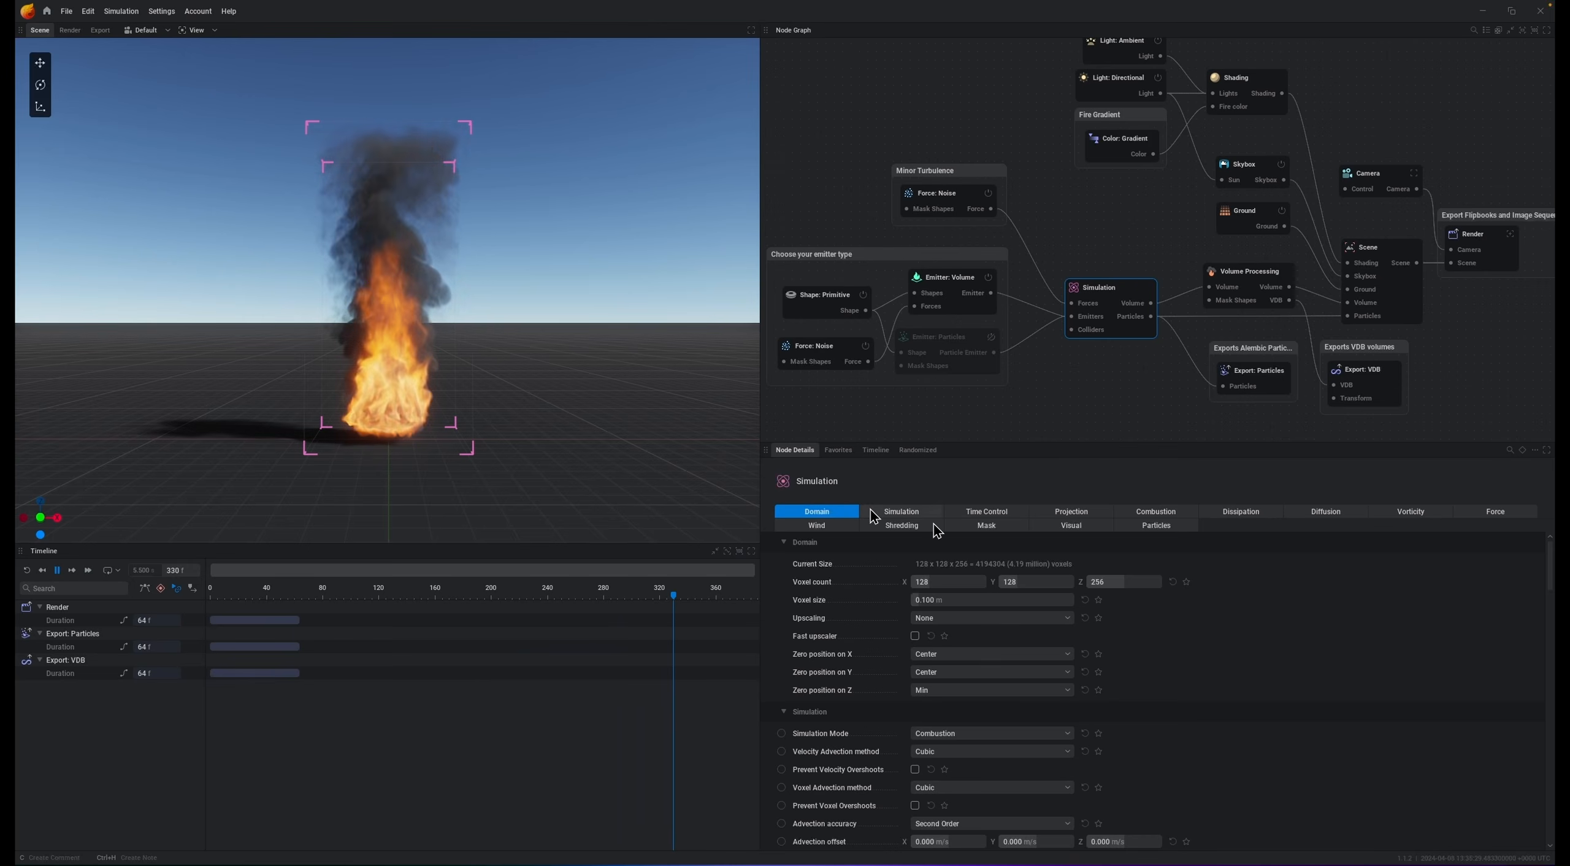
Step: Set the simulation domain voxel count to 512 on X, Y and Z
{"action": "type", "text": "512"}
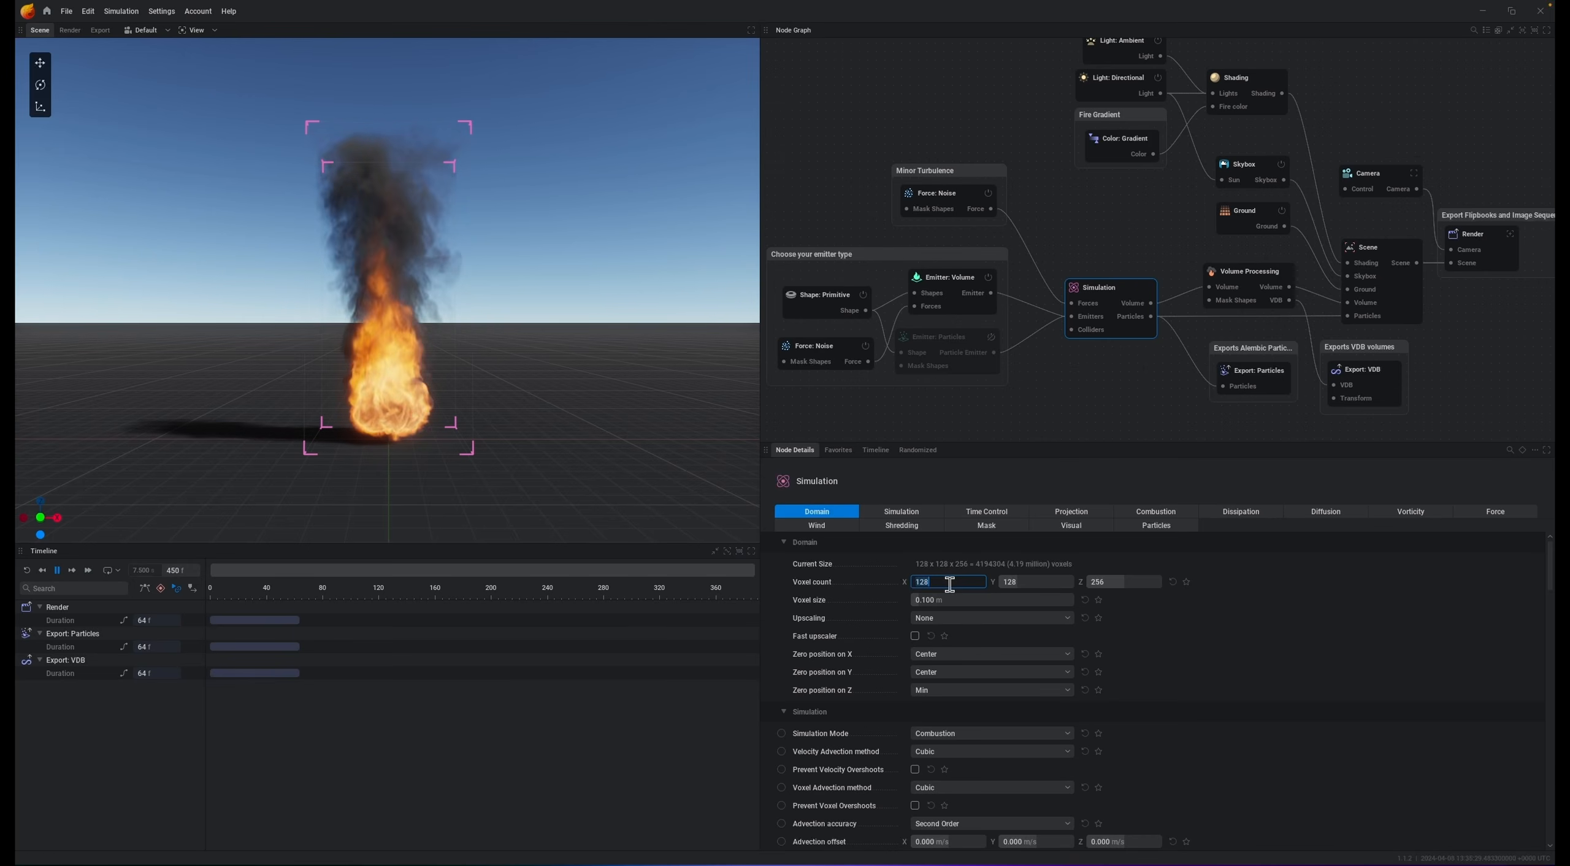
{"action": "key", "text": "Tab"}
{"action": "type", "text": "512"}
{"action": "key", "text": "Tab"}
{"action": "type", "text": "512"}
{"action": "key", "text": "Return"}
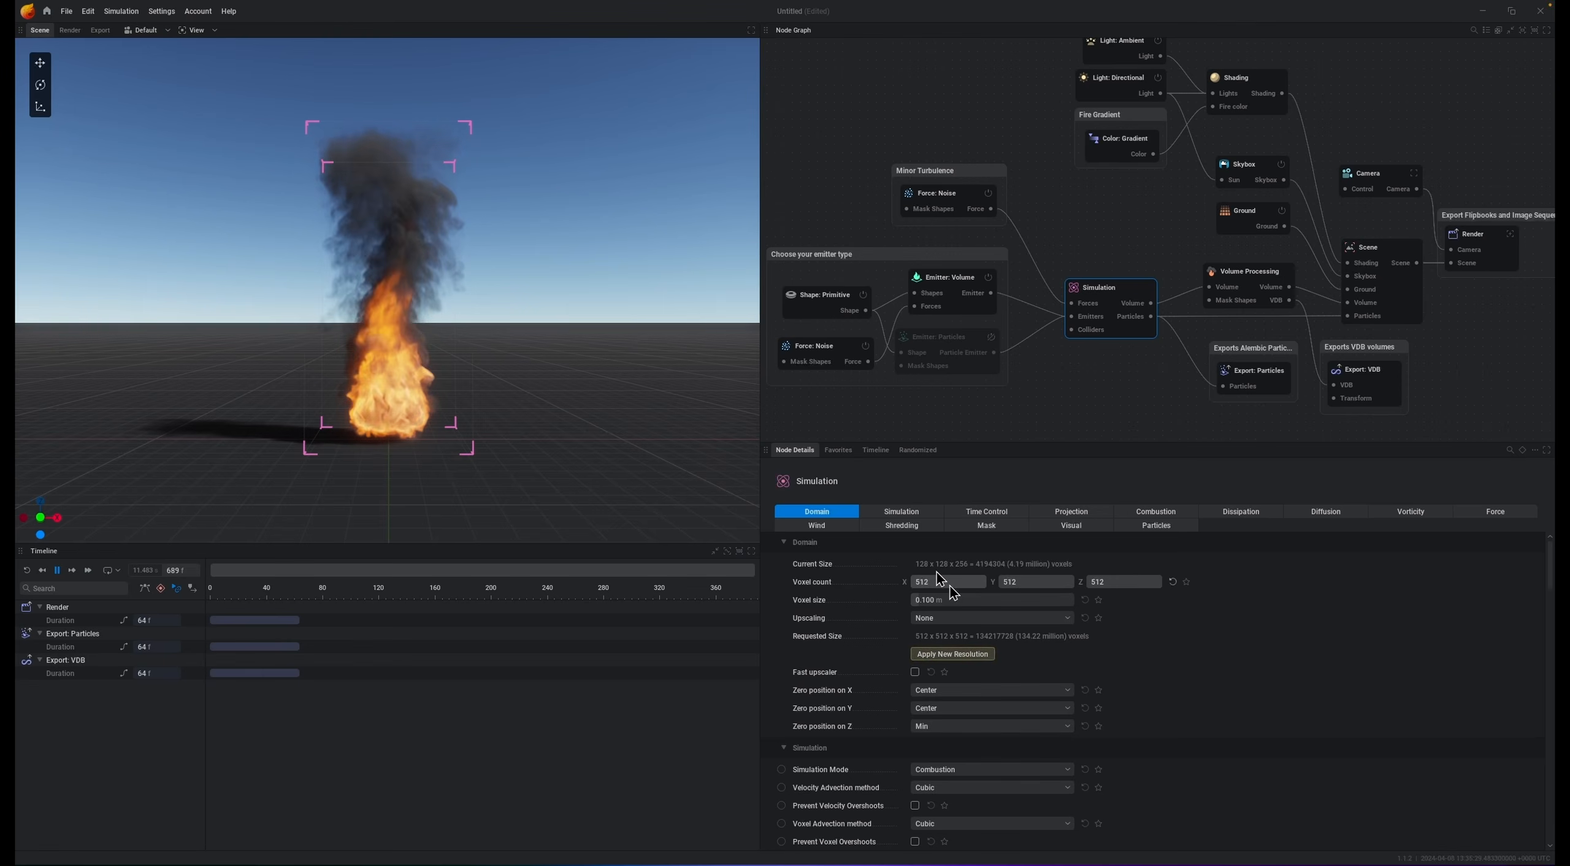
Step: Set the voxel size to 0.5 m and apply the new resolution
{"action": "left_click", "coordinate": [952, 600]}
{"action": "type", "text": "0.5"}
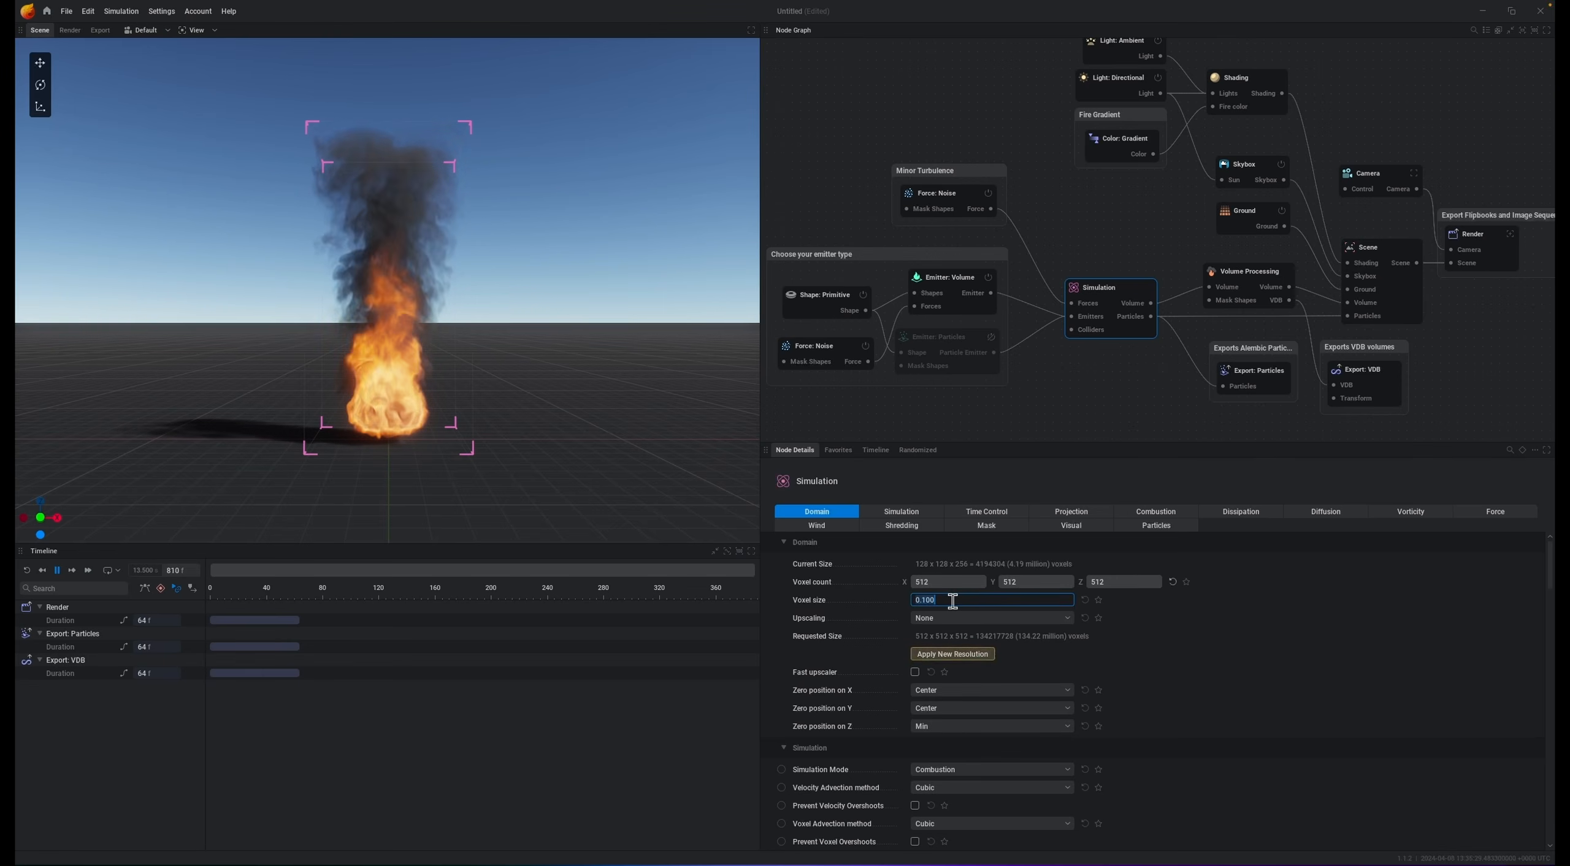
{"action": "key", "text": "Return"}
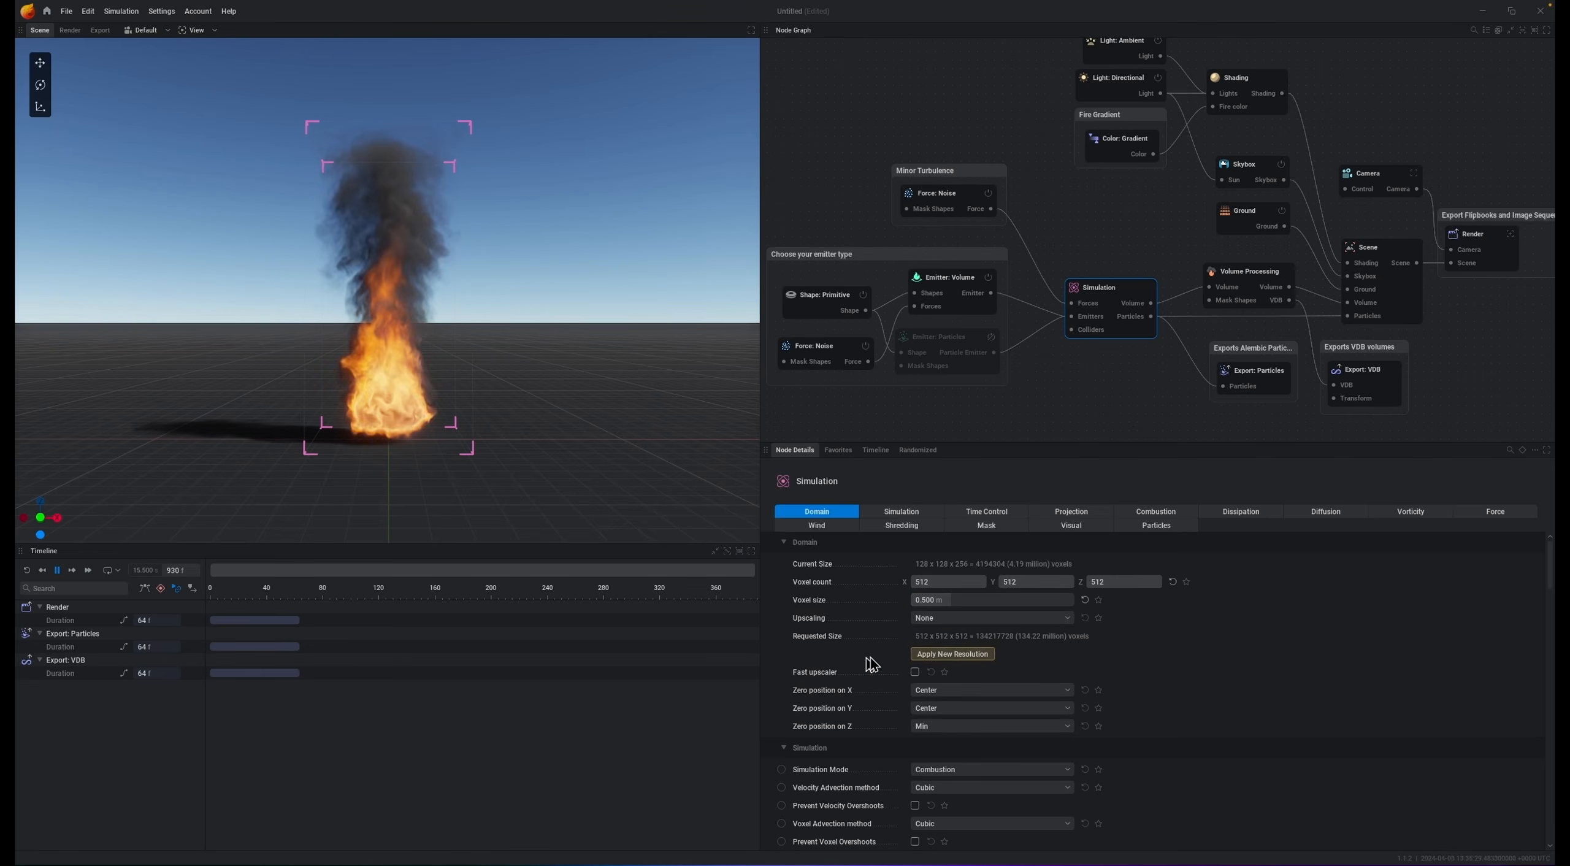
{"action": "left_click", "coordinate": [953, 653]}
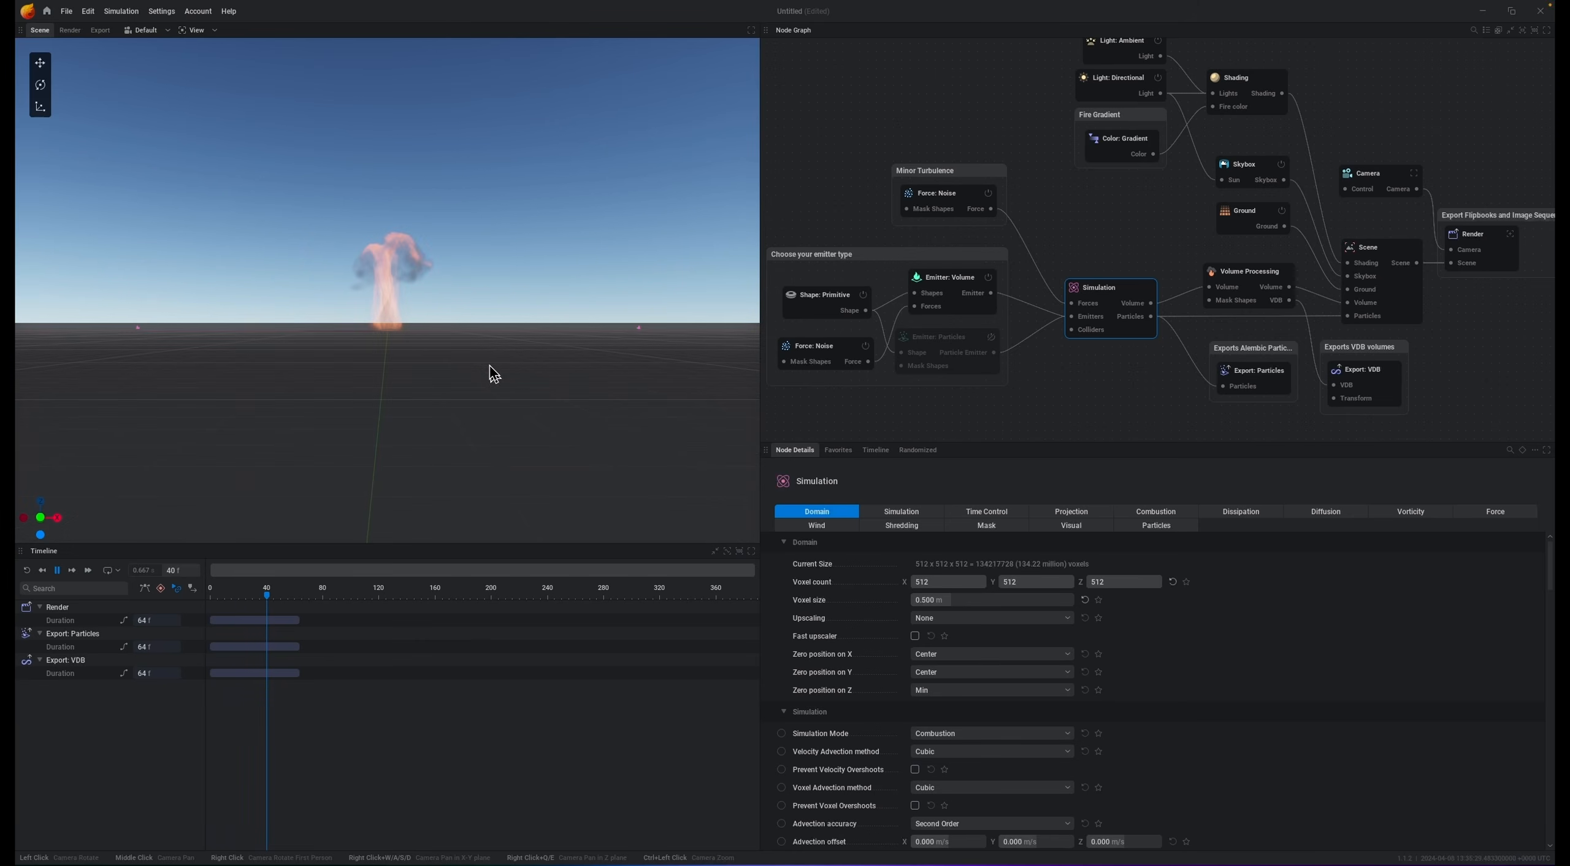
Step: Orbit the viewport and play the simulation to preview the fire
{"action": "left_click_drag", "start_coordinate": [490, 366], "coordinate": [488, 311]}
{"action": "key", "text": "space"}
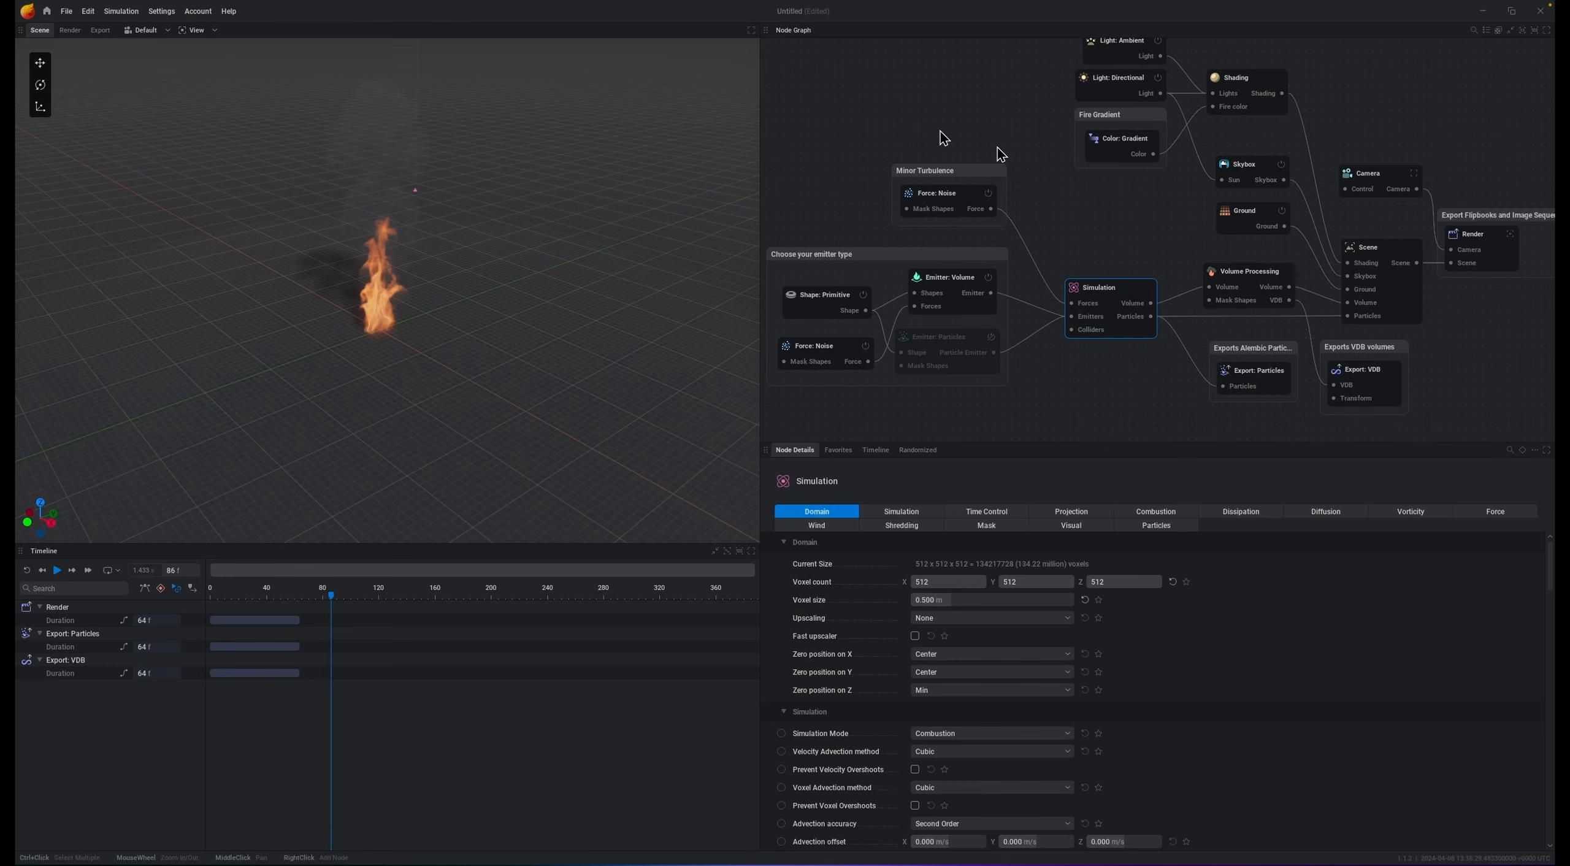
Step: Select the volume emitter nodes in the emitter group and delete them
{"action": "left_click", "coordinate": [1074, 226]}
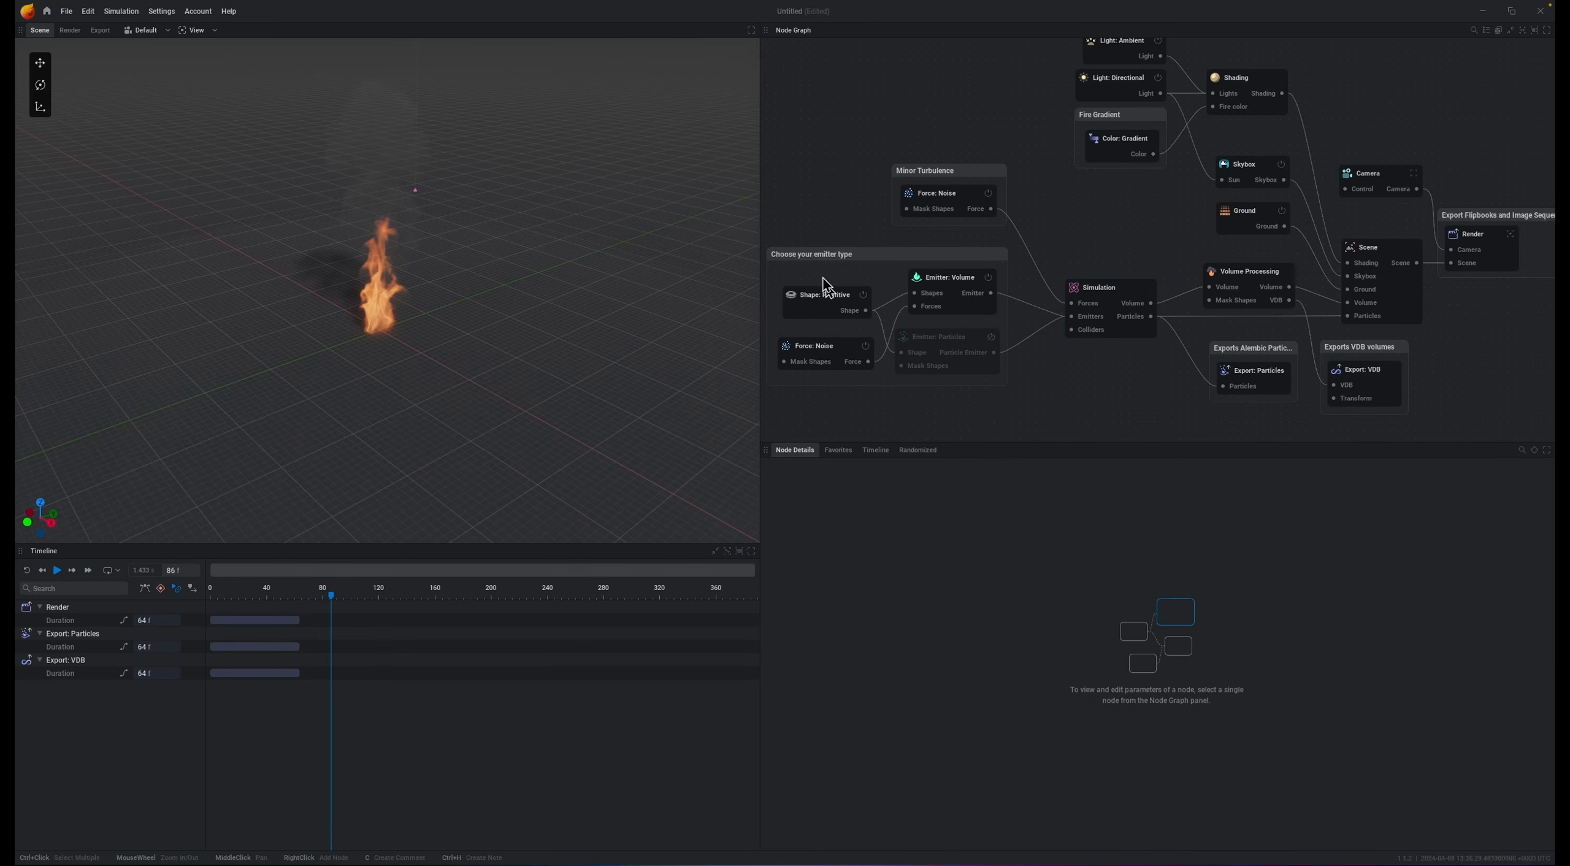
{"action": "left_click_drag", "start_coordinate": [1020, 246], "coordinate": [792, 385]}
{"action": "key", "text": "Delete"}
Step: Connect the particle emitter to the simulation's emitters input and wire a primitive shape into it
{"action": "left_click_drag", "start_coordinate": [1072, 316], "coordinate": [989, 319]}
{"action": "left_click", "coordinate": [954, 331]}
{"action": "middle_click_drag", "start_coordinate": [843, 362], "coordinate": [1008, 354]}
{"action": "left_click_drag", "start_coordinate": [1055, 309], "coordinate": [998, 301]}
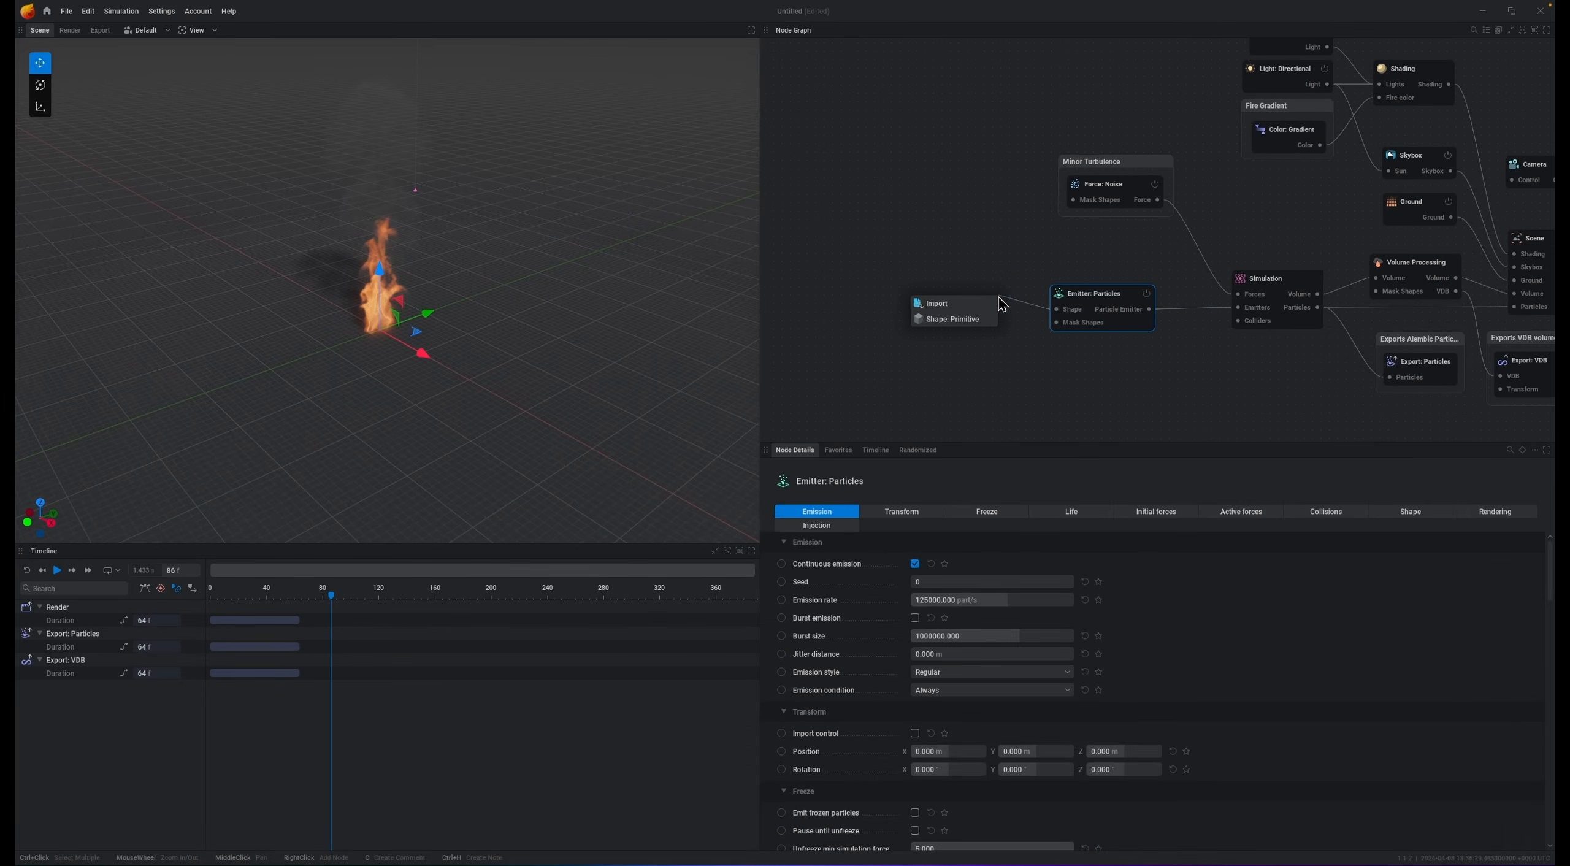
Step: Set the primitive sphere's radius to 5 m and its Z position to 15
{"action": "left_click", "coordinate": [954, 332]}
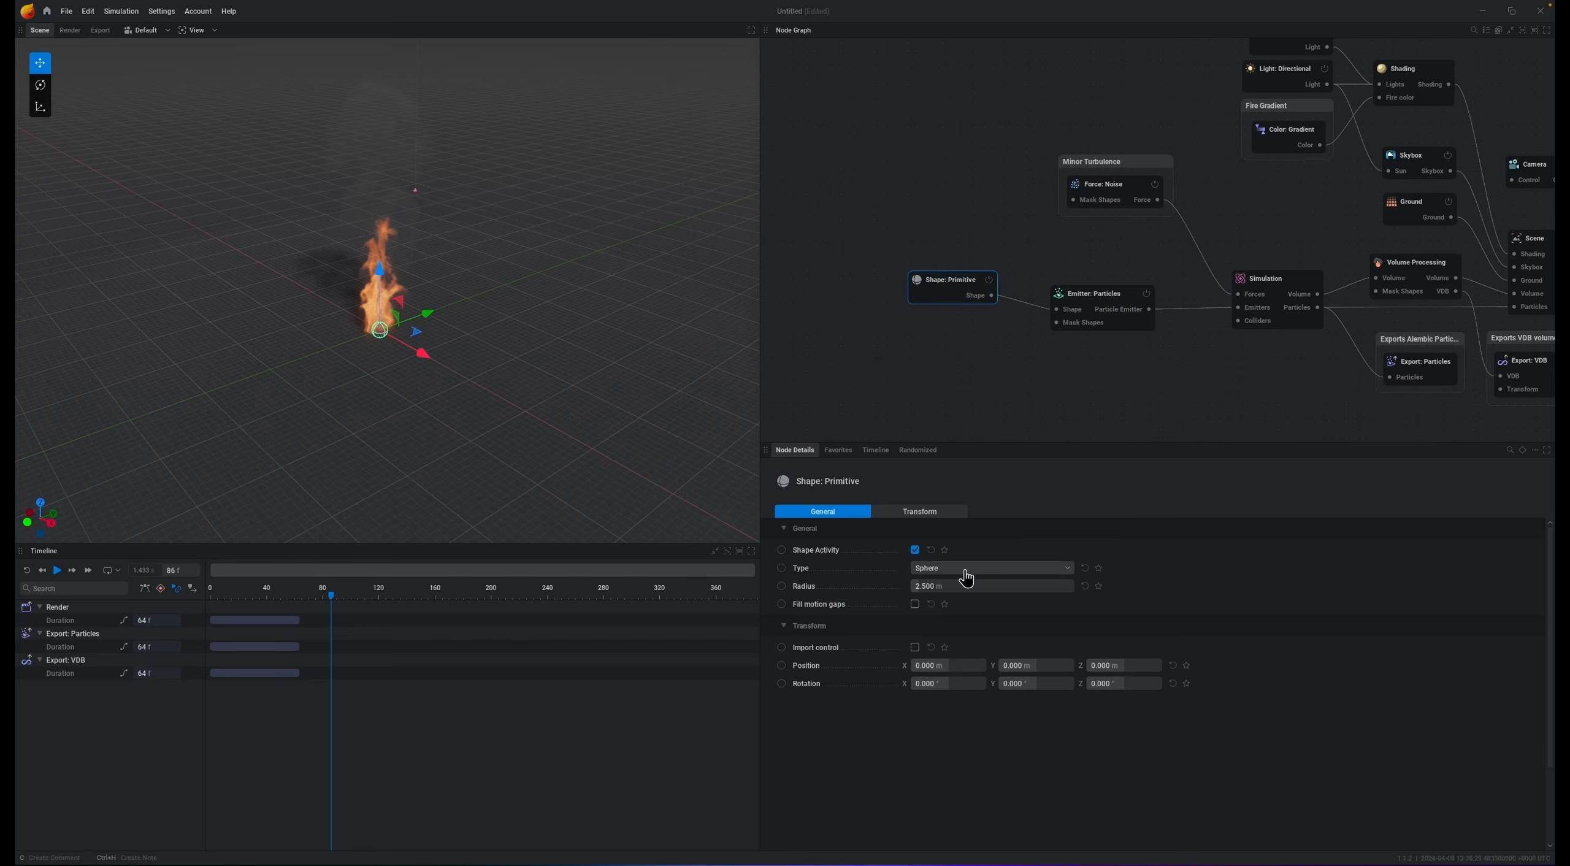
{"action": "left_click", "coordinate": [952, 587]}
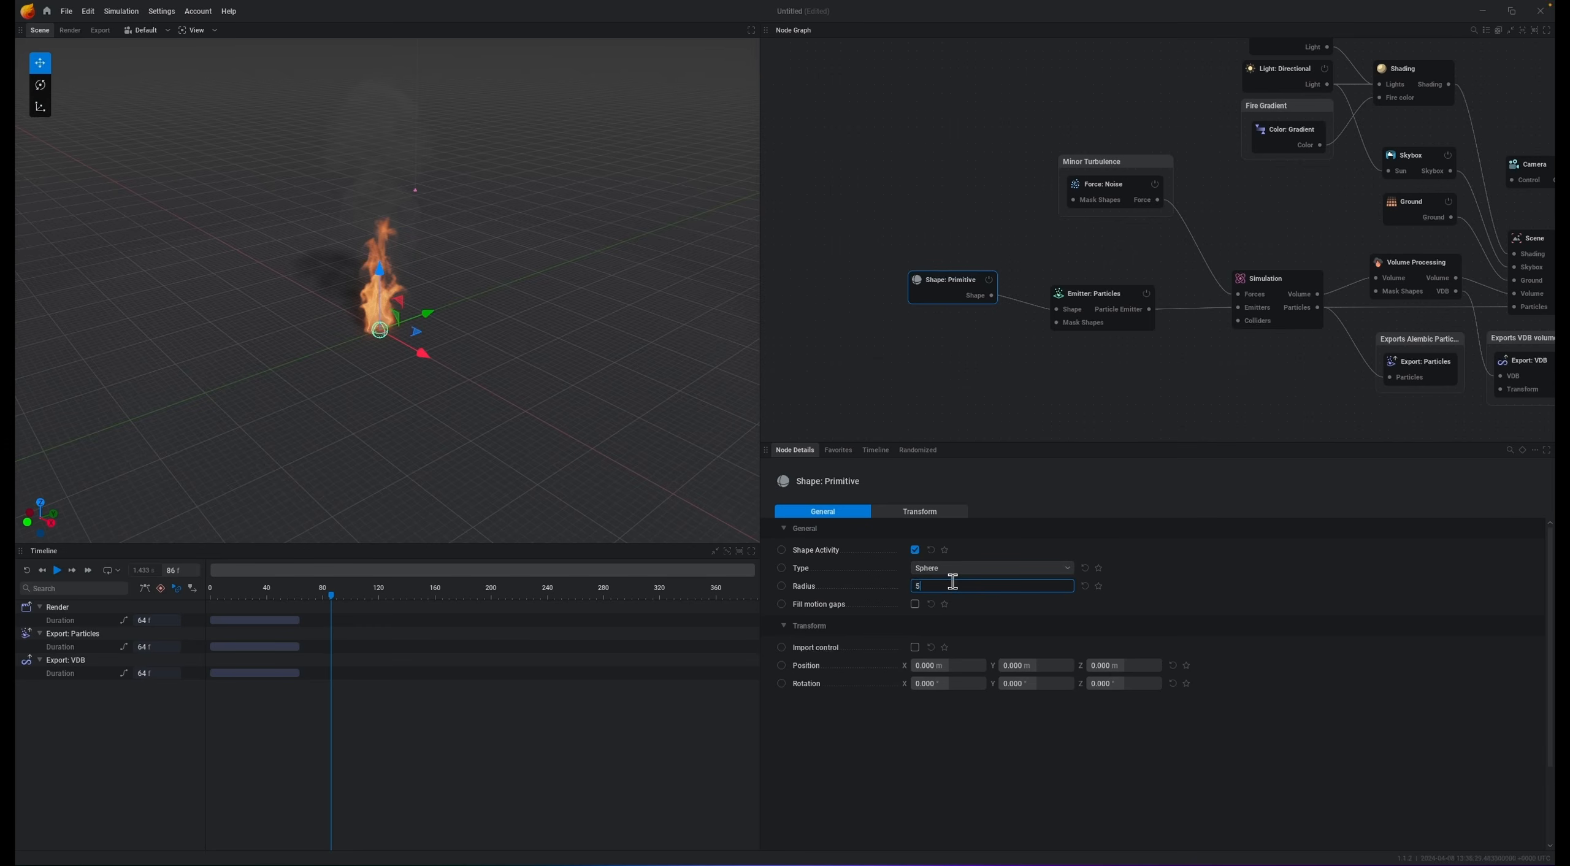
{"action": "key", "text": "Return"}
{"action": "left_click", "coordinate": [1138, 667]}
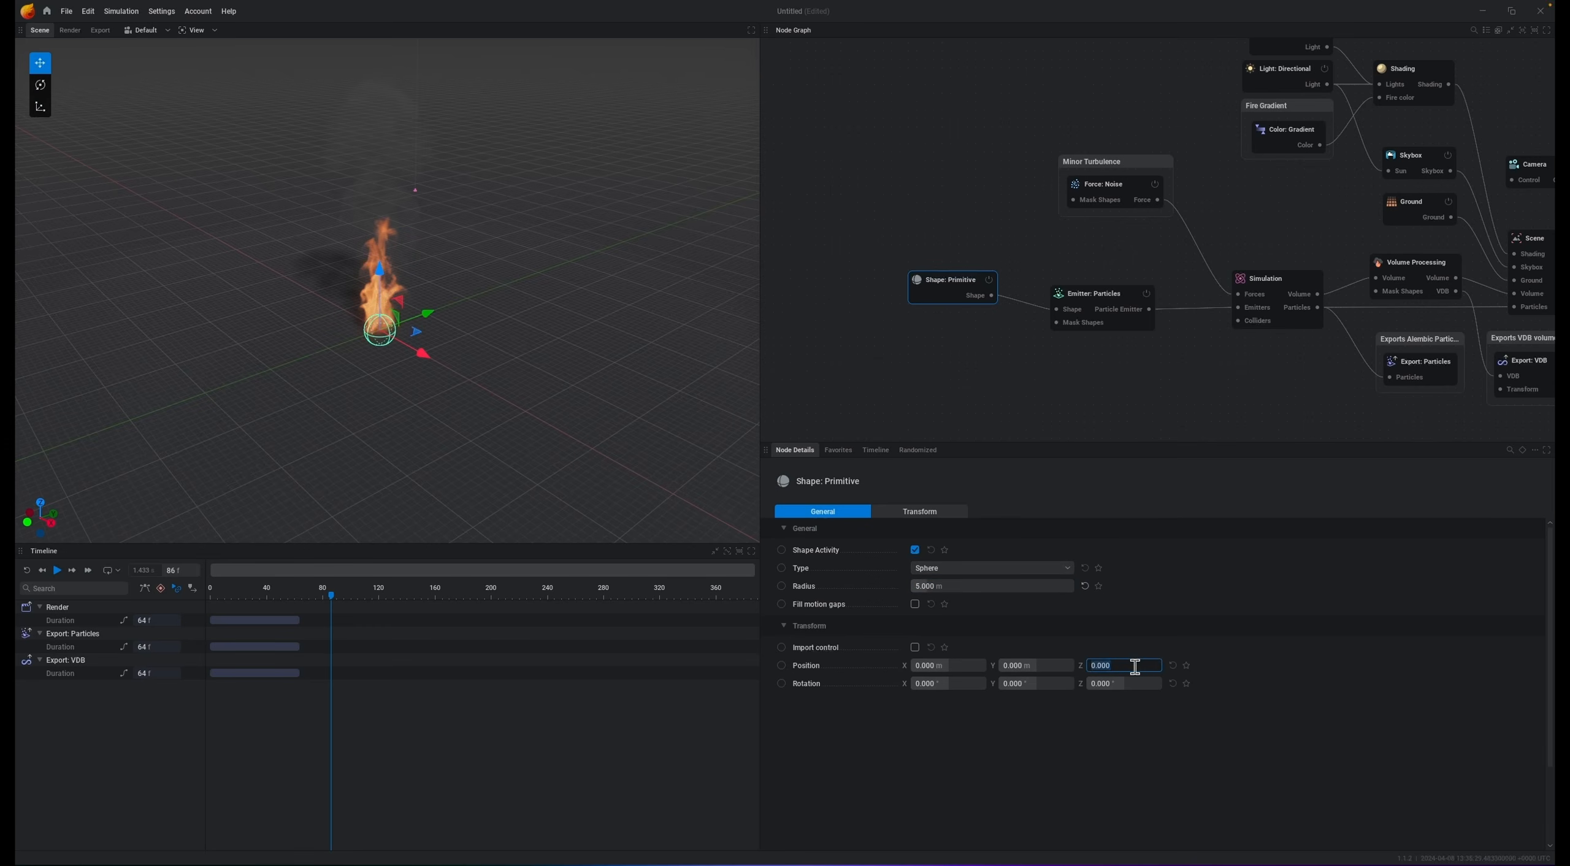
{"action": "type", "text": "15"}
{"action": "key", "text": "Return"}
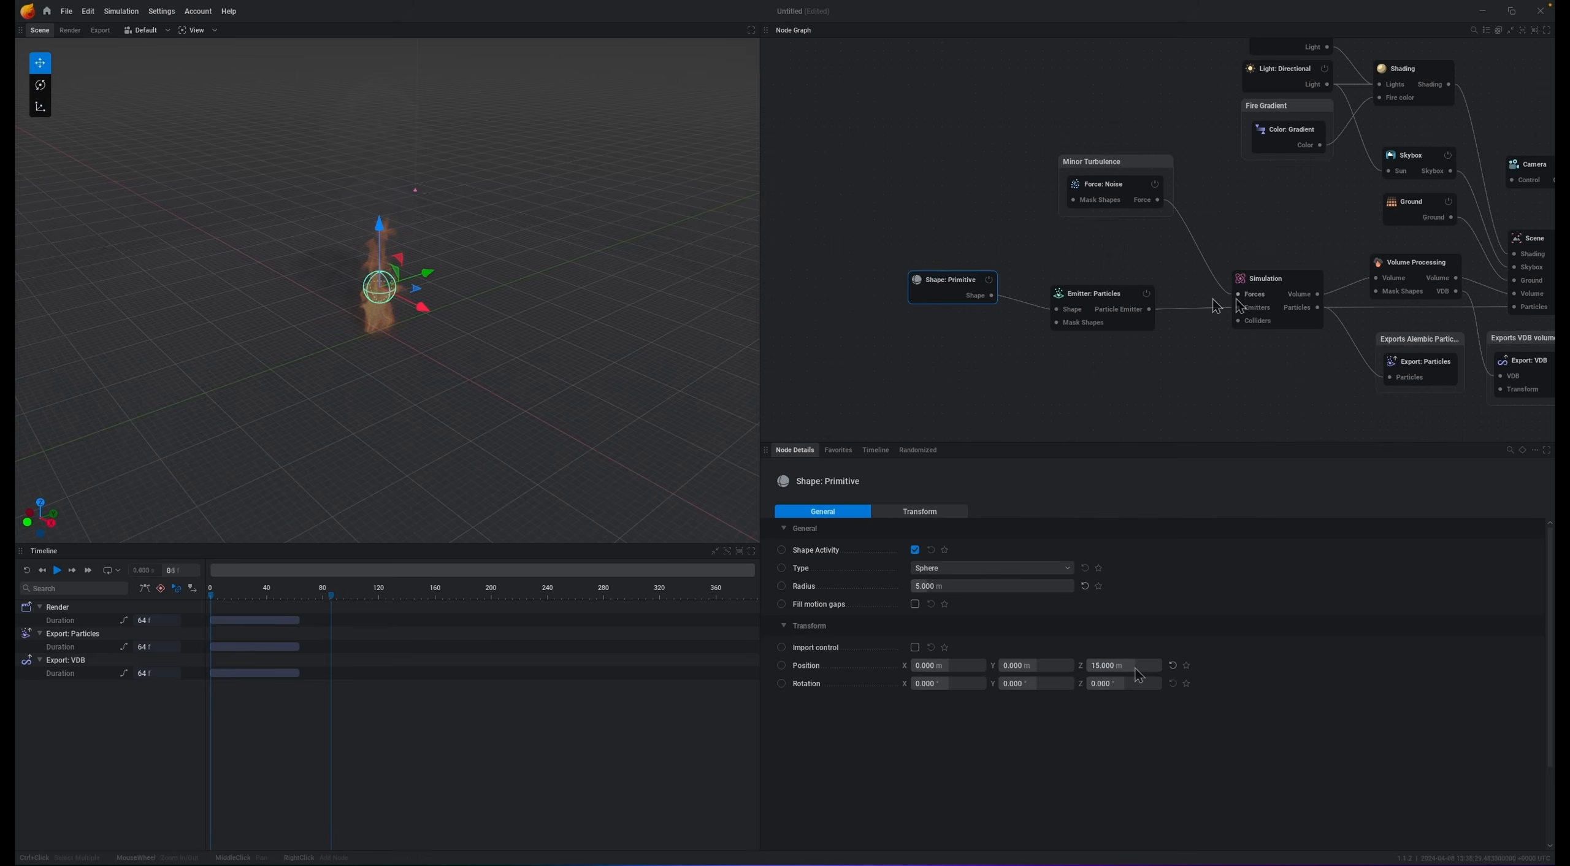
Step: Select the particle emitter and switch it from continuous emission to burst emission
{"action": "left_click", "coordinate": [1099, 309]}
{"action": "left_click_drag", "start_coordinate": [1093, 296], "coordinate": [1083, 279]}
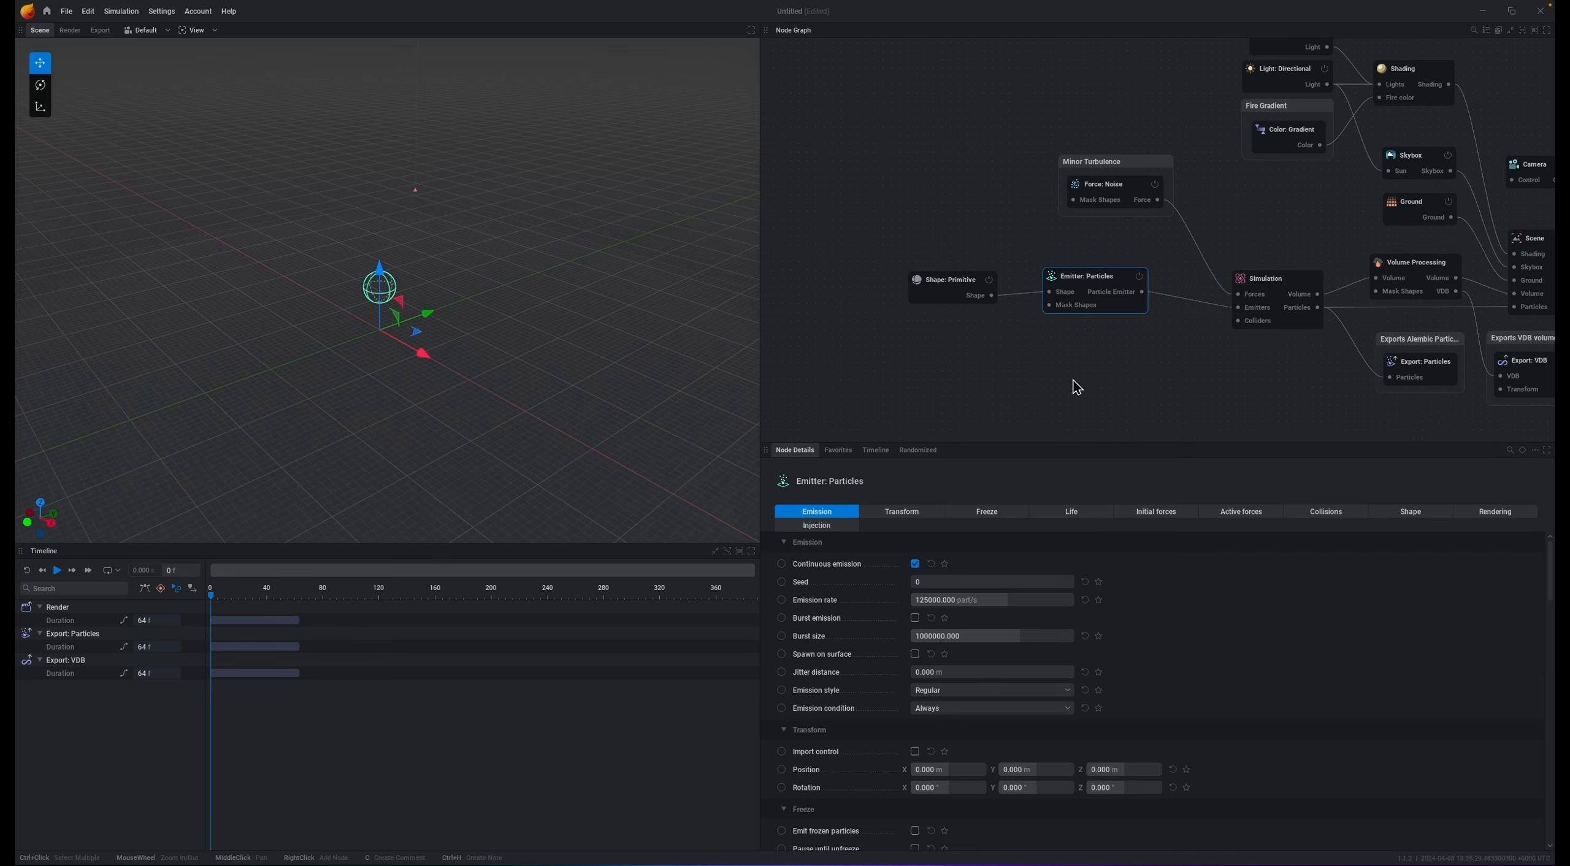
{"action": "left_click", "coordinate": [914, 565]}
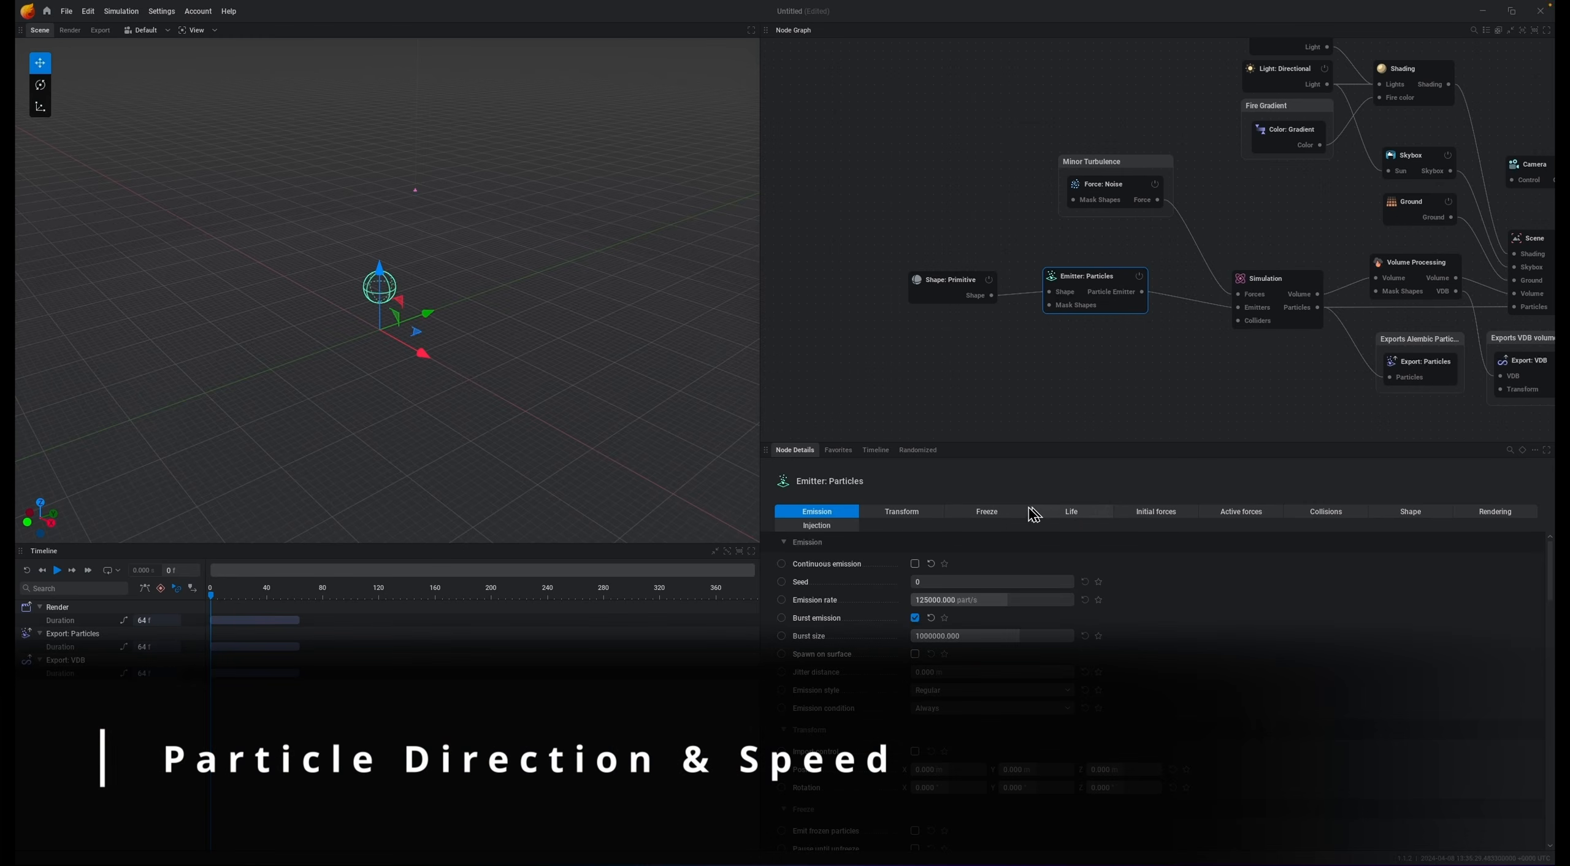
Step: Set the particle emitter's initial speed type to Velocity From Position
{"action": "left_click", "coordinate": [1157, 513]}
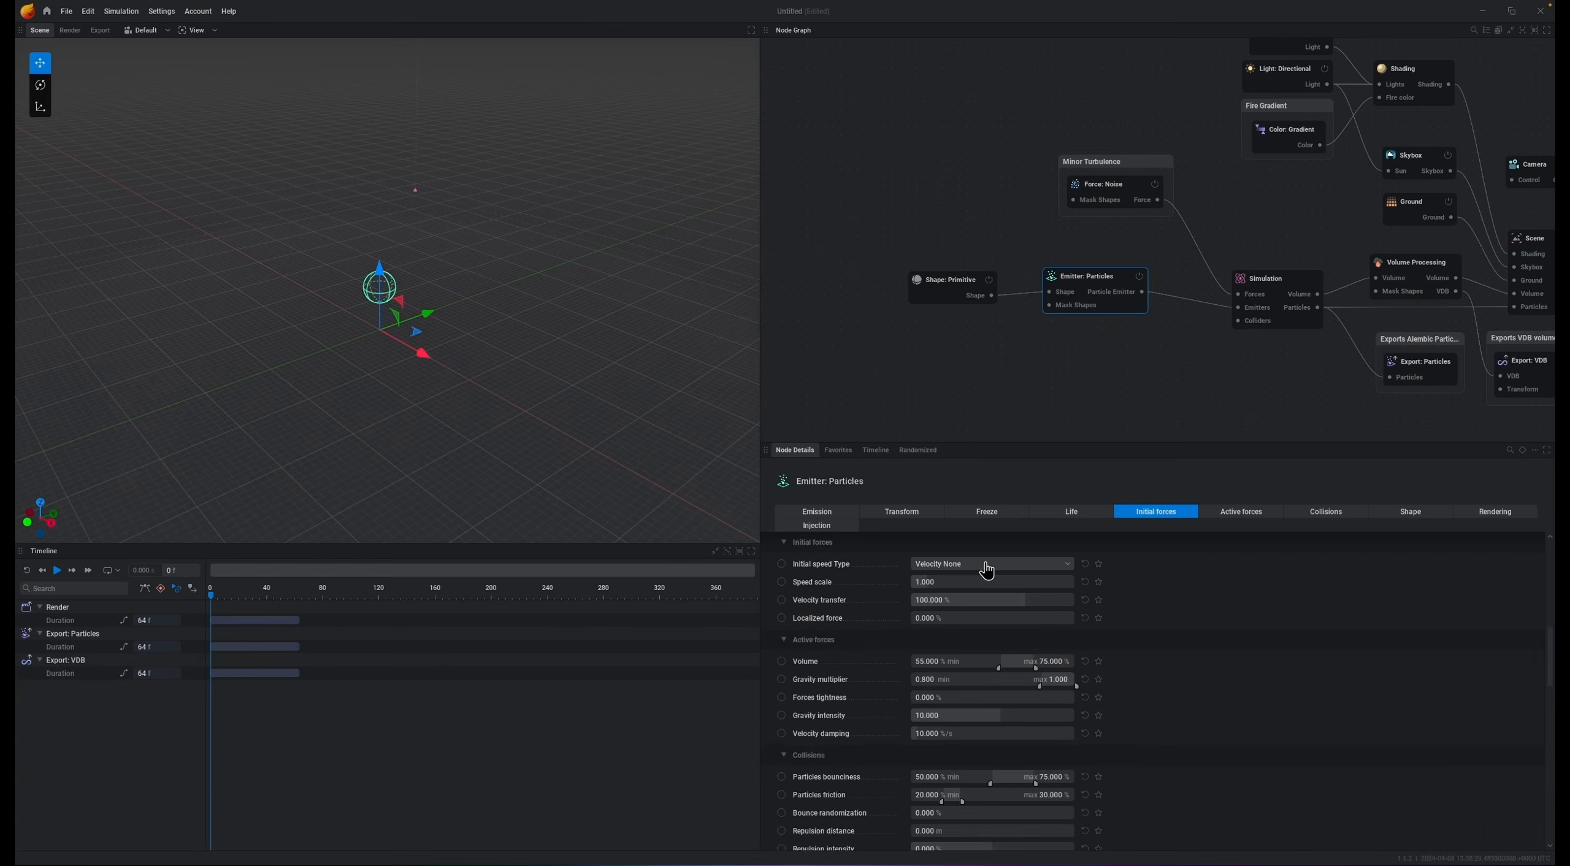
{"action": "left_click", "coordinate": [987, 564]}
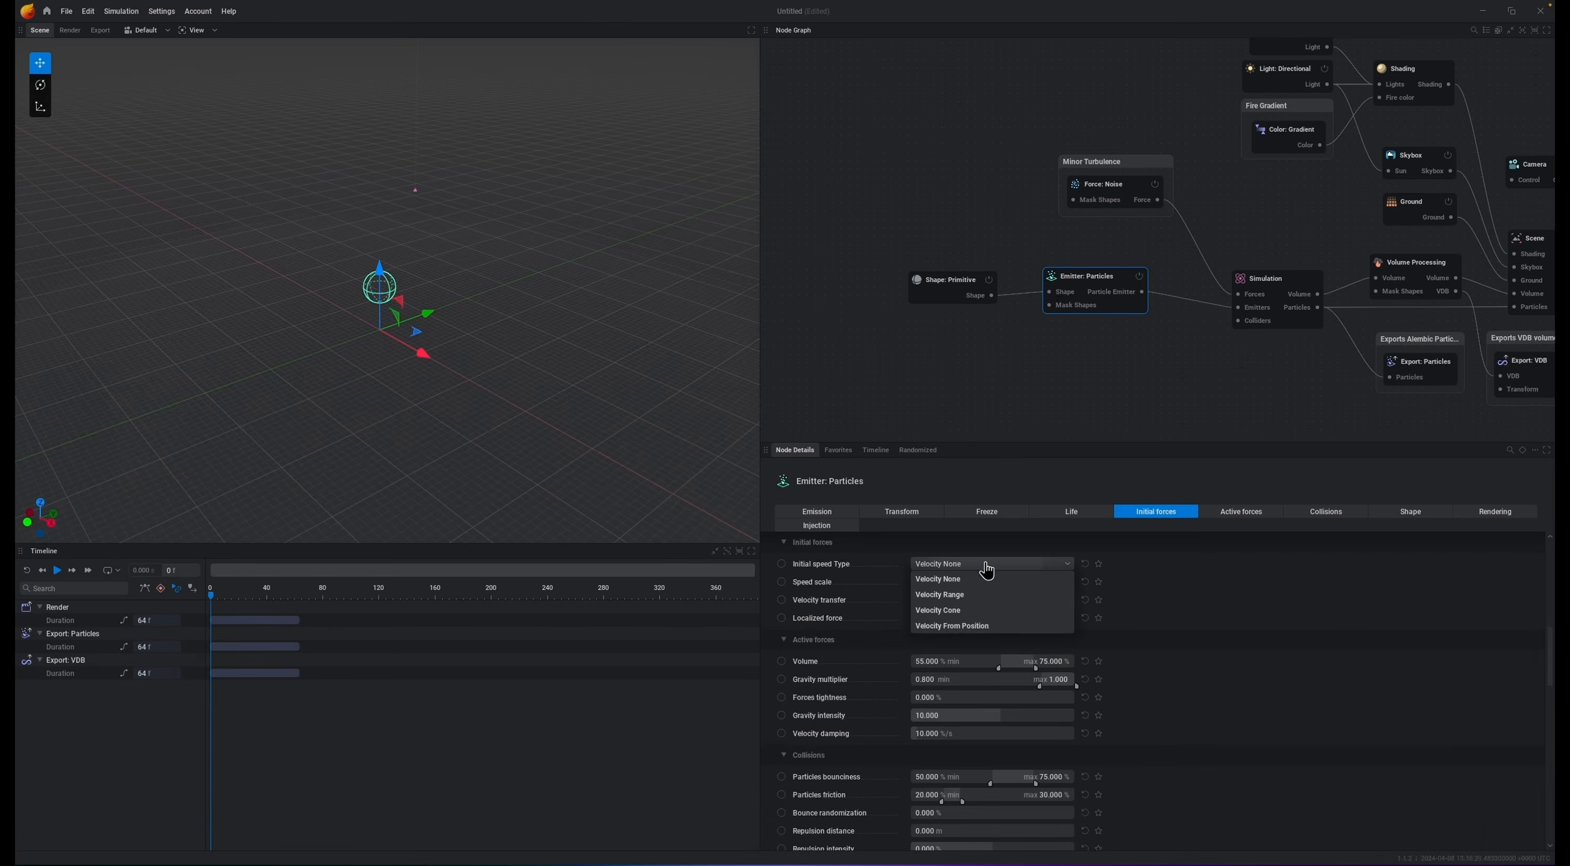
{"action": "left_click", "coordinate": [964, 625]}
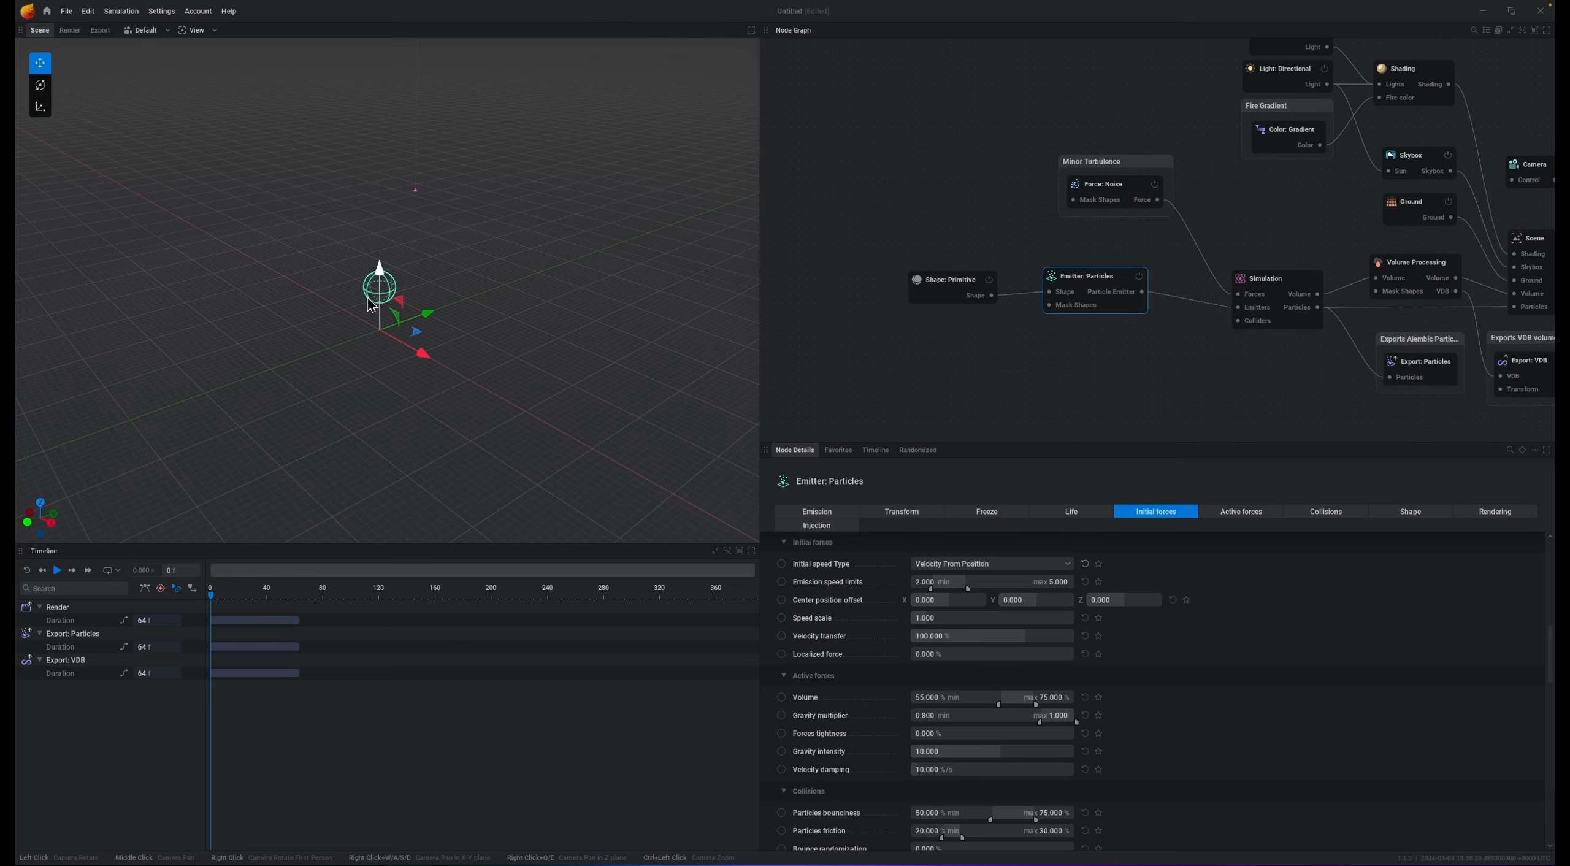
Step: Set the emission speed limits to about 14.4 min and 15 max, and the speed scale to 10
{"action": "left_click_drag", "start_coordinate": [970, 589], "coordinate": [1147, 596]}
{"action": "left_click_drag", "start_coordinate": [931, 590], "coordinate": [1065, 592]}
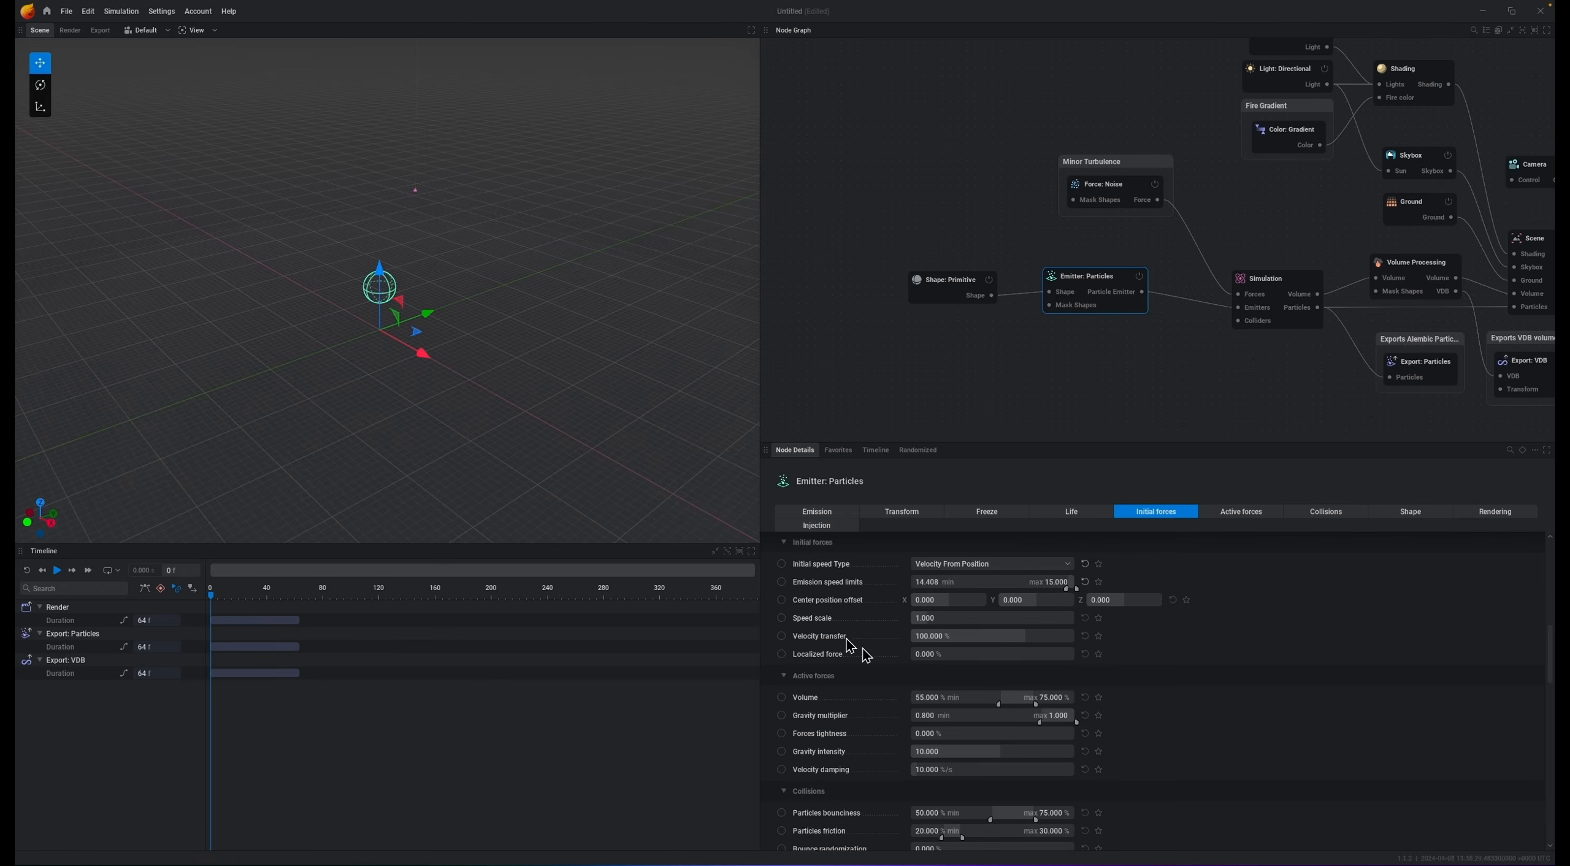
{"action": "left_click_drag", "start_coordinate": [936, 619], "coordinate": [1232, 624]}
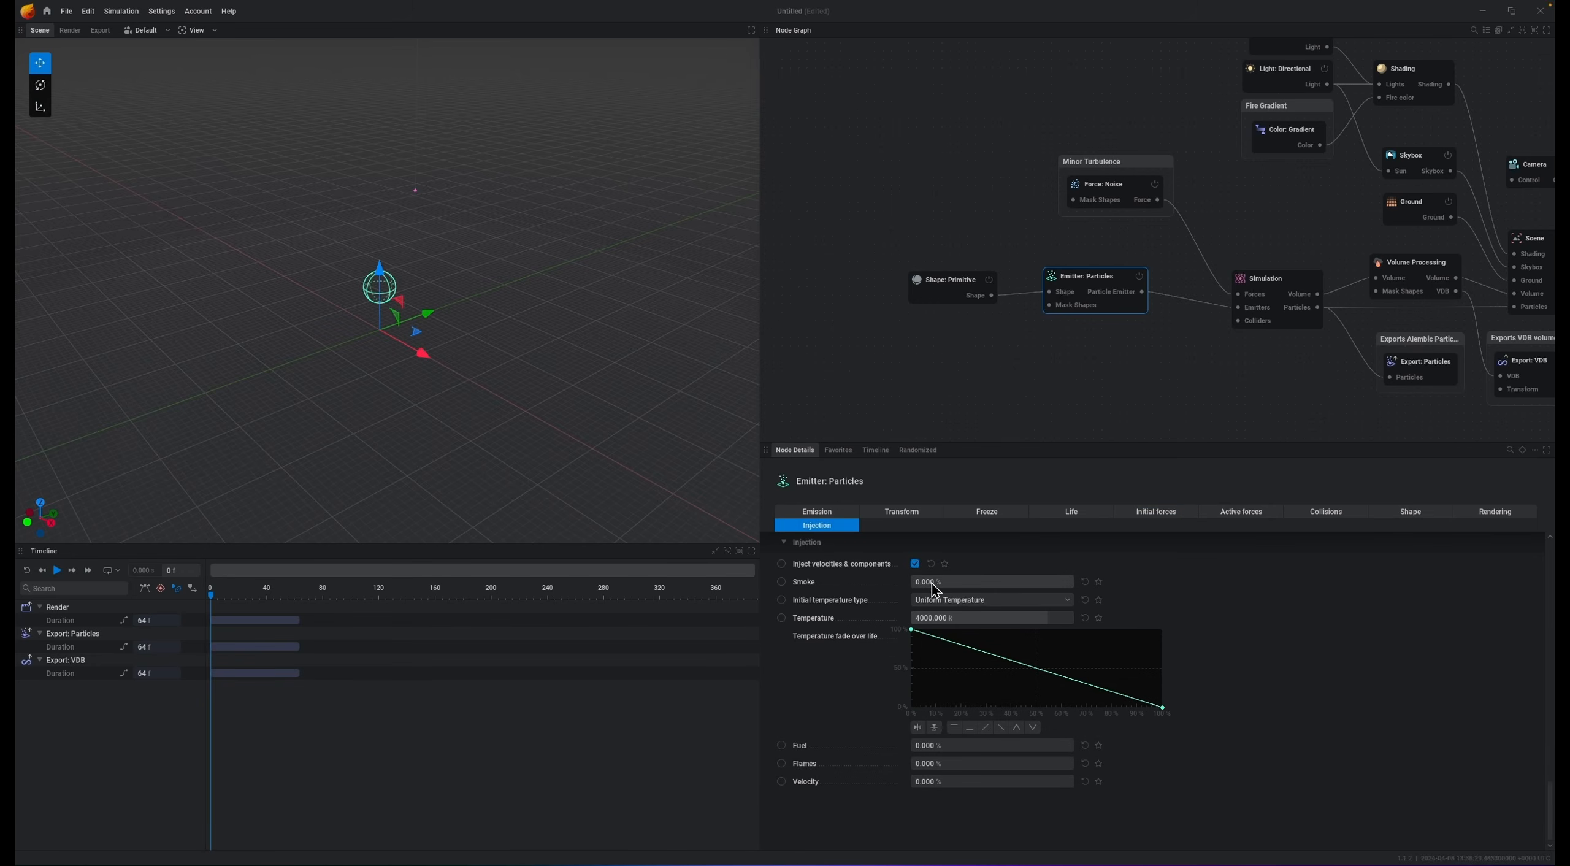
Step: Set the particle emitter's smoke injection to 100% and play the simulation
{"action": "left_click_drag", "start_coordinate": [933, 583], "coordinate": [1091, 584]}
{"action": "key", "text": "space"}
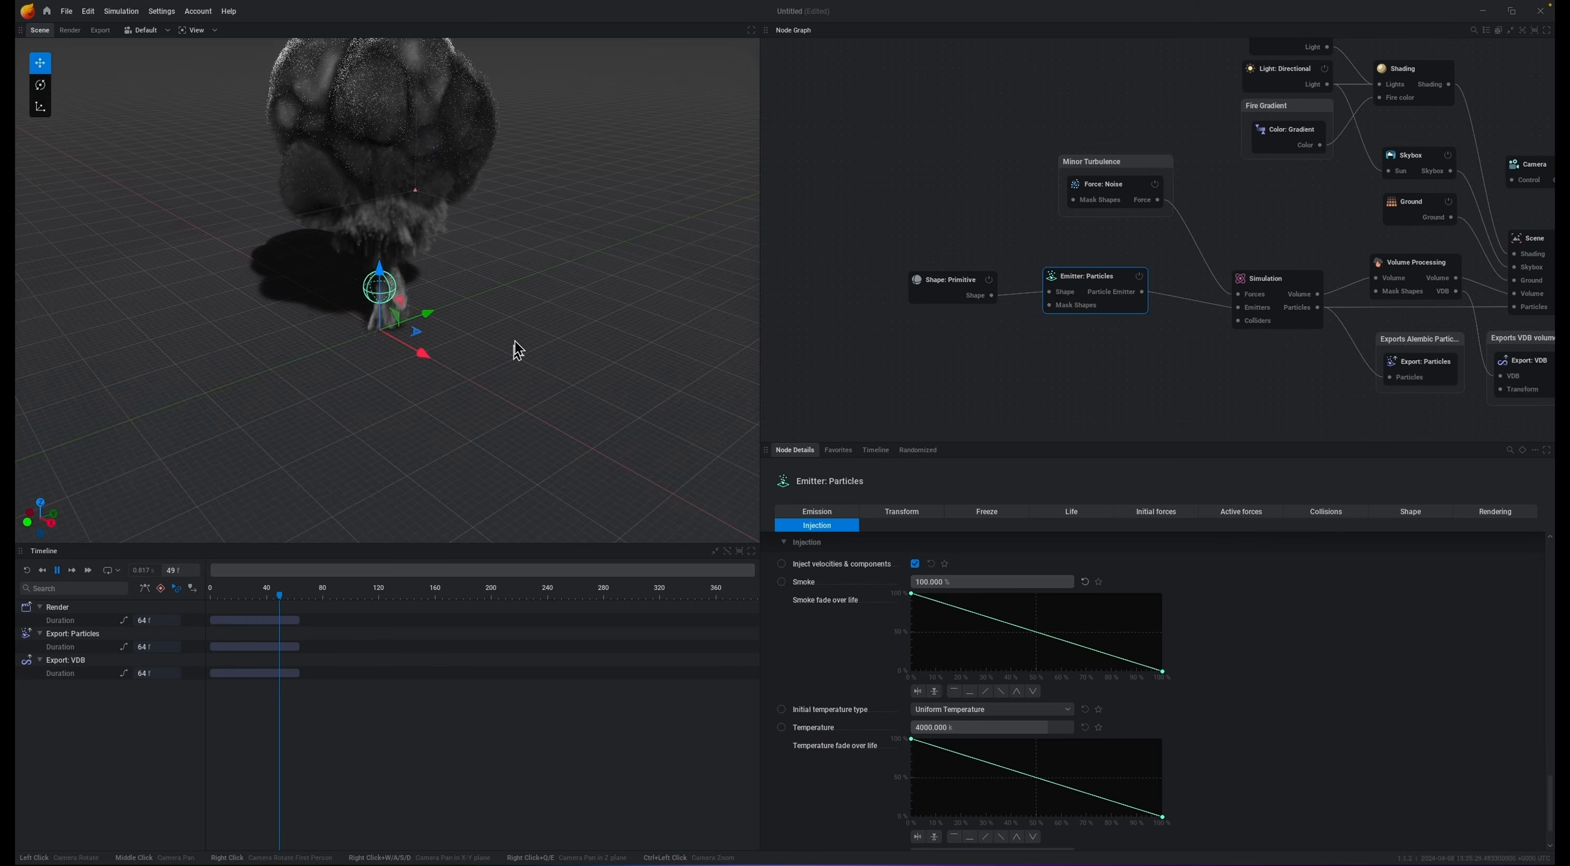
Step: Inspect the smoke burst from different viewport angles, then pause and reset the simulation
{"action": "scroll", "coordinate": [484, 288], "scroll_direction": "down", "scroll_amount": 5}
{"action": "left_click_drag", "start_coordinate": [537, 339], "coordinate": [526, 273]}
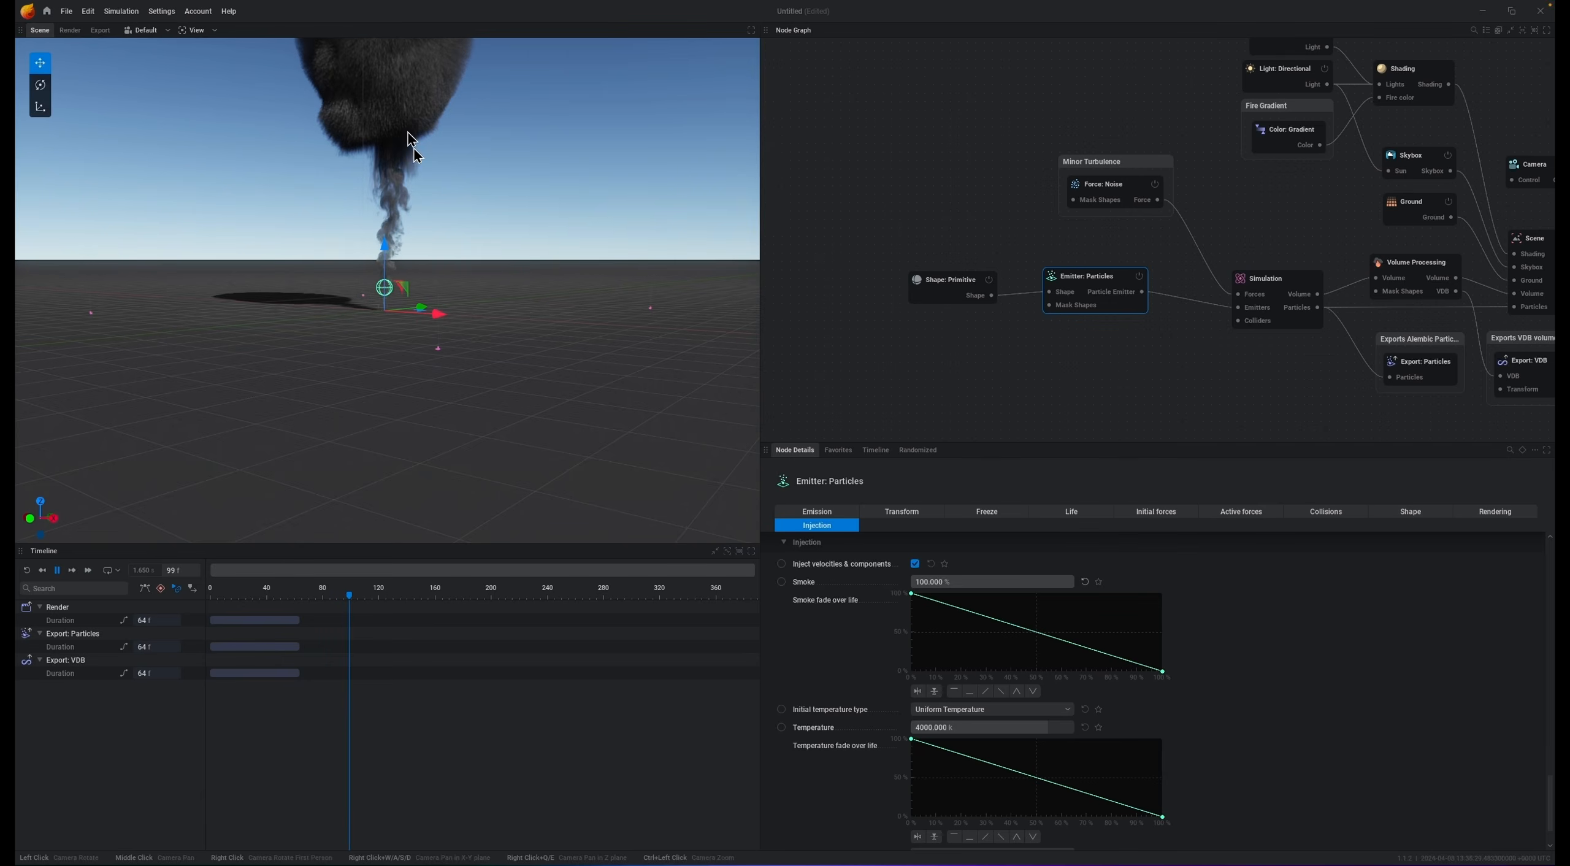
{"action": "key", "text": "space"}
{"action": "left_click_drag", "start_coordinate": [491, 314], "coordinate": [443, 249]}
{"action": "scroll", "coordinate": [405, 313], "scroll_direction": "up", "scroll_amount": 5}
{"action": "key", "text": "r"}
Step: Set velocity injection to 200% and pull its fade-over-life curve down so it falls off early
{"action": "left_click", "coordinate": [1159, 513]}
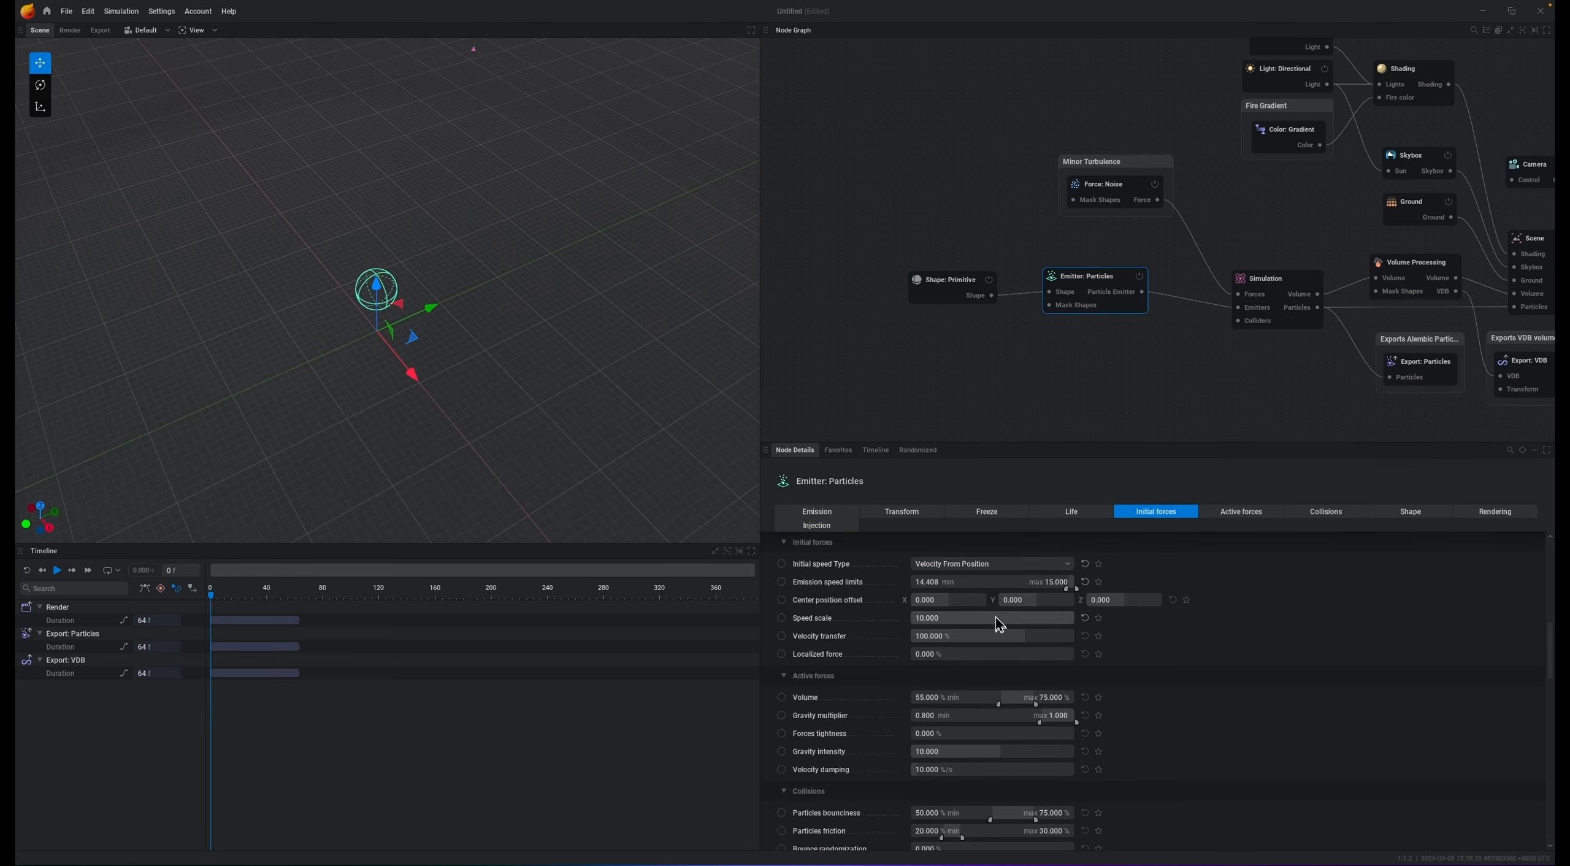
{"action": "scroll", "coordinate": [1244, 737], "scroll_direction": "down", "scroll_amount": 15}
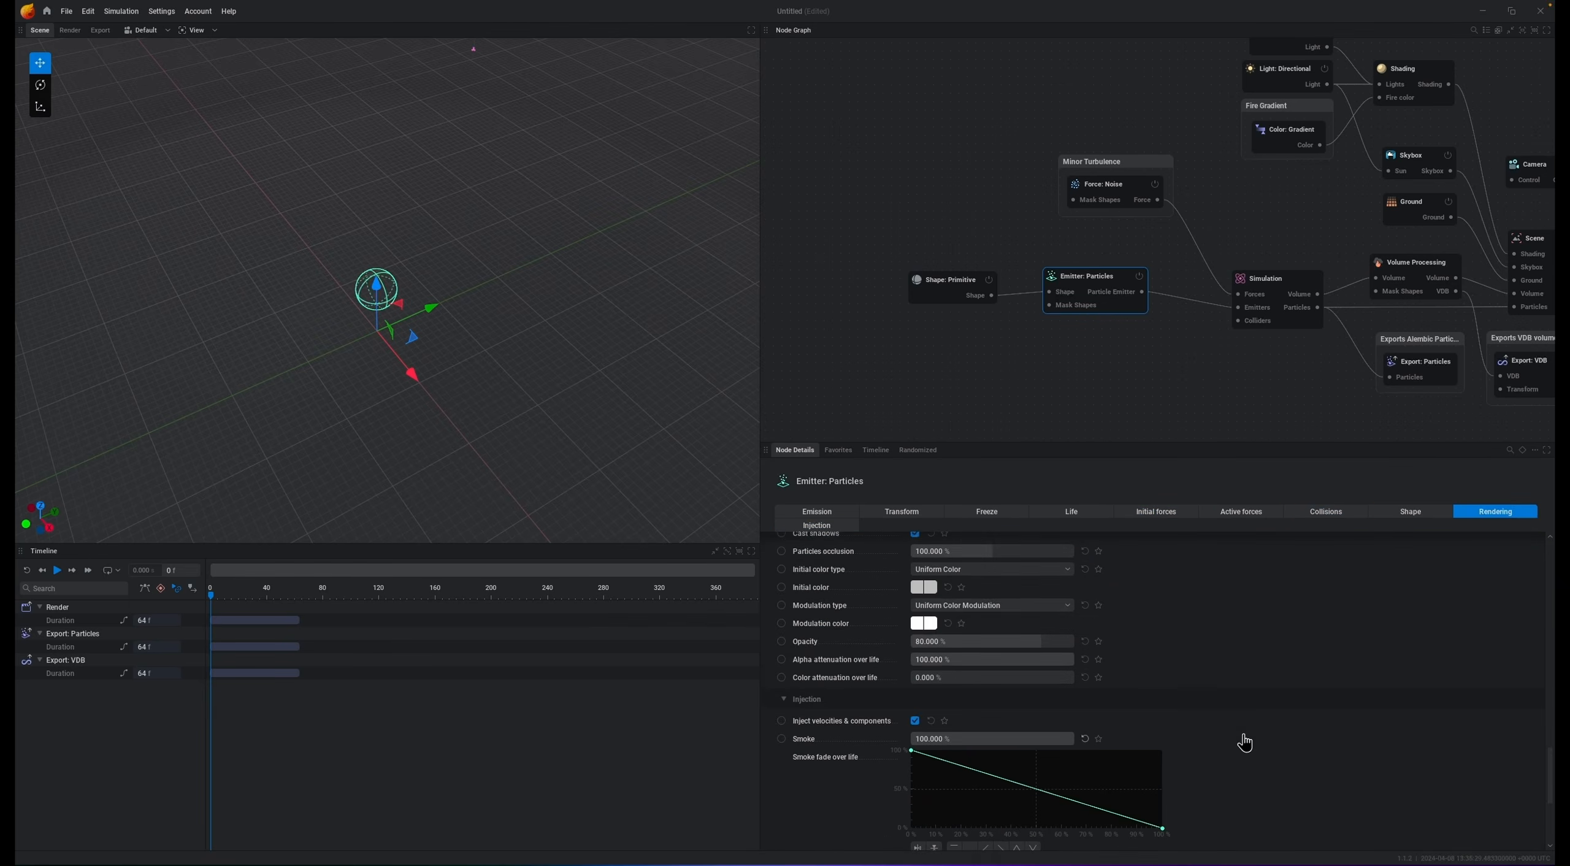
{"action": "scroll", "coordinate": [1244, 737], "scroll_direction": "down", "scroll_amount": 2}
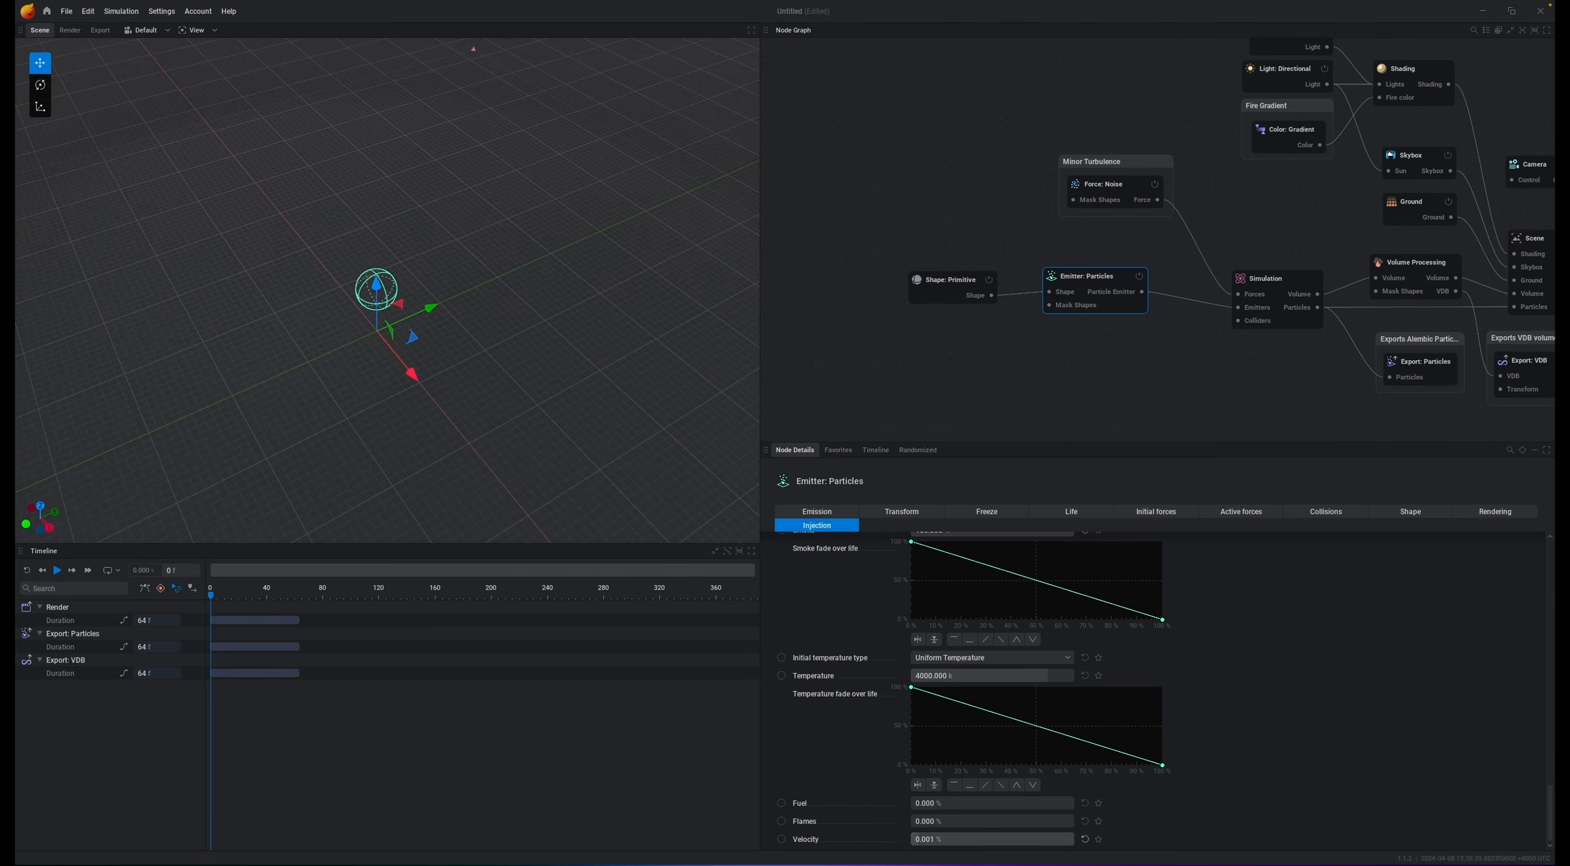
{"action": "scroll", "coordinate": [1325, 773], "scroll_direction": "down", "scroll_amount": 2}
{"action": "left_click_drag", "start_coordinate": [1164, 823], "coordinate": [936, 836]}
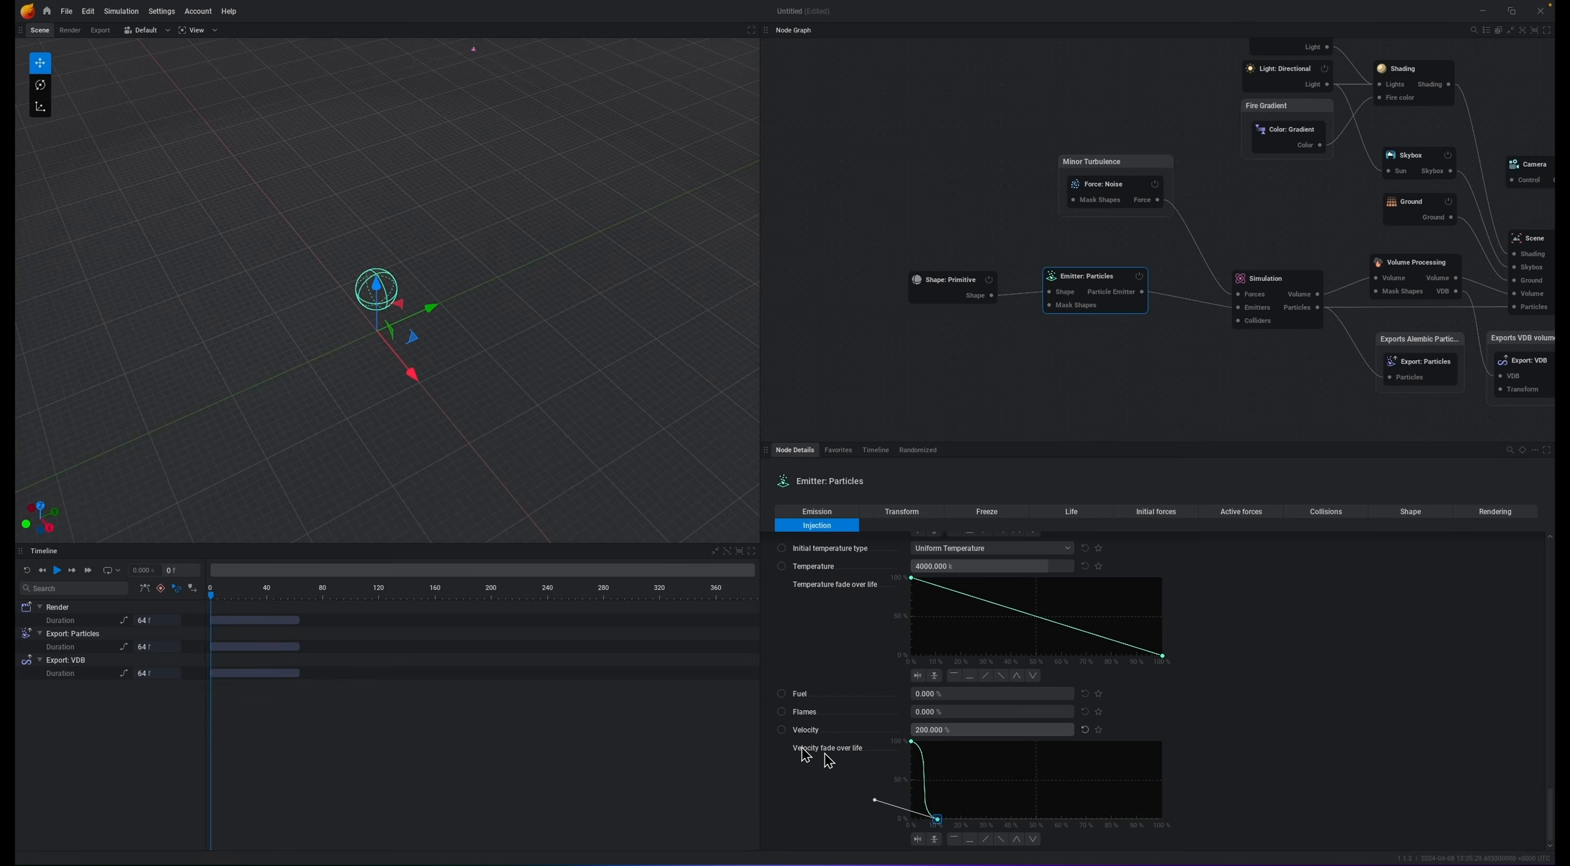
Step: Set flames injection to 100% and play the simulation
{"action": "left_click_drag", "start_coordinate": [937, 715], "coordinate": [1078, 716]}
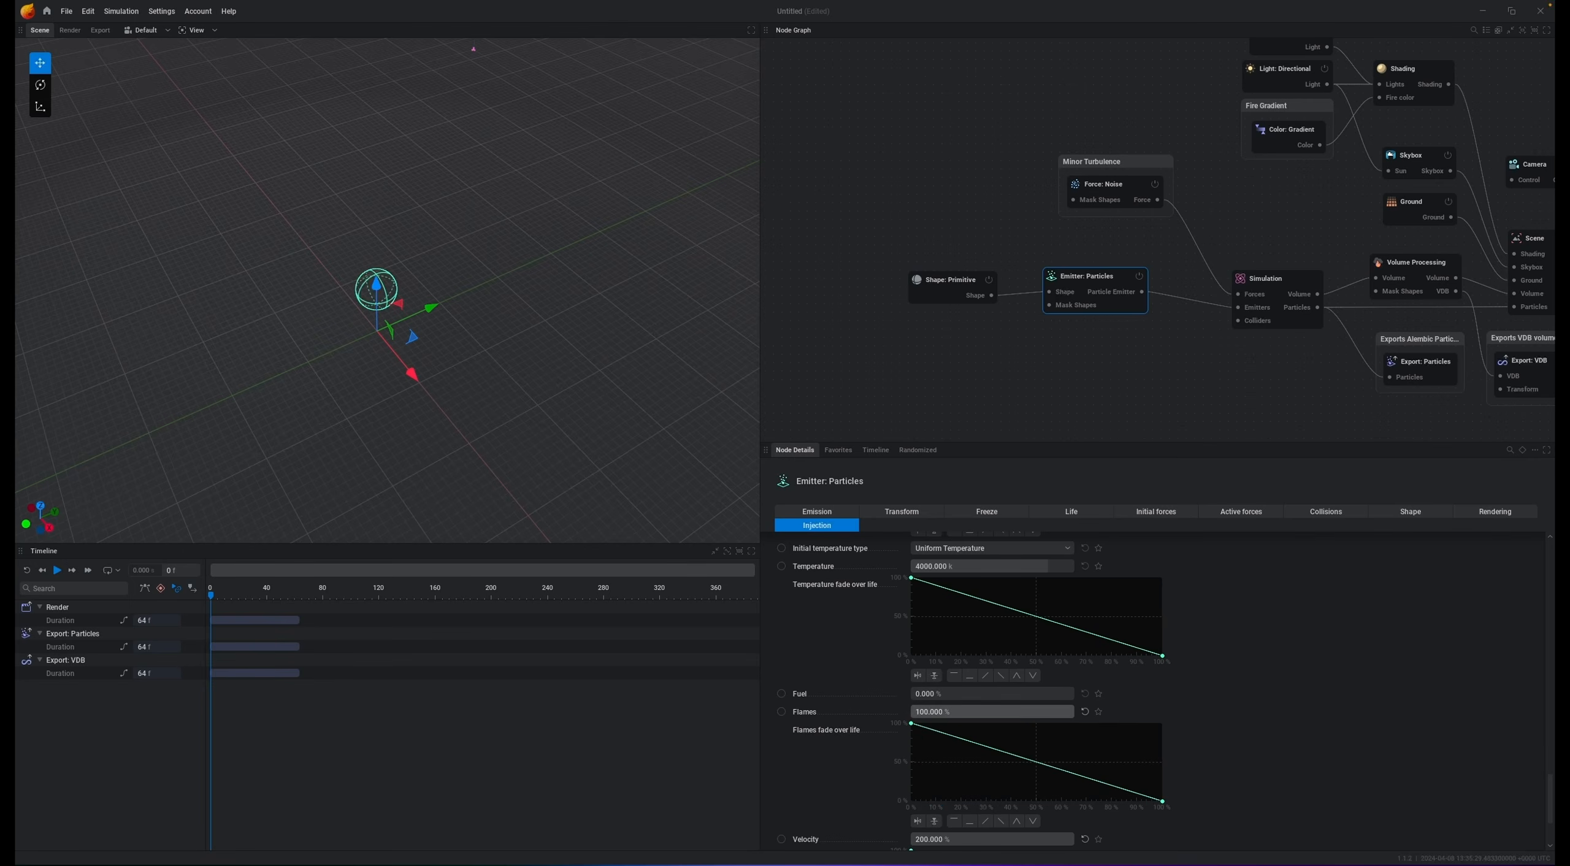
{"action": "key", "text": "space"}
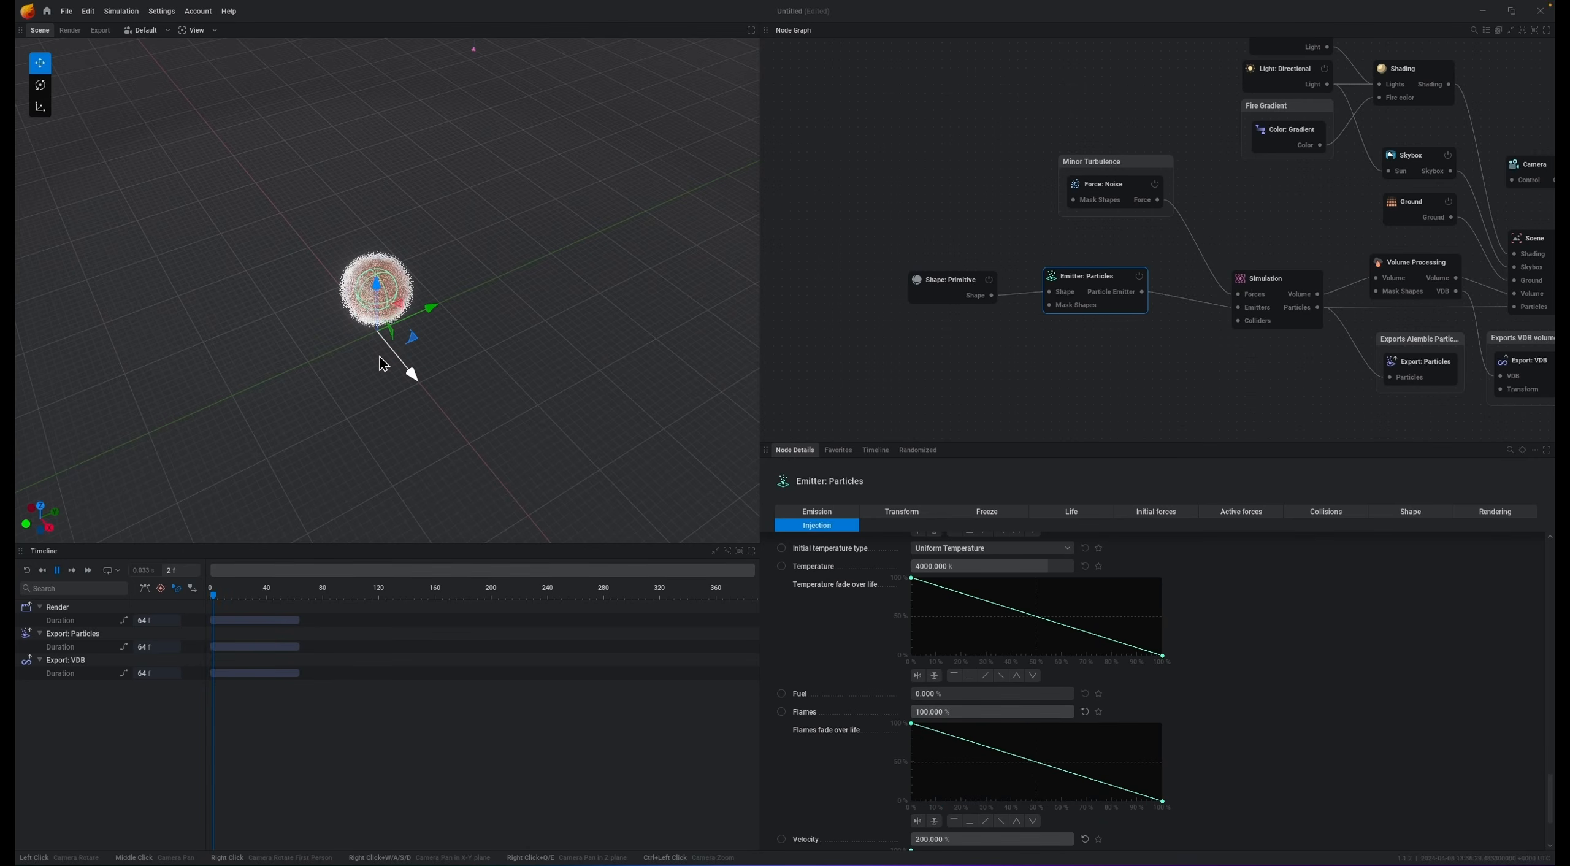
{"action": "key", "text": "space"}
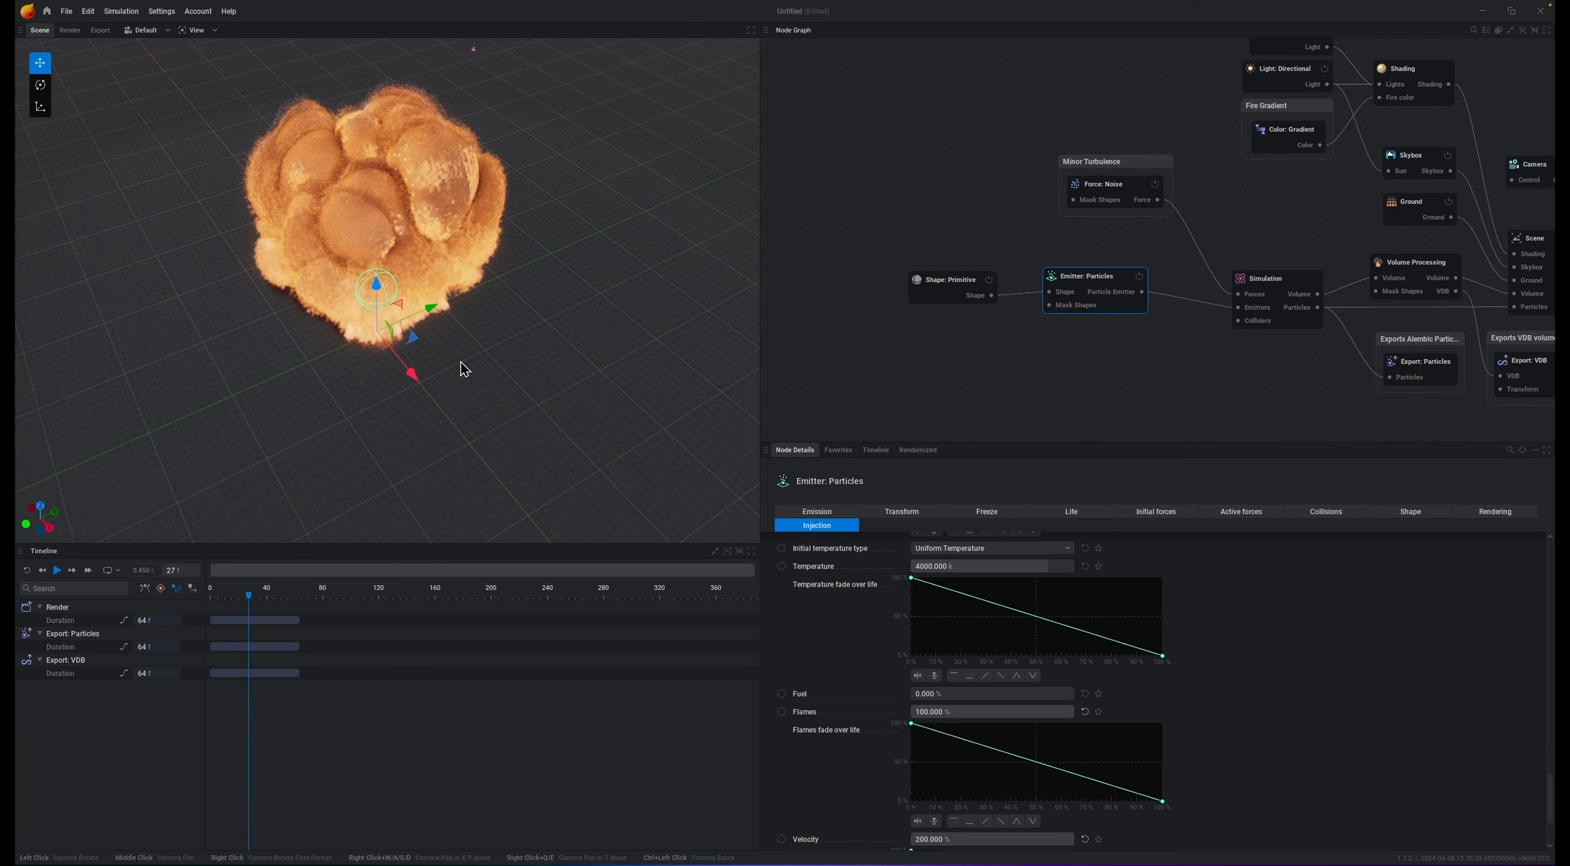
Step: Play and inspect the fireball from a lower viewport angle
{"action": "scroll", "coordinate": [461, 363], "scroll_direction": "down", "scroll_amount": 5}
{"action": "left_click_drag", "start_coordinate": [472, 375], "coordinate": [457, 332]}
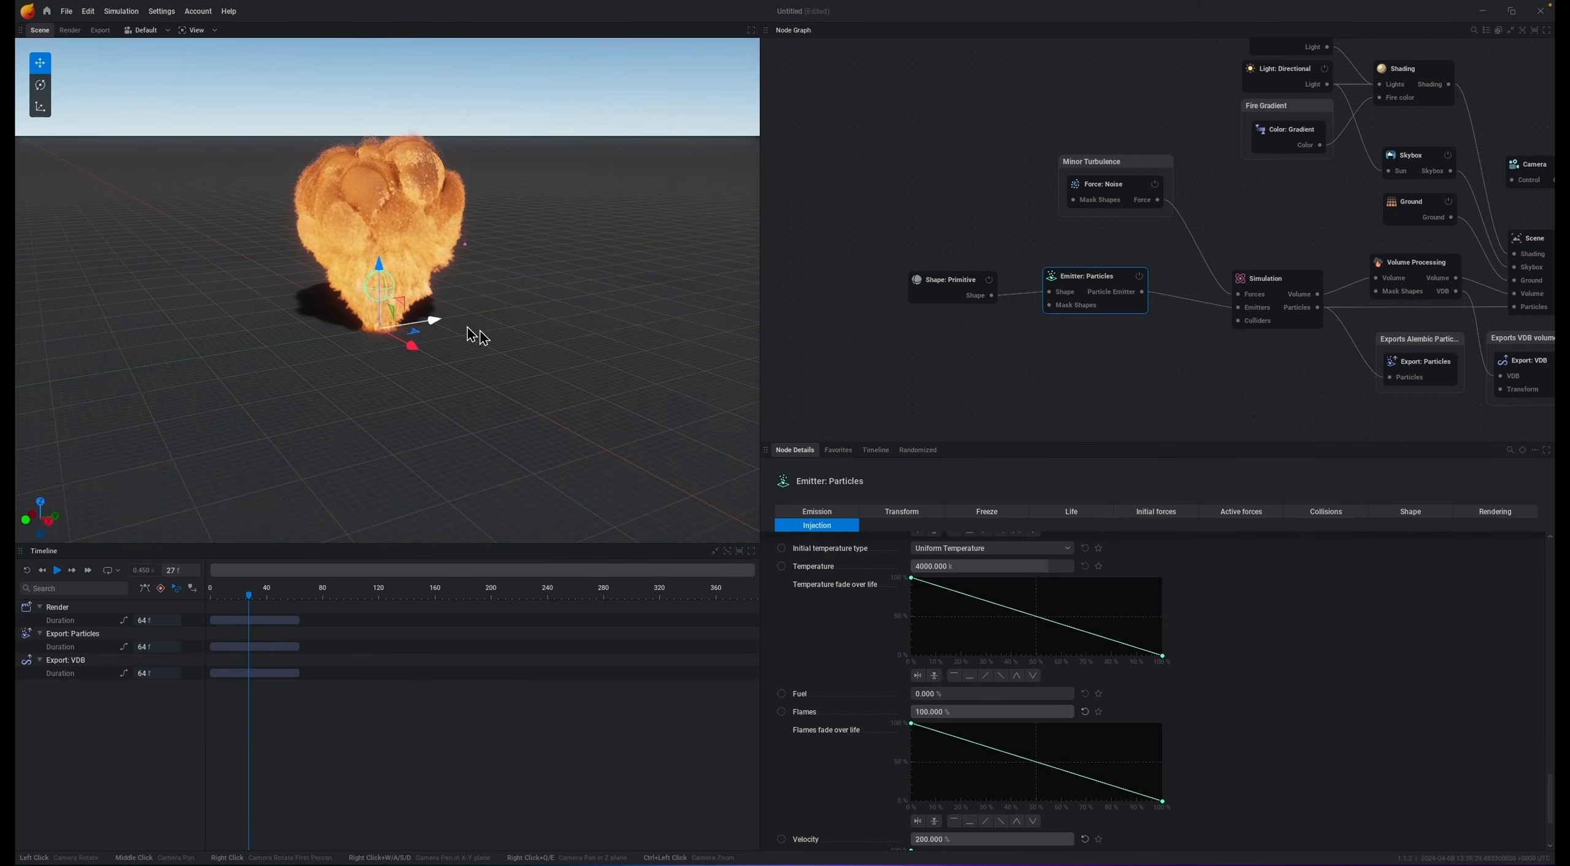
{"action": "key", "text": "space"}
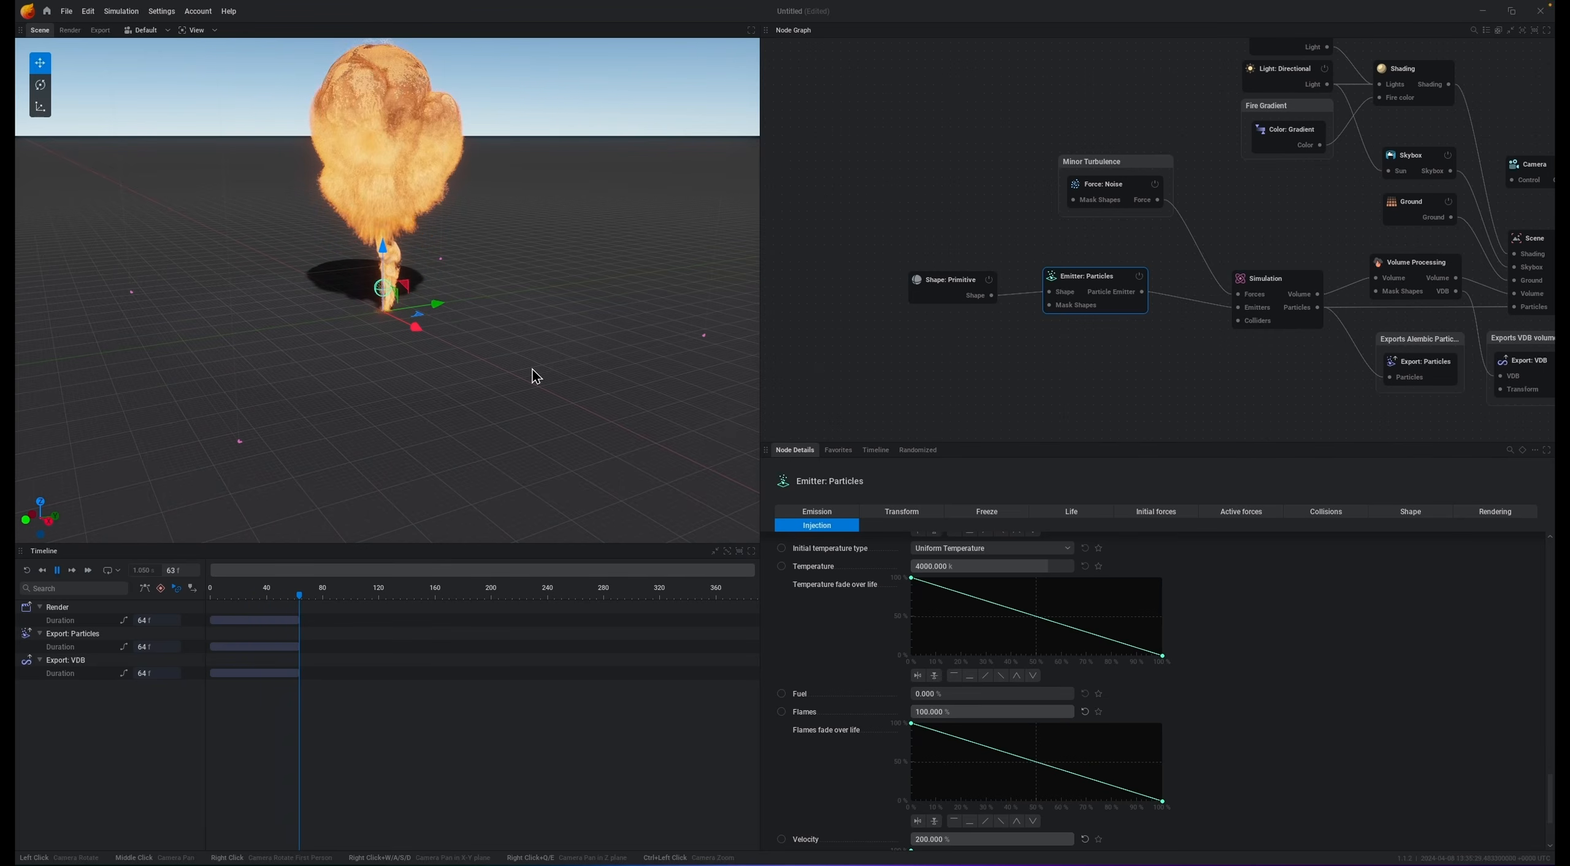
{"action": "key", "text": "space"}
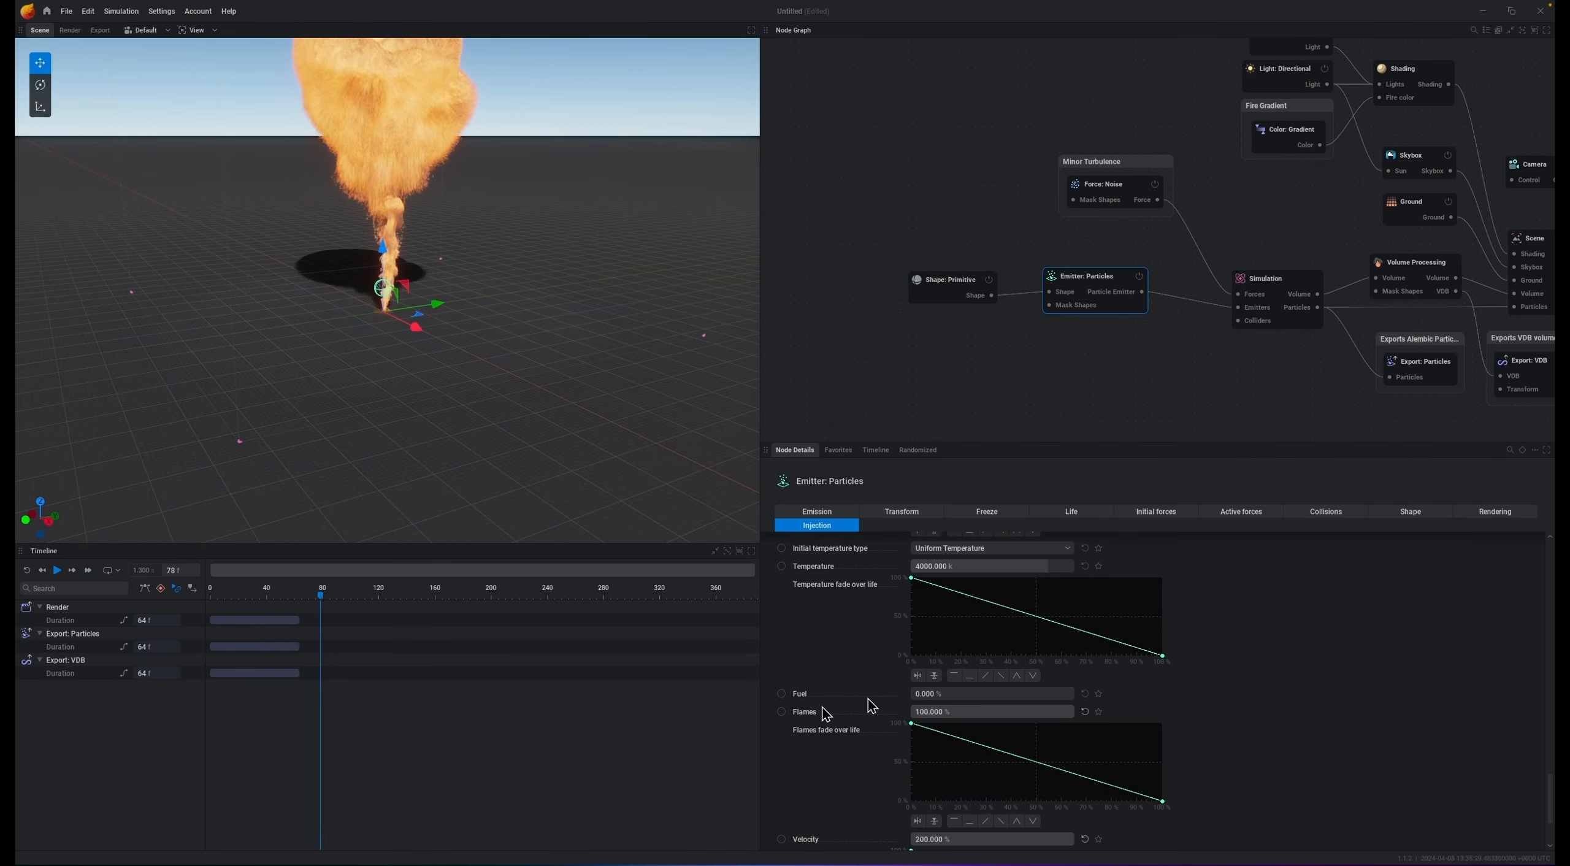
Step: Reshape the flames fade-over-life curve so flames drop off early, and replay the simulation
{"action": "left_click_drag", "start_coordinate": [1163, 803], "coordinate": [945, 833]}
{"action": "key", "text": "space"}
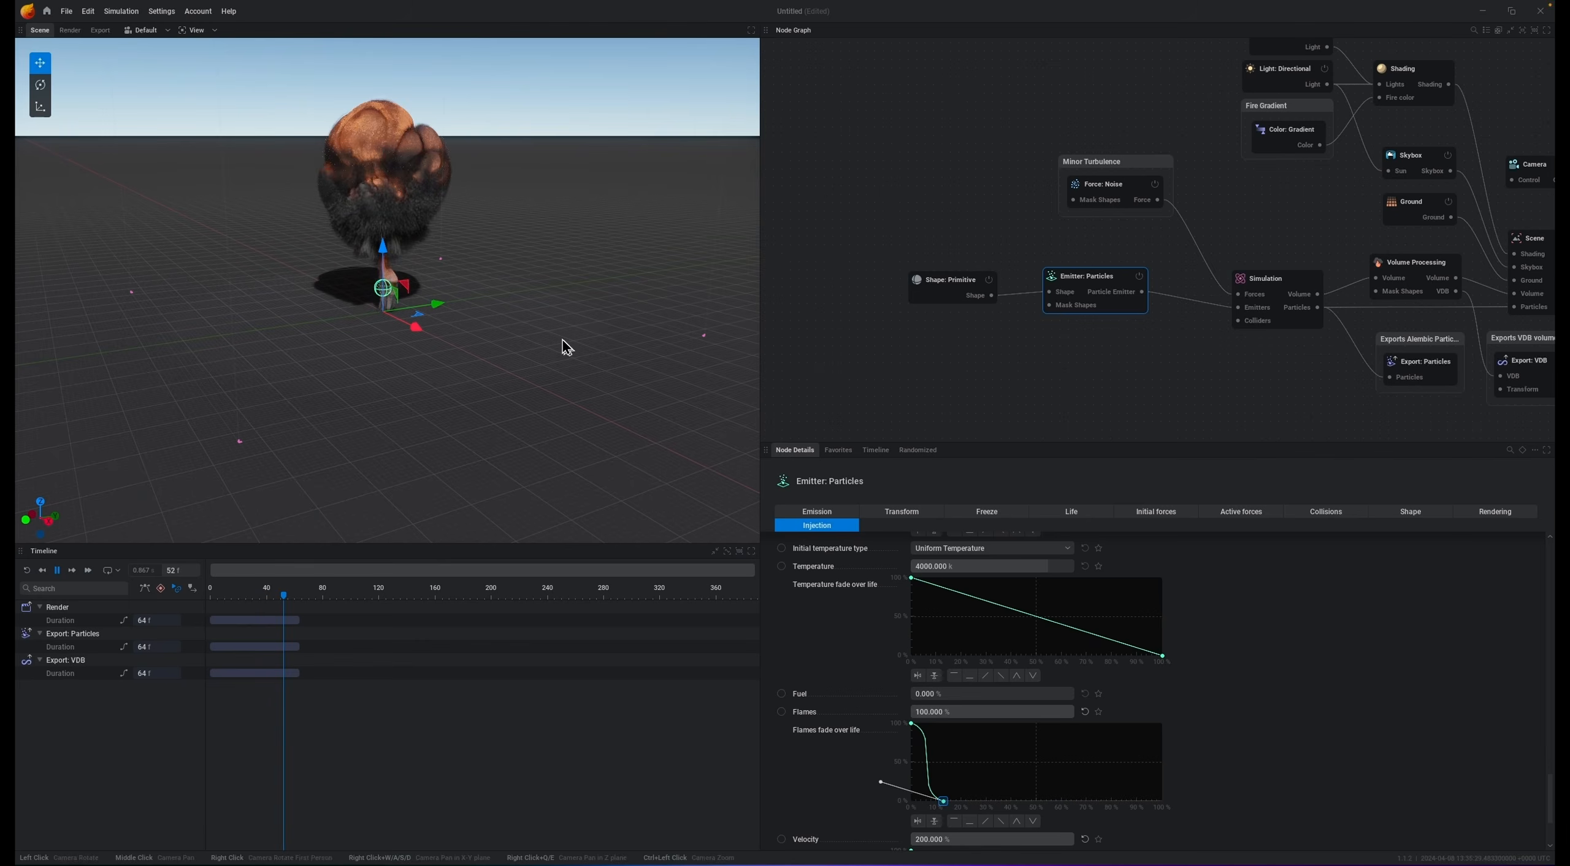
{"action": "key", "text": "space"}
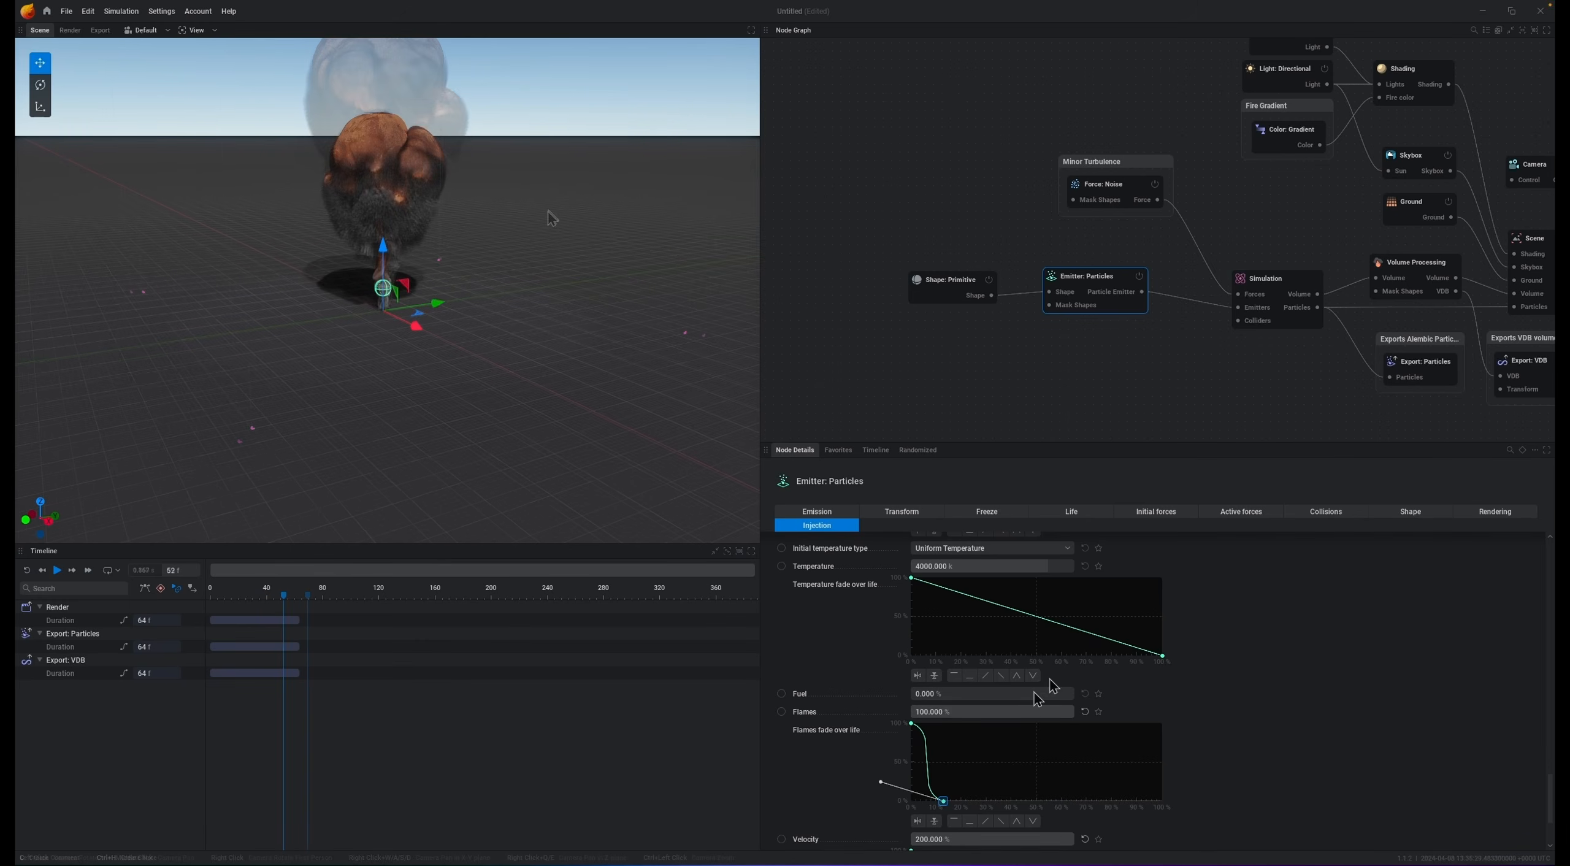
Step: Set the fireball emitter's smoke injection to 25% and its temperature to 8000 K
{"action": "scroll", "coordinate": [822, 635], "scroll_direction": "up", "scroll_amount": 2}
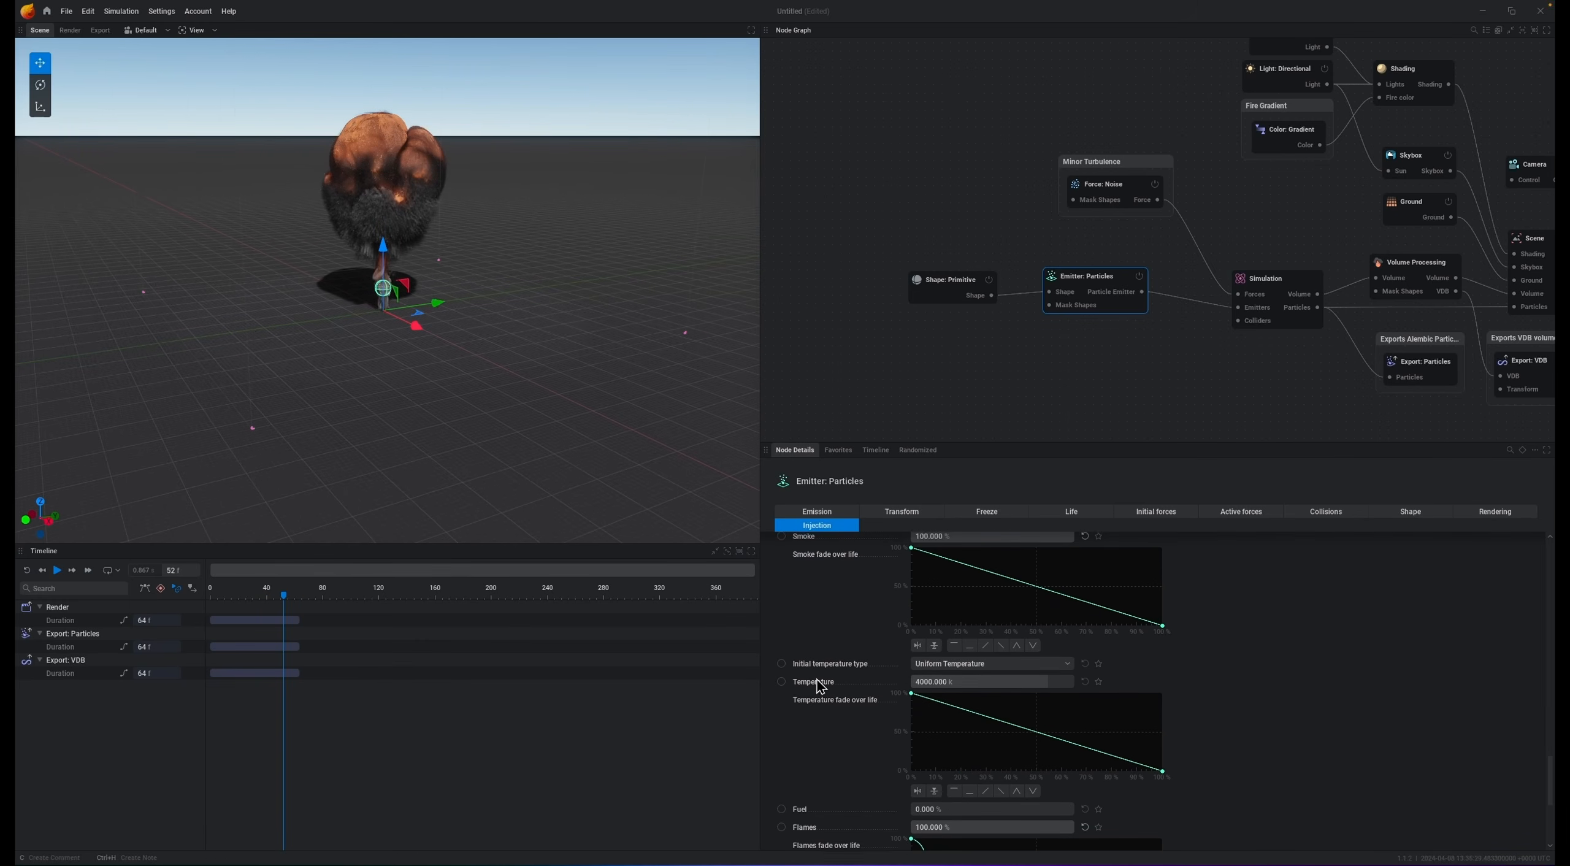
{"action": "scroll", "coordinate": [817, 679], "scroll_direction": "up", "scroll_amount": 1}
{"action": "left_click", "coordinate": [1020, 603]}
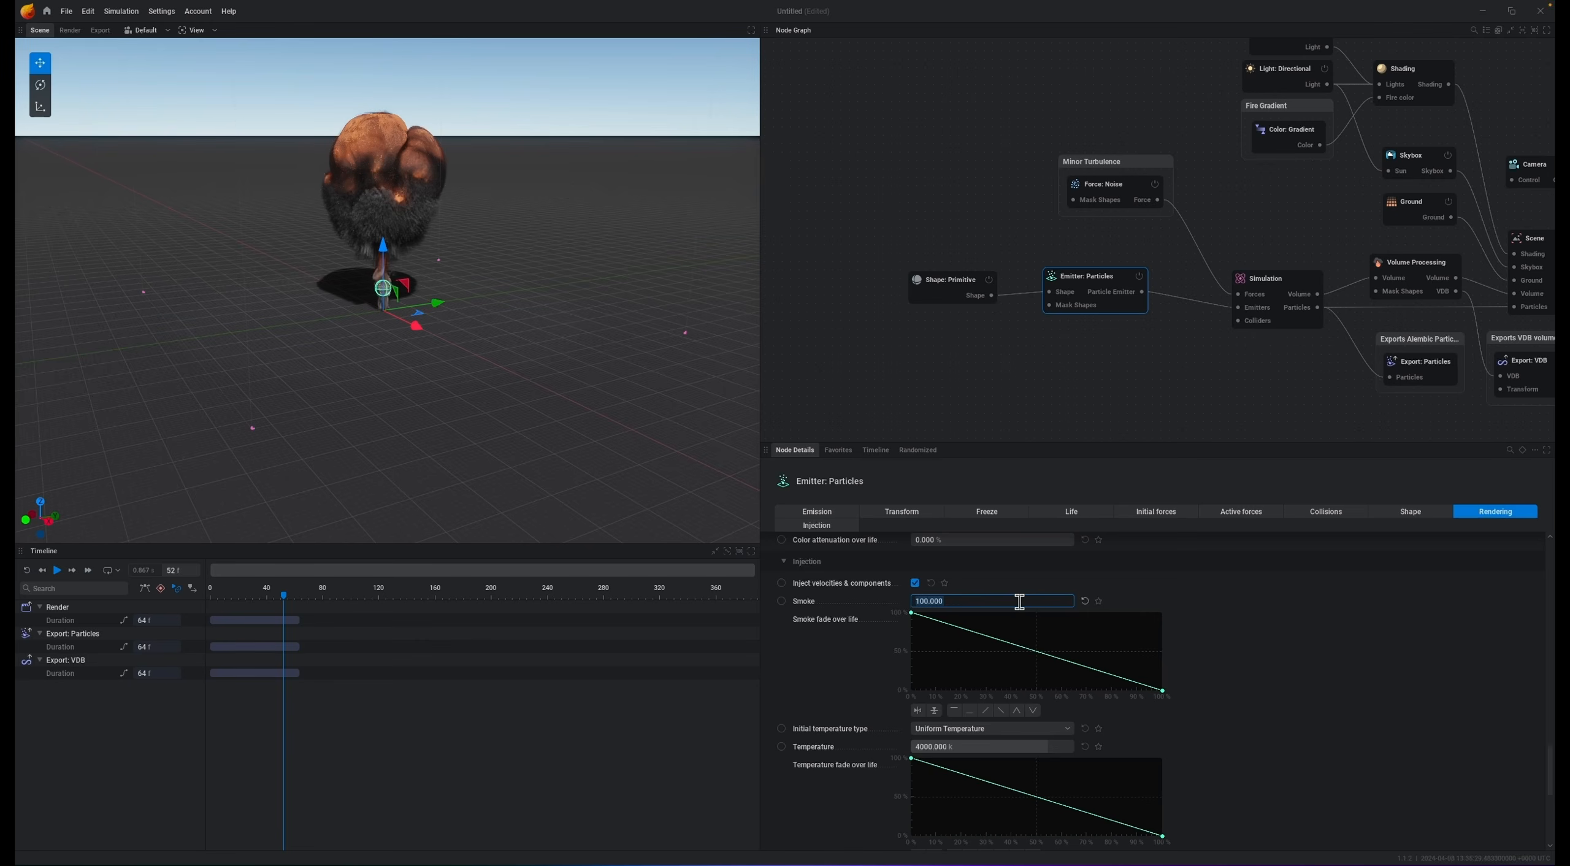
{"action": "type", "text": "25"}
{"action": "key", "text": "Return"}
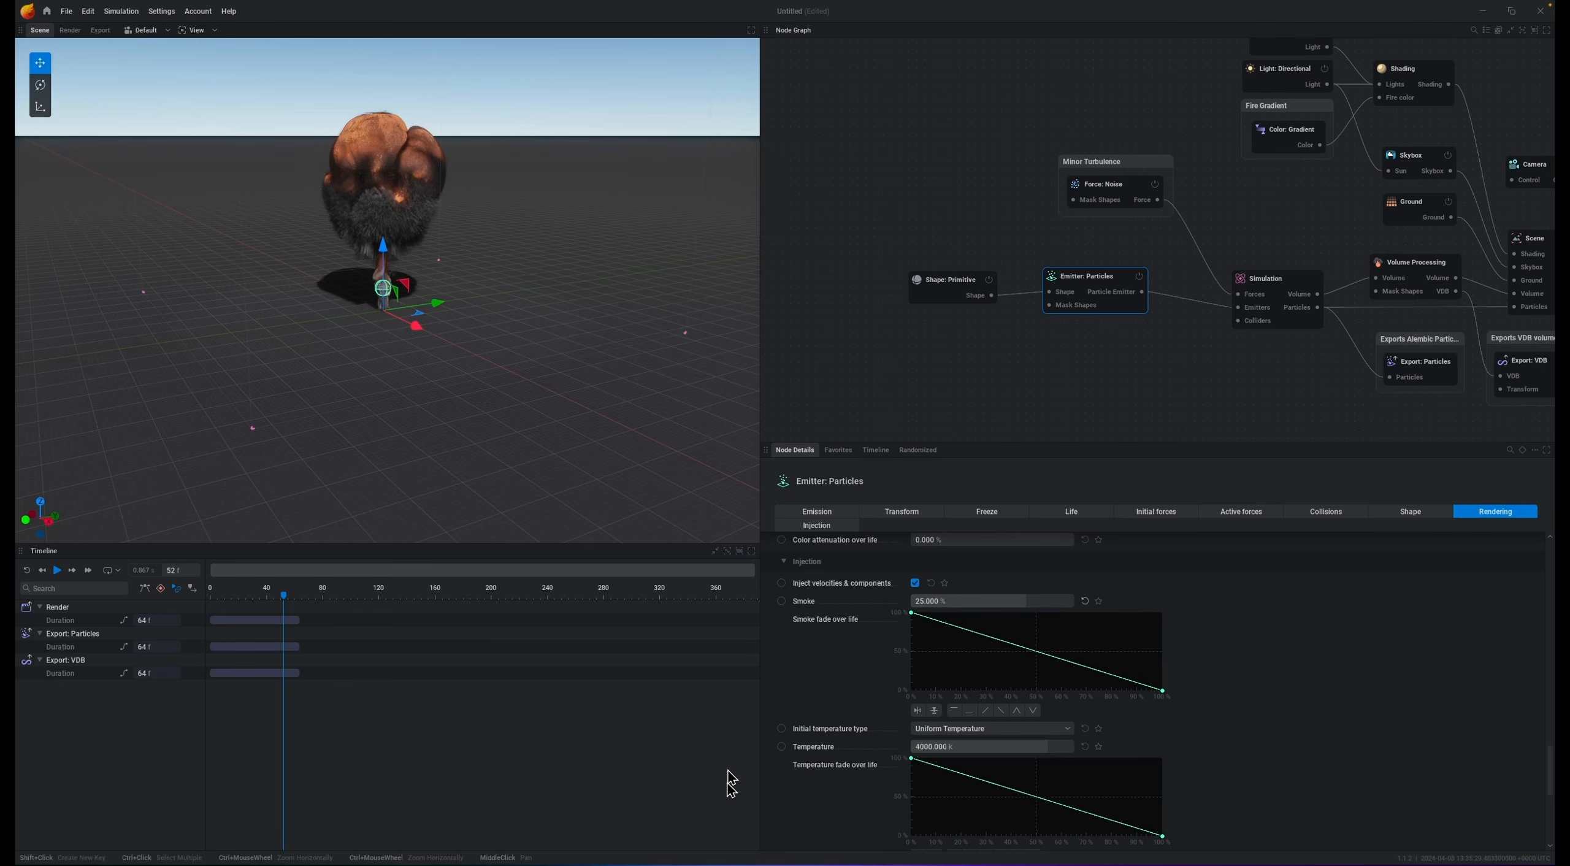
{"action": "left_click_drag", "start_coordinate": [989, 758], "coordinate": [1192, 768]}
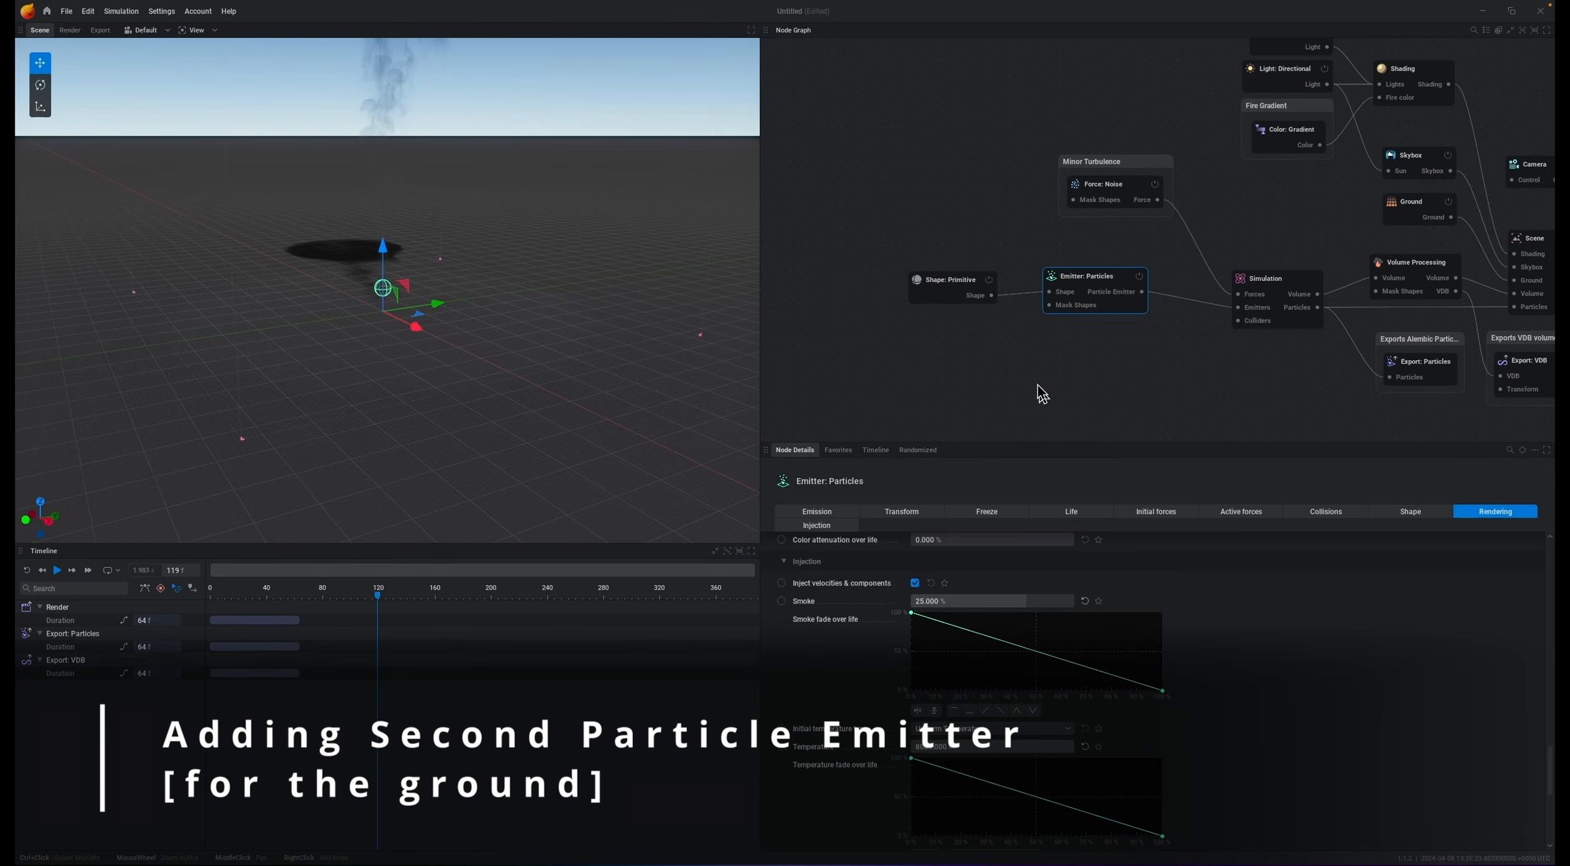
Step: Add a second particle emitter feeding the simulation, with a primitive shape as its input
{"action": "left_click", "coordinate": [1092, 398]}
{"action": "left_click_drag", "start_coordinate": [1238, 307], "coordinate": [986, 363]}
{"action": "left_click", "coordinate": [1135, 364]}
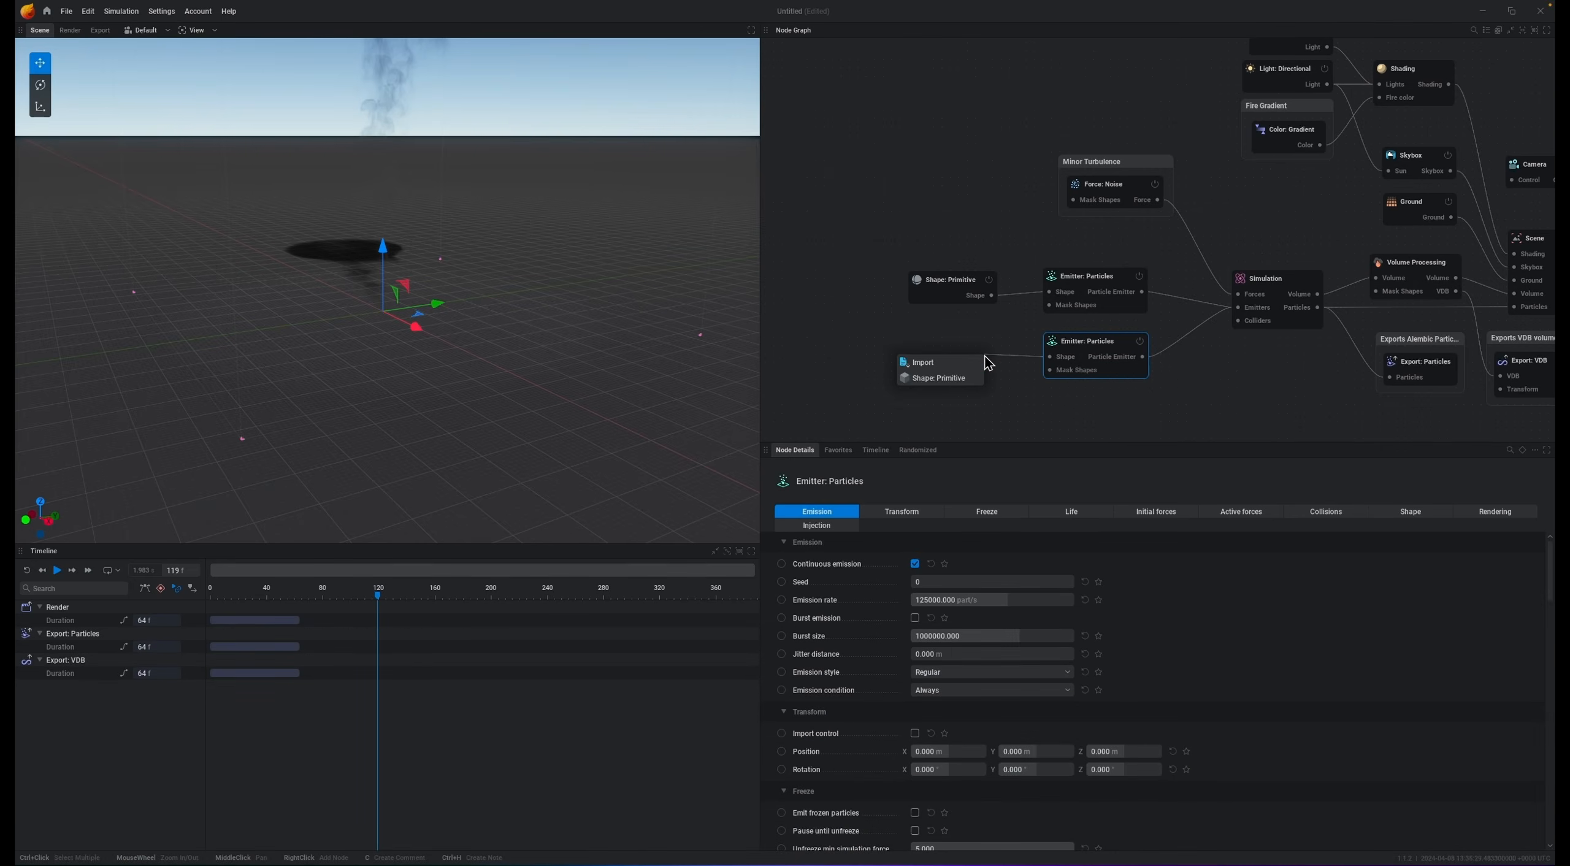
{"action": "left_click", "coordinate": [932, 381]}
Step: Make the new primitive an ellipsoid with X and Y radius set to 150
{"action": "left_click", "coordinate": [984, 569]}
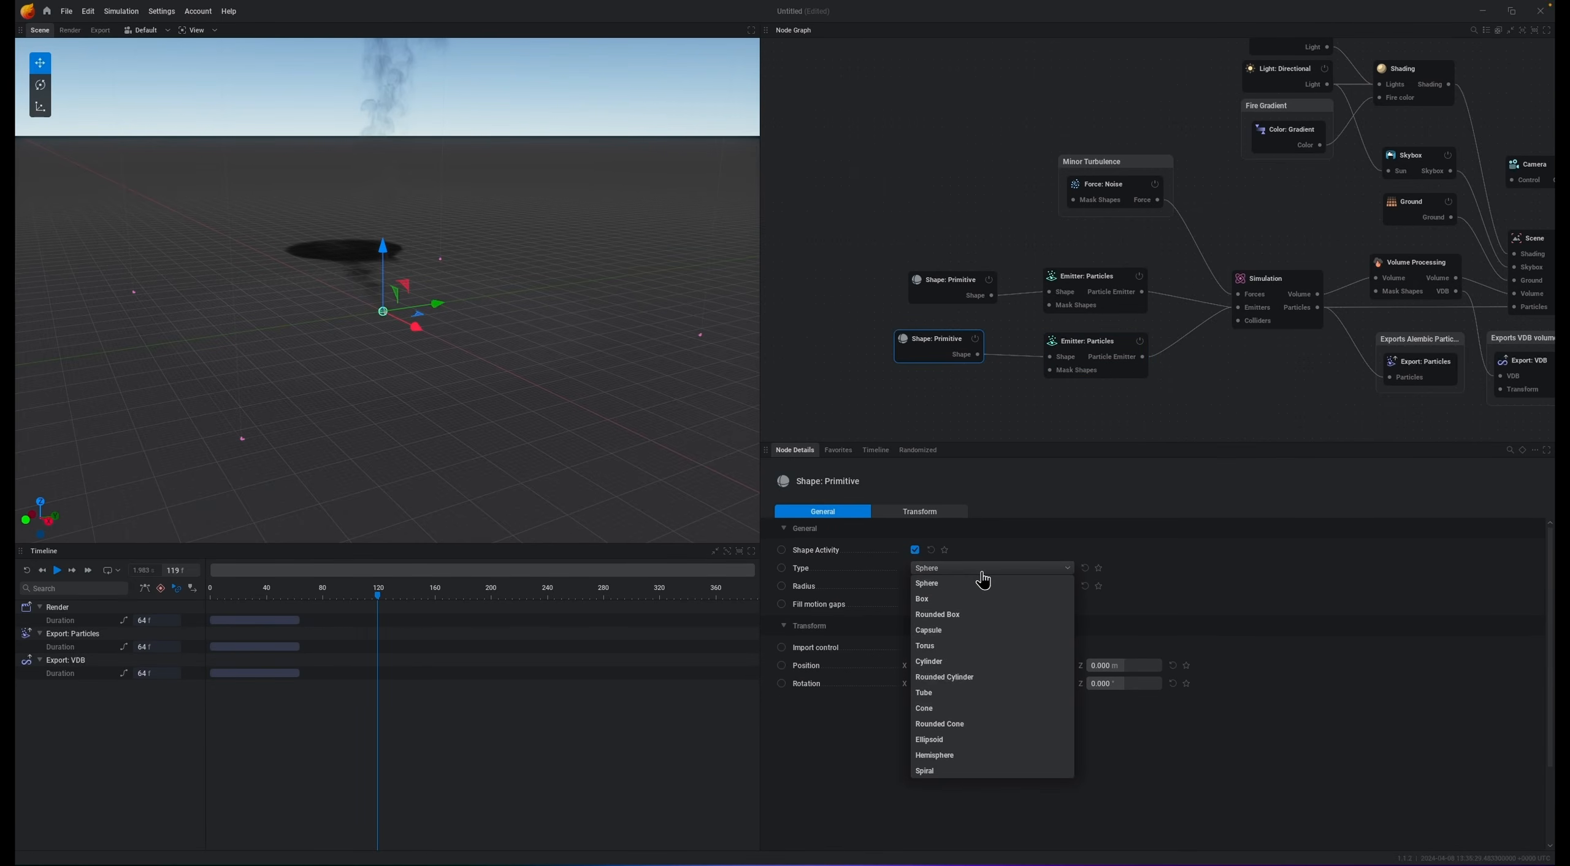
{"action": "left_click", "coordinate": [939, 740]}
{"action": "left_click_drag", "start_coordinate": [952, 587], "coordinate": [1071, 594]}
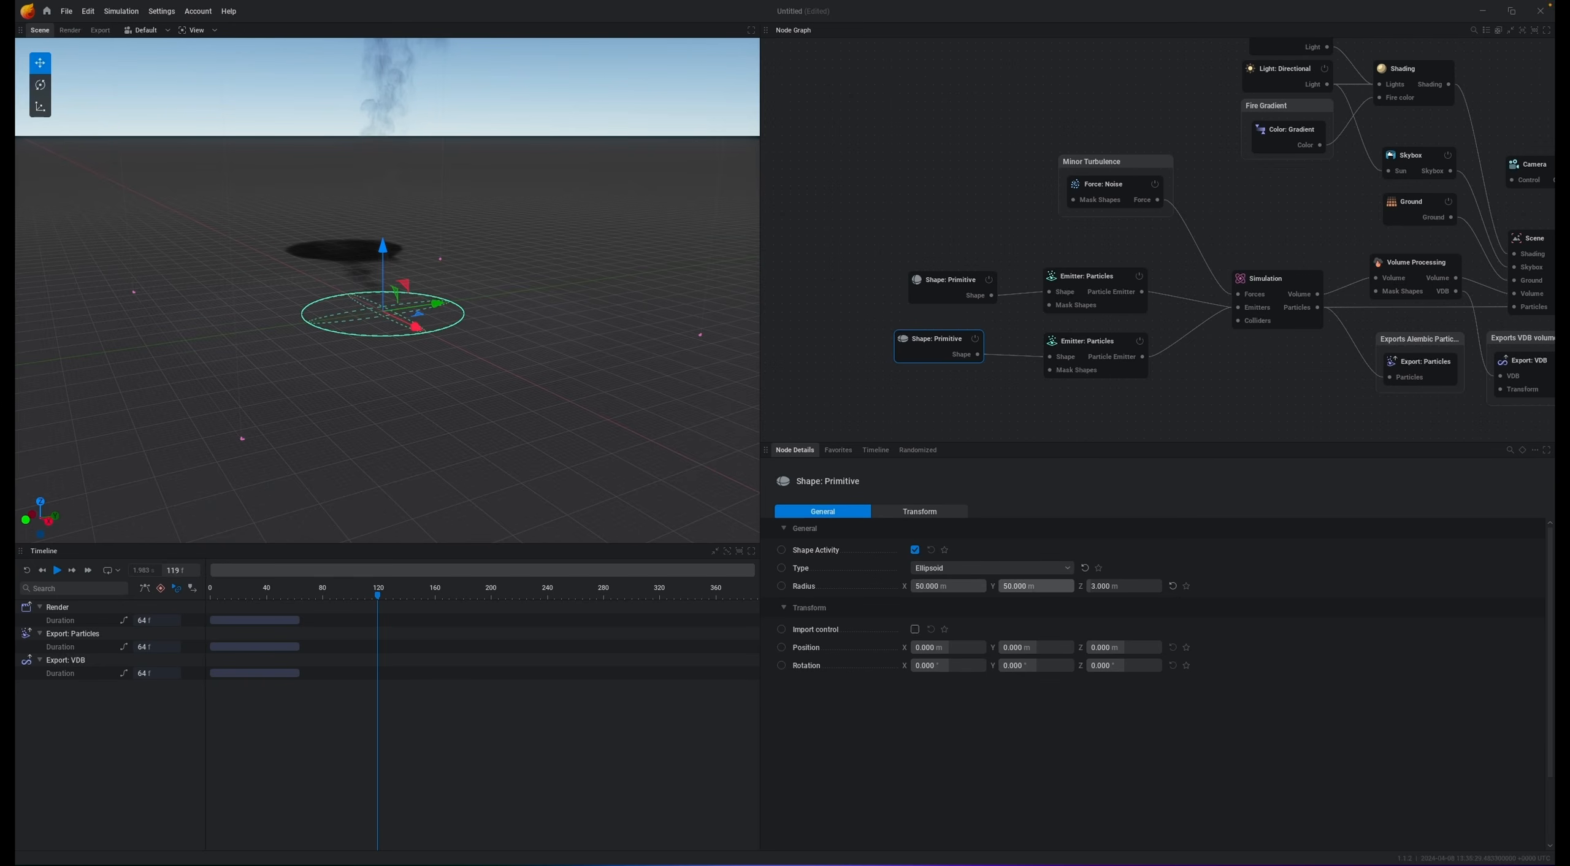
{"action": "left_click", "coordinate": [970, 583]}
{"action": "type", "text": "150"}
{"action": "key", "text": "Tab"}
{"action": "type", "text": "150"}
{"action": "key", "text": "Return"}
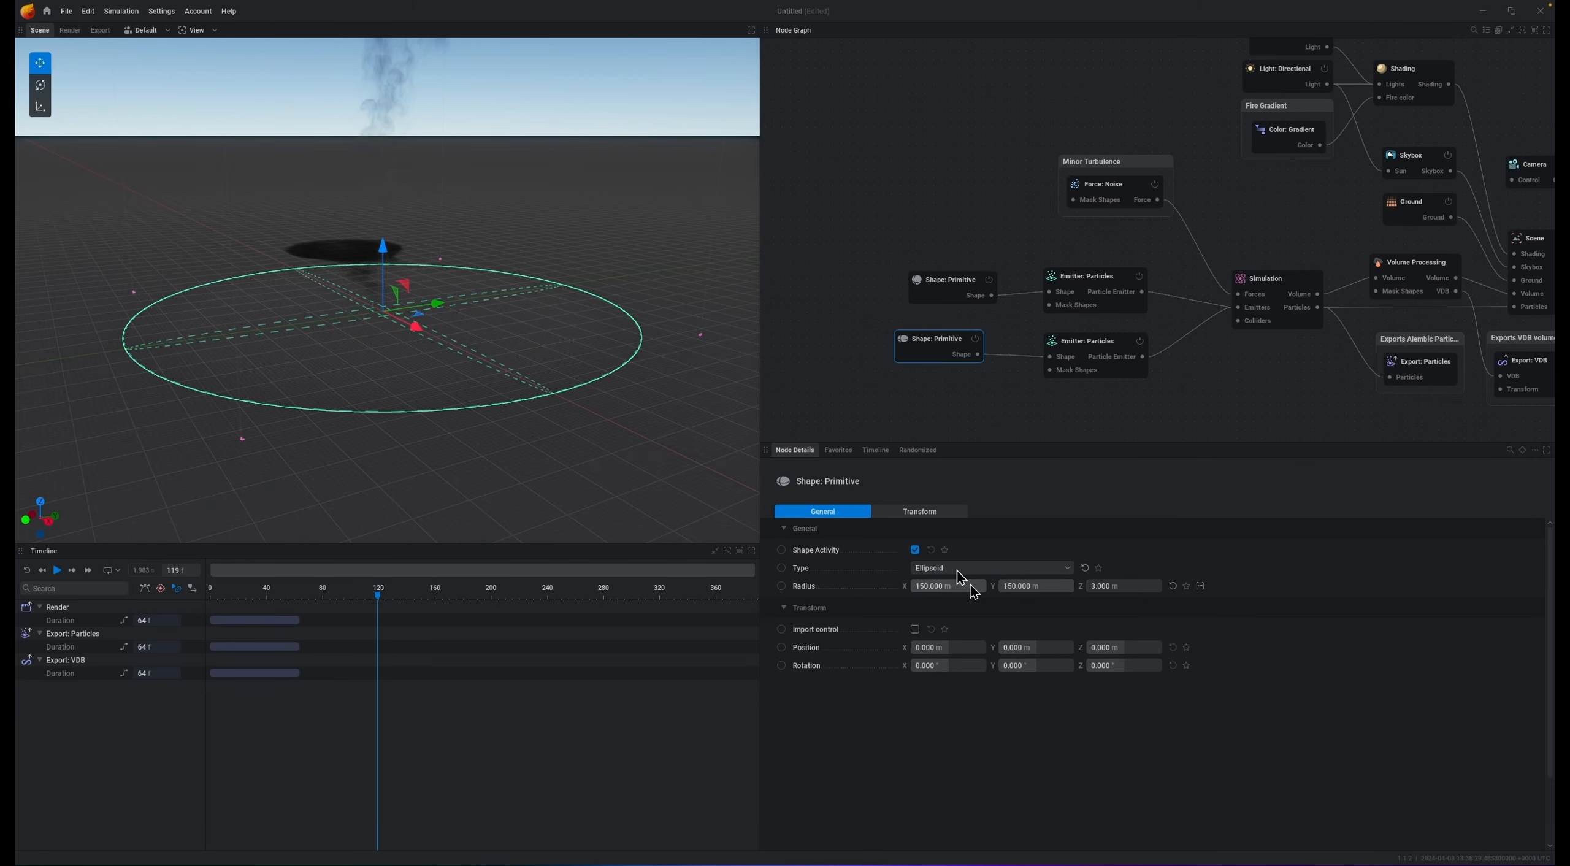
{"action": "left_click", "coordinate": [1127, 587]}
{"action": "left_click", "coordinate": [1310, 588]}
Step: Switch the second emitter from continuous to burst emission with a burst size of 5000000
{"action": "left_click", "coordinate": [1105, 348]}
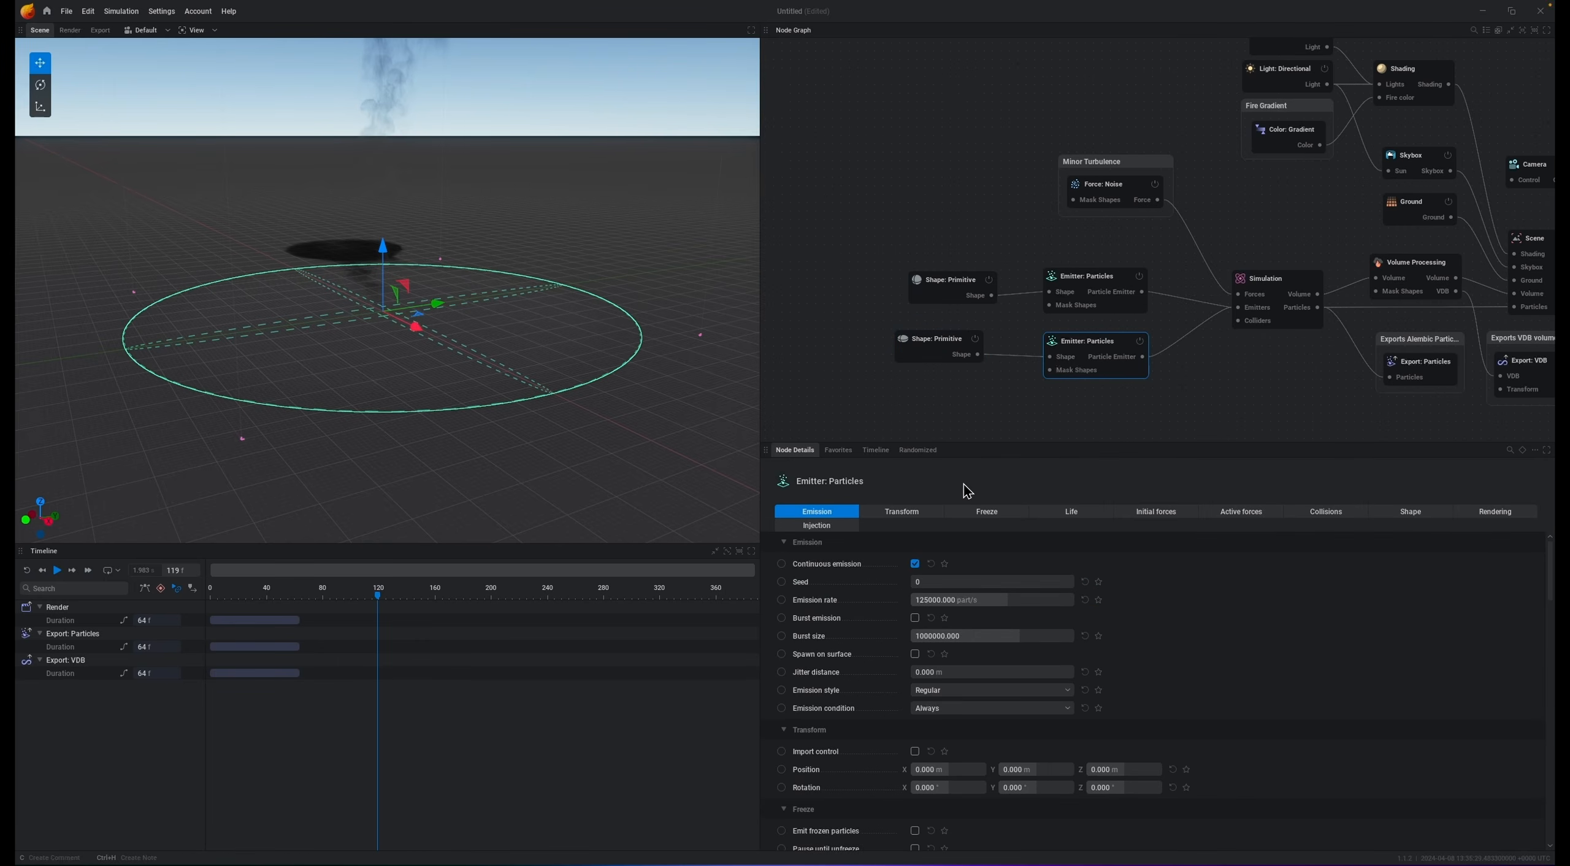
{"action": "left_click", "coordinate": [914, 564]}
{"action": "left_click_drag", "start_coordinate": [975, 639], "coordinate": [1258, 649]}
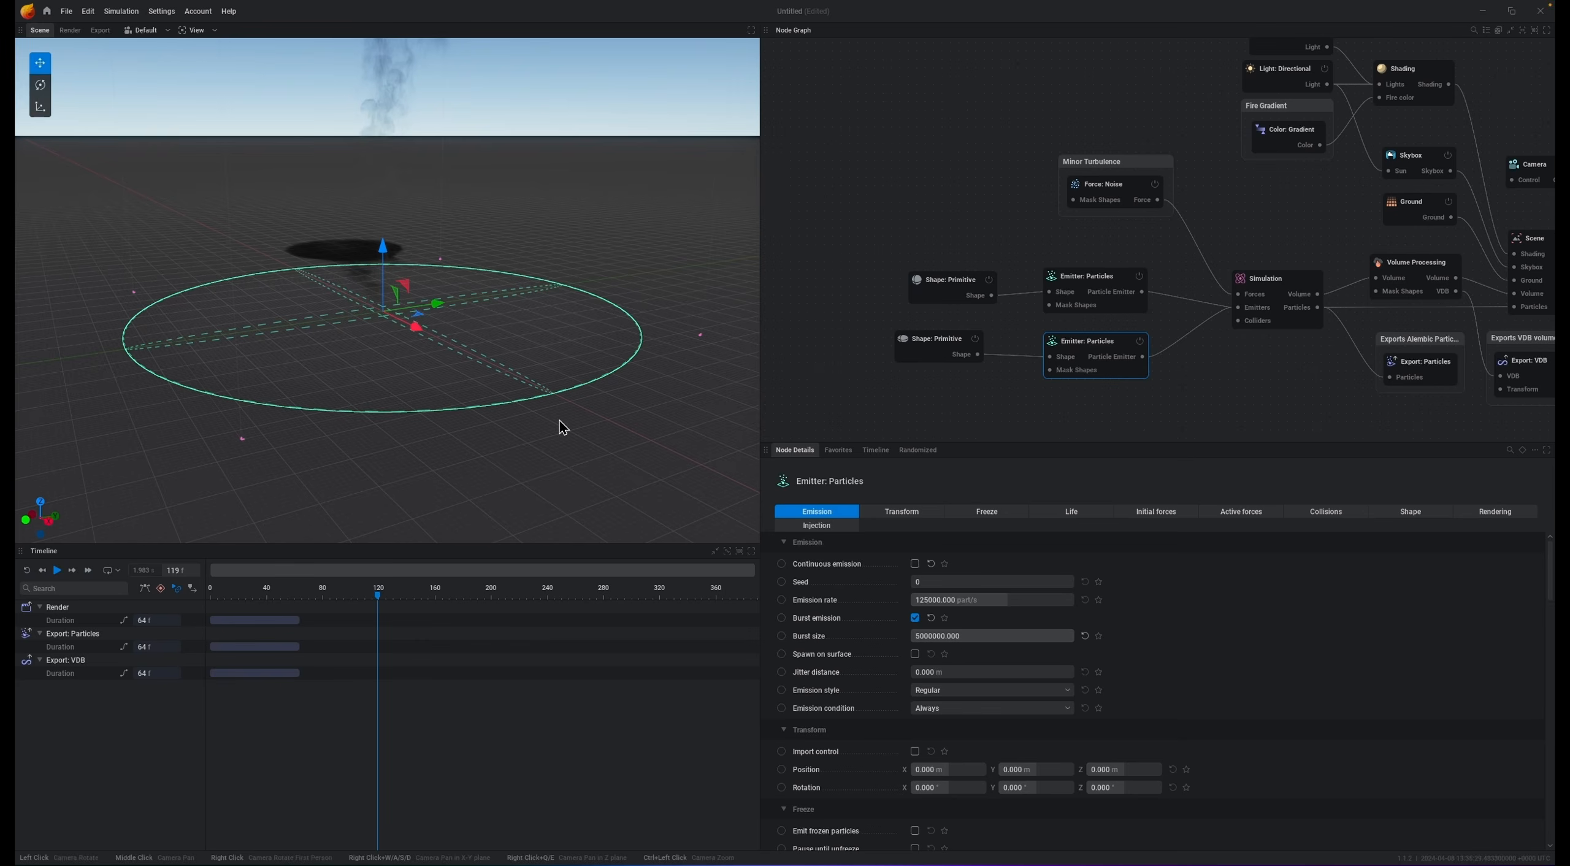
Step: Play the simulation to preview both emitters together
{"action": "left_click", "coordinate": [1492, 515]}
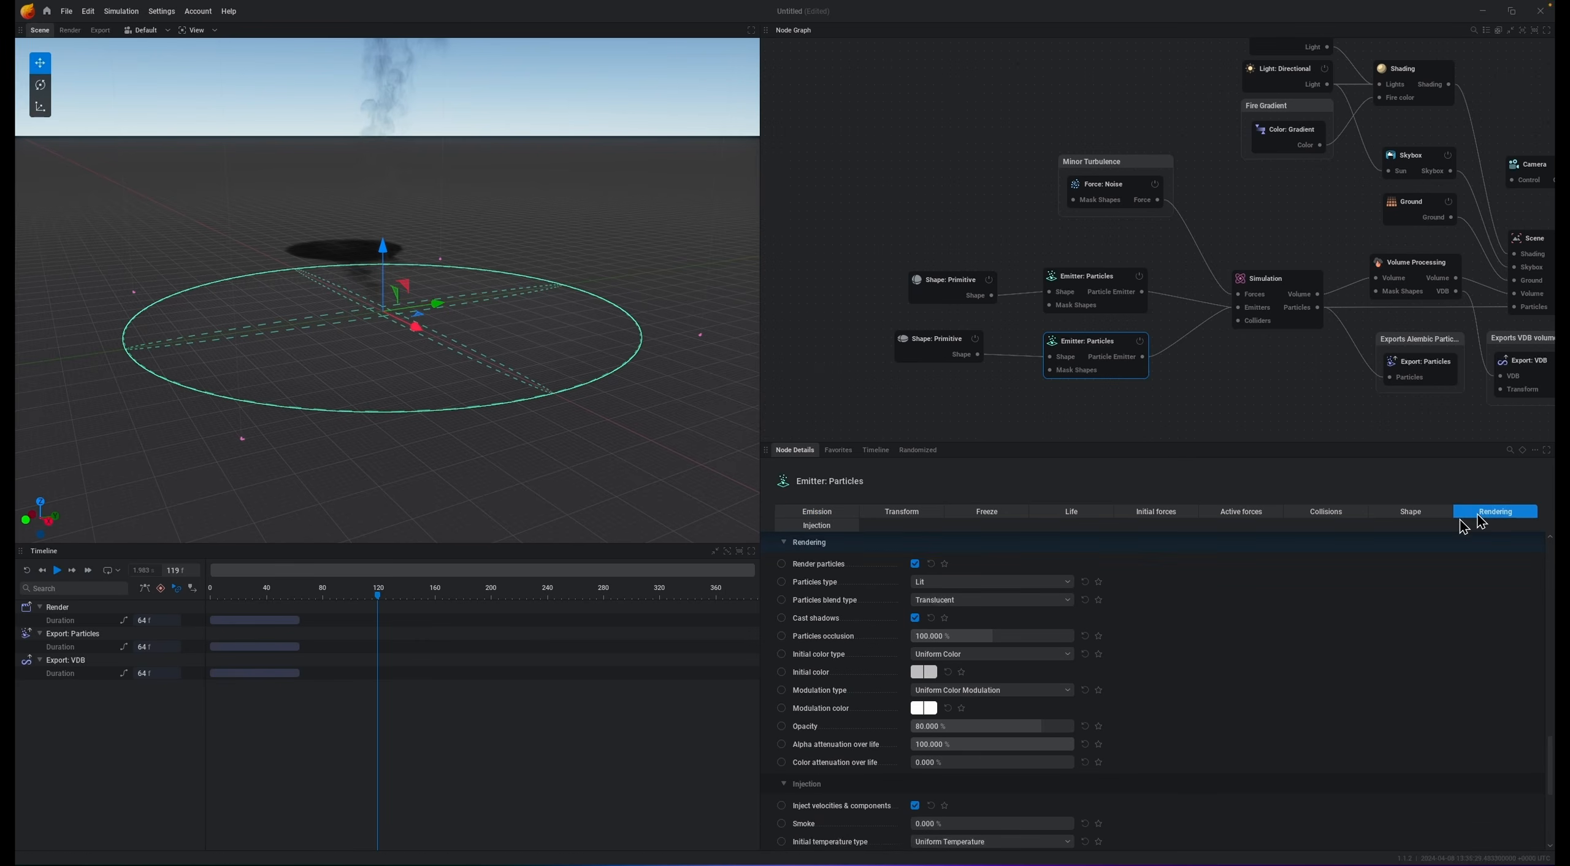
{"action": "key", "text": "space"}
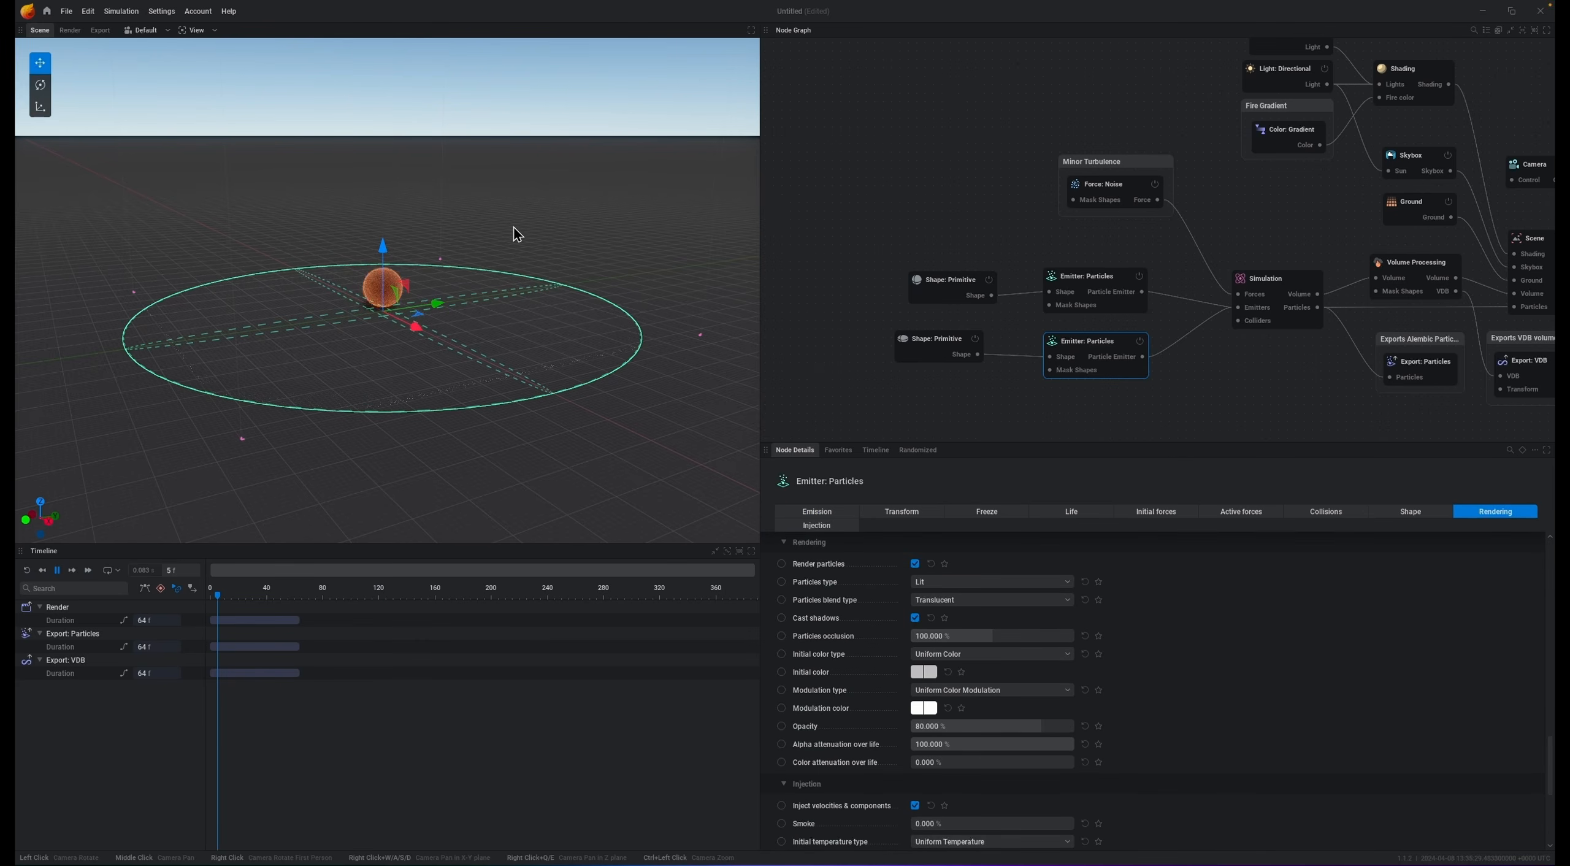
{"action": "key", "text": "space"}
{"action": "scroll", "coordinate": [489, 308], "scroll_direction": "up", "scroll_amount": 3}
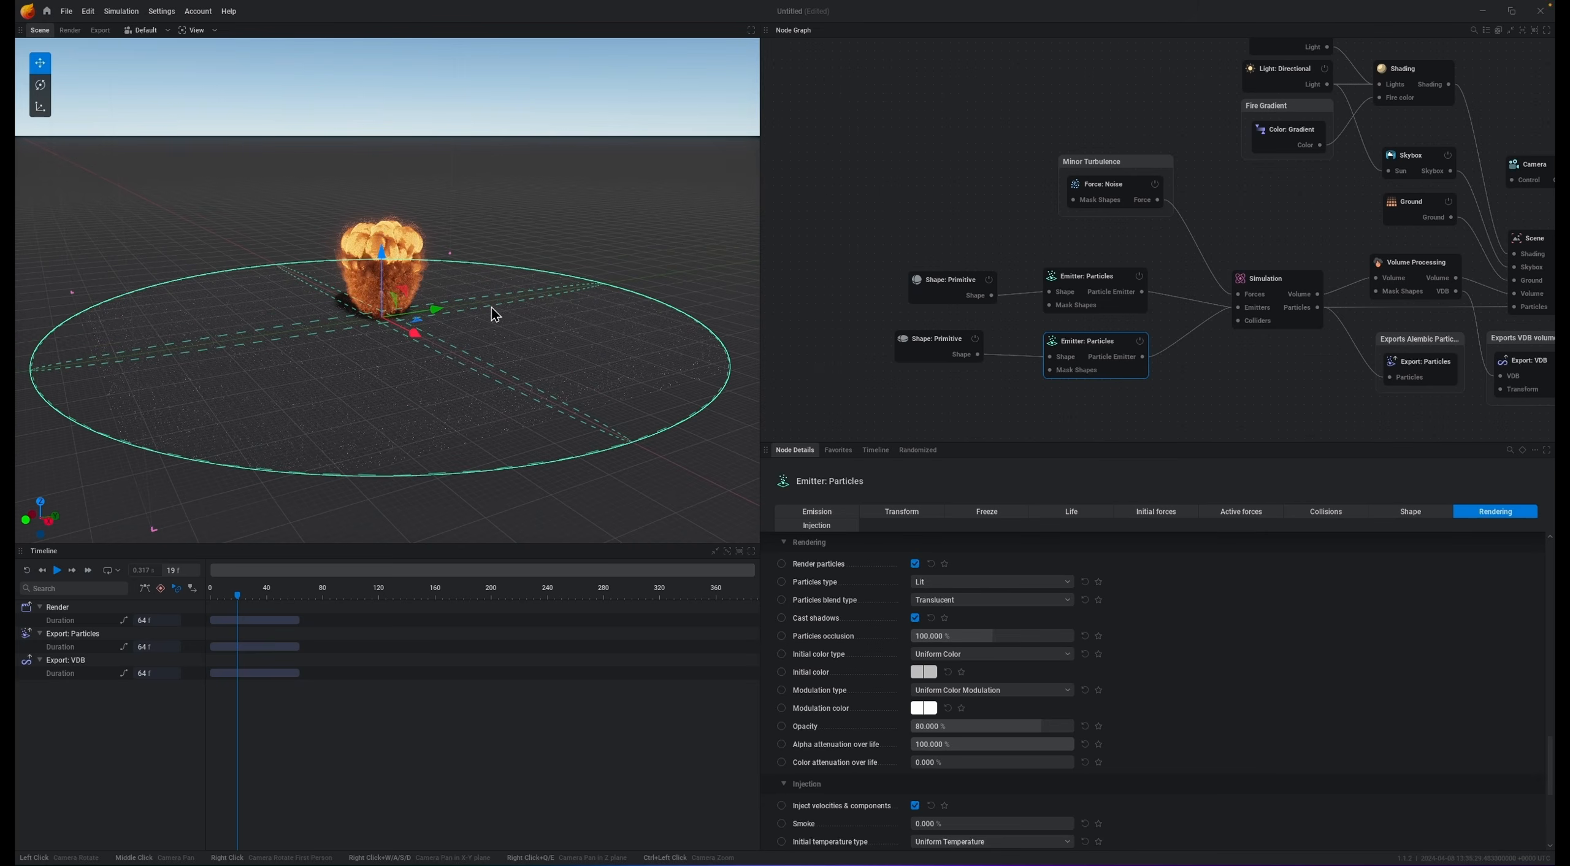
Step: Reduce the ground ellipsoid's X and Y radius to 125
{"action": "left_click", "coordinate": [908, 355]}
{"action": "left_click", "coordinate": [971, 586]}
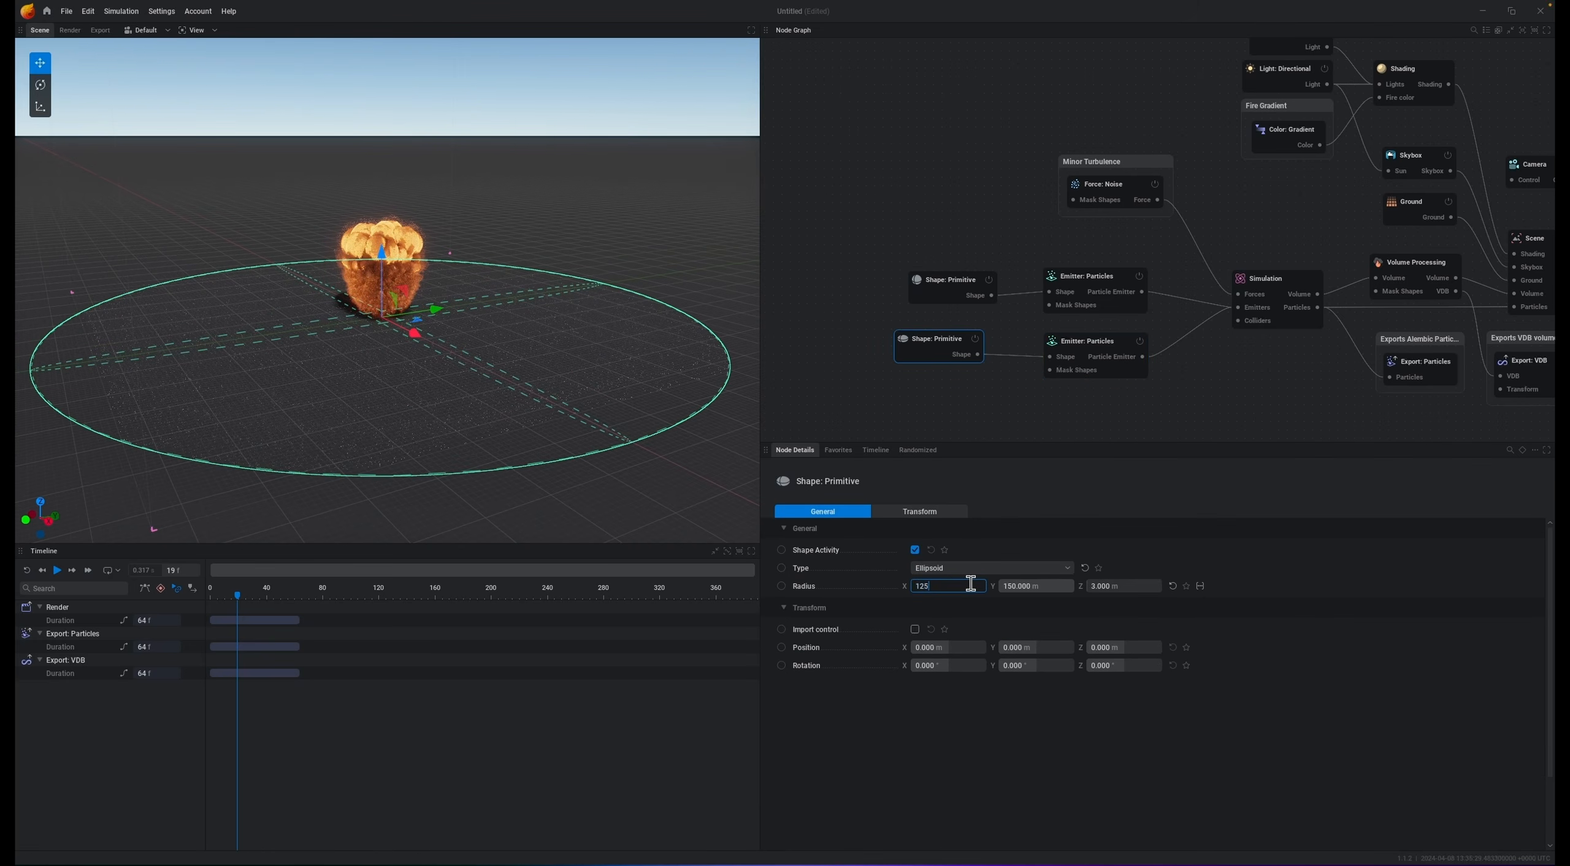
{"action": "type", "text": "125"}
{"action": "key", "text": "Tab"}
{"action": "key", "text": "Return"}
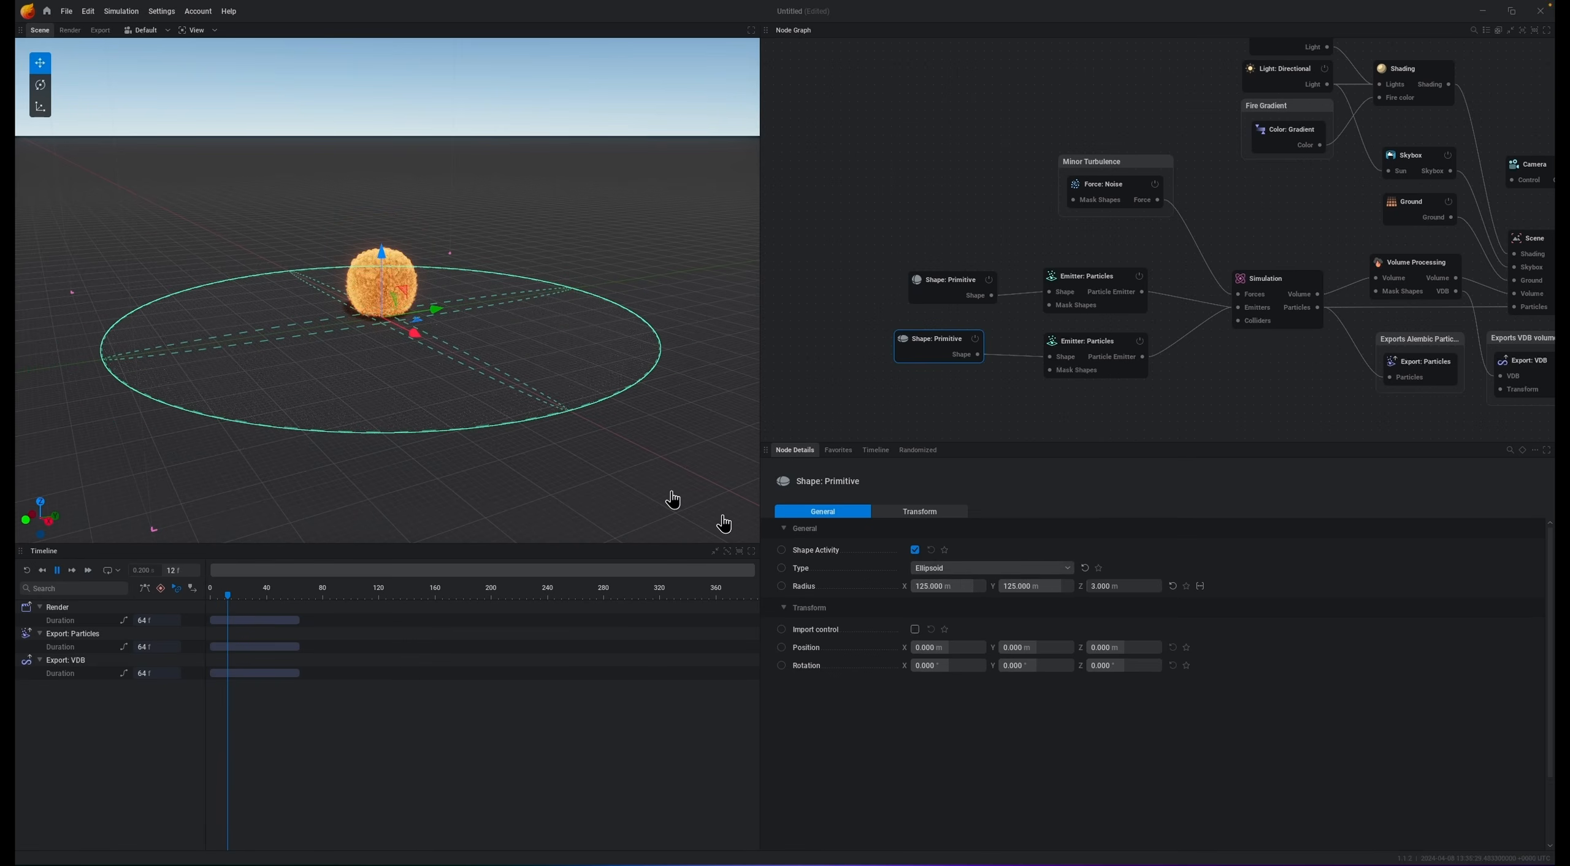
Step: Disable the fireball emitter and set the ground emitter's unfreeze minimum simulation and particle forces to 0.300
{"action": "left_click", "coordinate": [1139, 276]}
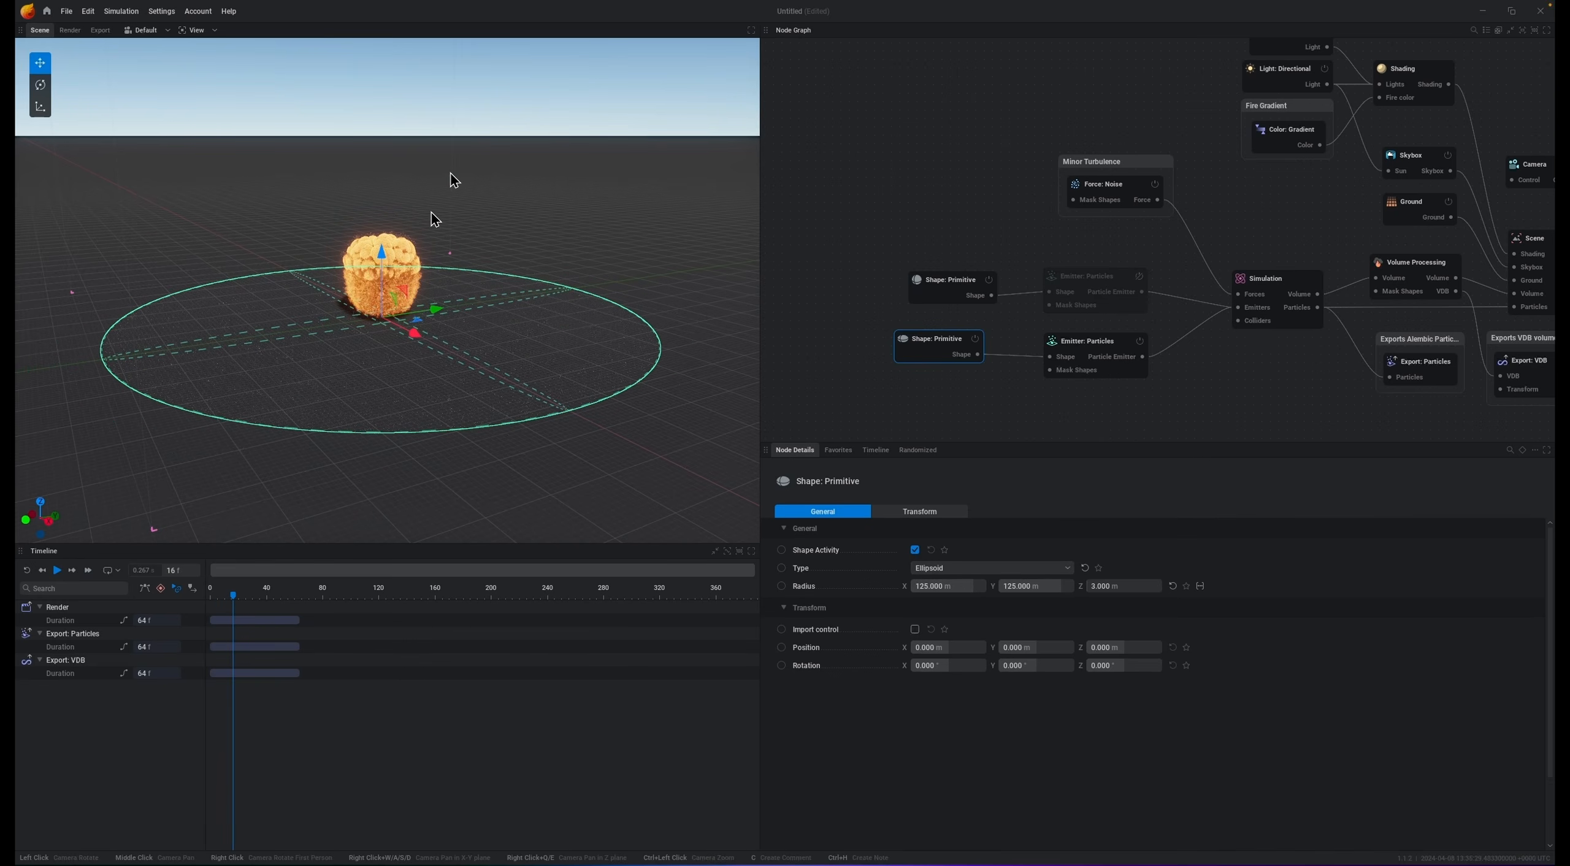
{"action": "left_click", "coordinate": [1089, 341]}
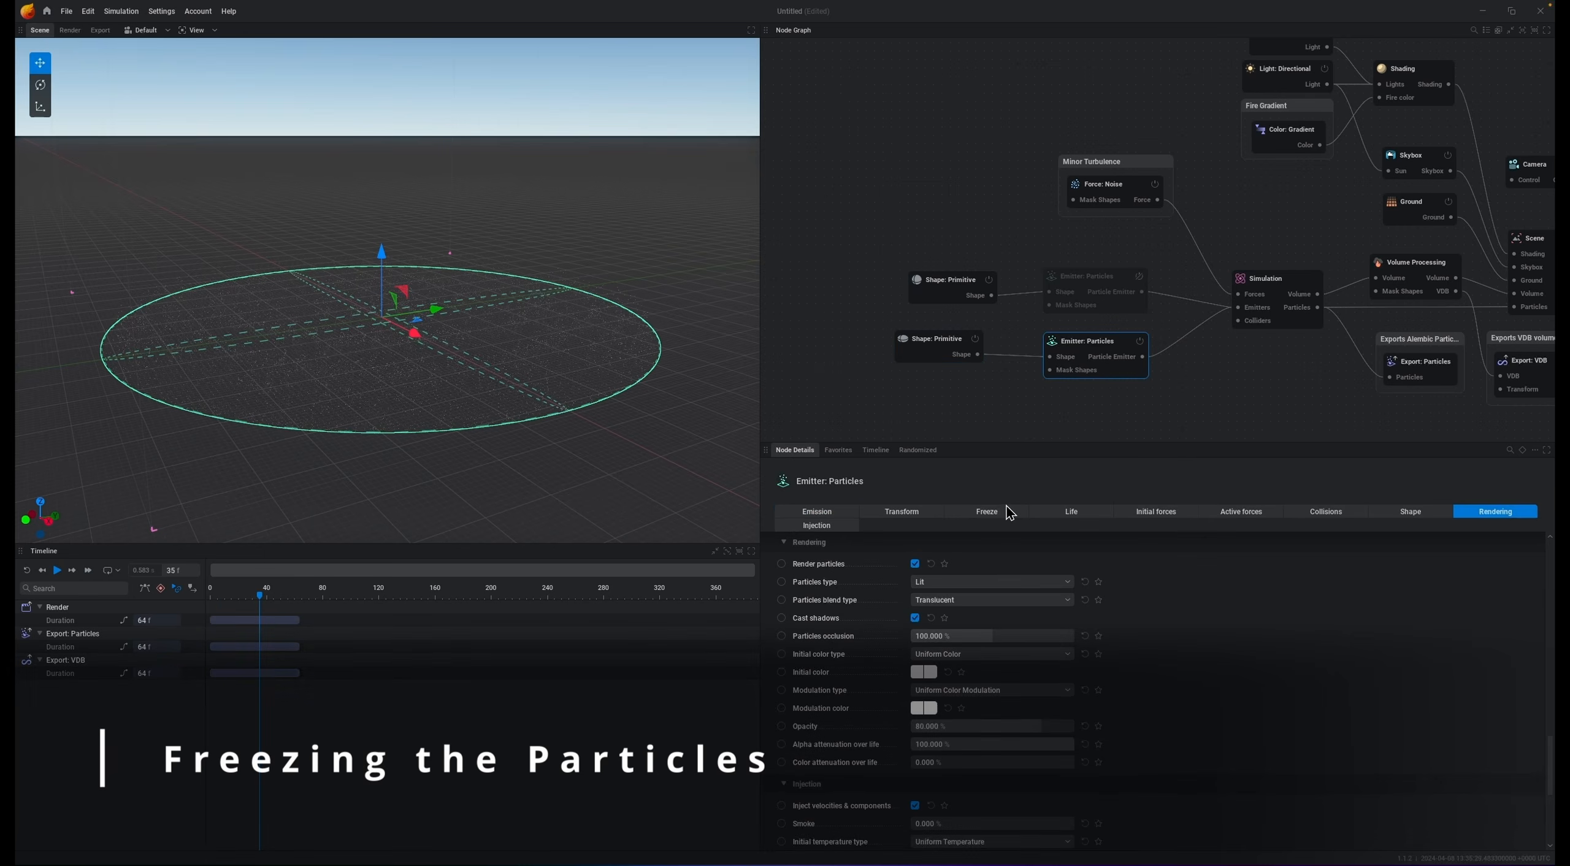
{"action": "left_click", "coordinate": [975, 512]}
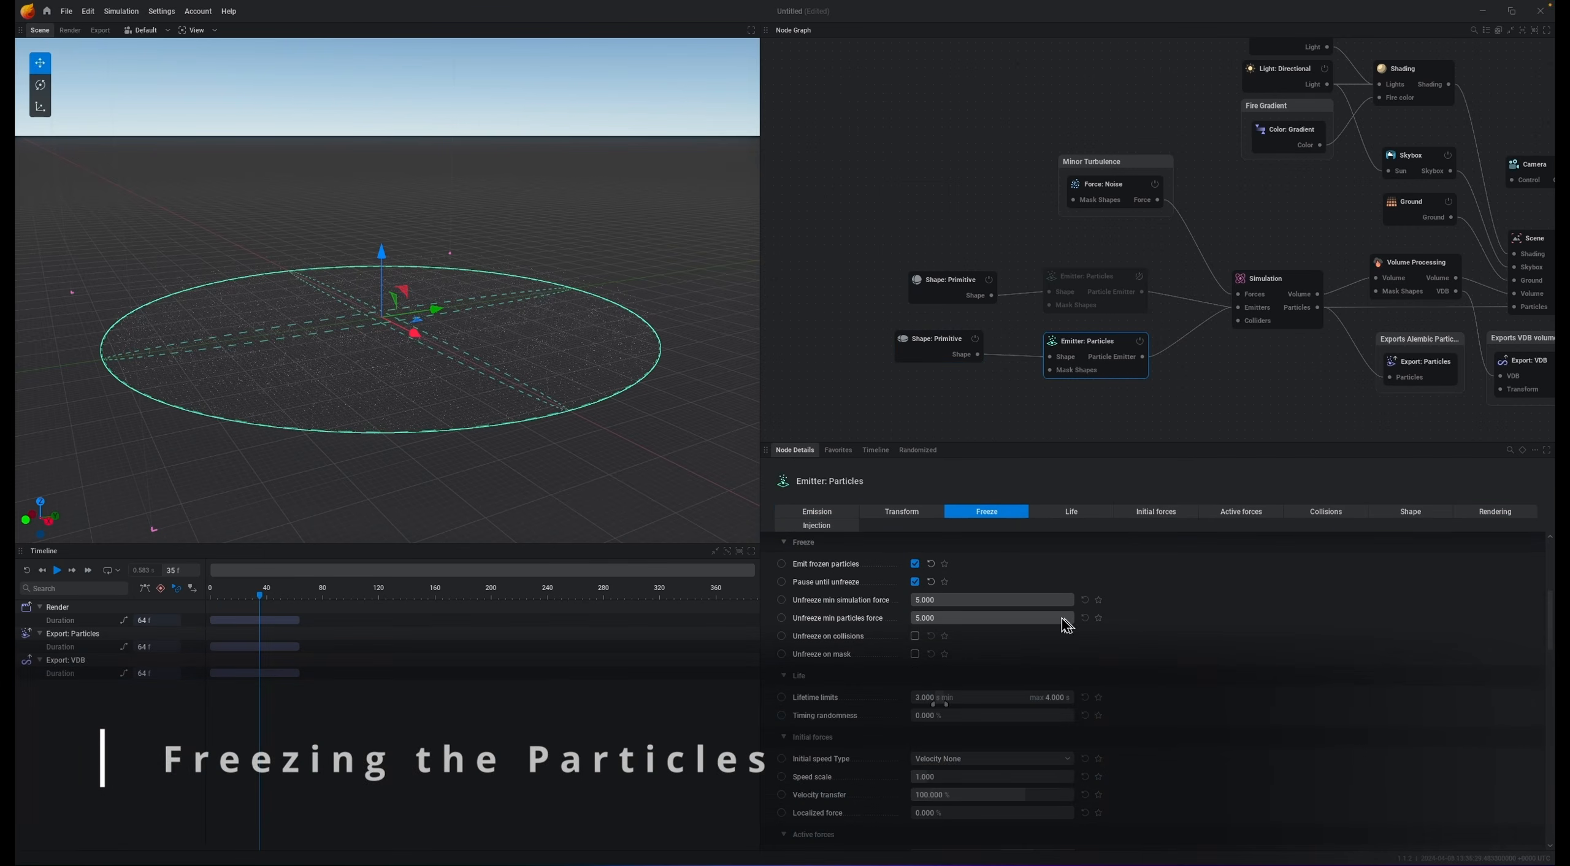
{"action": "left_click", "coordinate": [1041, 603]}
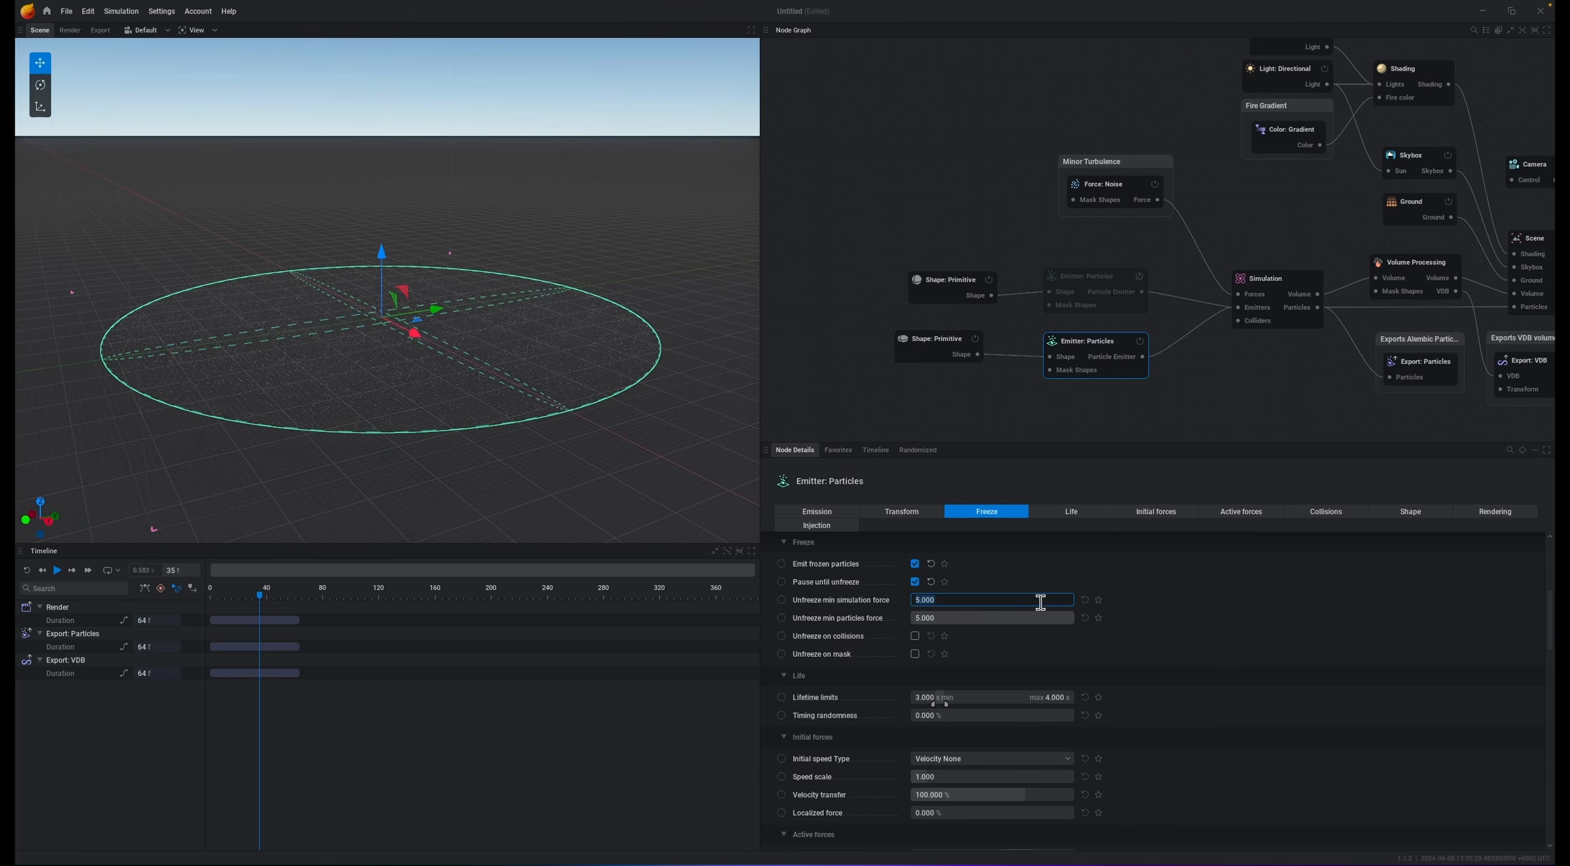
{"action": "key", "text": "Return"}
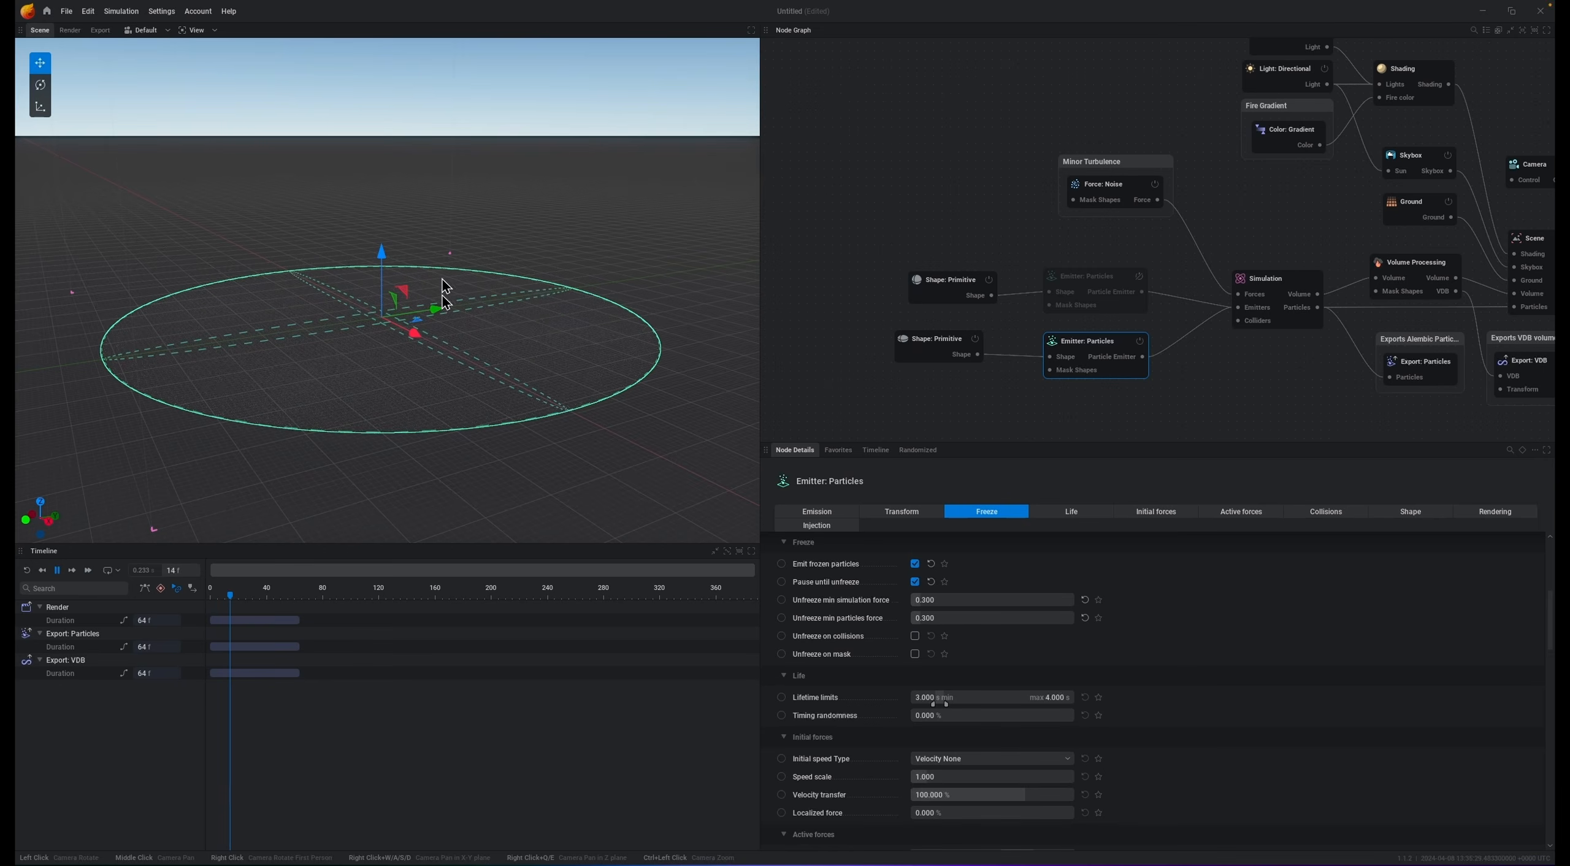
Step: Raise the ground emitter's display scale multiplier to about 270%
{"action": "left_click", "coordinate": [1494, 513]}
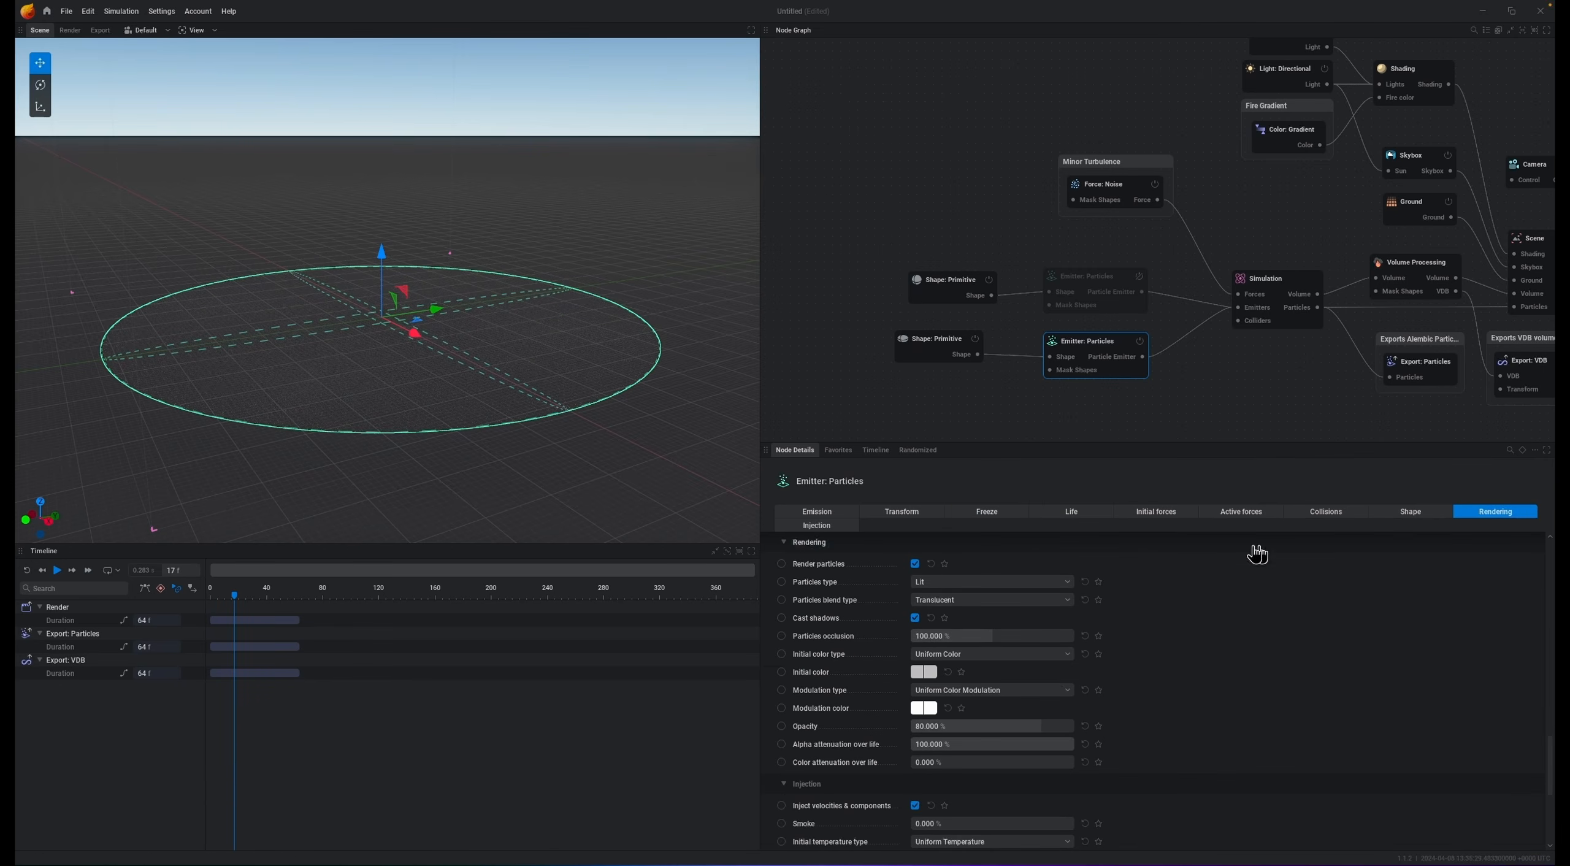
{"action": "left_click", "coordinate": [1423, 512]}
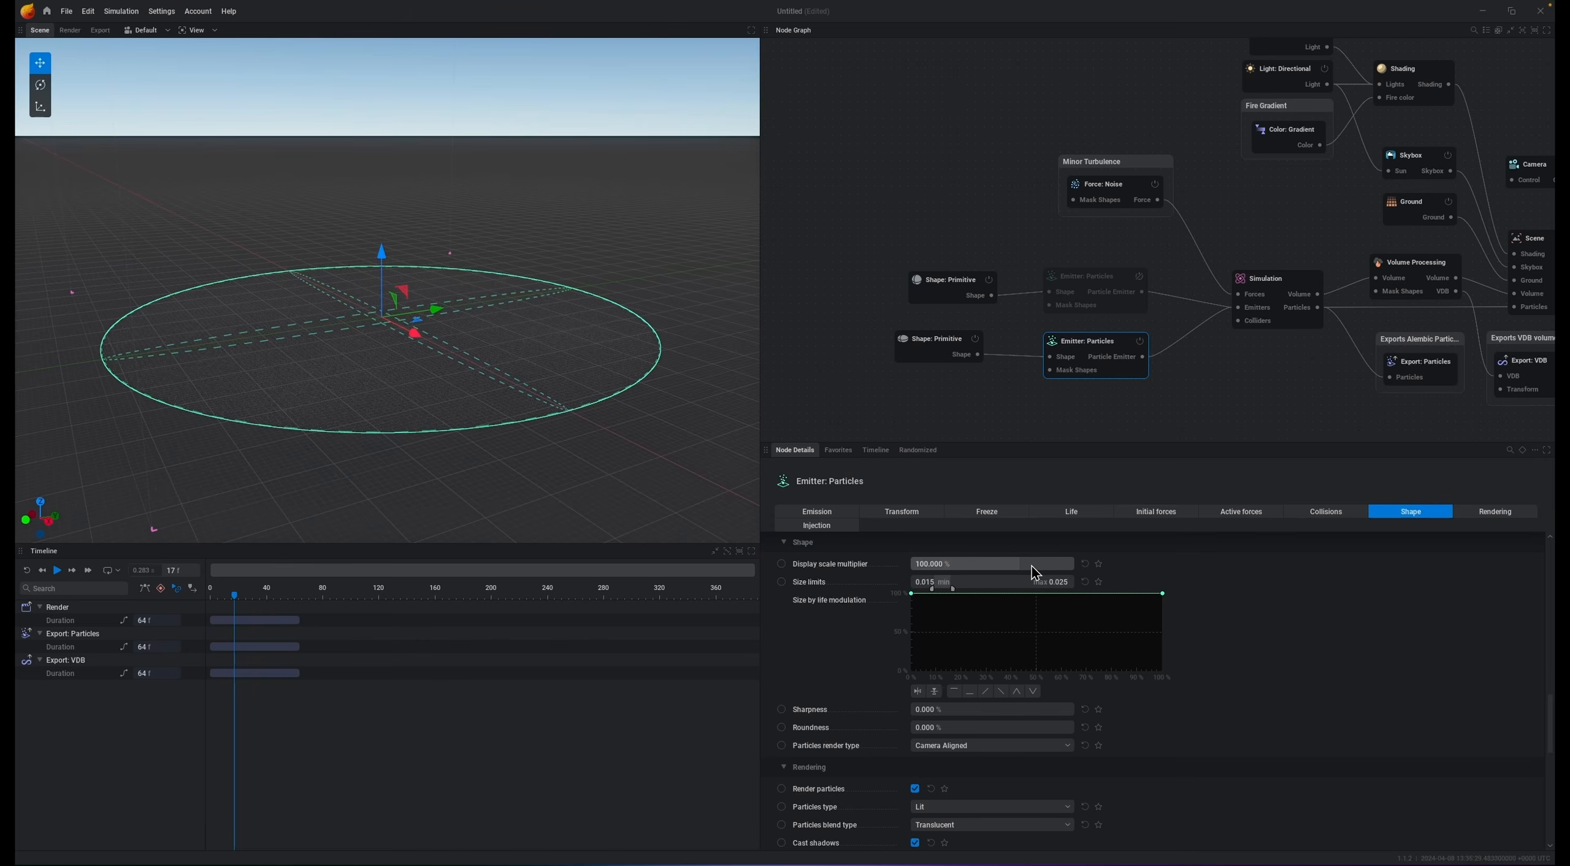
{"action": "left_click_drag", "start_coordinate": [1034, 567], "coordinate": [1066, 567]}
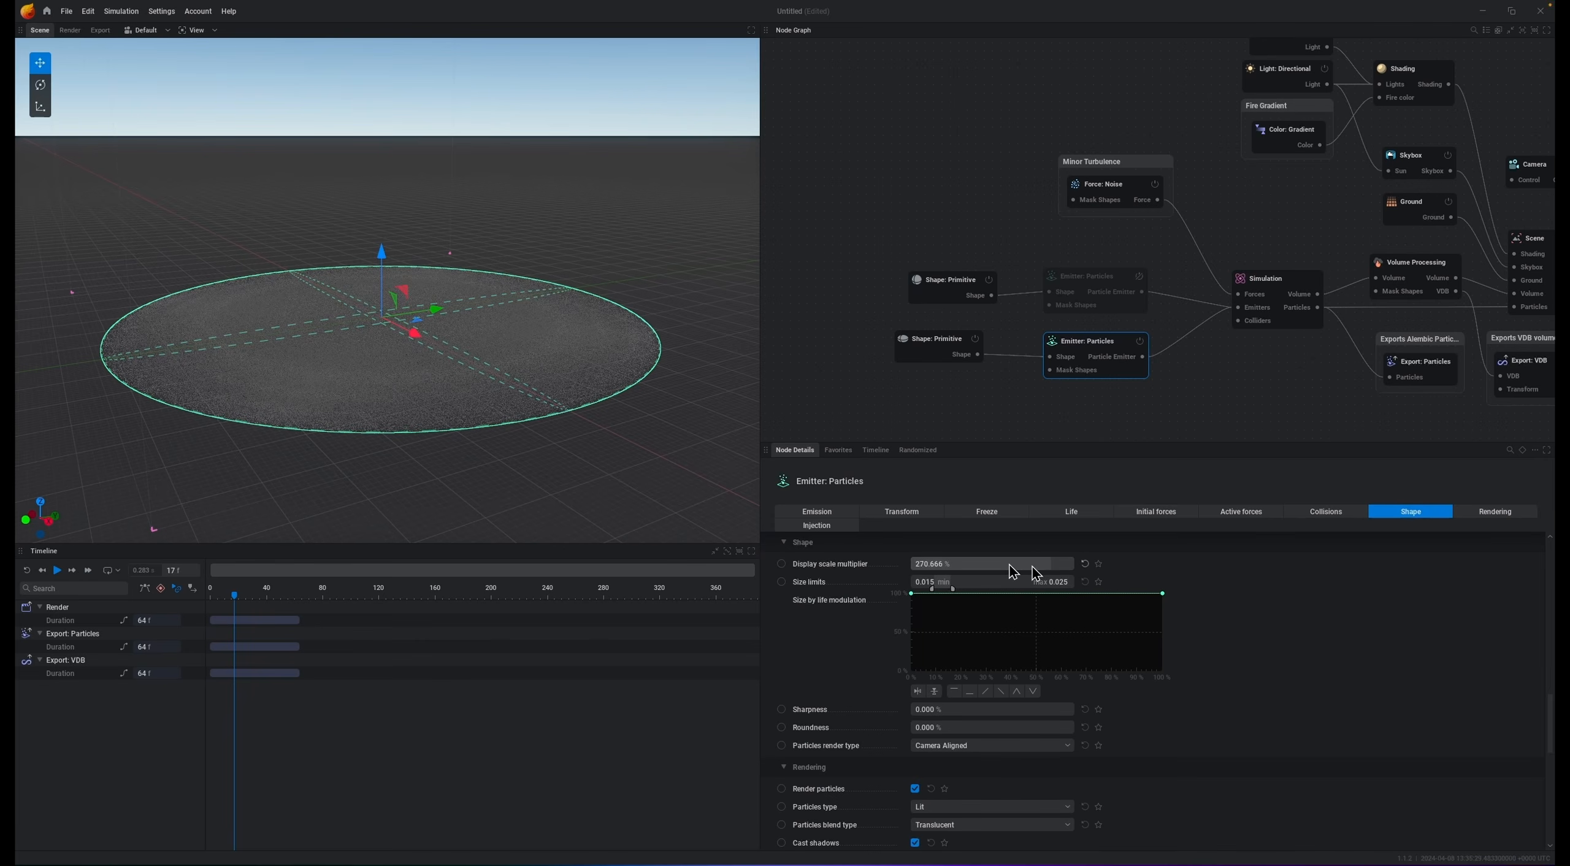
Step: Re-enable the fireball emitter and play the simulation
{"action": "scroll", "coordinate": [404, 302], "scroll_direction": "up", "scroll_amount": 5}
{"action": "scroll", "coordinate": [421, 298], "scroll_direction": "down", "scroll_amount": 2}
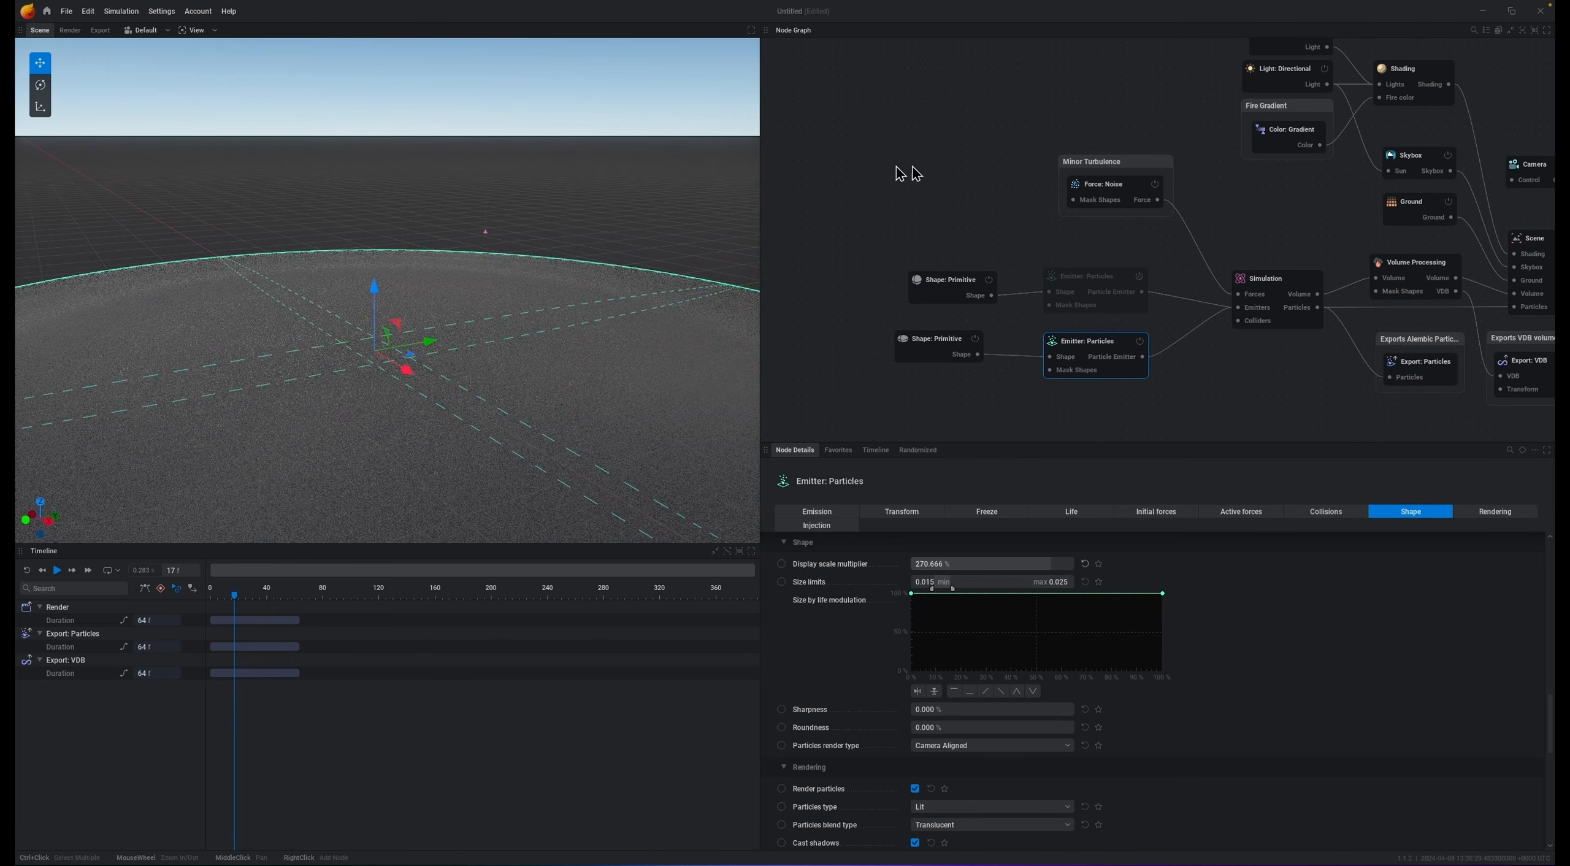
{"action": "scroll", "coordinate": [347, 301], "scroll_direction": "down", "scroll_amount": 2}
{"action": "left_click", "coordinate": [1136, 281]}
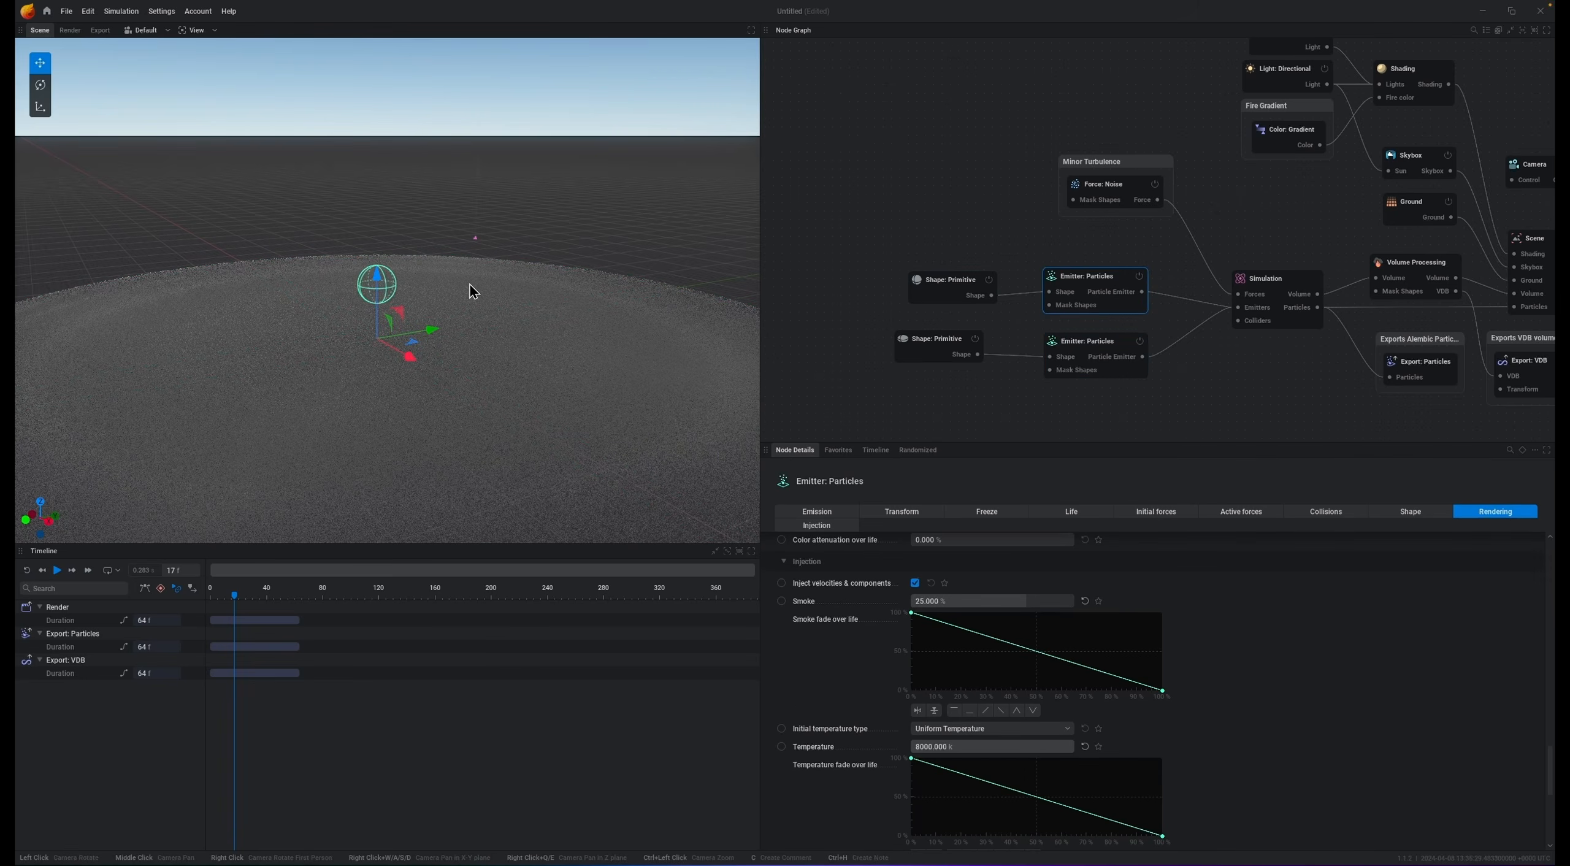
{"action": "key", "text": "space"}
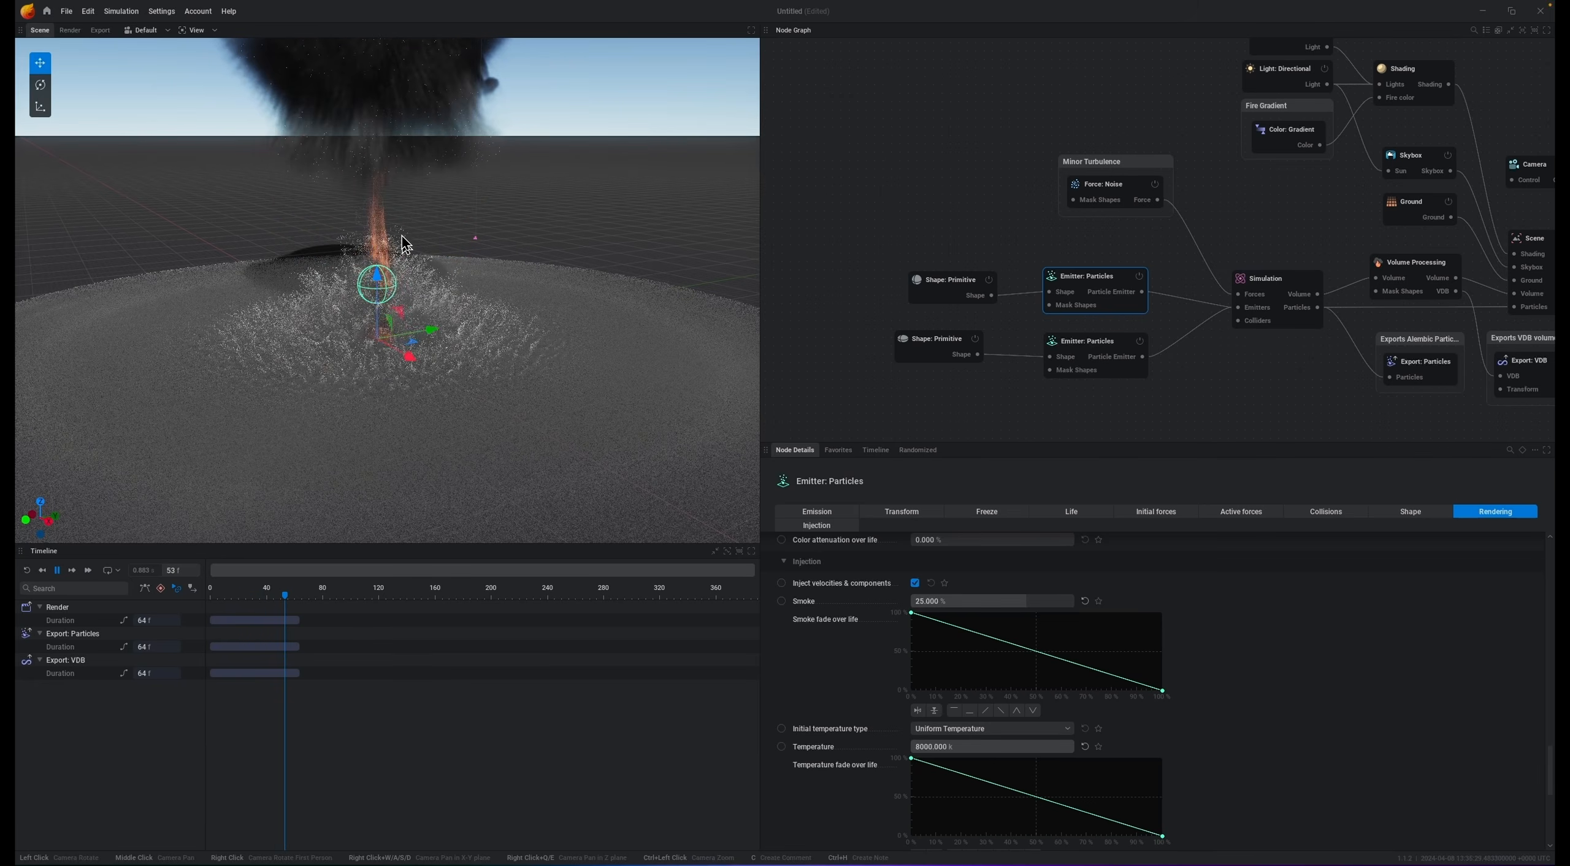
{"action": "key", "text": "space"}
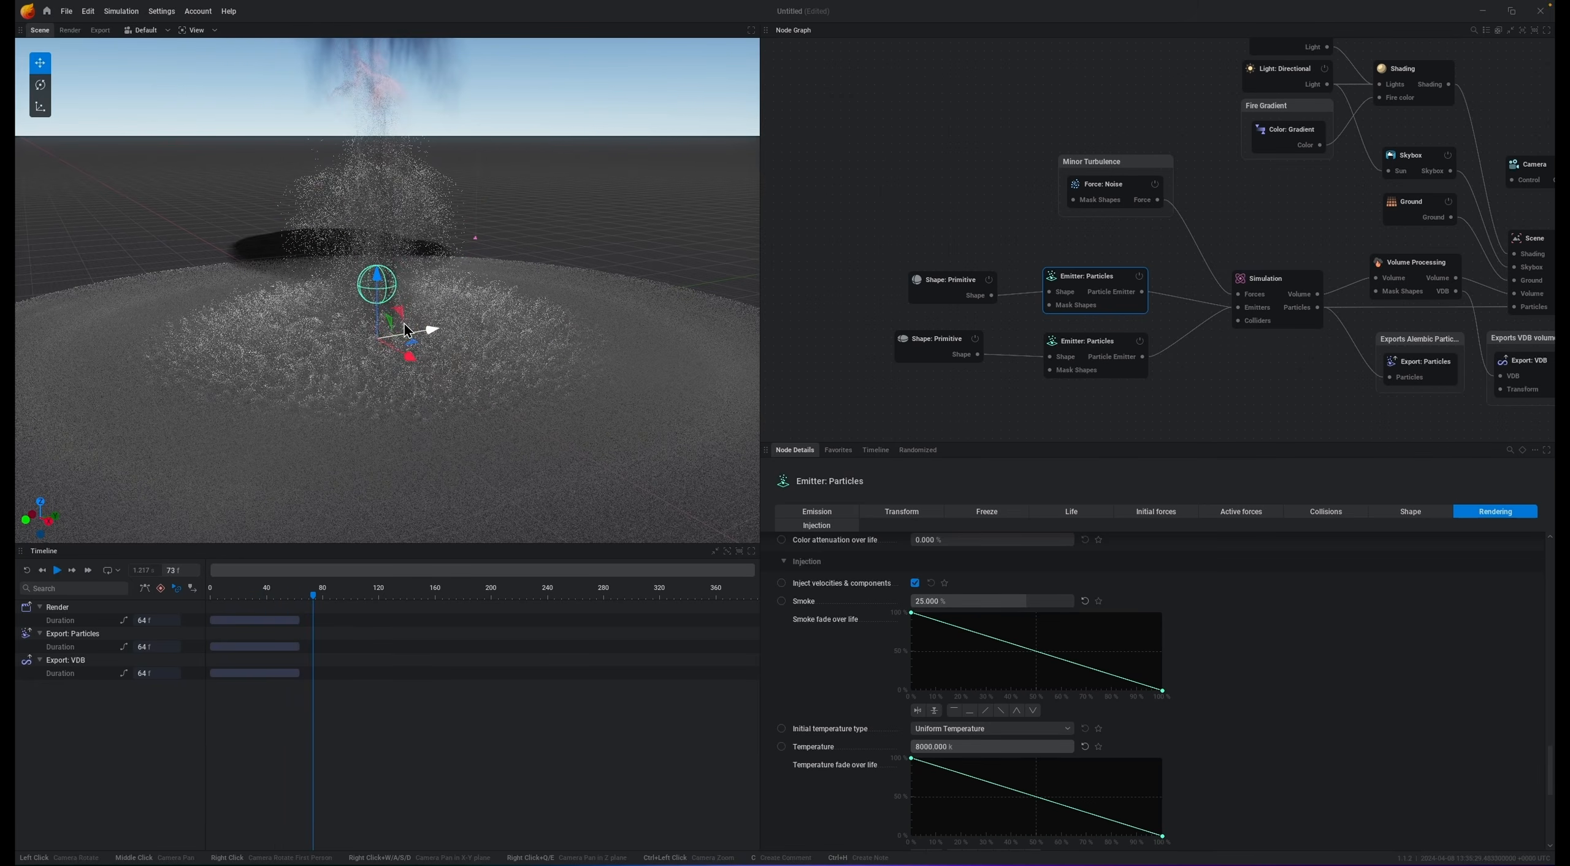
Step: Set the ground emitter's maximum lifetime to .1
{"action": "left_click", "coordinate": [1080, 348]}
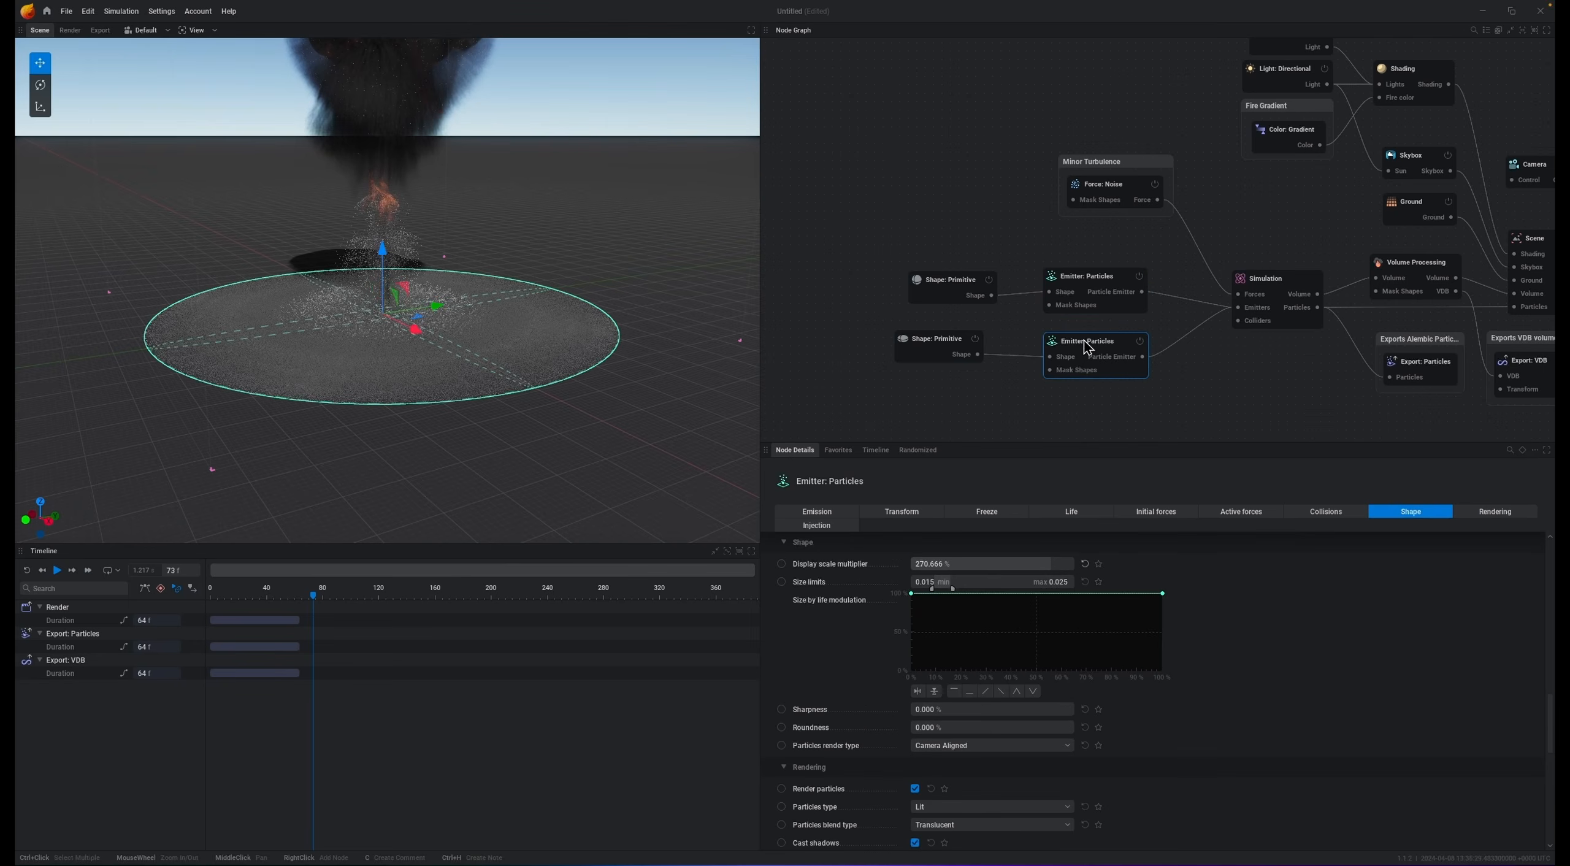
{"action": "left_click", "coordinate": [1079, 512]}
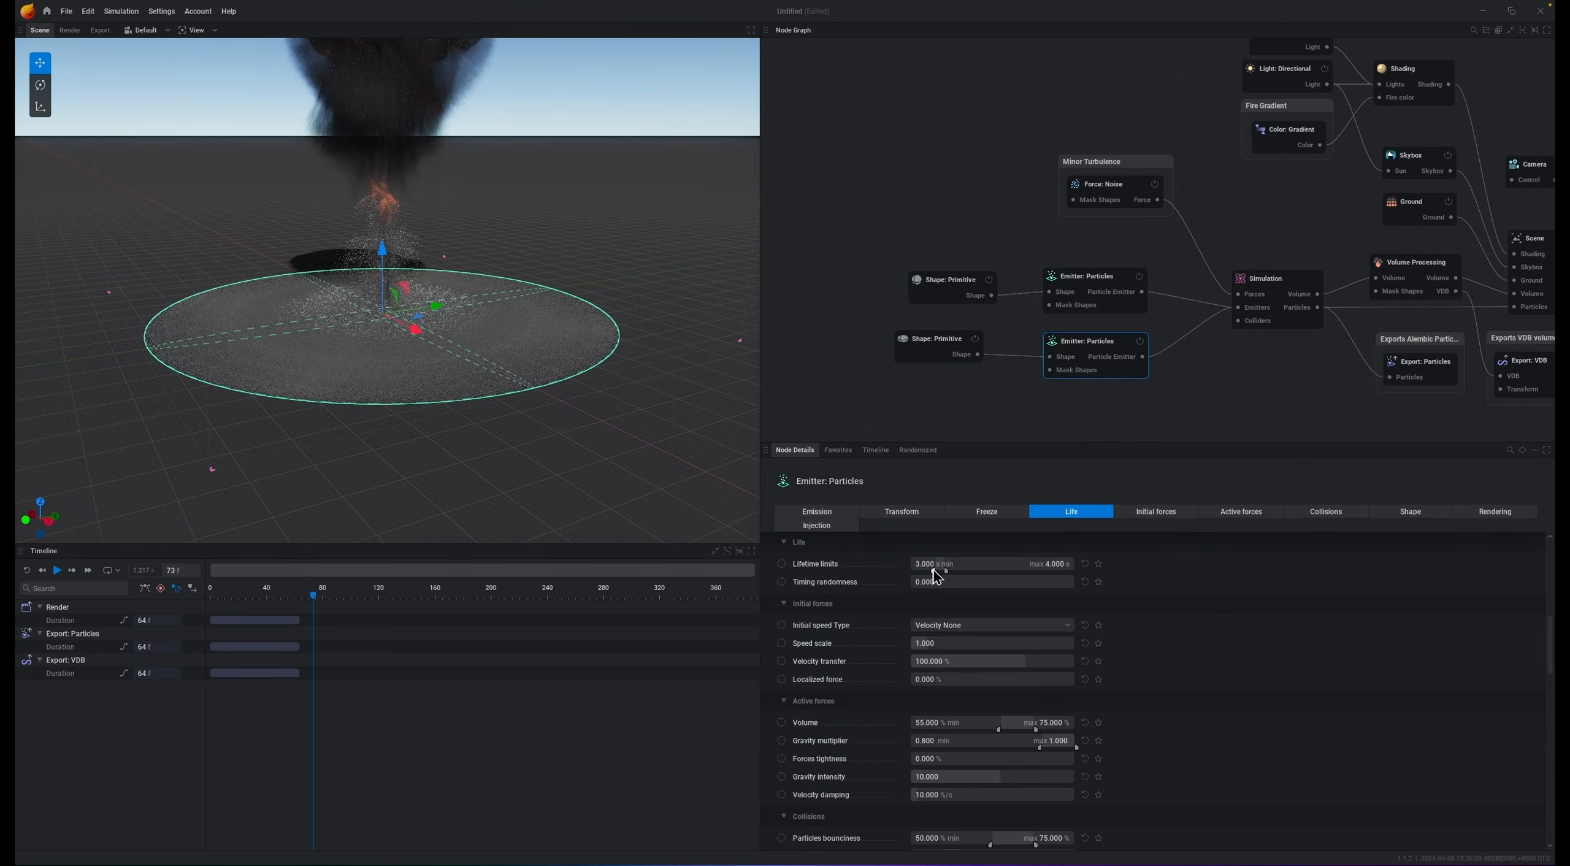
{"action": "double_click", "coordinate": [1060, 564]}
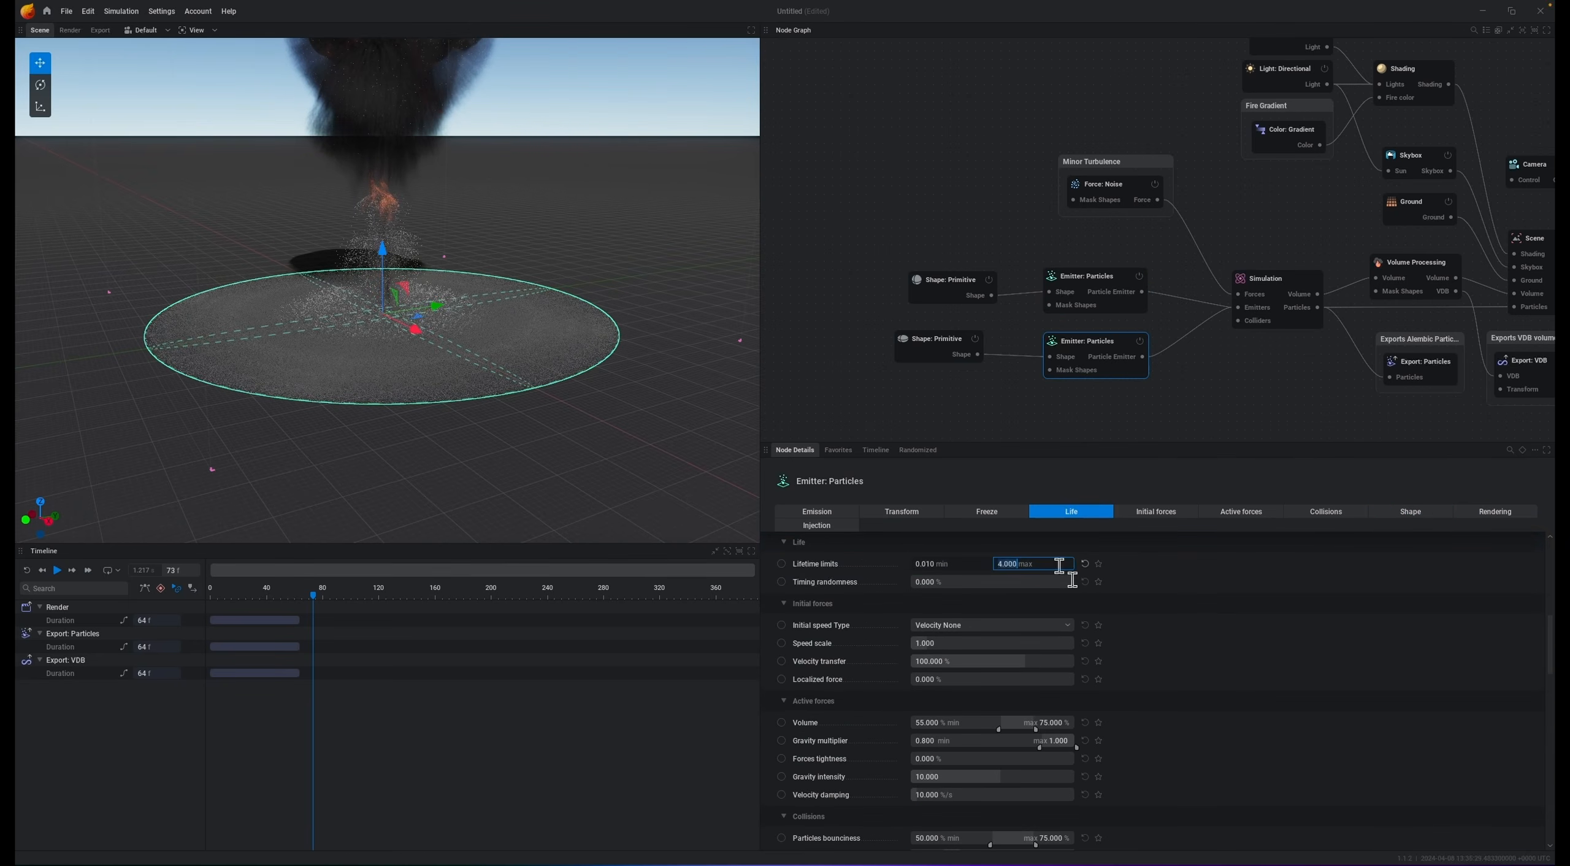
{"action": "type", "text": ".1"}
{"action": "key", "text": "Return"}
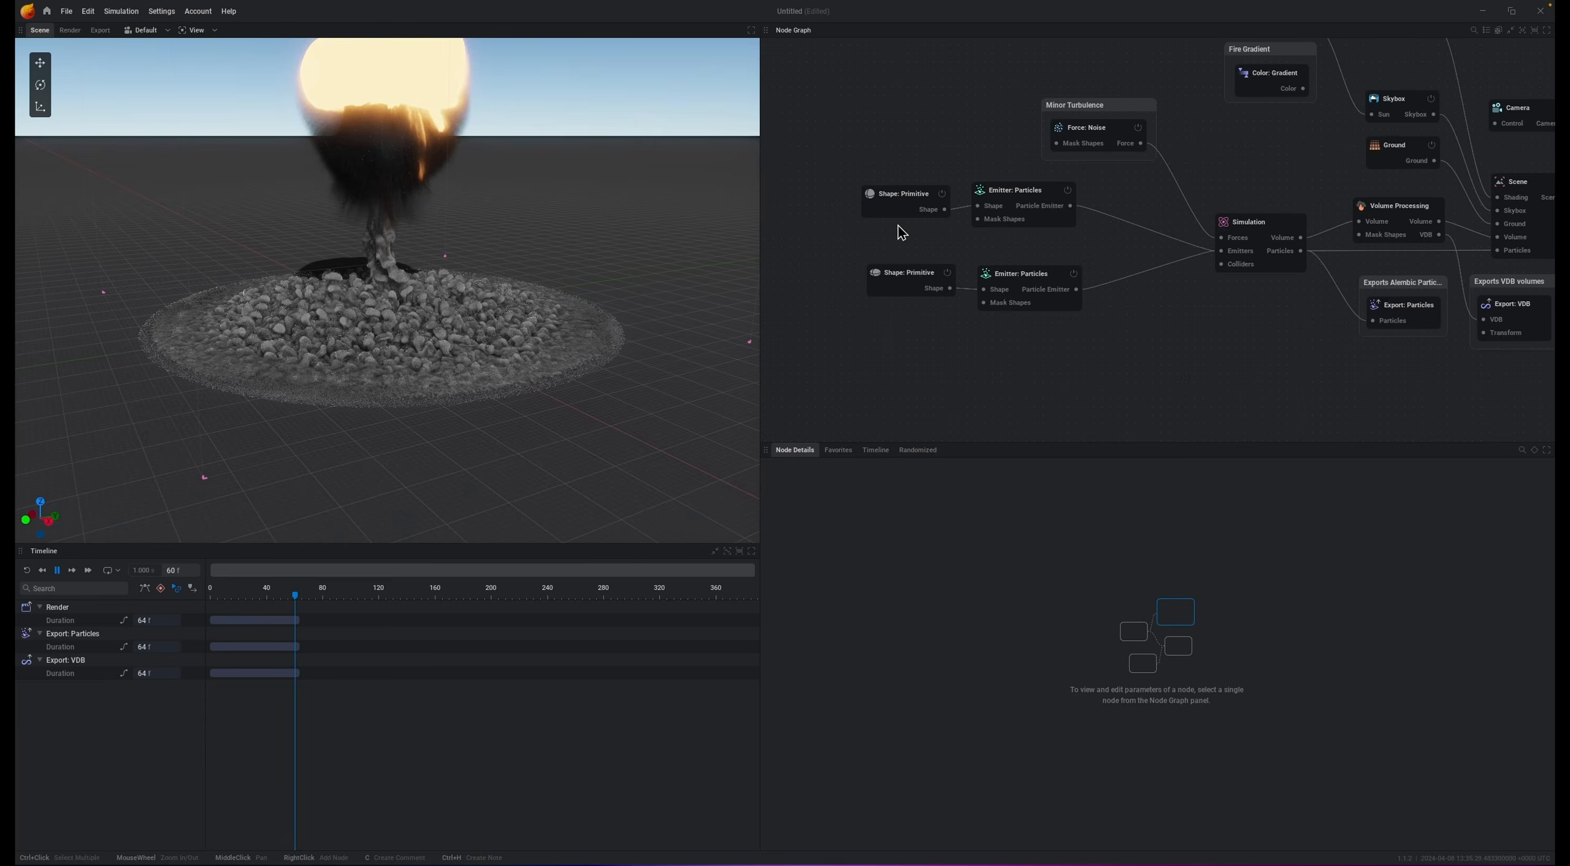
Step: Disable the minor turbulence noise force and replay the simulation
{"action": "left_click", "coordinate": [1016, 194]}
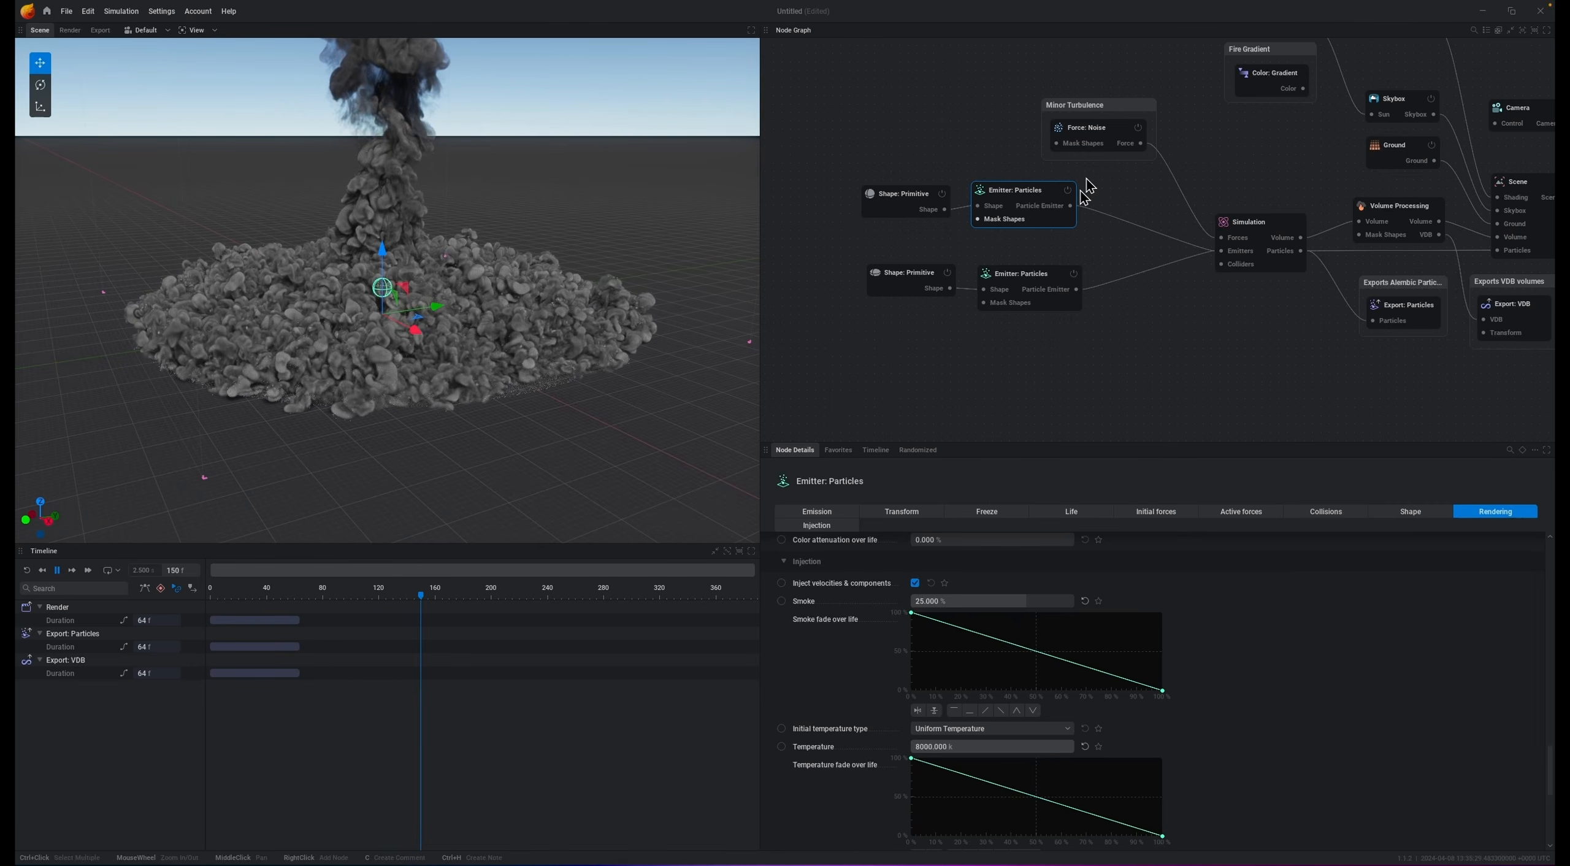
{"action": "left_click", "coordinate": [1106, 133]}
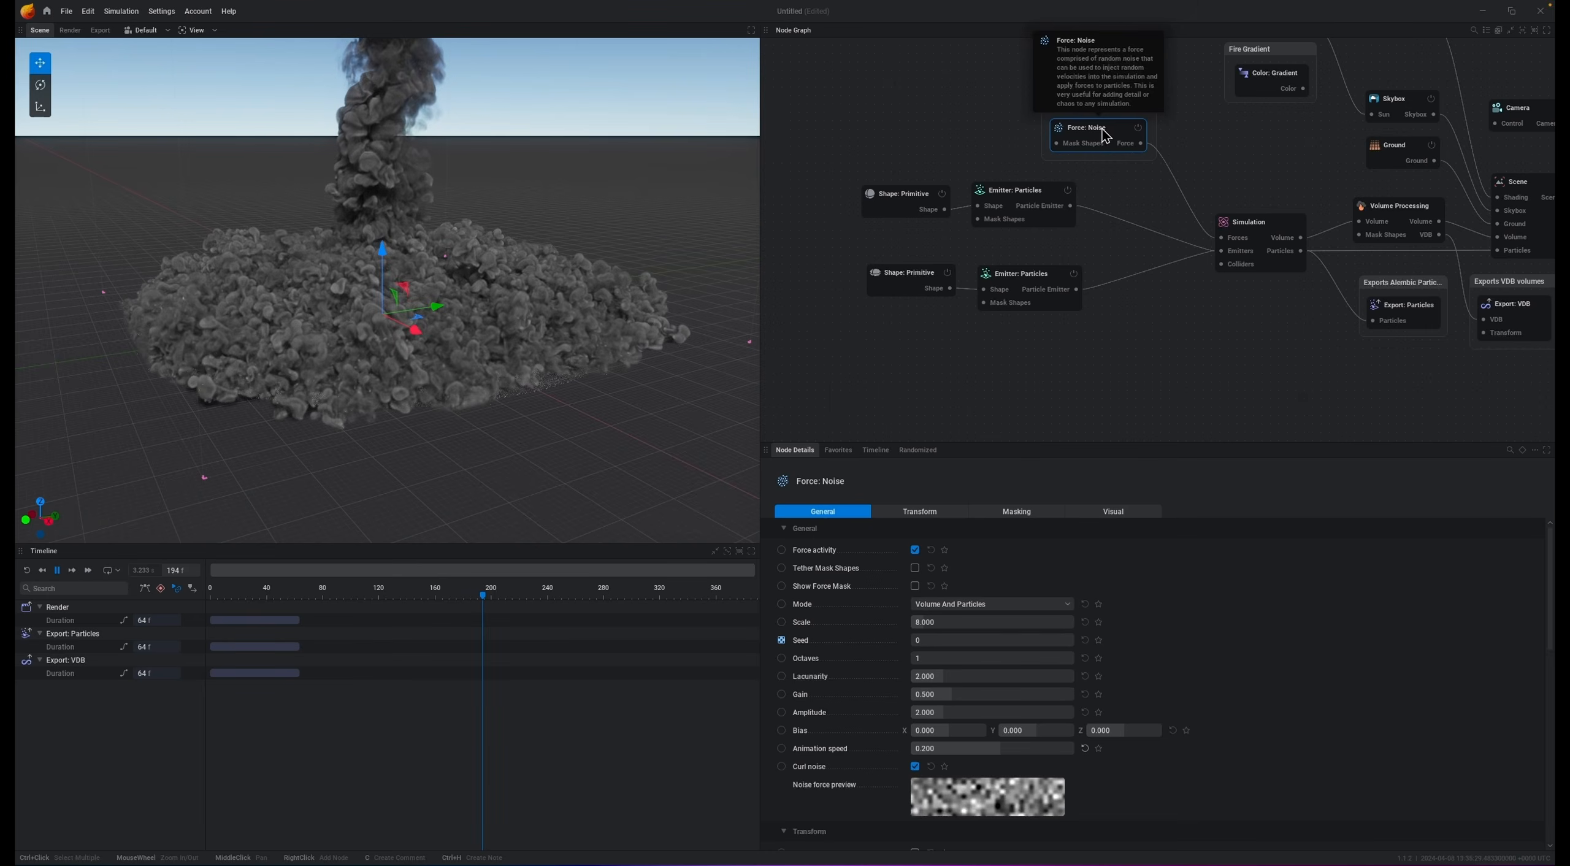
{"action": "left_click", "coordinate": [1139, 127]}
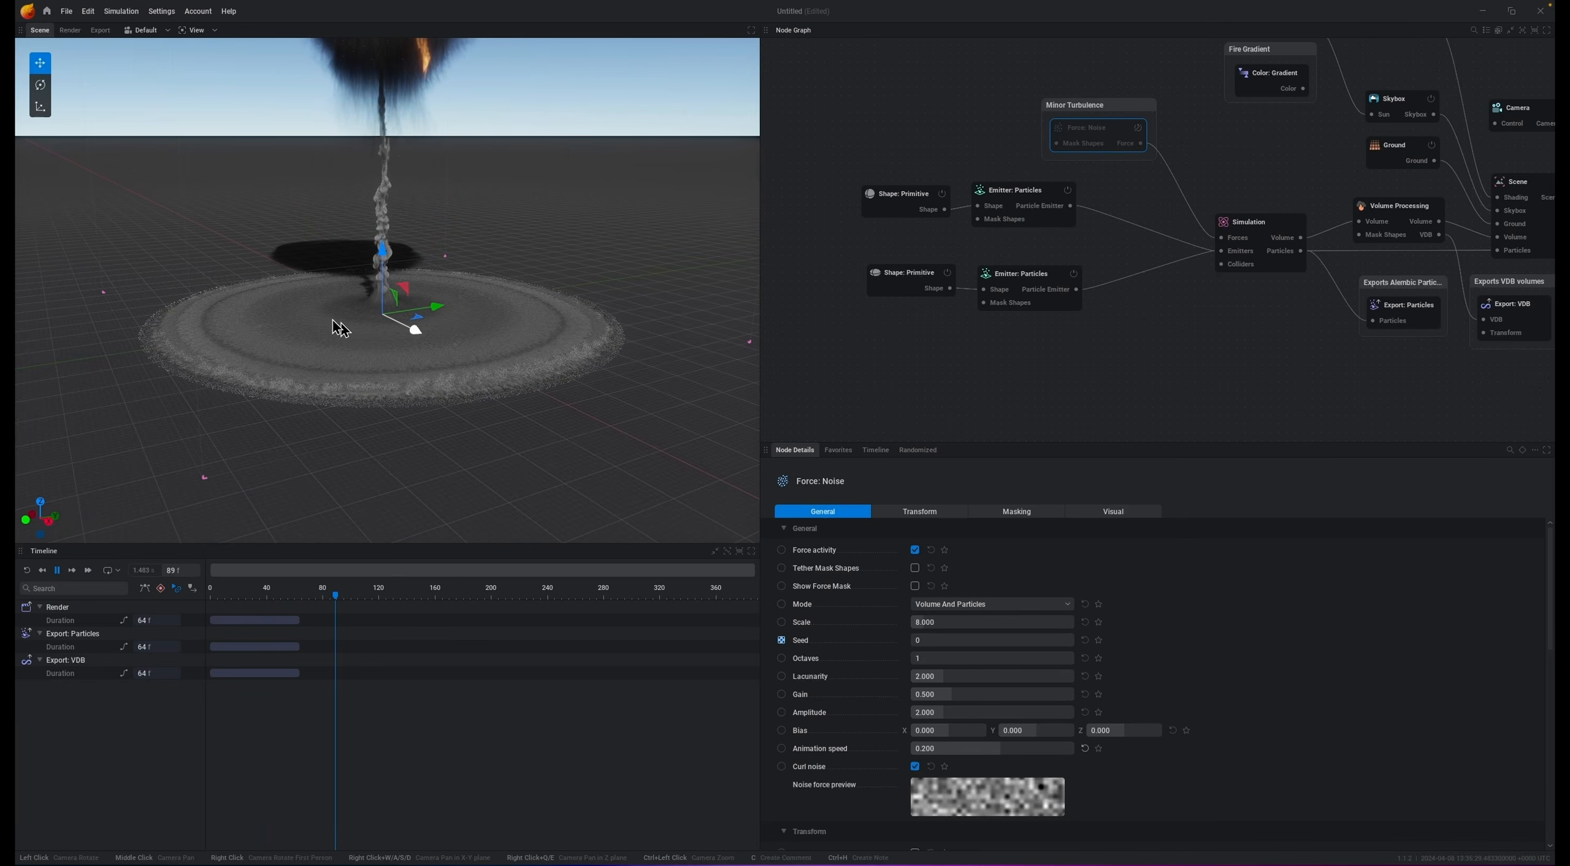
{"action": "key", "text": "space"}
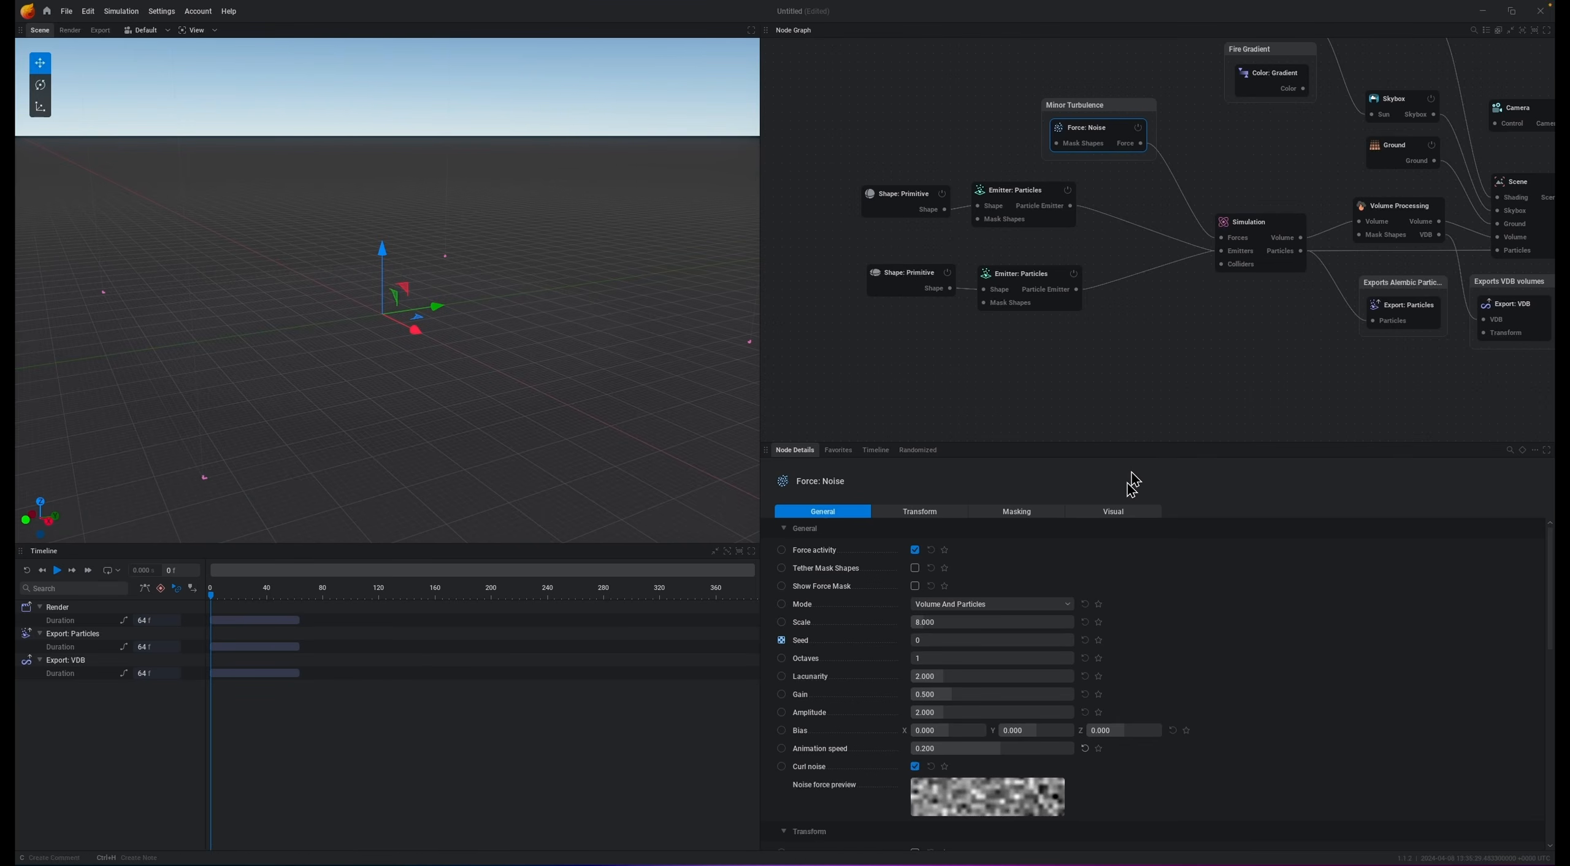
Step: Set the minor turbulence noise's animation speed to 0.1, its scale to 2 and its octaves to 8
{"action": "double_click", "coordinate": [941, 748]}
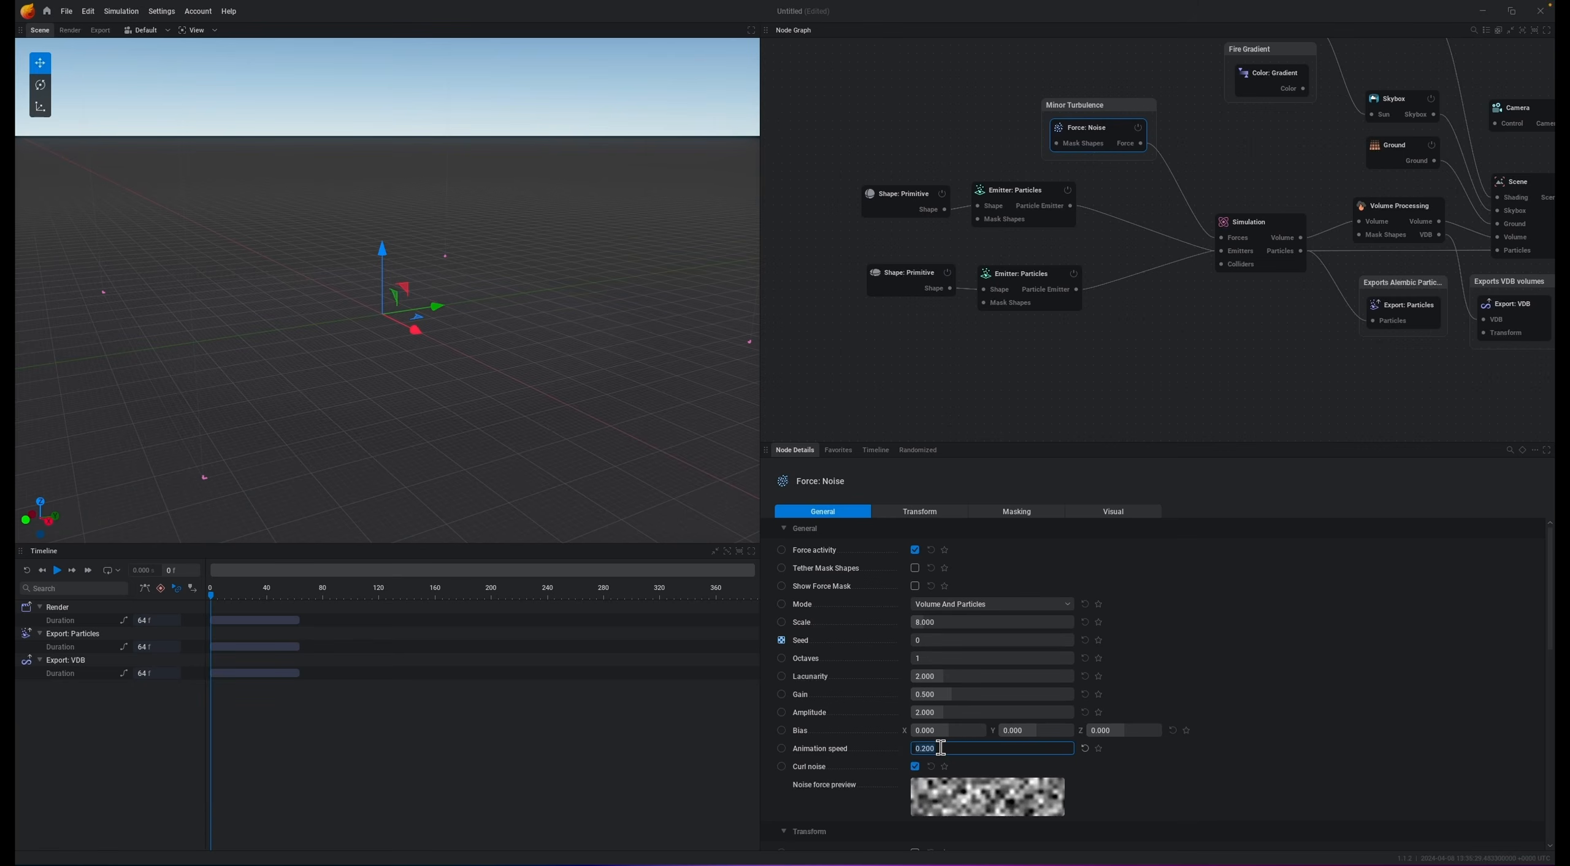
{"action": "key", "text": "Return"}
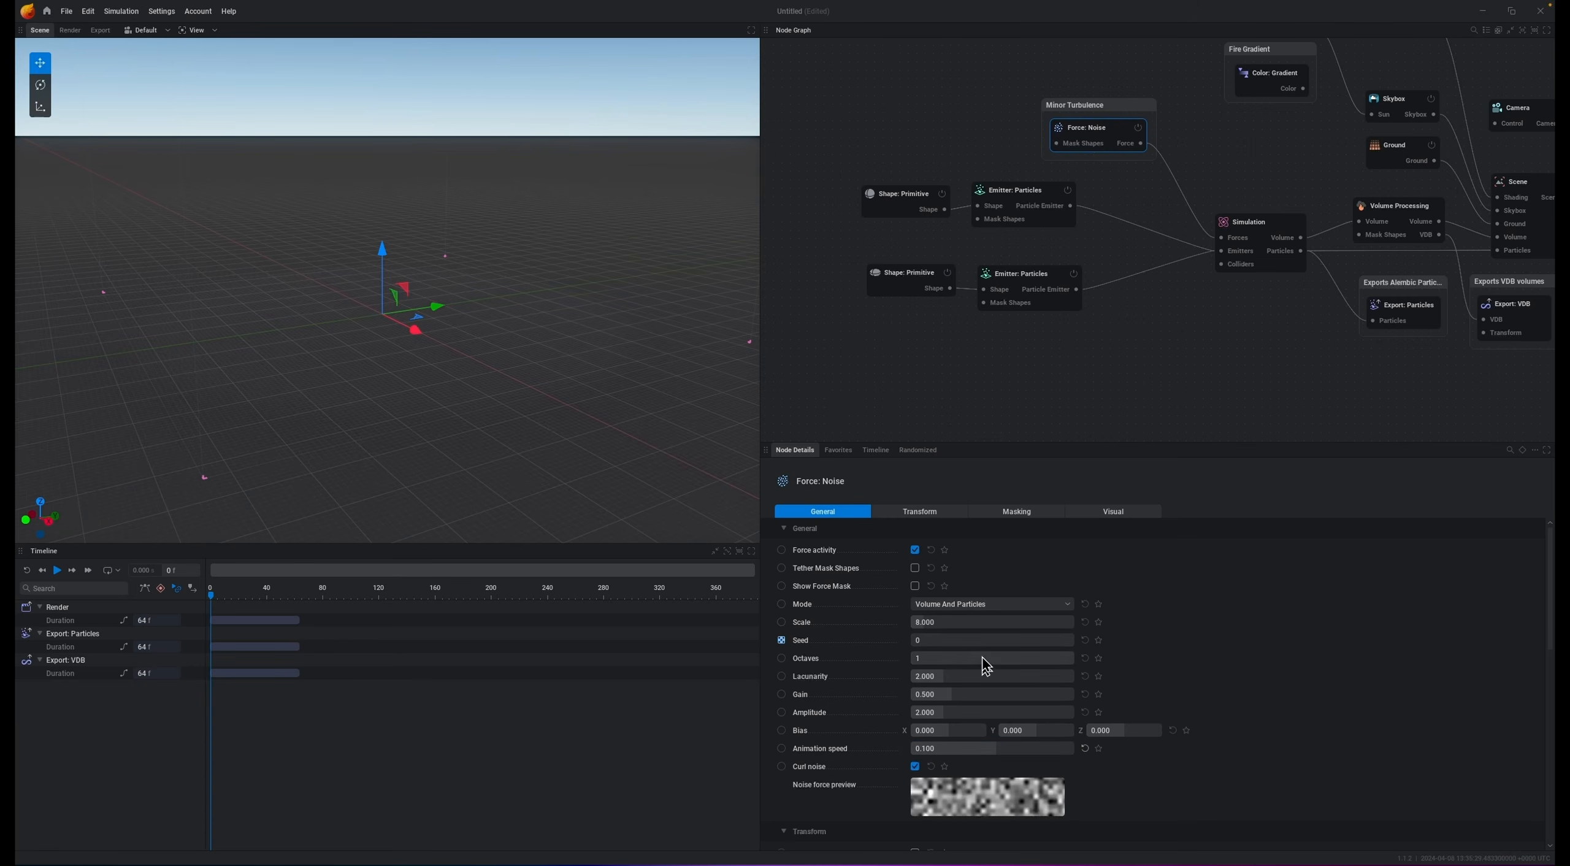
{"action": "left_click", "coordinate": [979, 620]}
{"action": "type", "text": "2"}
{"action": "key", "text": "Return"}
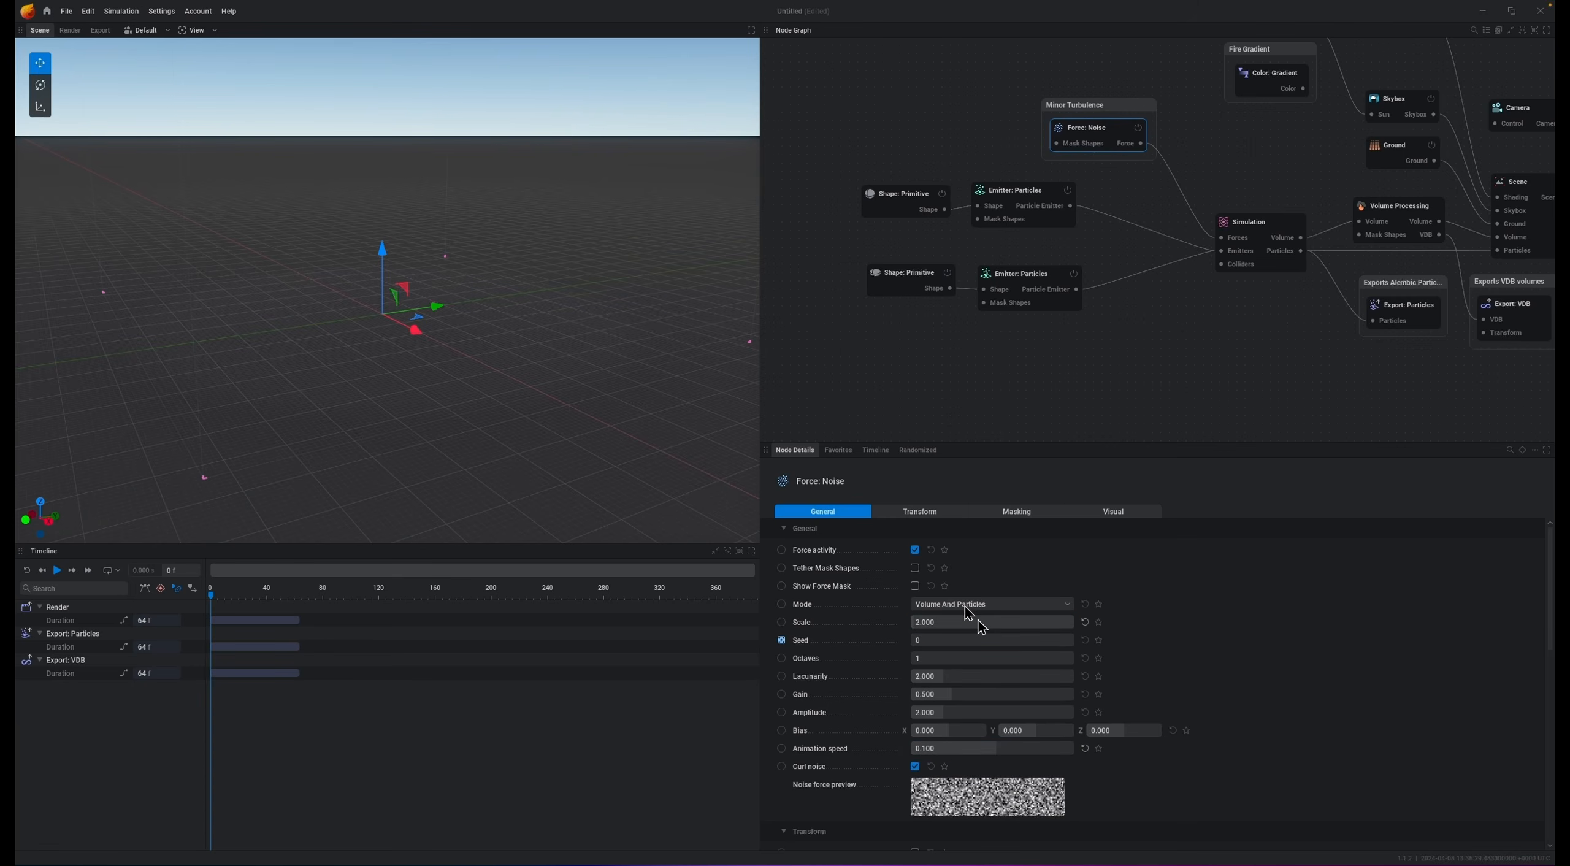
{"action": "left_click_drag", "start_coordinate": [927, 659], "coordinate": [1087, 656]}
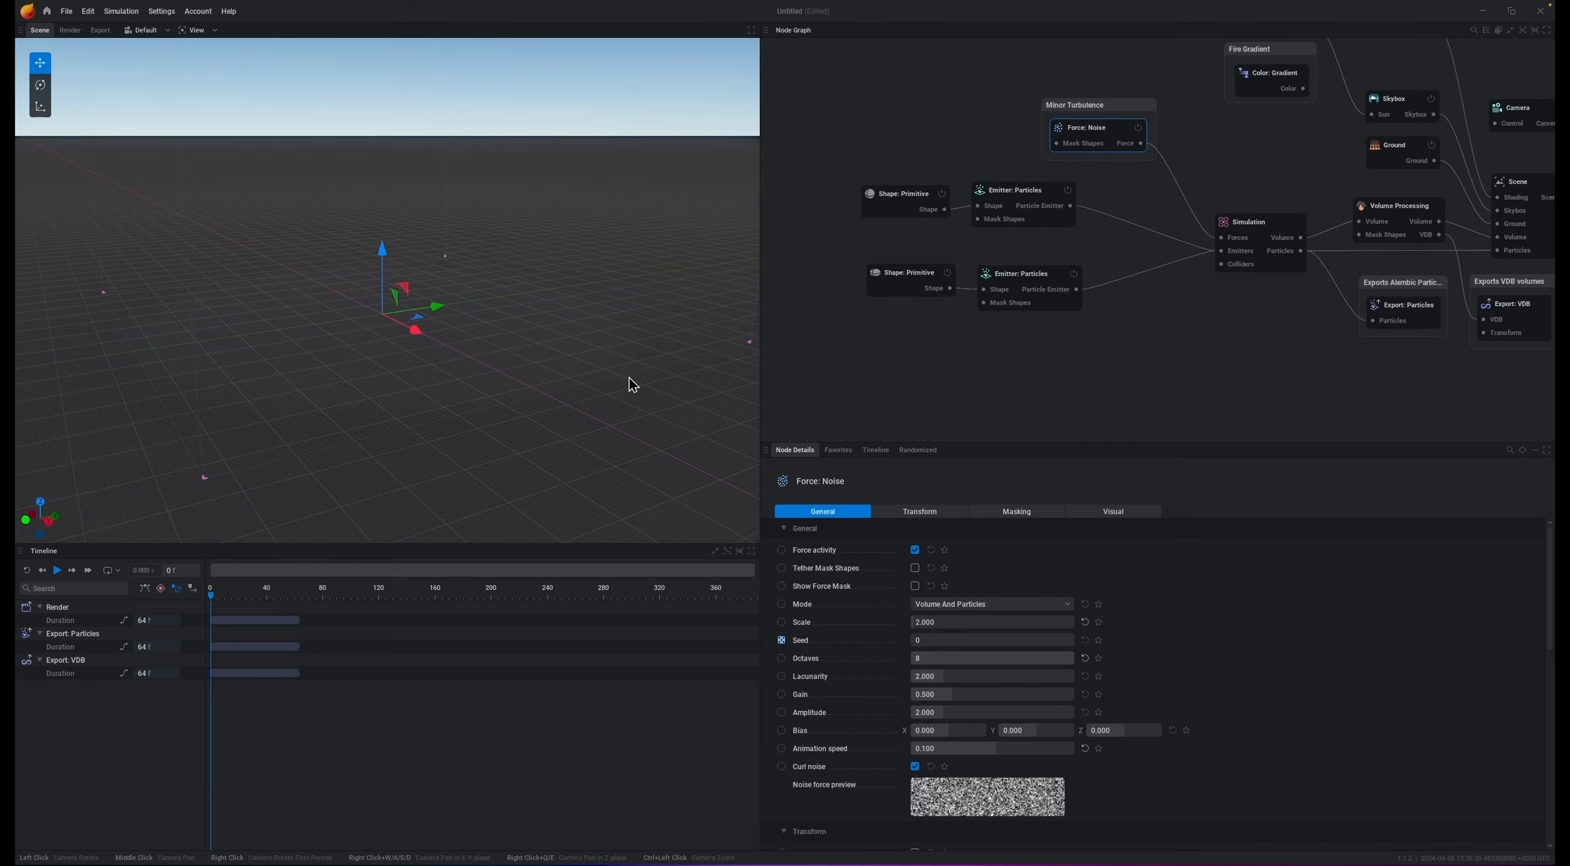
Step: Play and replay the simulation to preview the turbulence changes
{"action": "key", "text": "space"}
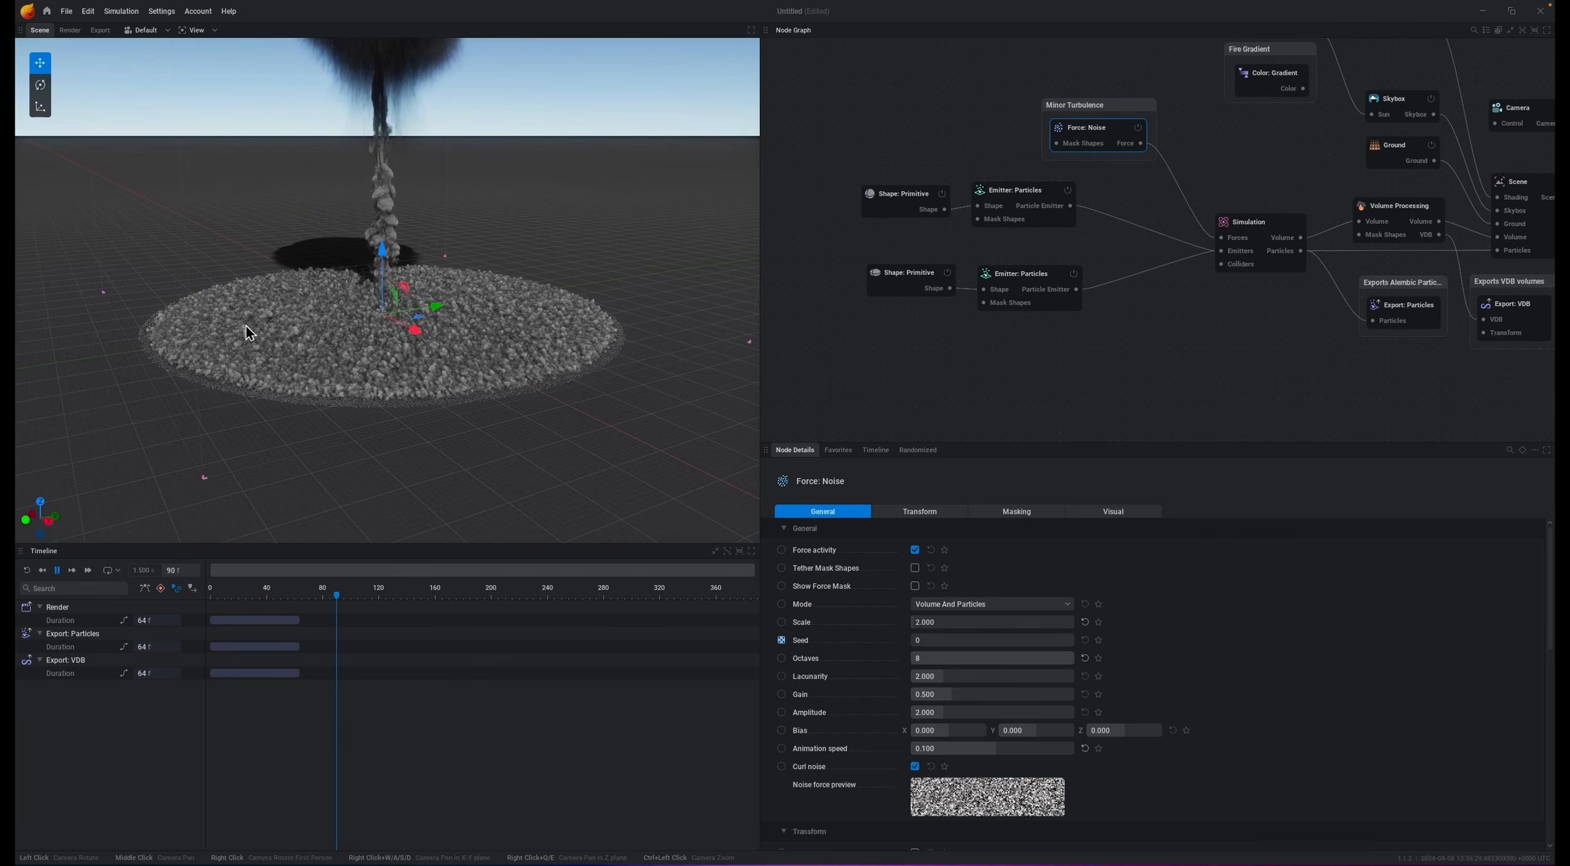
{"action": "key", "text": "space"}
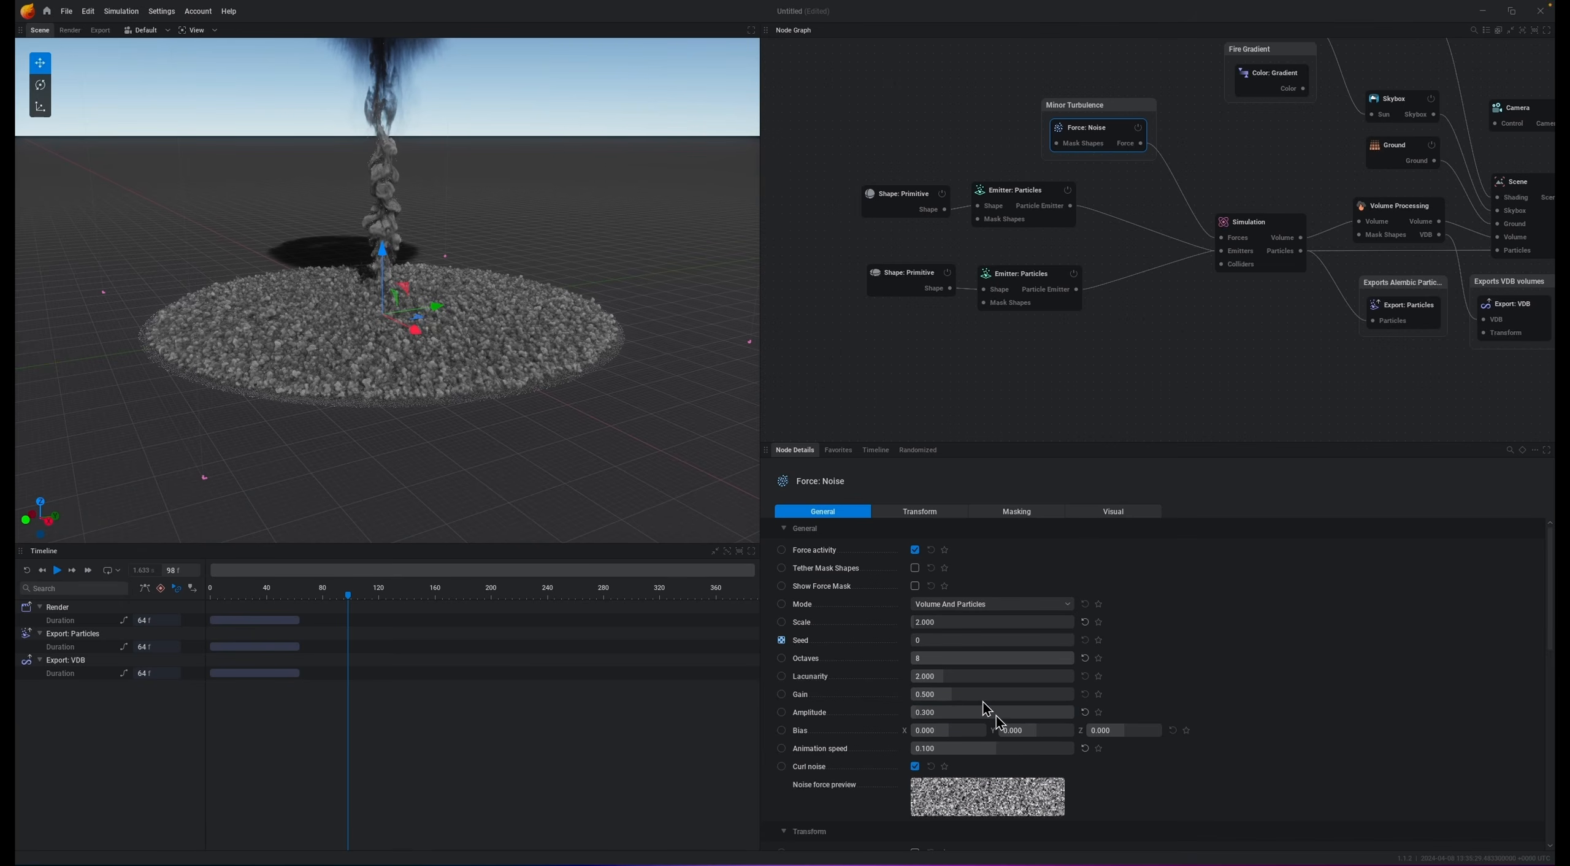
{"action": "key", "text": "r"}
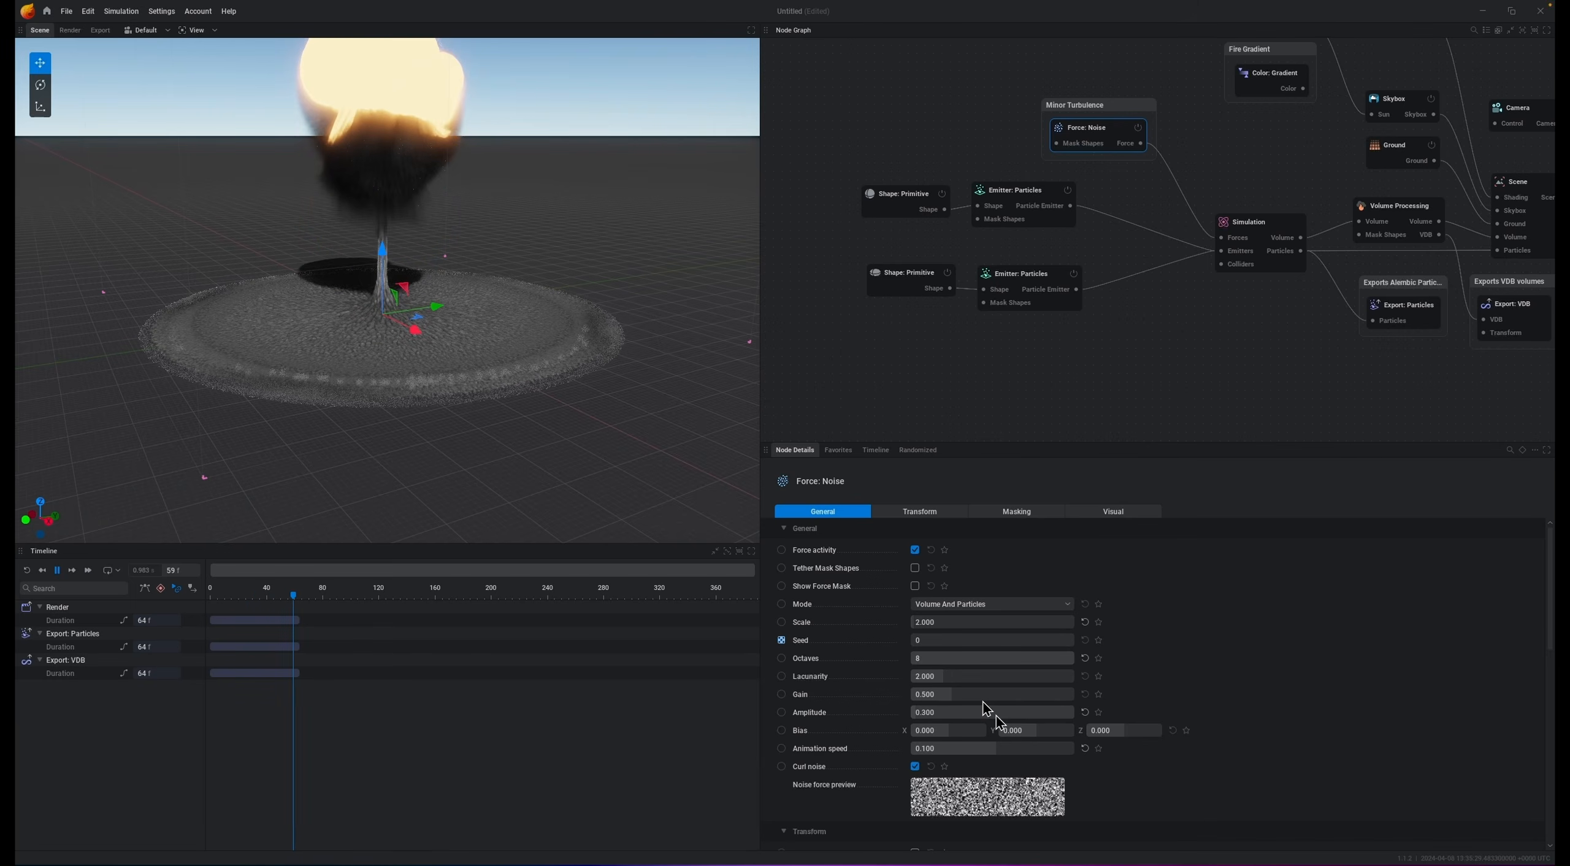
{"action": "key", "text": "space"}
{"action": "key", "text": "r"}
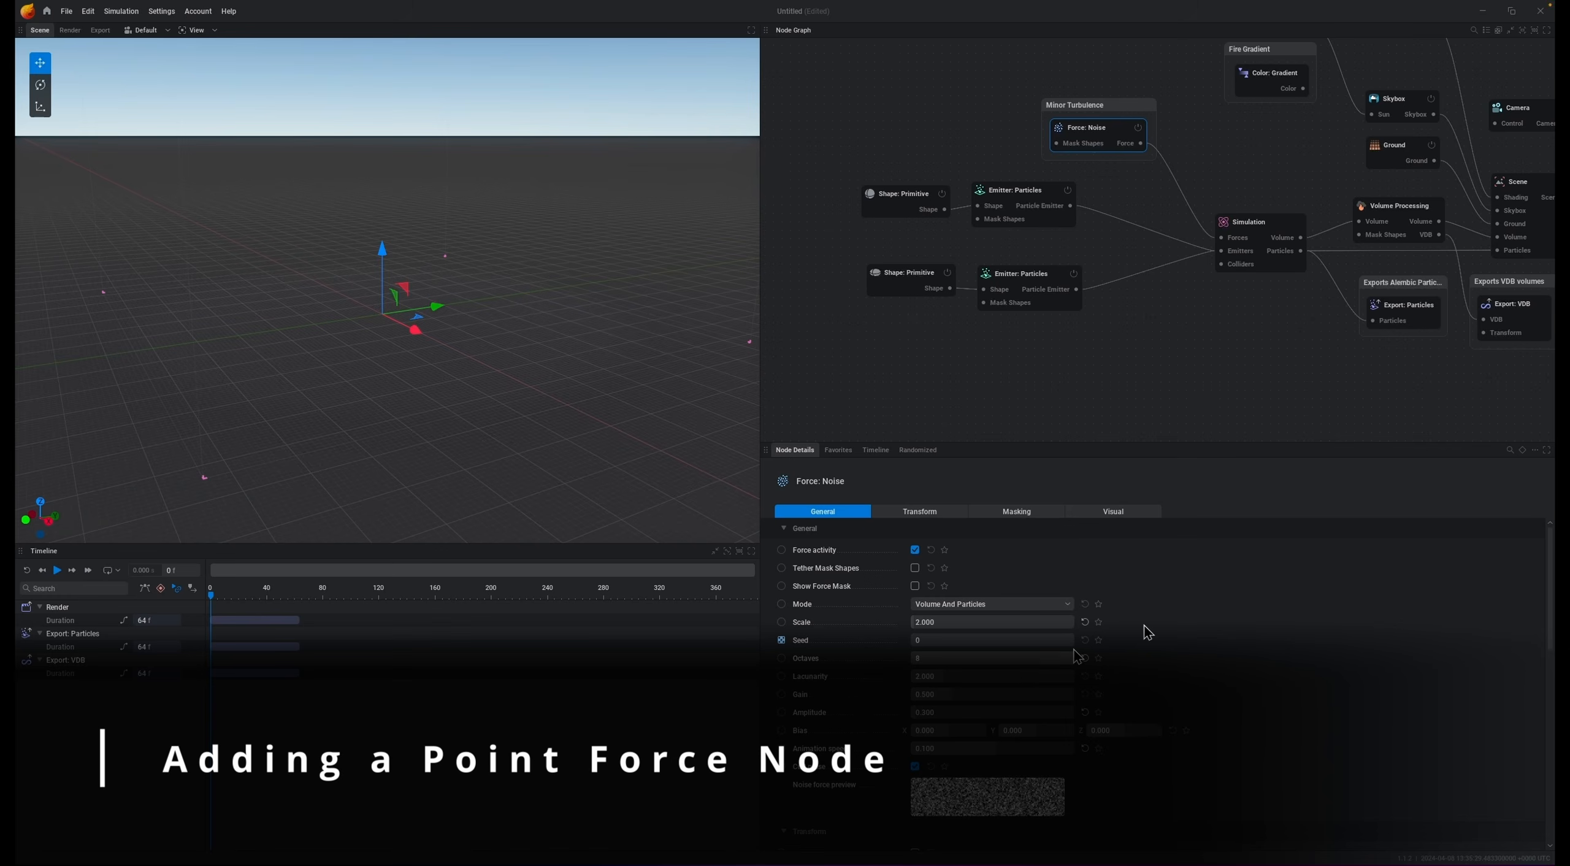
Step: Add a Point force node connected to the simulation's forces input
{"action": "left_click", "coordinate": [1024, 198]}
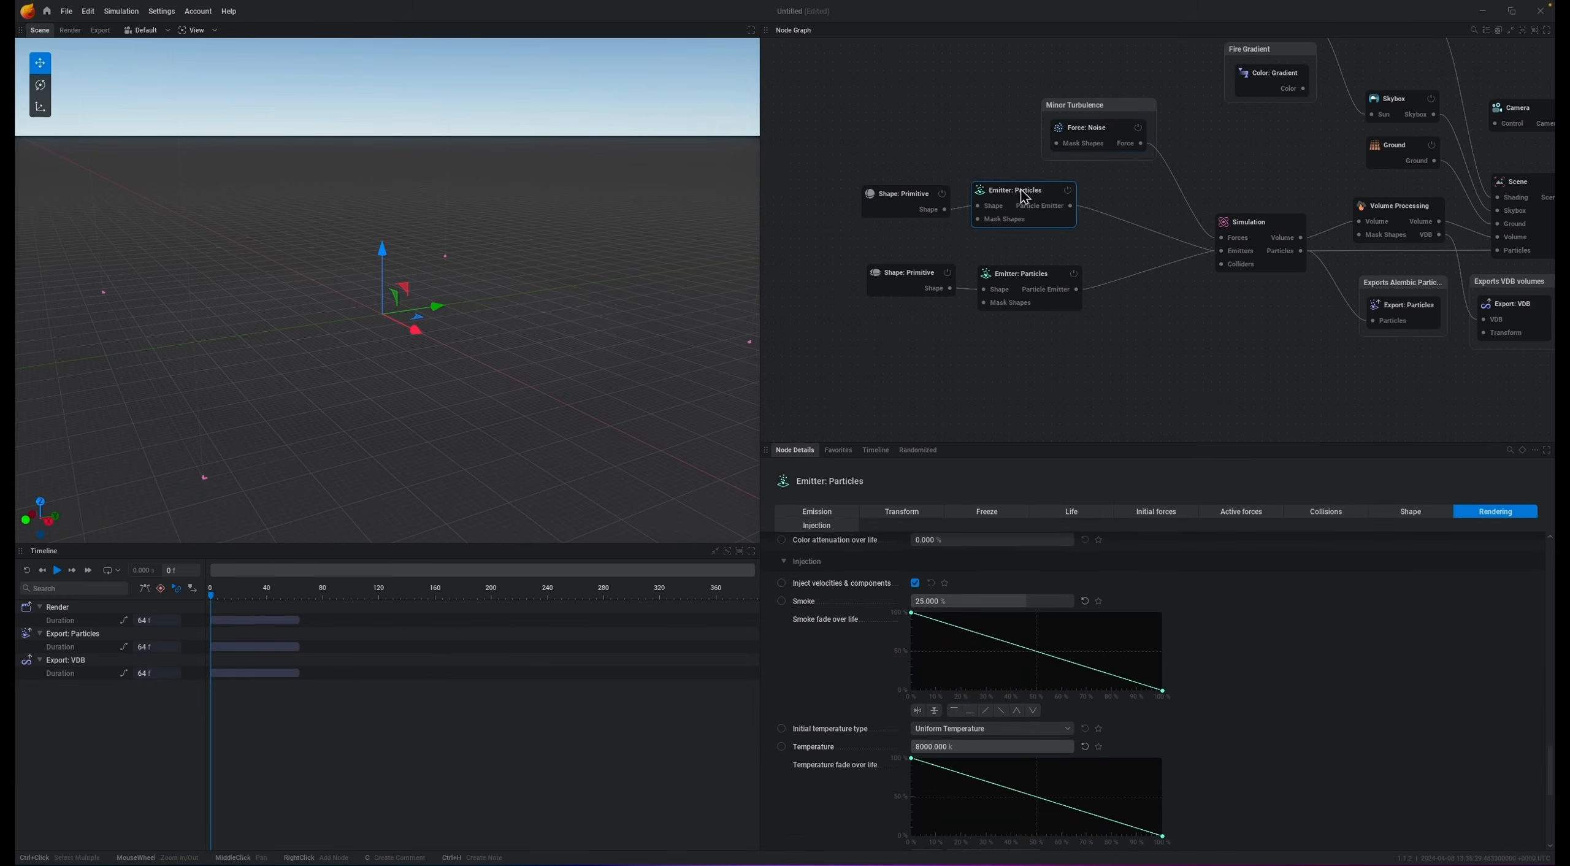
{"action": "left_click_drag", "start_coordinate": [1020, 190], "coordinate": [1028, 190]}
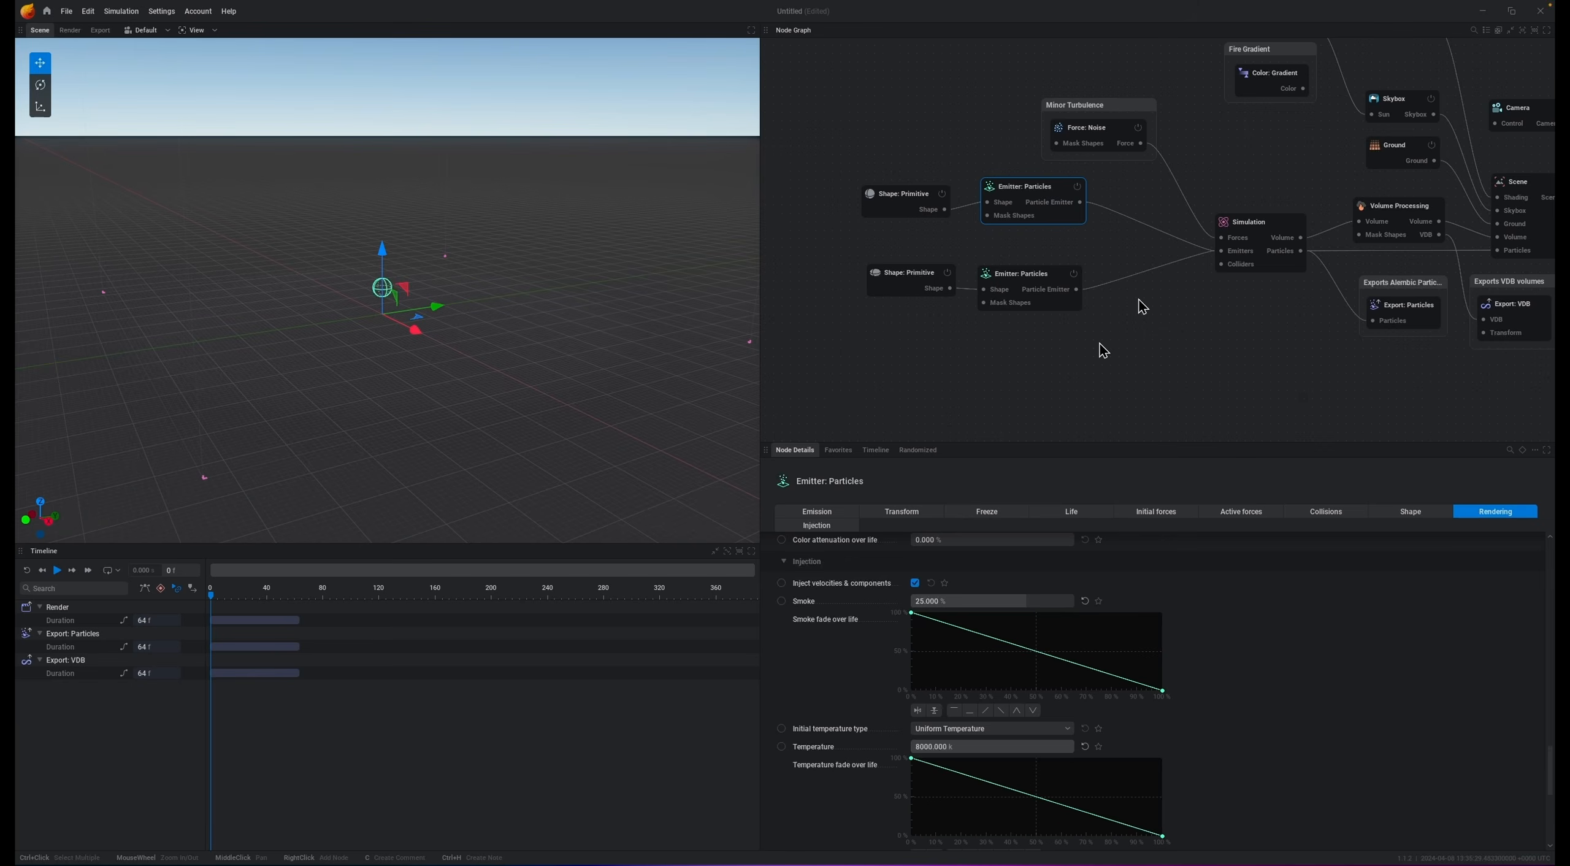
{"action": "left_click_drag", "start_coordinate": [1219, 245], "coordinate": [1197, 357]}
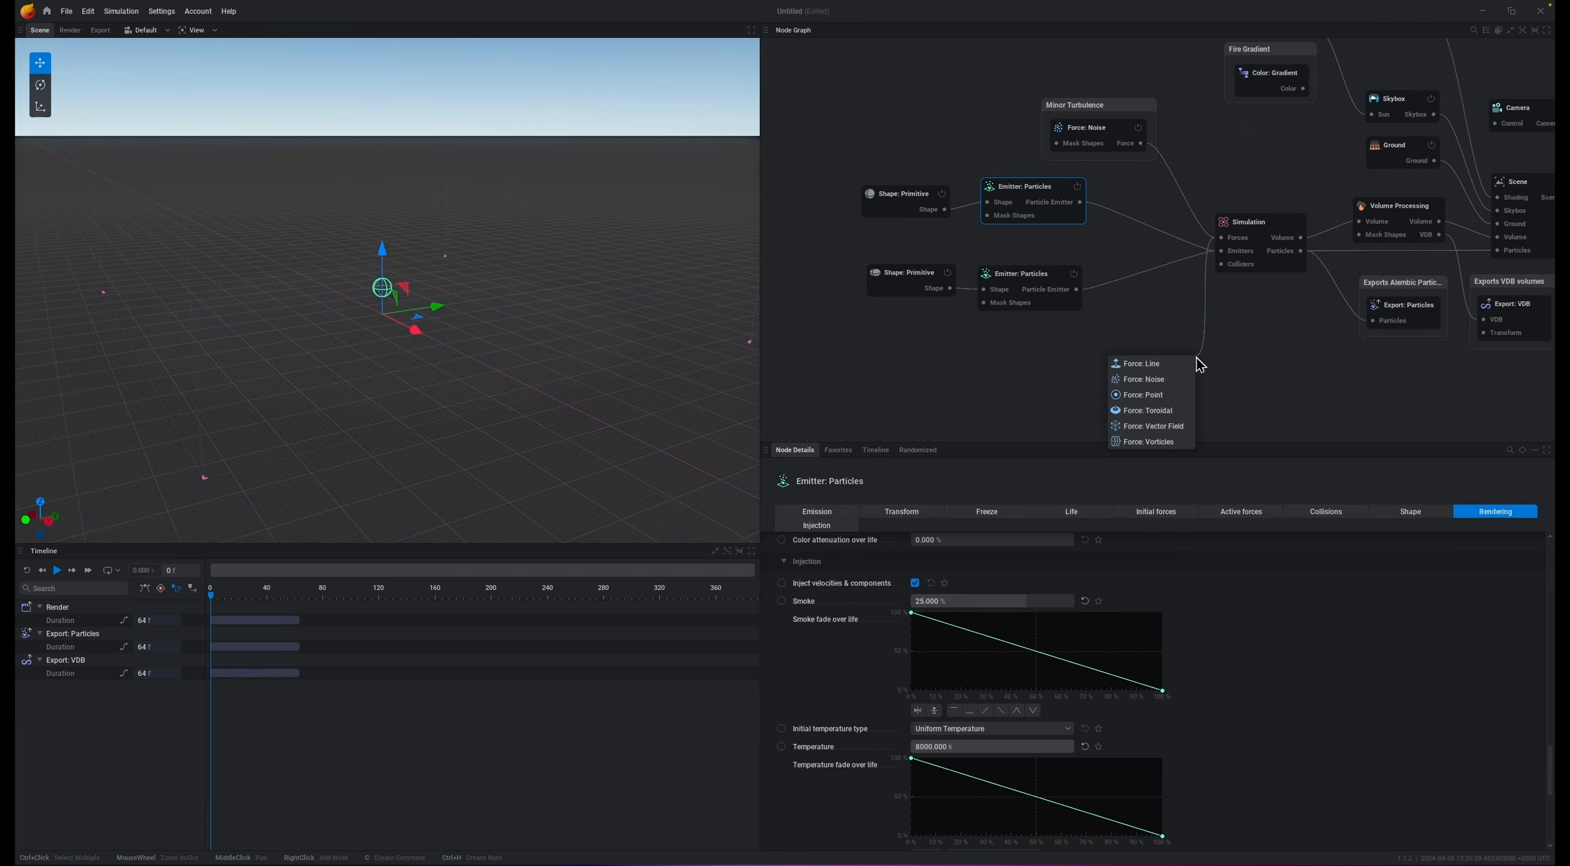
{"action": "left_click", "coordinate": [1141, 395]}
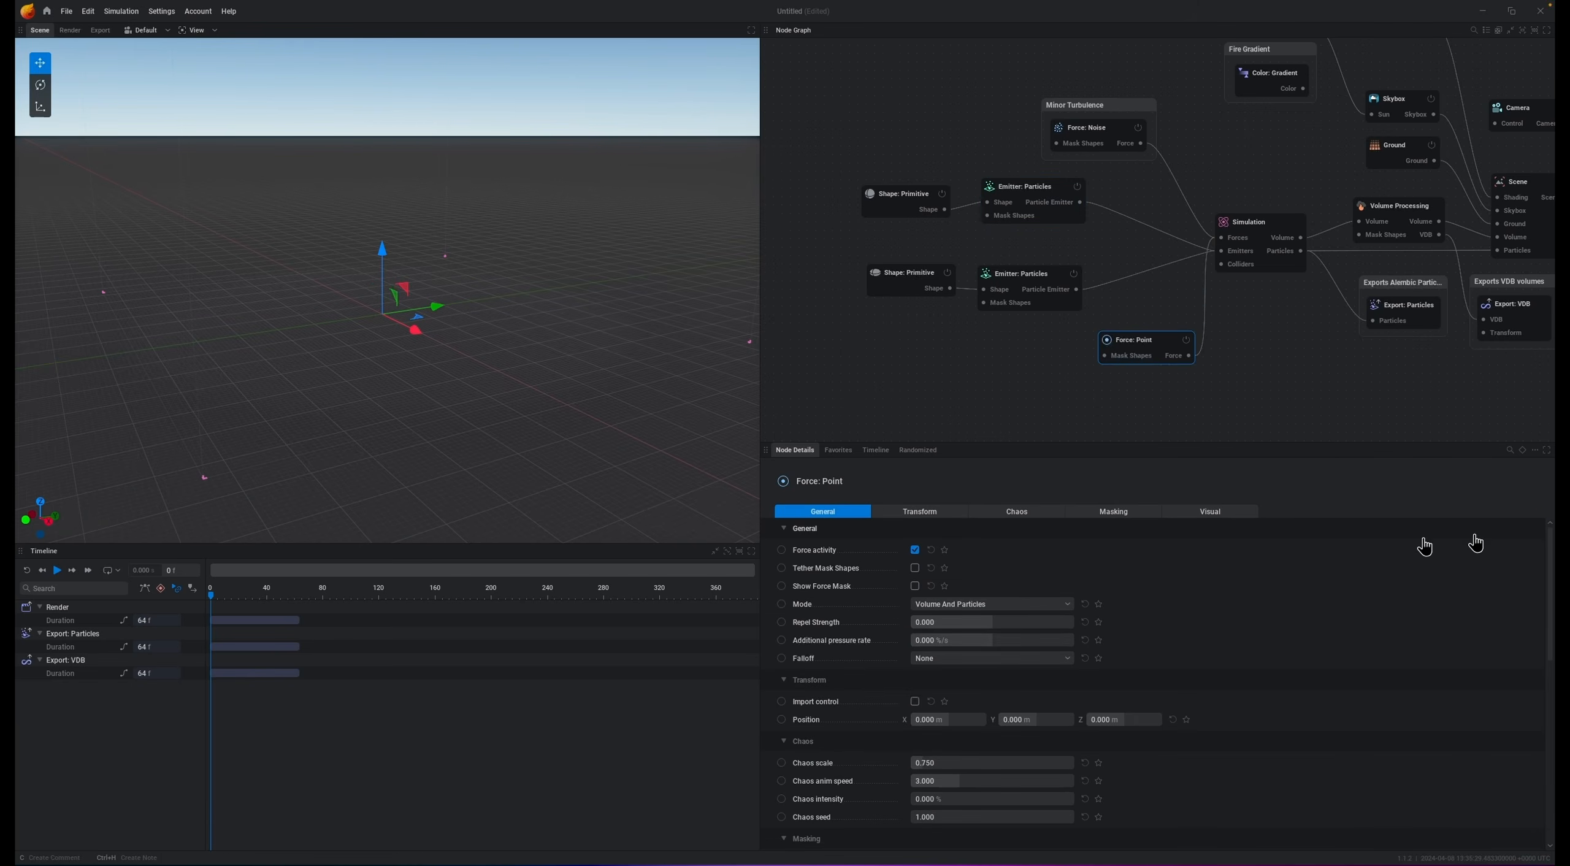
Step: Check the fireball emitter shape's height and set the point force's Z position to 15 m
{"action": "left_click", "coordinate": [1071, 413]}
{"action": "left_click", "coordinate": [1133, 343]}
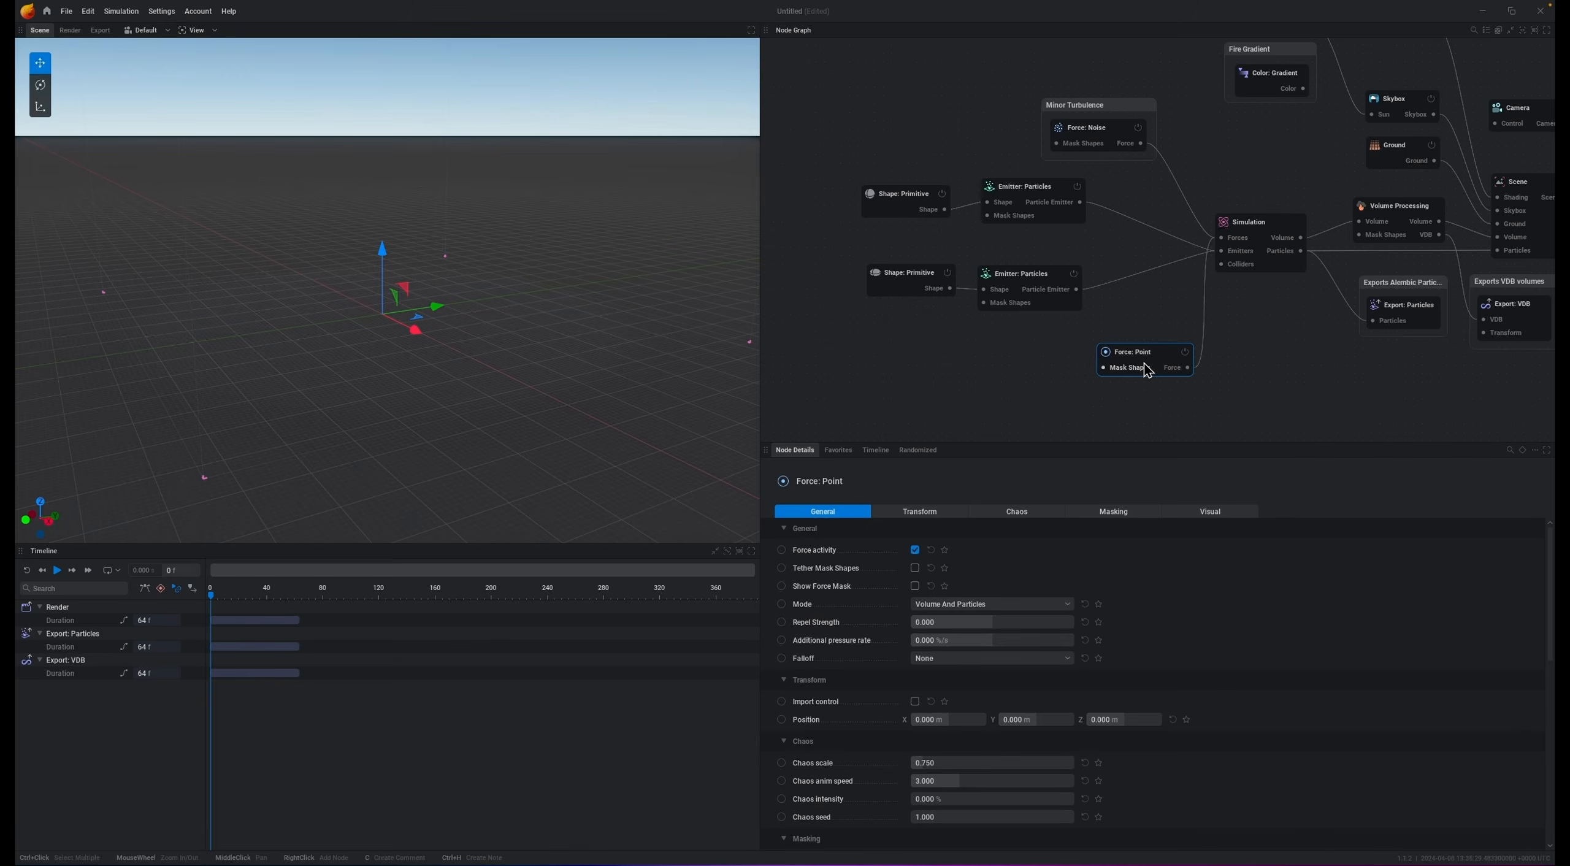
{"action": "left_click", "coordinate": [900, 206]}
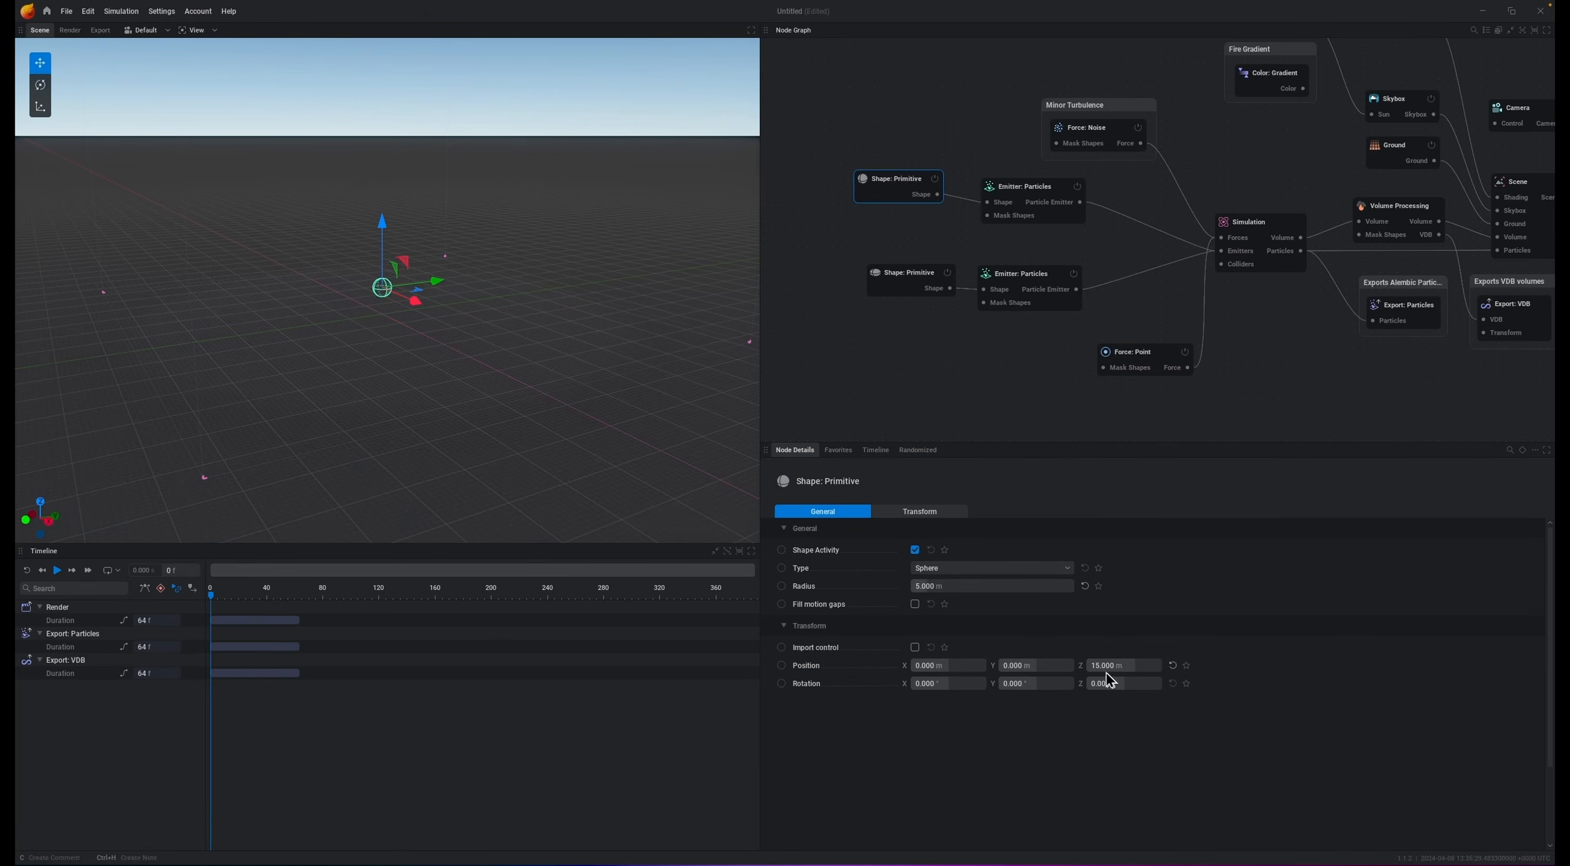
{"action": "left_click", "coordinate": [1151, 356]}
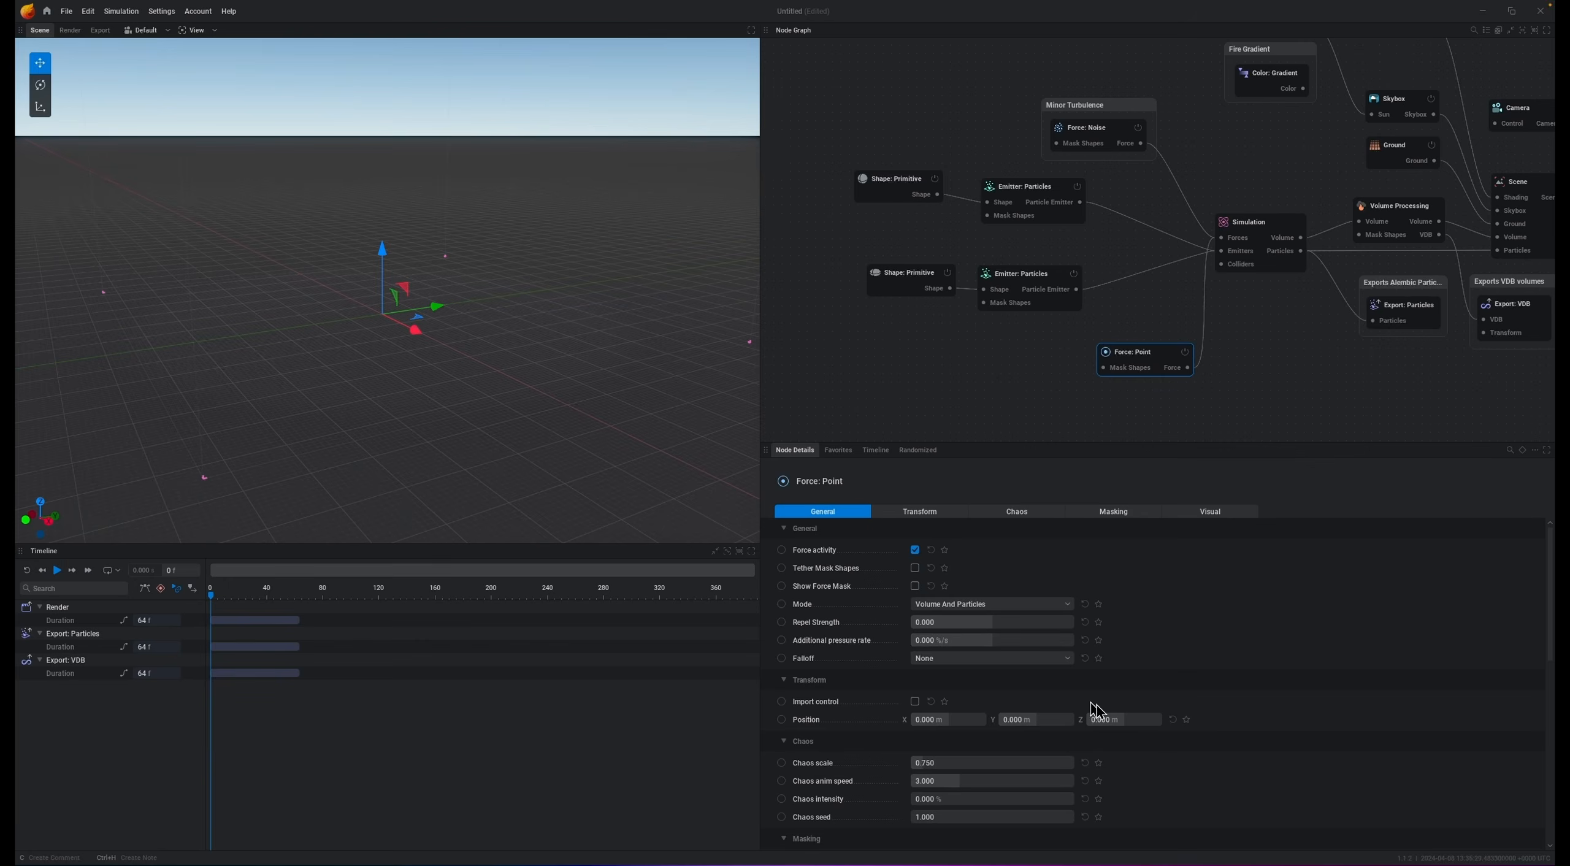
{"action": "left_click", "coordinate": [1148, 718]}
{"action": "type", "text": "15"}
{"action": "key", "text": "Return"}
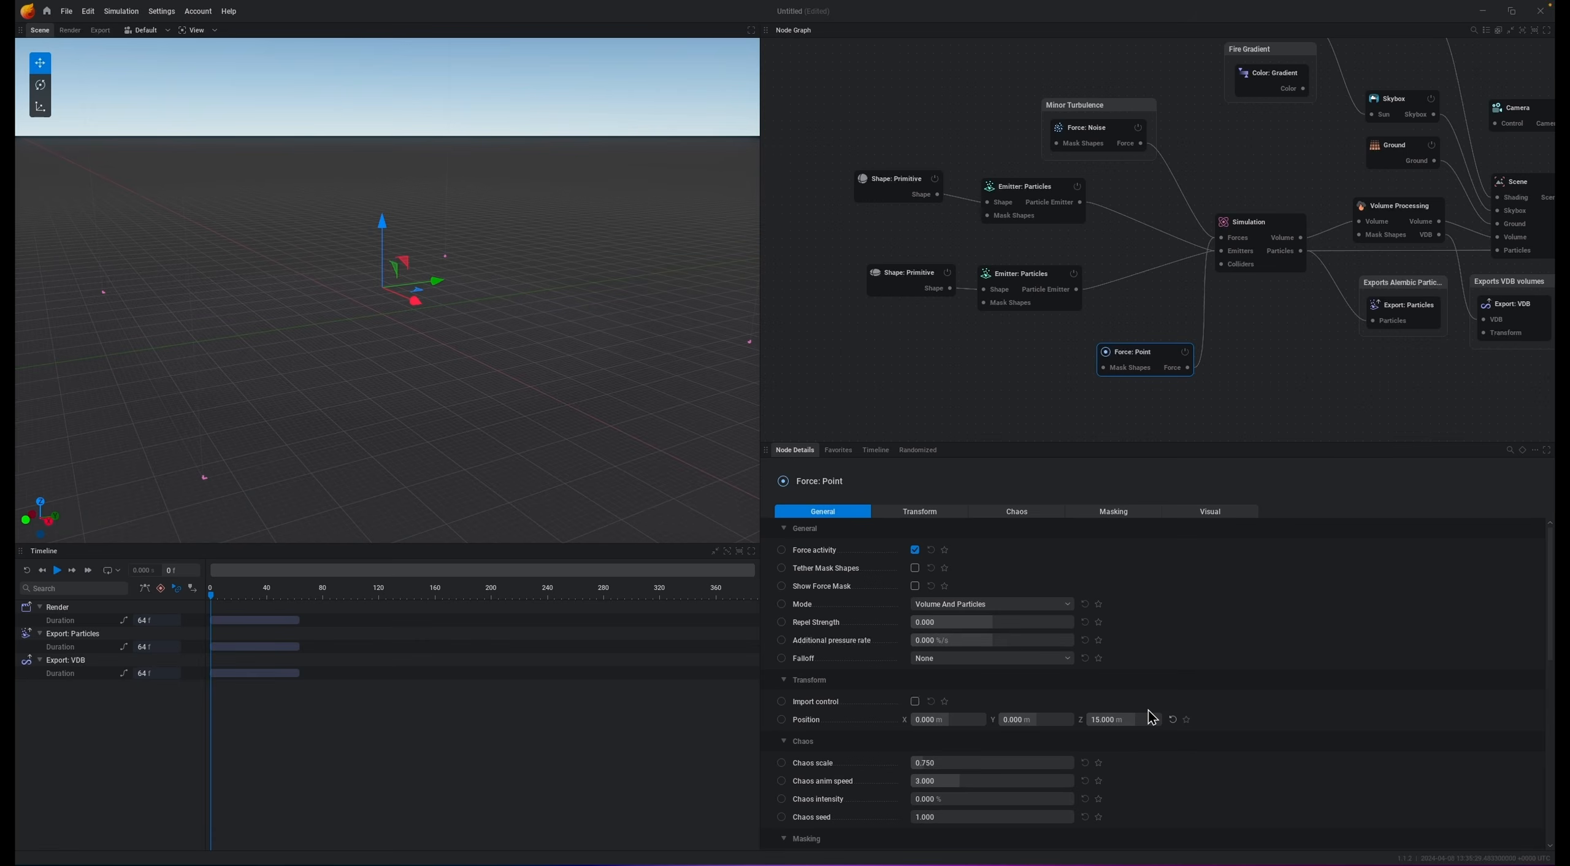
Step: Set the point force's additional pressure rate to 100 and preview the simulation
{"action": "left_click", "coordinate": [1021, 194]}
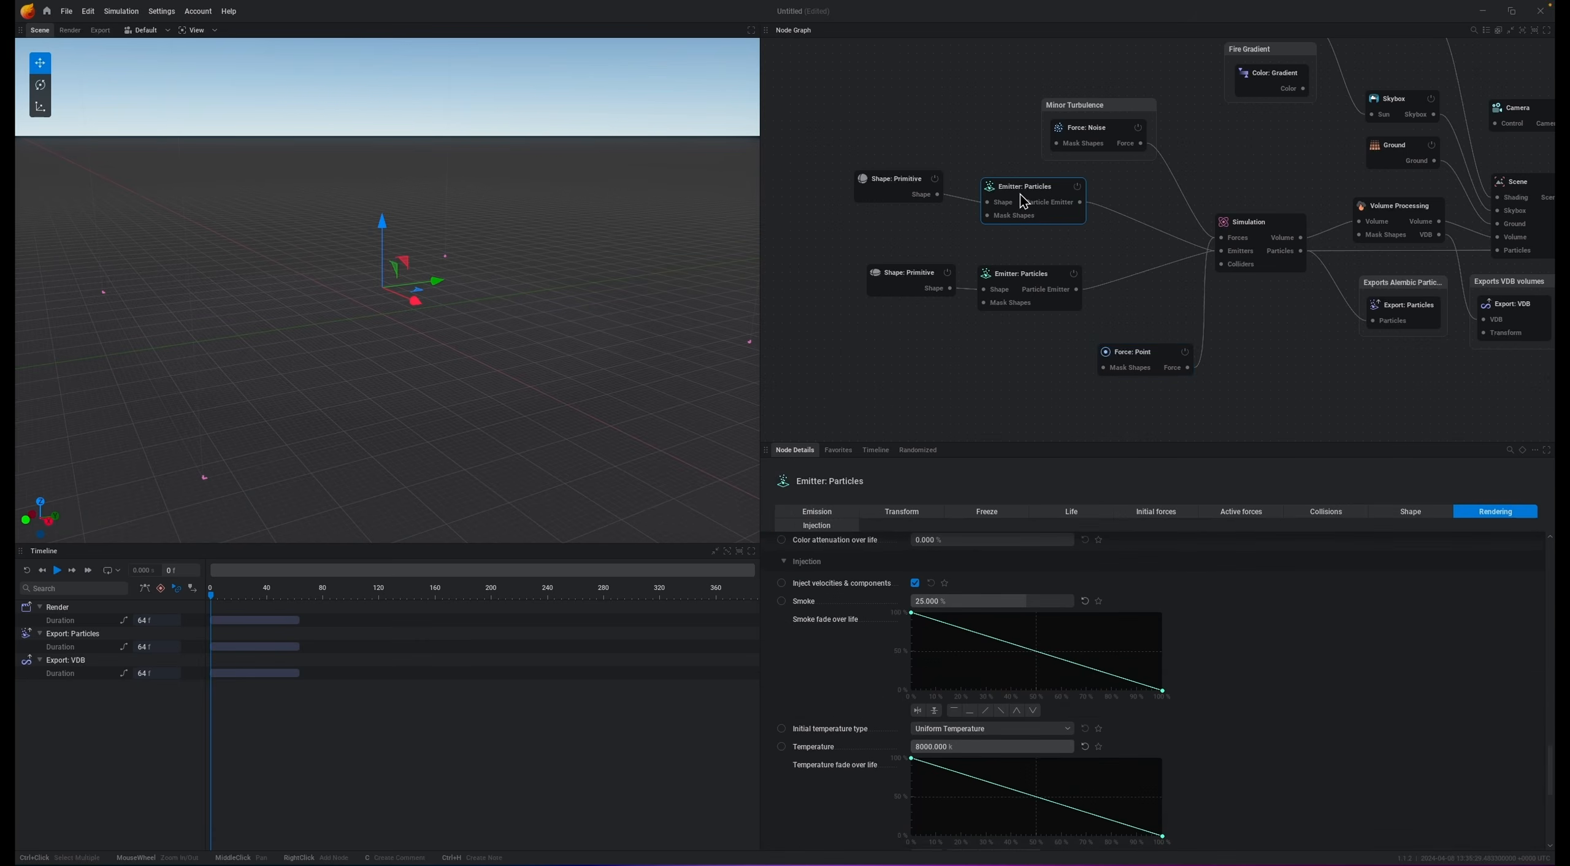
{"action": "left_click", "coordinate": [1157, 365]}
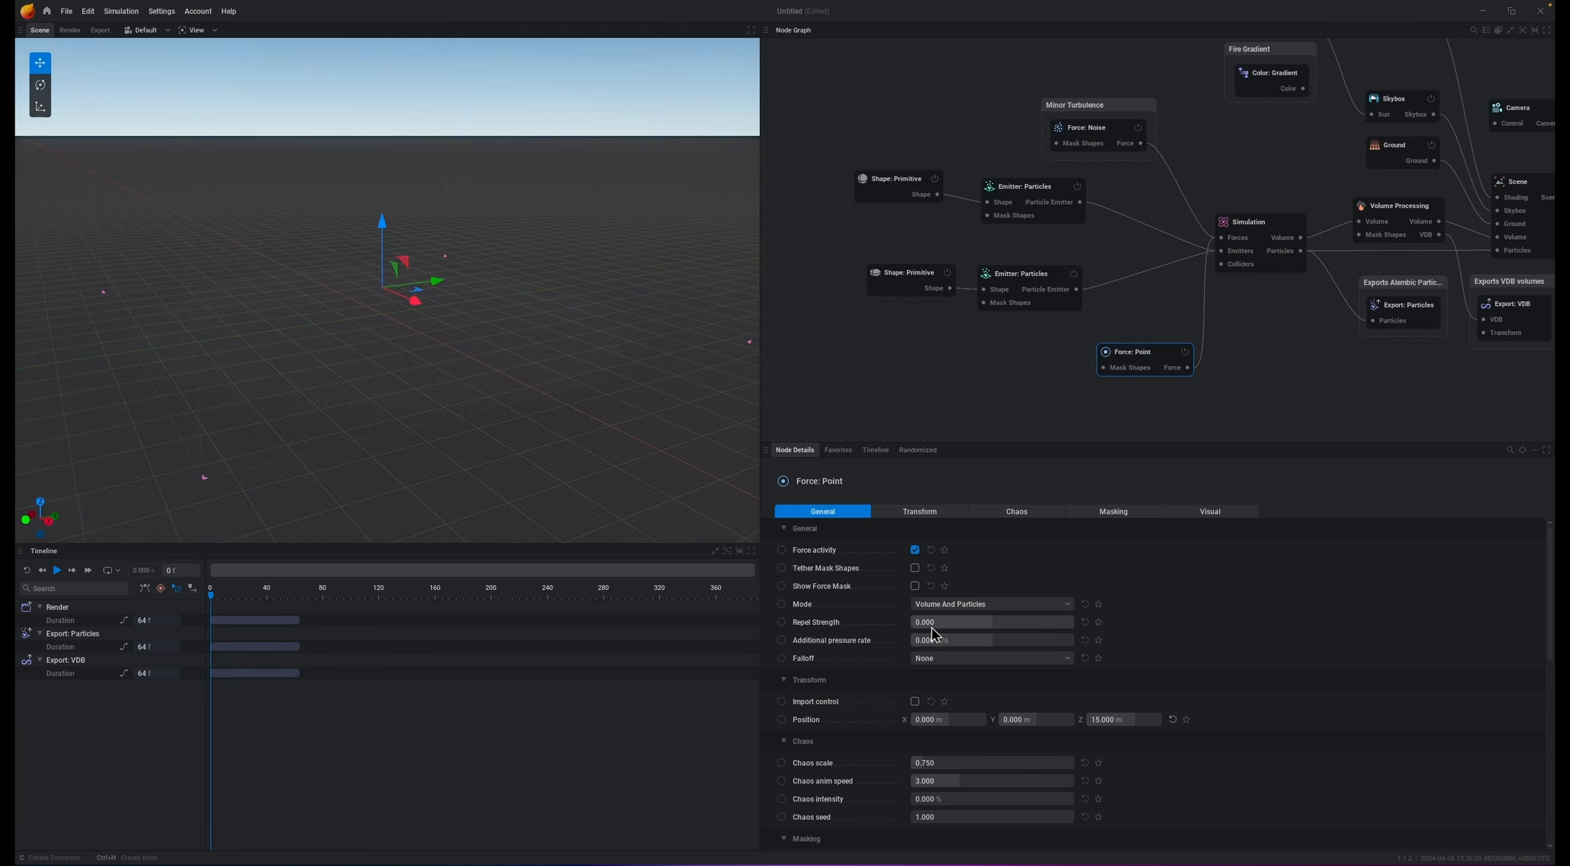
{"action": "left_click", "coordinate": [957, 623]}
{"action": "left_click", "coordinate": [1016, 641]}
{"action": "type", "text": "100"}
{"action": "key", "text": "Return"}
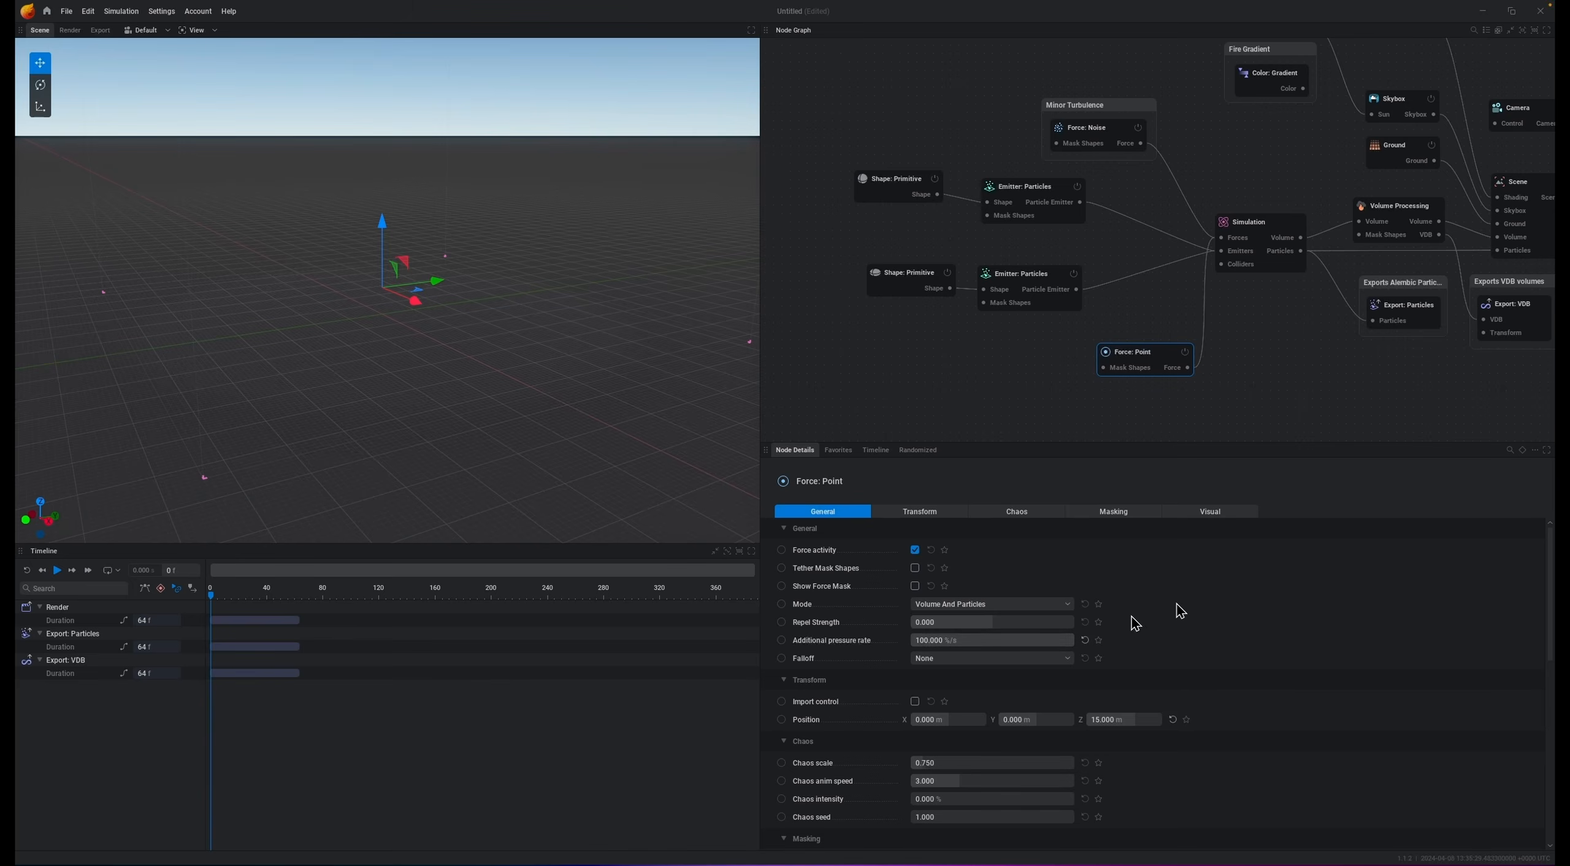
{"action": "key", "text": "space"}
{"action": "key", "text": "r"}
Step: Set the point force's falloff to Linear with a falloff radius of 15 m
{"action": "left_click", "coordinate": [988, 659]}
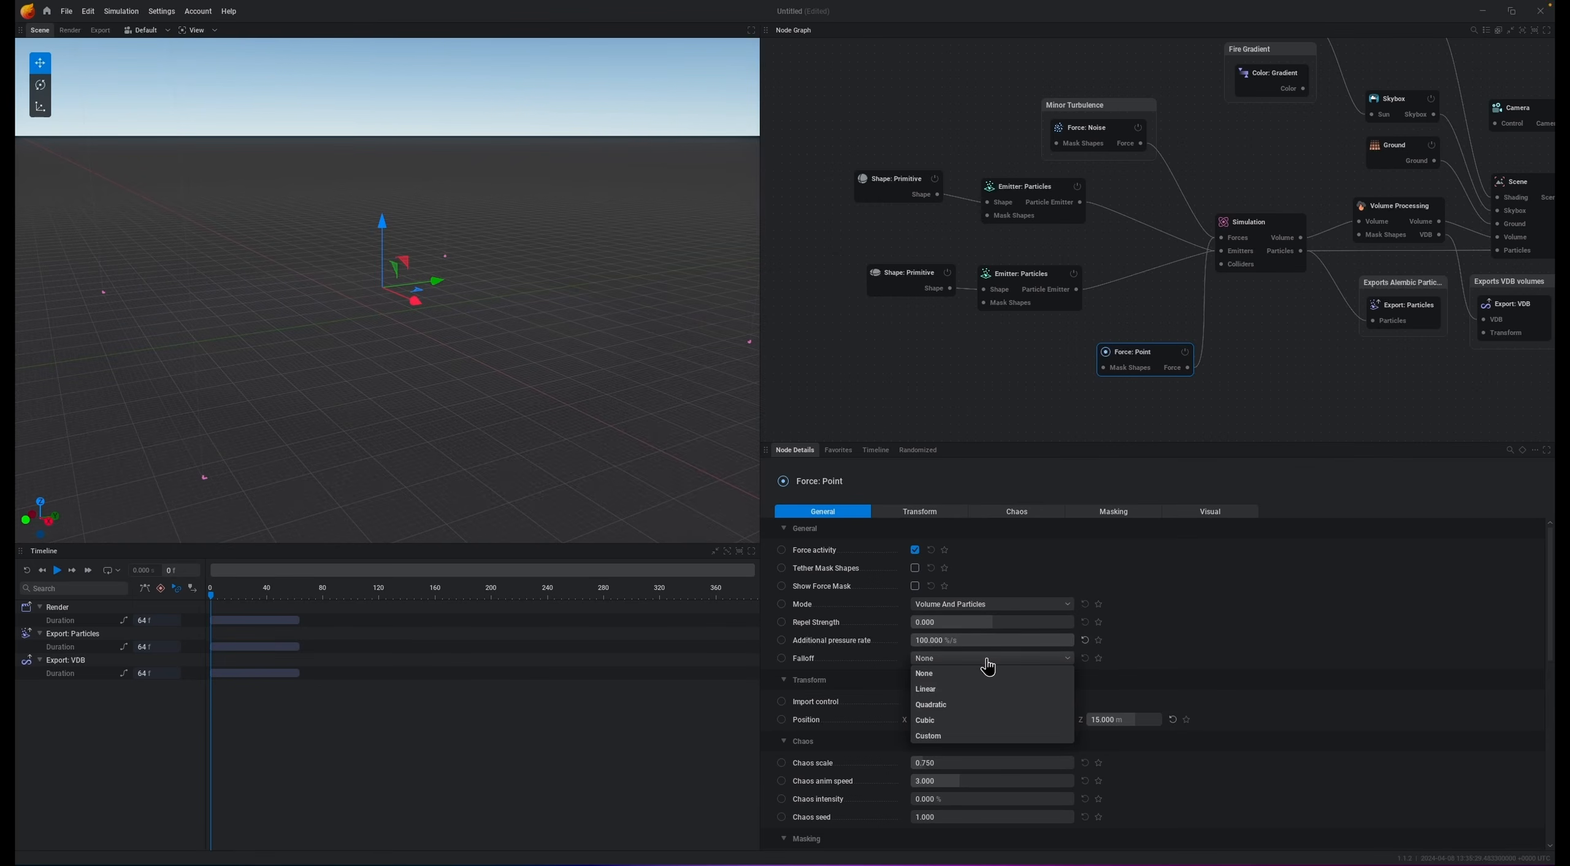
{"action": "left_click", "coordinate": [986, 681]}
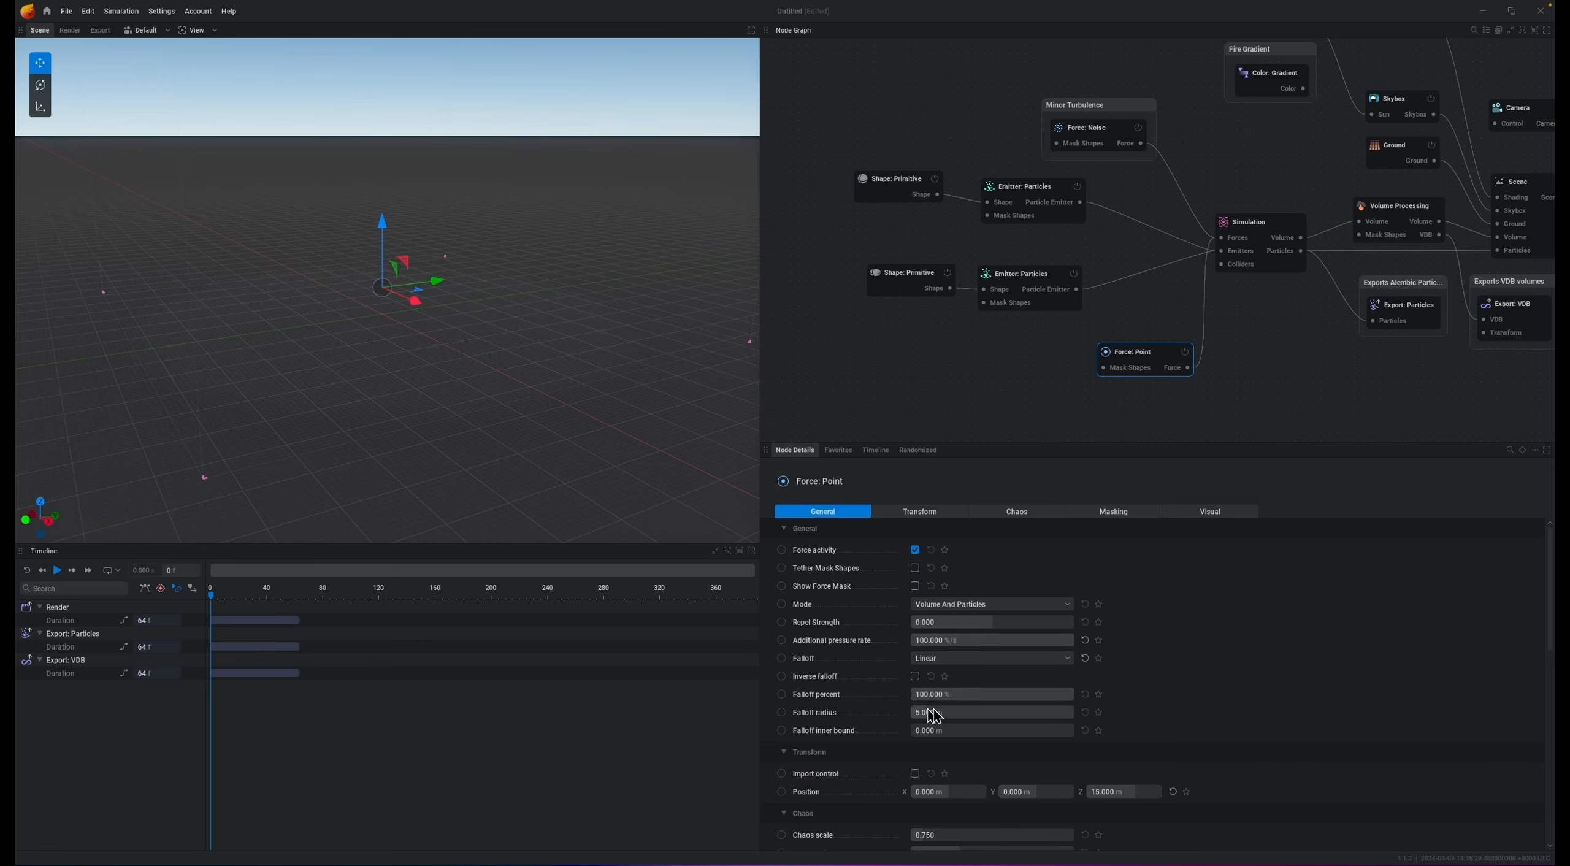
{"action": "left_click", "coordinate": [973, 712]}
{"action": "type", "text": "15"}
{"action": "key", "text": "Return"}
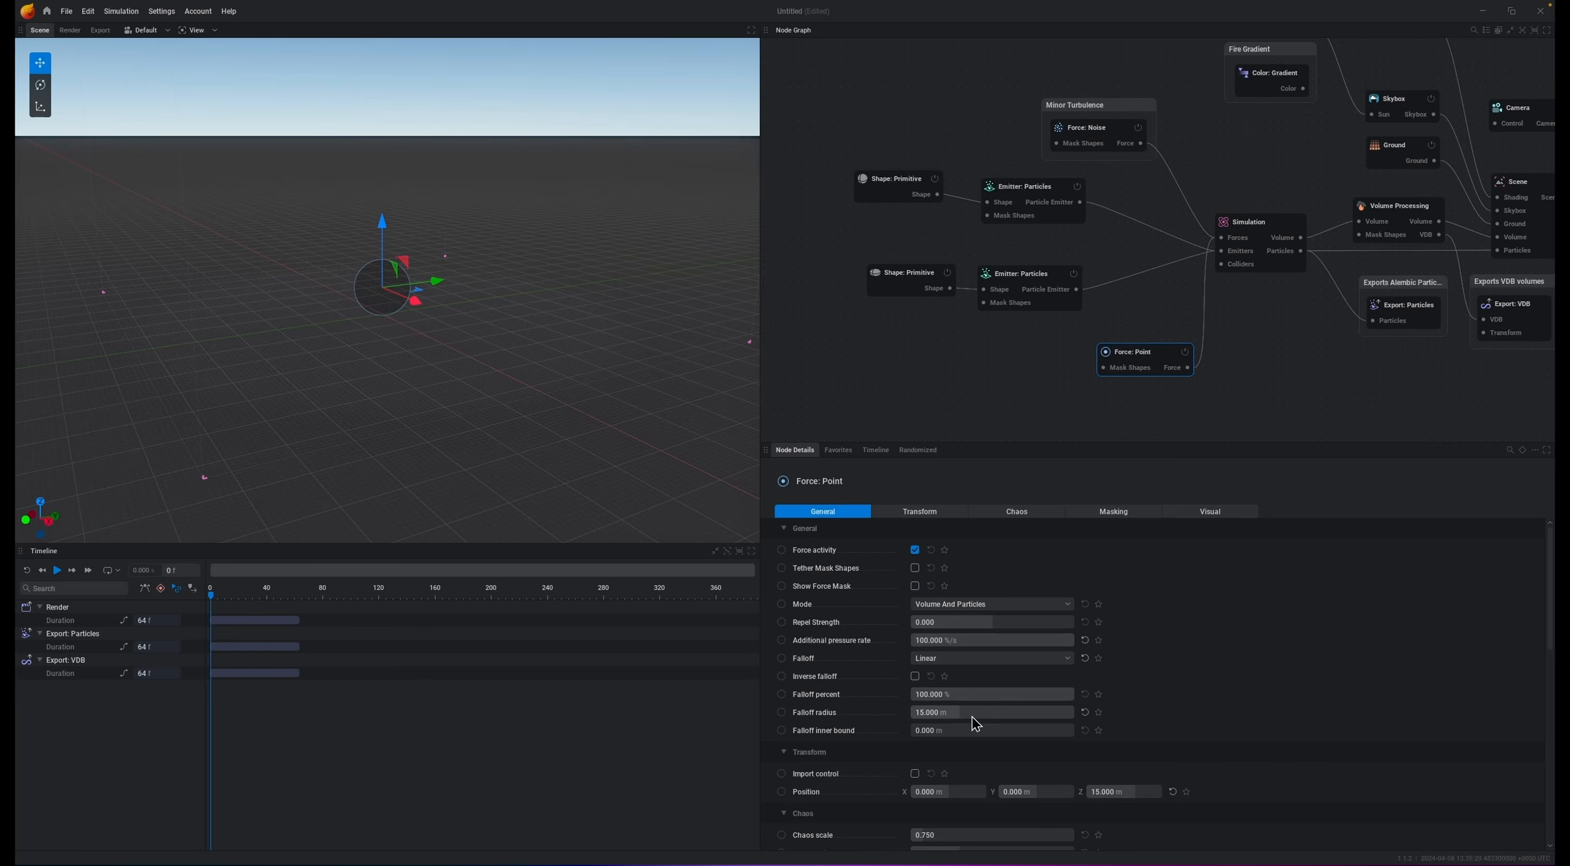
Step: Play the simulation to preview the point force's effect, then reset it
{"action": "key", "text": "space"}
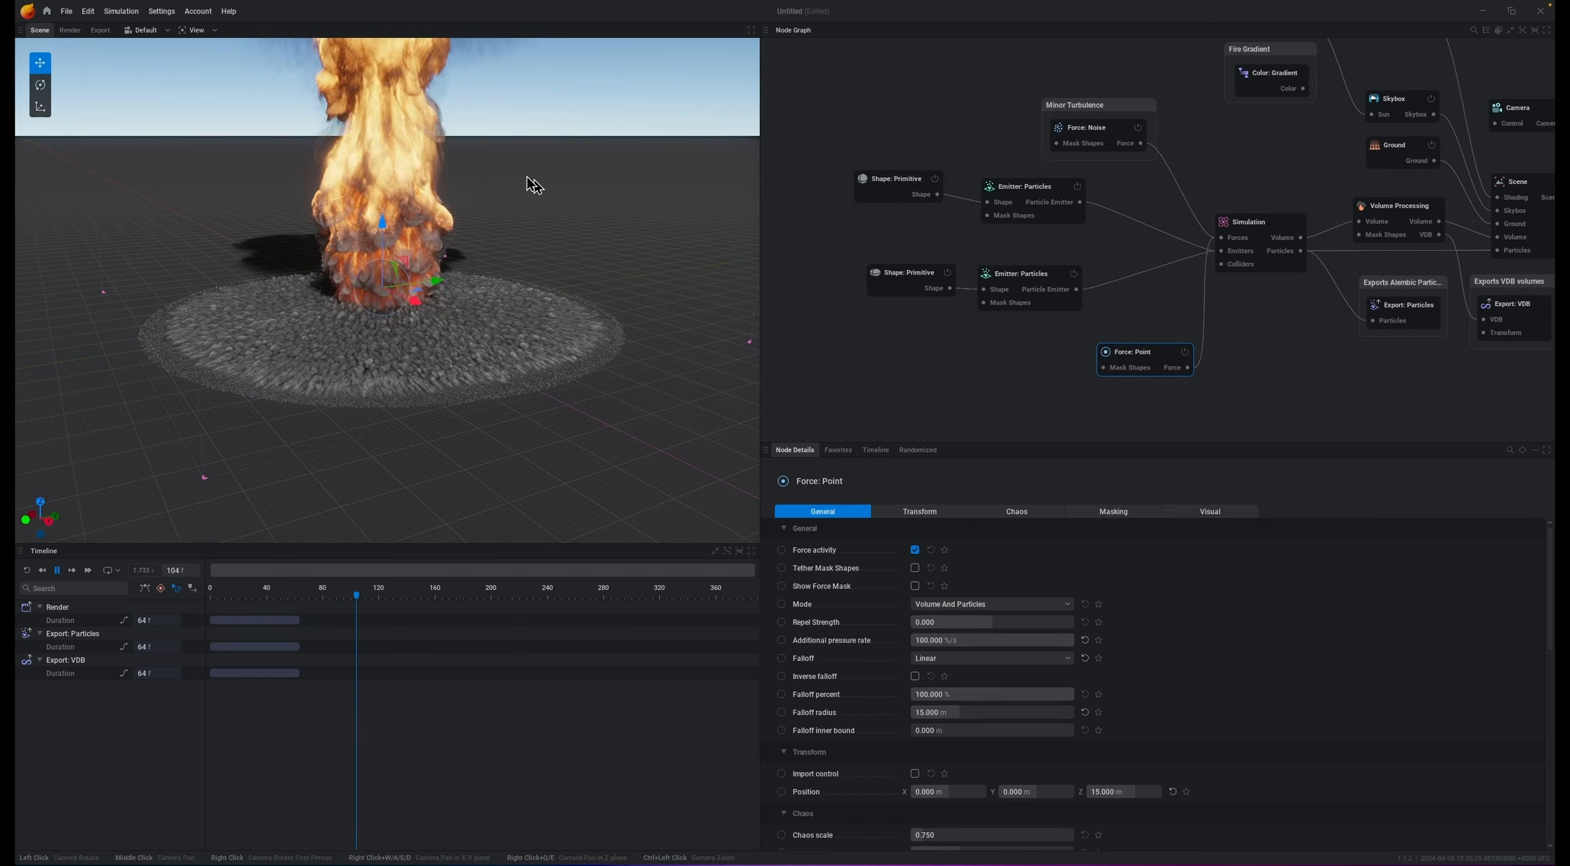
{"action": "key", "text": "space"}
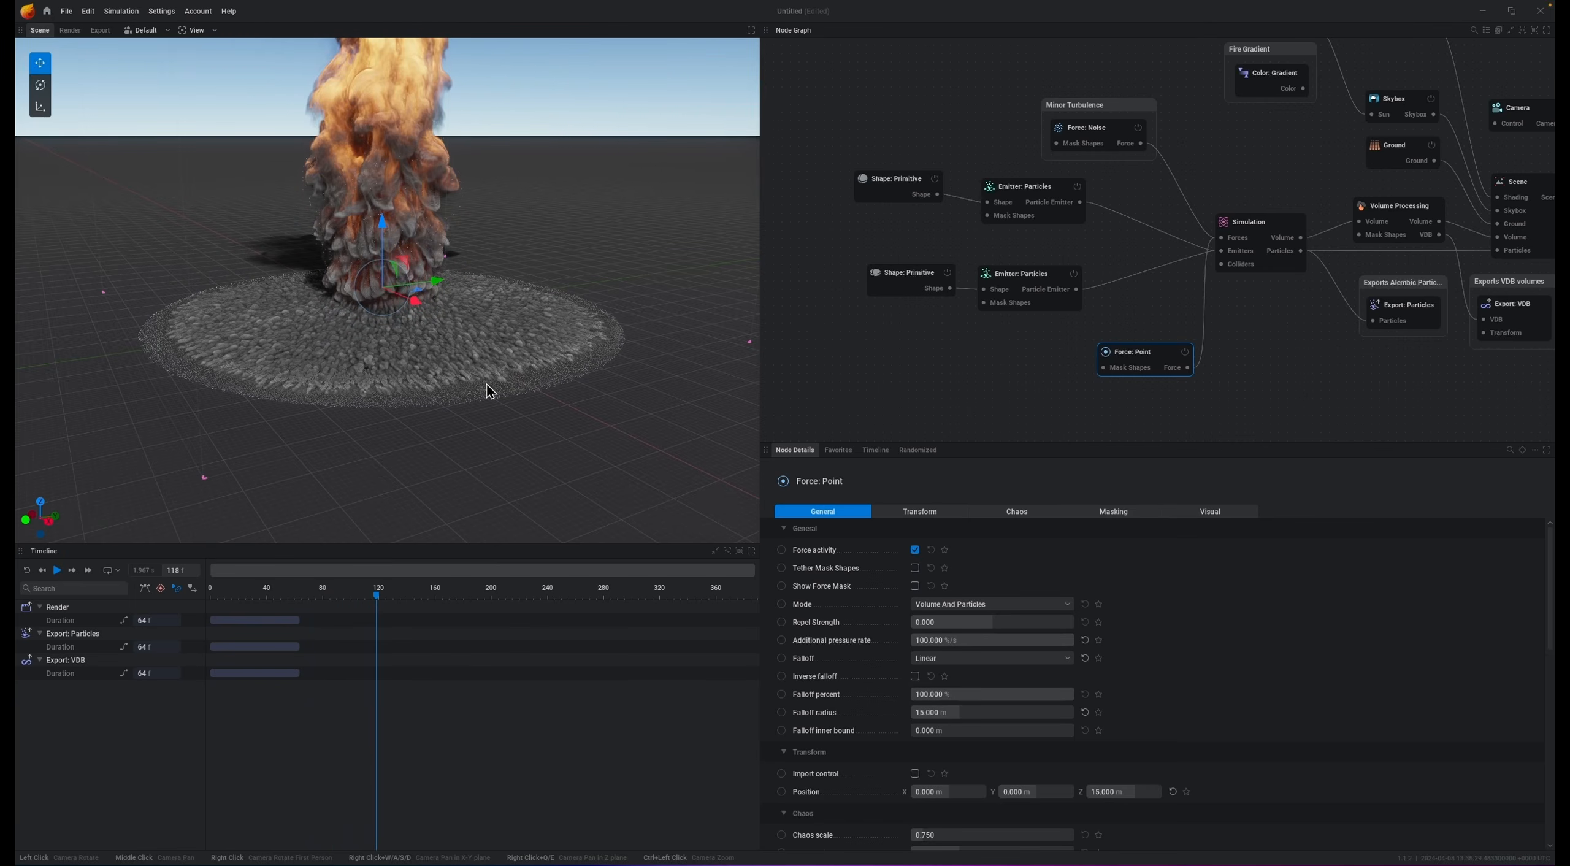
{"action": "key", "text": "r"}
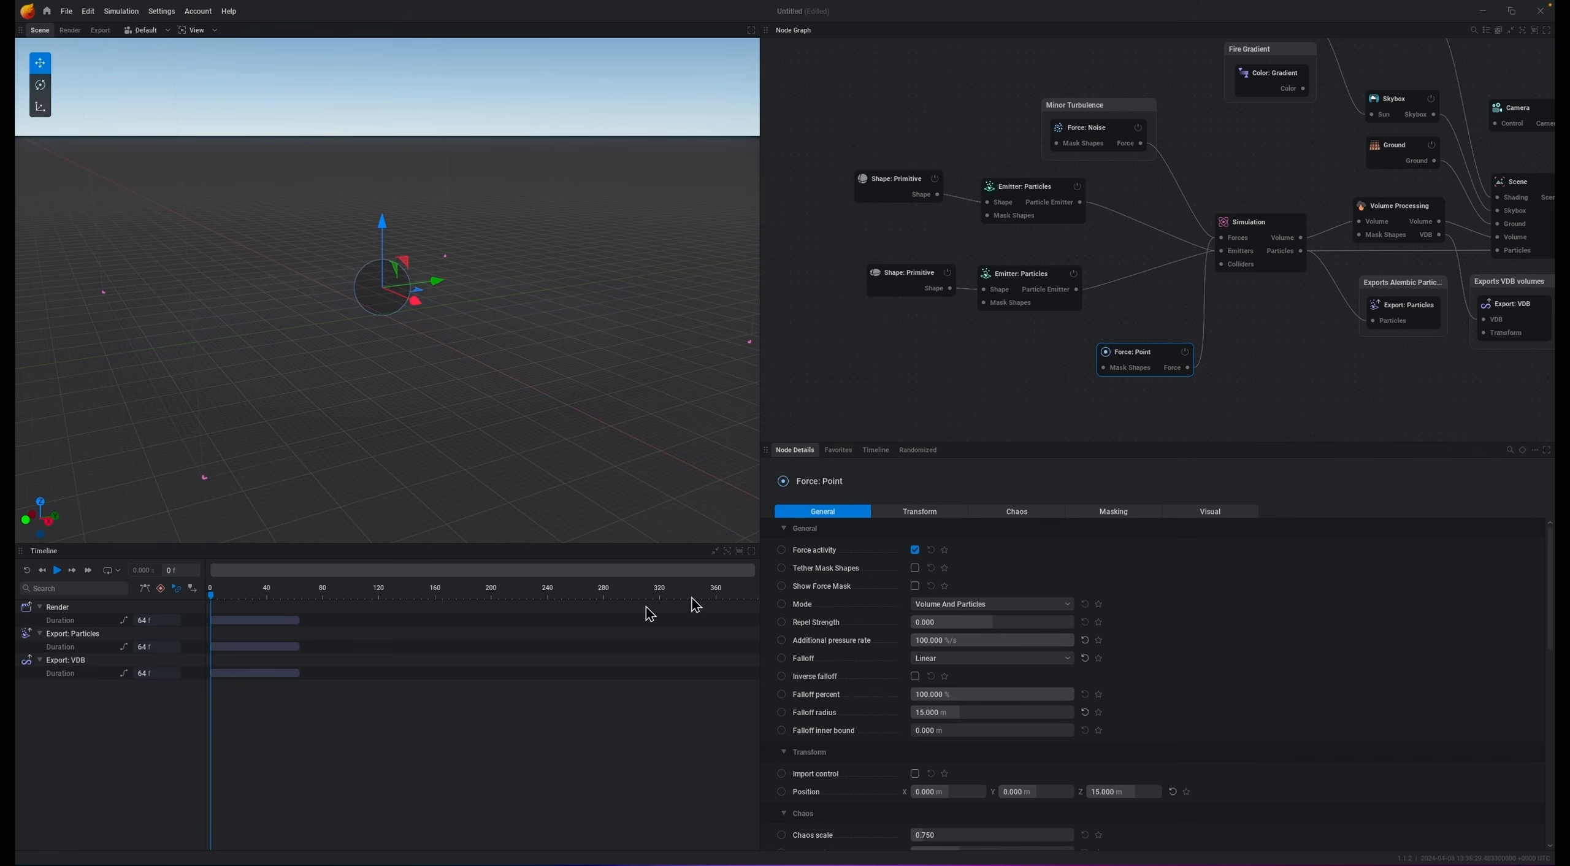
Step: Keyframe the additional pressure rate at 100 on frame 0 and at 0 on frame 80
{"action": "left_click", "coordinate": [782, 642]}
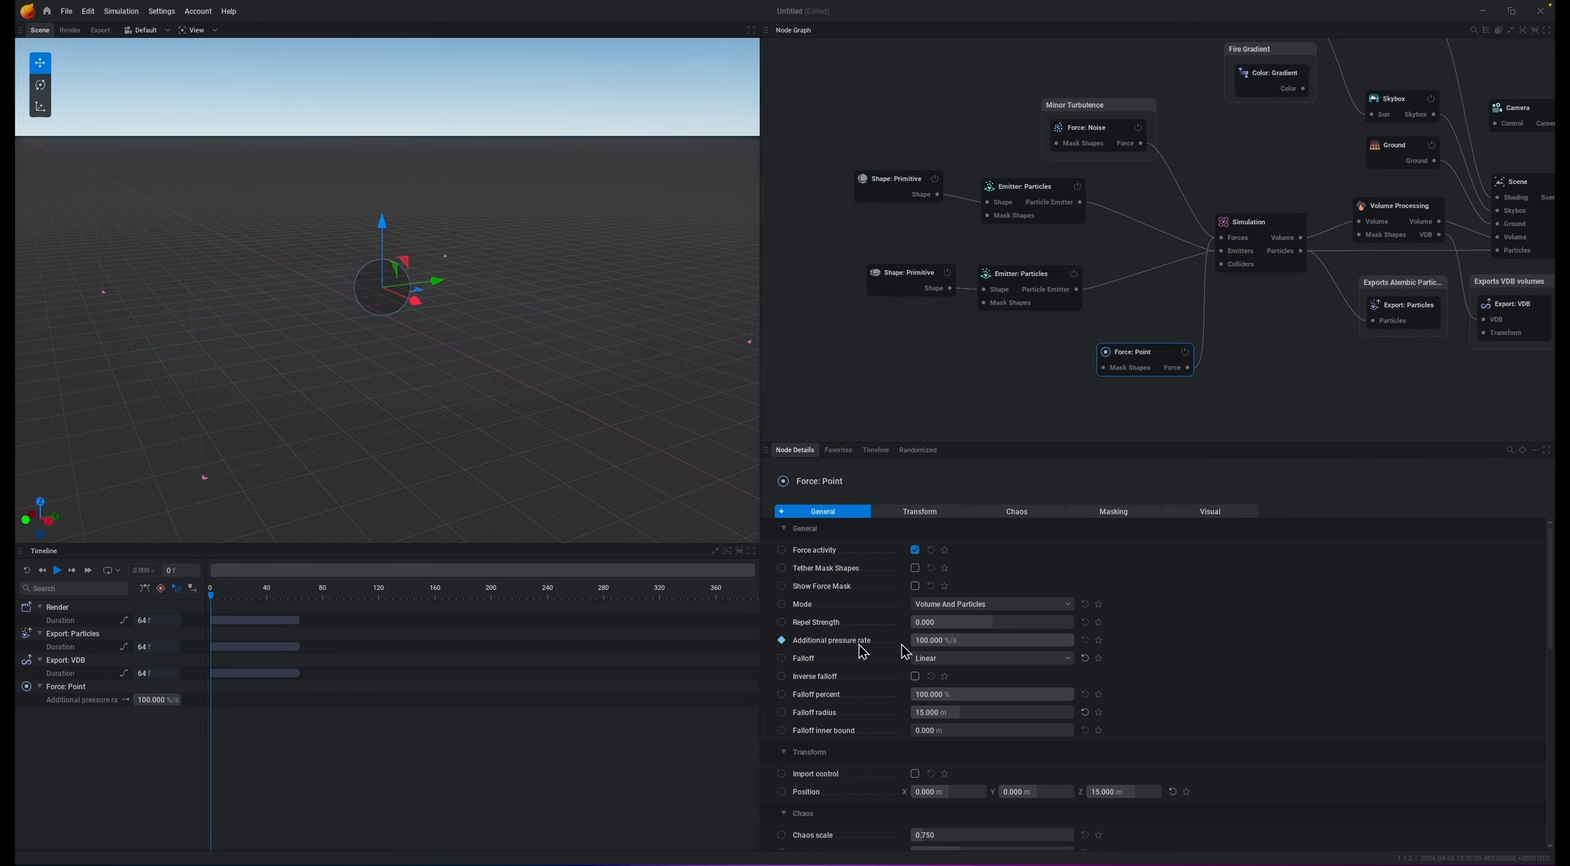
{"action": "left_click_drag", "start_coordinate": [1067, 640], "coordinate": [1074, 640]}
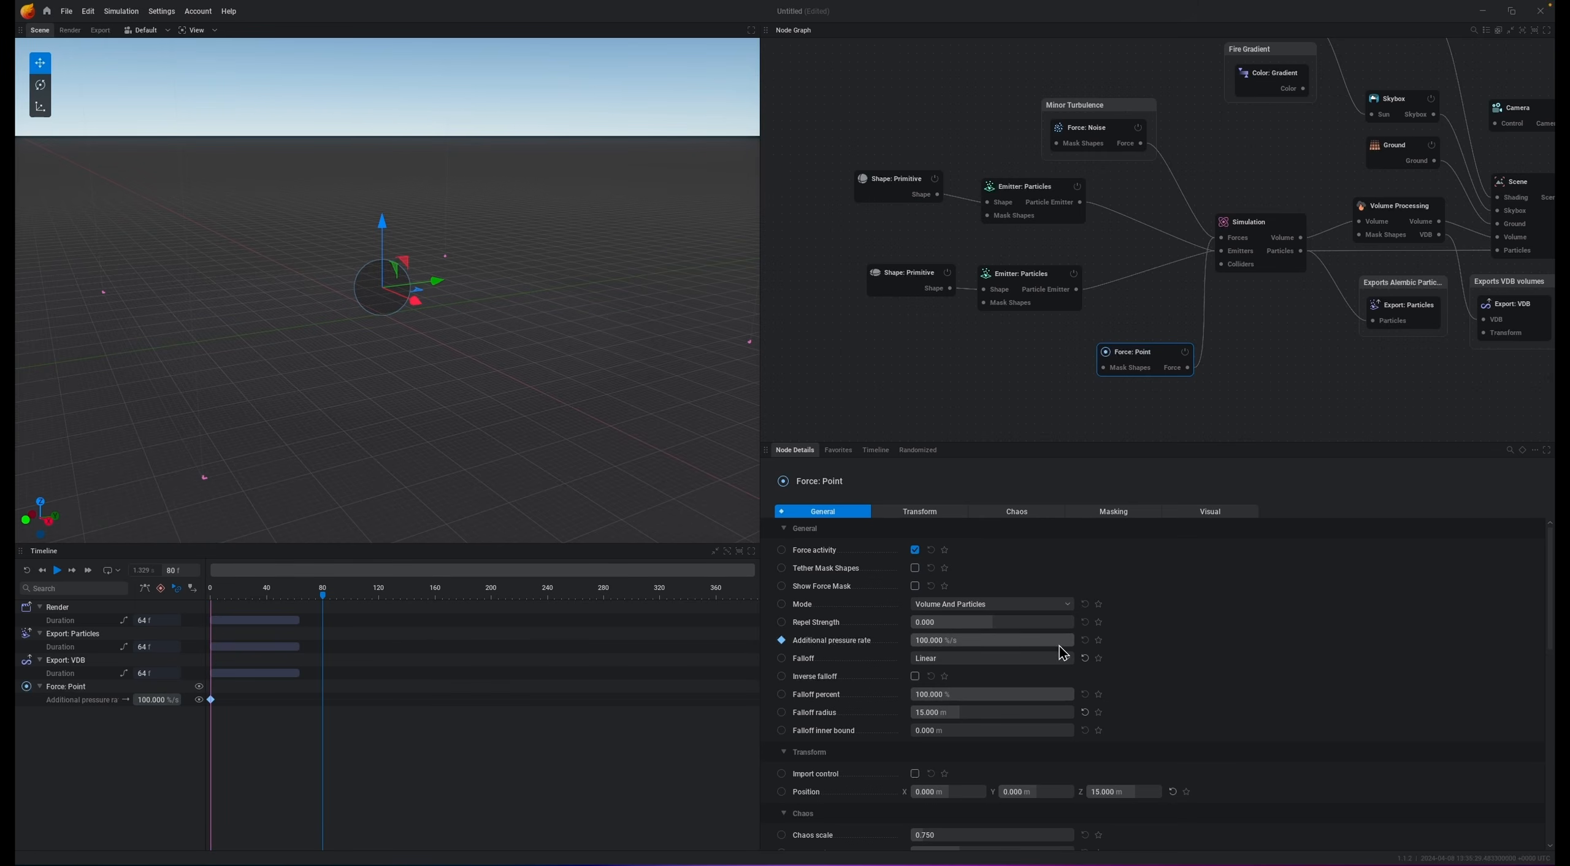
{"action": "left_click_drag", "start_coordinate": [1060, 641], "coordinate": [911, 641]}
{"action": "left_click", "coordinate": [974, 640]}
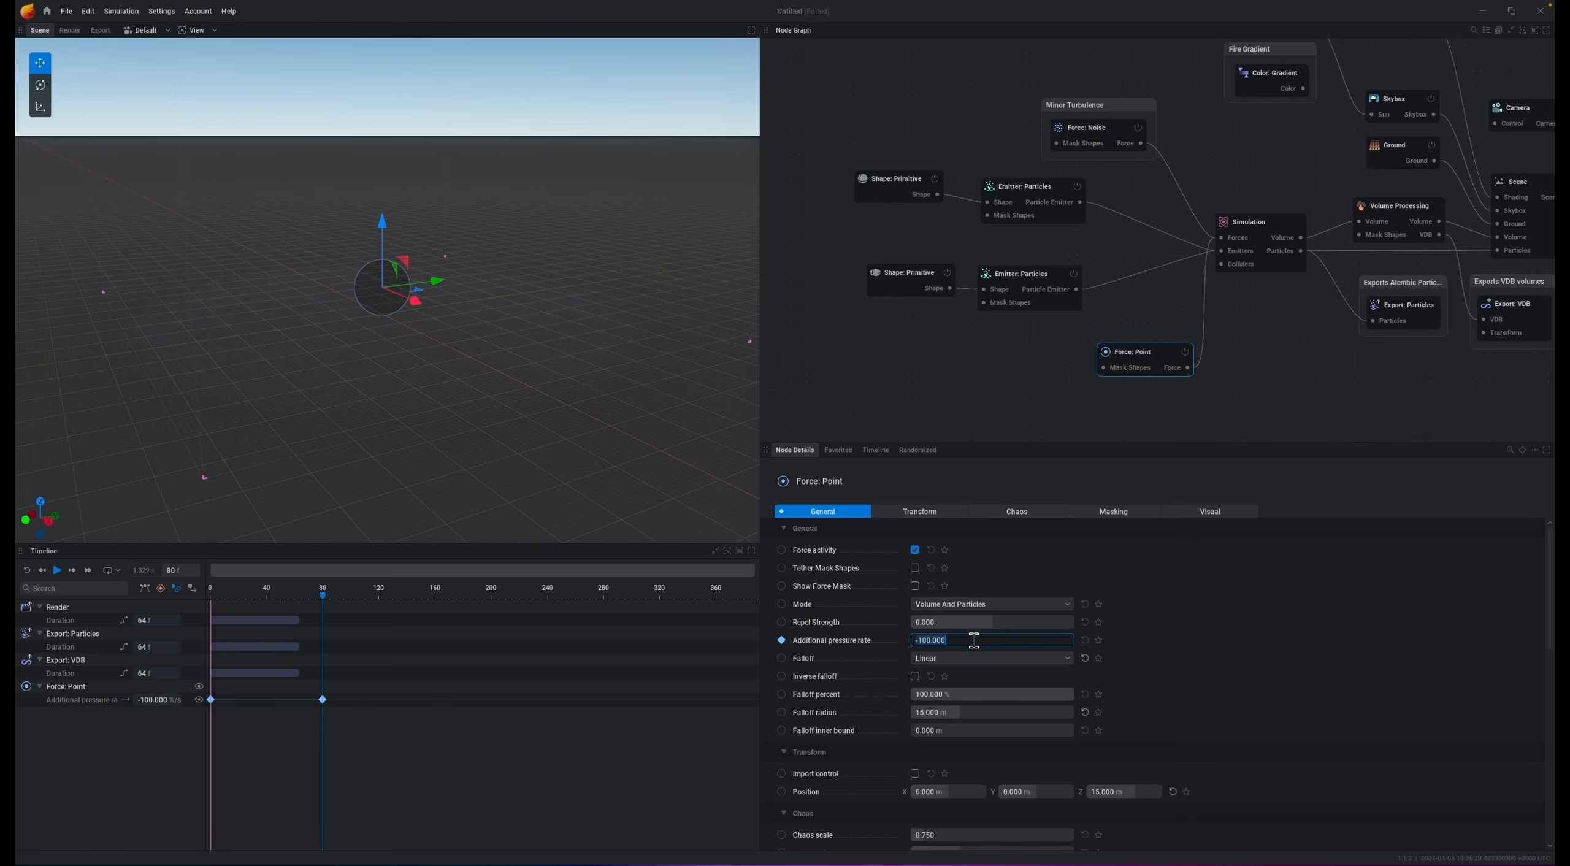
{"action": "type", "text": "0"}
{"action": "key", "text": "Return"}
Step: Set the falloff radius to 35 m and preview the simulation
{"action": "key", "text": "space"}
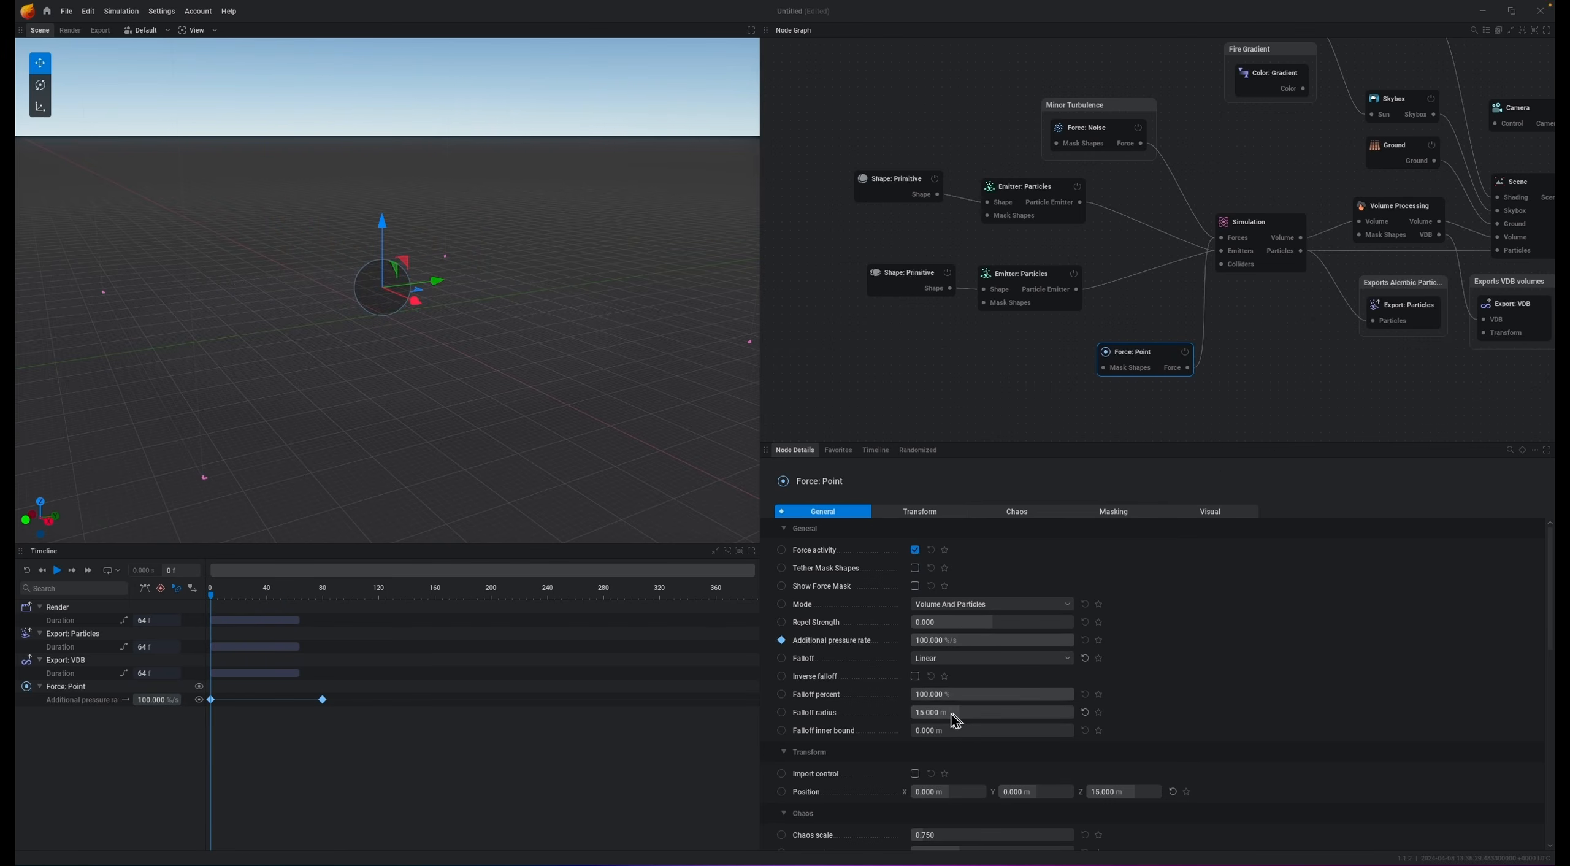
{"action": "key", "text": "Return"}
{"action": "key", "text": "space"}
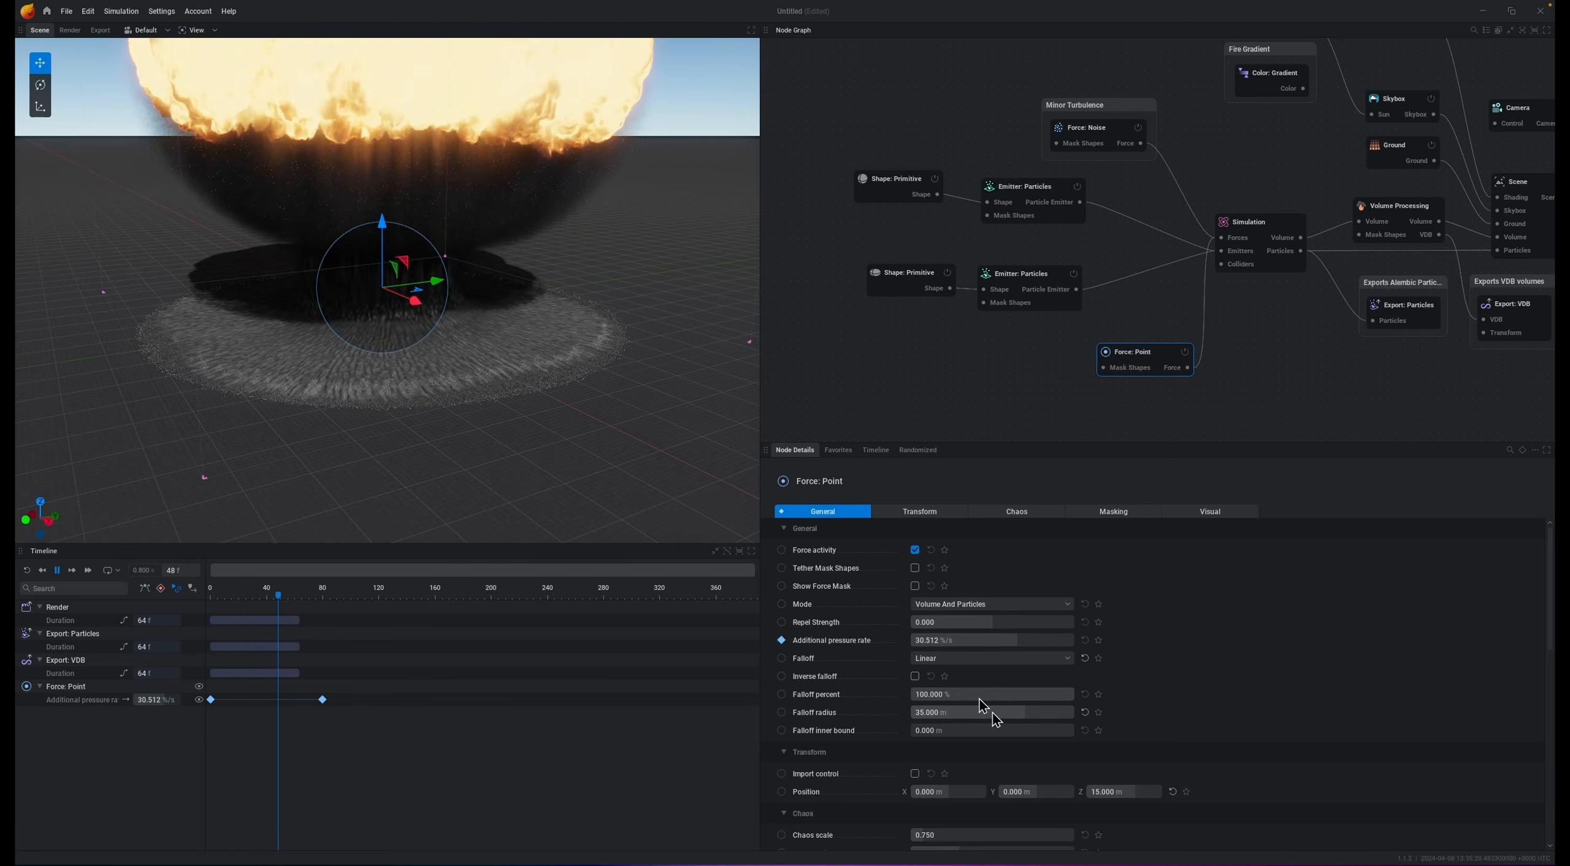
{"action": "key", "text": "space"}
{"action": "key", "text": "r"}
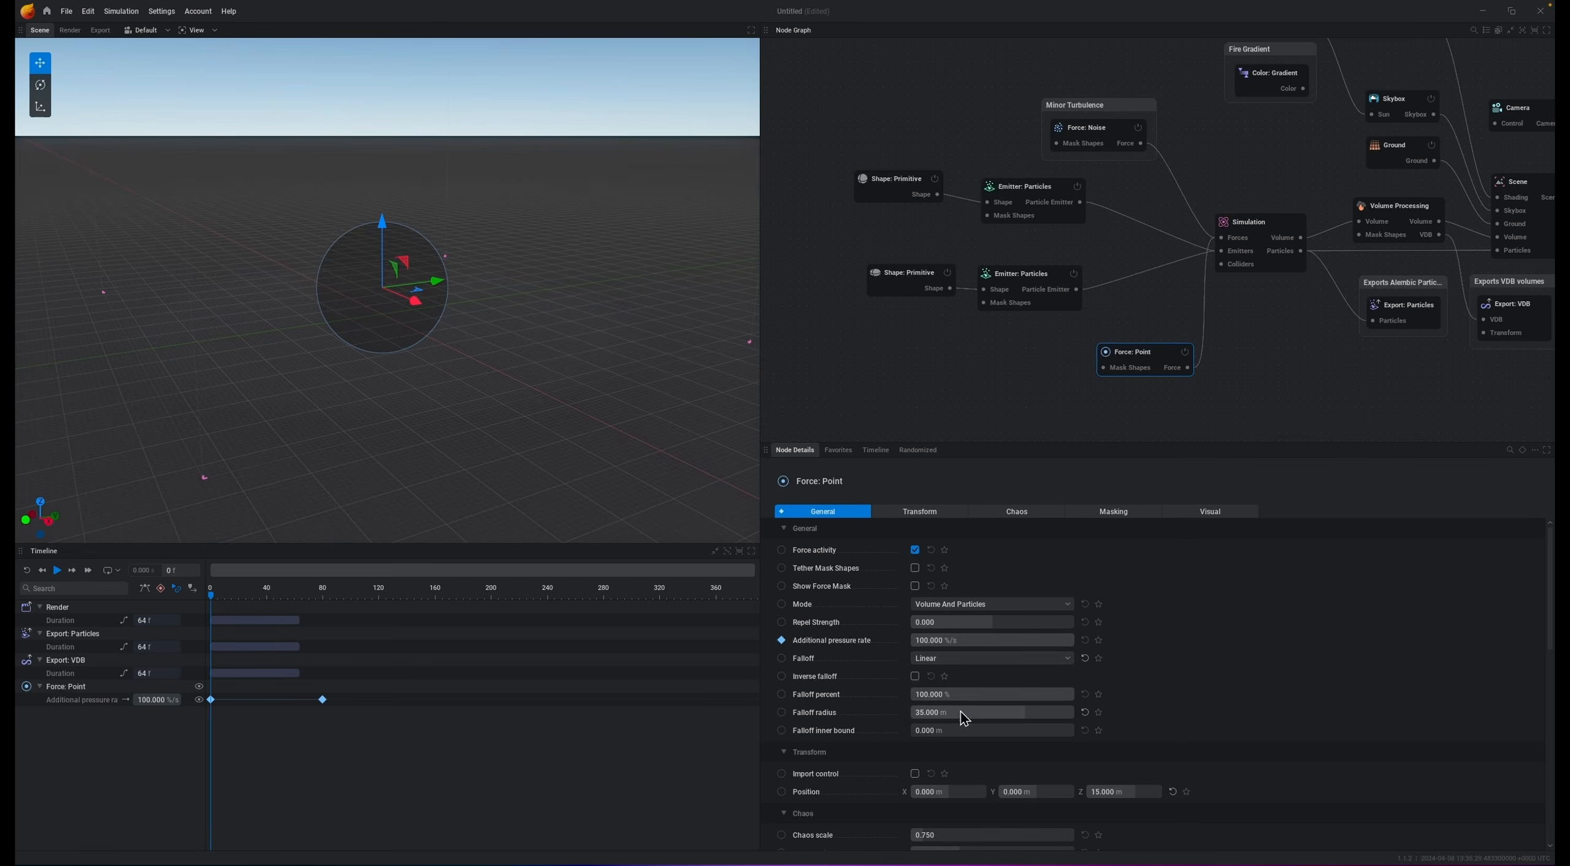
Step: Set the point force's falloff radius to 25 m and play the simulation
{"action": "left_click", "coordinate": [961, 711]}
{"action": "type", "text": "2"}
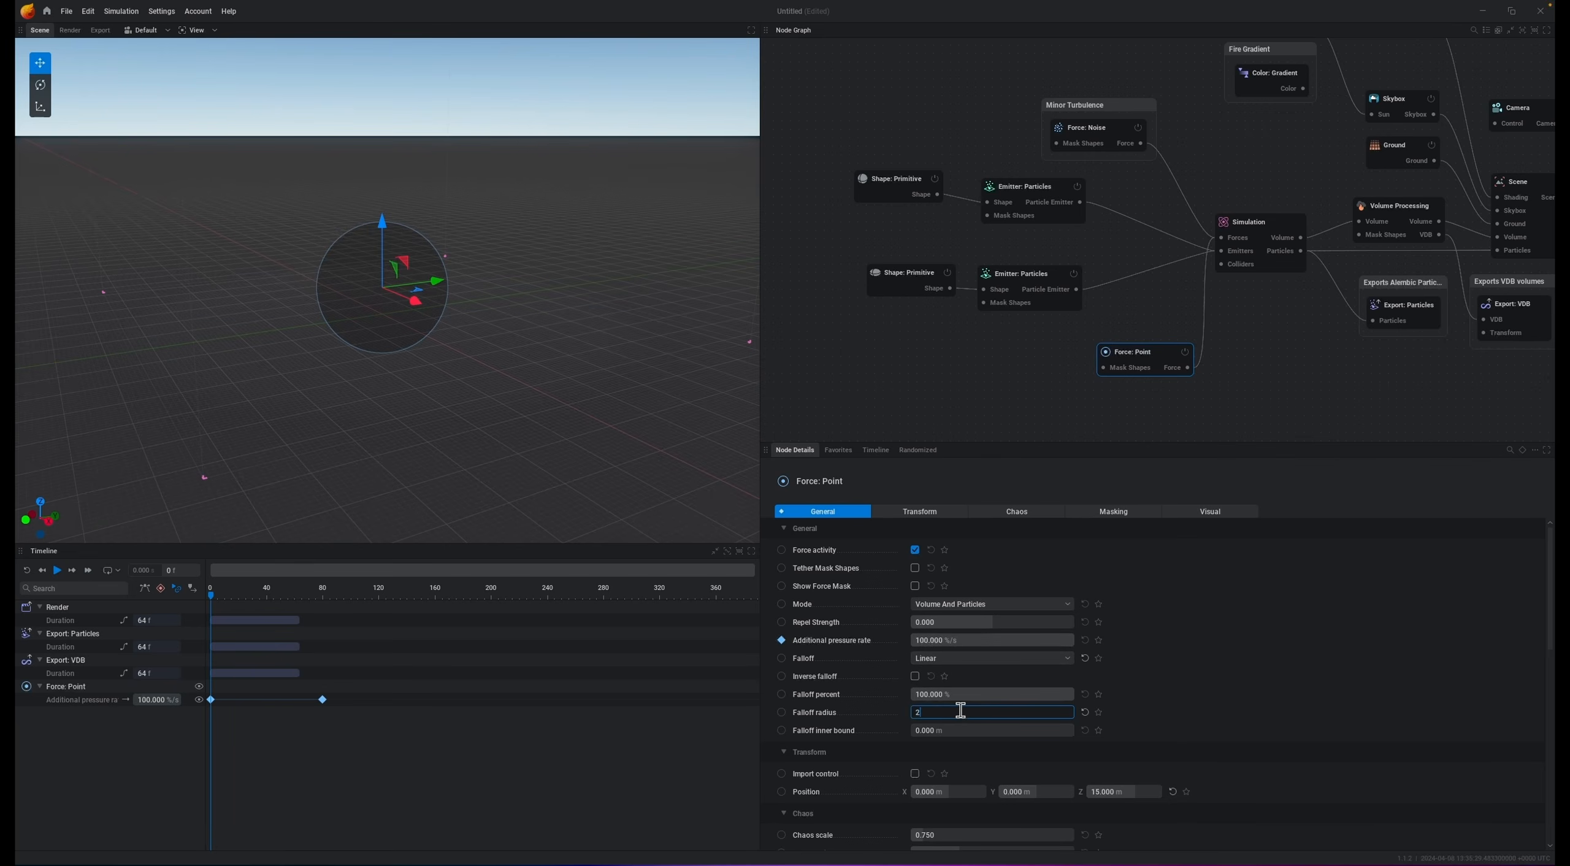
{"action": "type", "text": "5"}
{"action": "key", "text": "Return"}
{"action": "key", "text": "space"}
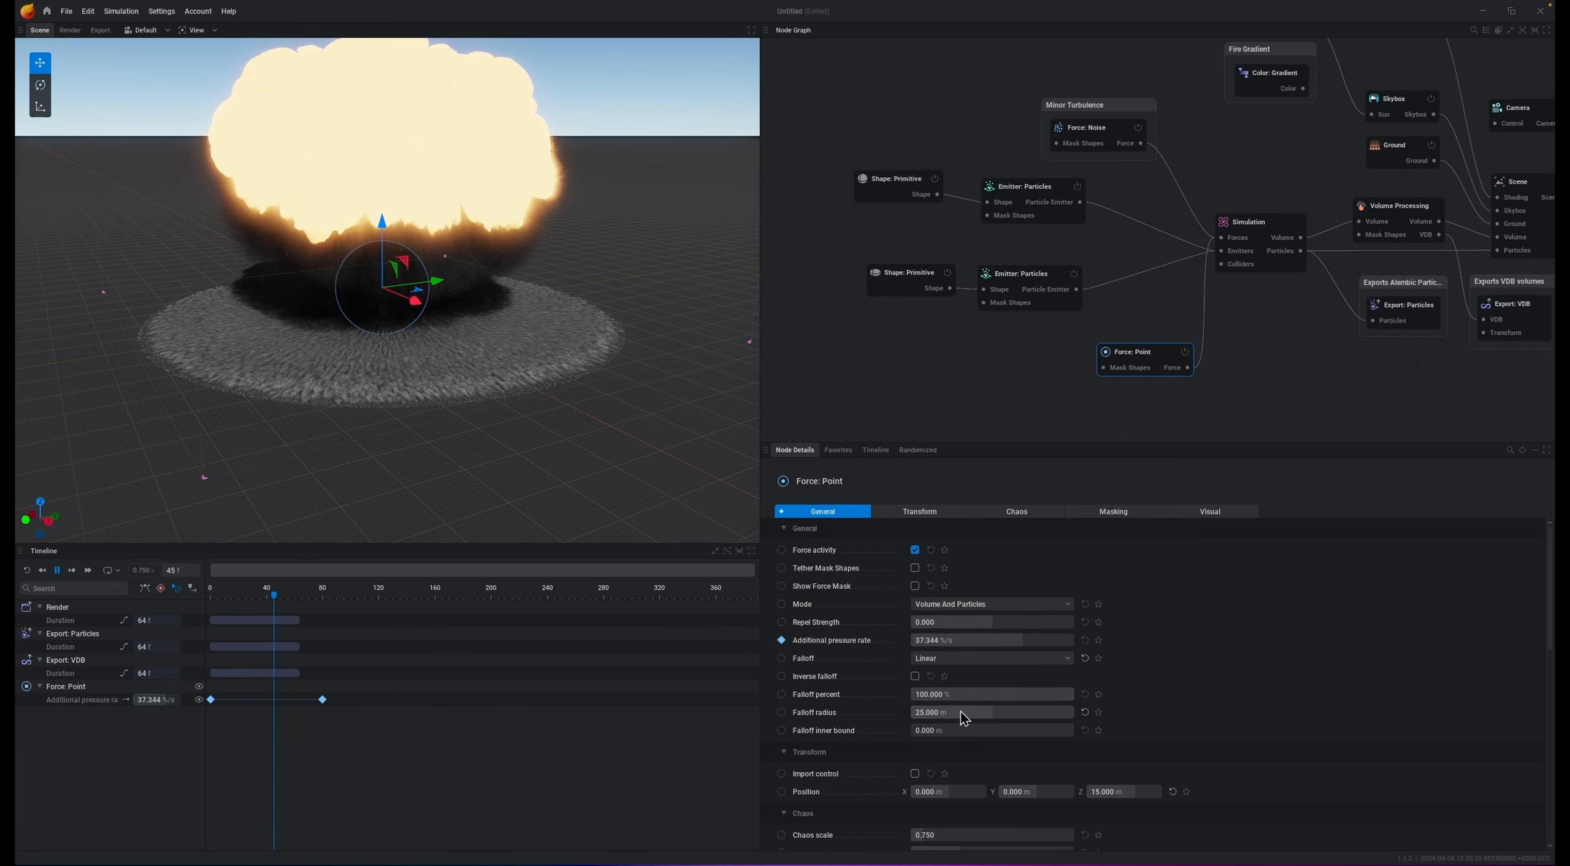
{"action": "scroll", "coordinate": [529, 344], "scroll_direction": "down", "scroll_amount": 3}
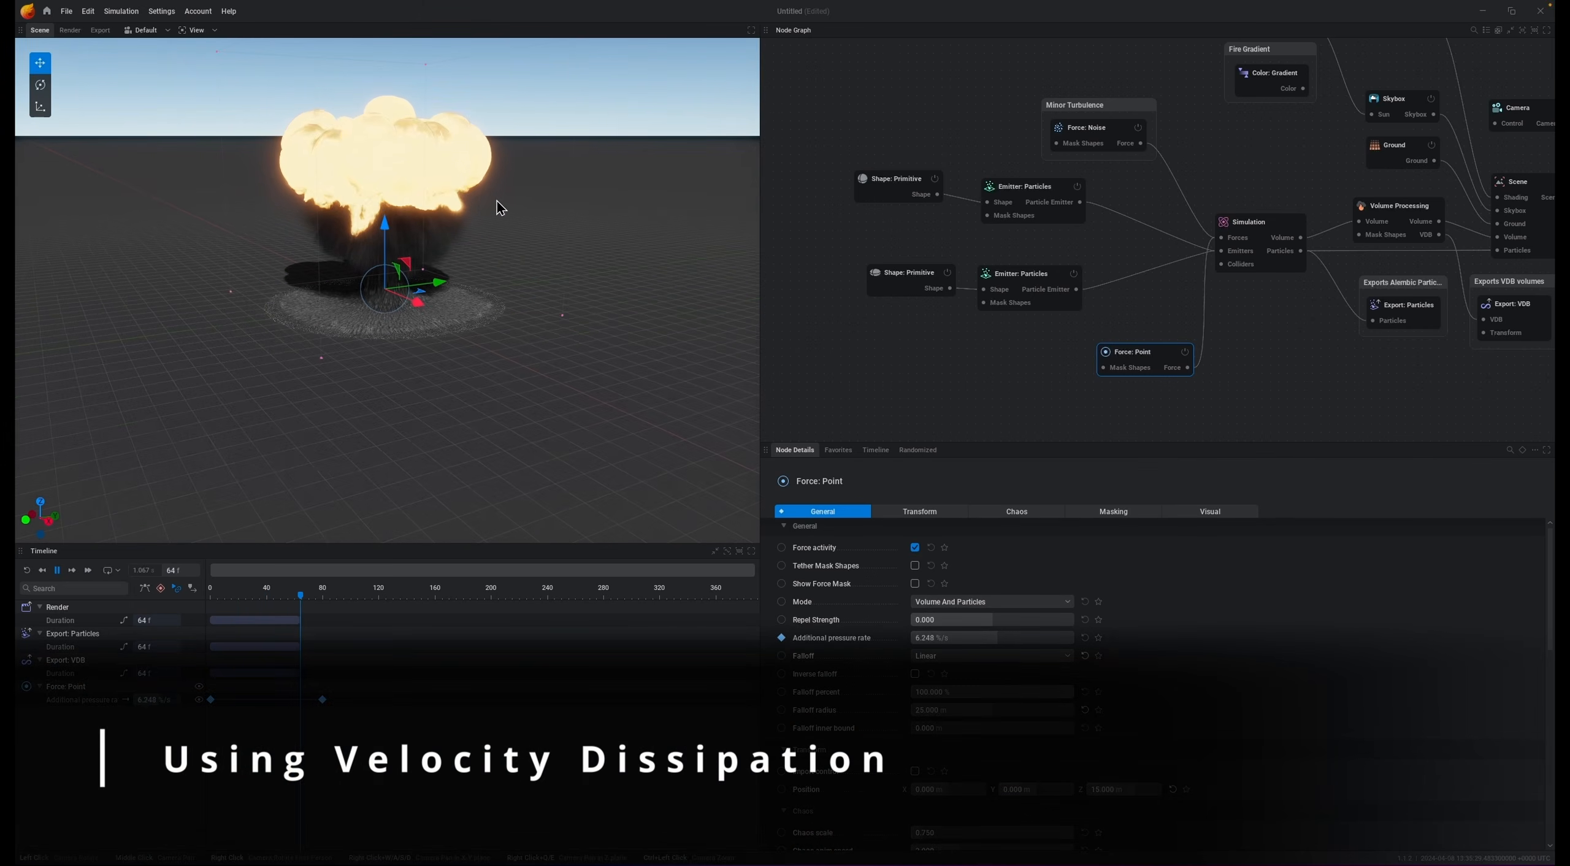
{"action": "scroll", "coordinate": [386, 149], "scroll_direction": "down", "scroll_amount": 4}
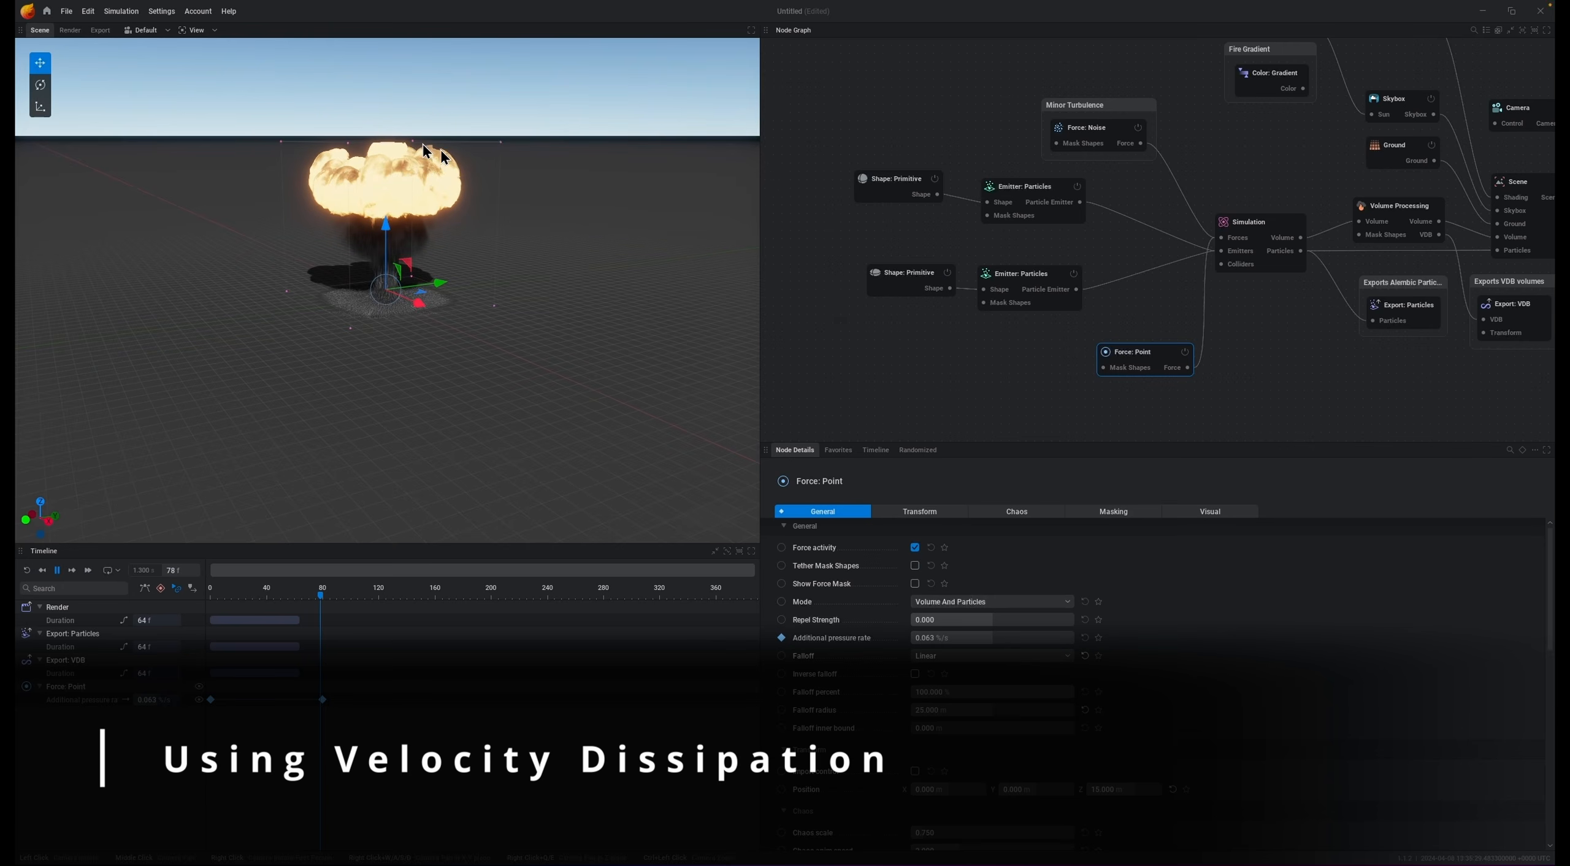
Step: Reset the simulation, open the simulation node's Dissipation settings and play the simulation to preview it
{"action": "key", "text": "space"}
{"action": "key", "text": "r"}
{"action": "scroll", "coordinate": [444, 189], "scroll_direction": "up", "scroll_amount": 4}
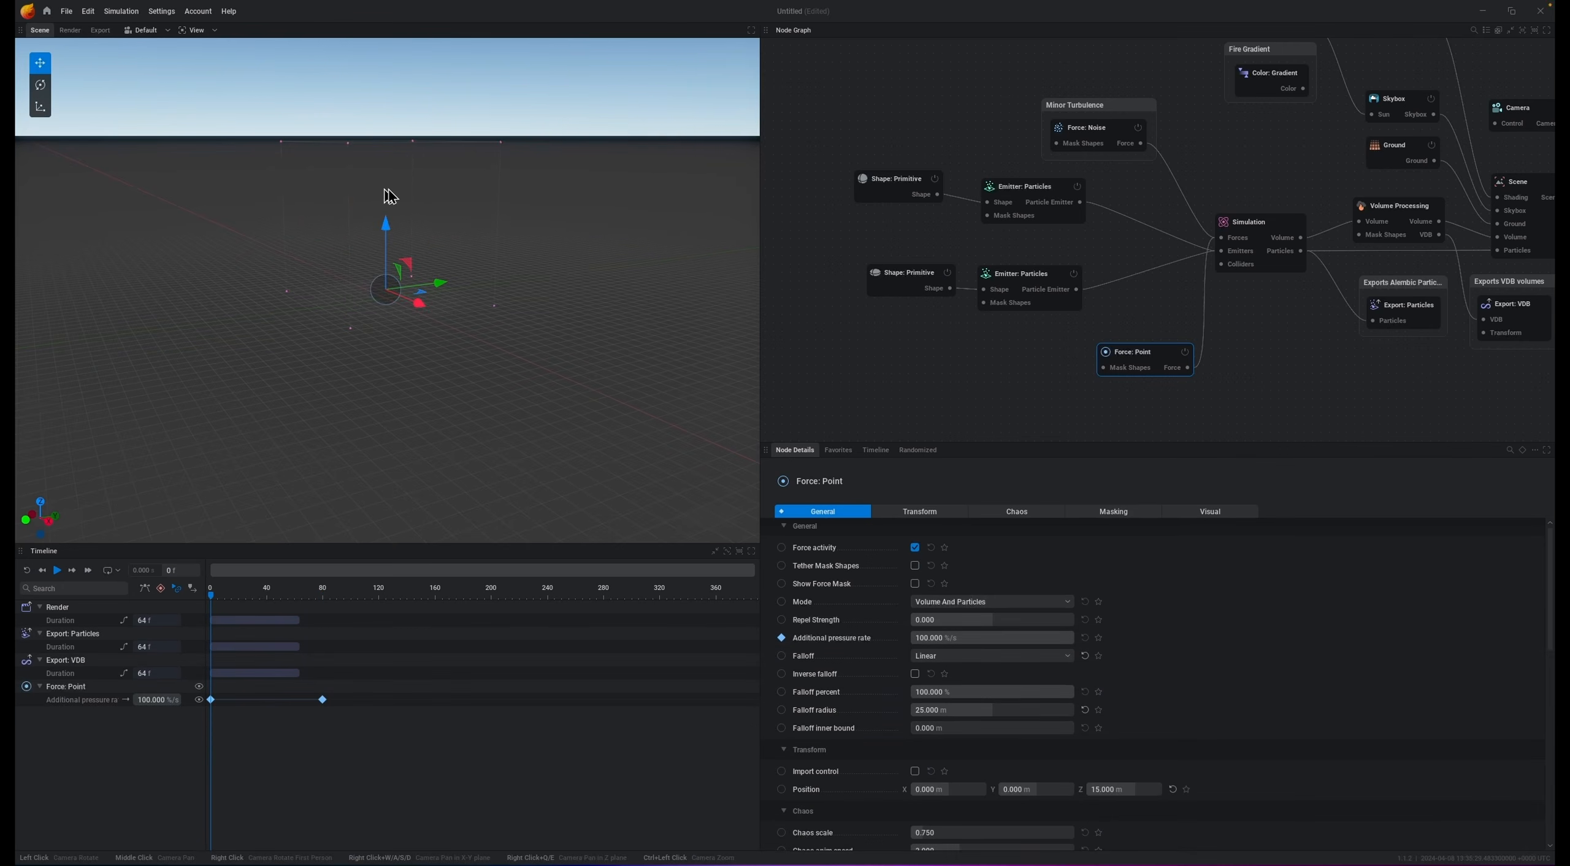
{"action": "middle_click_drag", "start_coordinate": [593, 217], "coordinate": [569, 357]}
{"action": "middle_click_drag", "start_coordinate": [596, 264], "coordinate": [606, 277]}
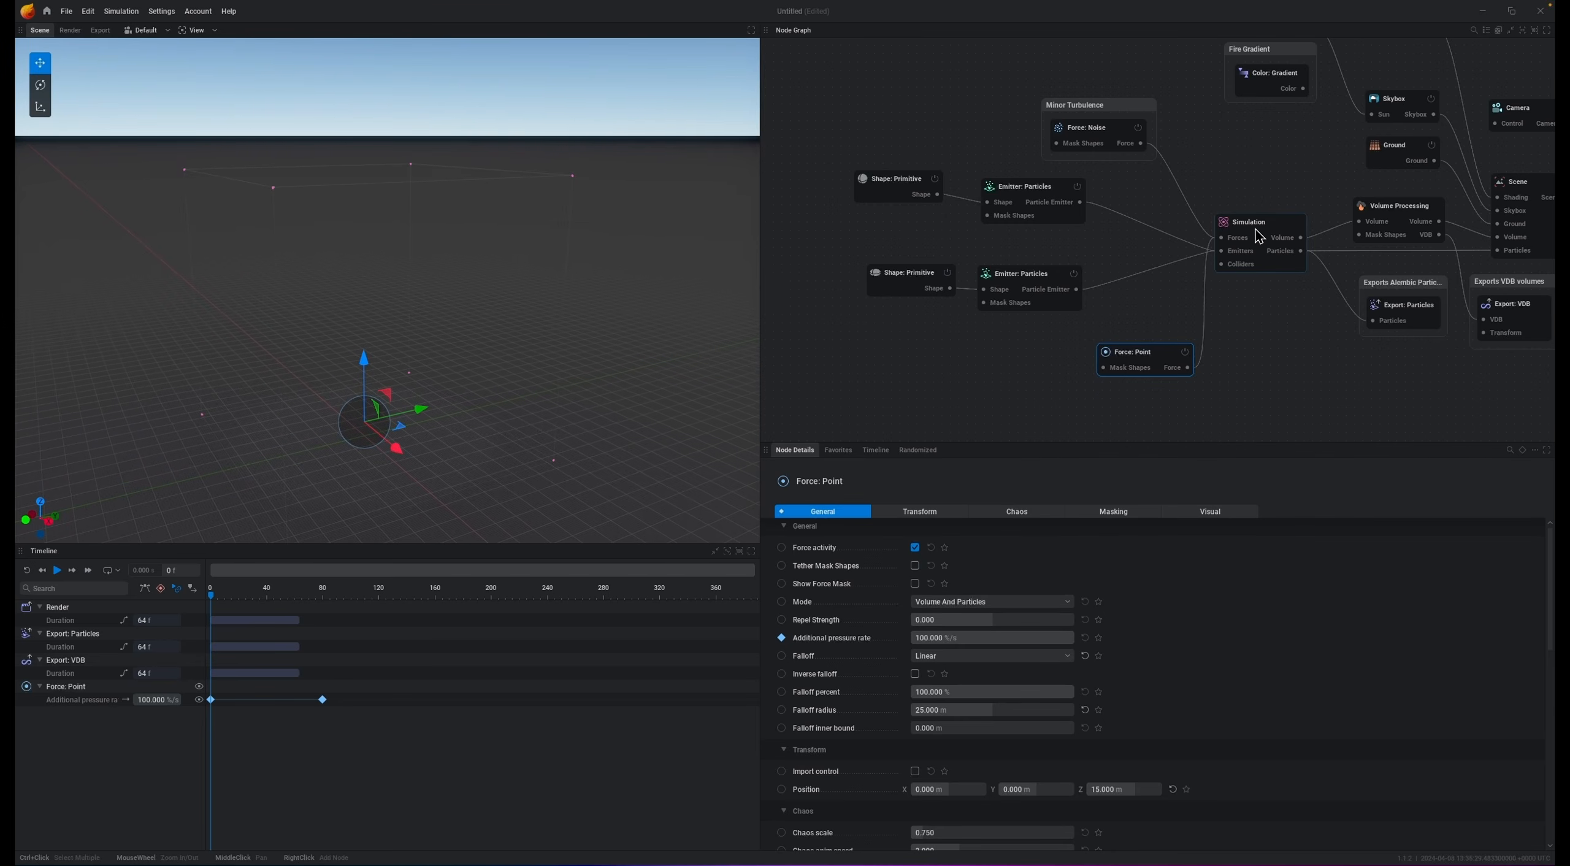
{"action": "left_click", "coordinate": [1263, 237]}
{"action": "left_click", "coordinate": [1244, 512]}
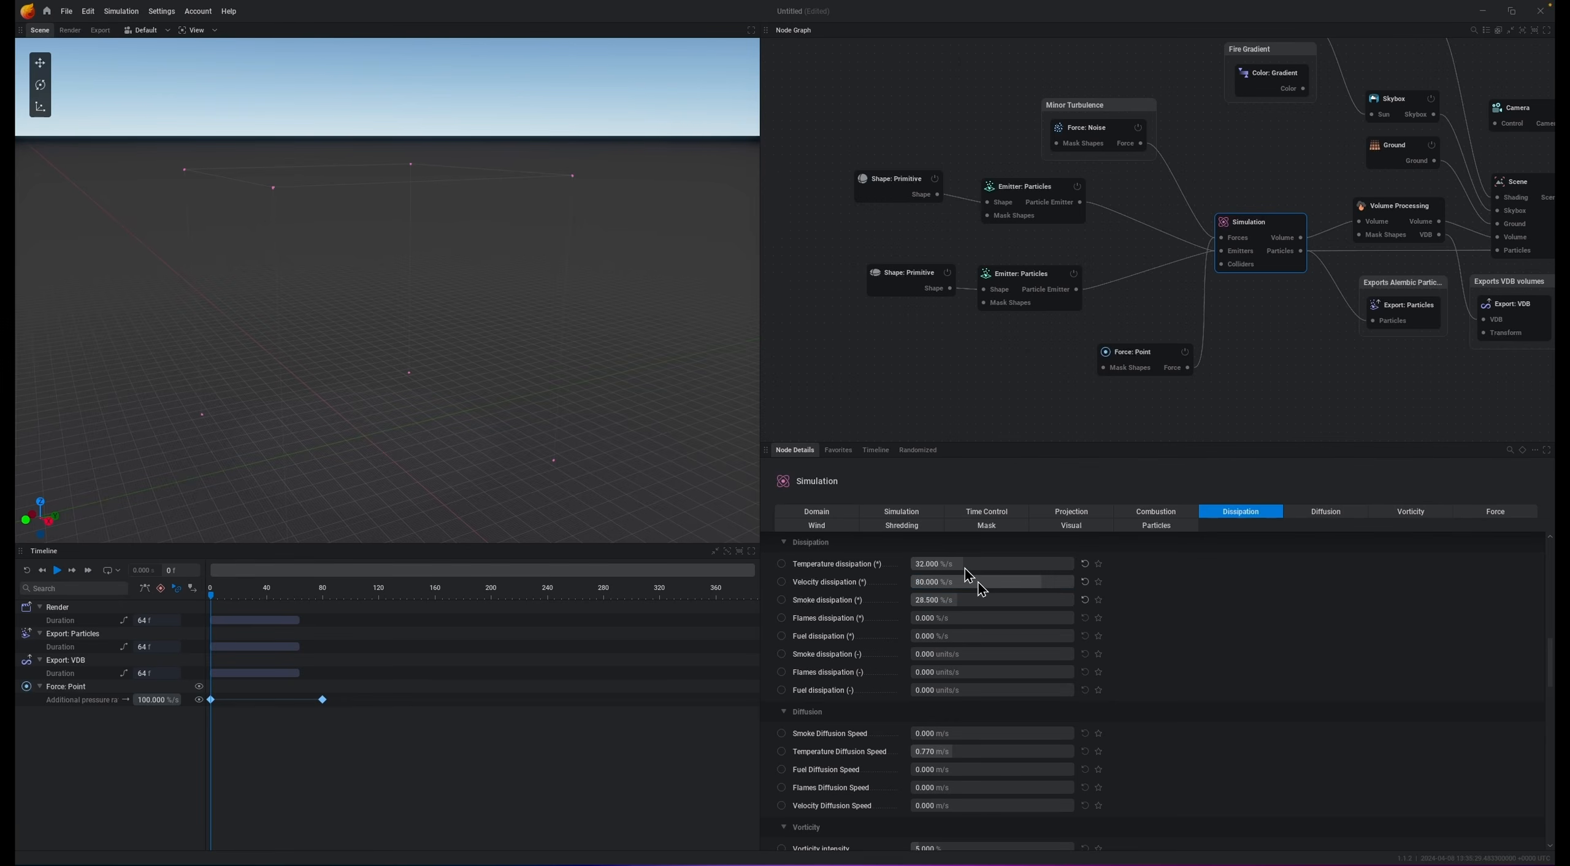
{"action": "key", "text": "space"}
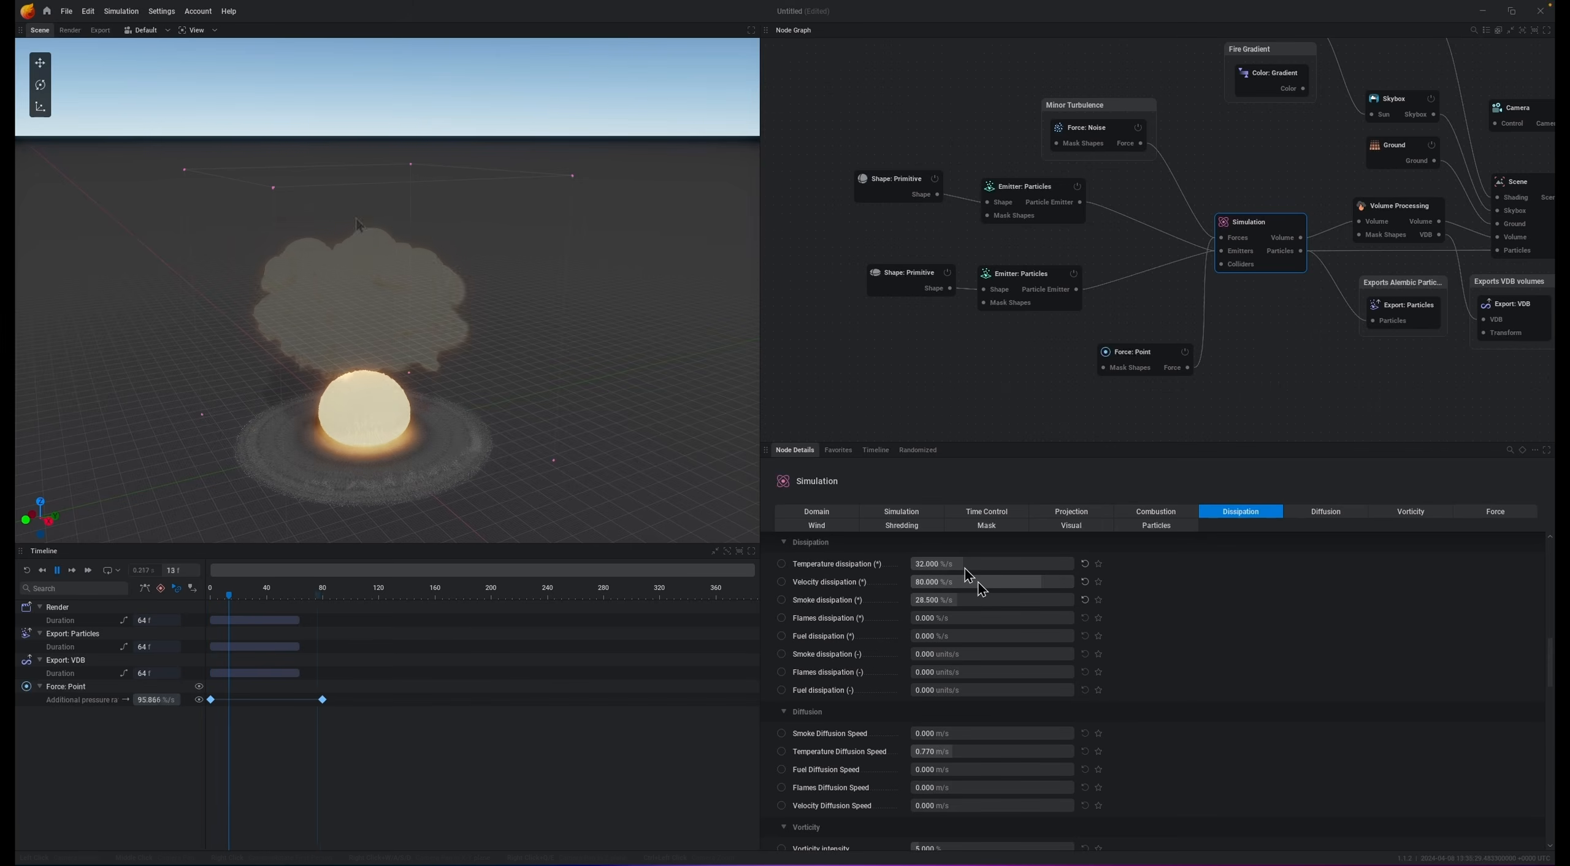
{"action": "key", "text": "space"}
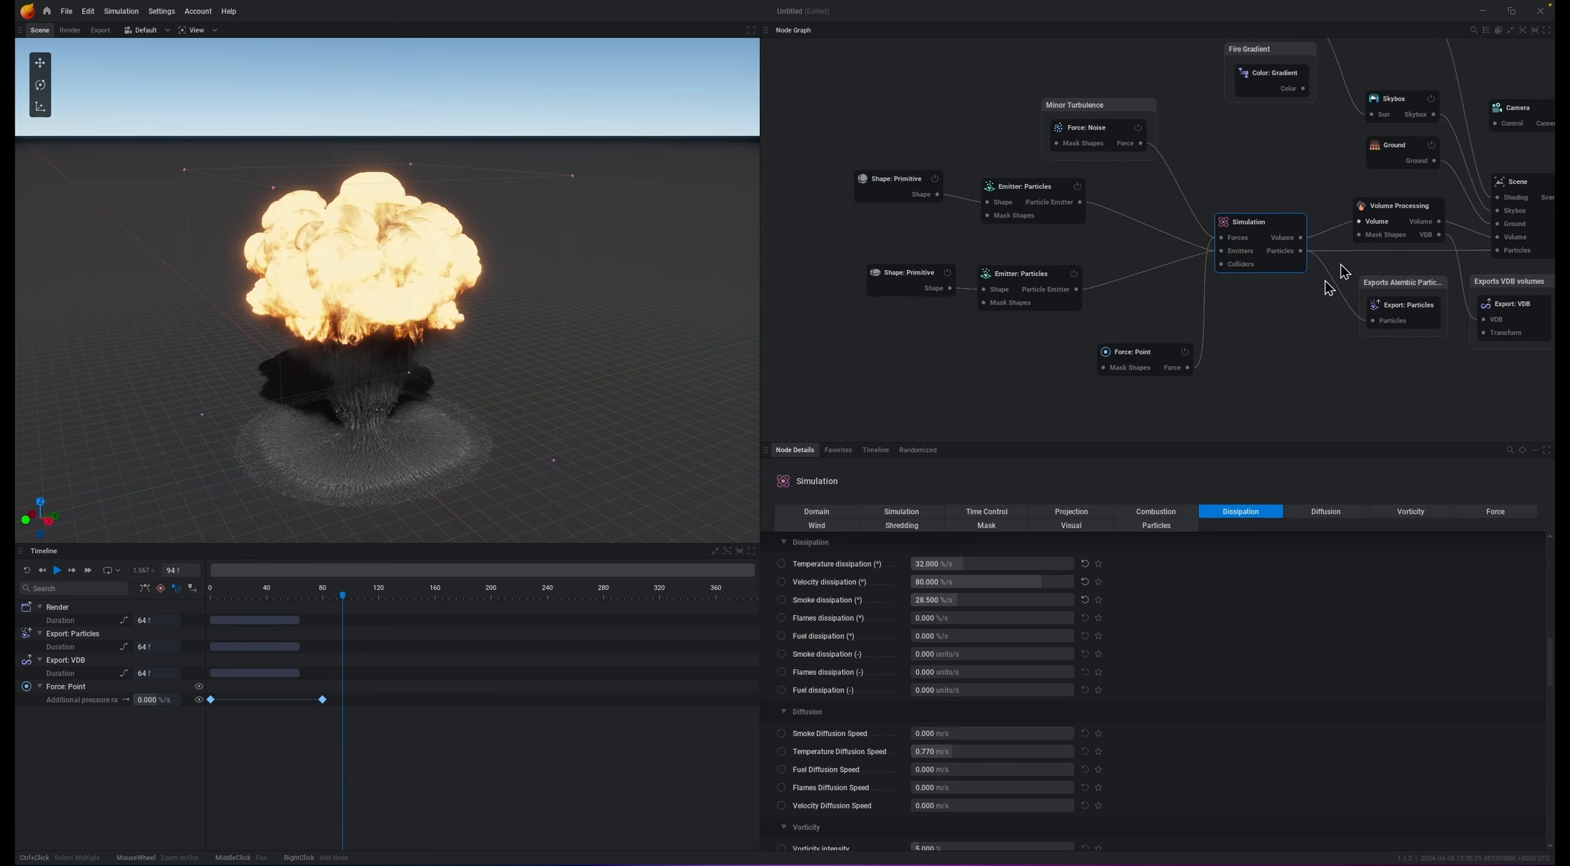
Step: Enable the simulation's advanced combustion parameters and replay the simulation from the start
{"action": "left_click", "coordinate": [1137, 513]}
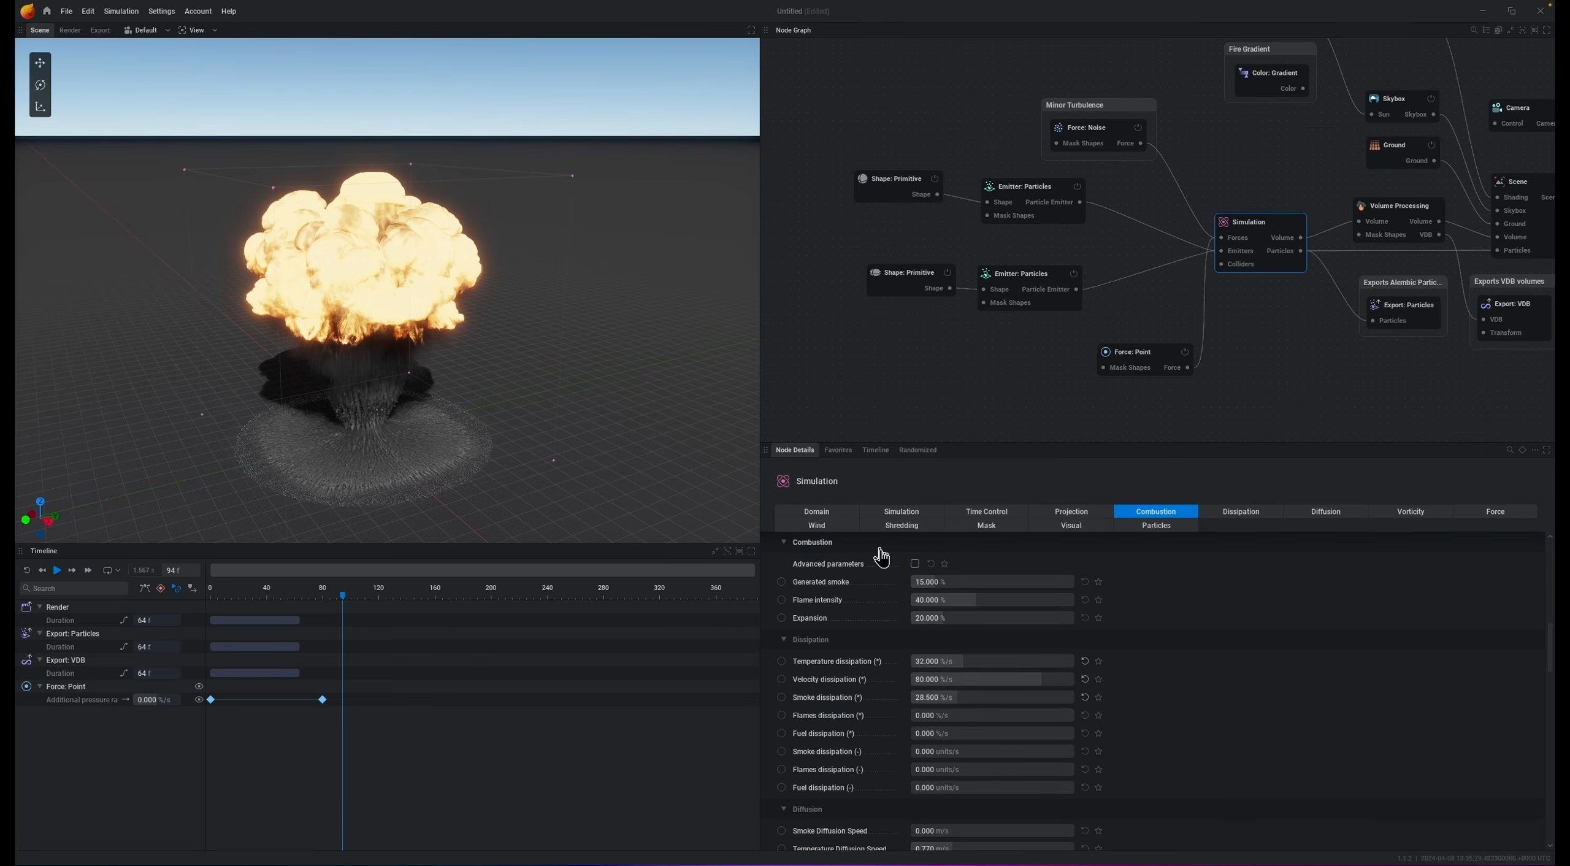
{"action": "left_click", "coordinate": [916, 563]}
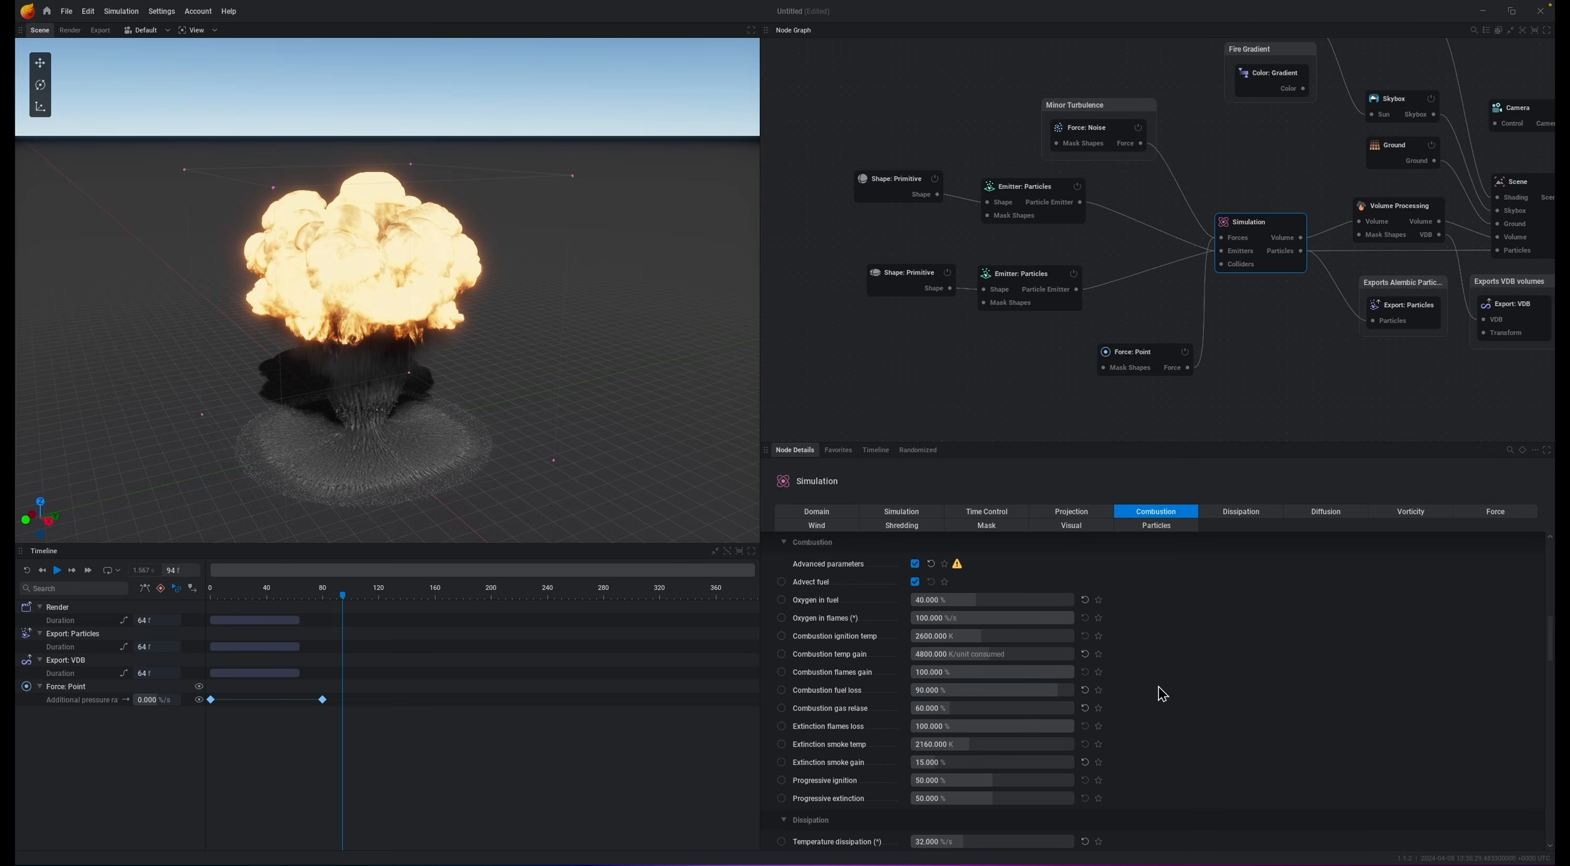
{"action": "key", "text": "r"}
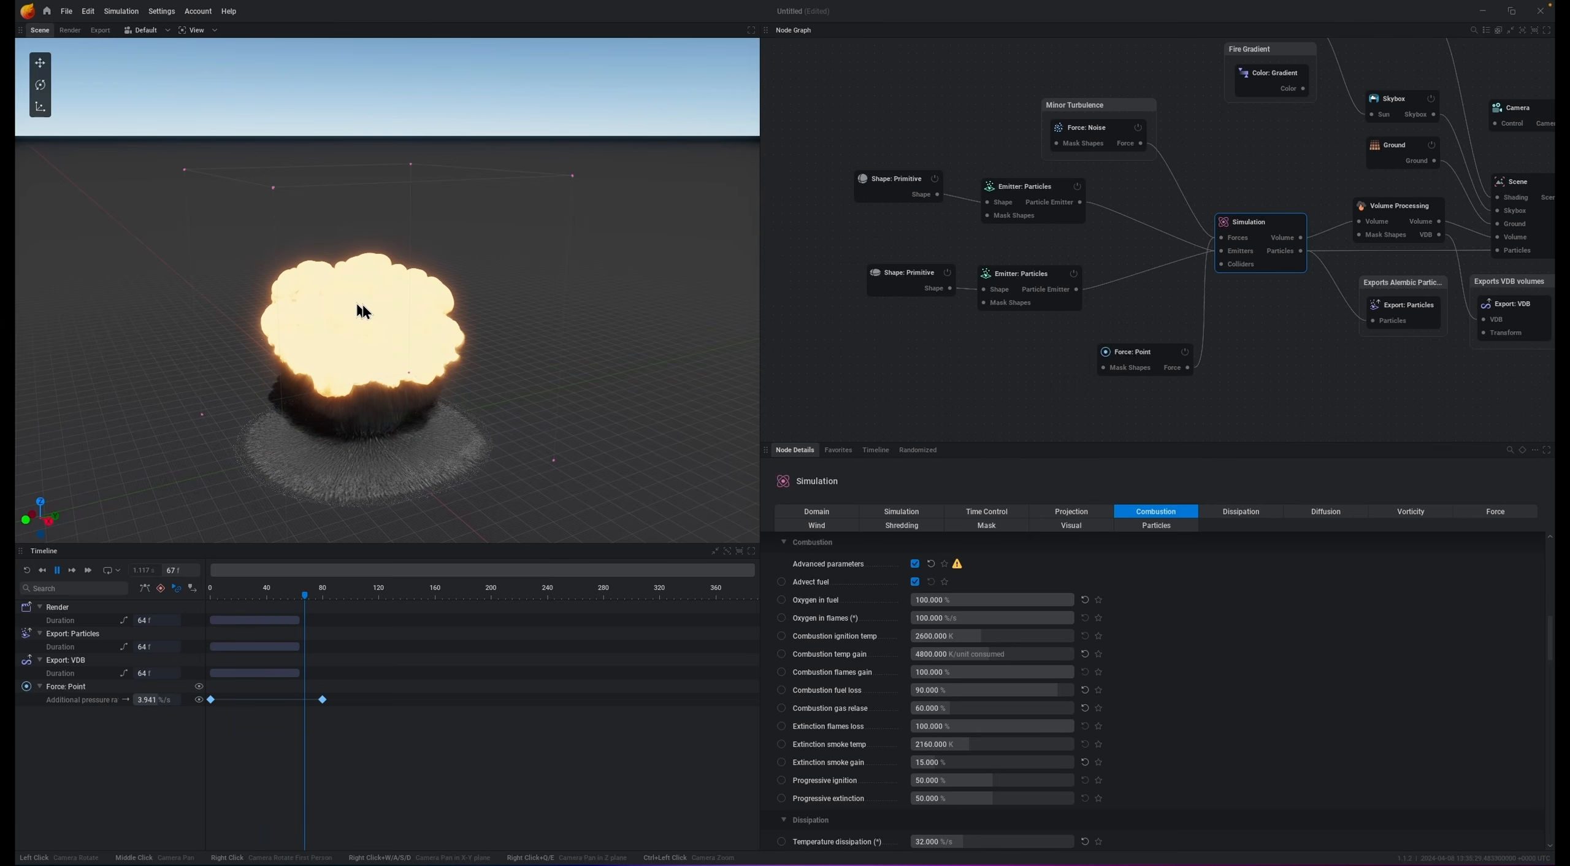
{"action": "key", "text": "space"}
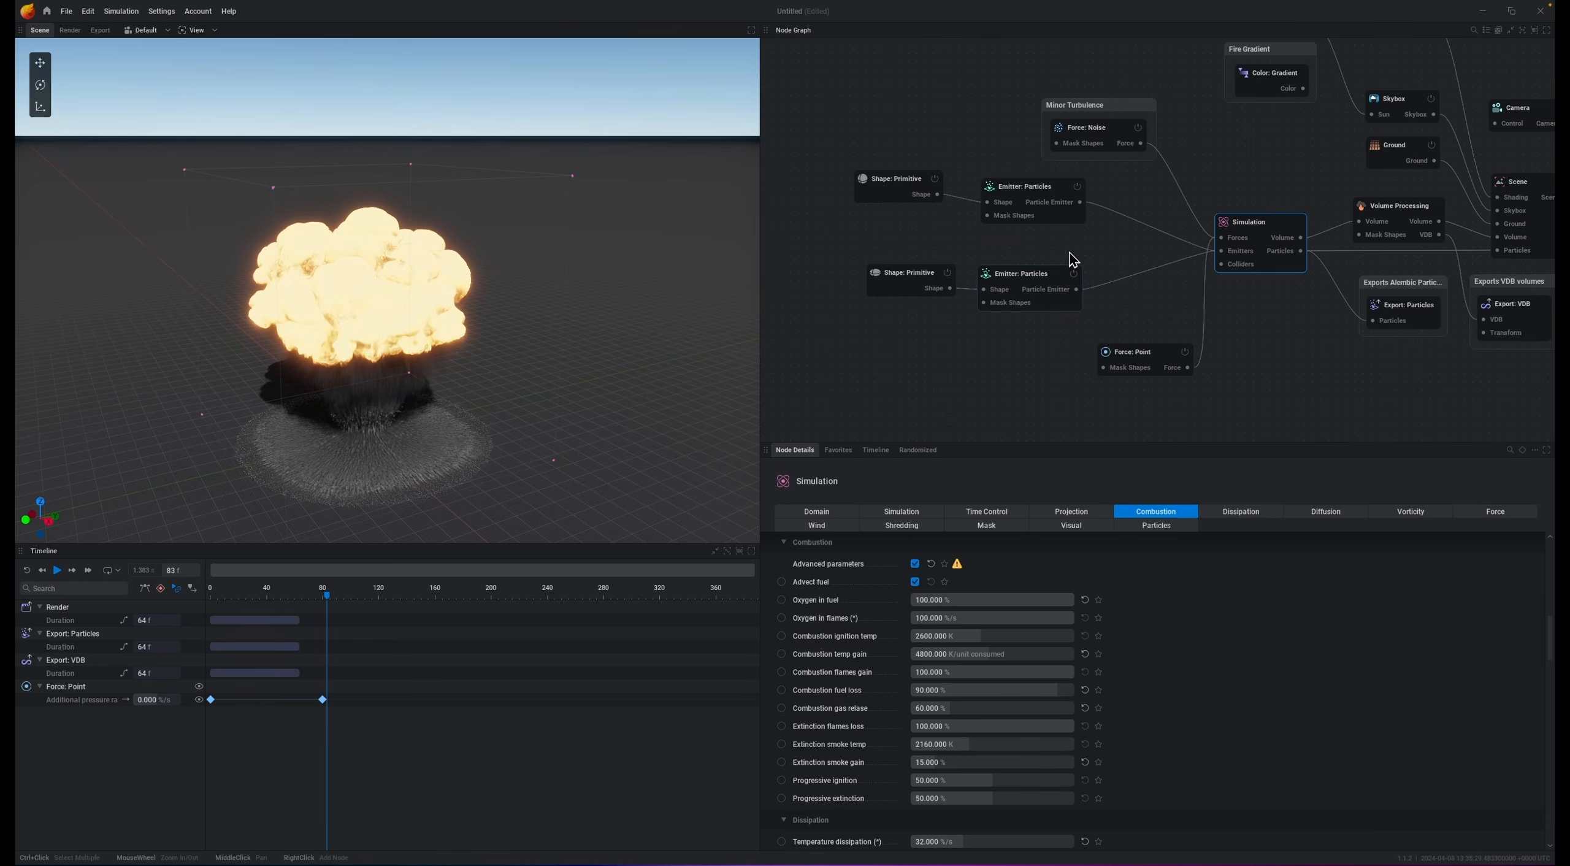
Step: Set the upper particle emitter's injected flames to 20 % and play the simulation
{"action": "left_click", "coordinate": [1033, 192]}
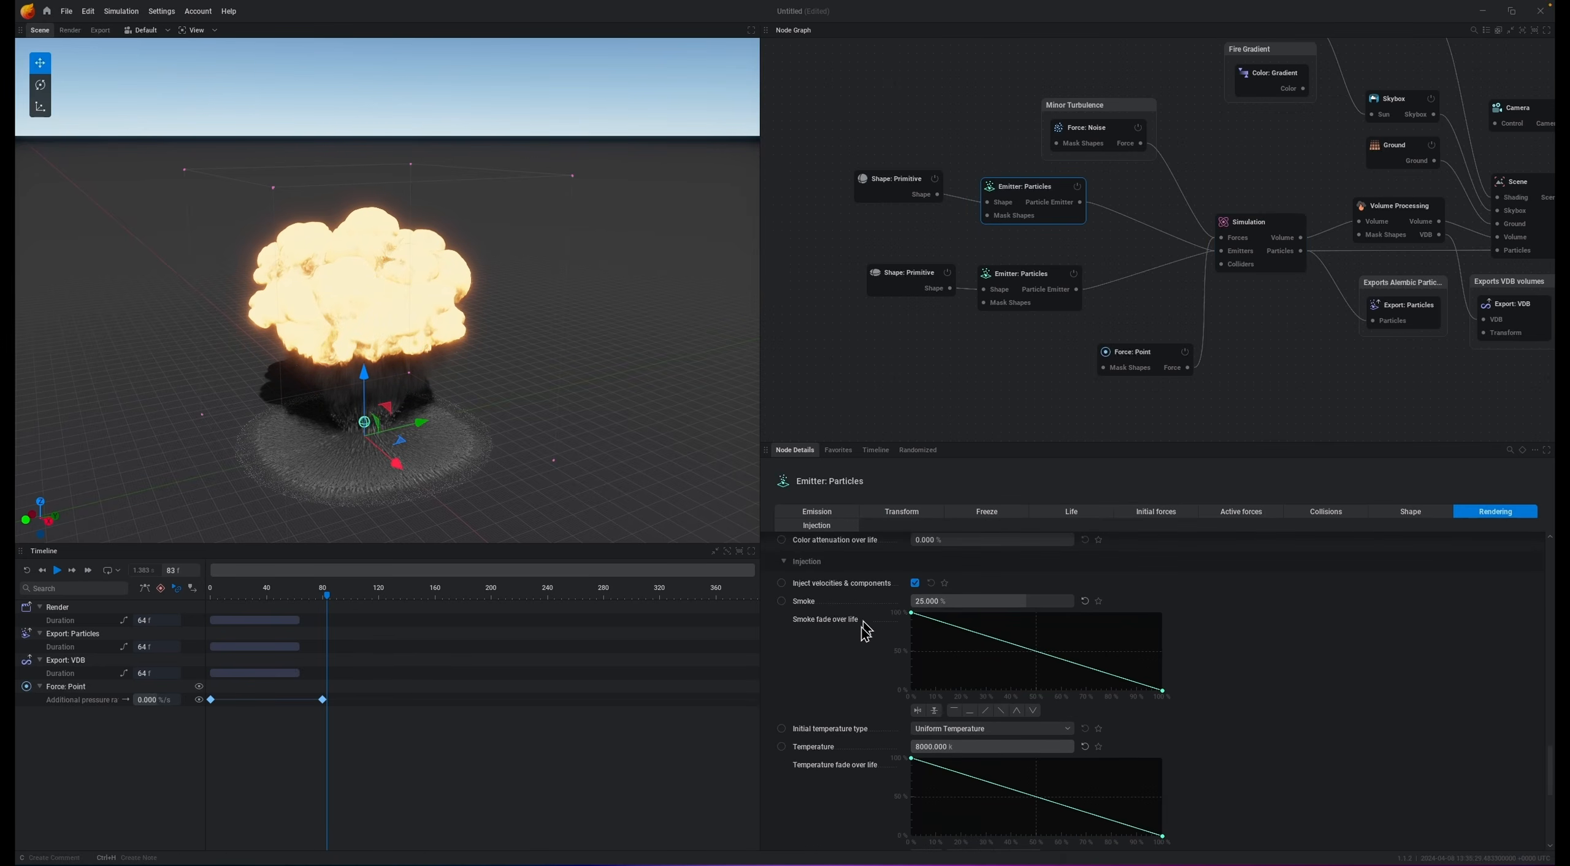
{"action": "scroll", "coordinate": [863, 681], "scroll_direction": "down", "scroll_amount": 5}
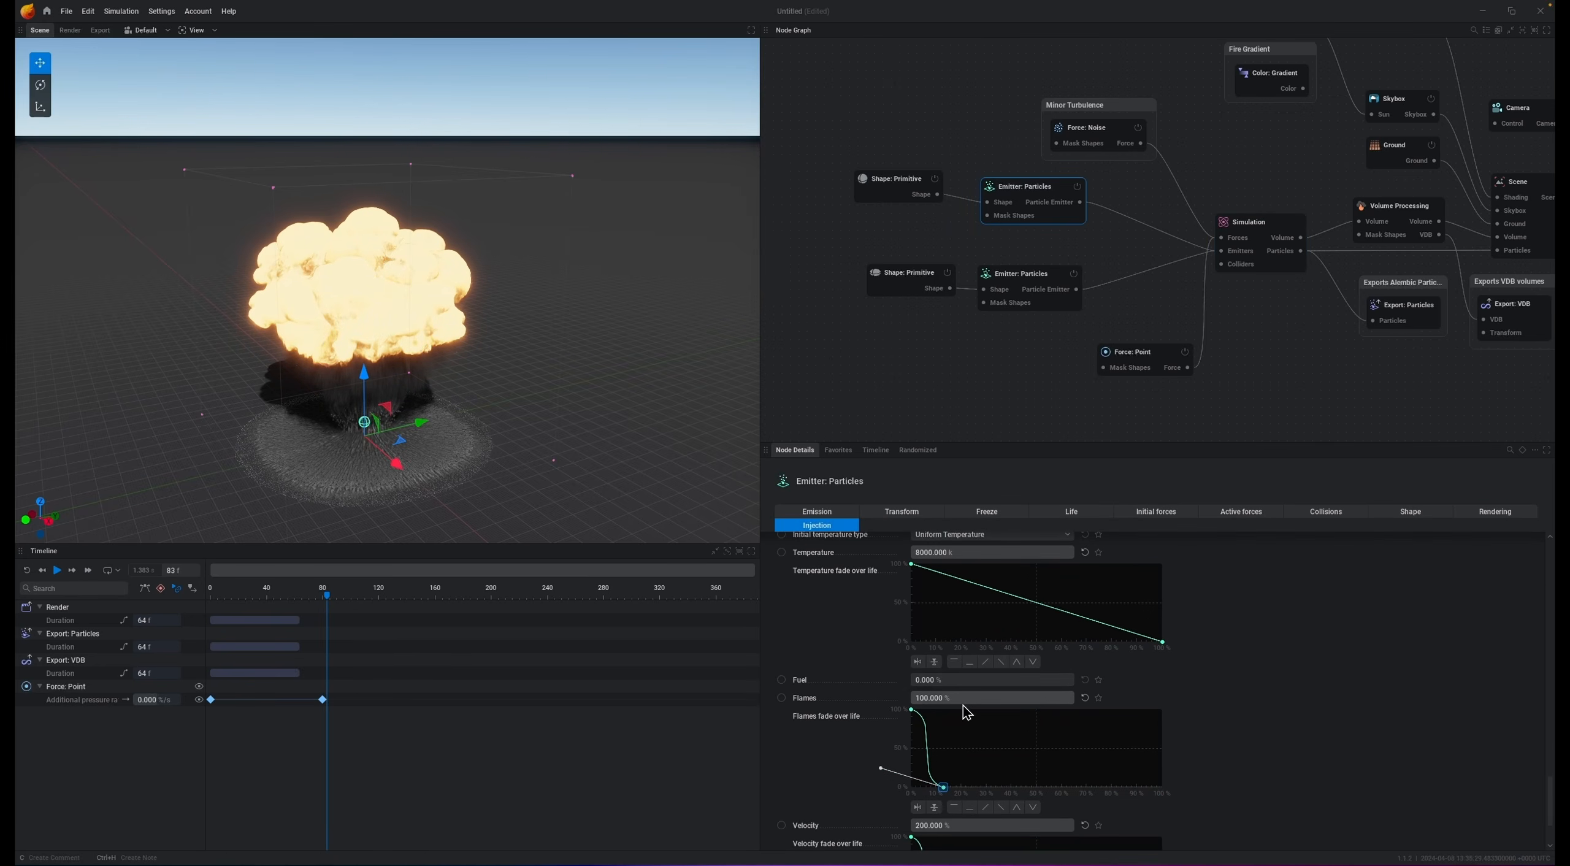
{"action": "left_click", "coordinate": [968, 698]}
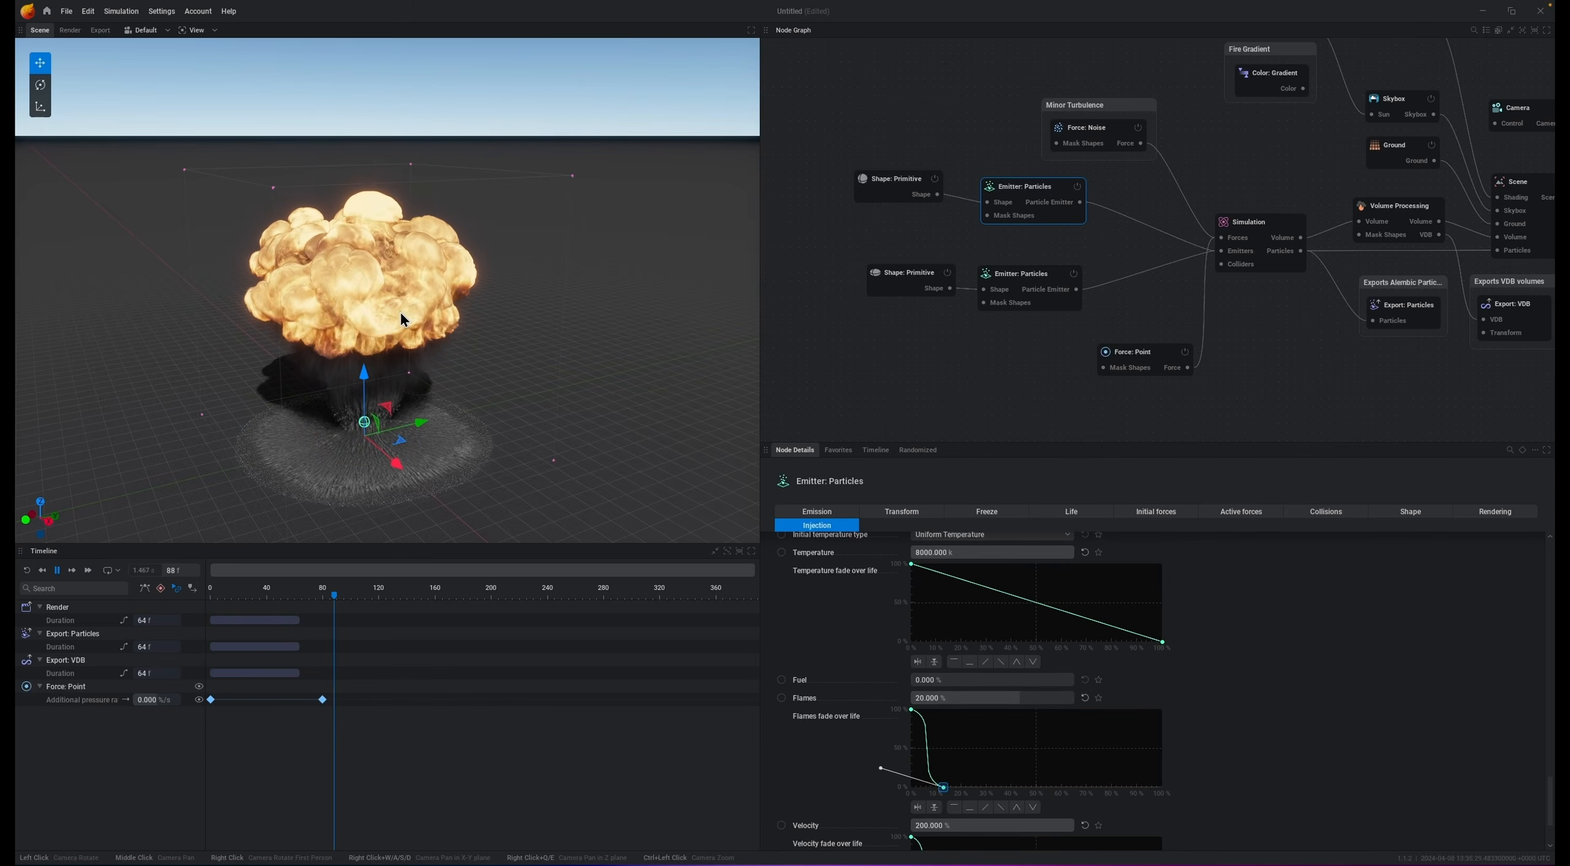
{"action": "key", "text": "space"}
{"action": "scroll", "coordinate": [925, 595], "scroll_direction": "down", "scroll_amount": 10}
{"action": "scroll", "coordinate": [876, 619], "scroll_direction": "up", "scroll_amount": 4}
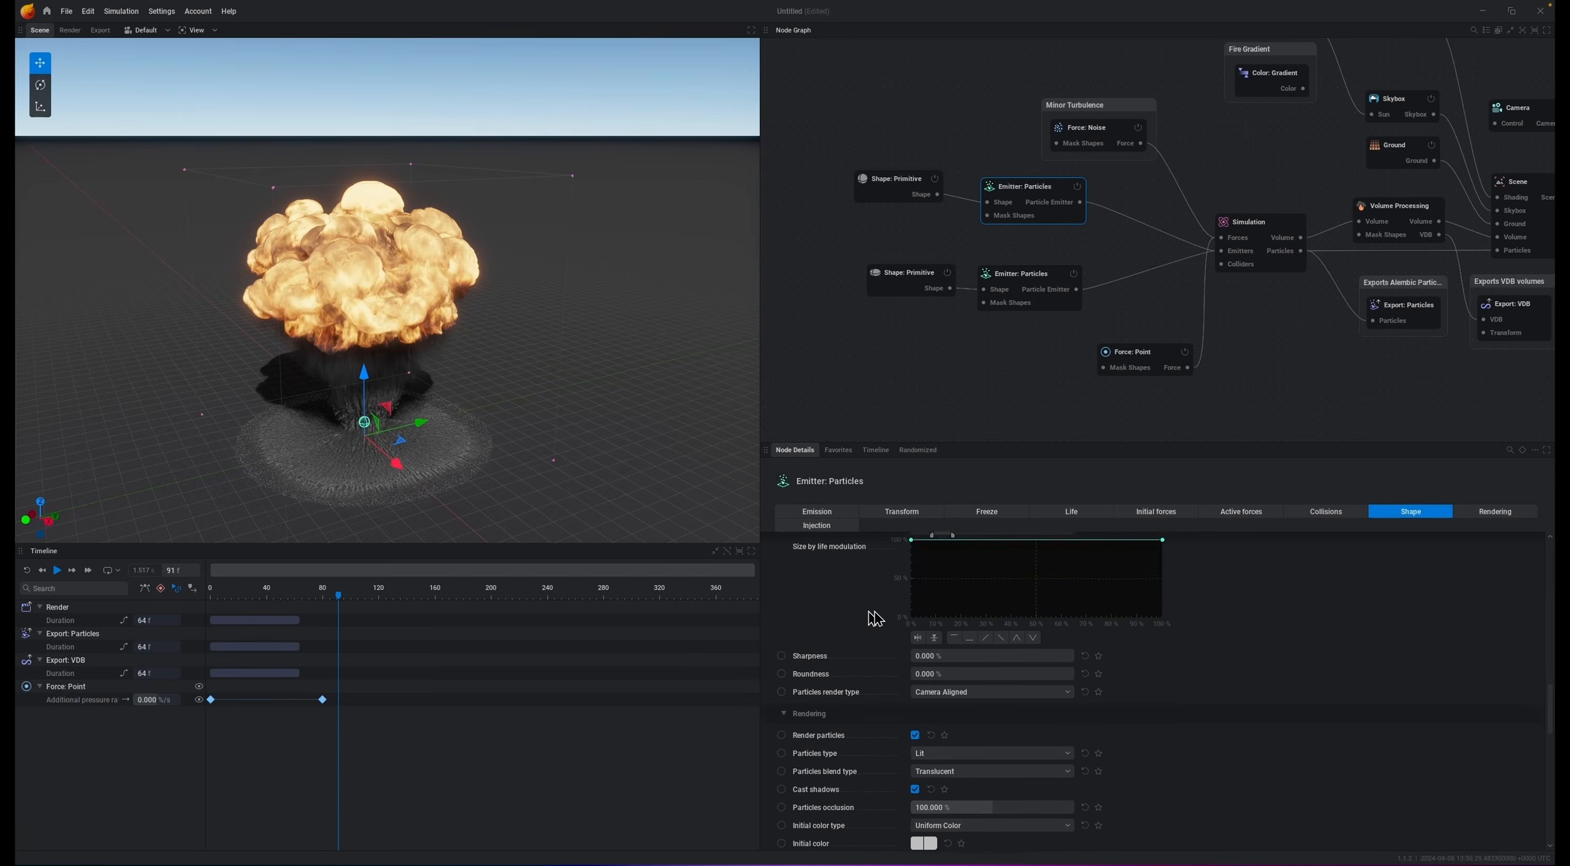
Step: Open the upper emitter's Life settings and play the simulation to check the result
{"action": "left_click", "coordinate": [1086, 514]}
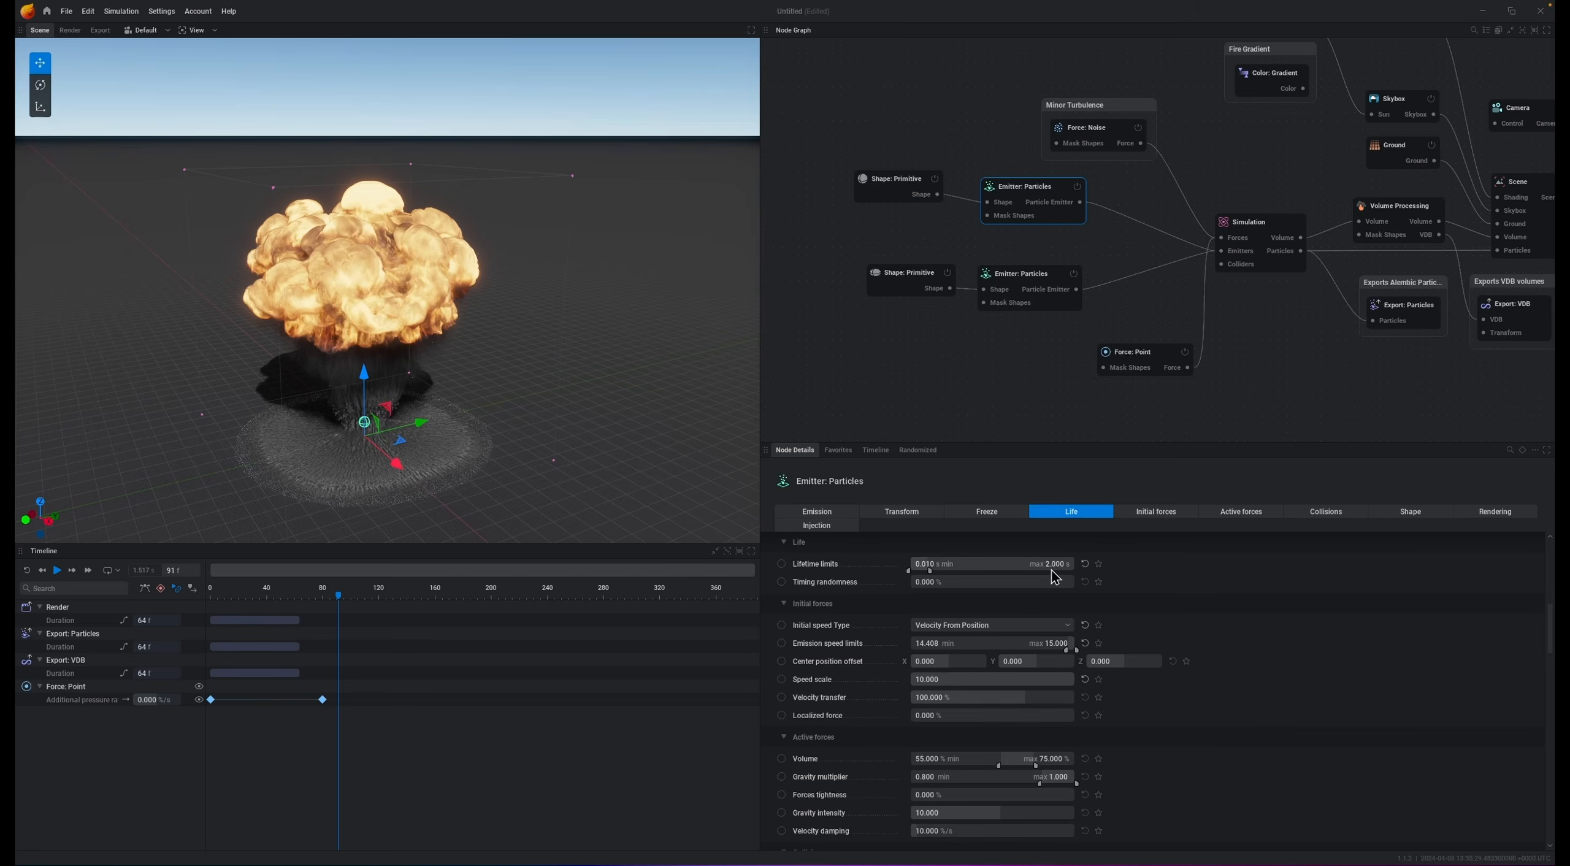
{"action": "key", "text": "space"}
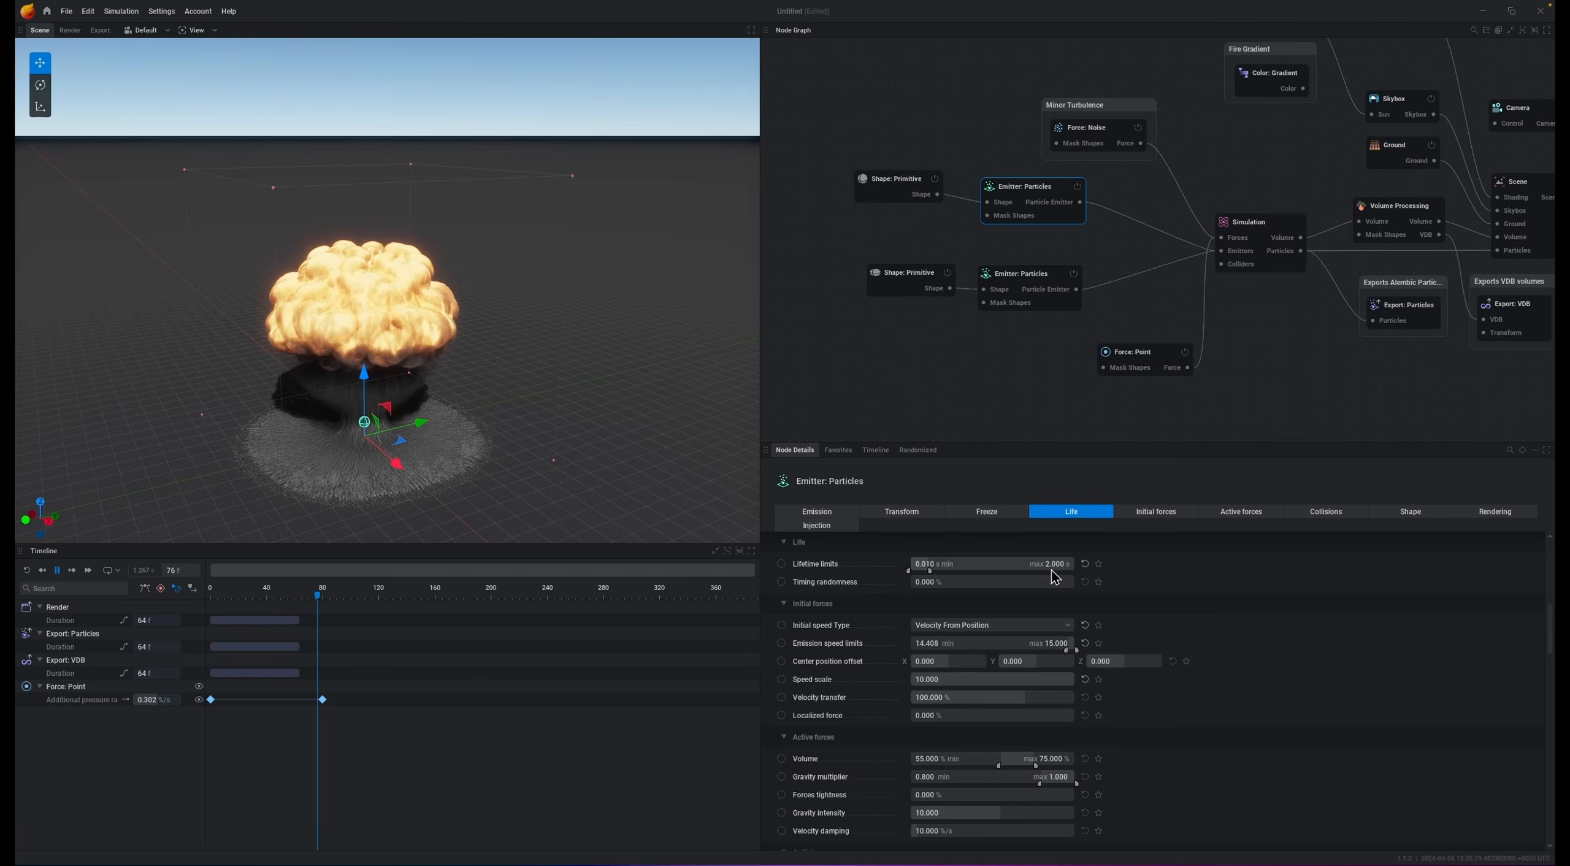
{"action": "key", "text": "space"}
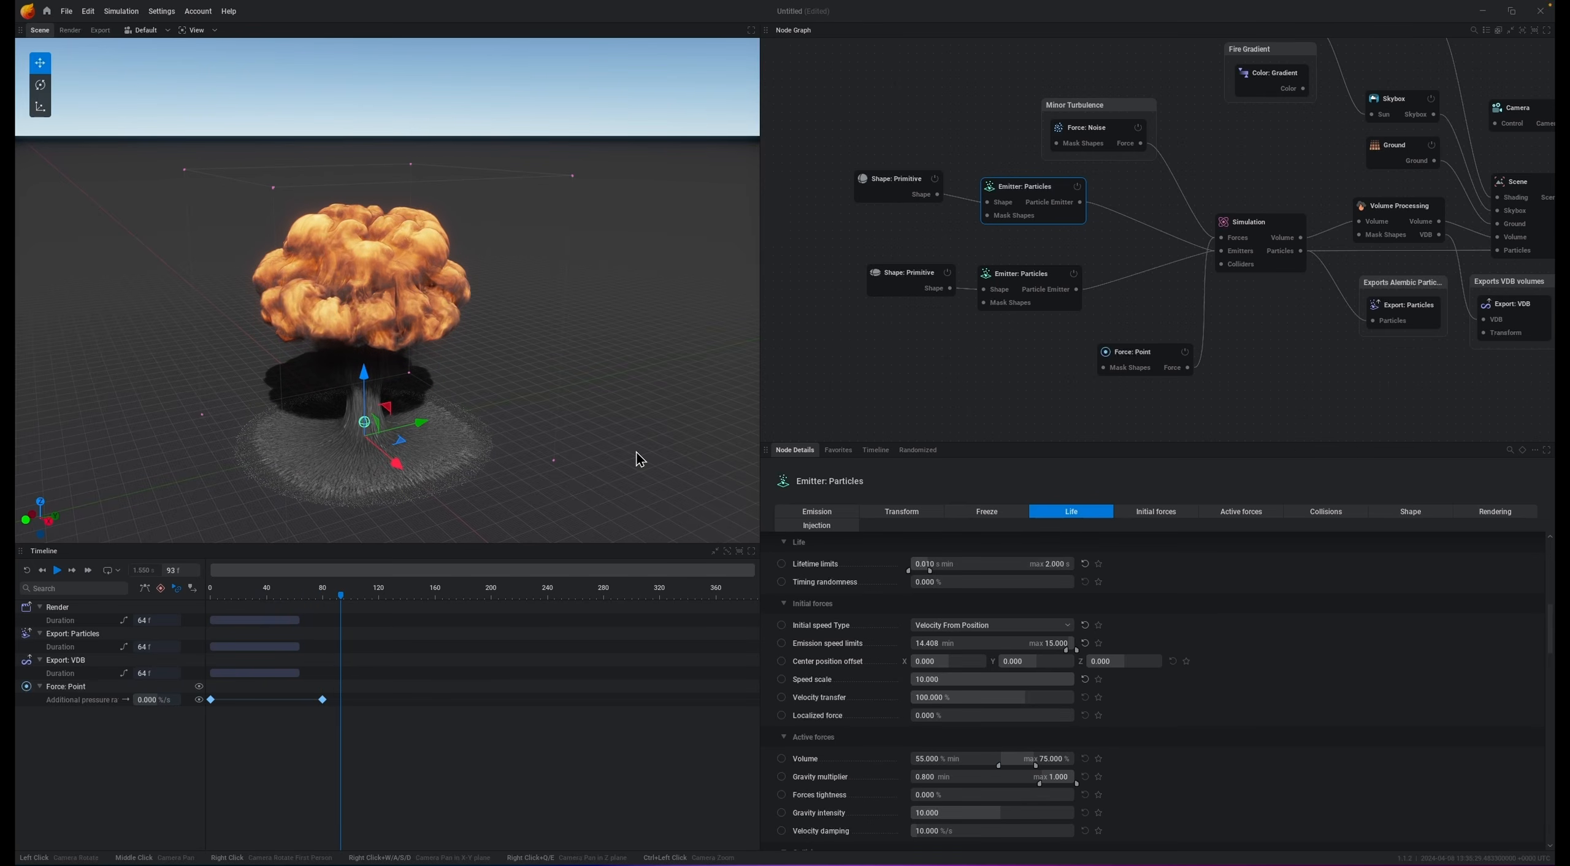
Step: Inspect the ground-dust burst up close in the viewport while replaying the simulation
{"action": "left_click_drag", "start_coordinate": [430, 307], "coordinate": [614, 439]}
{"action": "middle_click_drag", "start_coordinate": [368, 319], "coordinate": [388, 298]}
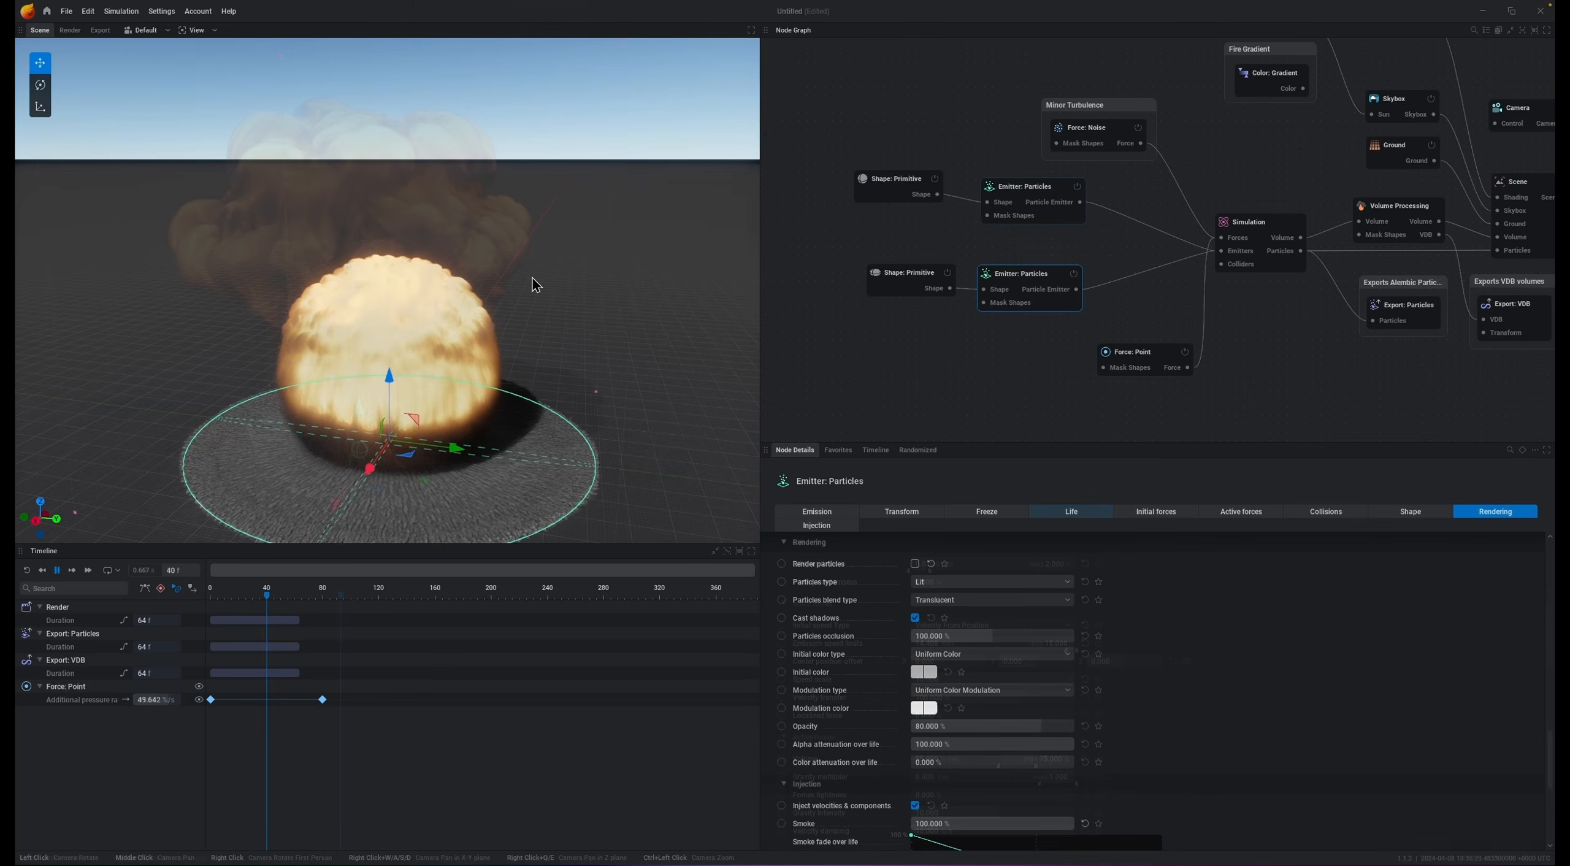
{"action": "key", "text": "space"}
{"action": "middle_click_drag", "start_coordinate": [447, 447], "coordinate": [418, 405]}
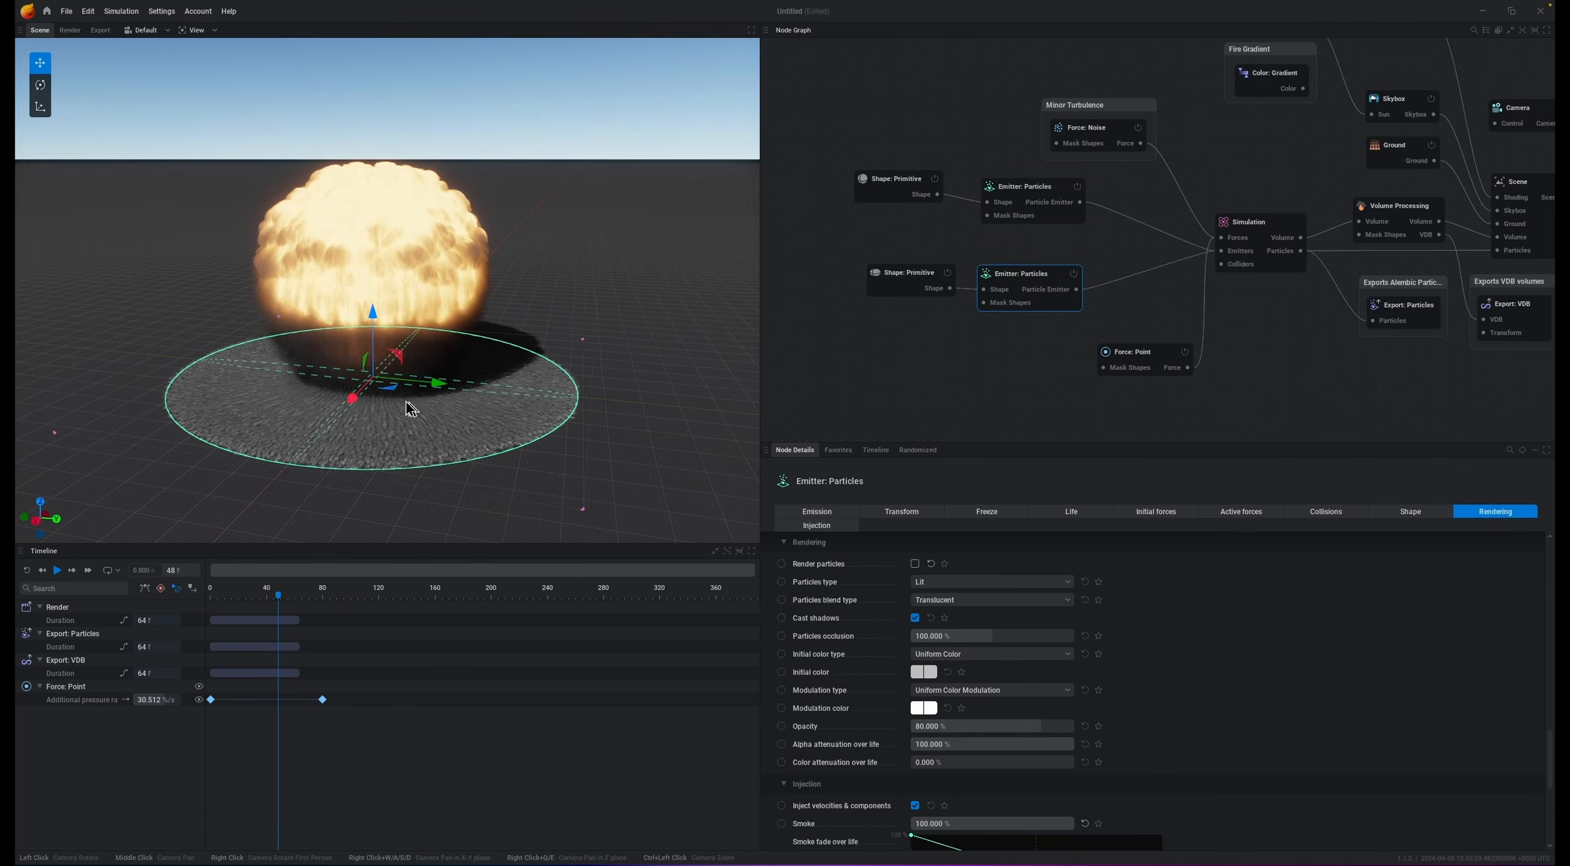
{"action": "scroll", "coordinate": [403, 401], "scroll_direction": "up", "scroll_amount": 4}
{"action": "left_click_drag", "start_coordinate": [507, 429], "coordinate": [526, 393]}
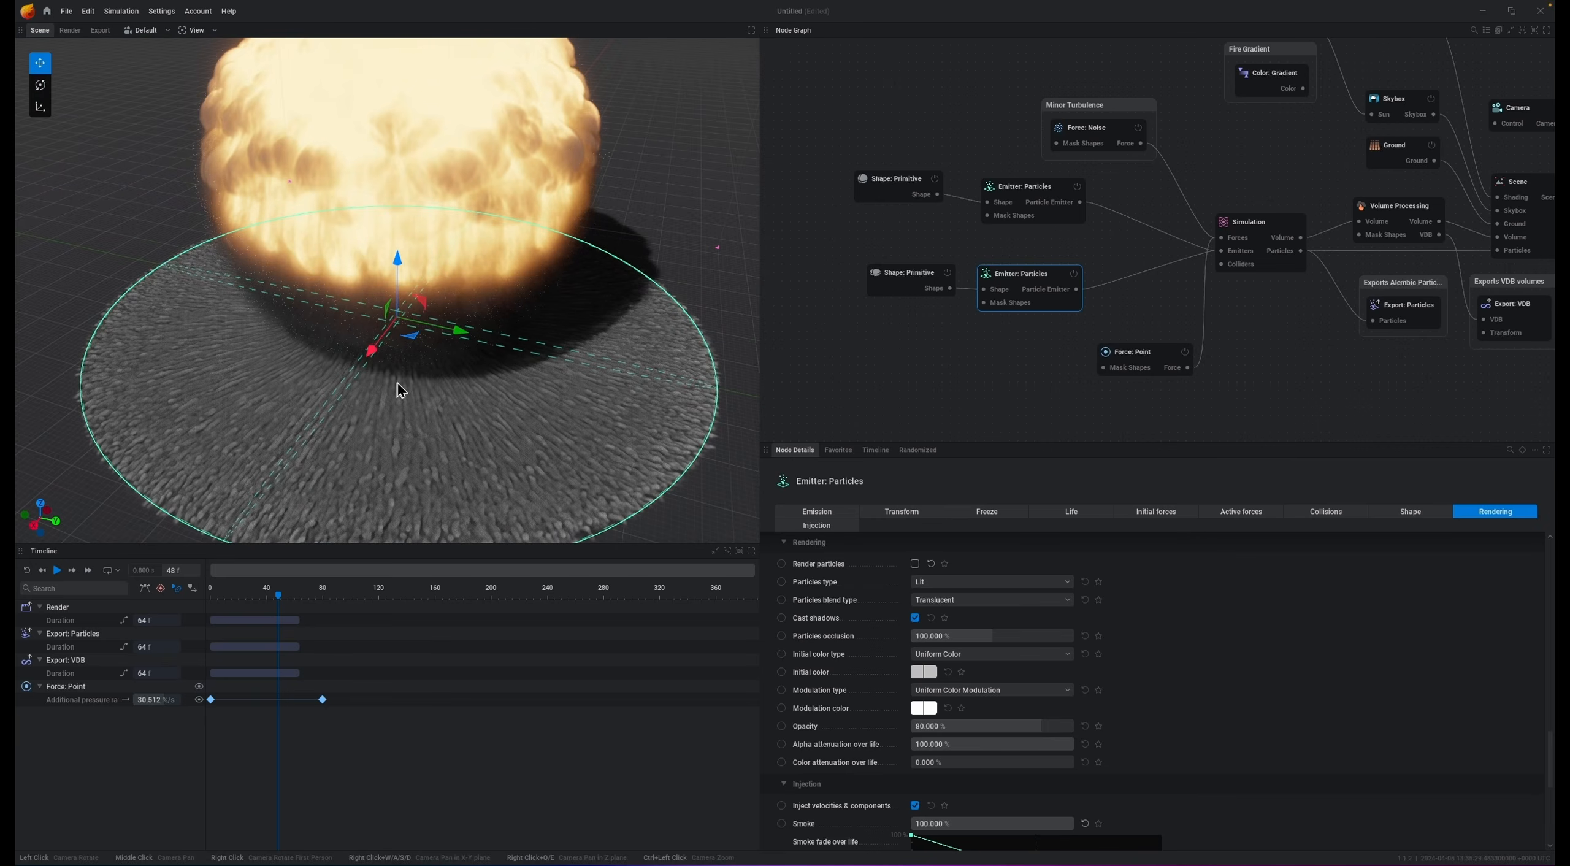
{"action": "key", "text": "r"}
{"action": "key", "text": "space"}
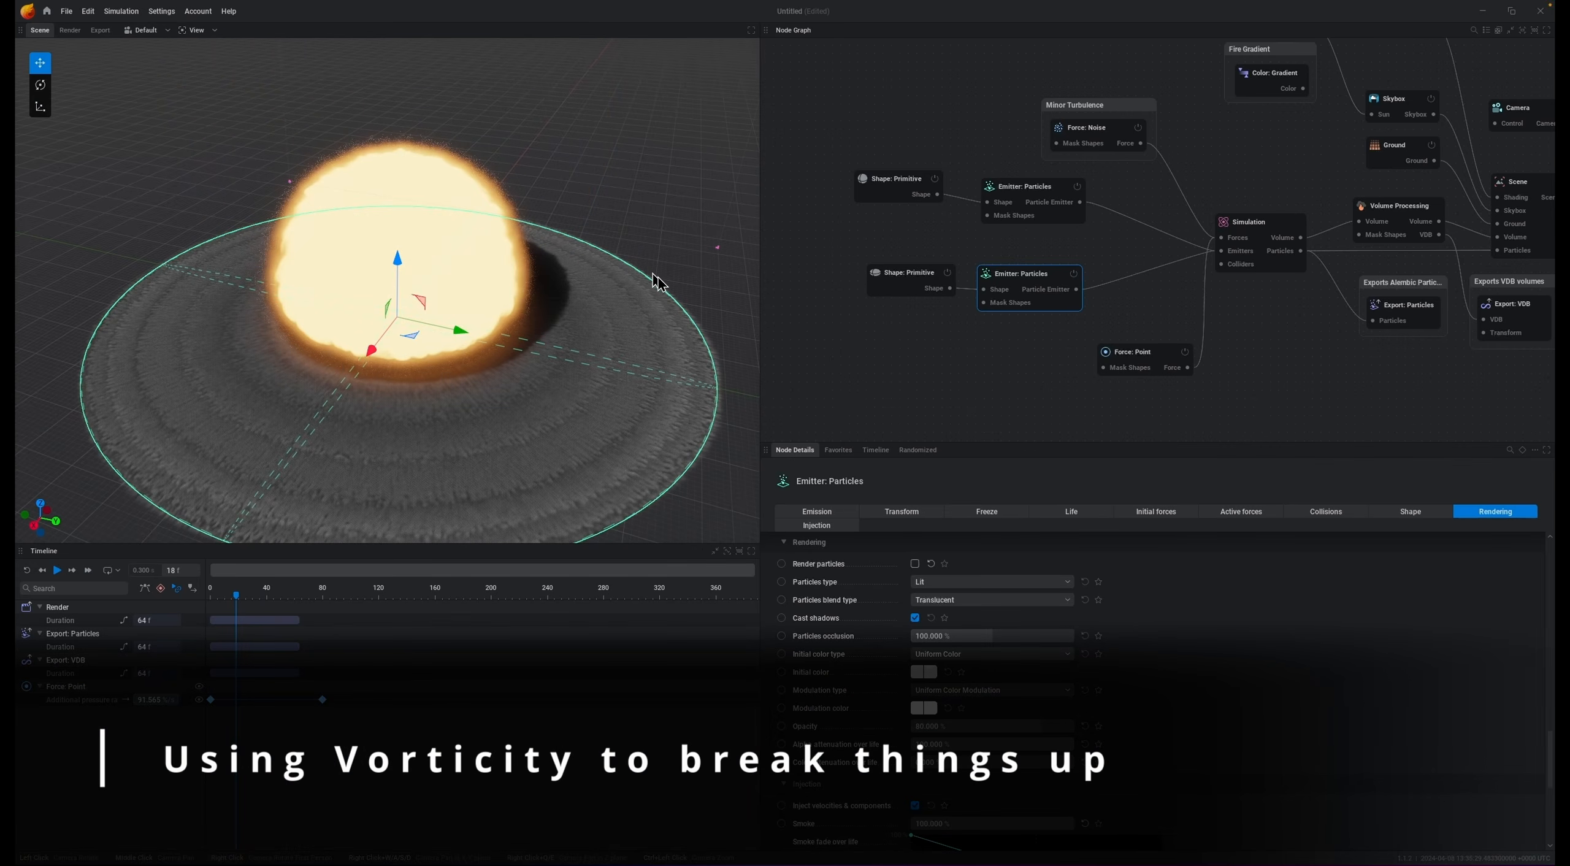
Step: Move the lower shape primitive and emitter nodes further down in the node graph
{"action": "left_click", "coordinate": [1004, 249]}
{"action": "left_click", "coordinate": [904, 280]}
{"action": "left_click_drag", "start_coordinate": [909, 251], "coordinate": [942, 344]}
{"action": "left_click", "coordinate": [938, 352]}
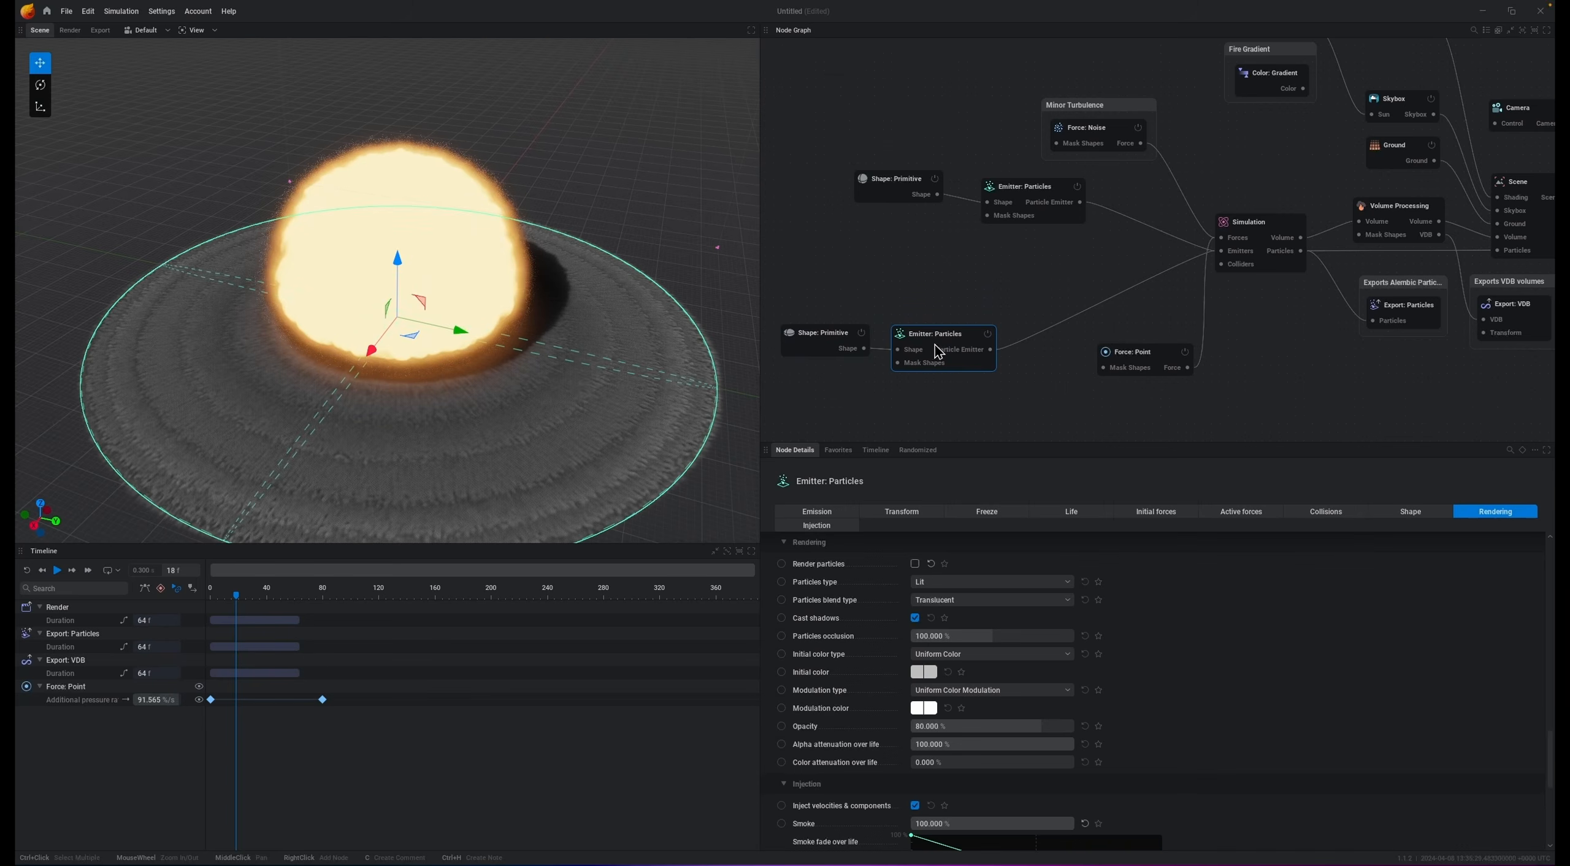
Step: Raise the lower emitter's maximum particle size limit to 0.100
{"action": "left_click", "coordinate": [1402, 513]}
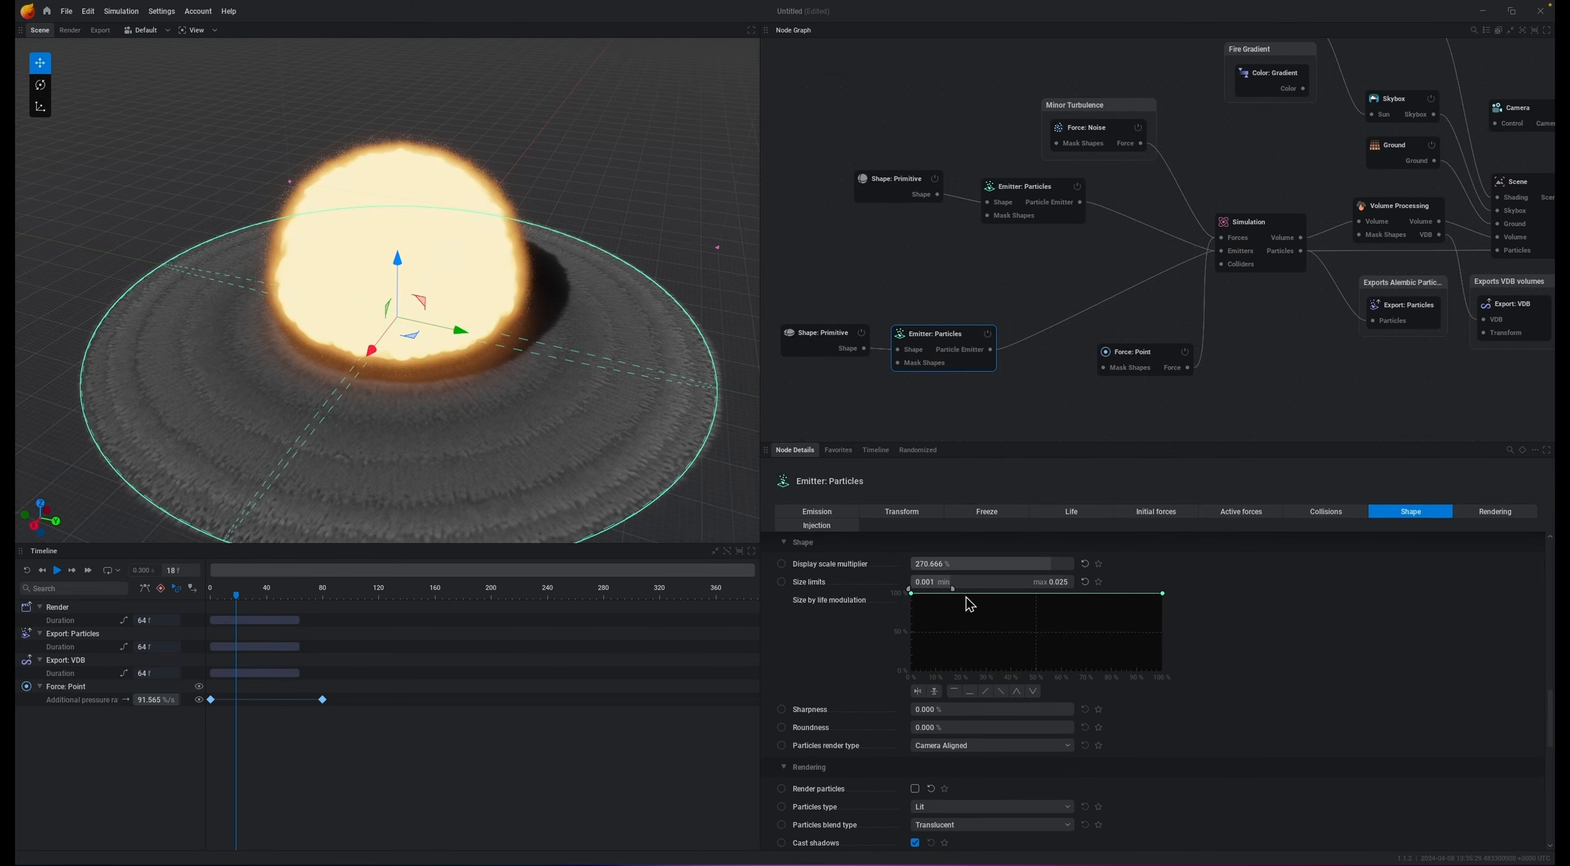
{"action": "left_click_drag", "start_coordinate": [954, 591], "coordinate": [1214, 595]}
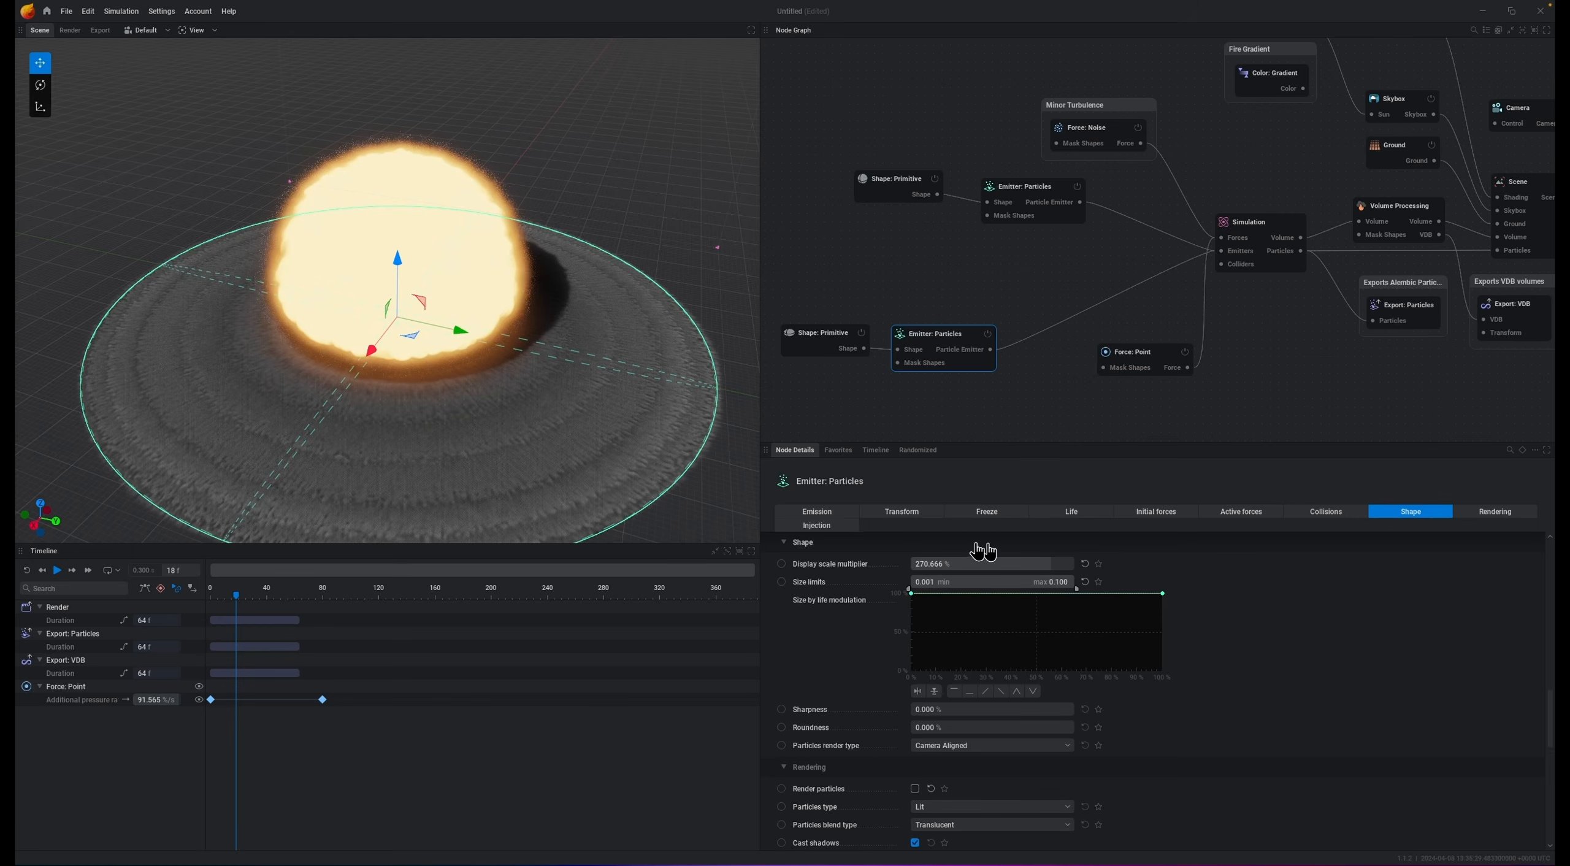
Step: Set the lower emitter's emission style to Entangled and play the simulation
{"action": "left_click", "coordinate": [819, 511]}
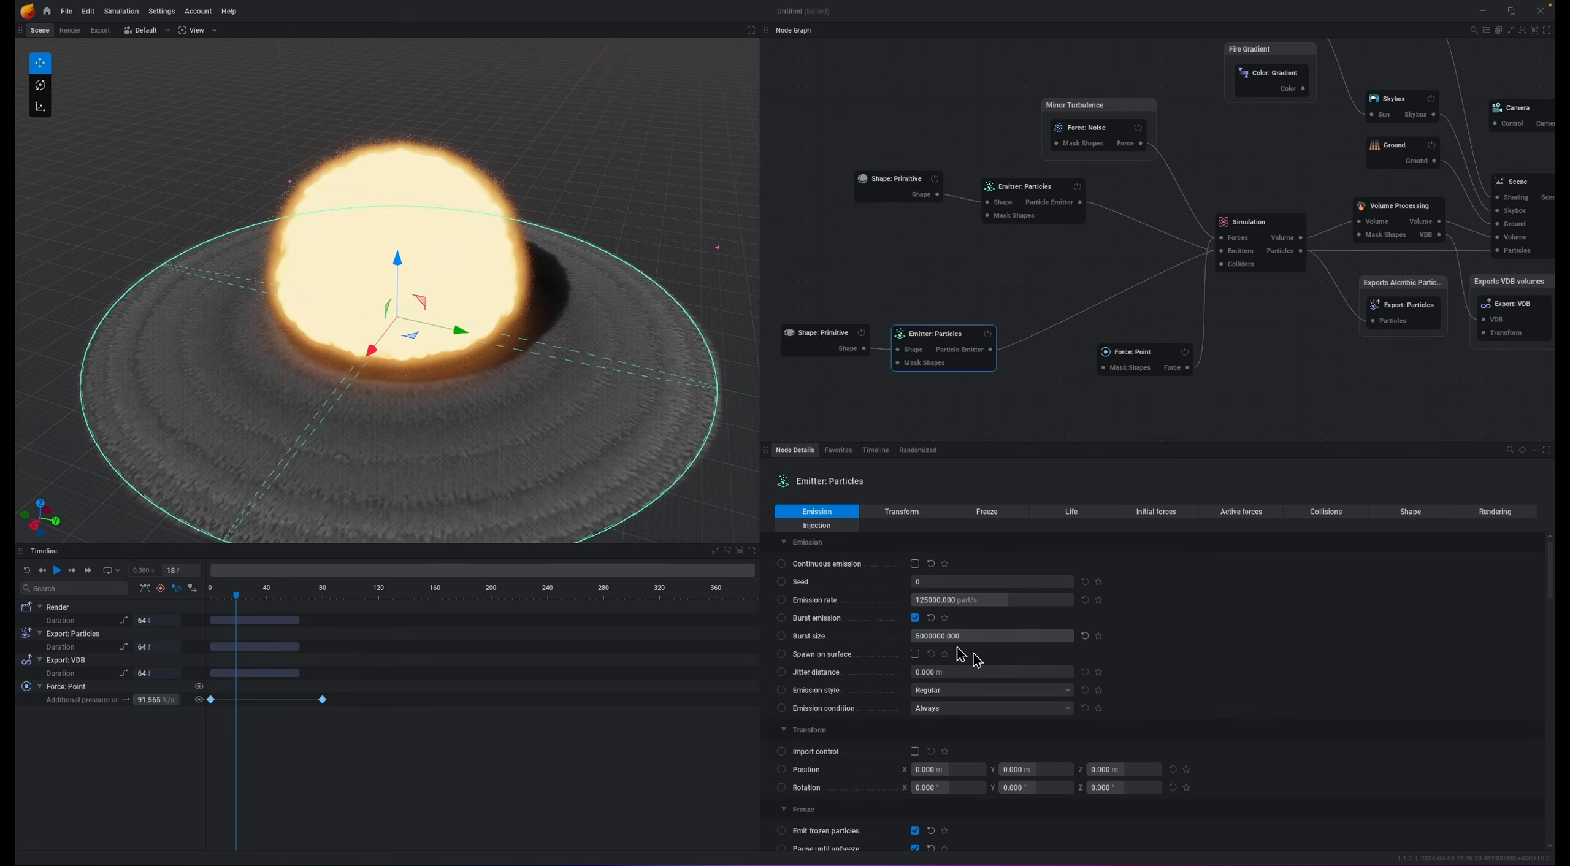
{"action": "left_click", "coordinate": [938, 690]}
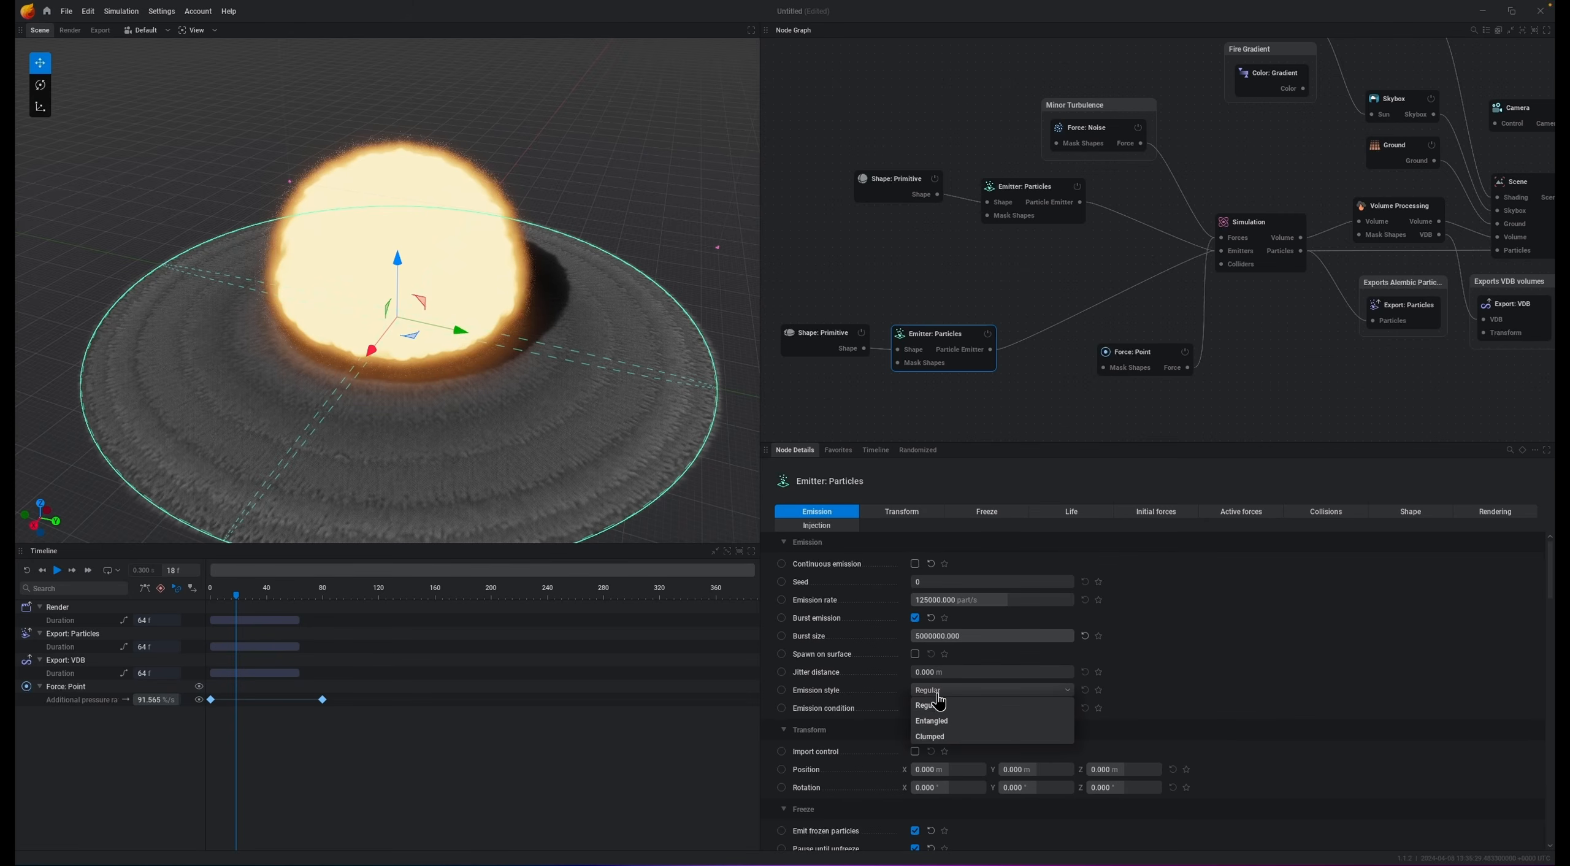
{"action": "left_click", "coordinate": [943, 736]}
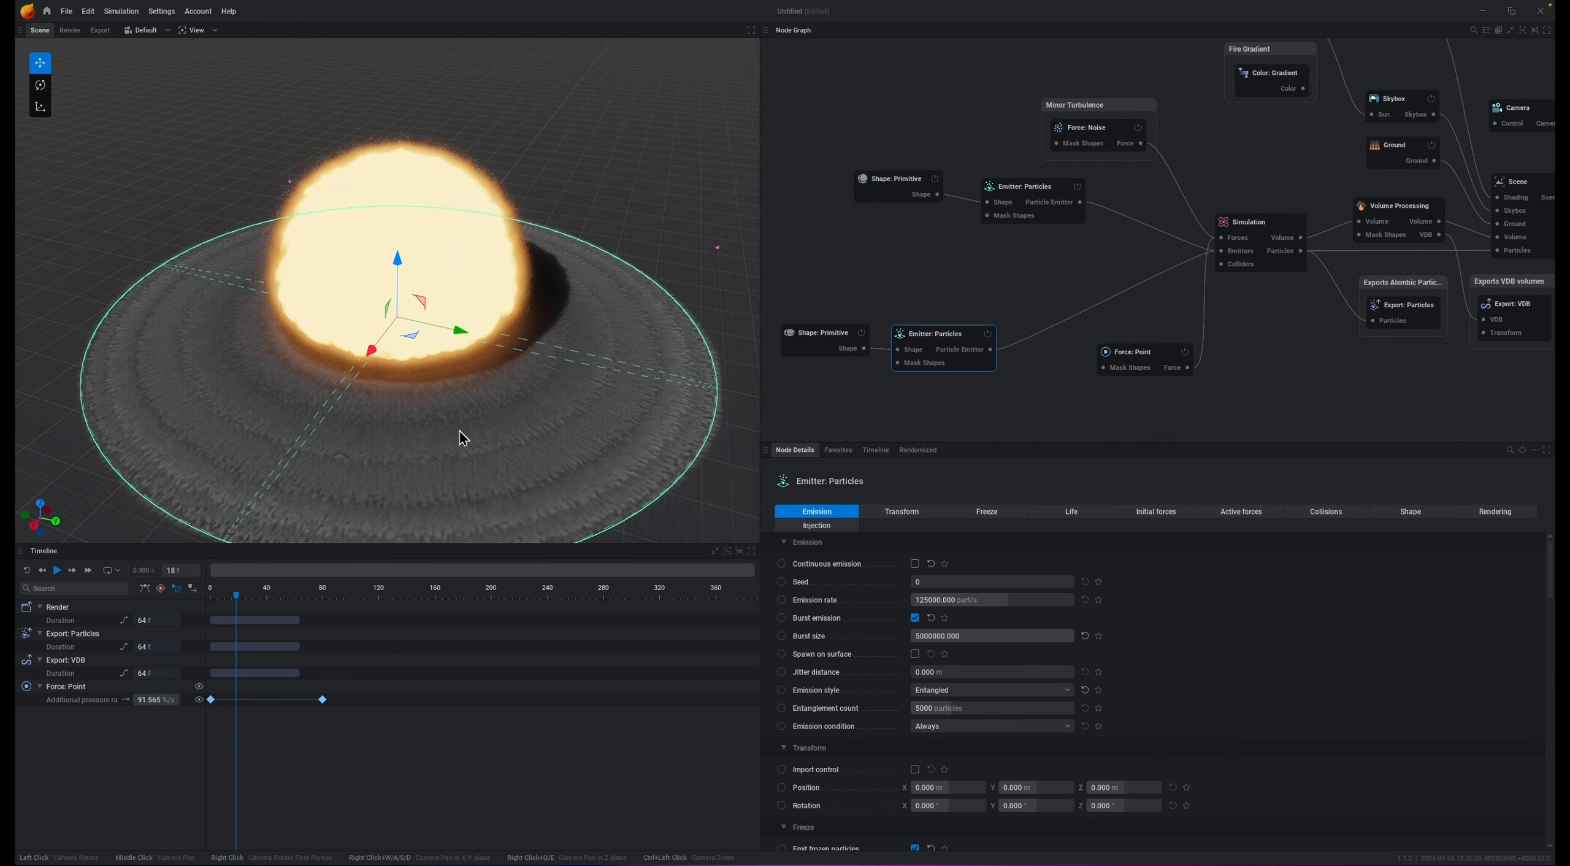
{"action": "left_click", "coordinate": [1080, 515]}
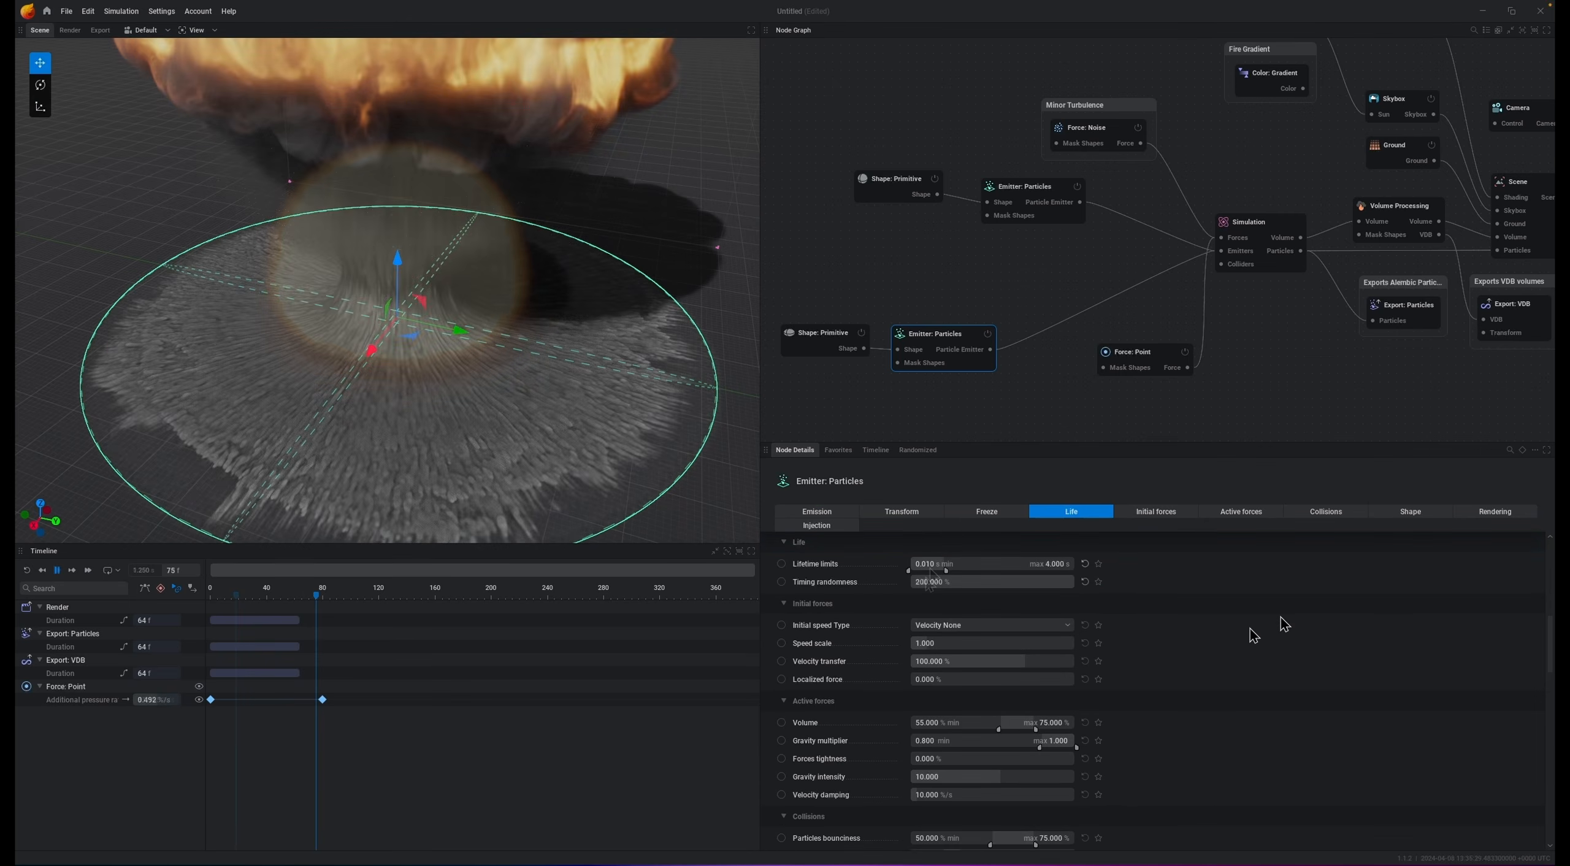
{"action": "key", "text": "space"}
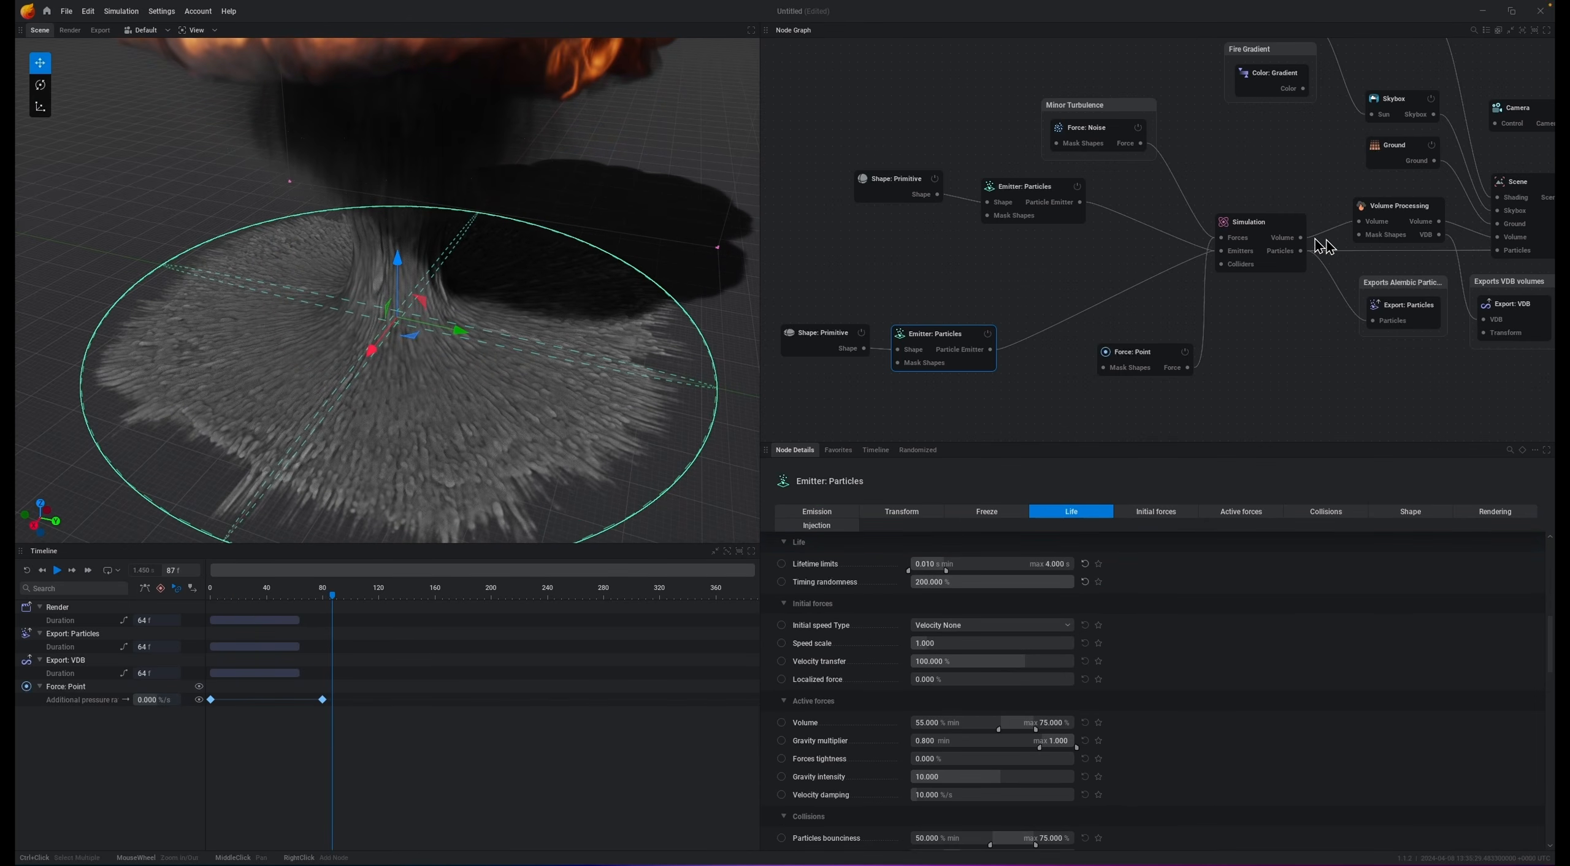
Step: Set the simulation's large vorticity intensity to 15 % and play the simulation
{"action": "left_click", "coordinate": [1264, 225]}
{"action": "left_click", "coordinate": [1414, 511]}
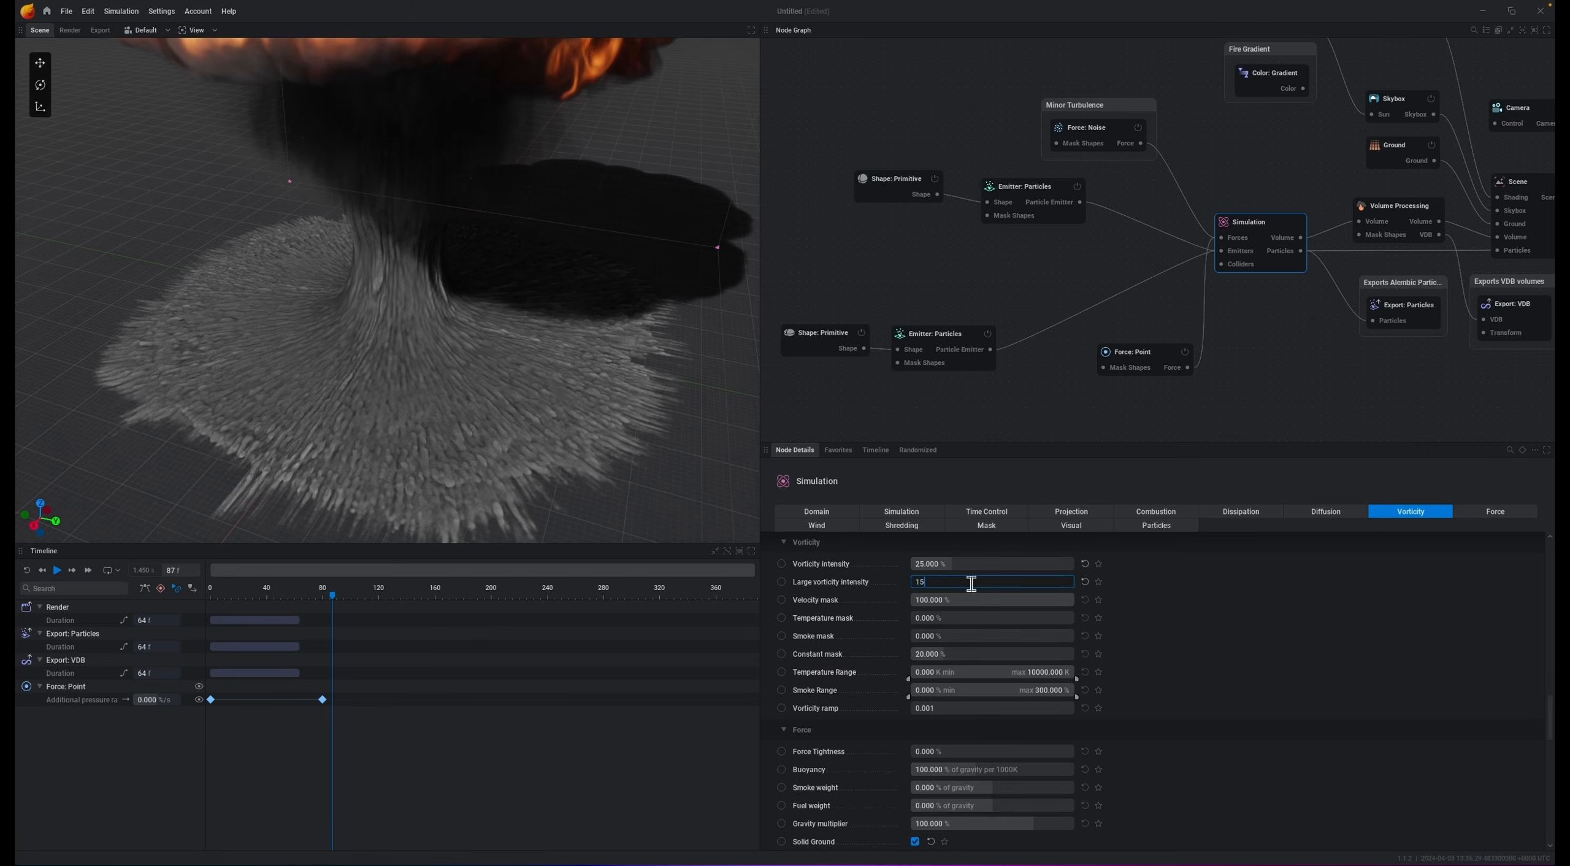
{"action": "key", "text": "space"}
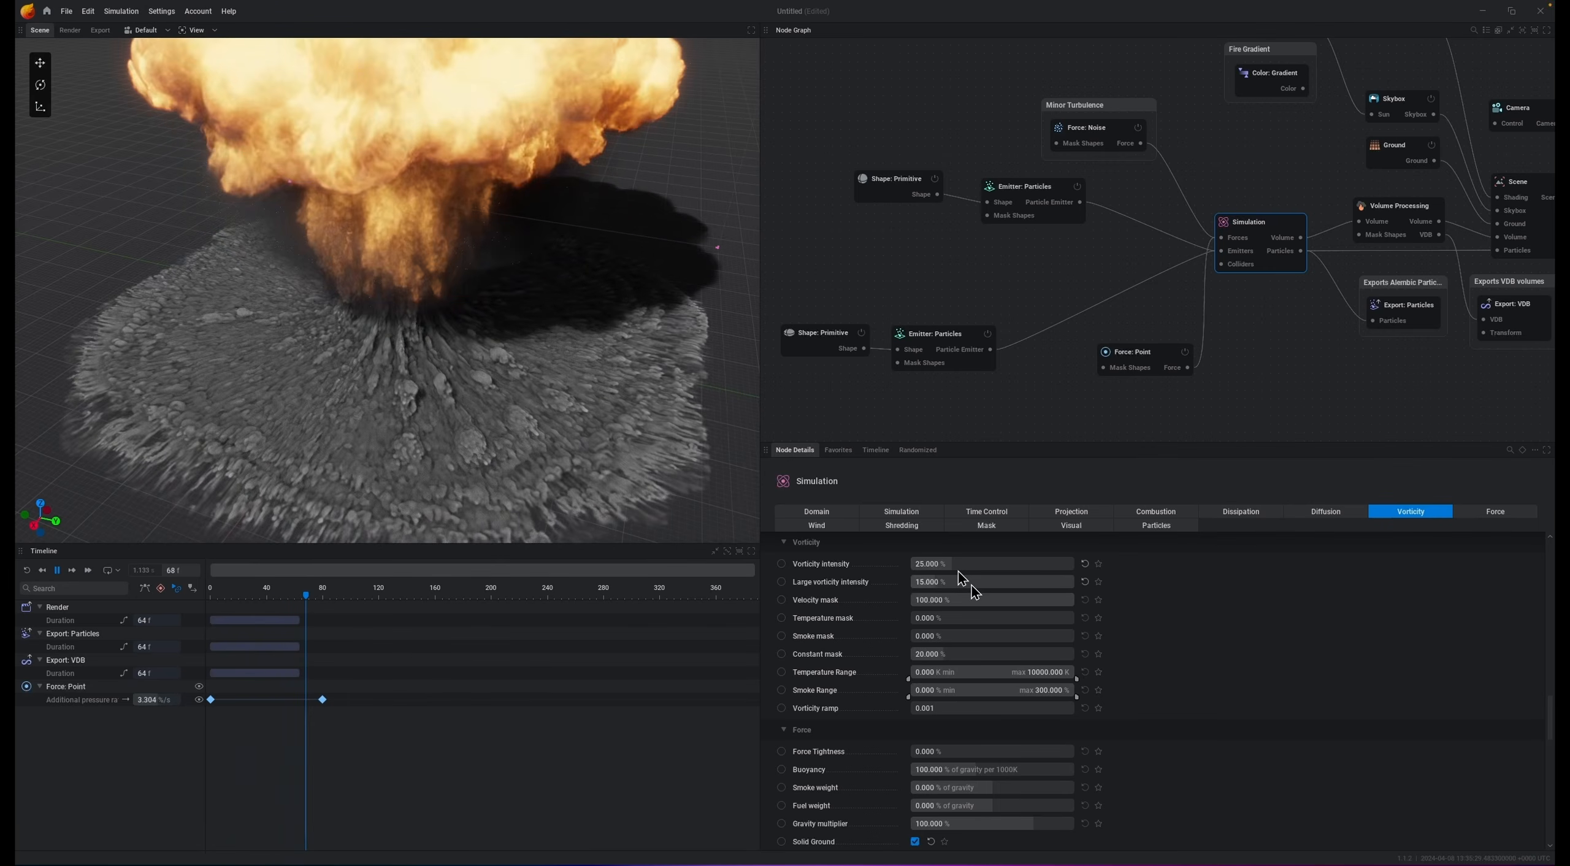
Step: Orbit and zoom around the plume and dust while replaying the simulation from the start
{"action": "key", "text": "space"}
{"action": "left_click_drag", "start_coordinate": [170, 407], "coordinate": [245, 325]}
{"action": "key", "text": "space"}
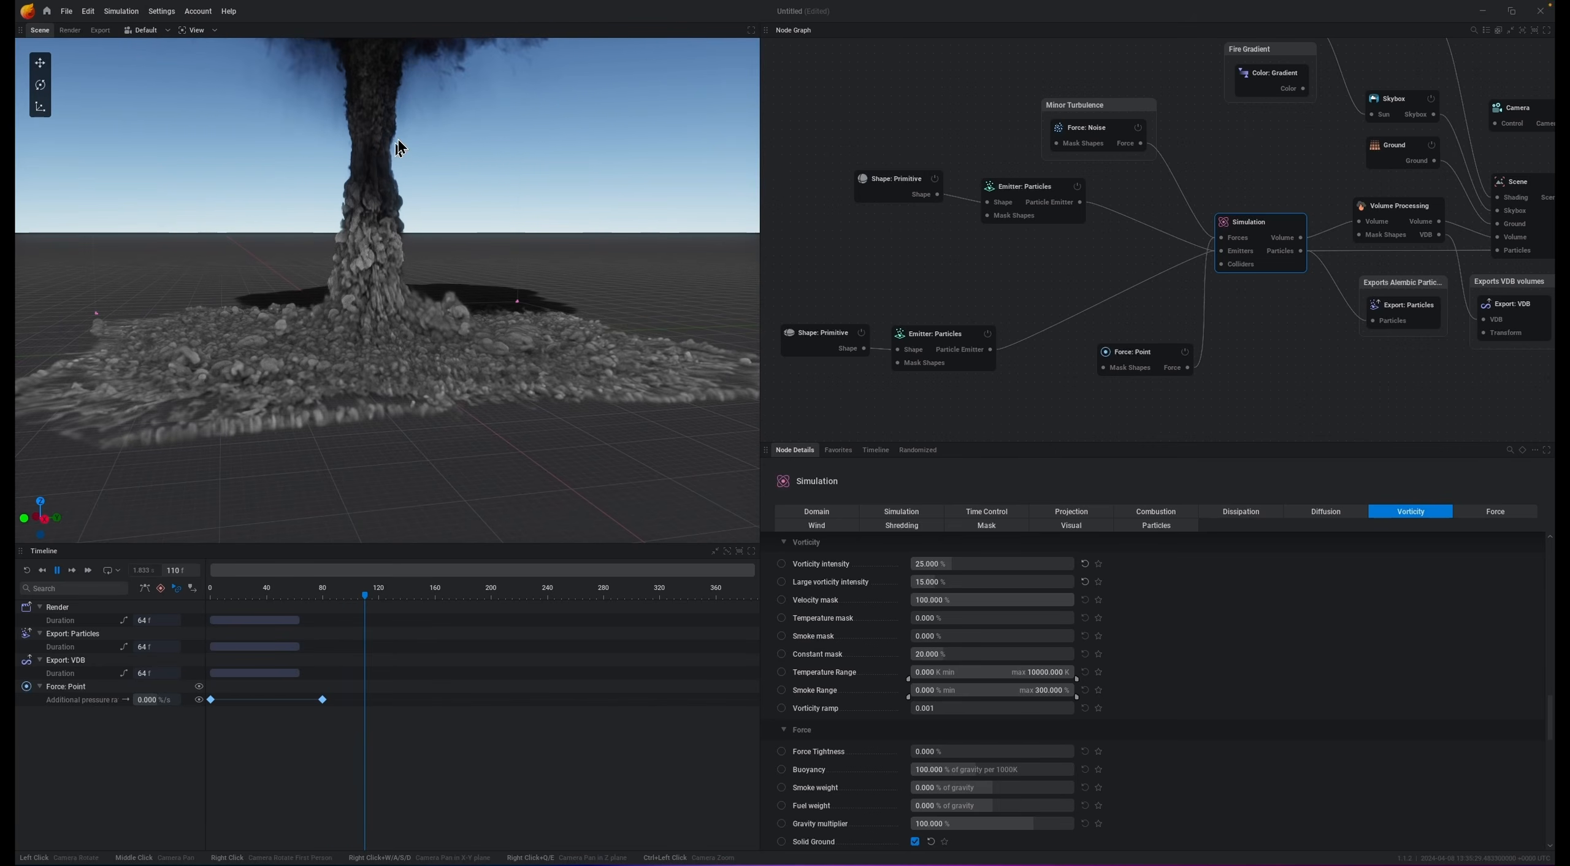
{"action": "key", "text": "space"}
{"action": "scroll", "coordinate": [356, 248], "scroll_direction": "down", "scroll_amount": 5}
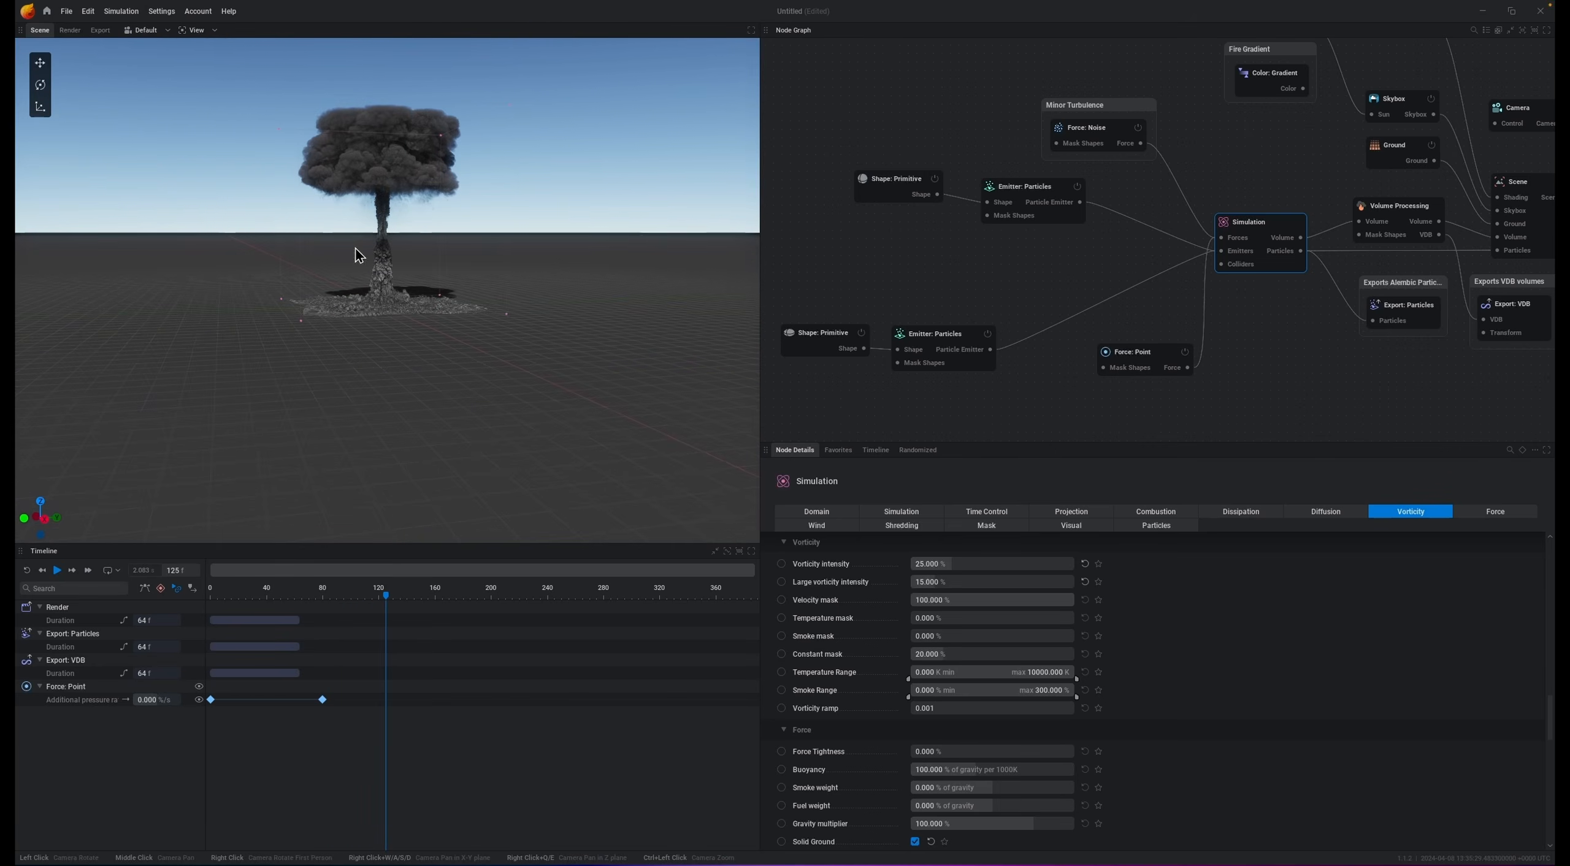
{"action": "scroll", "coordinate": [396, 211], "scroll_direction": "up", "scroll_amount": 5}
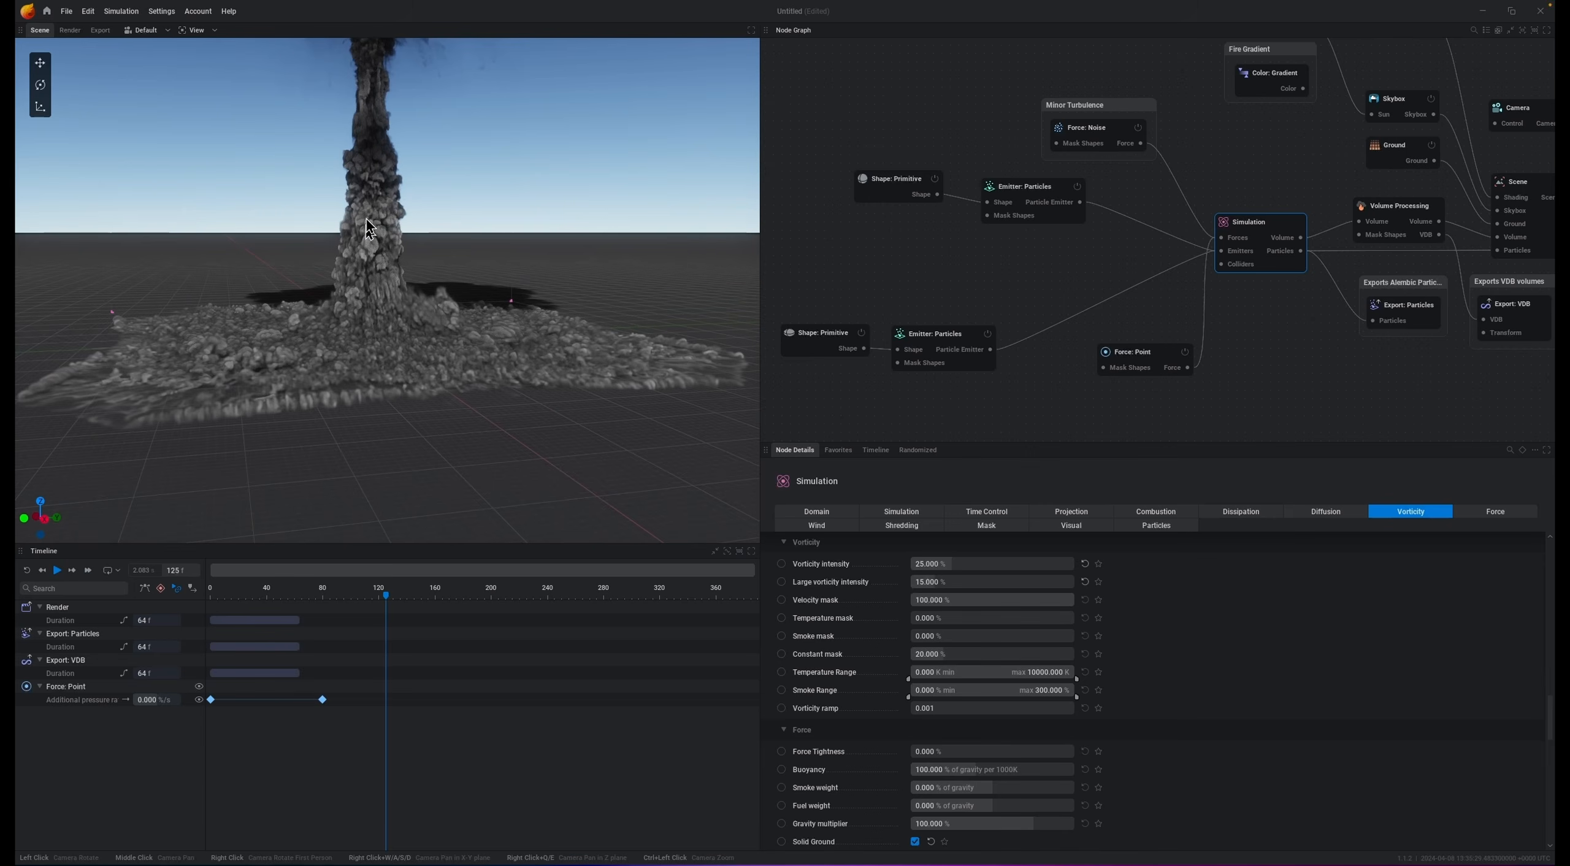
{"action": "scroll", "coordinate": [499, 175], "scroll_direction": "up", "scroll_amount": 3}
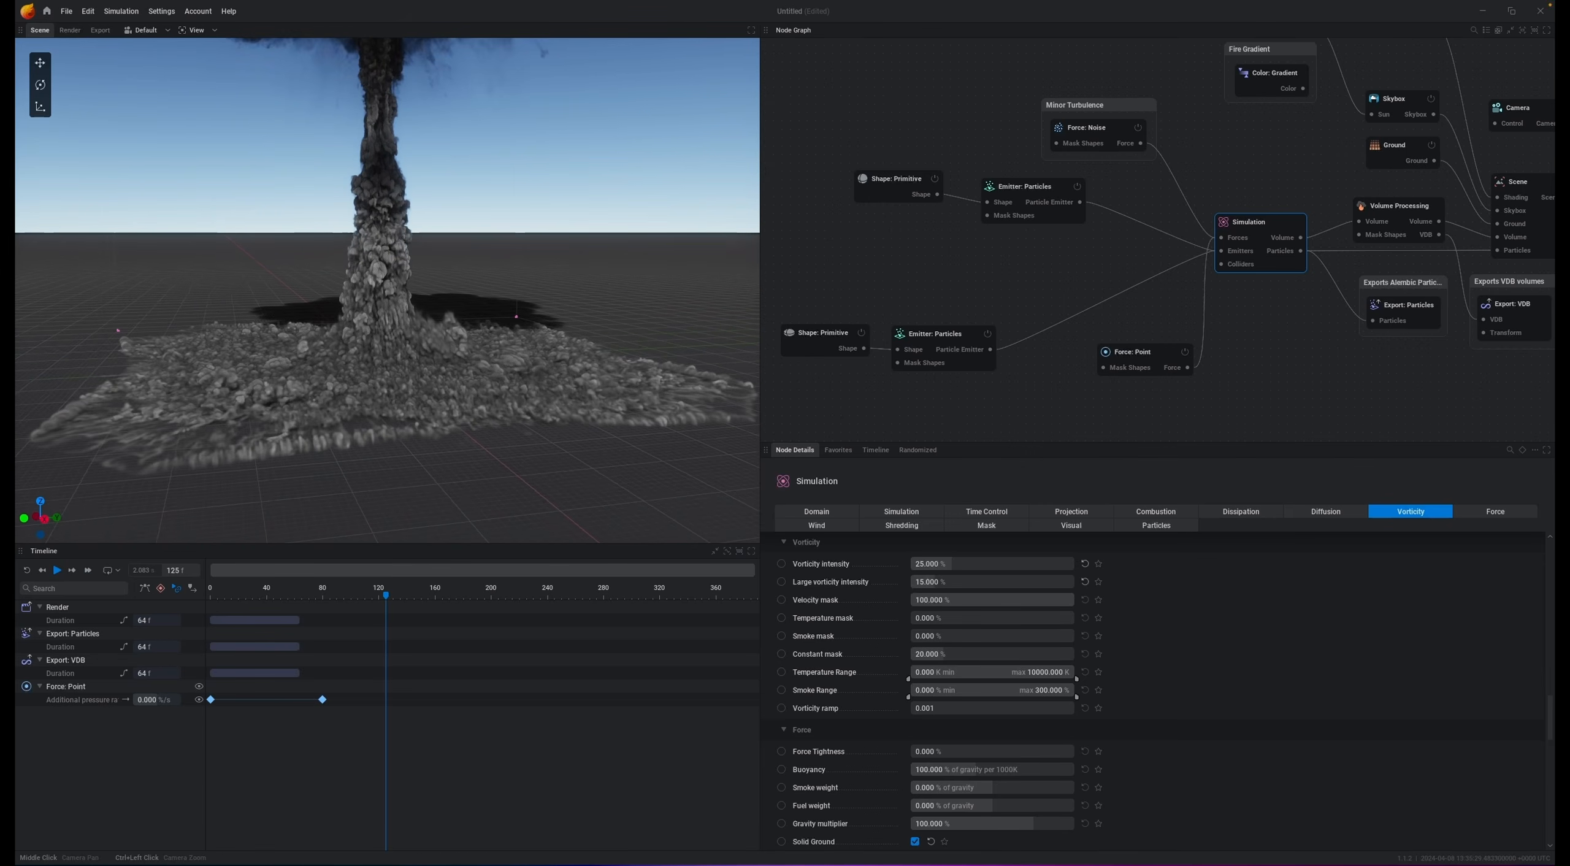
{"action": "scroll", "coordinate": [504, 233], "scroll_direction": "up", "scroll_amount": 2}
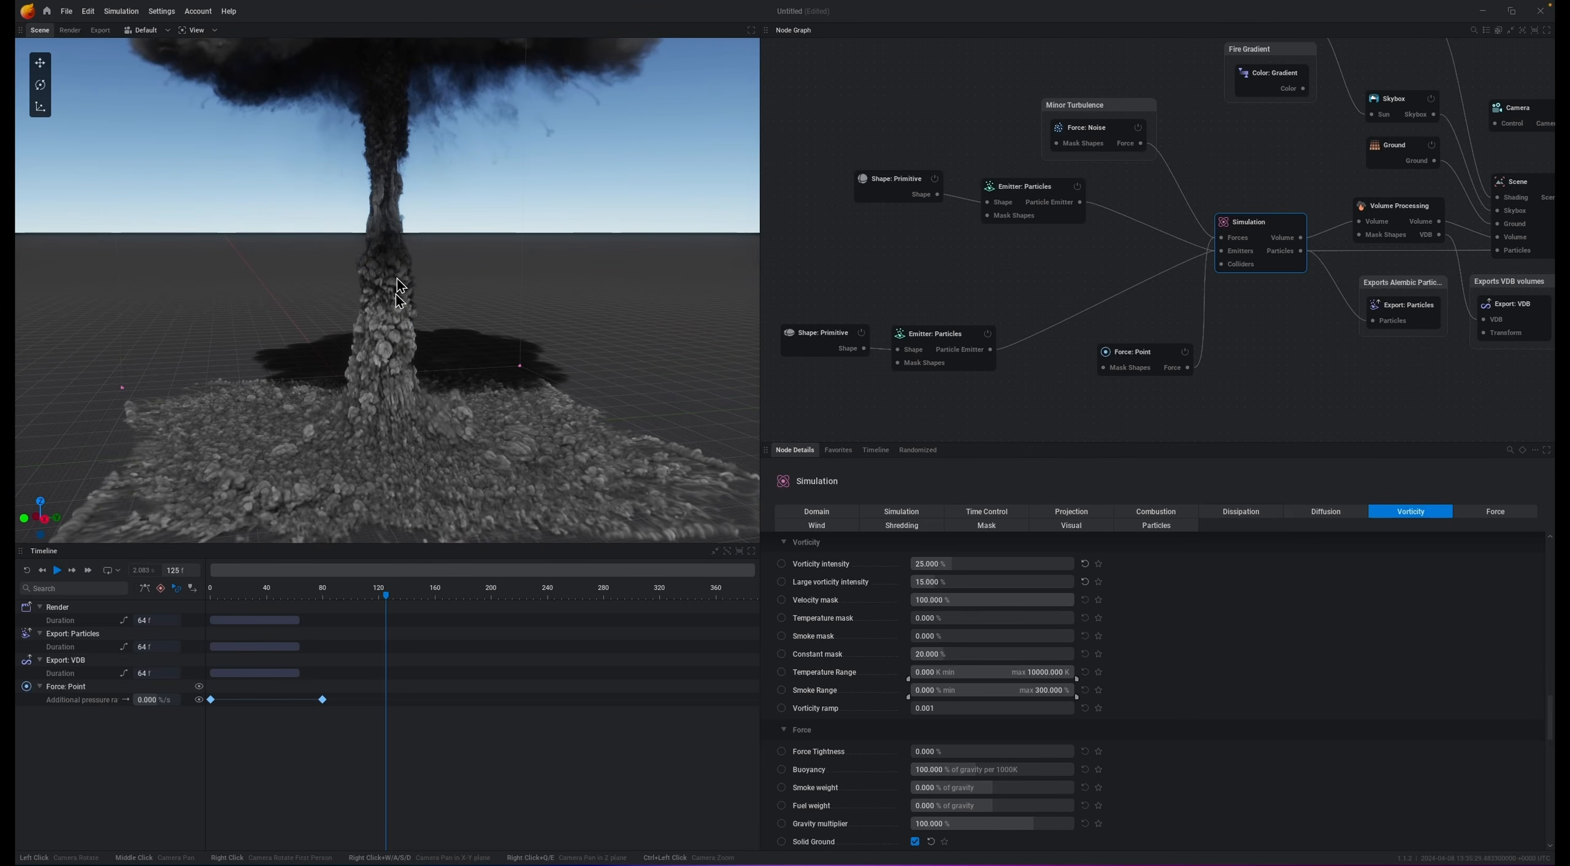
{"action": "key", "text": "r"}
{"action": "key", "text": "space"}
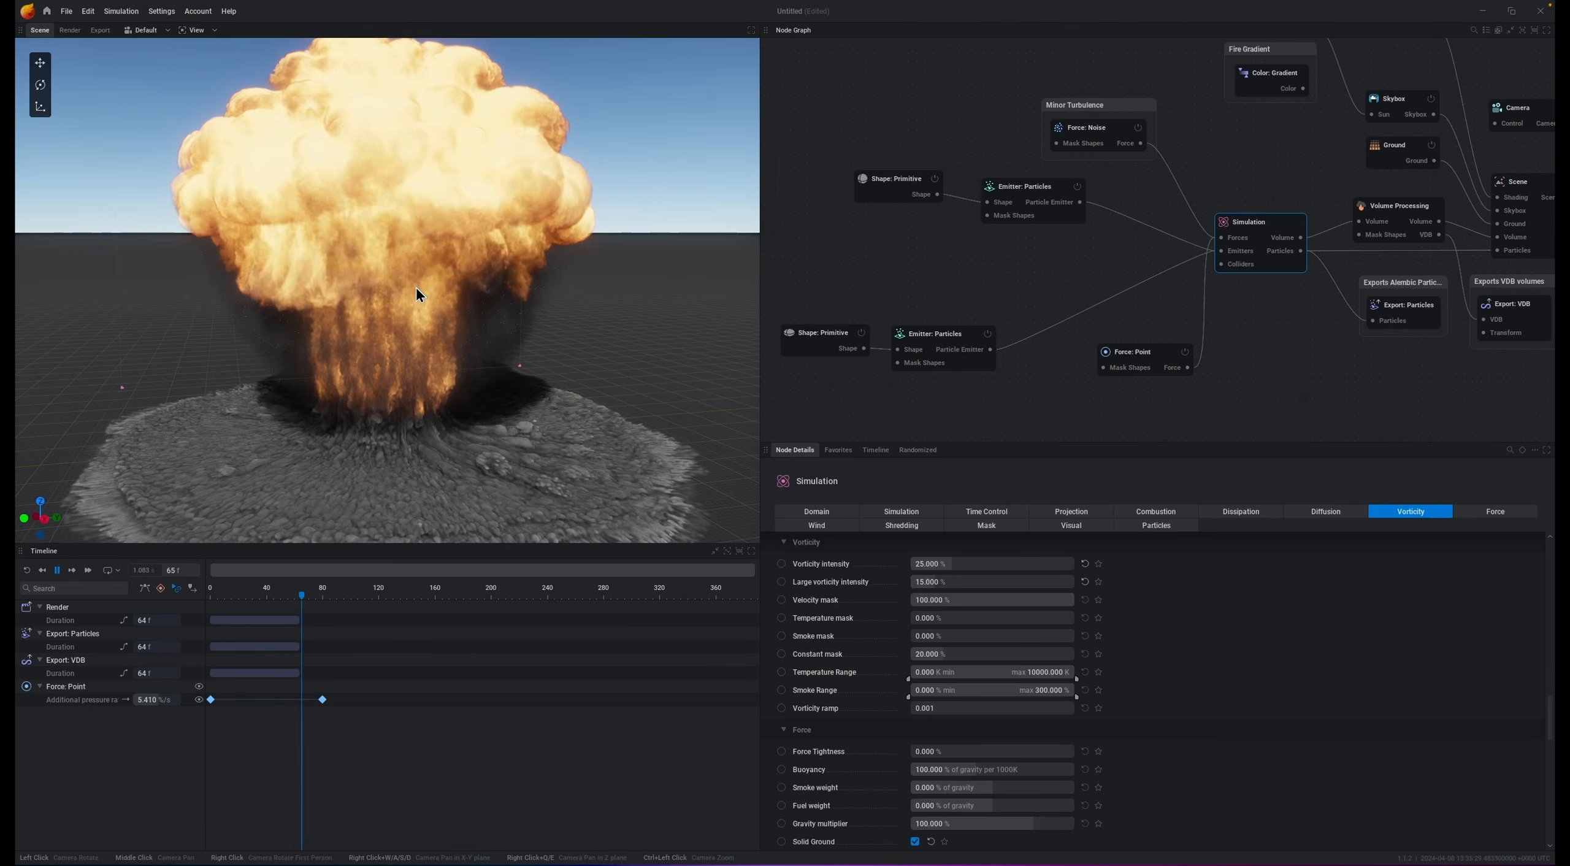
Step: Move the point force's second pressure keyframe earlier to about frame 32 and play the simulation
{"action": "key", "text": "space"}
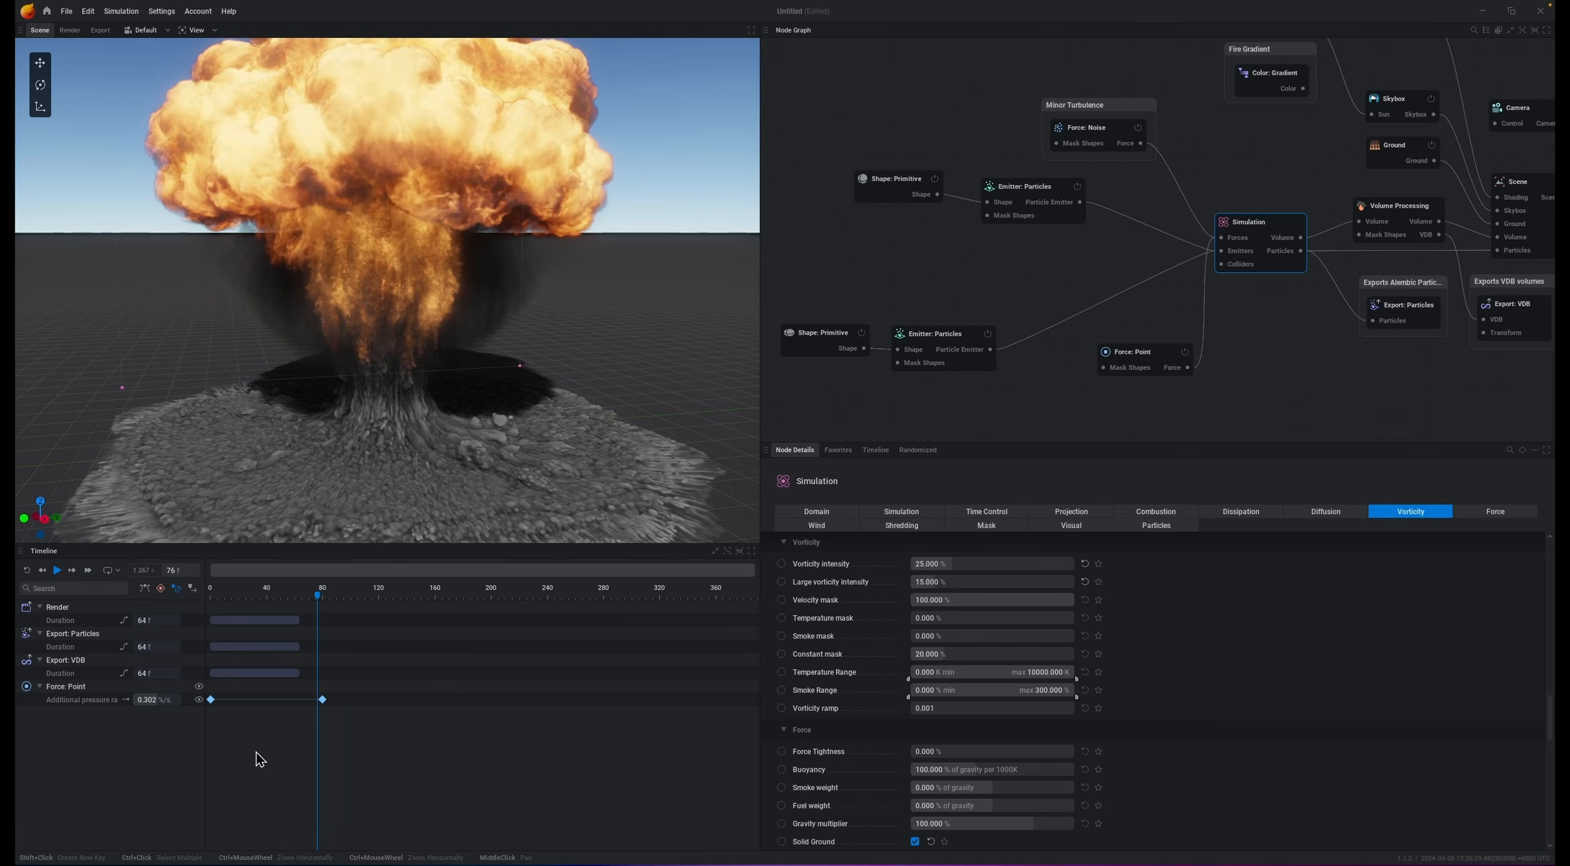
{"action": "left_click_drag", "start_coordinate": [318, 701], "coordinate": [254, 700]}
{"action": "key", "text": "space"}
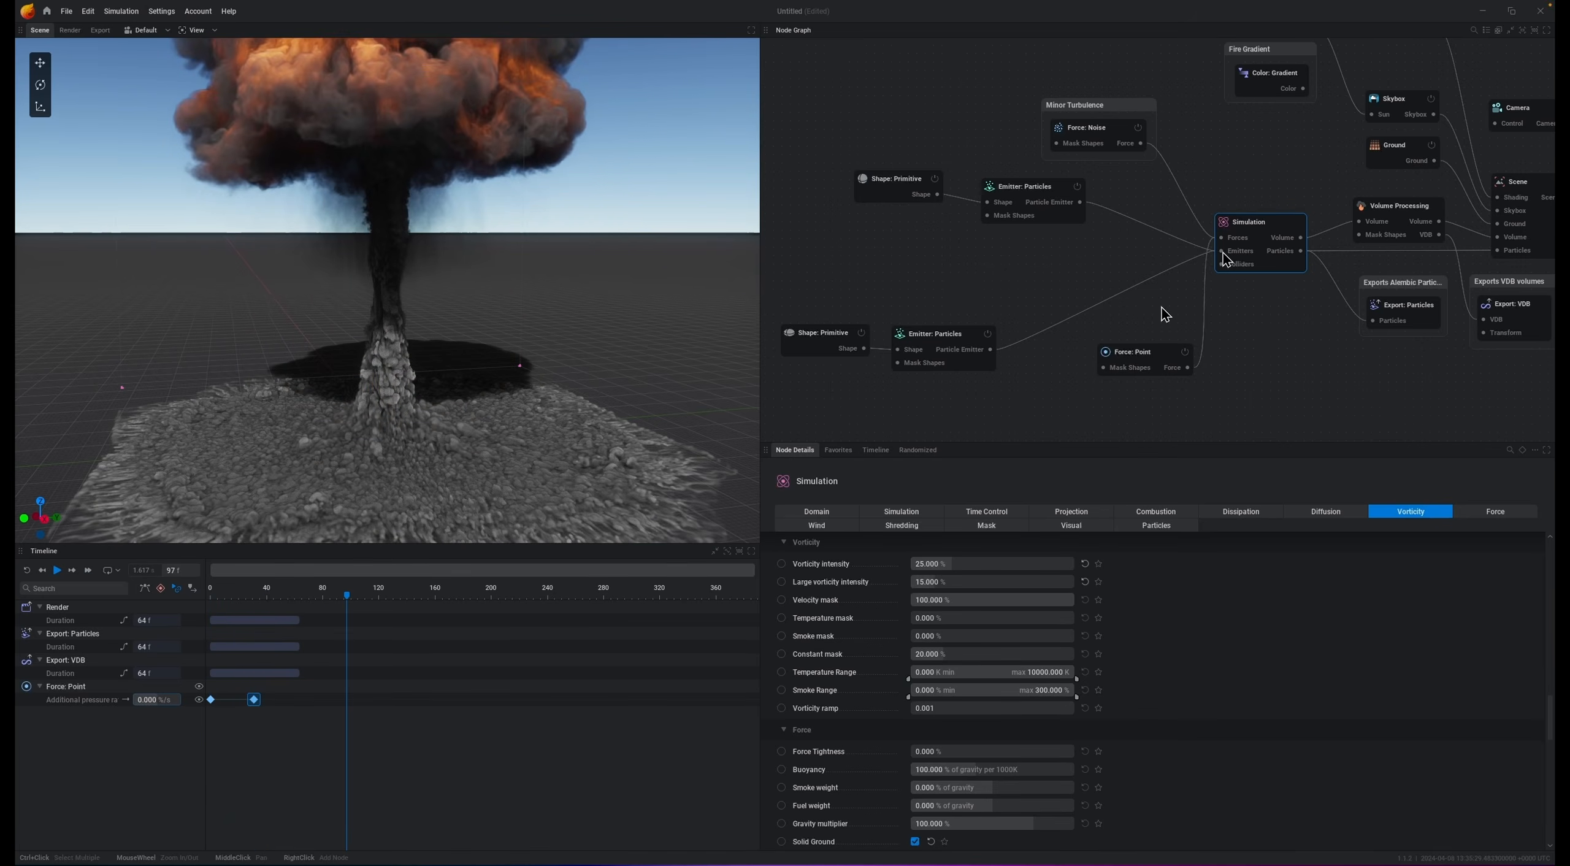
Step: Set the simulation's buoyancy to 50 % of gravity and play the simulation
{"action": "left_click", "coordinate": [1307, 175]}
{"action": "left_click", "coordinate": [1273, 227]}
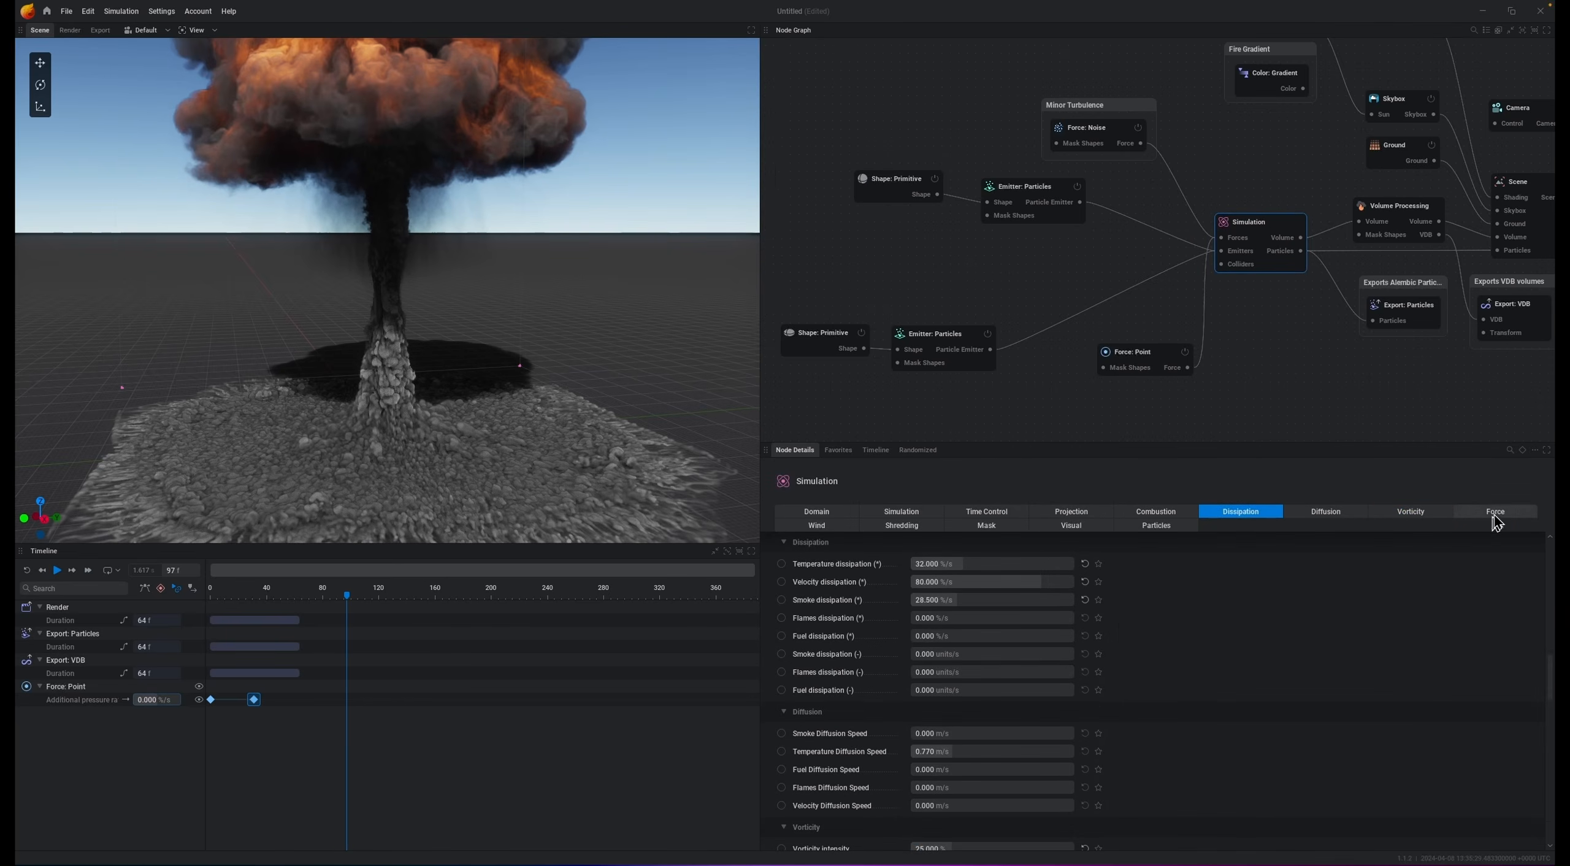
{"action": "left_click", "coordinate": [1498, 513]}
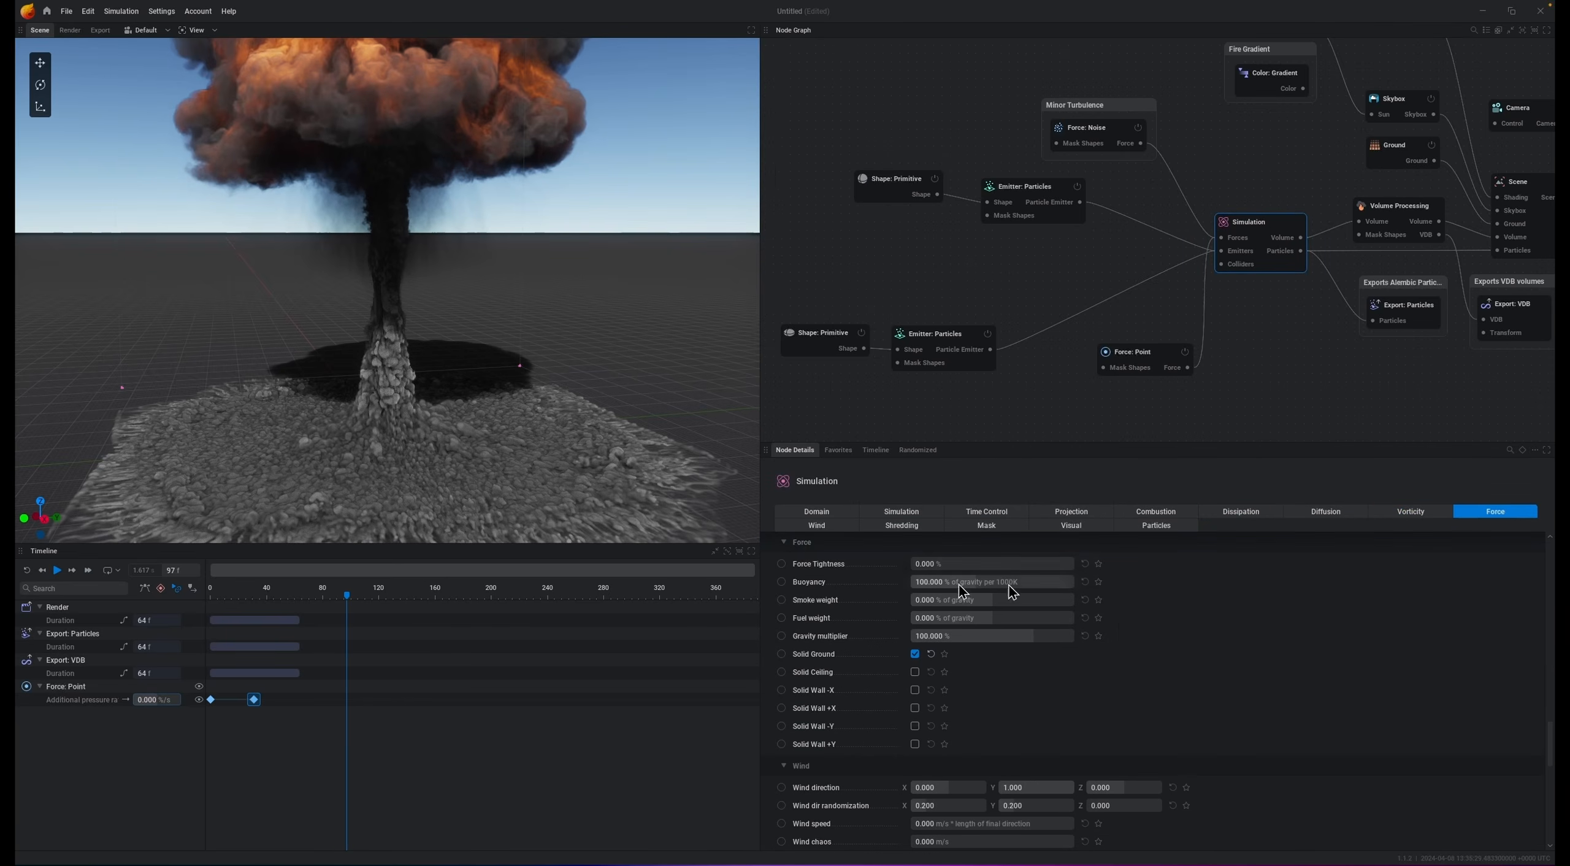
{"action": "double_click", "coordinate": [1025, 580]}
{"action": "key", "text": "space"}
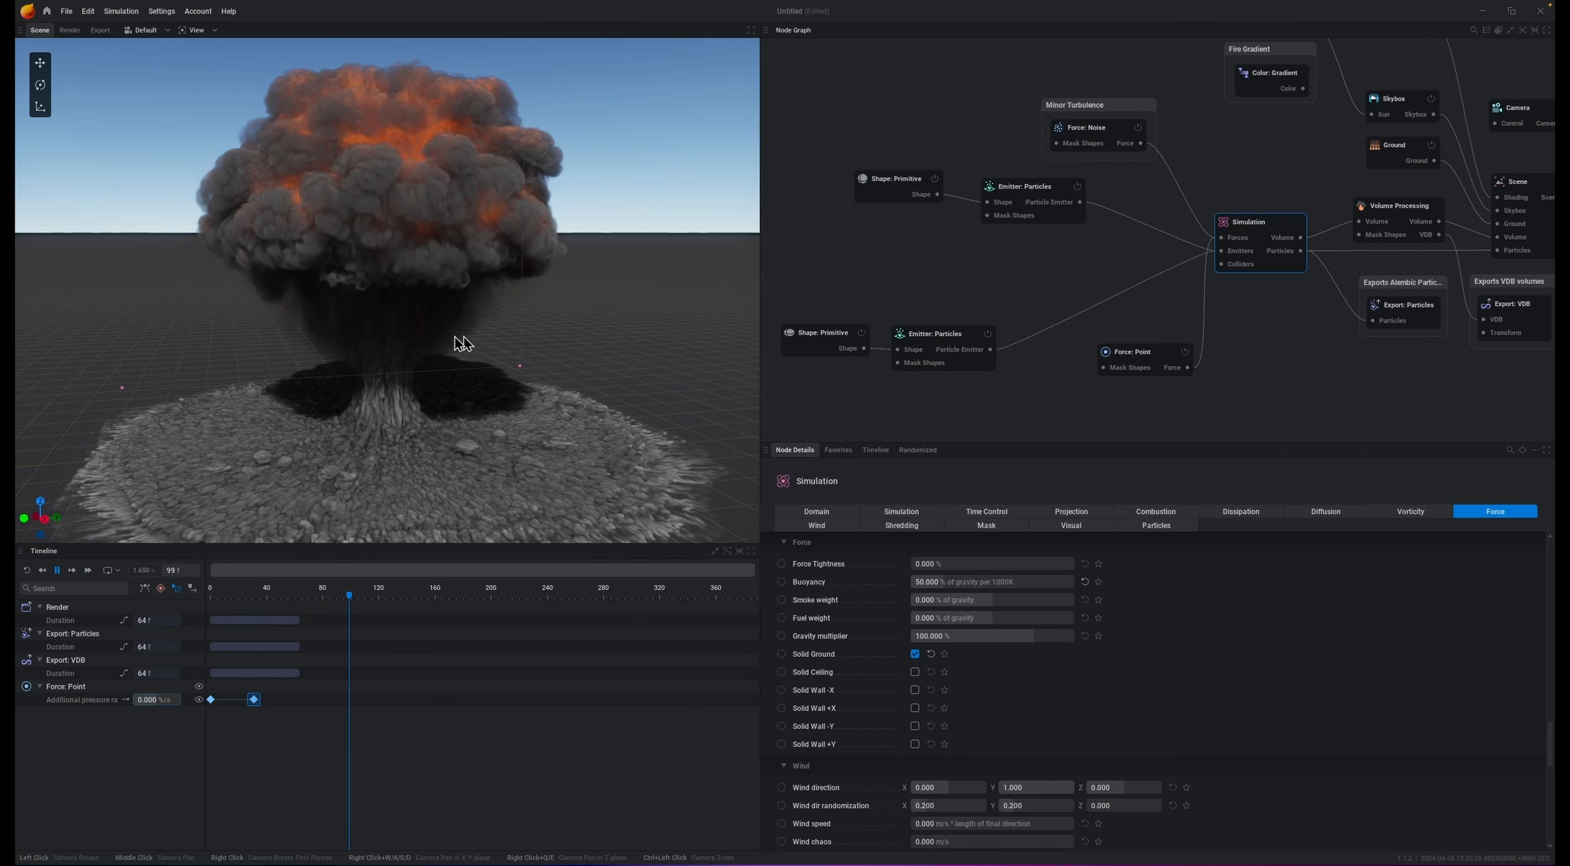
Step: Disable the Skybox node and play the simulation
{"action": "scroll", "coordinate": [481, 337], "scroll_direction": "down", "scroll_amount": 5}
{"action": "left_click_drag", "start_coordinate": [554, 286], "coordinate": [638, 292]}
{"action": "middle_click_drag", "start_coordinate": [638, 292], "coordinate": [644, 331]}
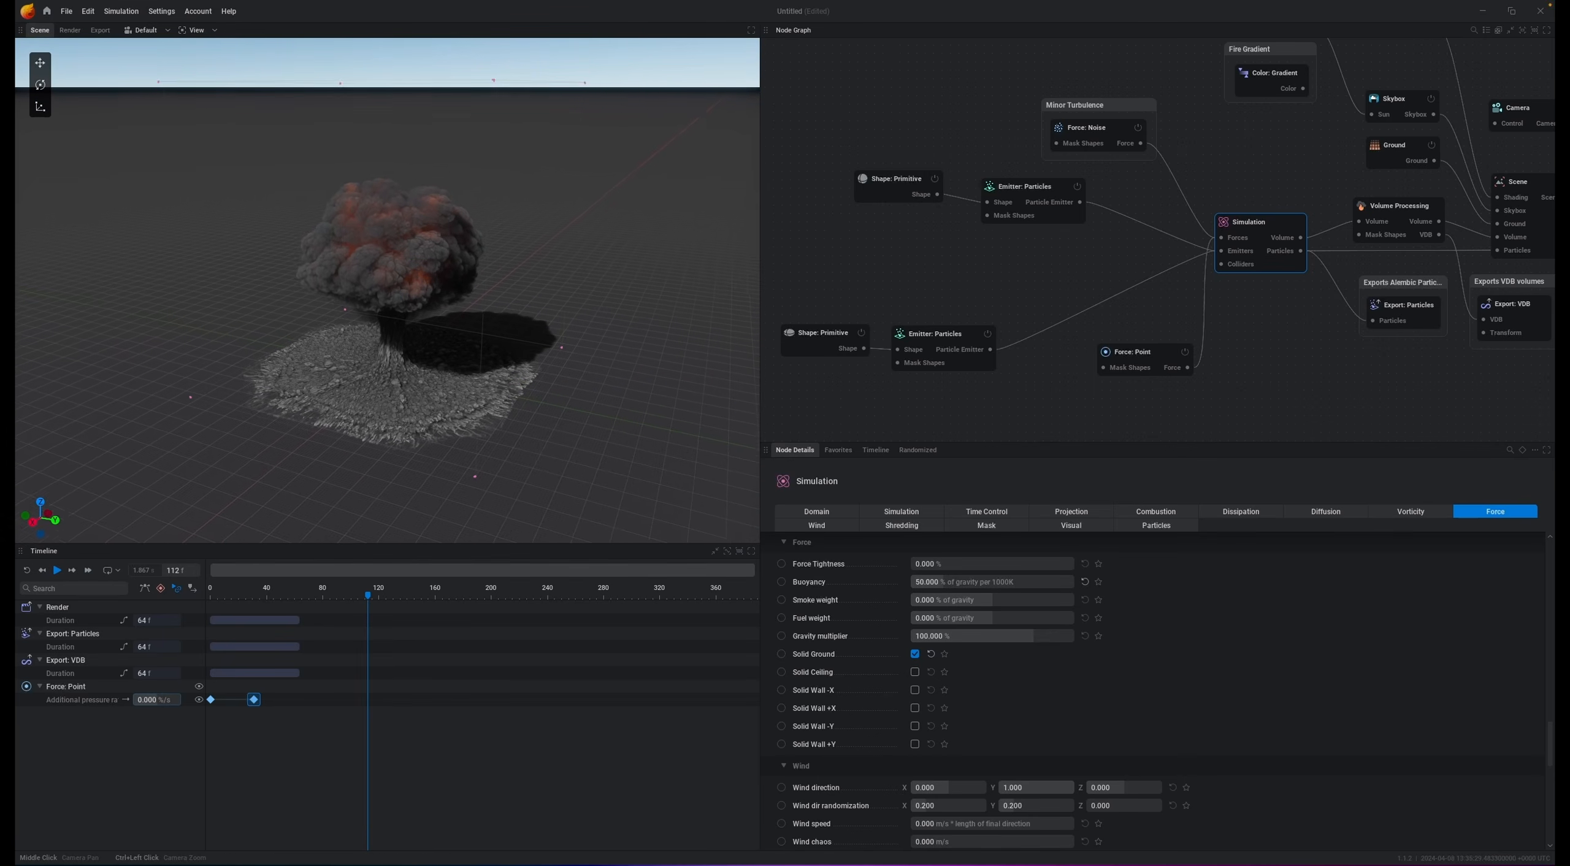
{"action": "left_click_drag", "start_coordinate": [645, 341], "coordinate": [613, 319]}
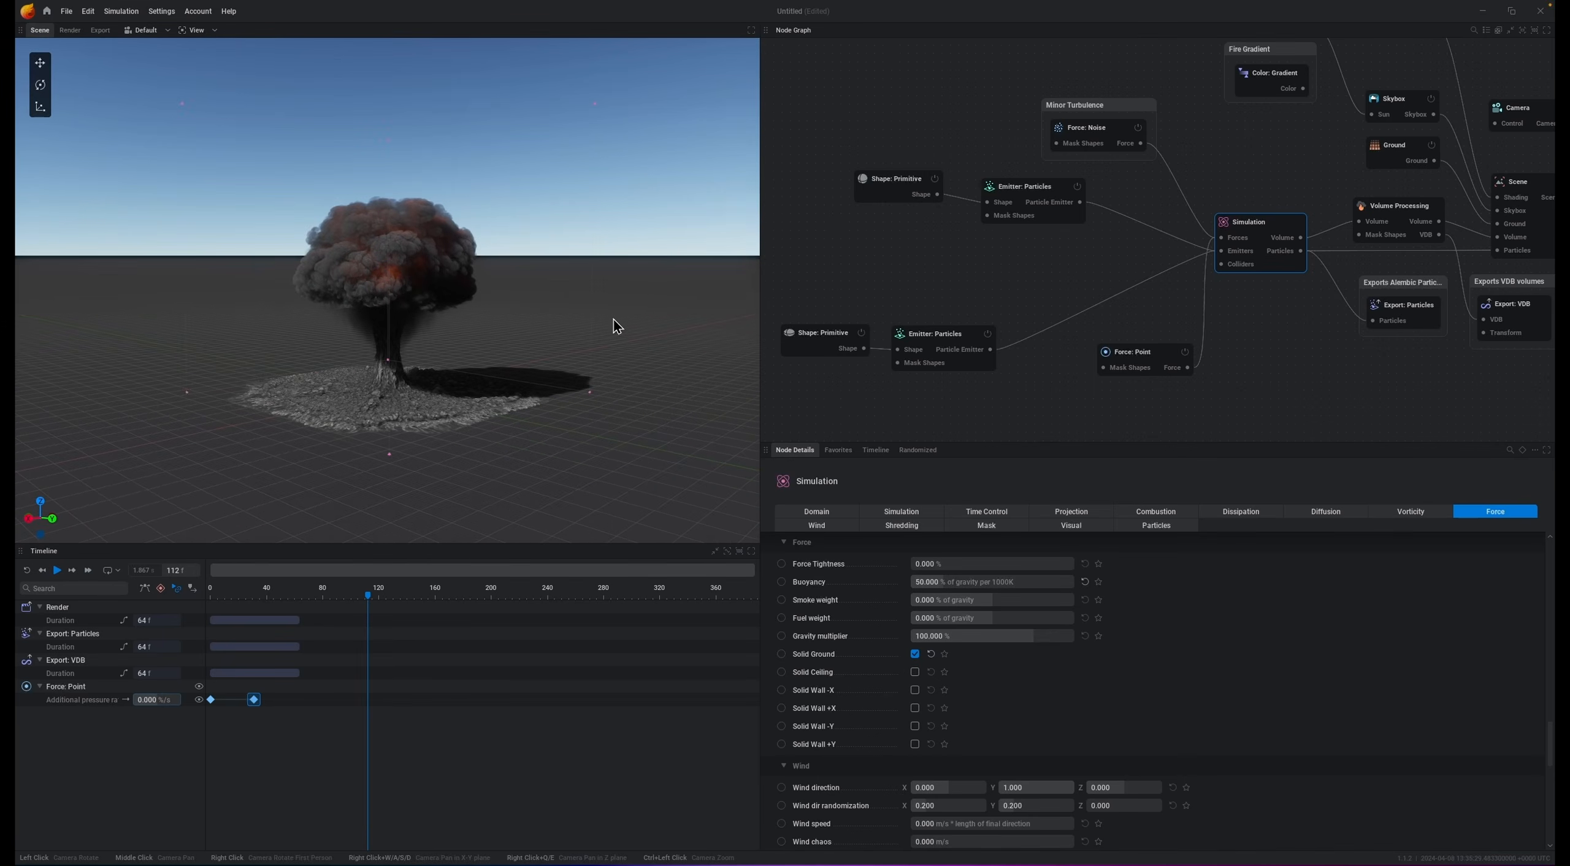
{"action": "left_click", "coordinate": [1433, 101]}
{"action": "key", "text": "space"}
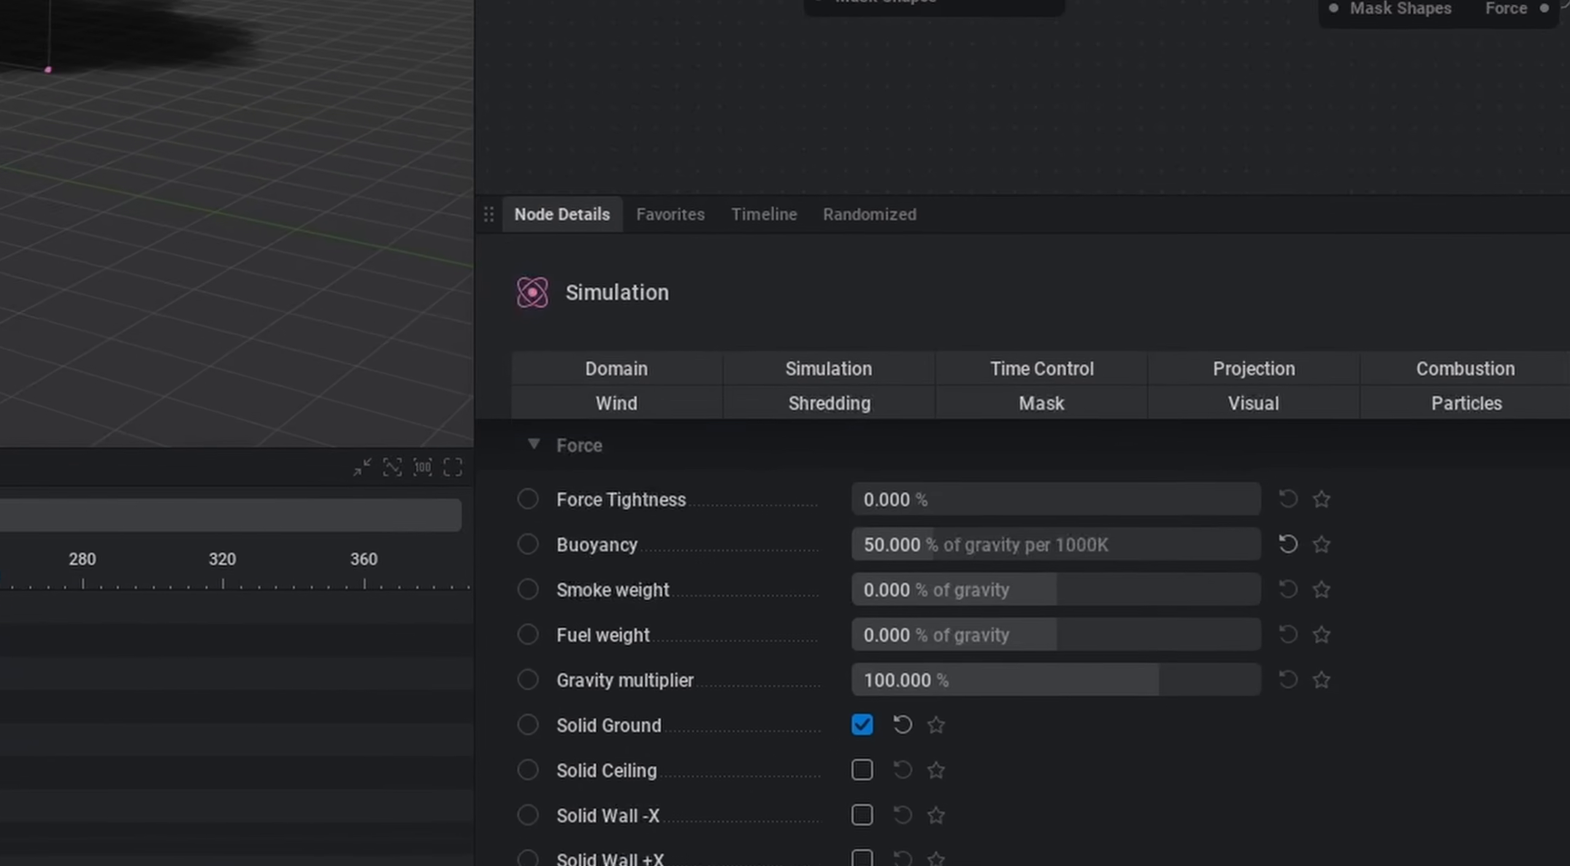
Step: Set the simulation's velocity dissipation to 90 %/s and play the simulation
{"action": "left_click", "coordinate": [1241, 512]}
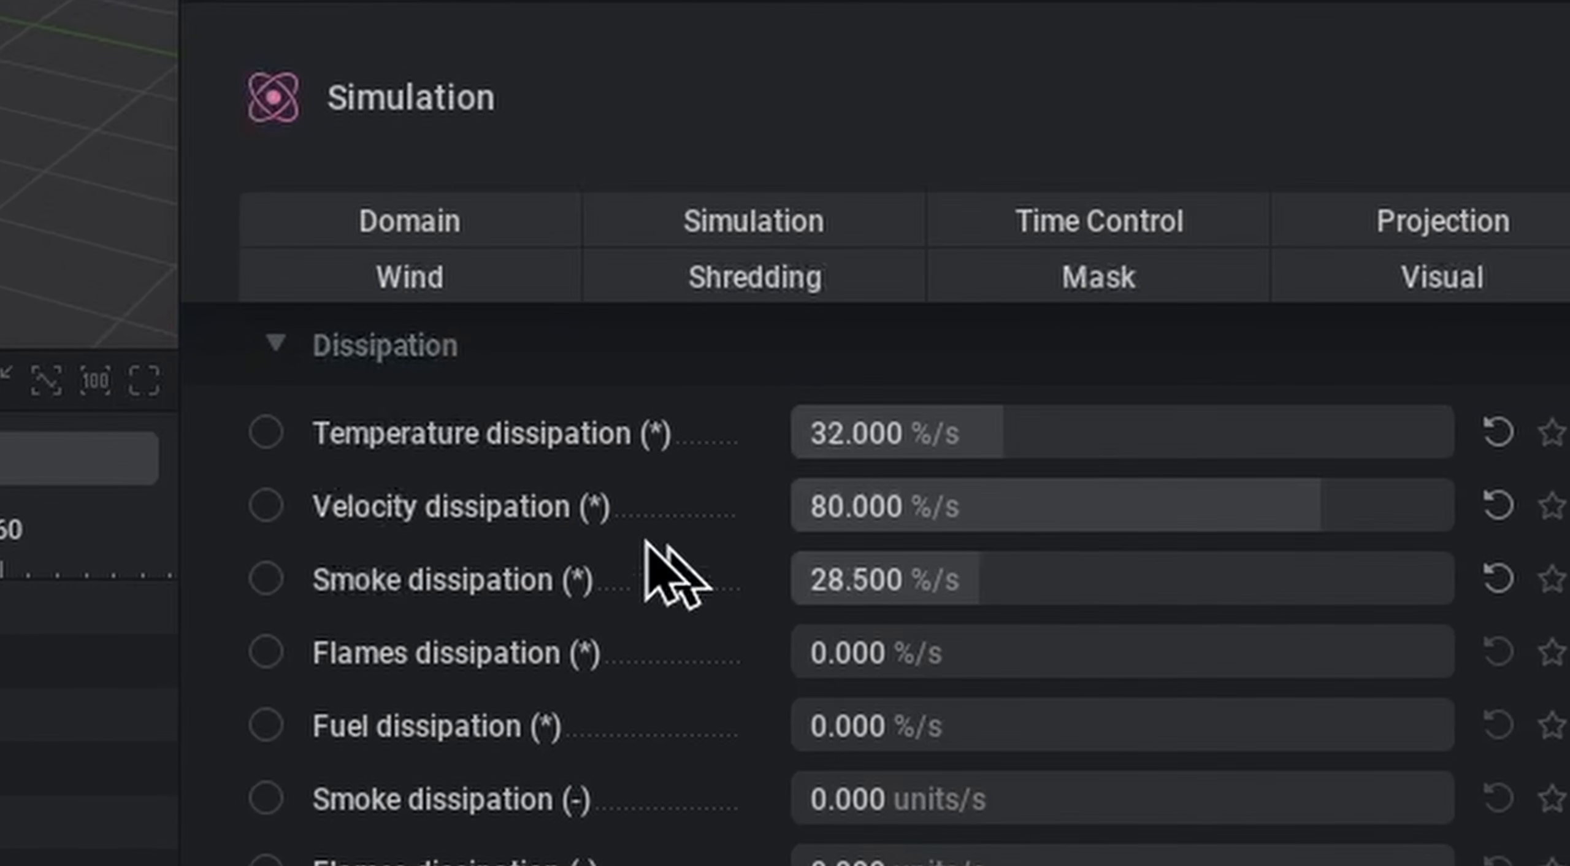
{"action": "left_click", "coordinate": [1162, 501]}
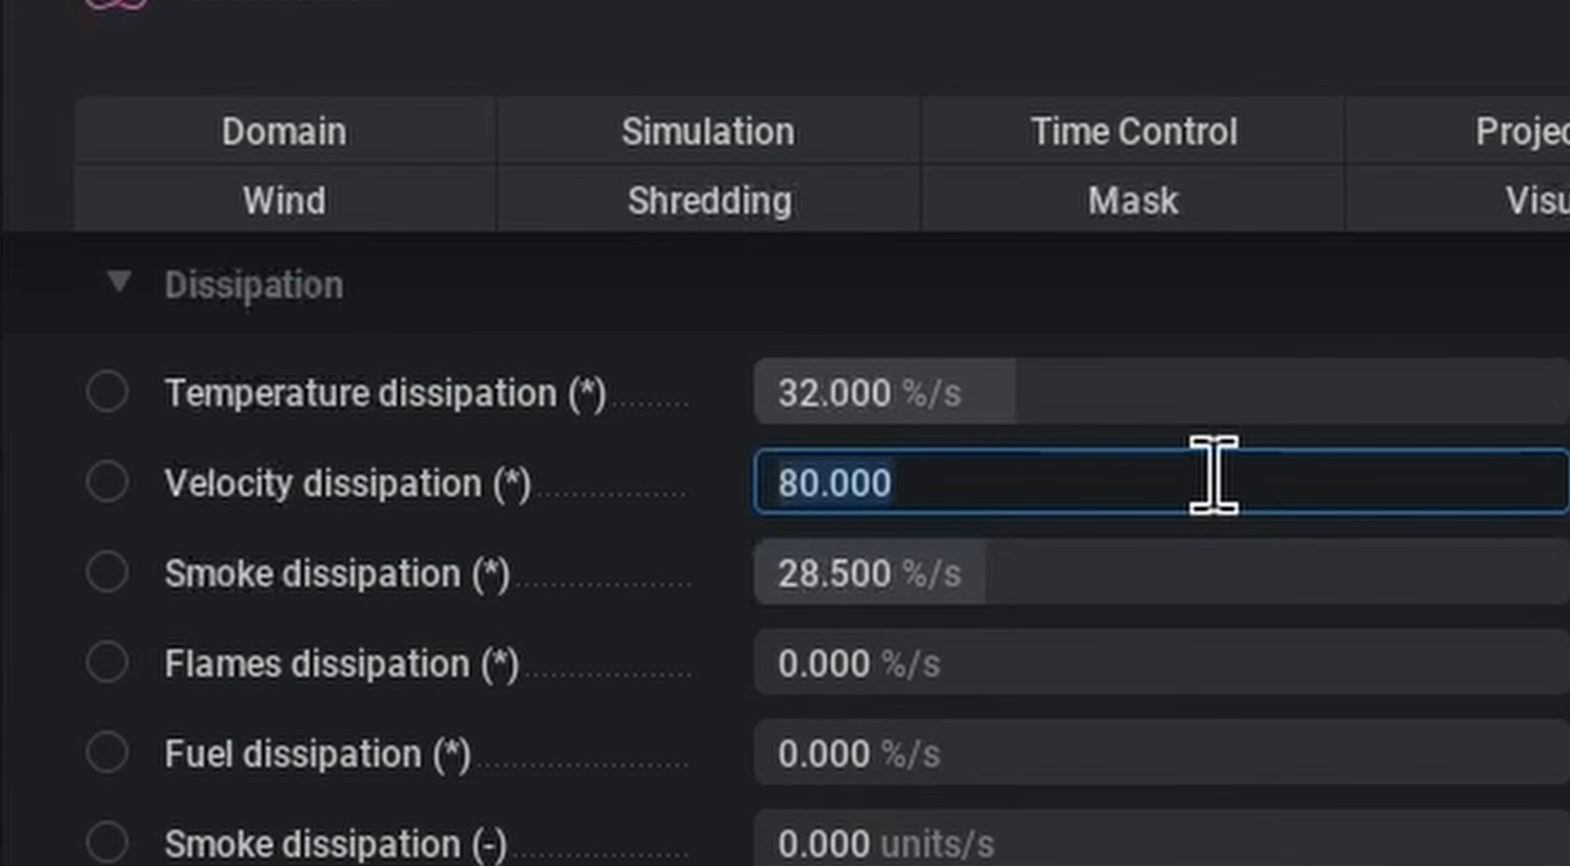
{"action": "type", "text": "99.999"}
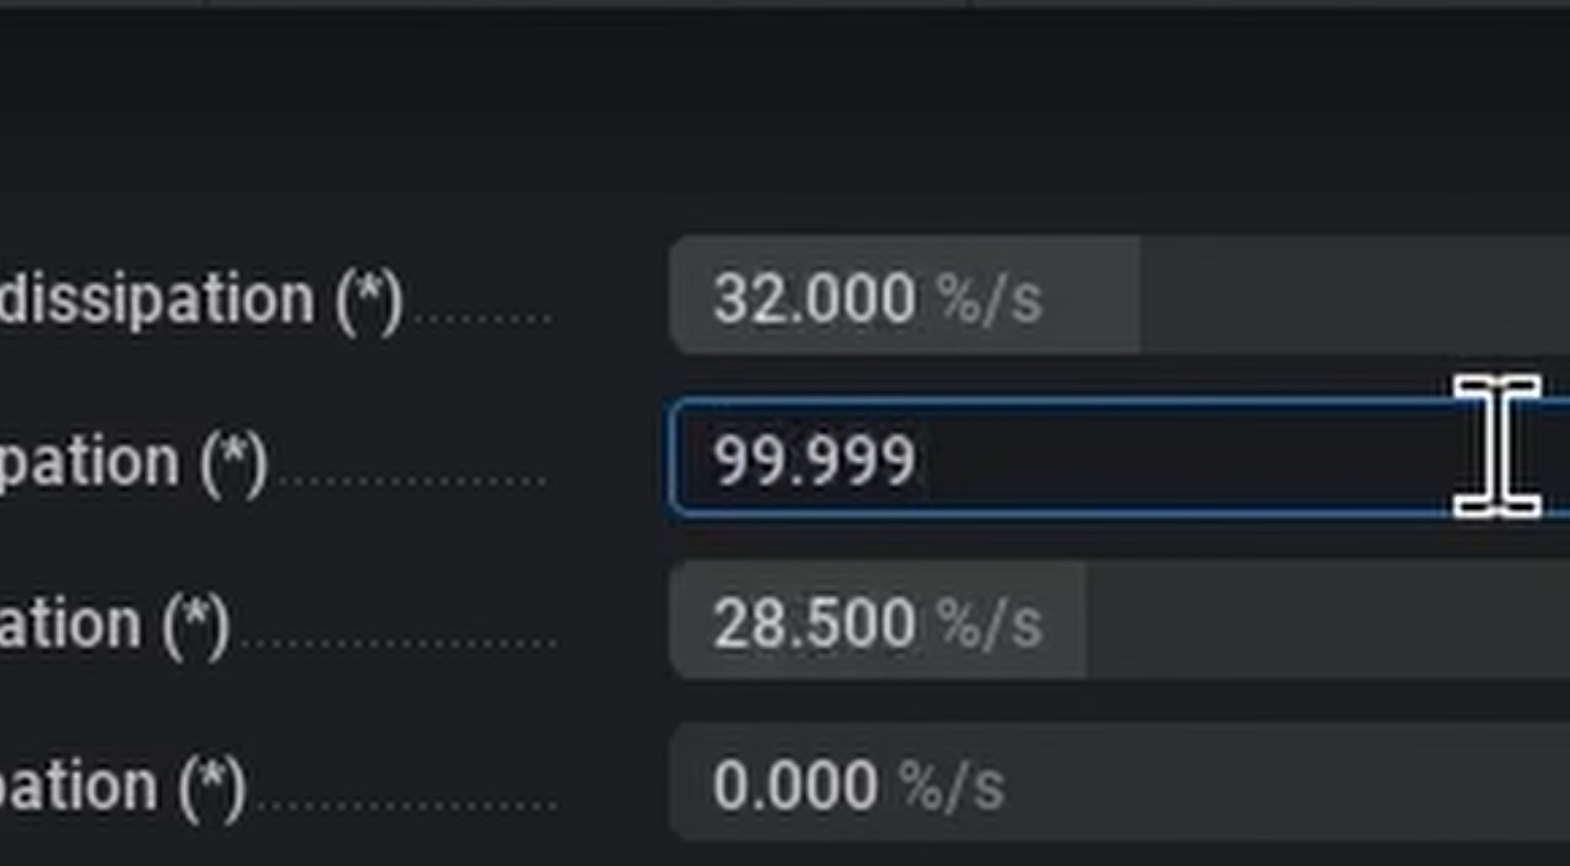
{"action": "key", "text": "Return"}
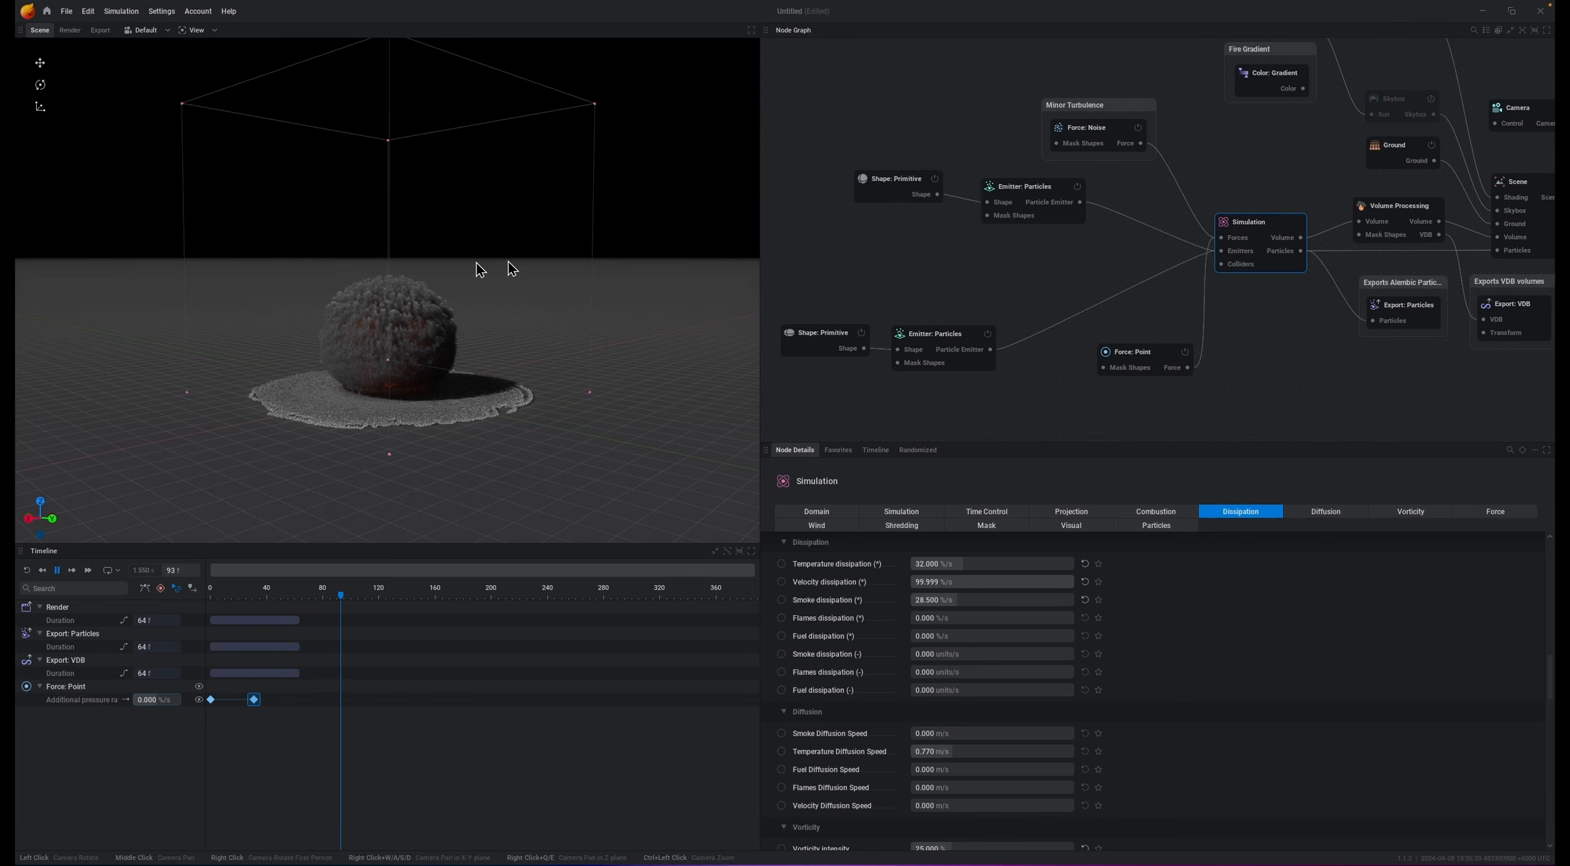
{"action": "key", "text": "space"}
{"action": "type", "text": "99"}
{"action": "key", "text": "Return"}
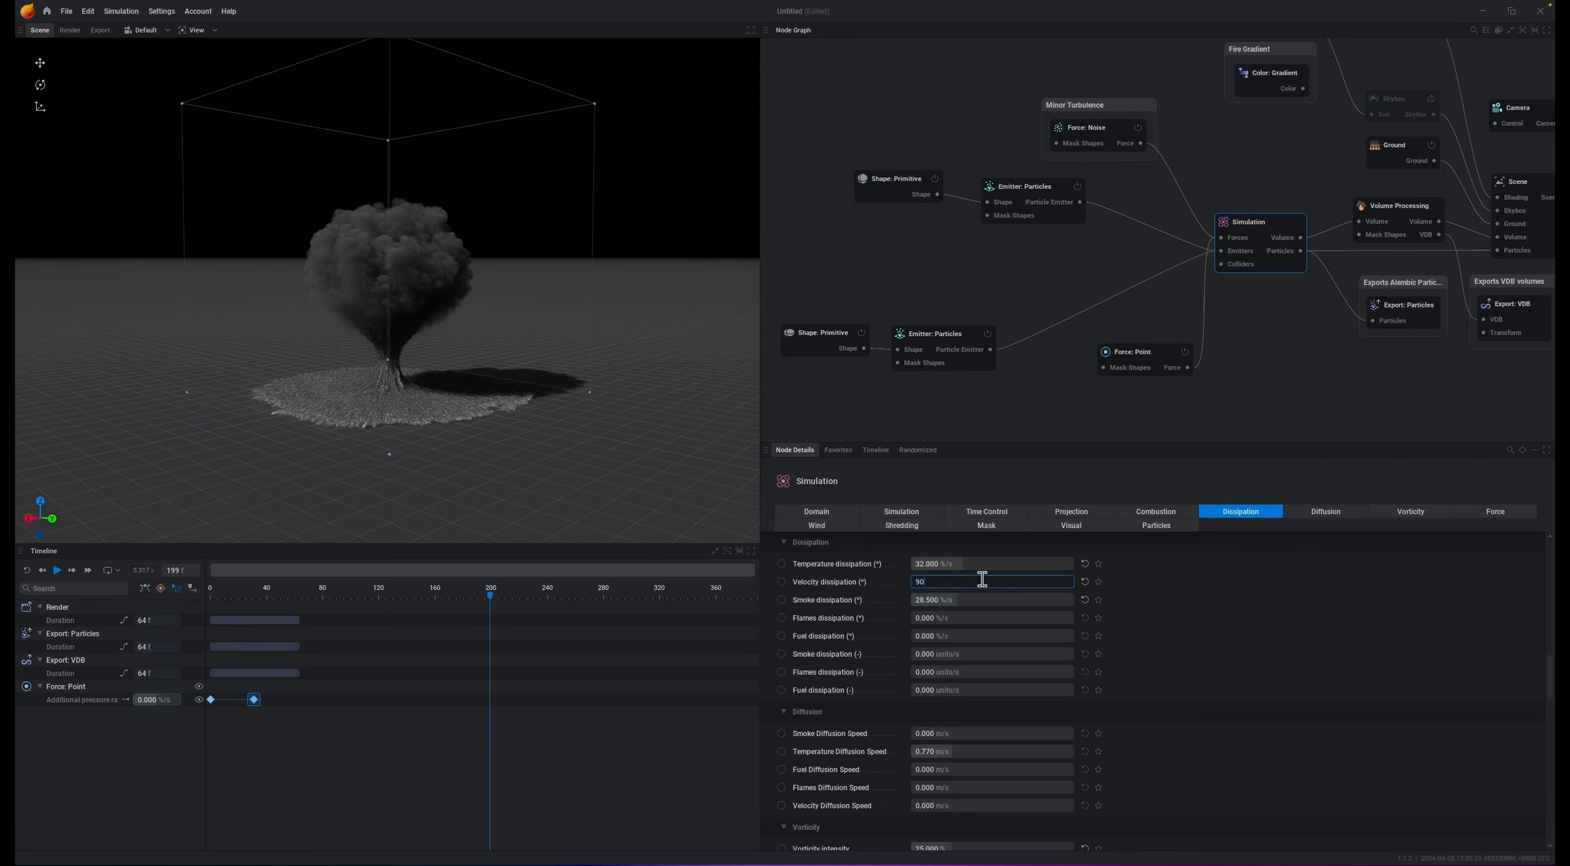
{"action": "key", "text": "space"}
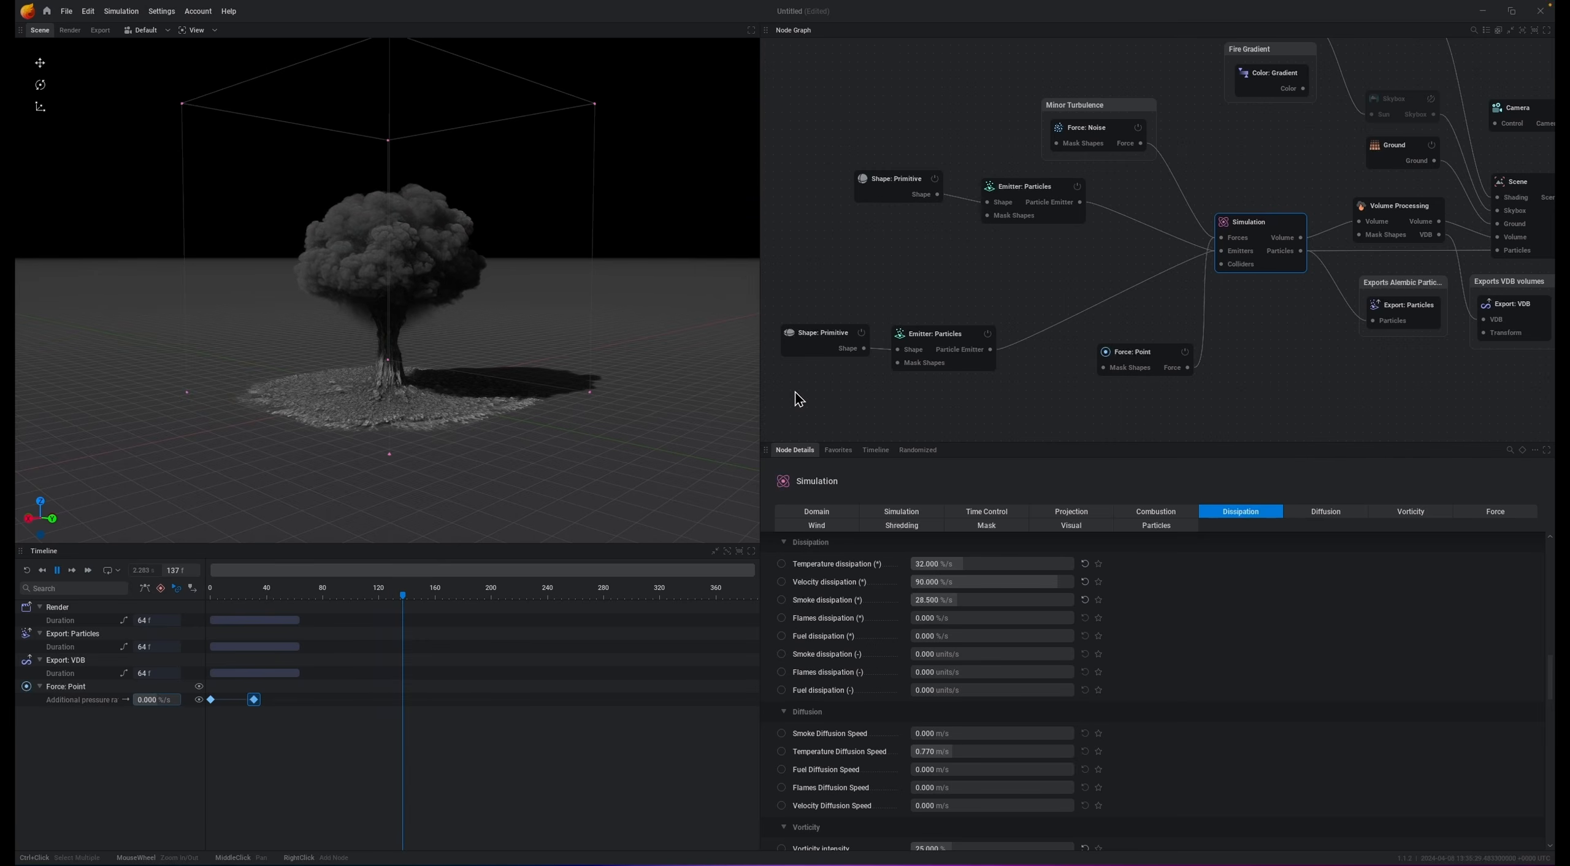
Step: Keyframe velocity dissipation at frame 0 and at about frame 120 with 99 %/s, playing the simulation from the start
{"action": "key", "text": "r"}
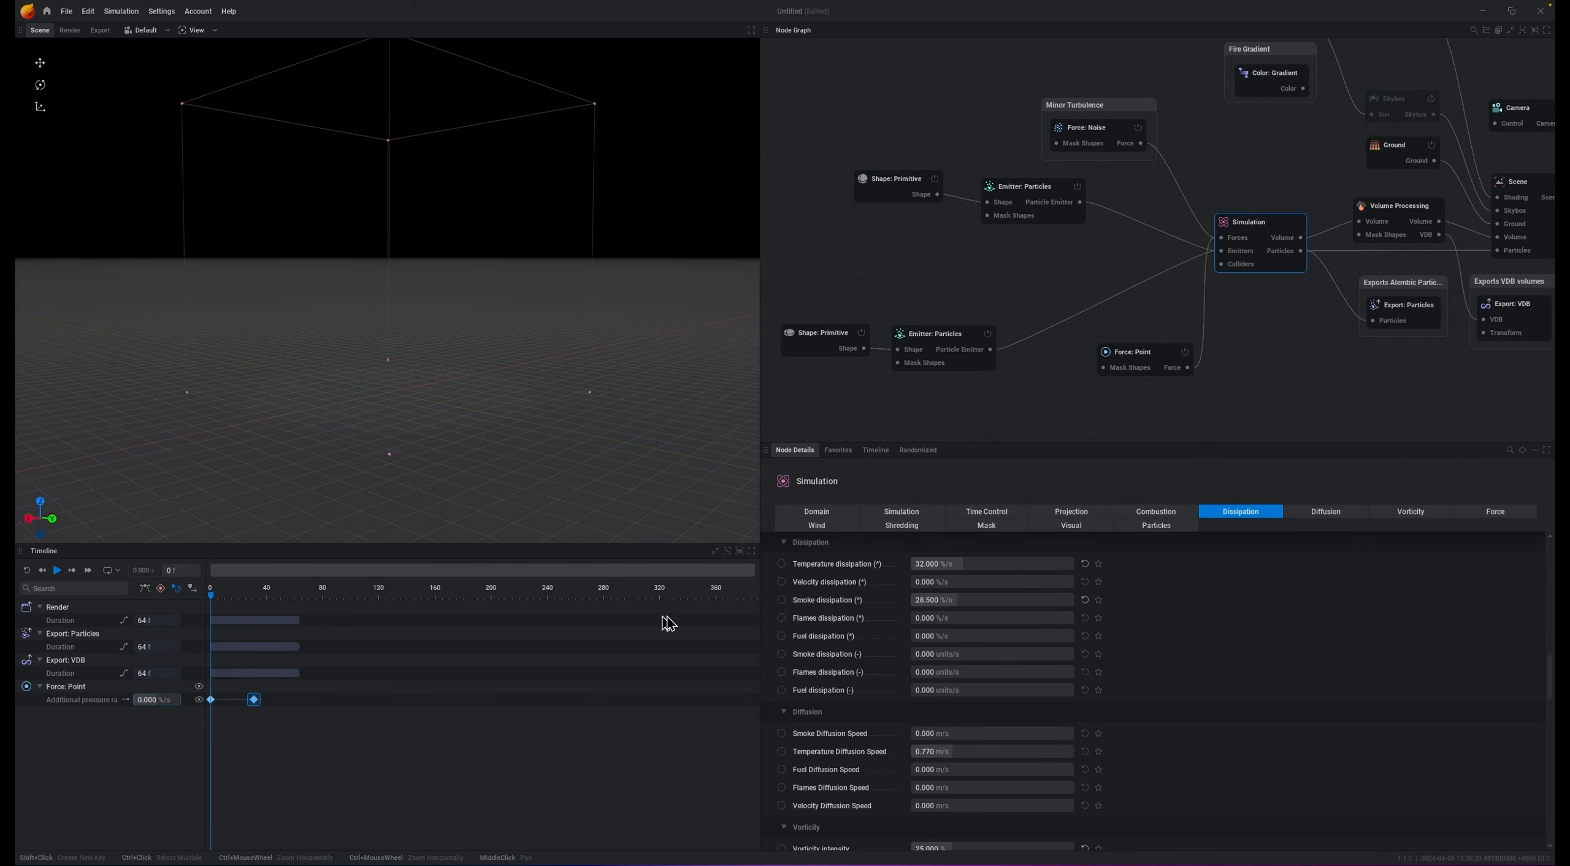
{"action": "left_click", "coordinate": [781, 582]}
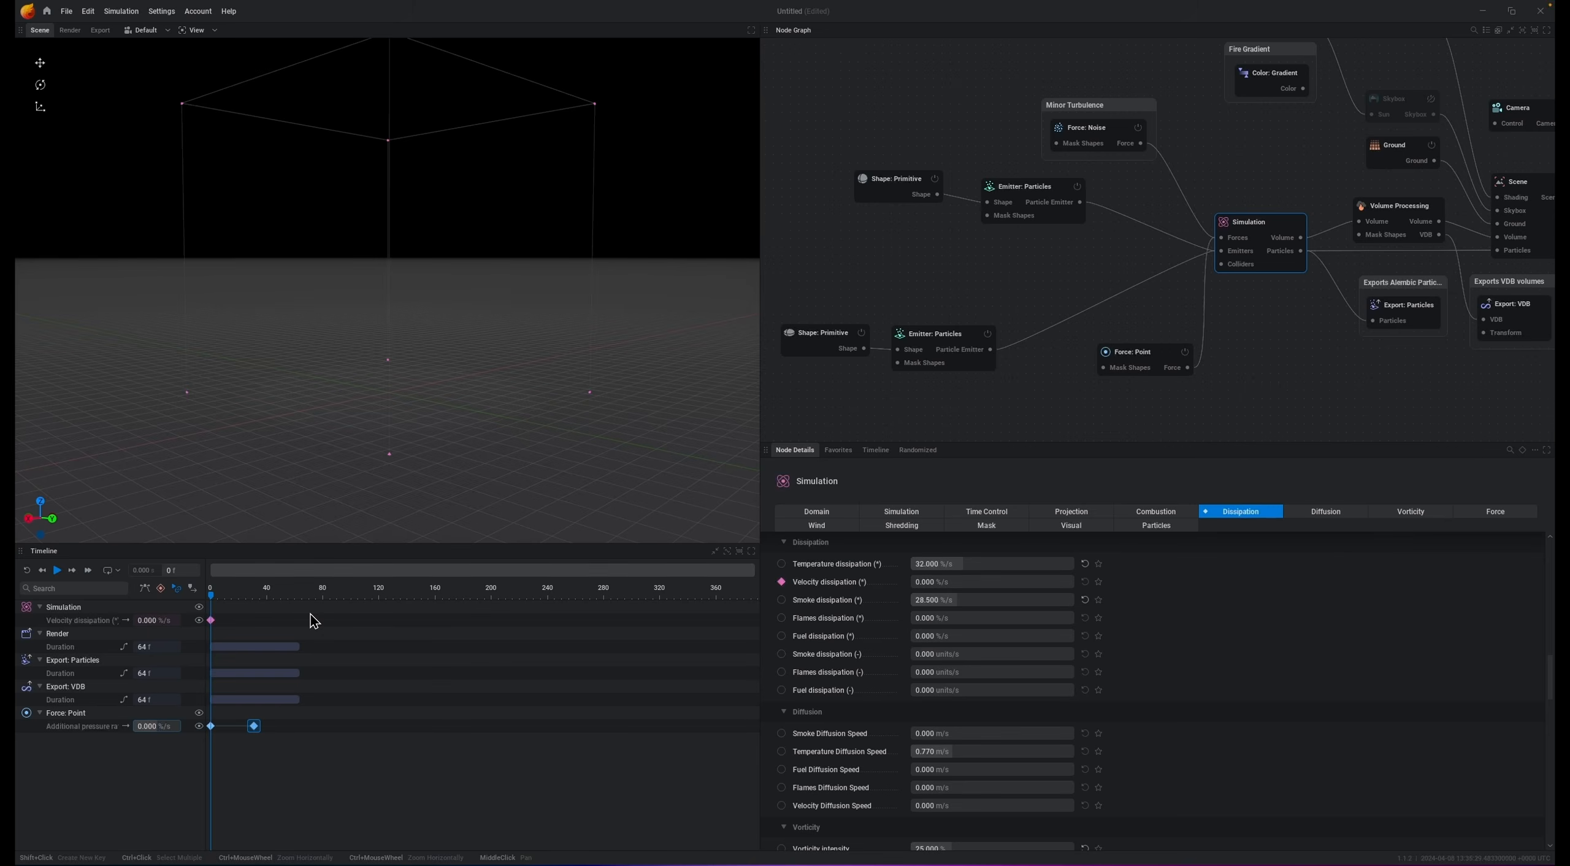
{"action": "key", "text": "space"}
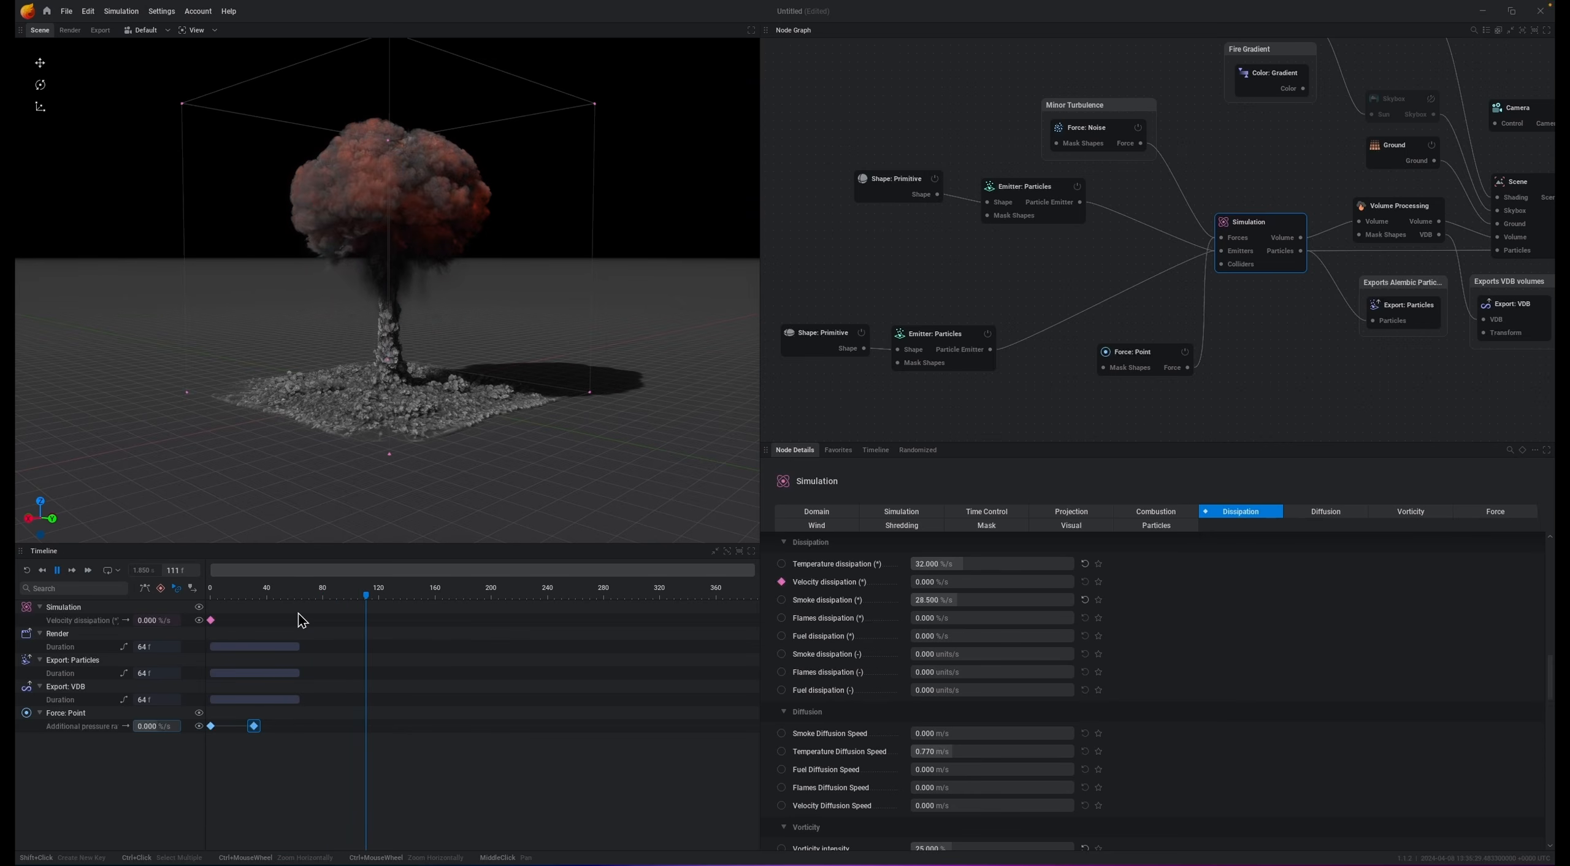
{"action": "key", "text": "space"}
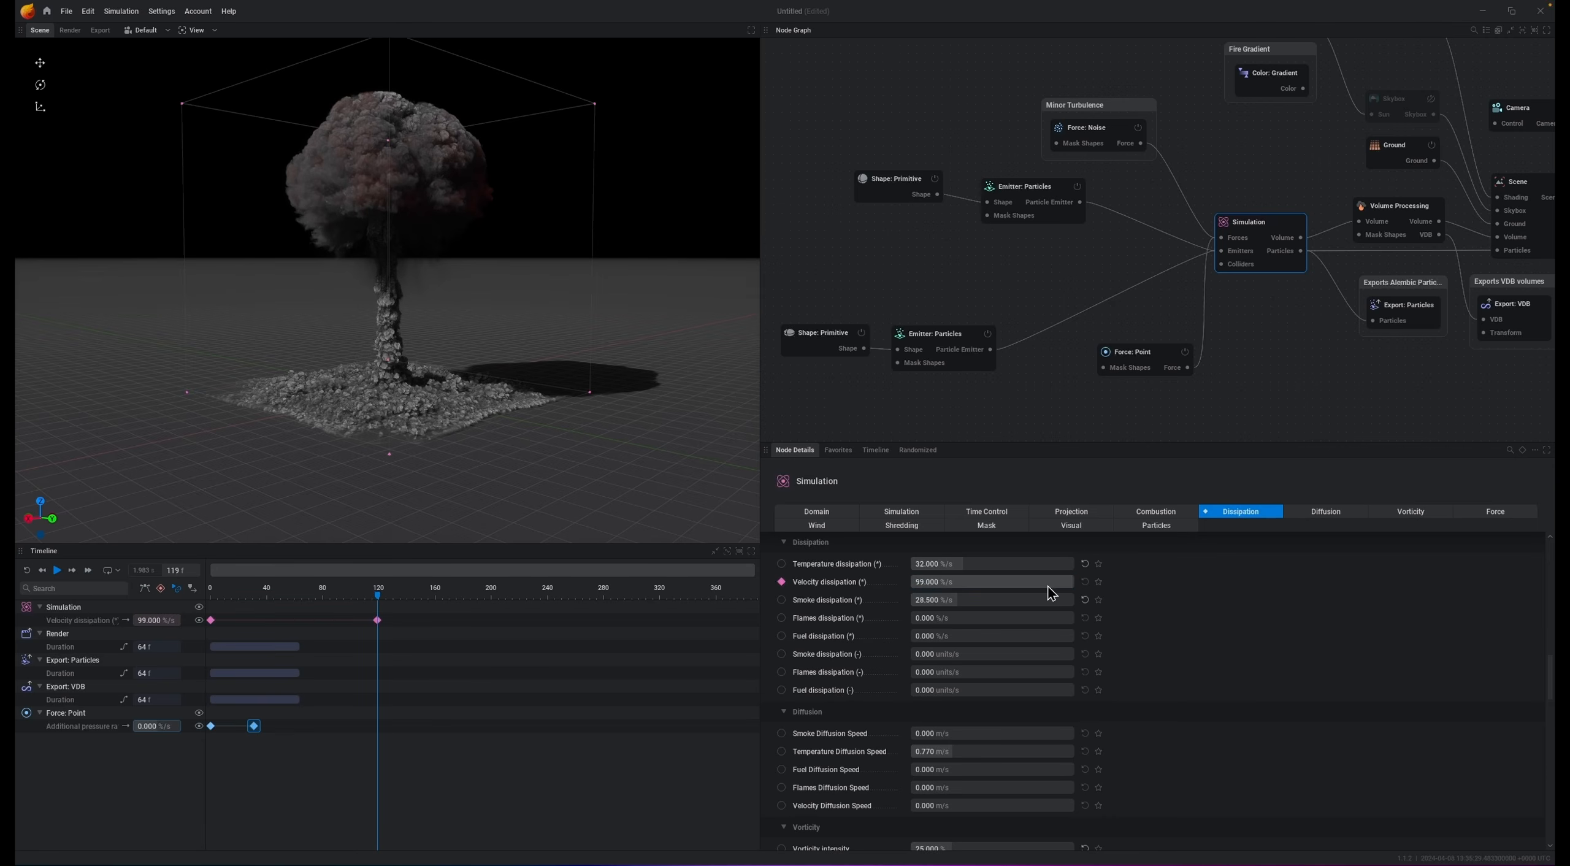
Step: Set the ground-dust shape primitive's X and Y radius to 75 and replay the simulation from the start
{"action": "key", "text": "Home"}
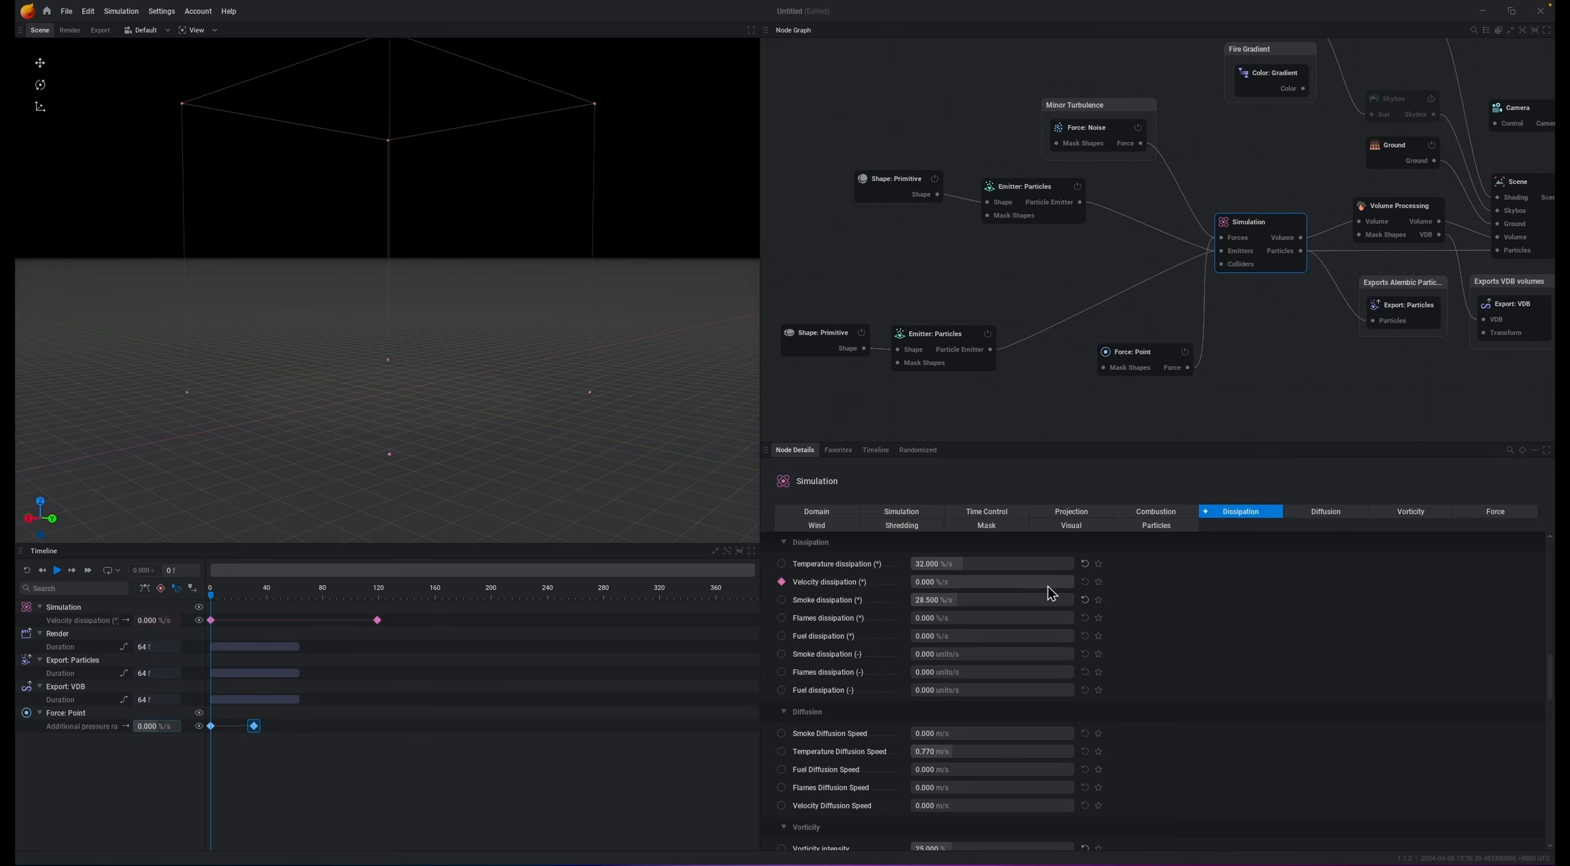
{"action": "key", "text": "space"}
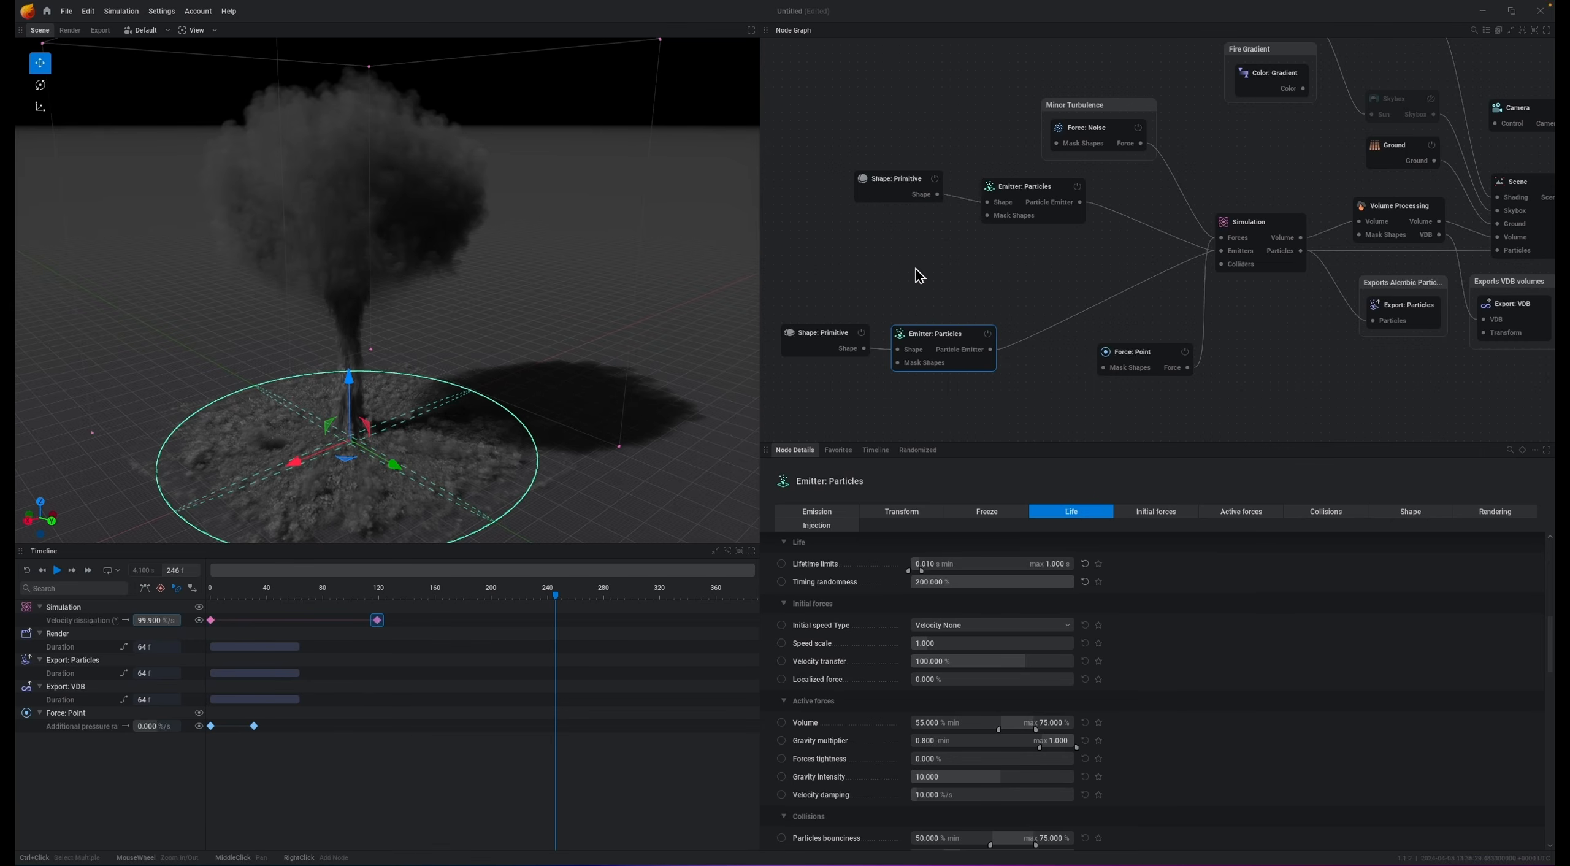
{"action": "left_click", "coordinate": [809, 345]}
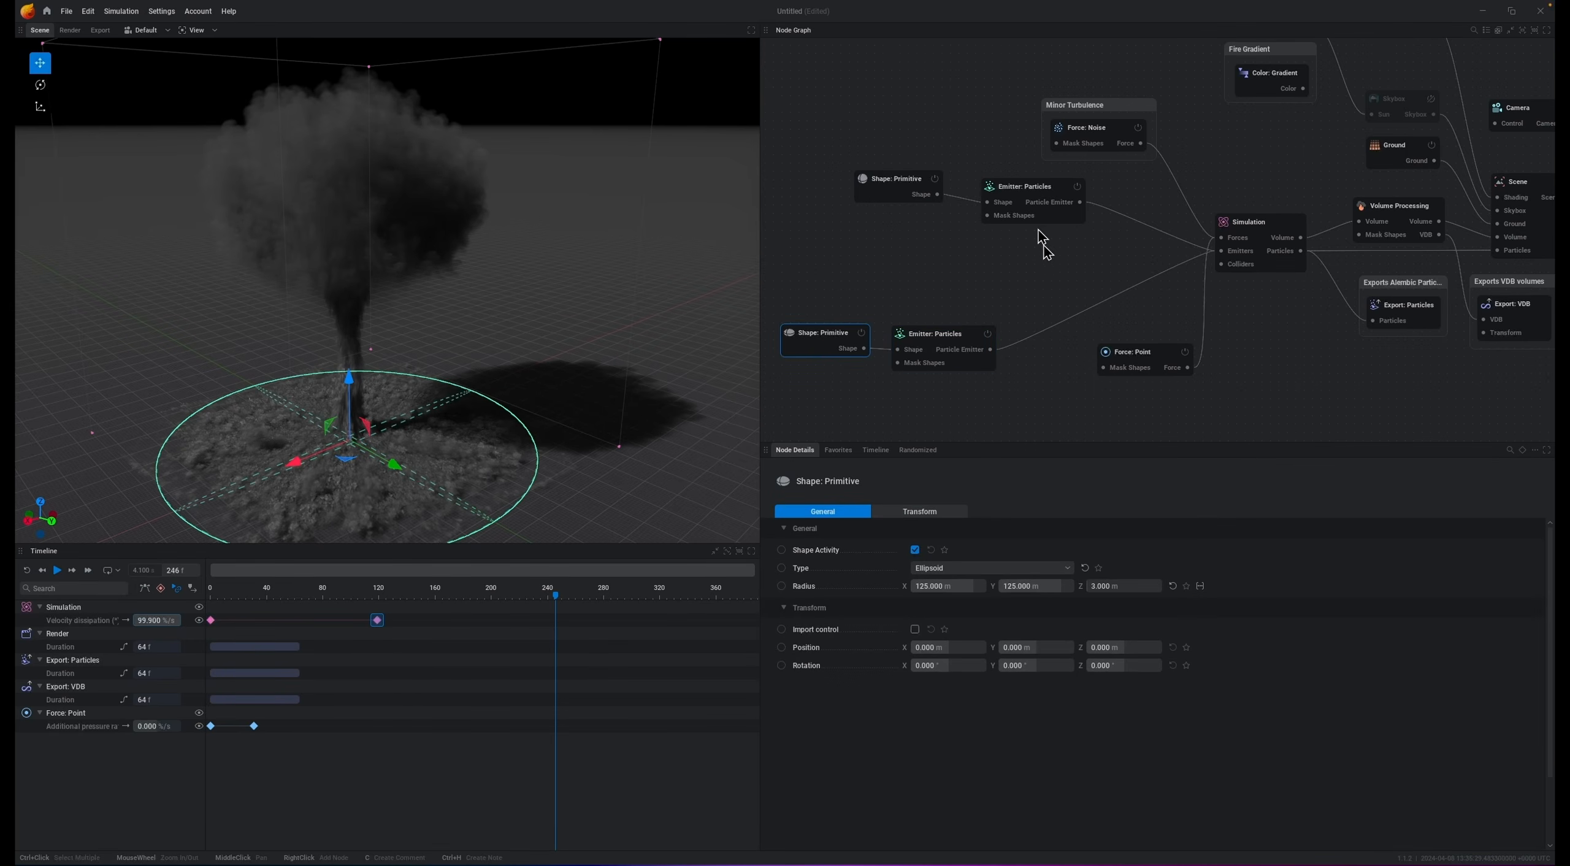
{"action": "left_click", "coordinate": [961, 586]}
{"action": "type", "text": "75"}
{"action": "key", "text": "Tab"}
{"action": "type", "text": "75"}
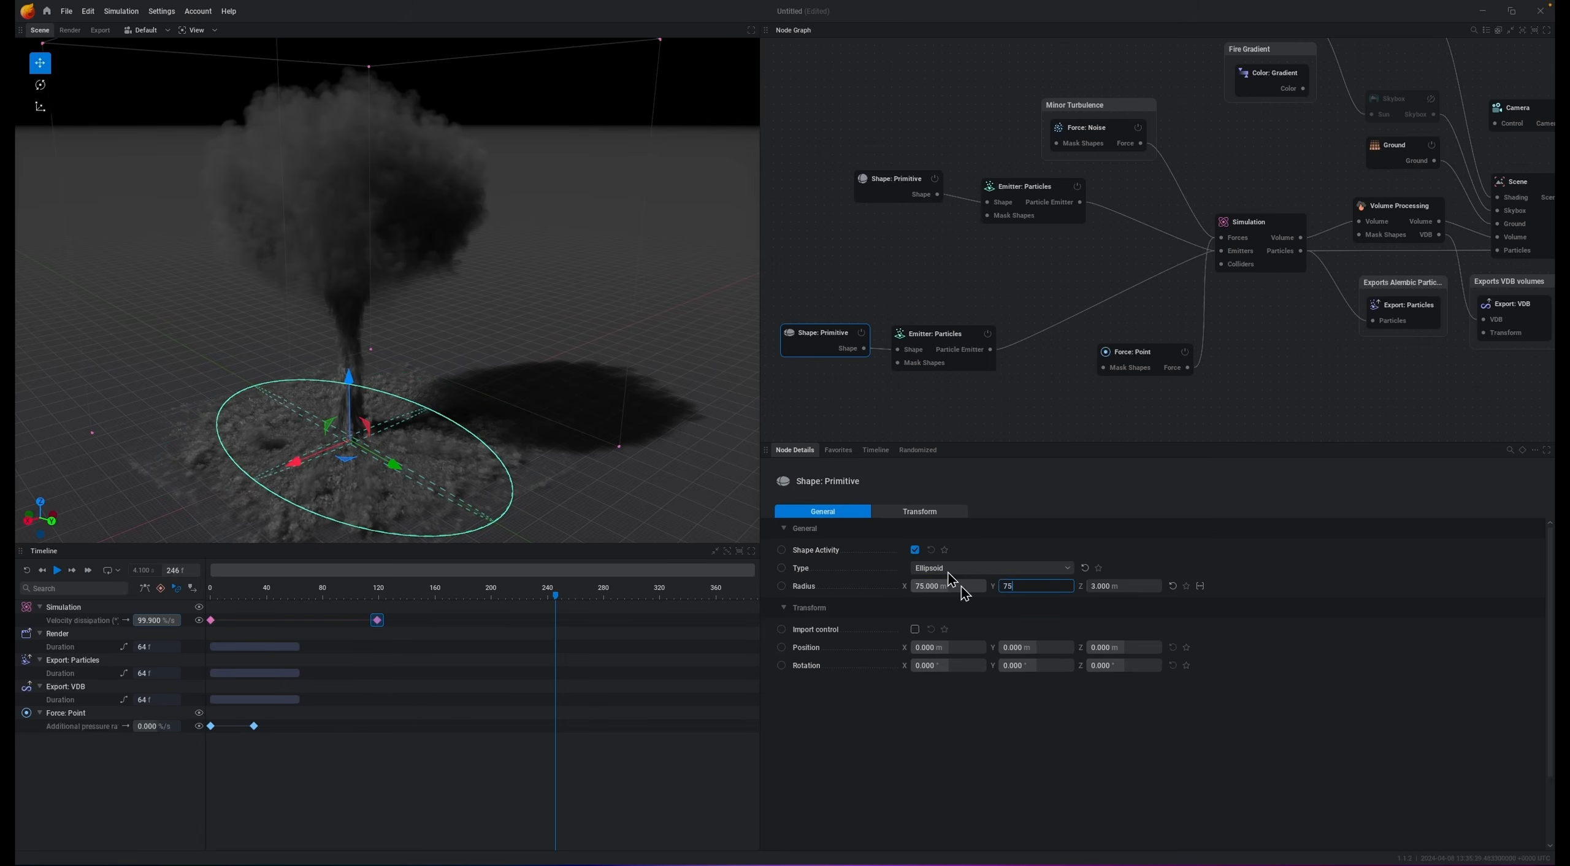
{"action": "key", "text": "Return"}
{"action": "key", "text": "space"}
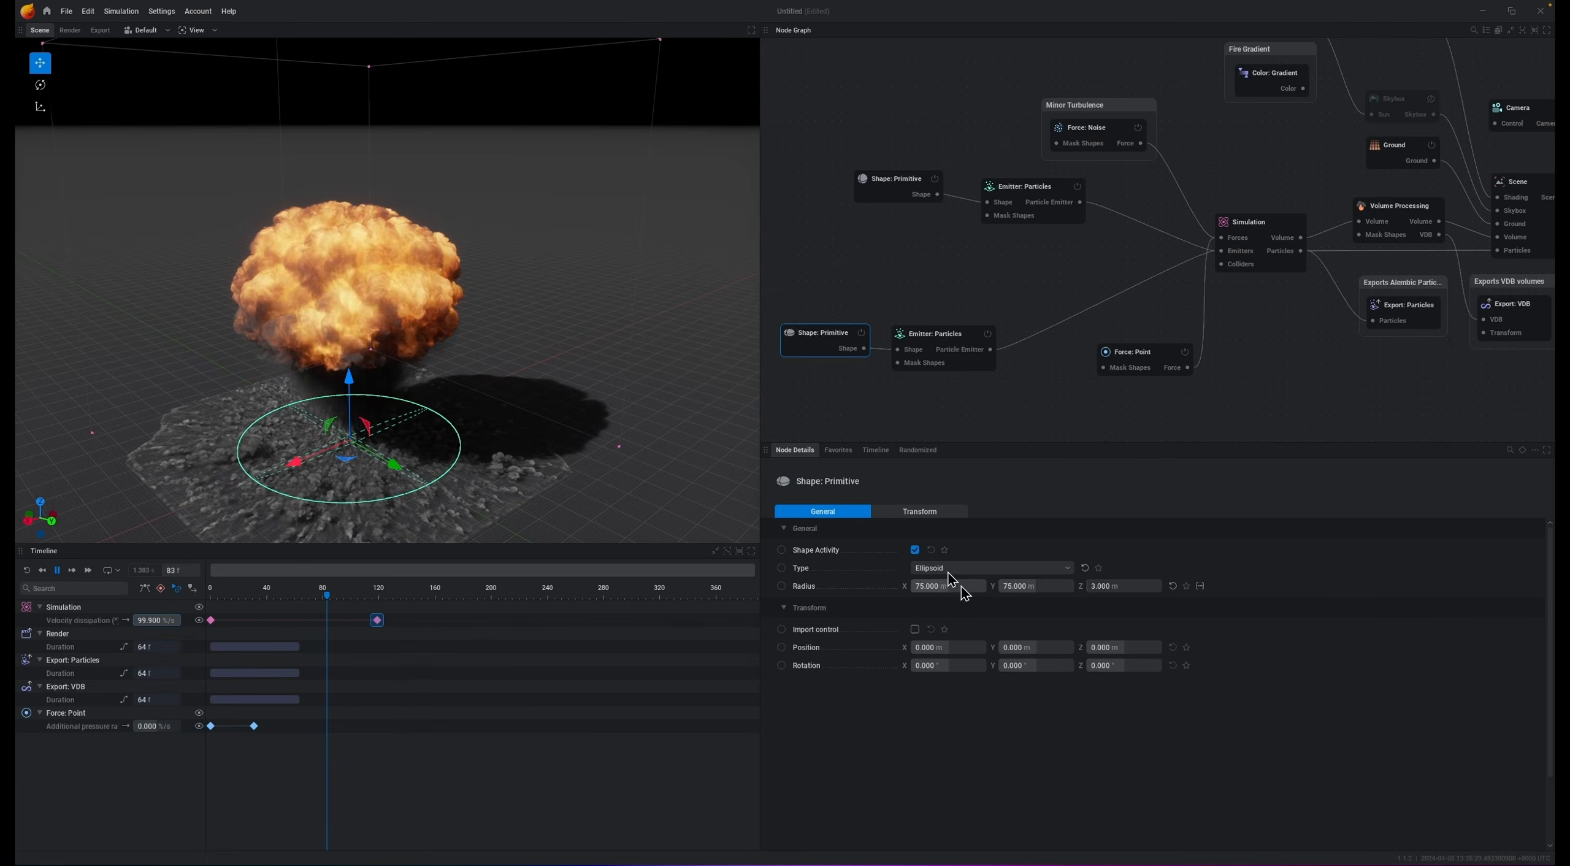
Step: Set the Volume Processing slicing mask's X-, X+, Y- and Y+ wall widths to 20 %
{"action": "key", "text": "space"}
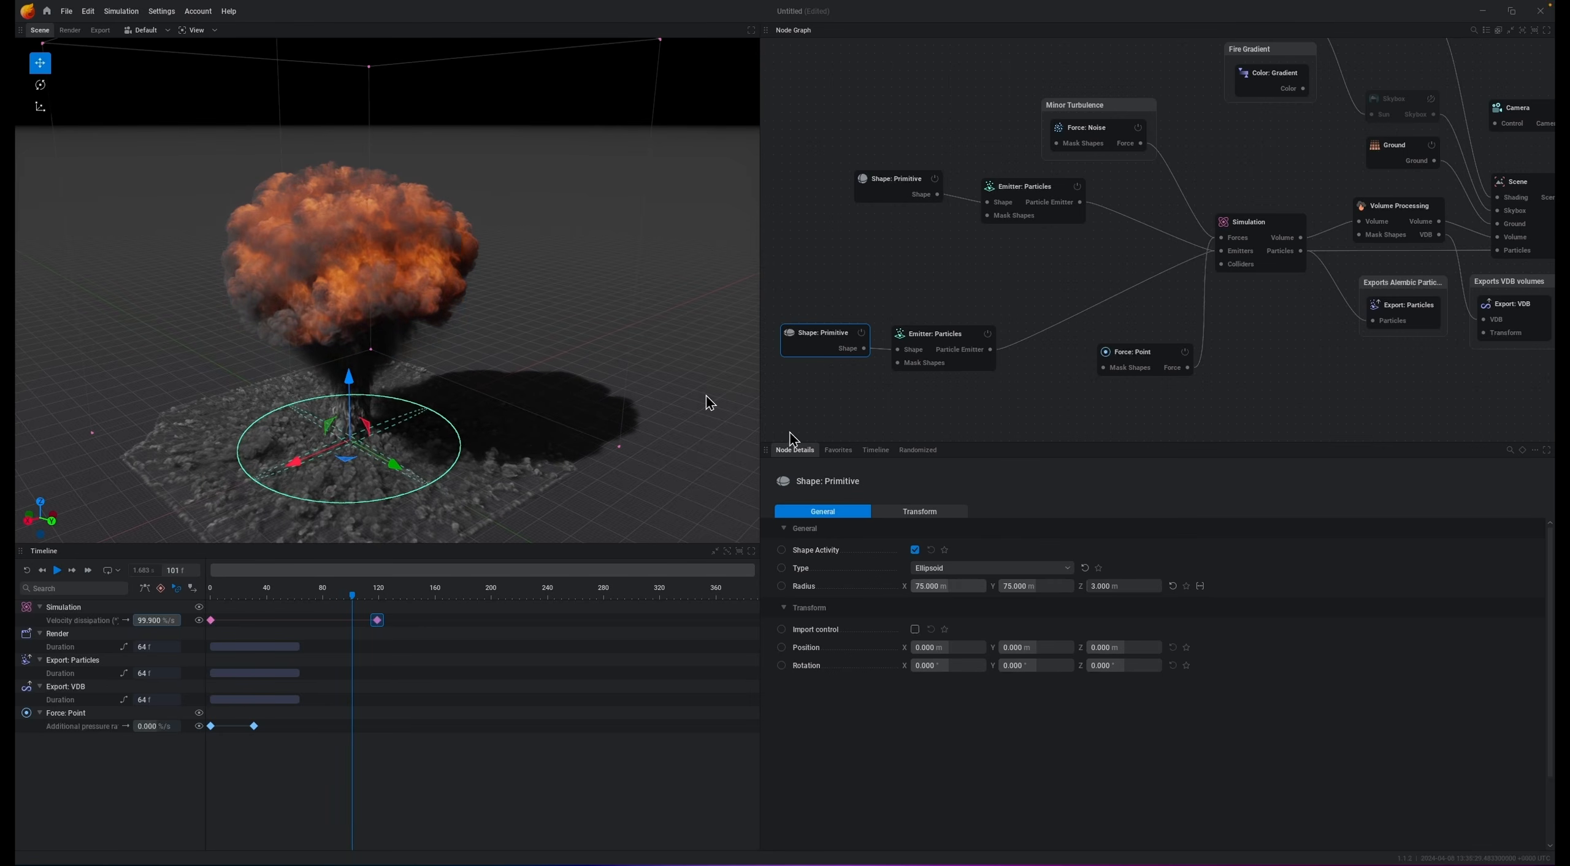
{"action": "mouse_move", "coordinate": [514, 481]}
{"action": "middle_mouse_down"}
{"action": "mouse_move", "coordinate": [523, 422]}
{"action": "mouse_move", "coordinate": [483, 487]}
{"action": "middle_mouse_up"}
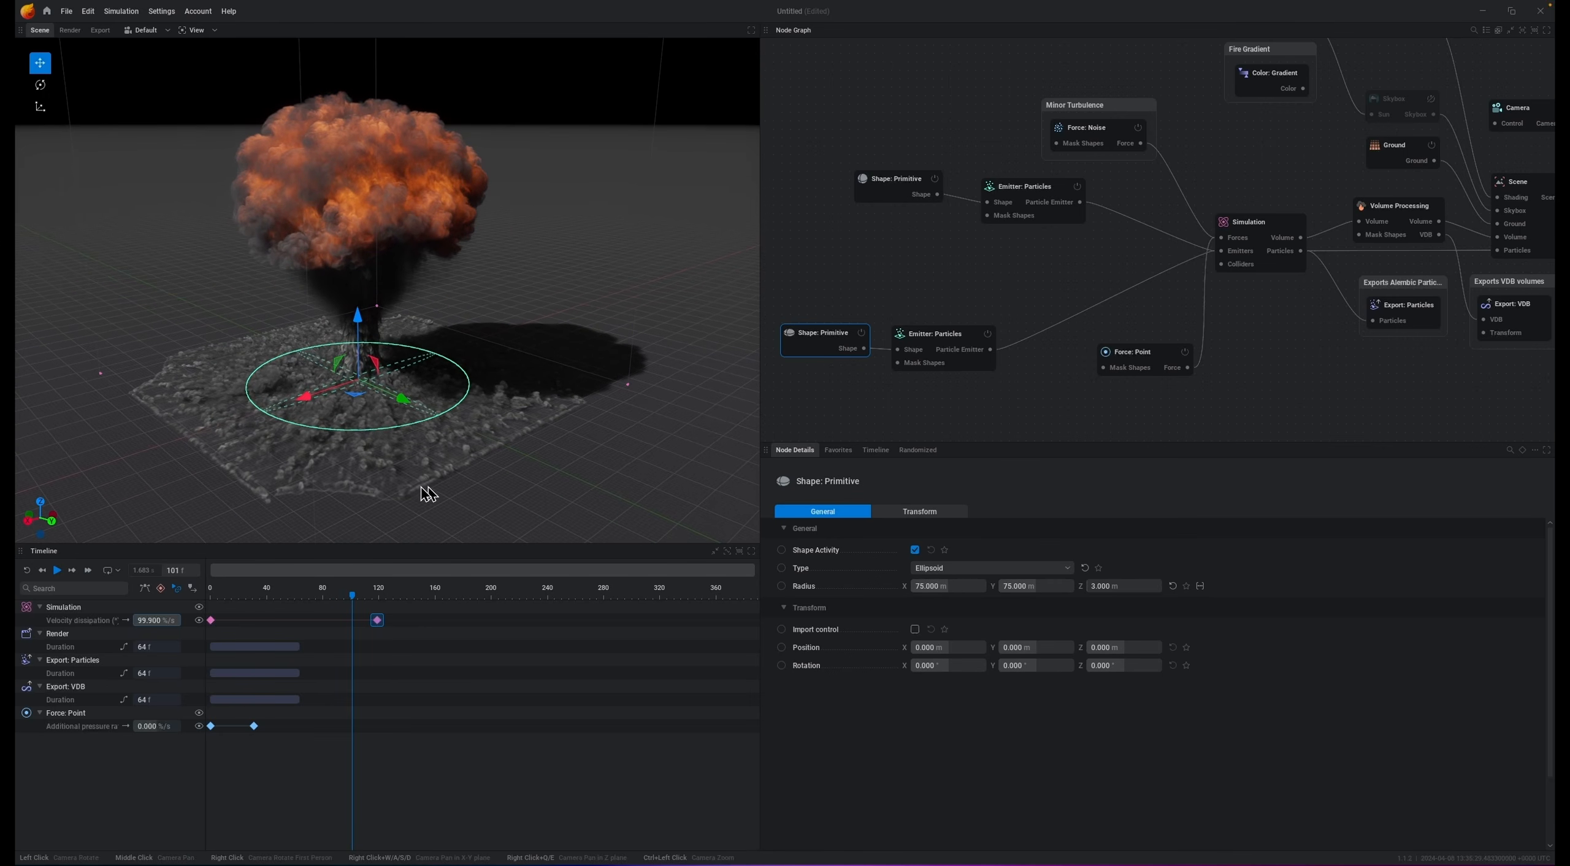
{"action": "left_click", "coordinate": [1398, 212]}
{"action": "left_click", "coordinate": [1018, 513]}
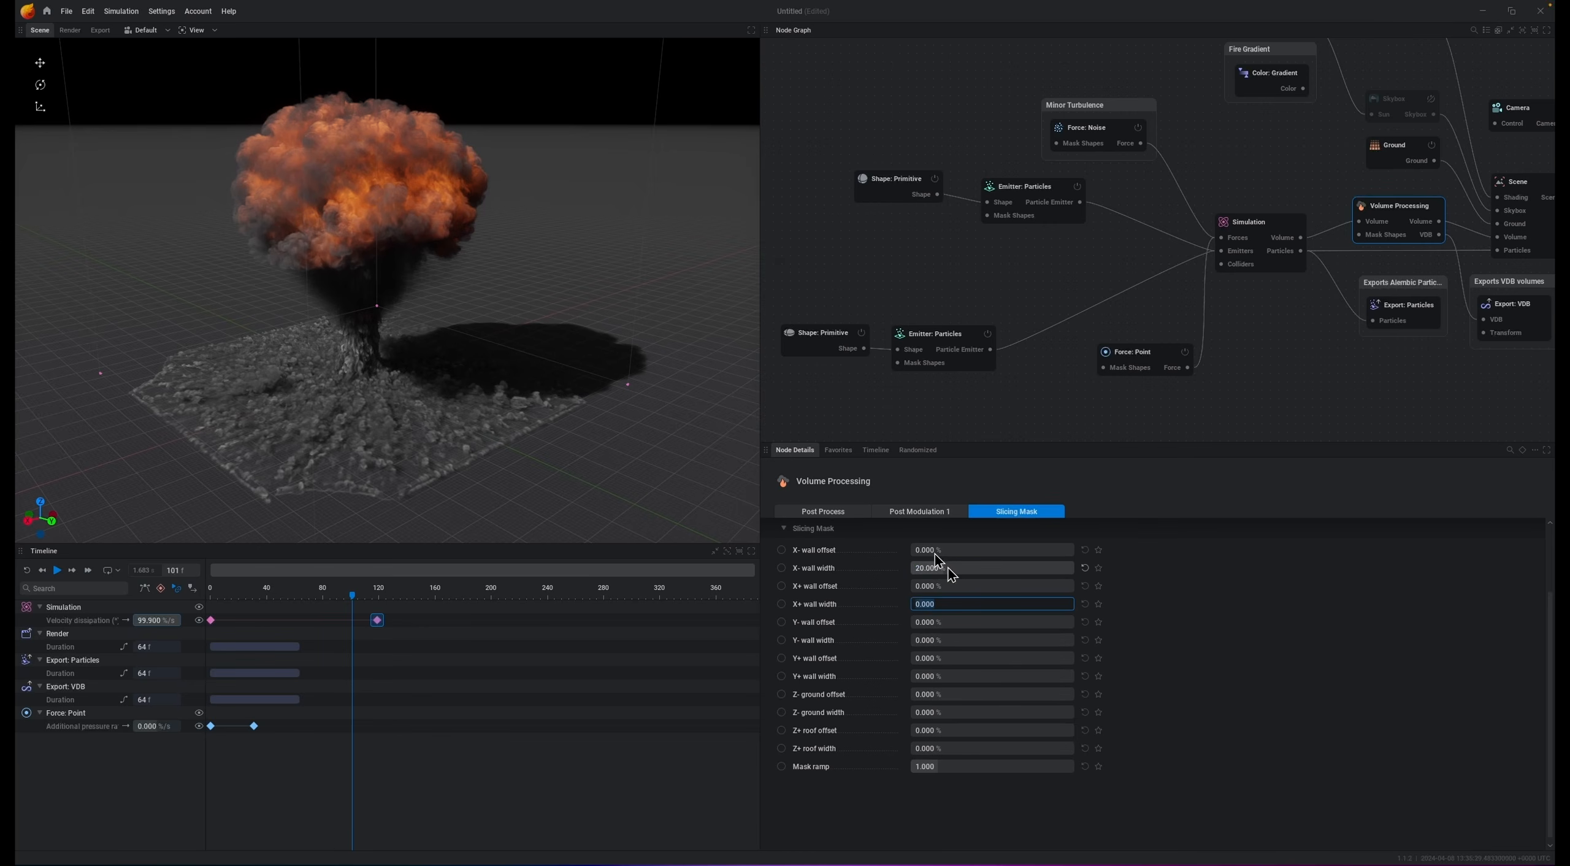
{"action": "key", "text": "Tab"}
{"action": "key", "text": "Tab"}
{"action": "key", "text": "Tab"}
{"action": "key", "text": "Tab"}
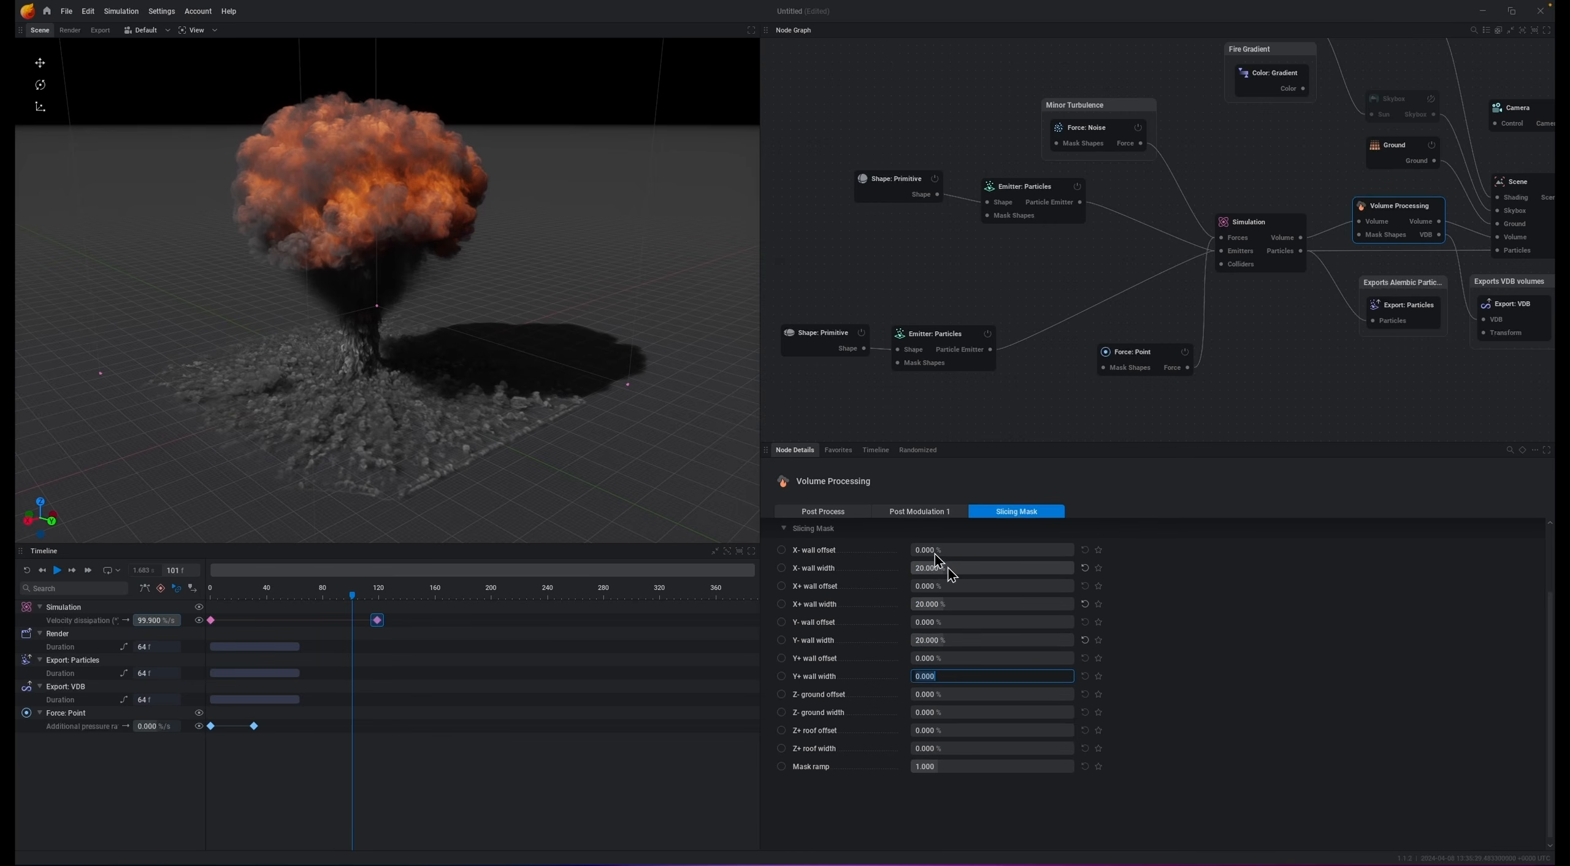
{"action": "key", "text": "Return"}
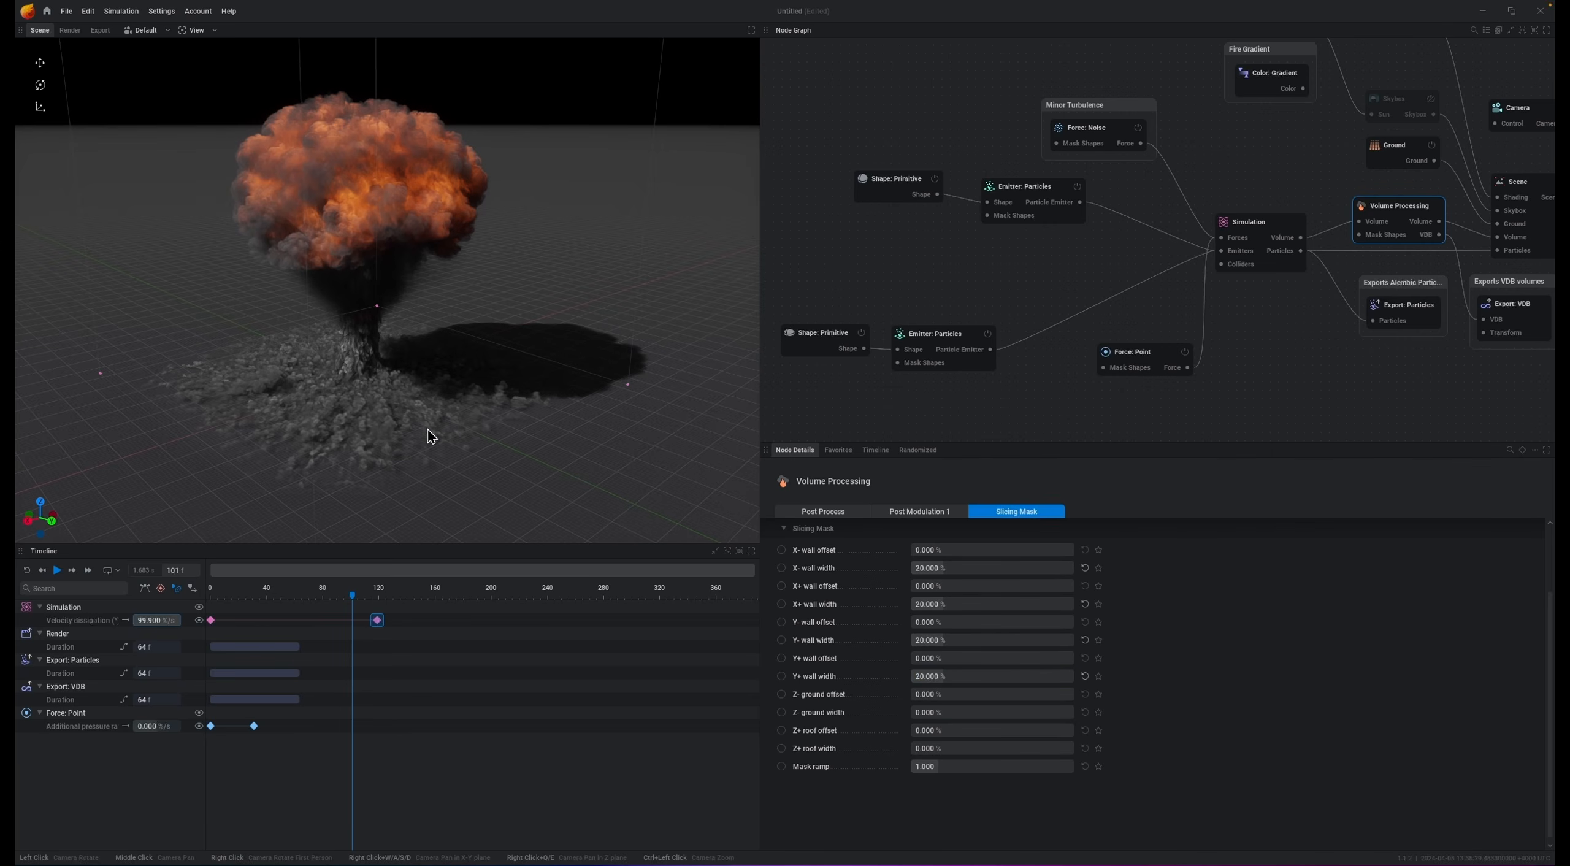
Step: Move the velocity dissipation's second keyframe to about frame 161 and play the simulation
{"action": "key", "text": "space"}
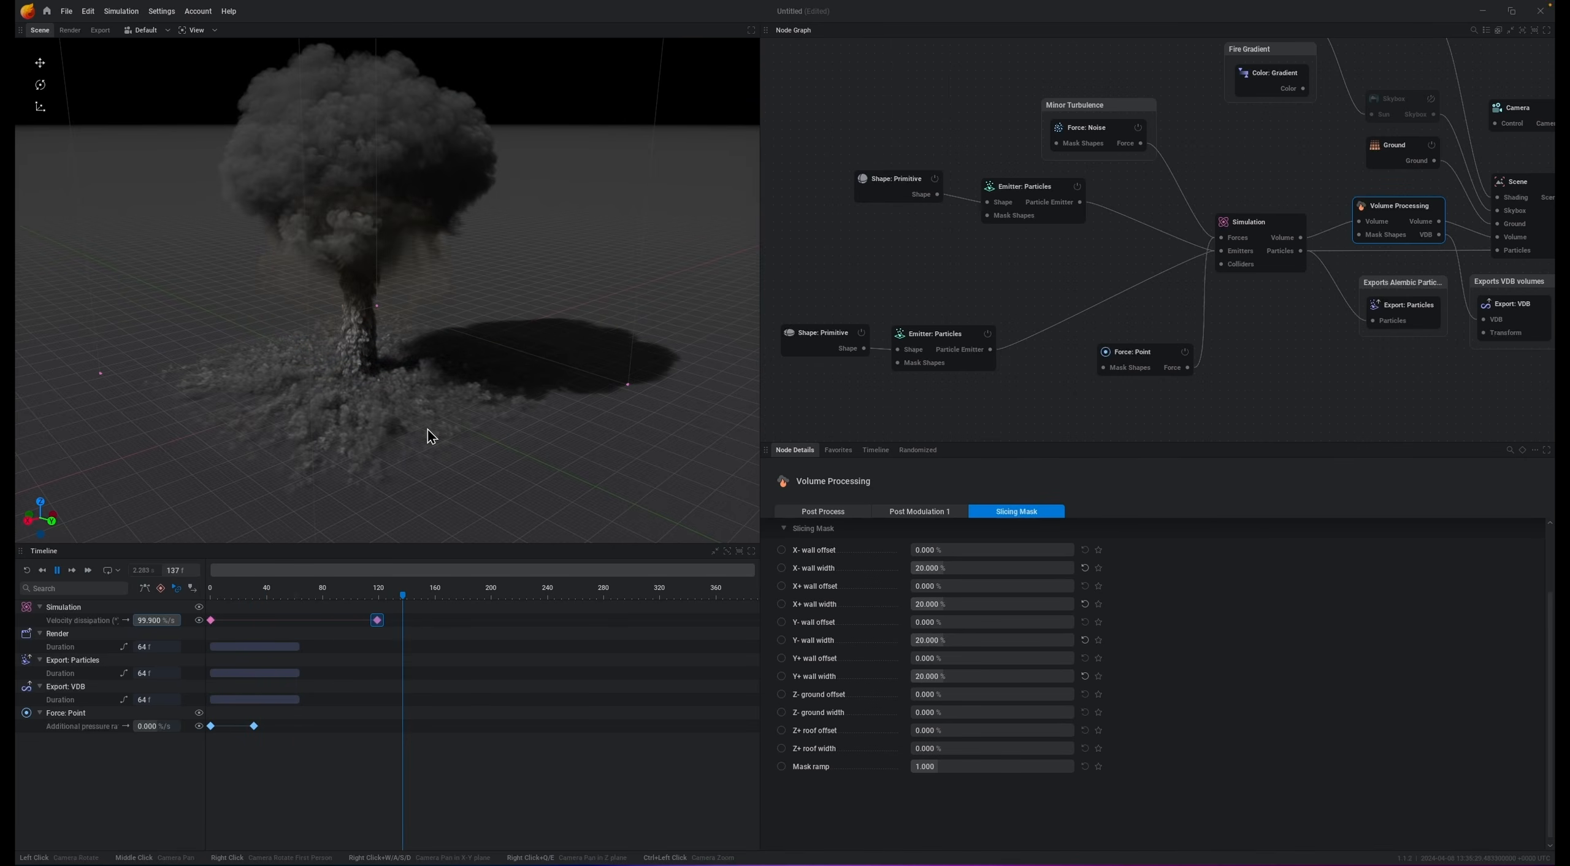
{"action": "key", "text": "space"}
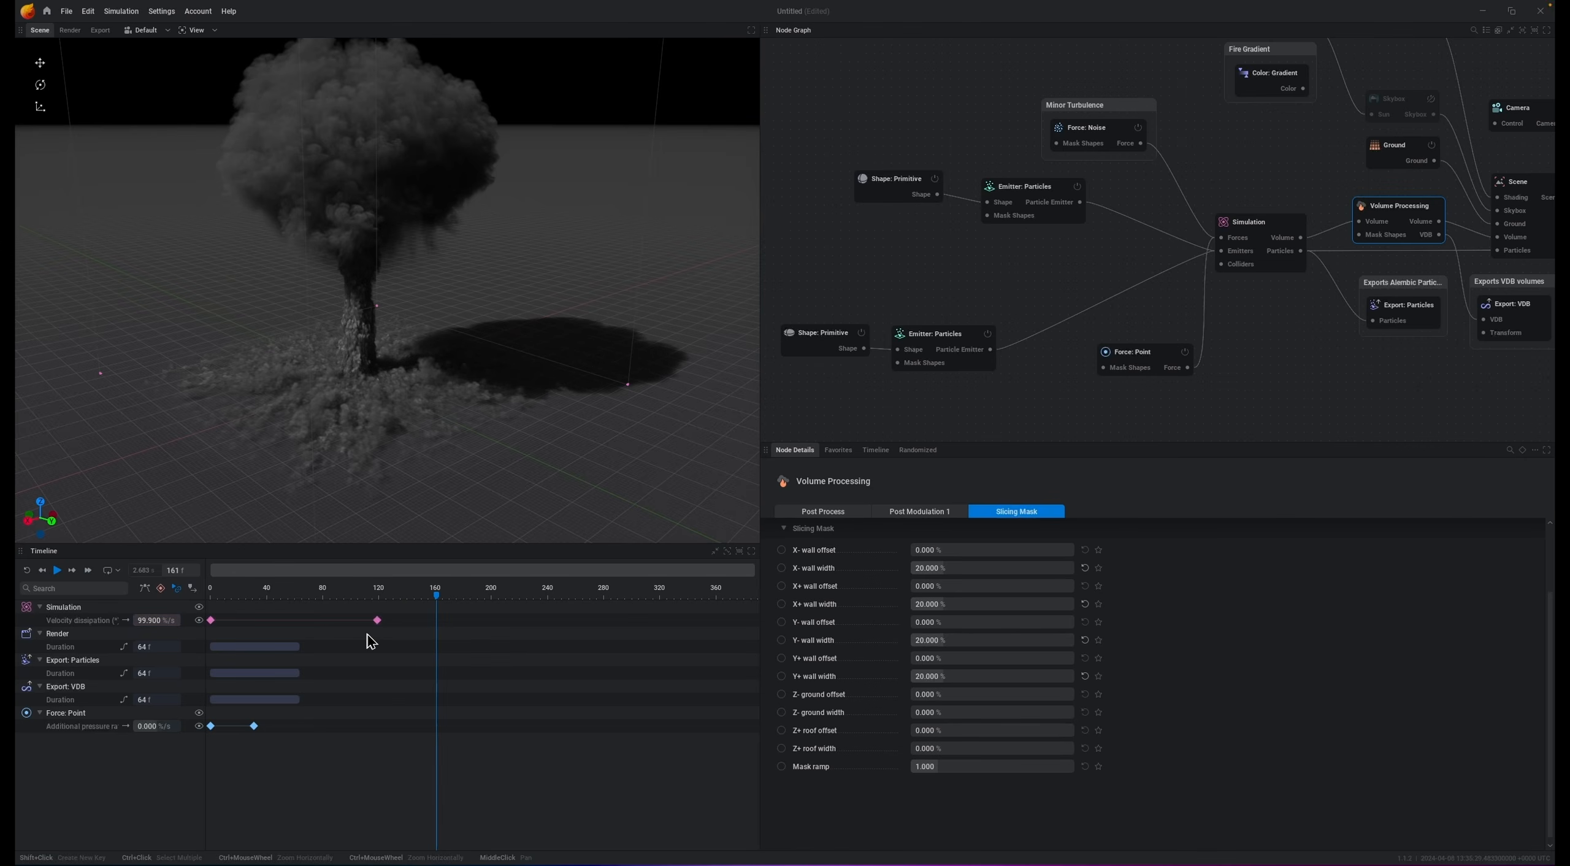
{"action": "left_click_drag", "start_coordinate": [377, 622], "coordinate": [442, 629]}
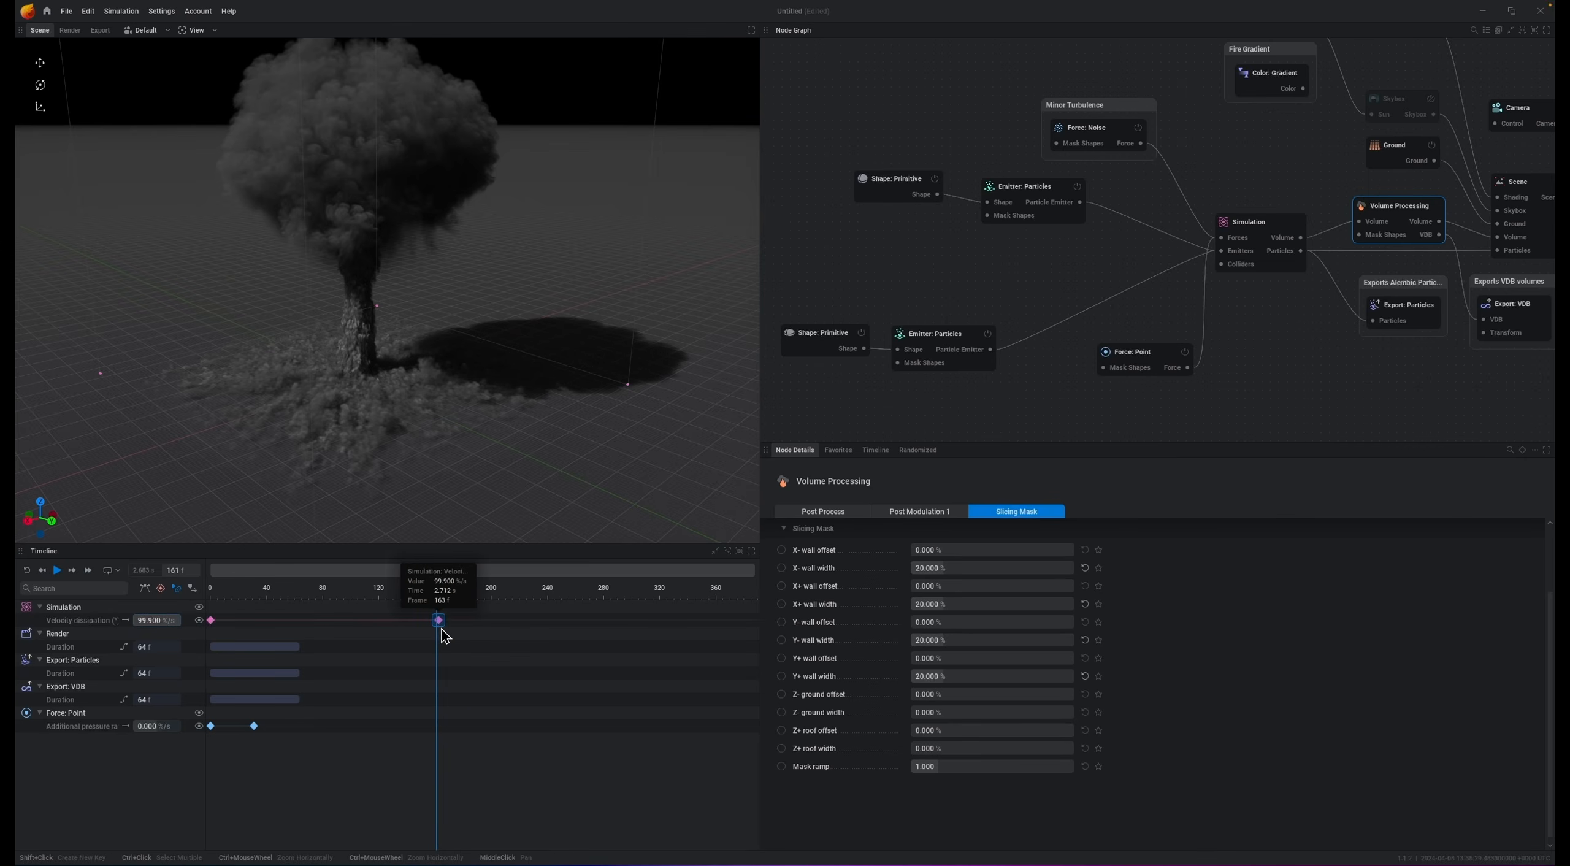
{"action": "key", "text": "space"}
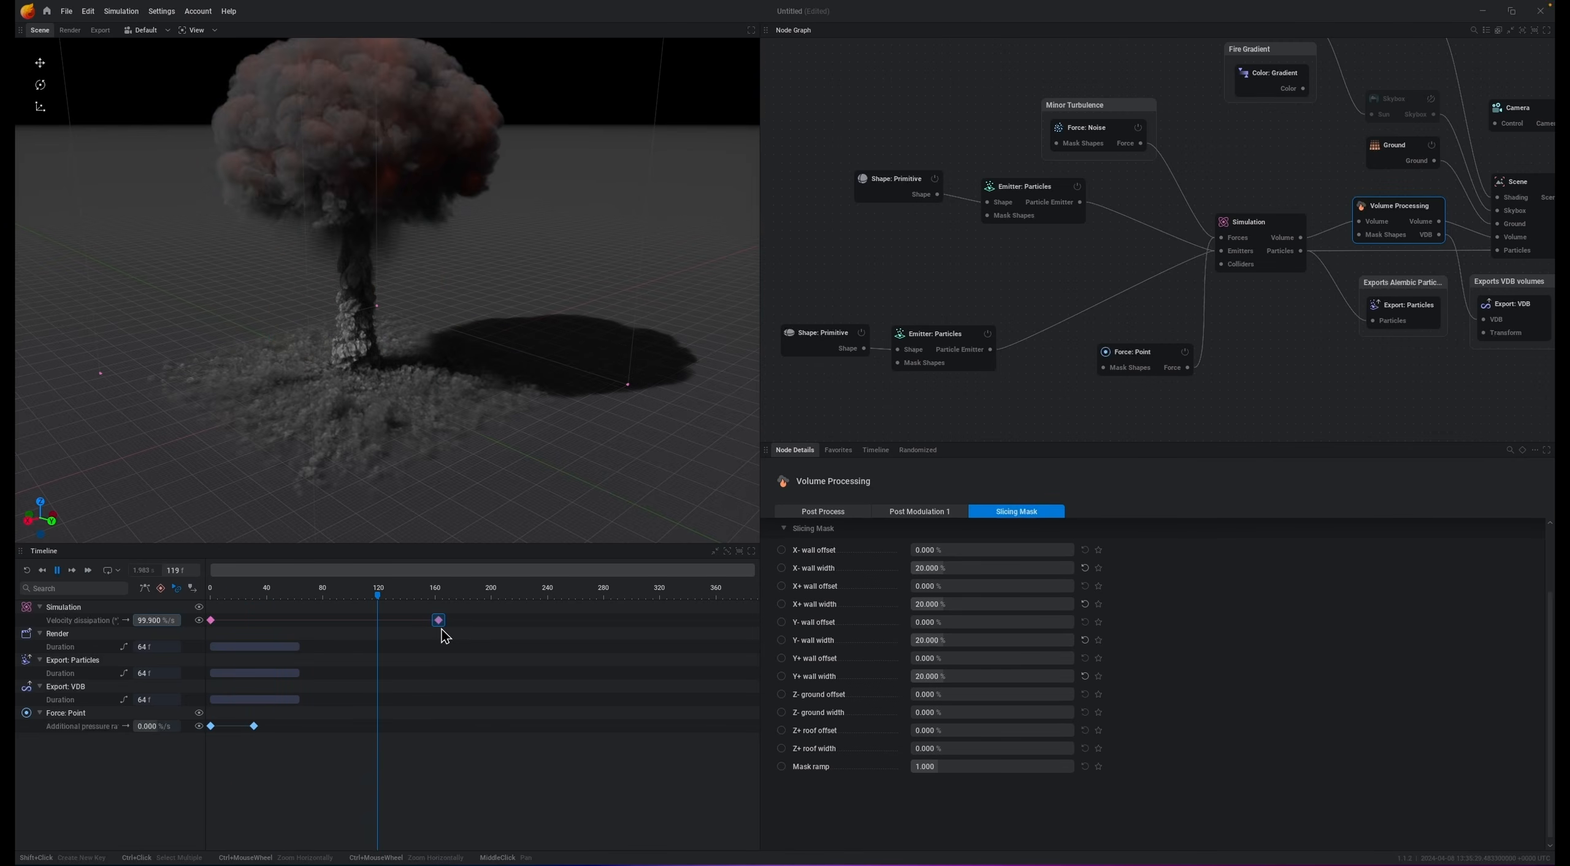
{"action": "key", "text": "space"}
Step: Raise the simulation's combustion extinction smoke gain to 100 %
{"action": "left_click_drag", "start_coordinate": [566, 304], "coordinate": [519, 261]}
{"action": "middle_click_drag", "start_coordinate": [519, 260], "coordinate": [514, 344]}
{"action": "mouse_move", "coordinate": [514, 325]}
{"action": "left_mouse_down"}
{"action": "mouse_move", "coordinate": [578, 337]}
{"action": "mouse_move", "coordinate": [556, 336]}
{"action": "left_mouse_up"}
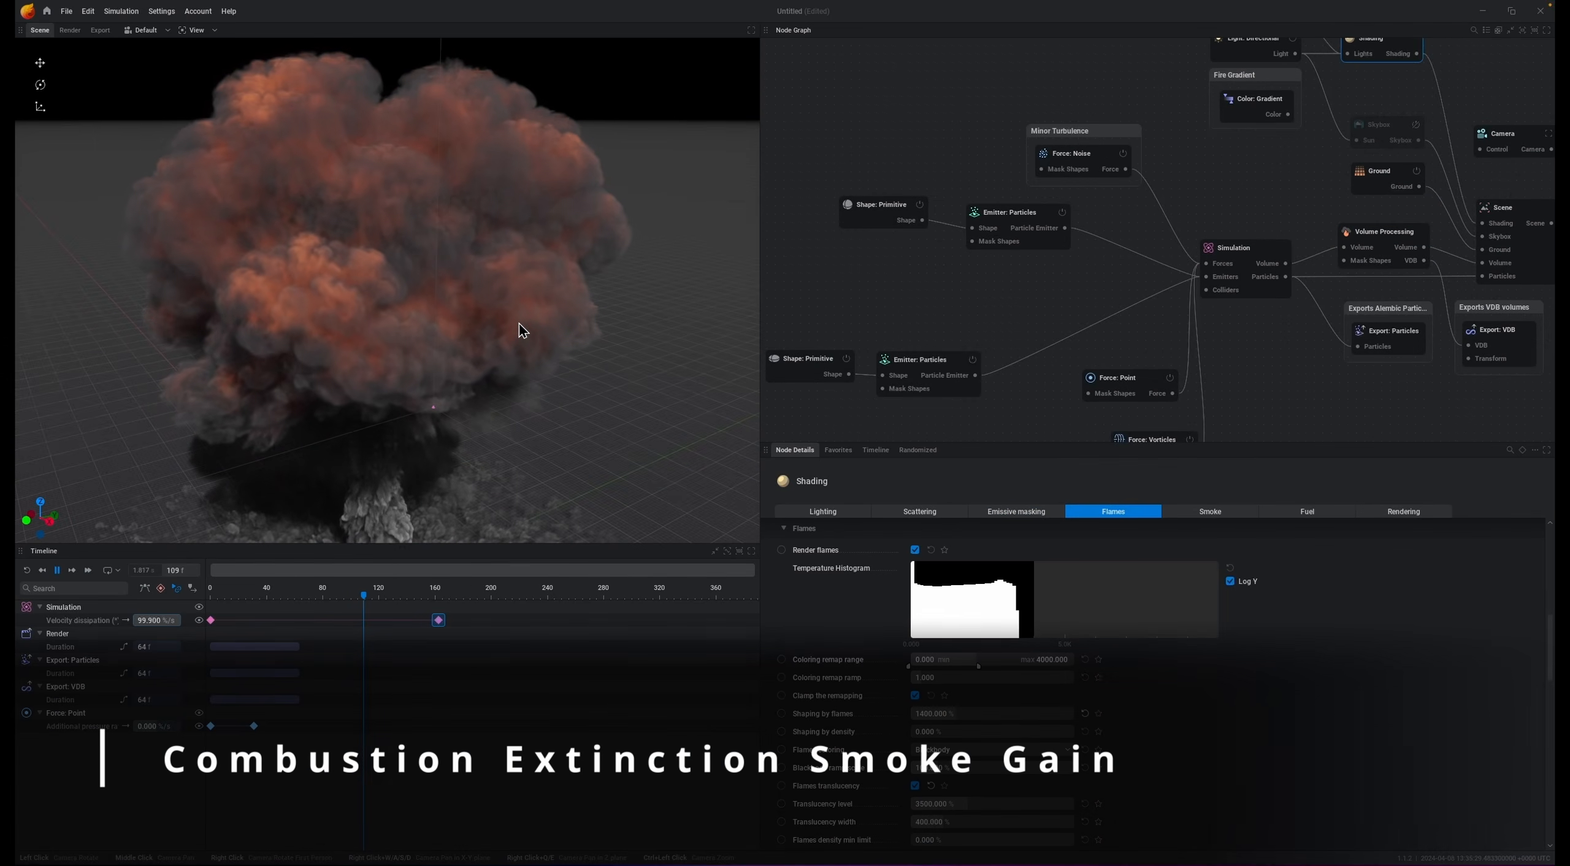
{"action": "key", "text": "space"}
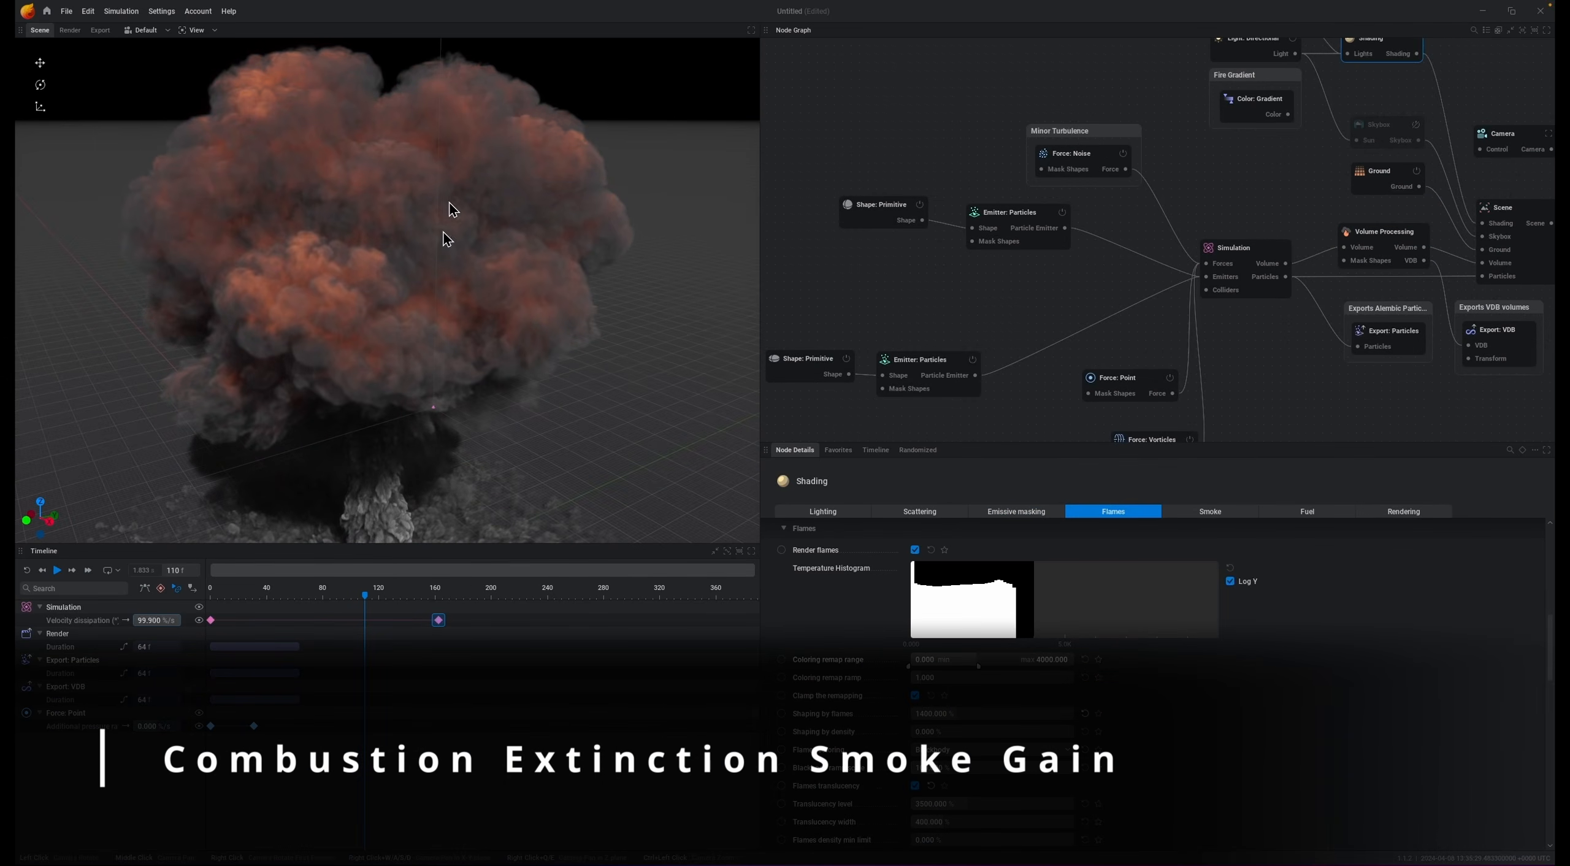
{"action": "left_click", "coordinate": [1260, 253]}
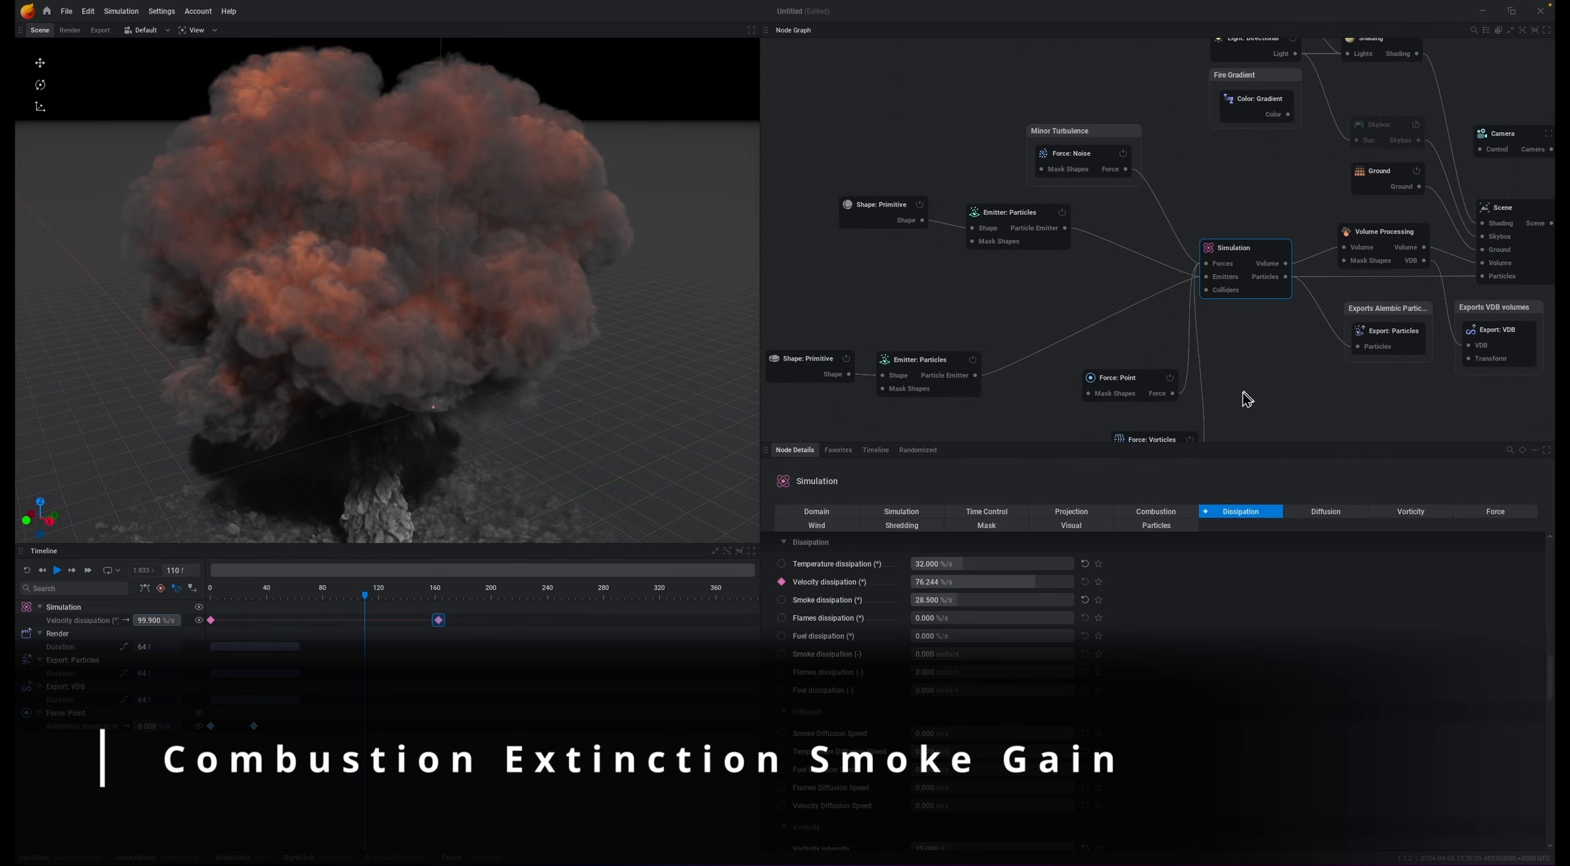
{"action": "left_click", "coordinate": [1162, 512]}
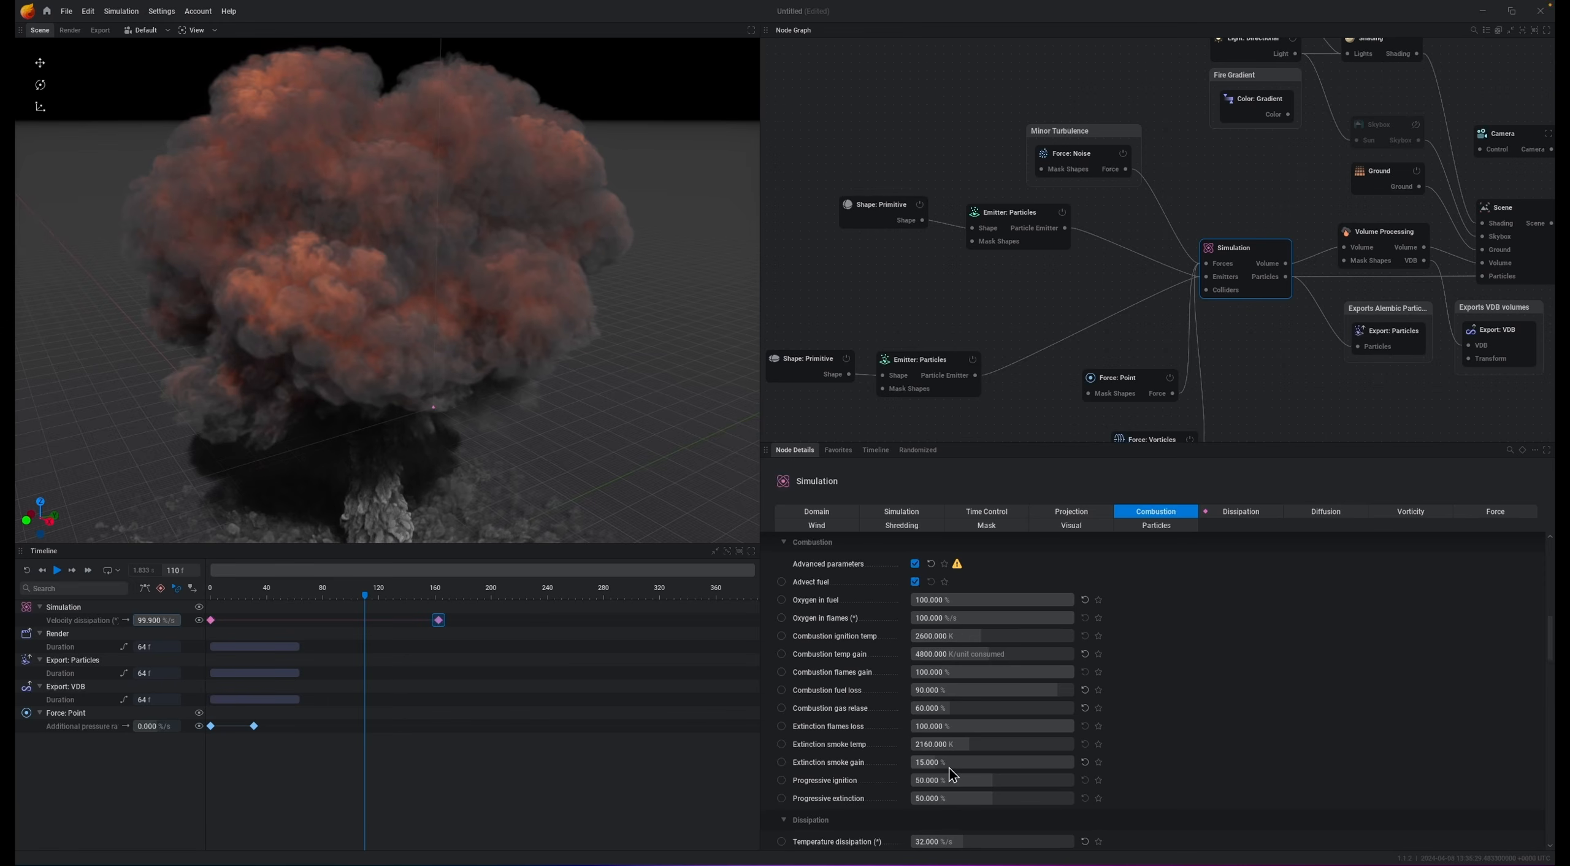
{"action": "left_click_drag", "start_coordinate": [949, 768], "coordinate": [1073, 768]}
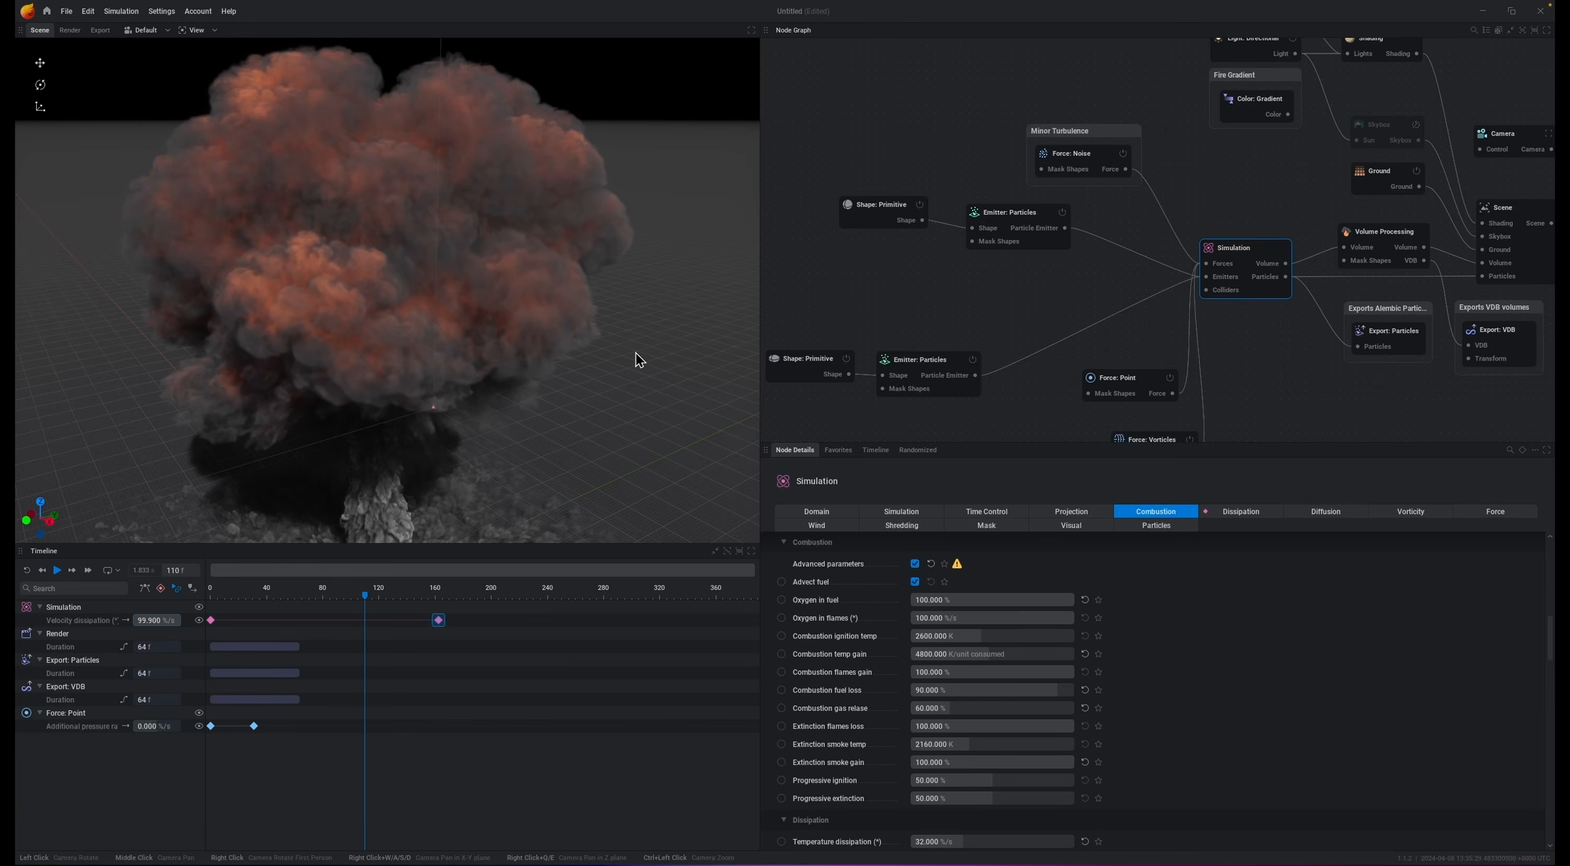
Step: Replay the simulation from the start and watch the explosion develop into the mushroom cloud
{"action": "key", "text": "r"}
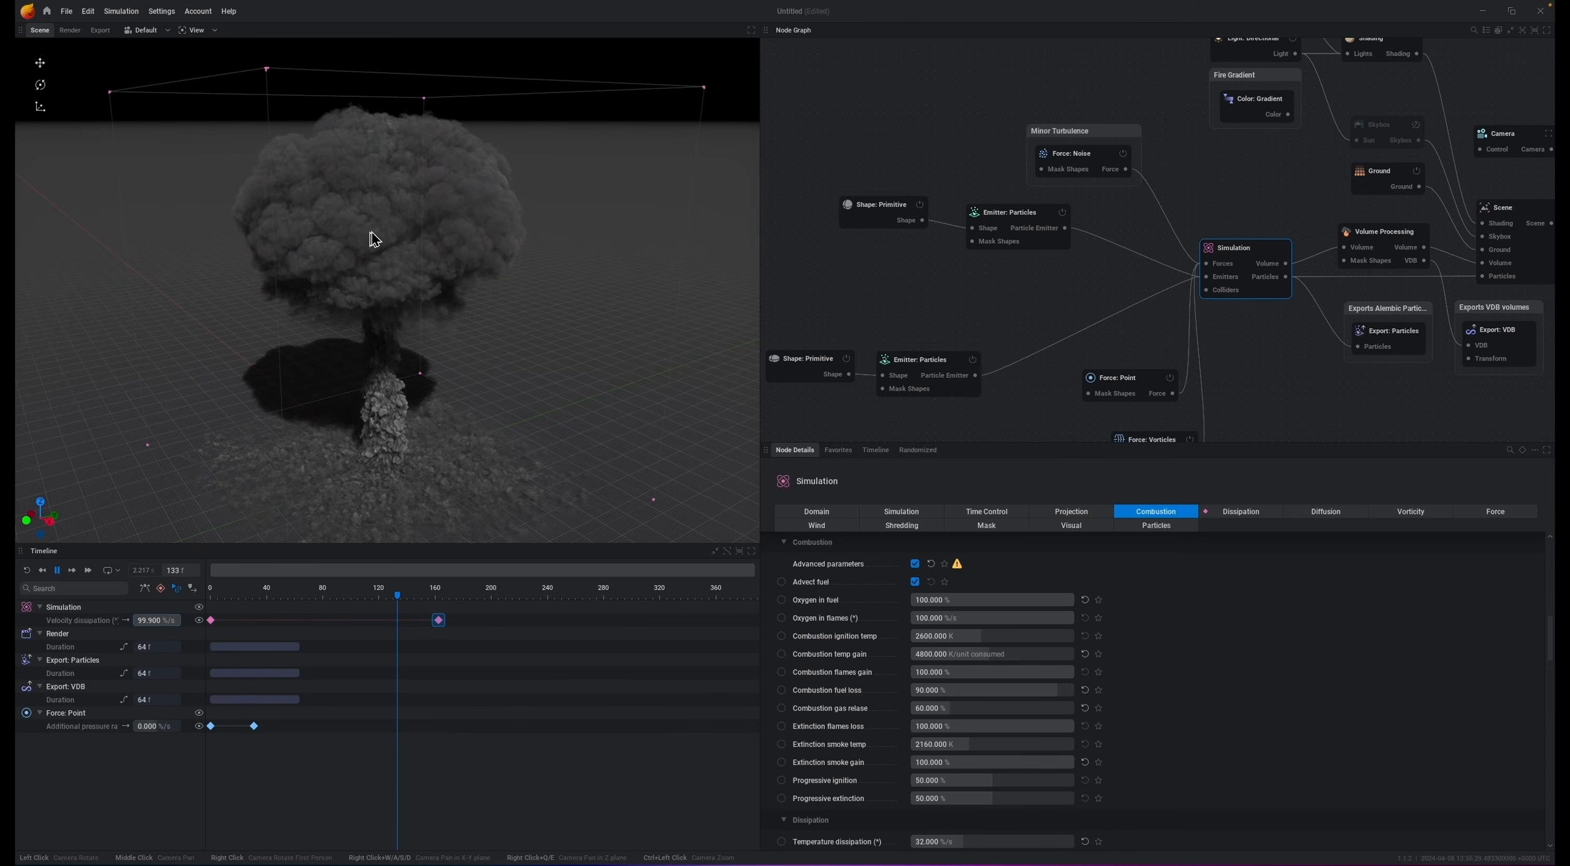
{"action": "scroll", "coordinate": [511, 336], "scroll_direction": "down", "scroll_amount": 3}
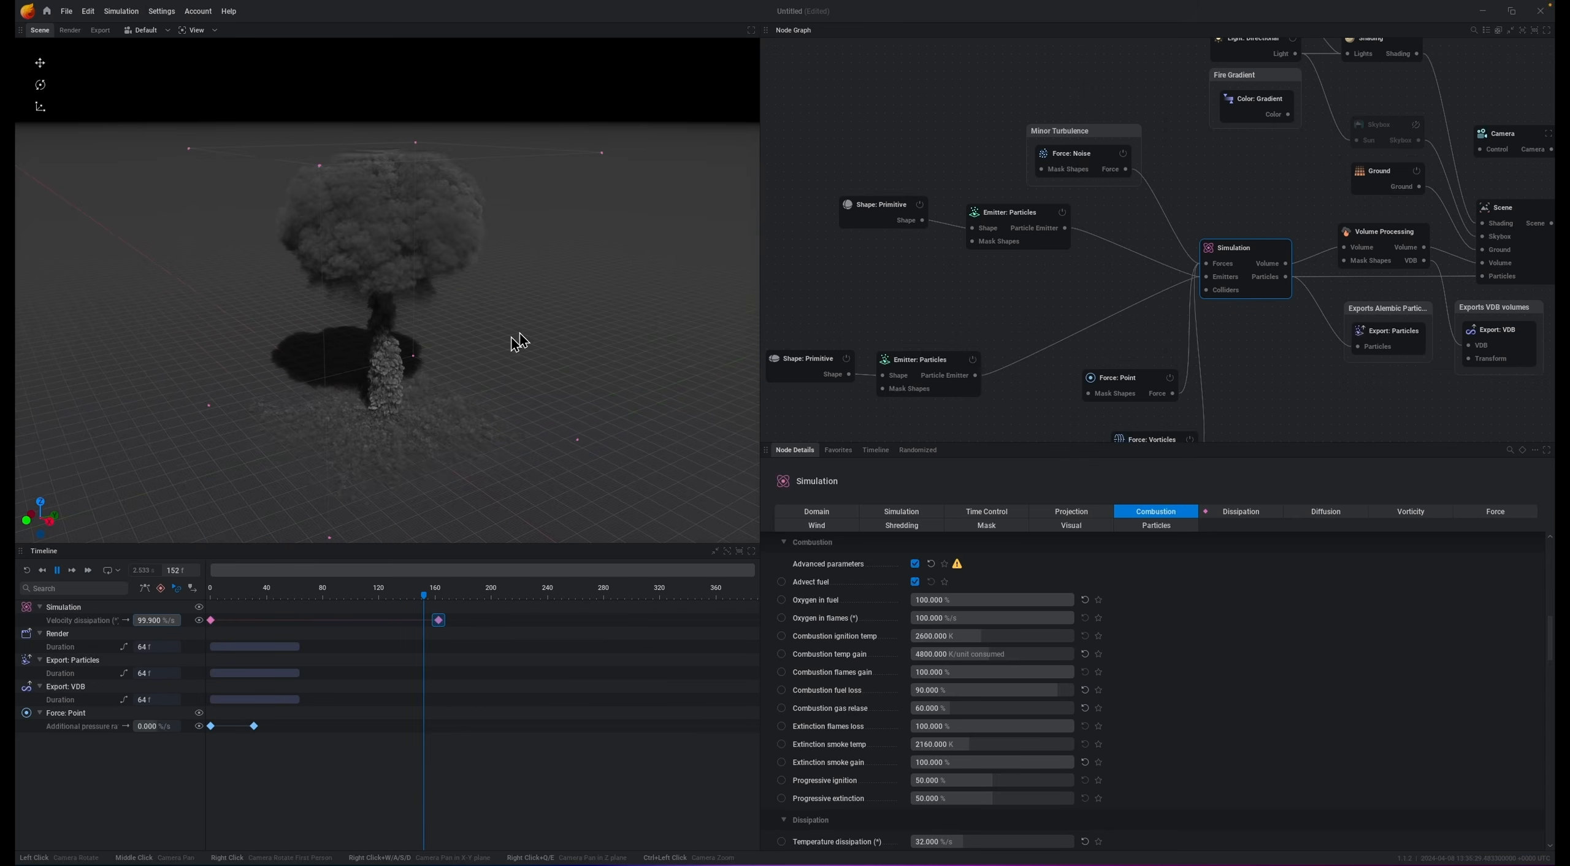
{"action": "left_click_drag", "start_coordinate": [511, 337], "coordinate": [497, 339]}
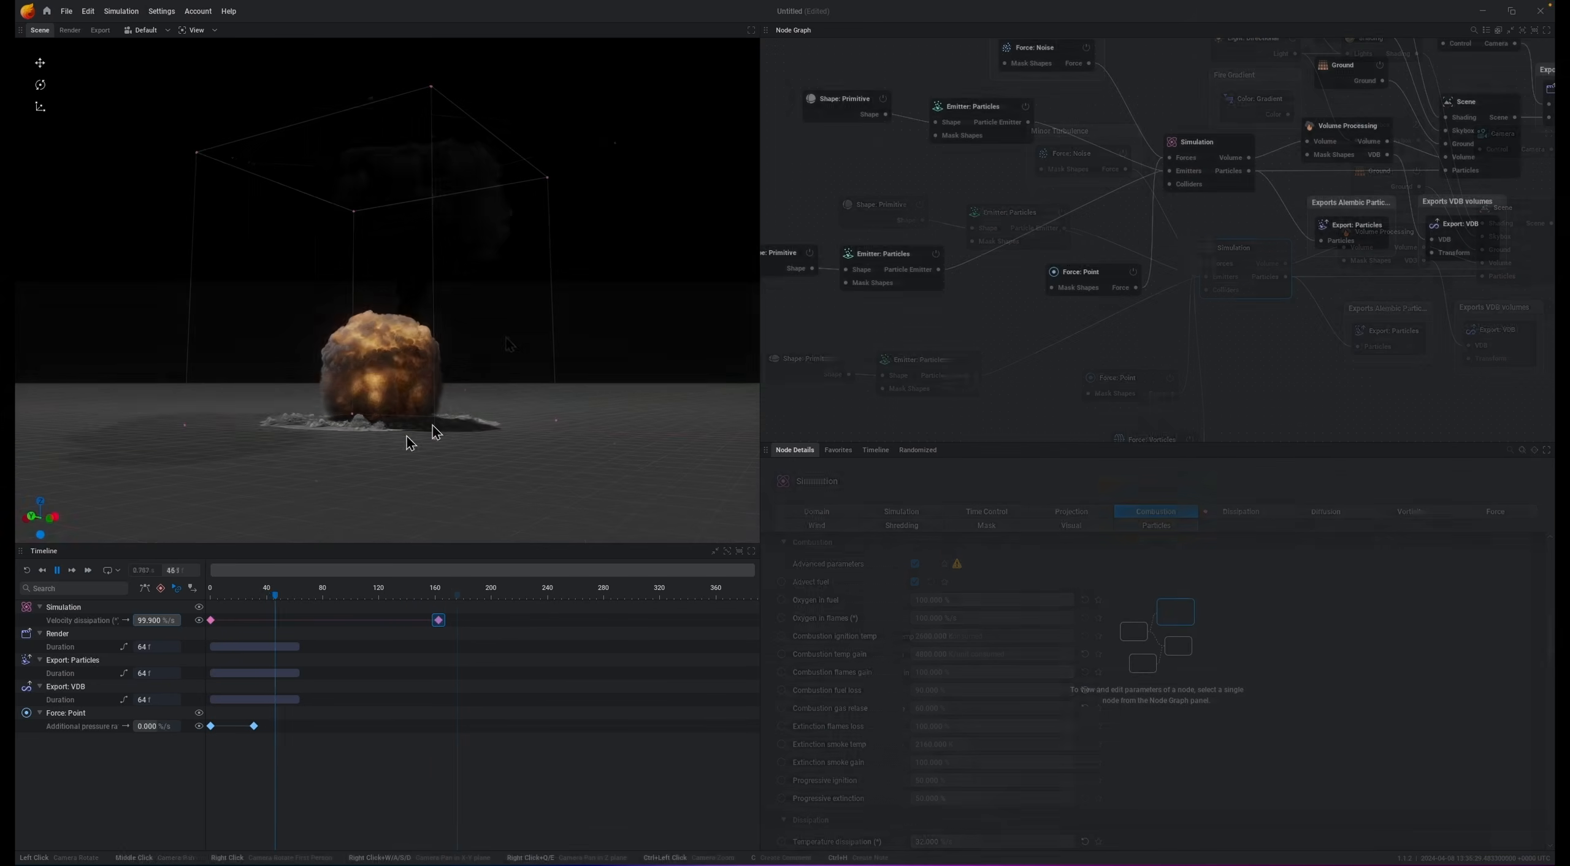
{"action": "scroll", "coordinate": [402, 422], "scroll_direction": "up", "scroll_amount": 5}
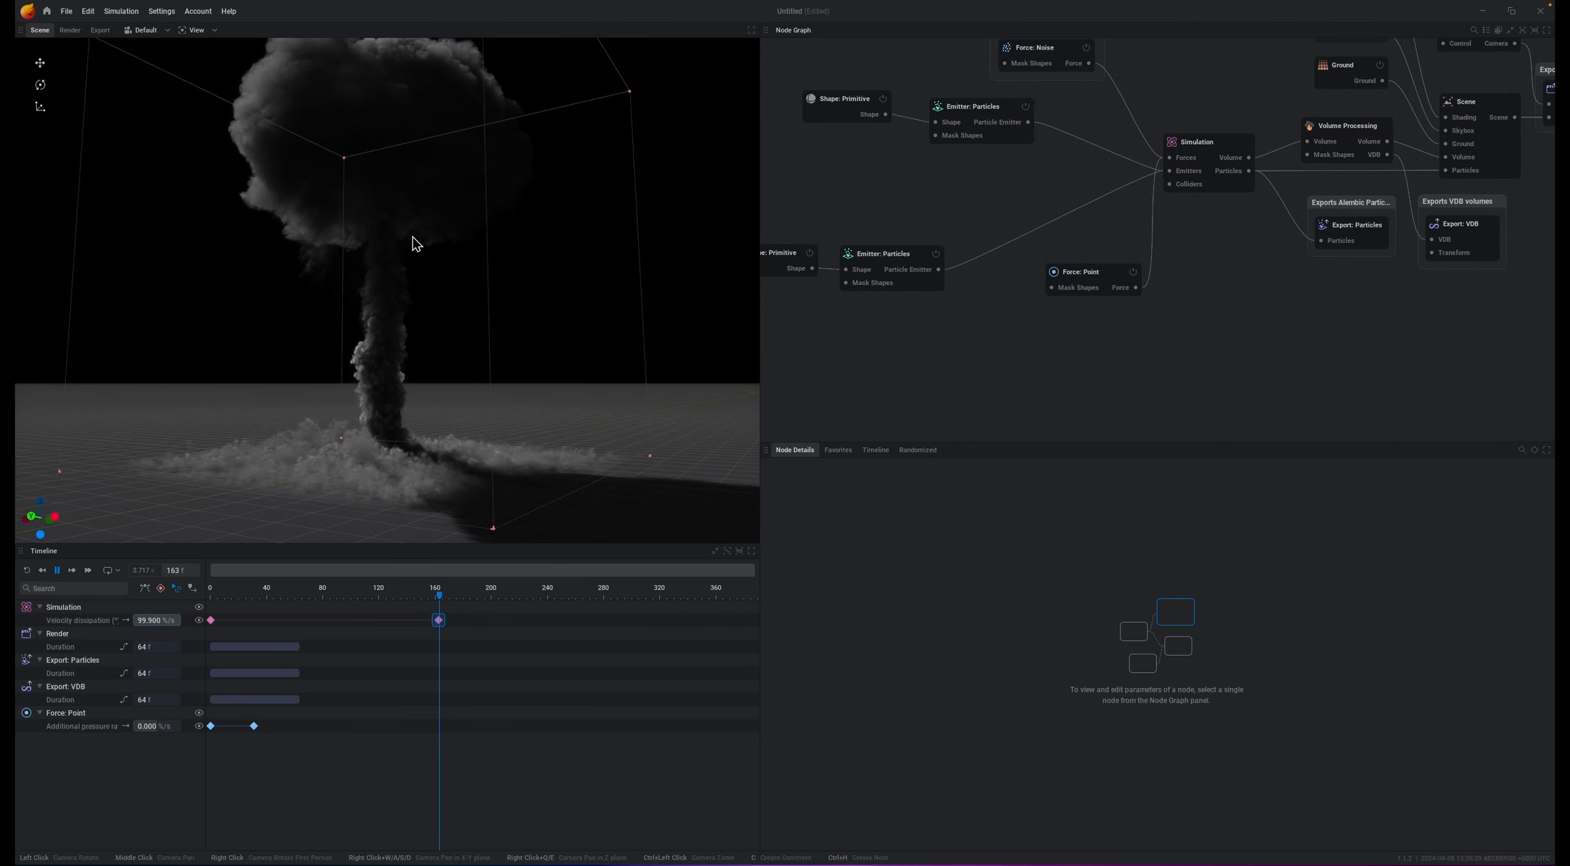
{"action": "key", "text": "space"}
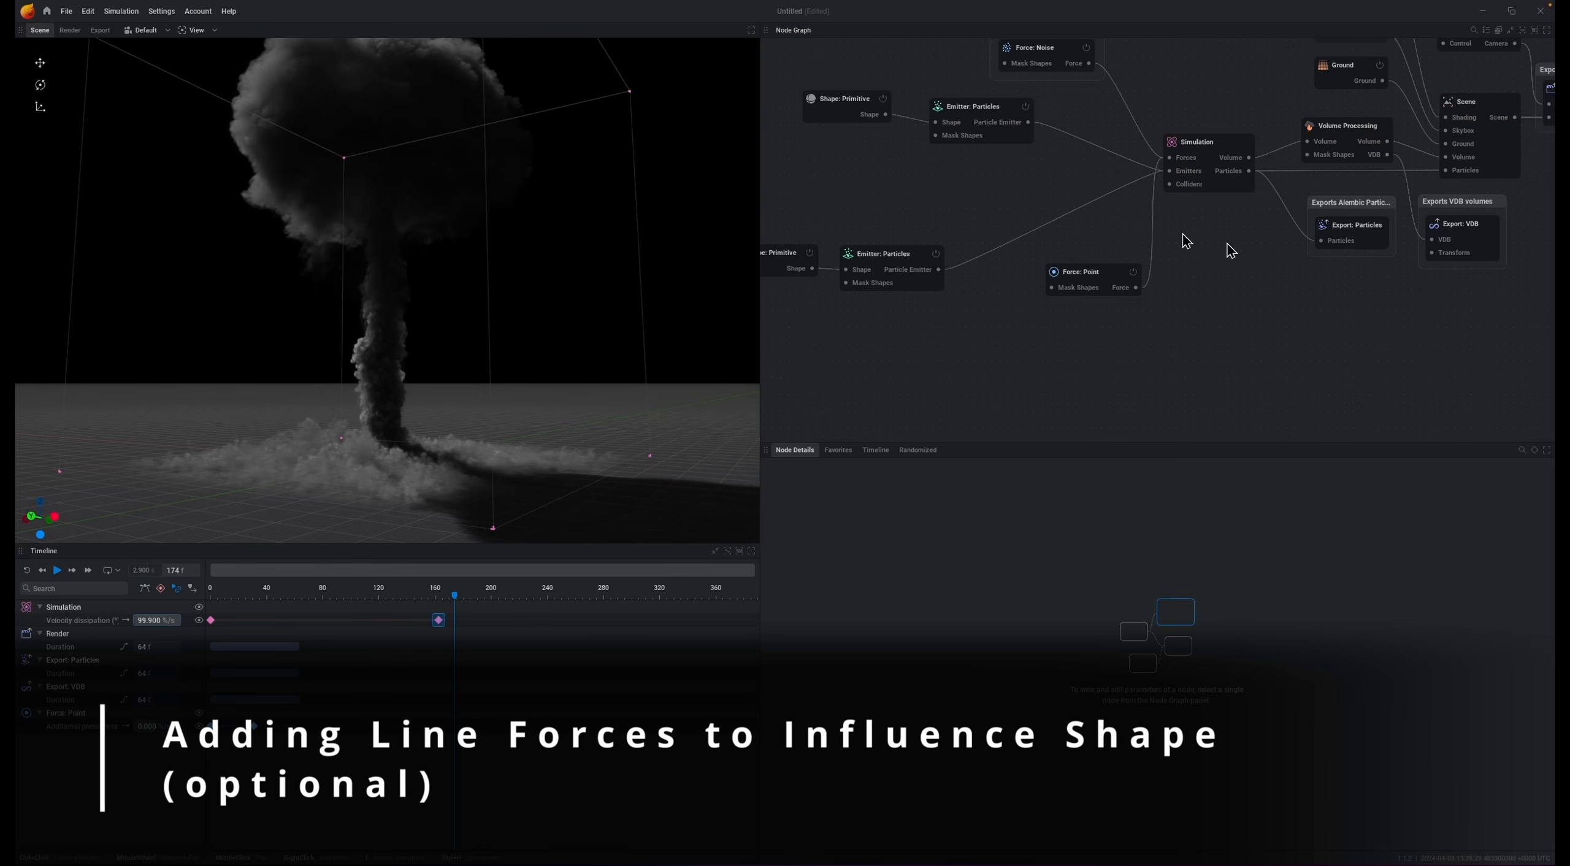
Step: Move the Force: Point node aside and add a Force: Line node wired into the Simulation's Forces input
{"action": "left_click_drag", "start_coordinate": [1093, 286], "coordinate": [1082, 293]}
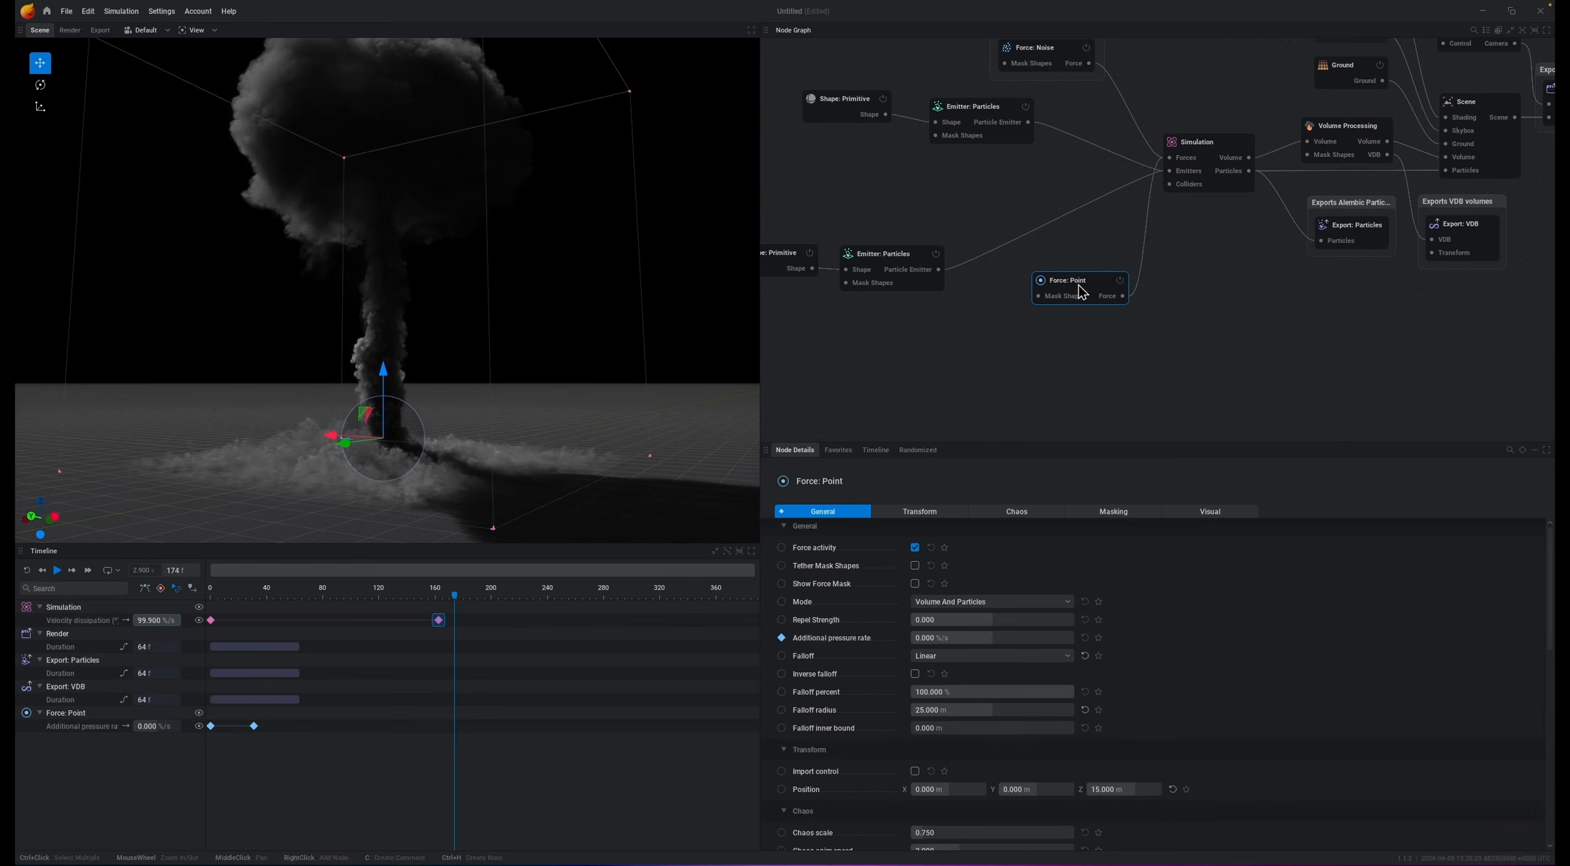
{"action": "left_click_drag", "start_coordinate": [1098, 293], "coordinate": [975, 340]}
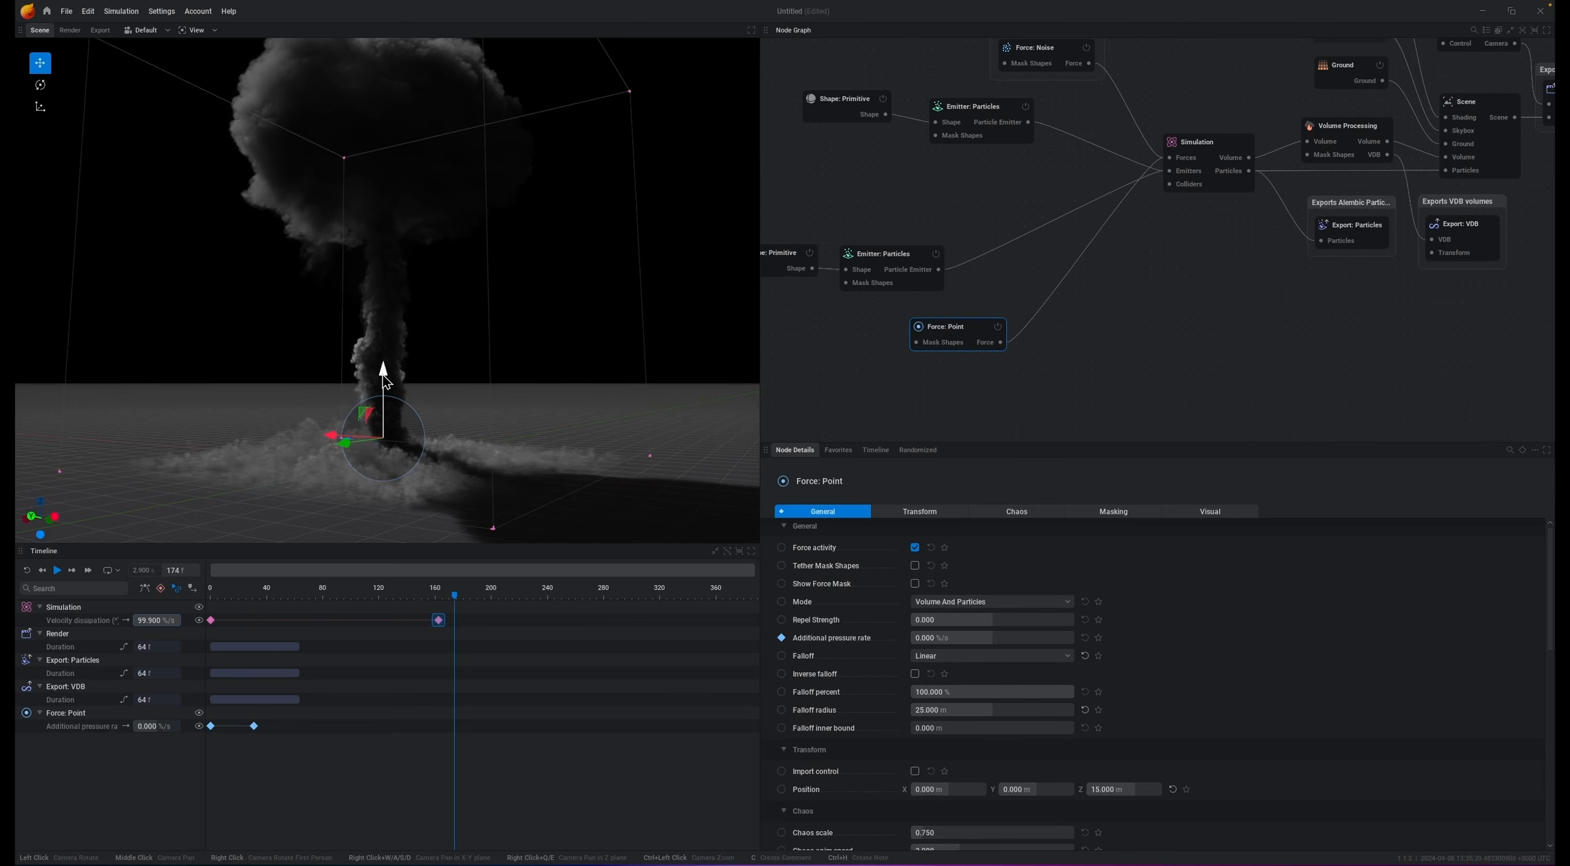
{"action": "left_click_drag", "start_coordinate": [602, 199], "coordinate": [602, 258]}
{"action": "middle_click_drag", "start_coordinate": [601, 199], "coordinate": [417, 164]}
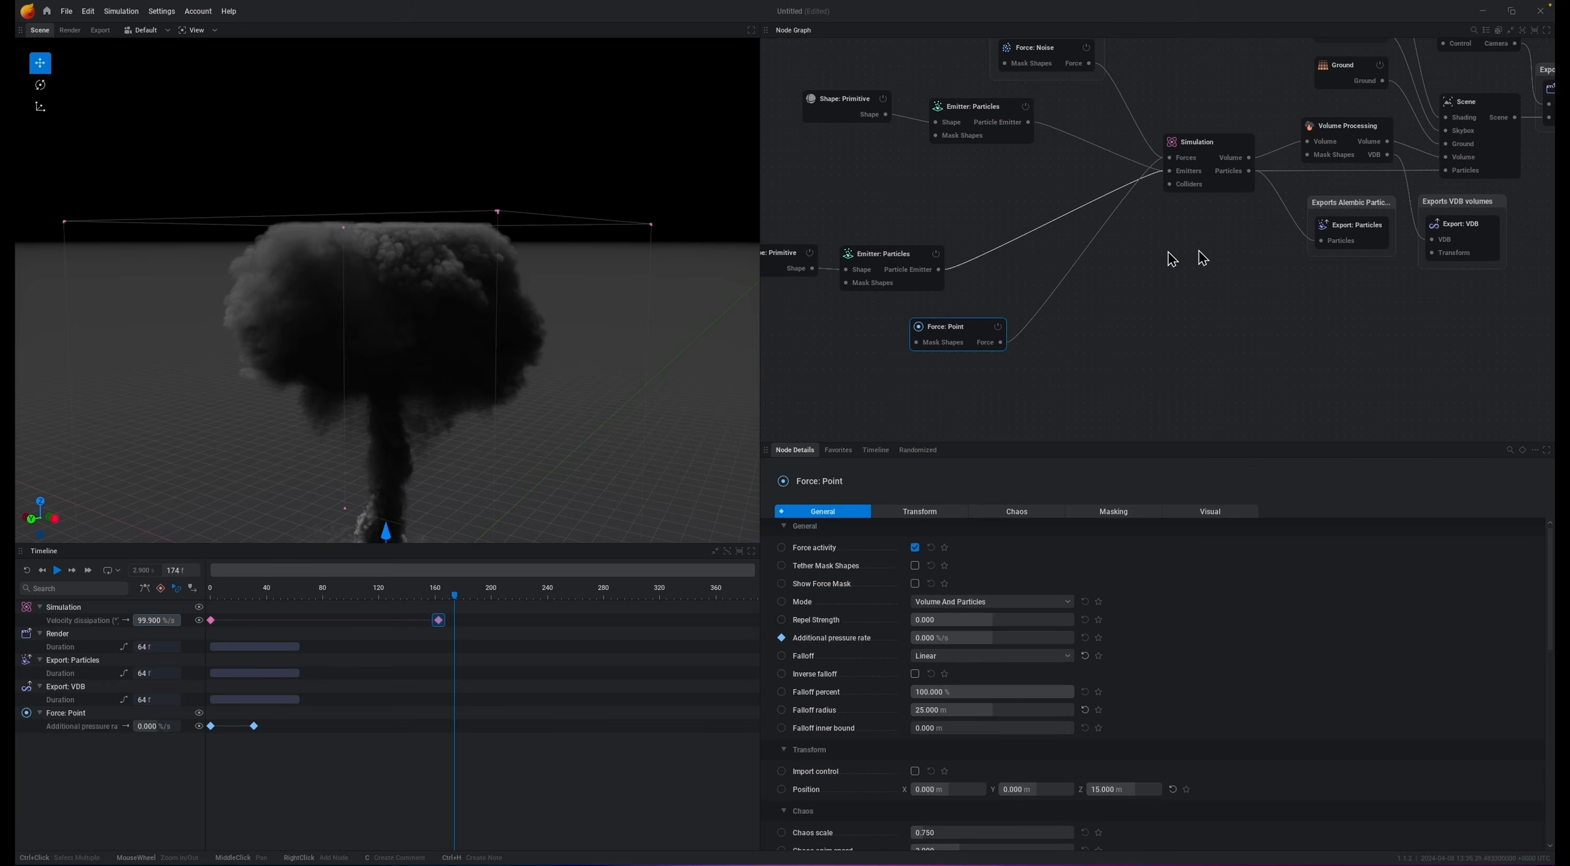
{"action": "left_click_drag", "start_coordinate": [1172, 166], "coordinate": [1163, 394]}
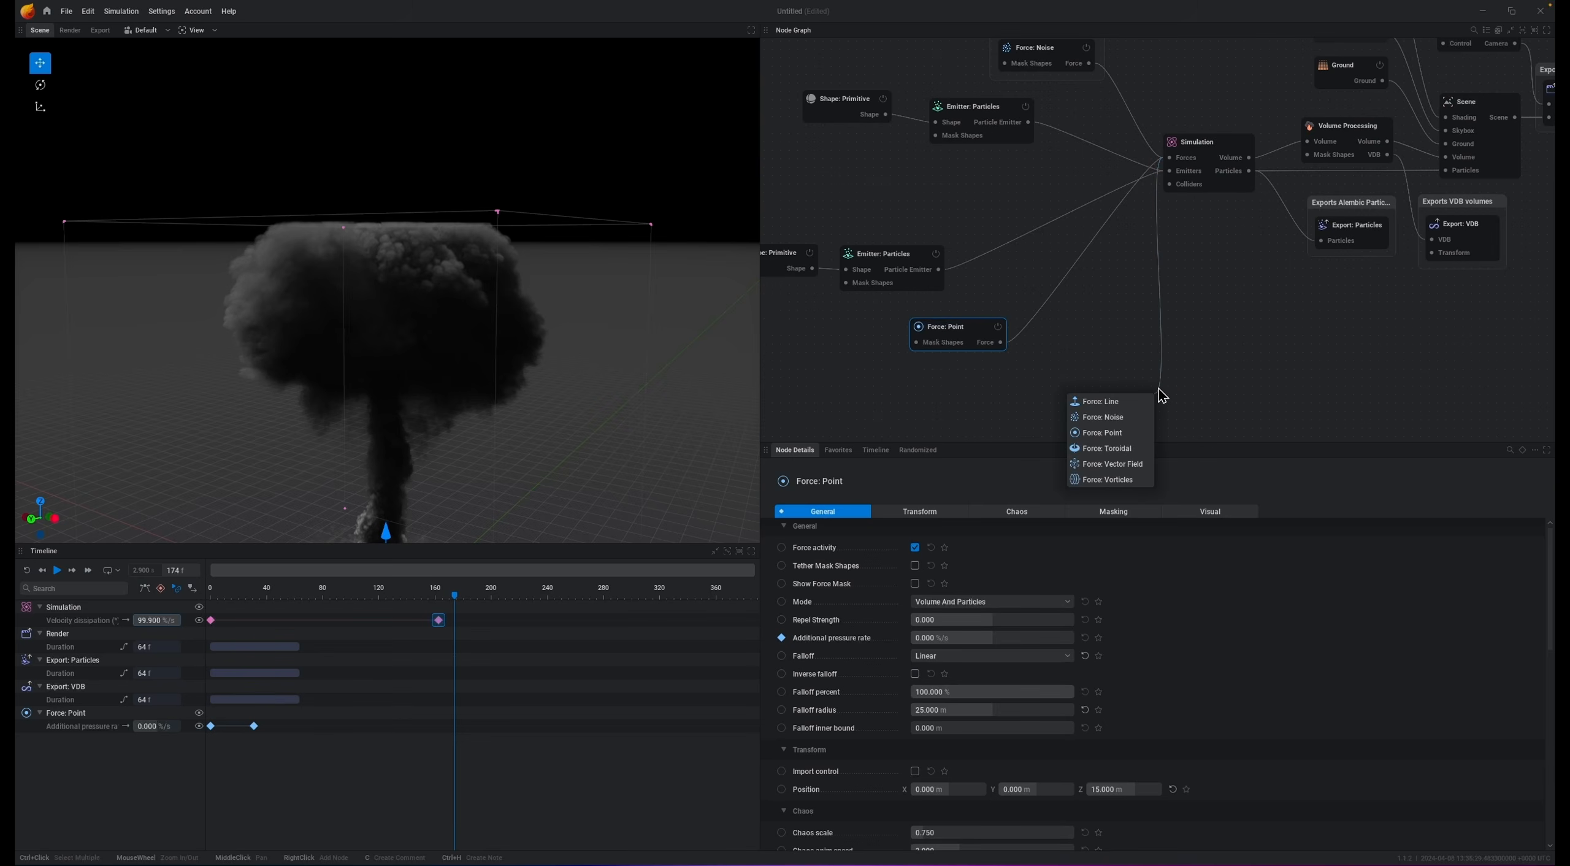
{"action": "left_click", "coordinate": [1098, 402]}
{"action": "key", "text": "f"}
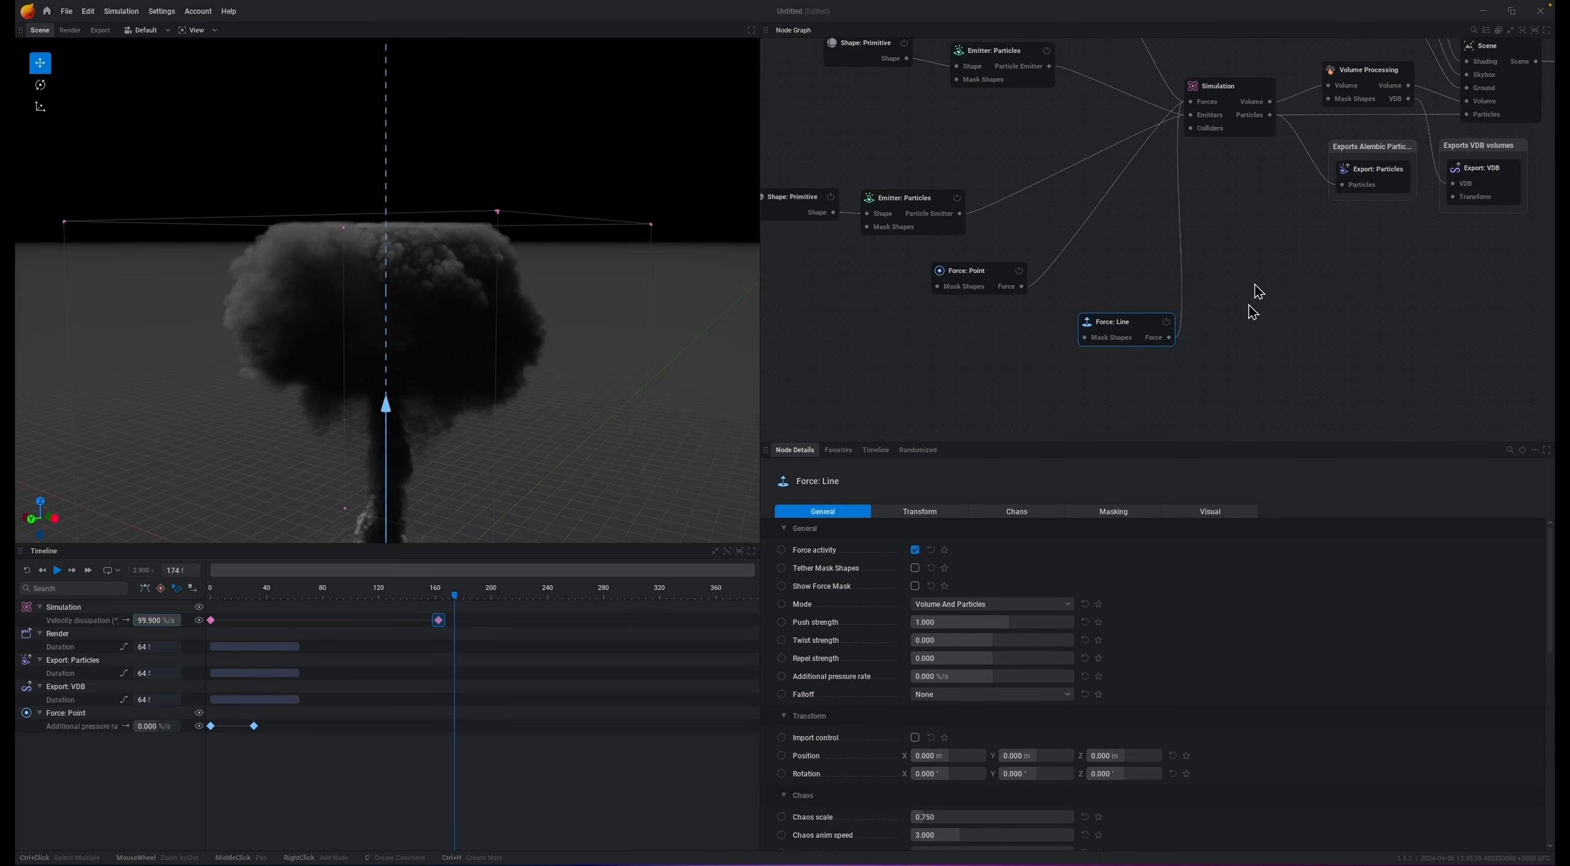
Step: Set the line force's falloff to Linear and enable Use line segment
{"action": "left_click_drag", "start_coordinate": [1159, 252], "coordinate": [1018, 281]}
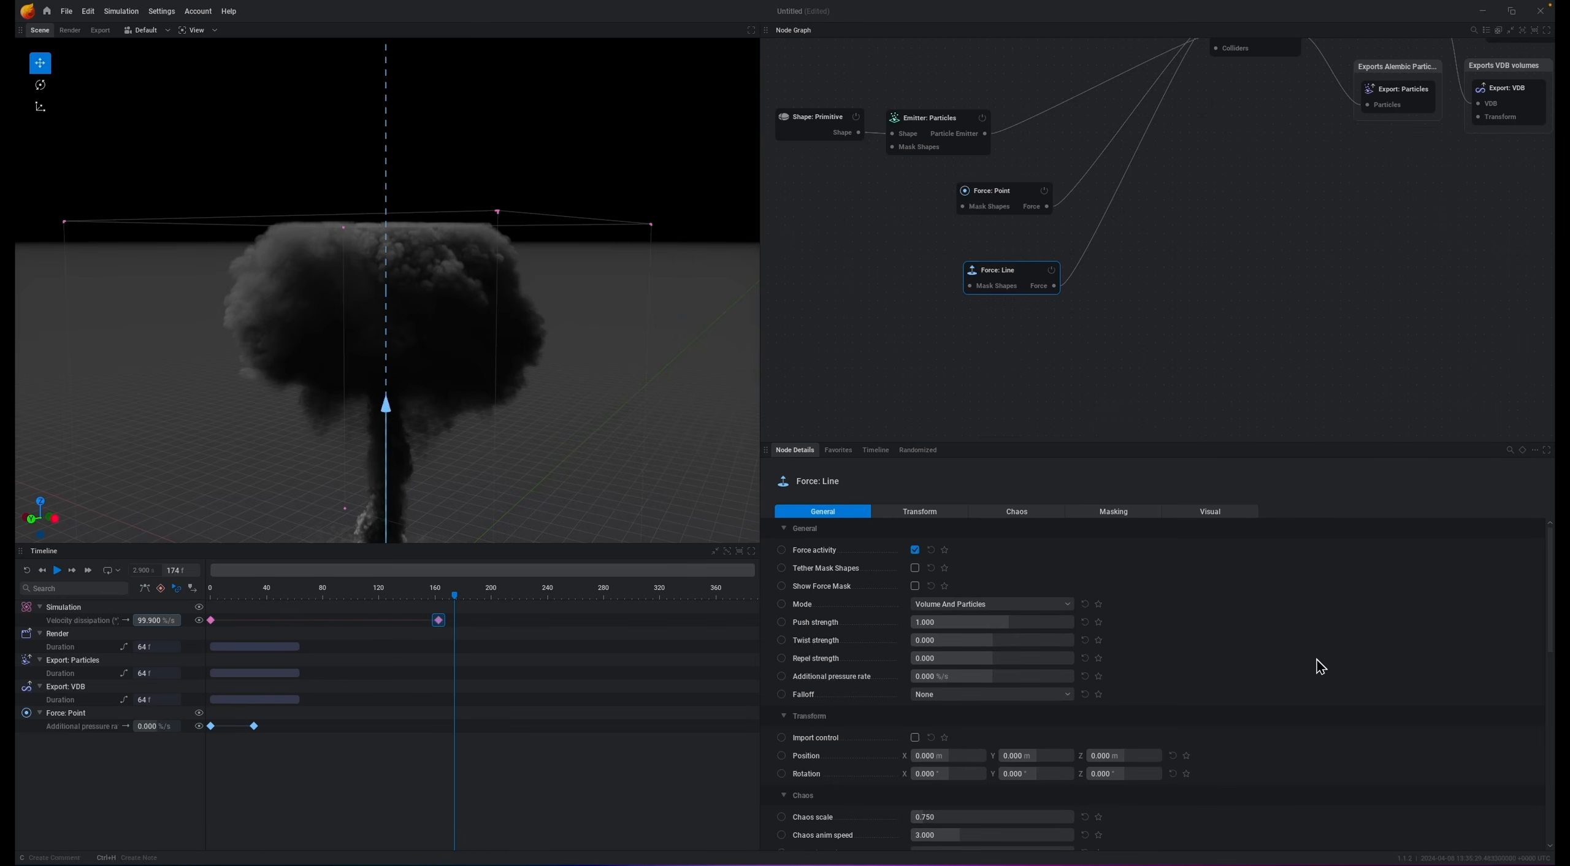
{"action": "left_click", "coordinate": [953, 695]}
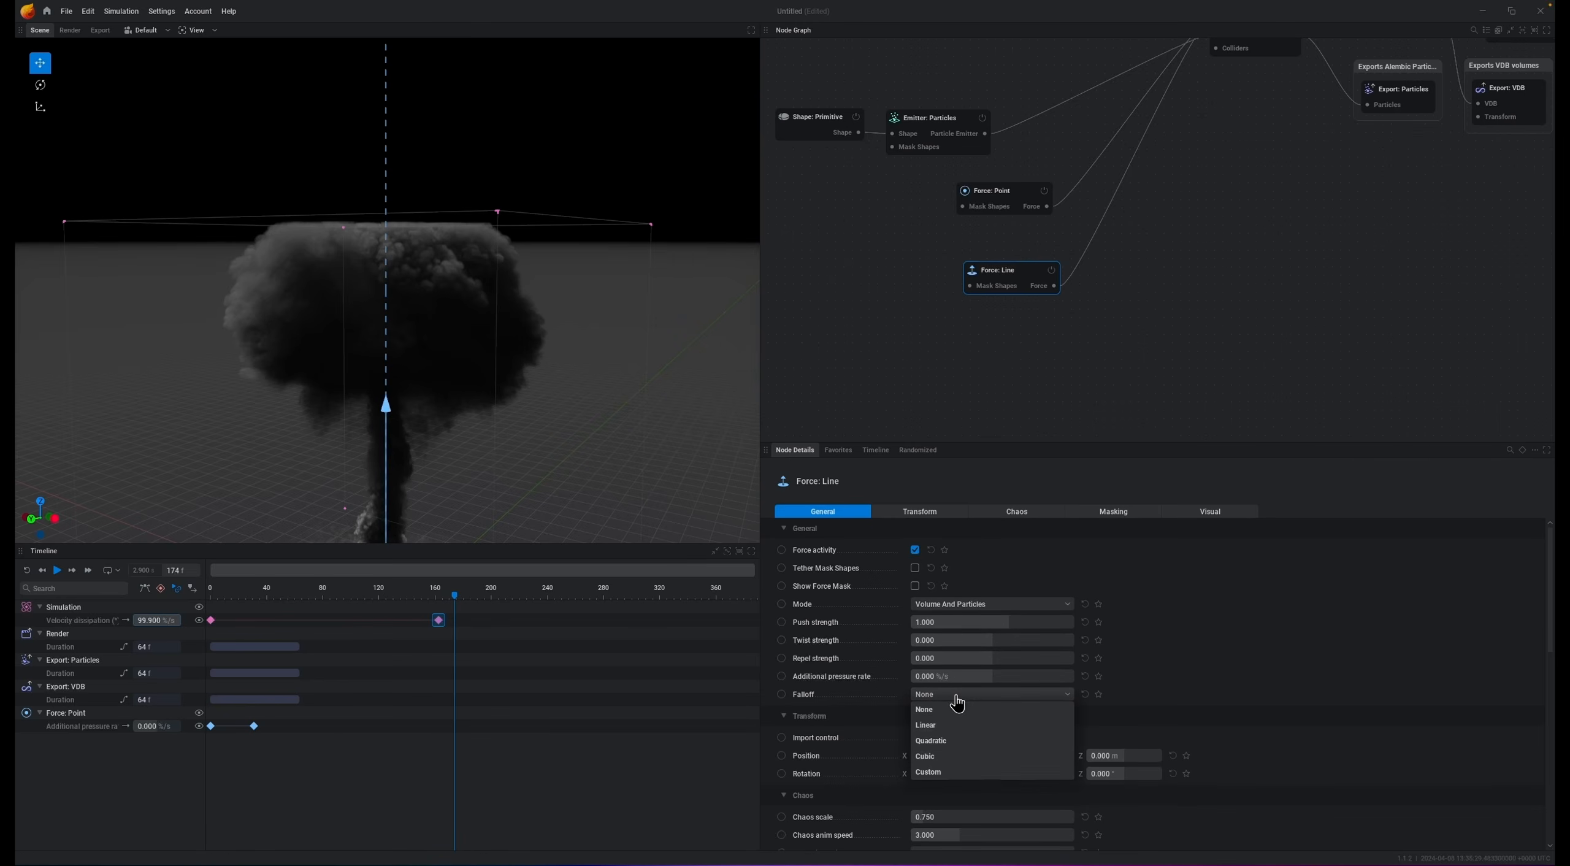
{"action": "left_click", "coordinate": [943, 728]}
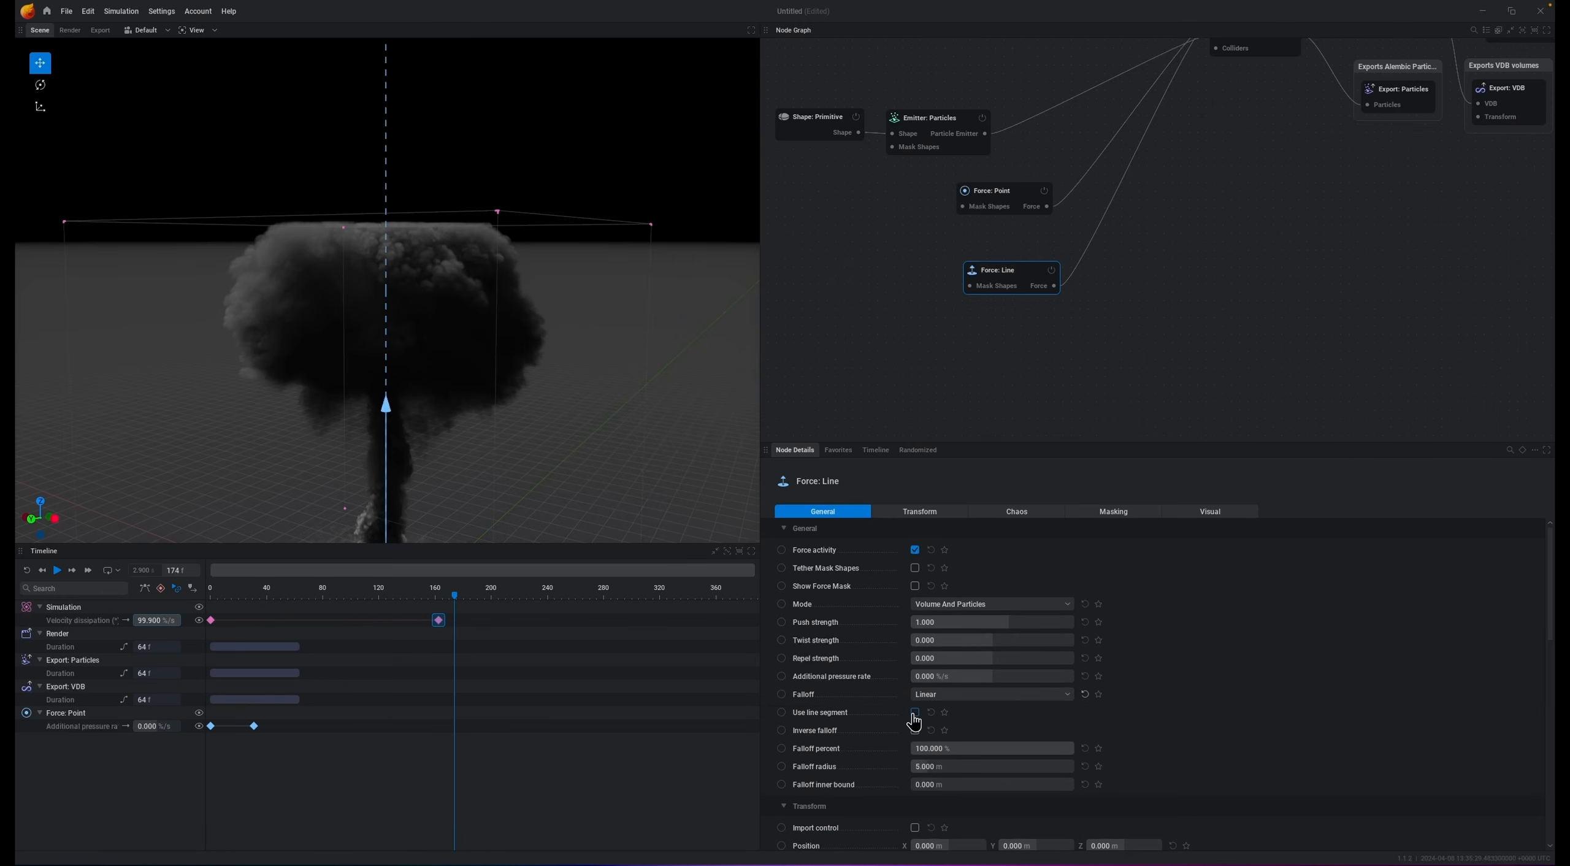
{"action": "left_click", "coordinate": [914, 713]}
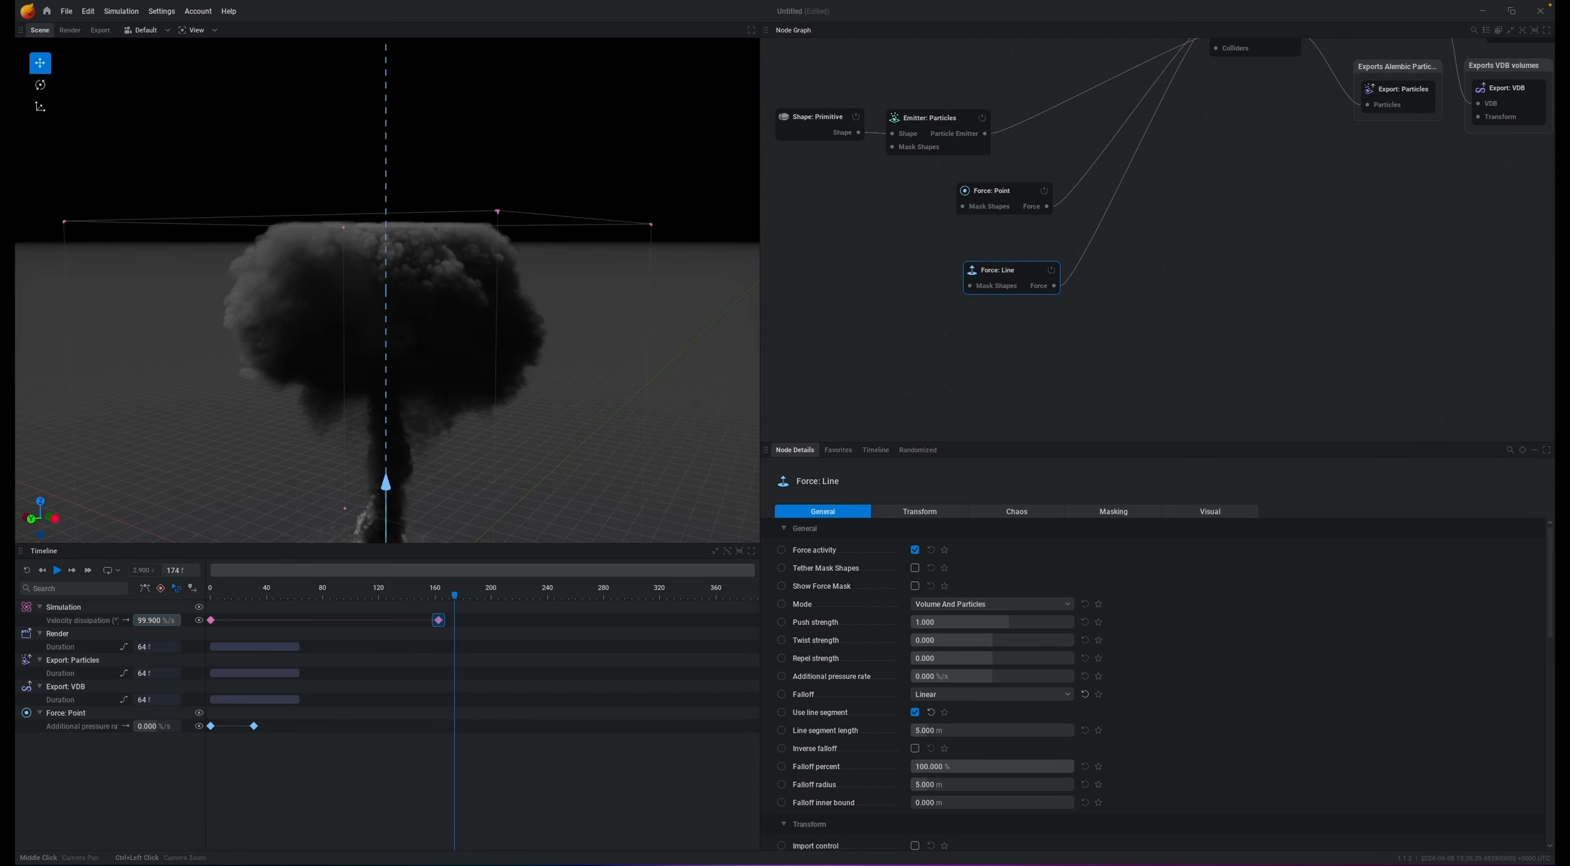
Step: Set the line force's falloff radius to about 34 m
{"action": "middle_click_drag", "start_coordinate": [410, 382], "coordinate": [382, 188]}
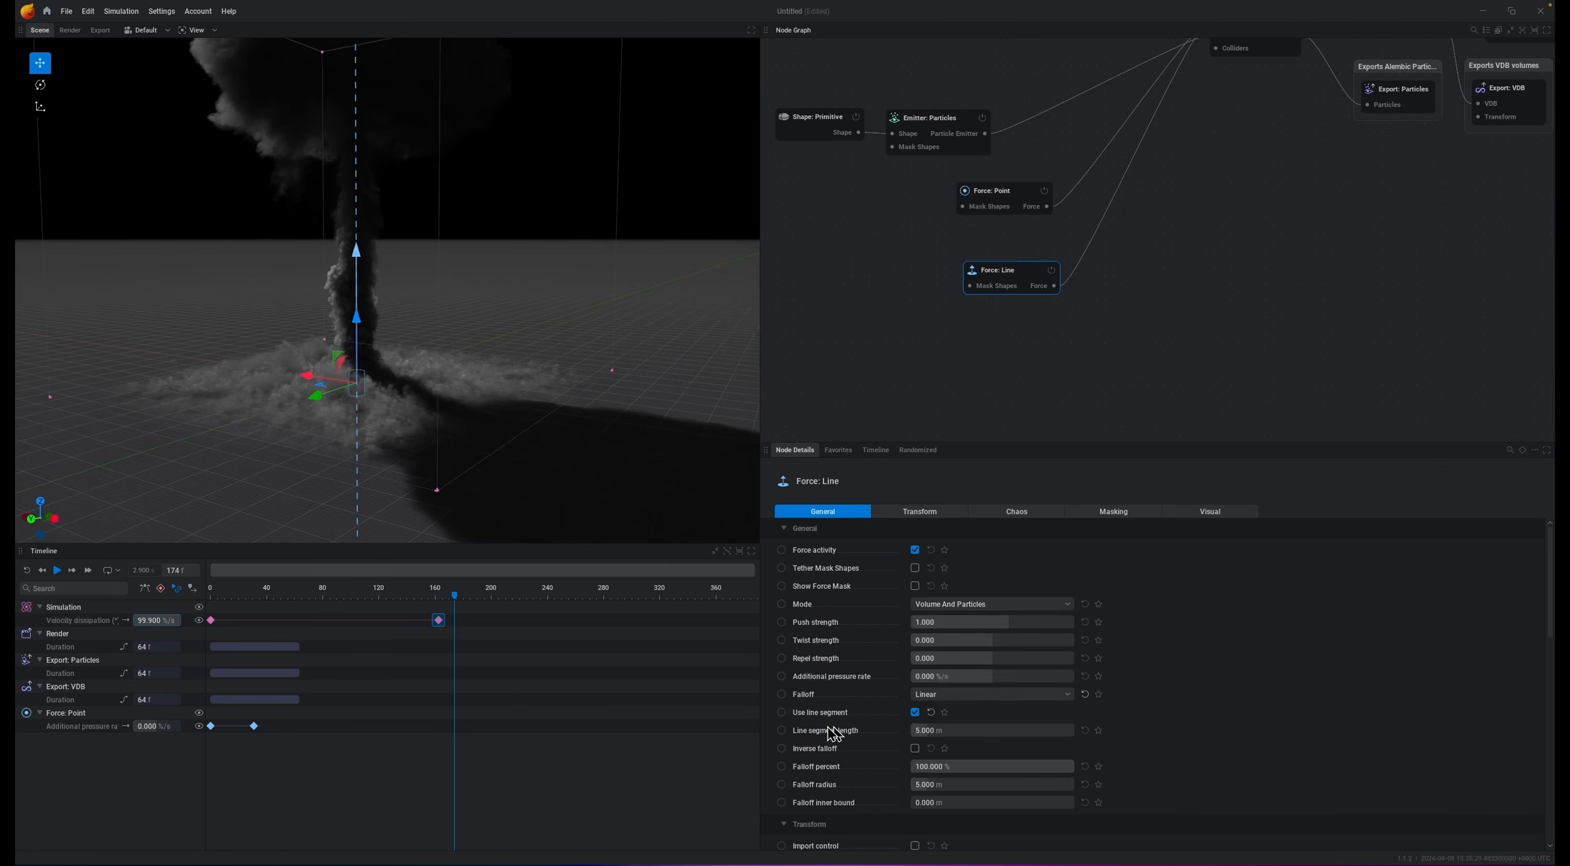
{"action": "mouse_move", "coordinate": [893, 754]}
{"action": "left_click_drag", "start_coordinate": [945, 787], "coordinate": [1022, 787]}
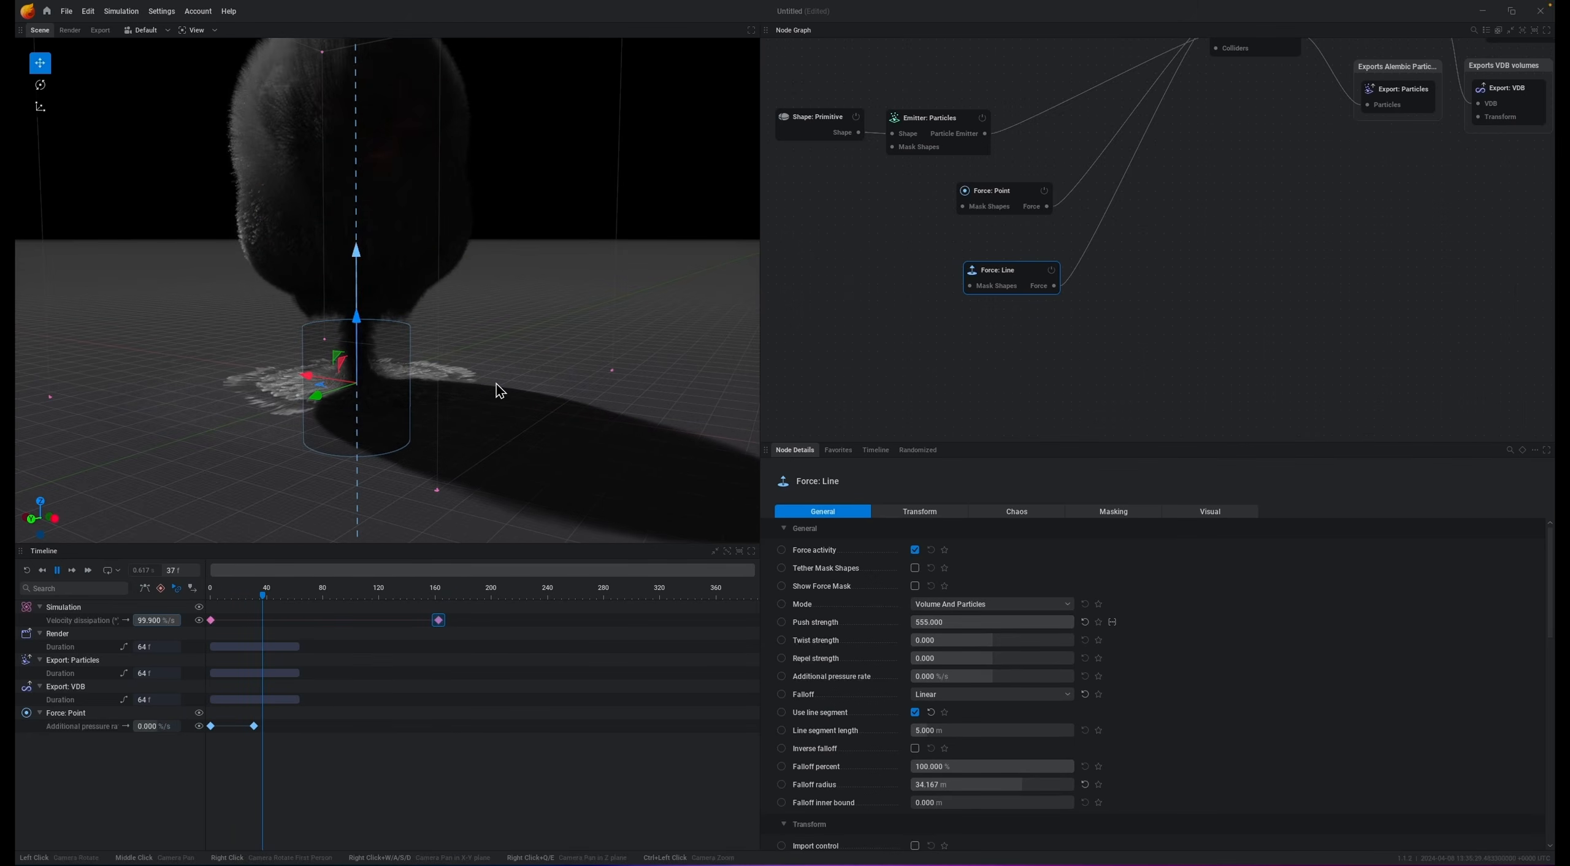
Step: Set the line force's push strength to 10 and play the simulation
{"action": "key", "text": "space"}
{"action": "double_click", "coordinate": [982, 622]}
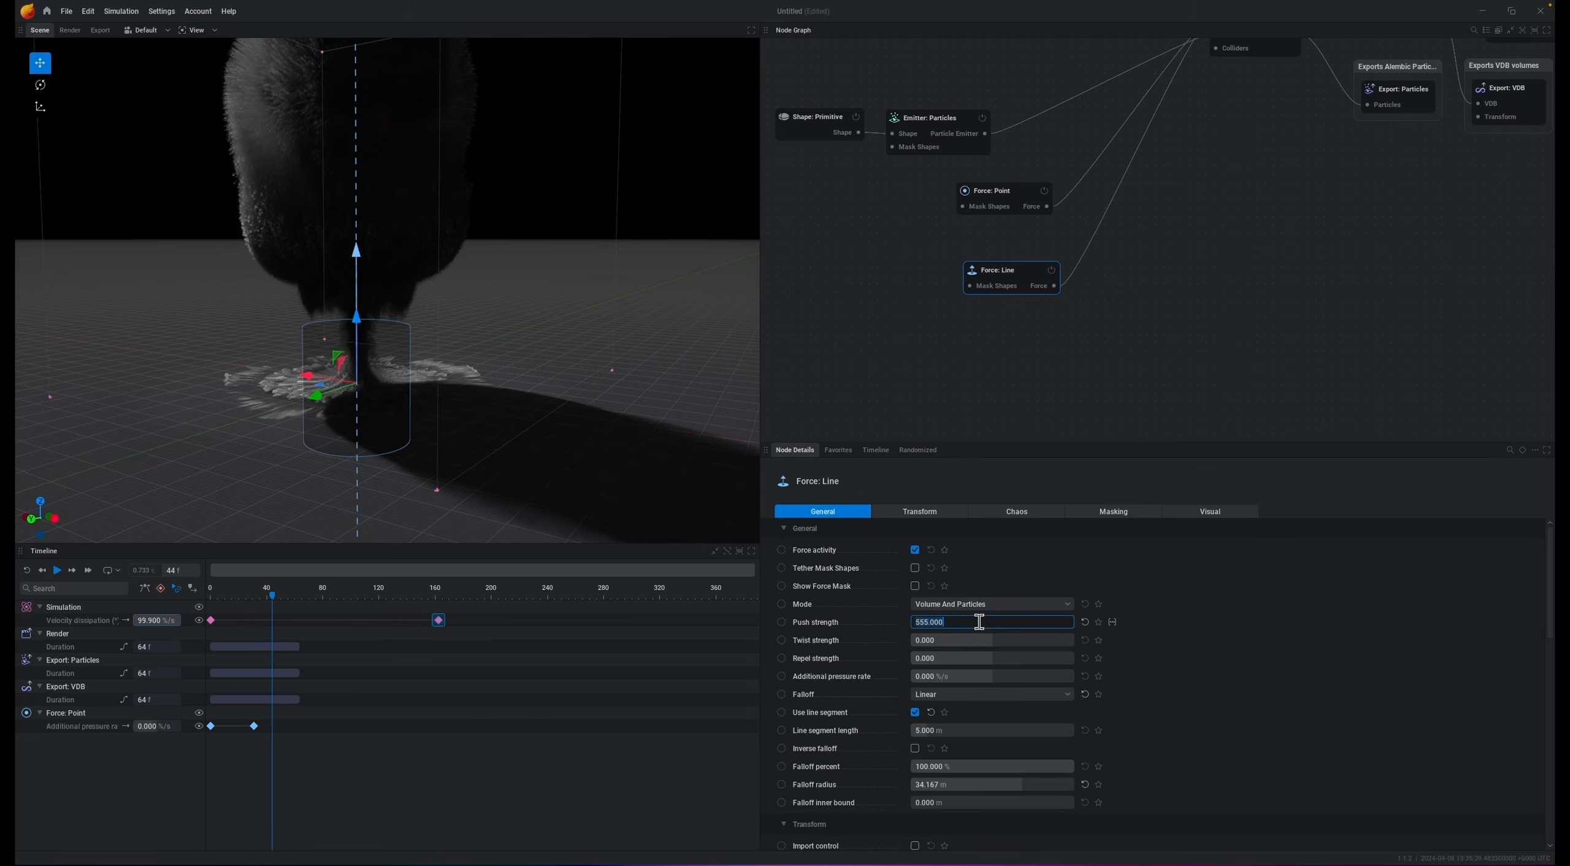
{"action": "key", "text": "Return"}
{"action": "key", "text": "space"}
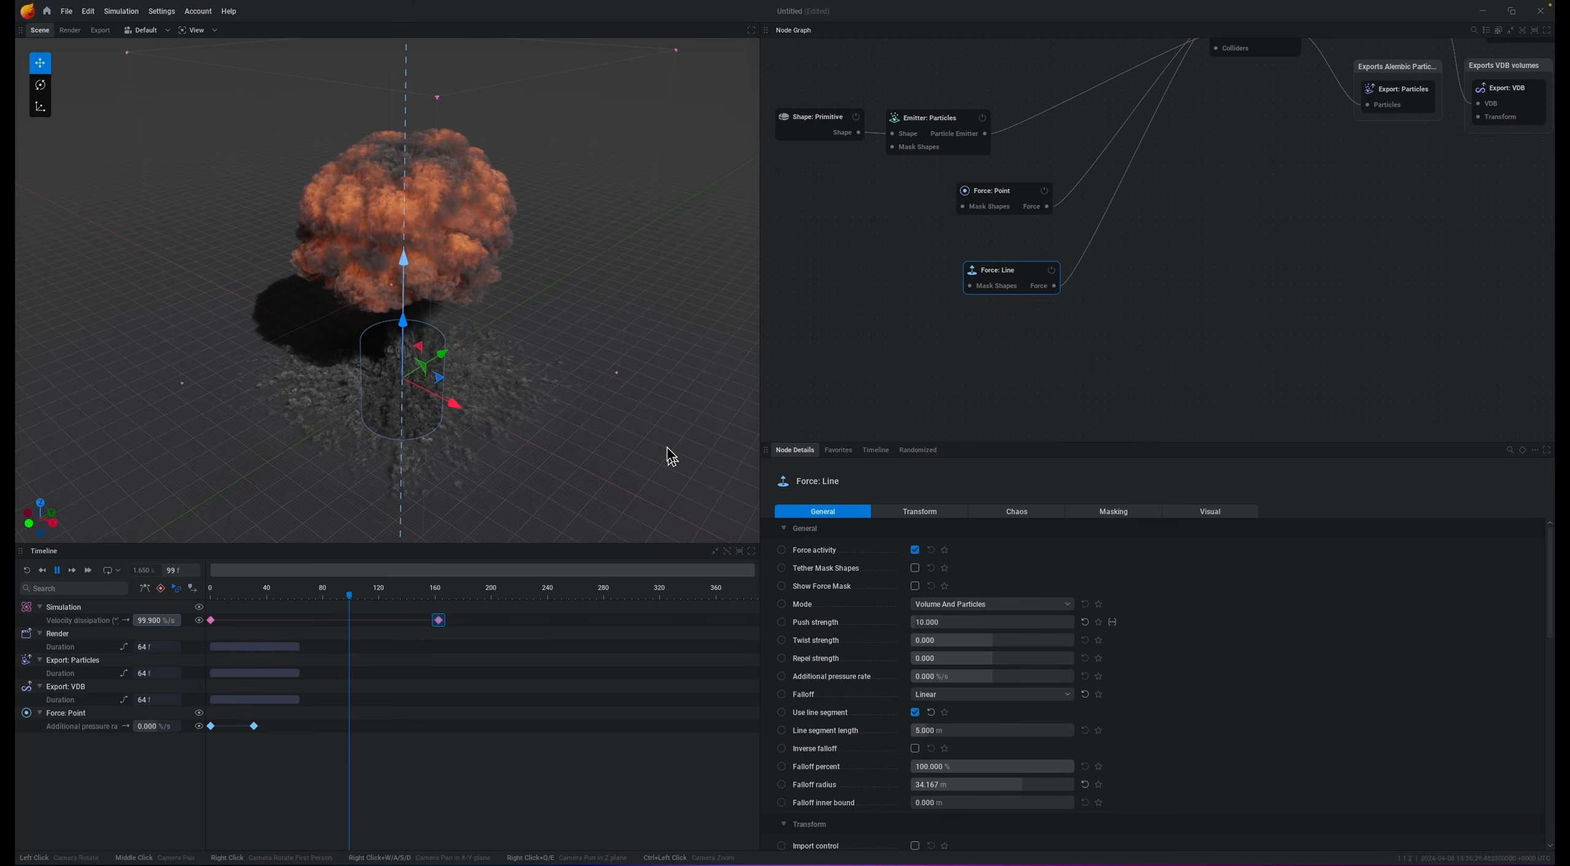
Step: Move the velocity dissipation's second keyframe to about frame 240 and replay the simulation from the start
{"action": "left_click_drag", "start_coordinate": [704, 467], "coordinate": [676, 473]}
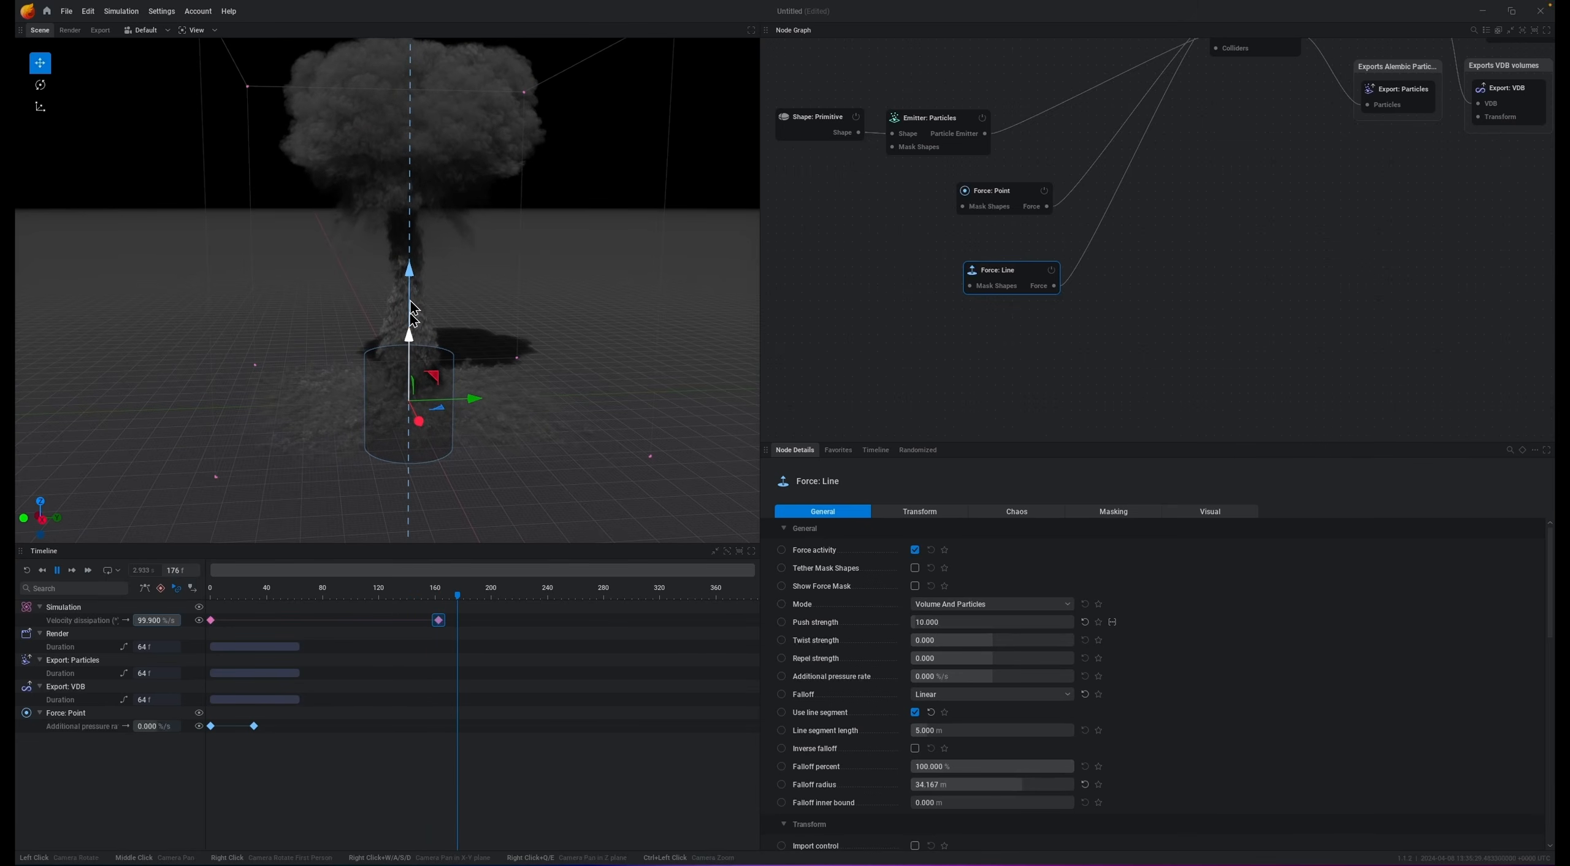
{"action": "key", "text": "space"}
{"action": "left_click_drag", "start_coordinate": [439, 621], "coordinate": [549, 621]}
{"action": "key", "text": "r"}
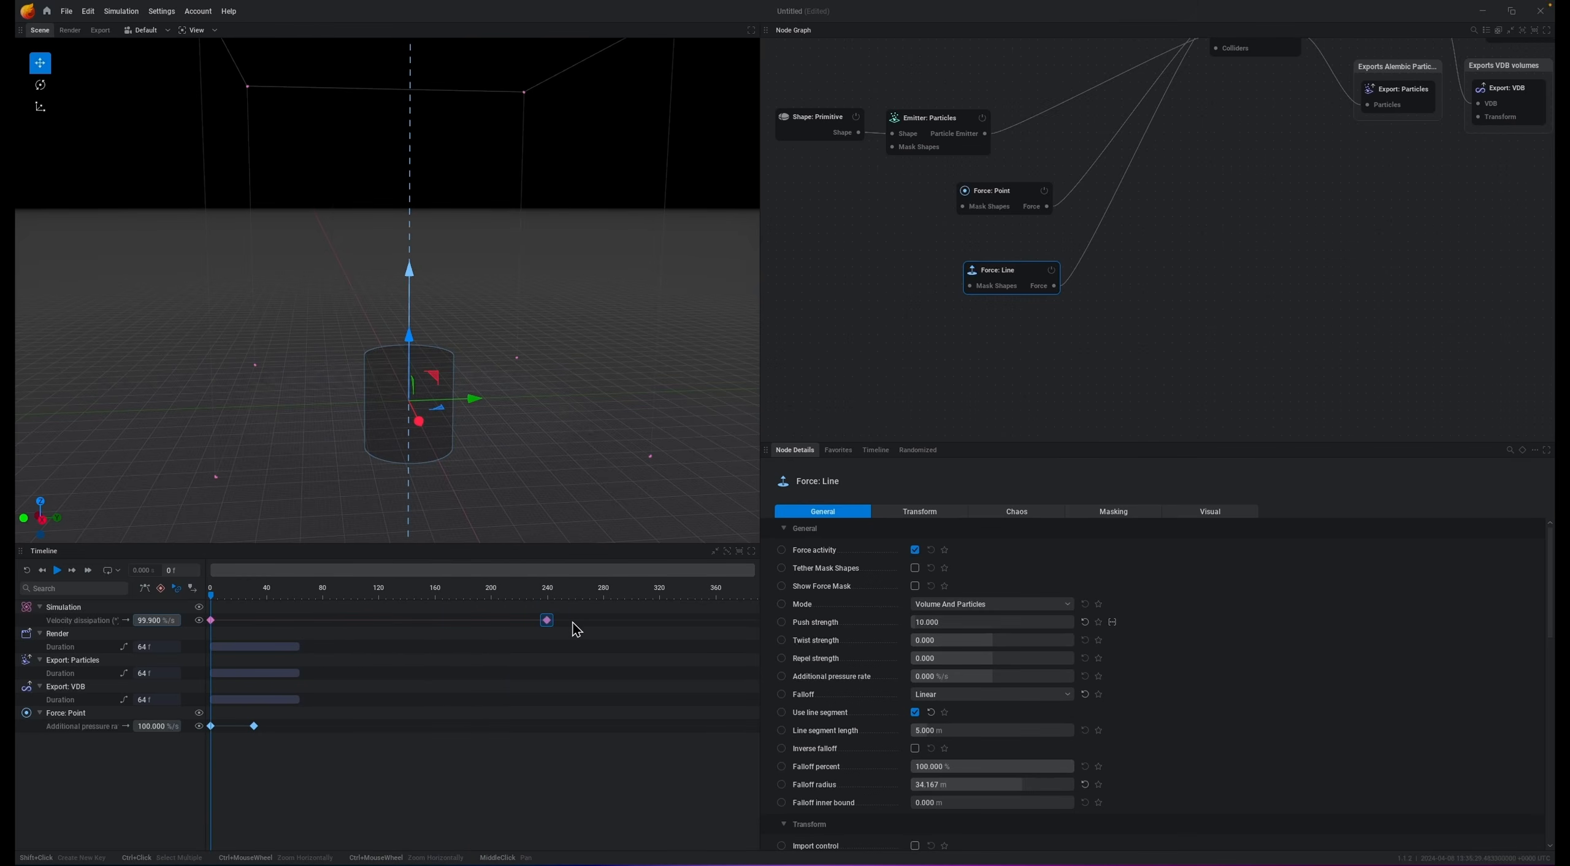
{"action": "key", "text": "space"}
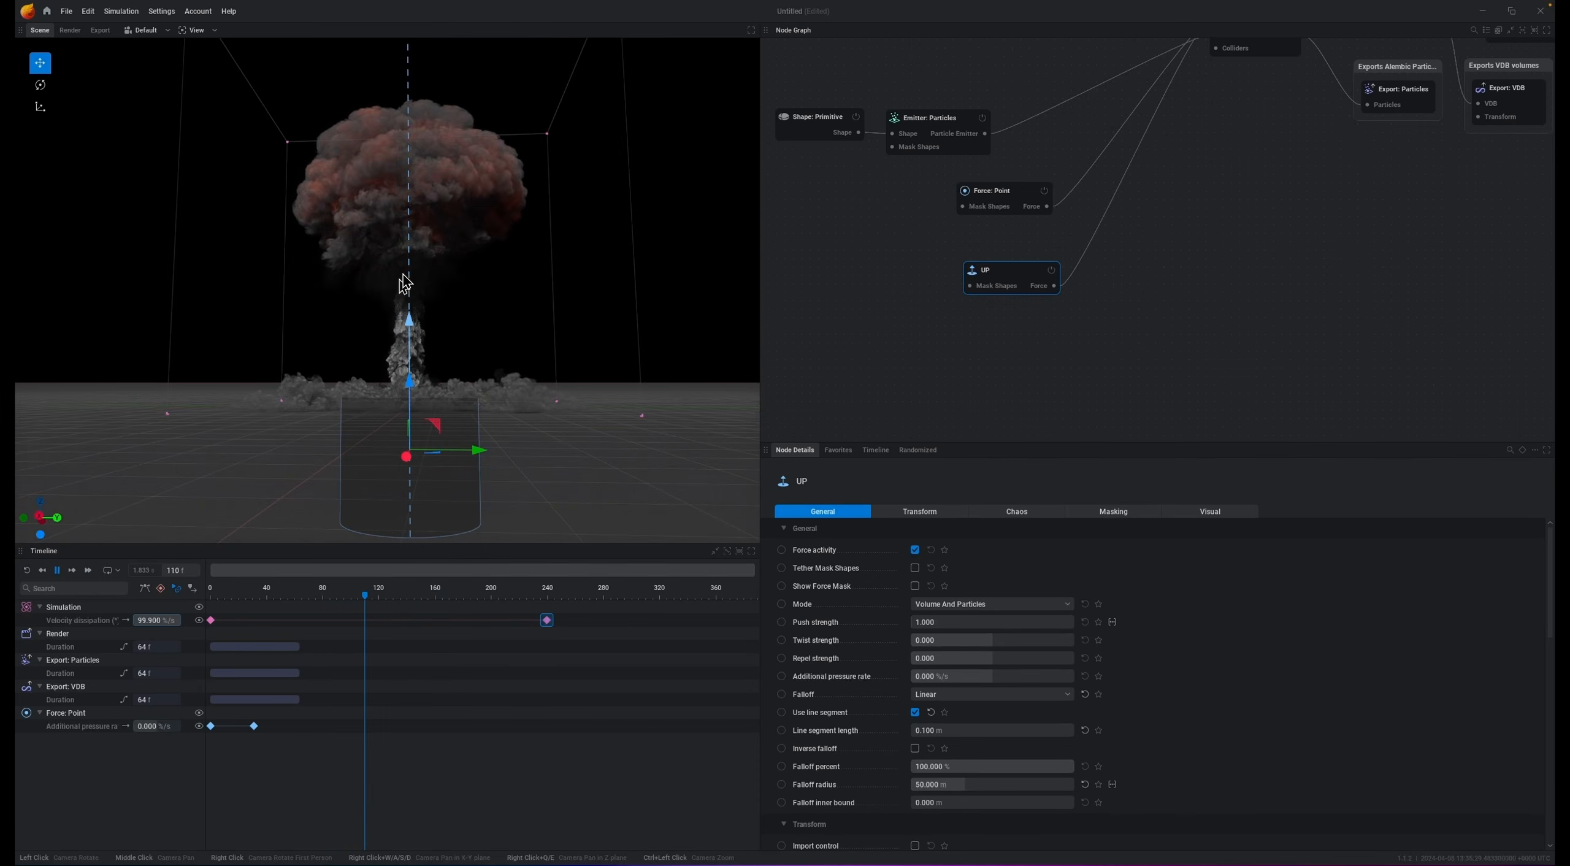
Step: Add a second Force: Line node connected to the Simulation's forces and rename it DOWN
{"action": "key", "text": "space"}
{"action": "left_click_drag", "start_coordinate": [674, 222], "coordinate": [668, 261]}
{"action": "left_click_drag", "start_coordinate": [675, 183], "coordinate": [663, 231]}
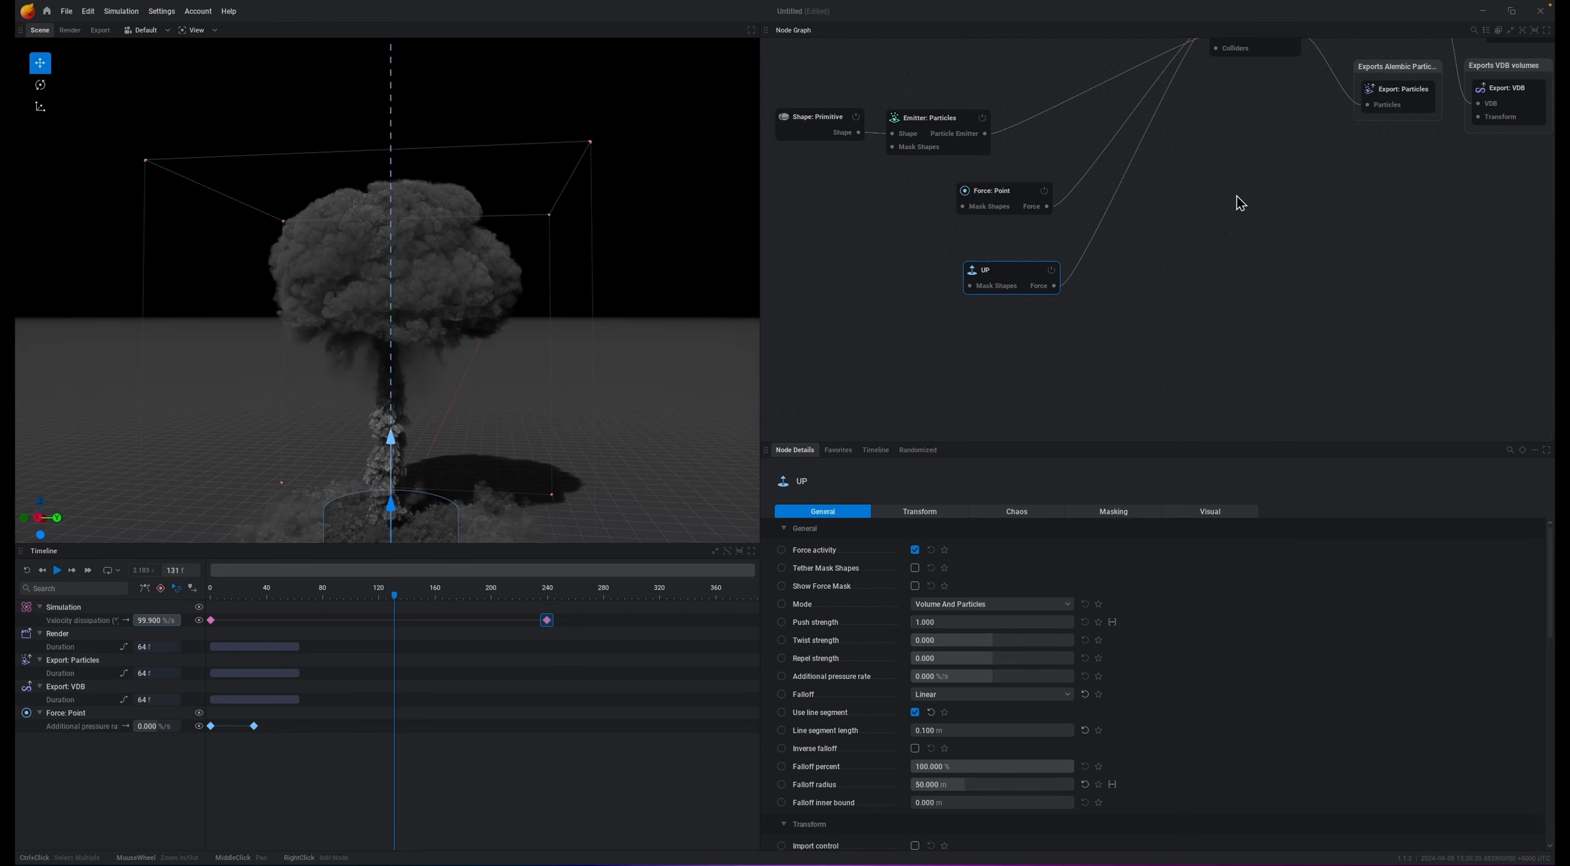
{"action": "middle_click_drag", "start_coordinate": [1249, 153], "coordinate": [1231, 206]}
{"action": "left_click_drag", "start_coordinate": [1206, 80], "coordinate": [1047, 382]}
{"action": "left_click", "coordinate": [986, 382]}
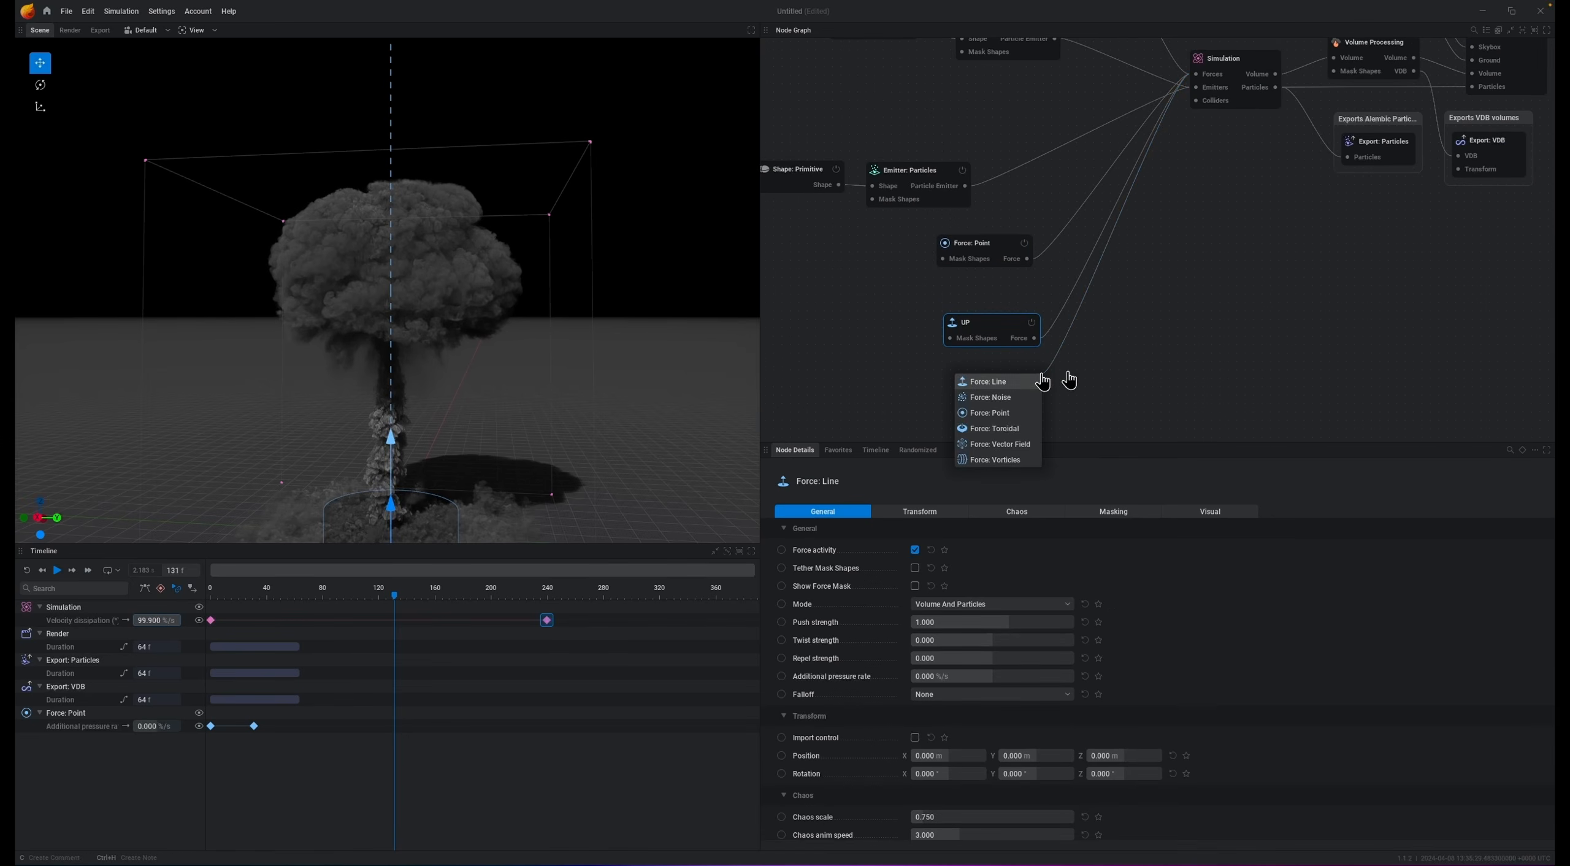
{"action": "double_click", "coordinate": [992, 363]}
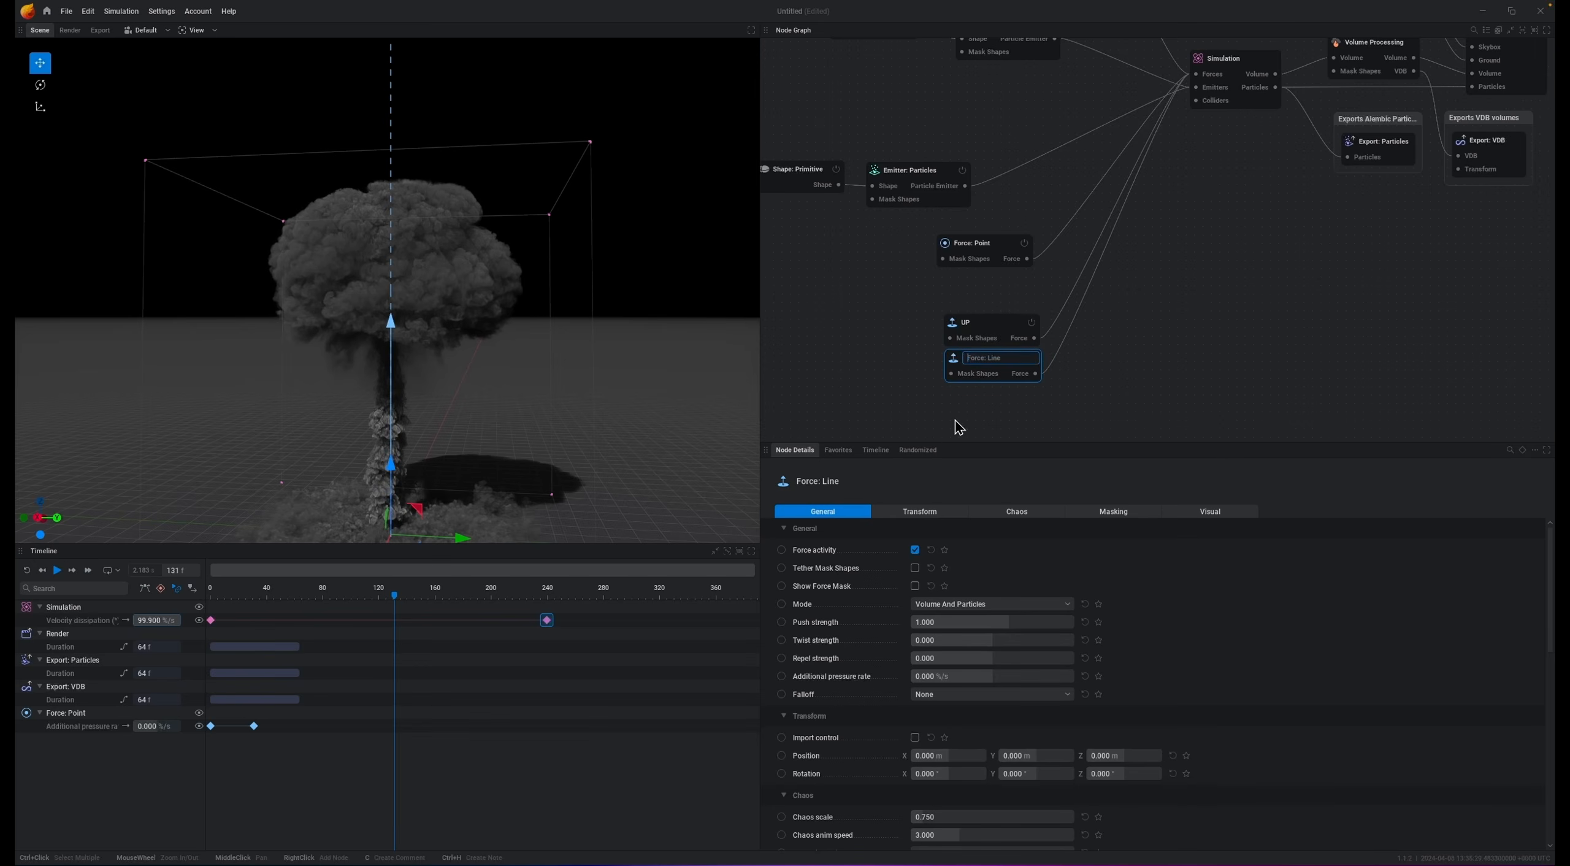
{"action": "key", "text": "Return"}
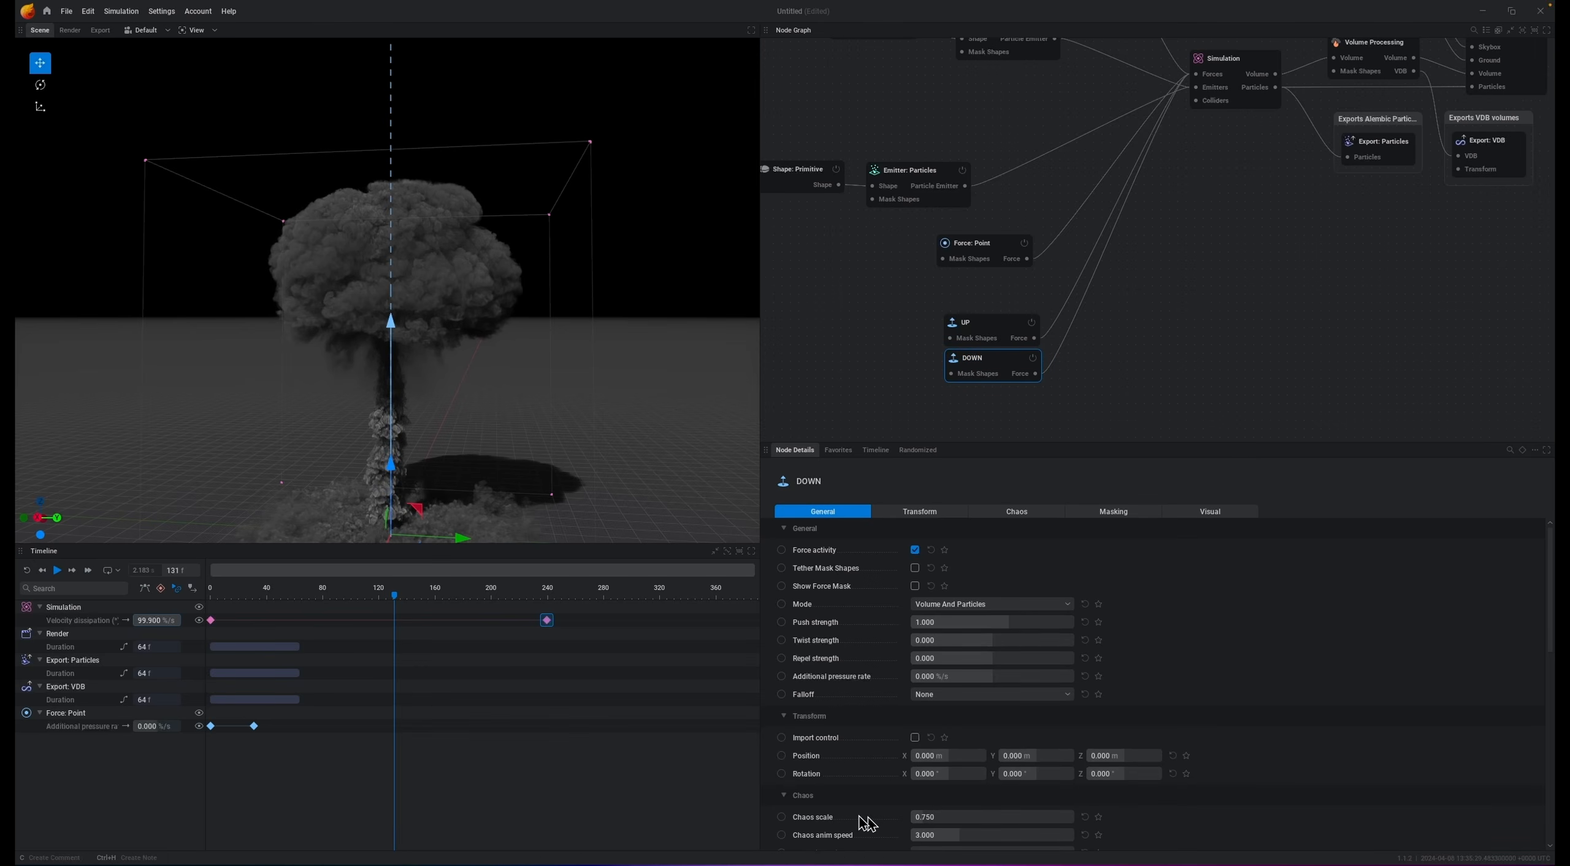
Step: Set the DOWN force's falloff to Linear with a radius of about 50 m and enable Use line segment
{"action": "scroll", "coordinate": [887, 767], "scroll_direction": "down", "scroll_amount": 1}
{"action": "scroll", "coordinate": [887, 767], "scroll_direction": "up", "scroll_amount": 1}
{"action": "left_click", "coordinate": [982, 695]}
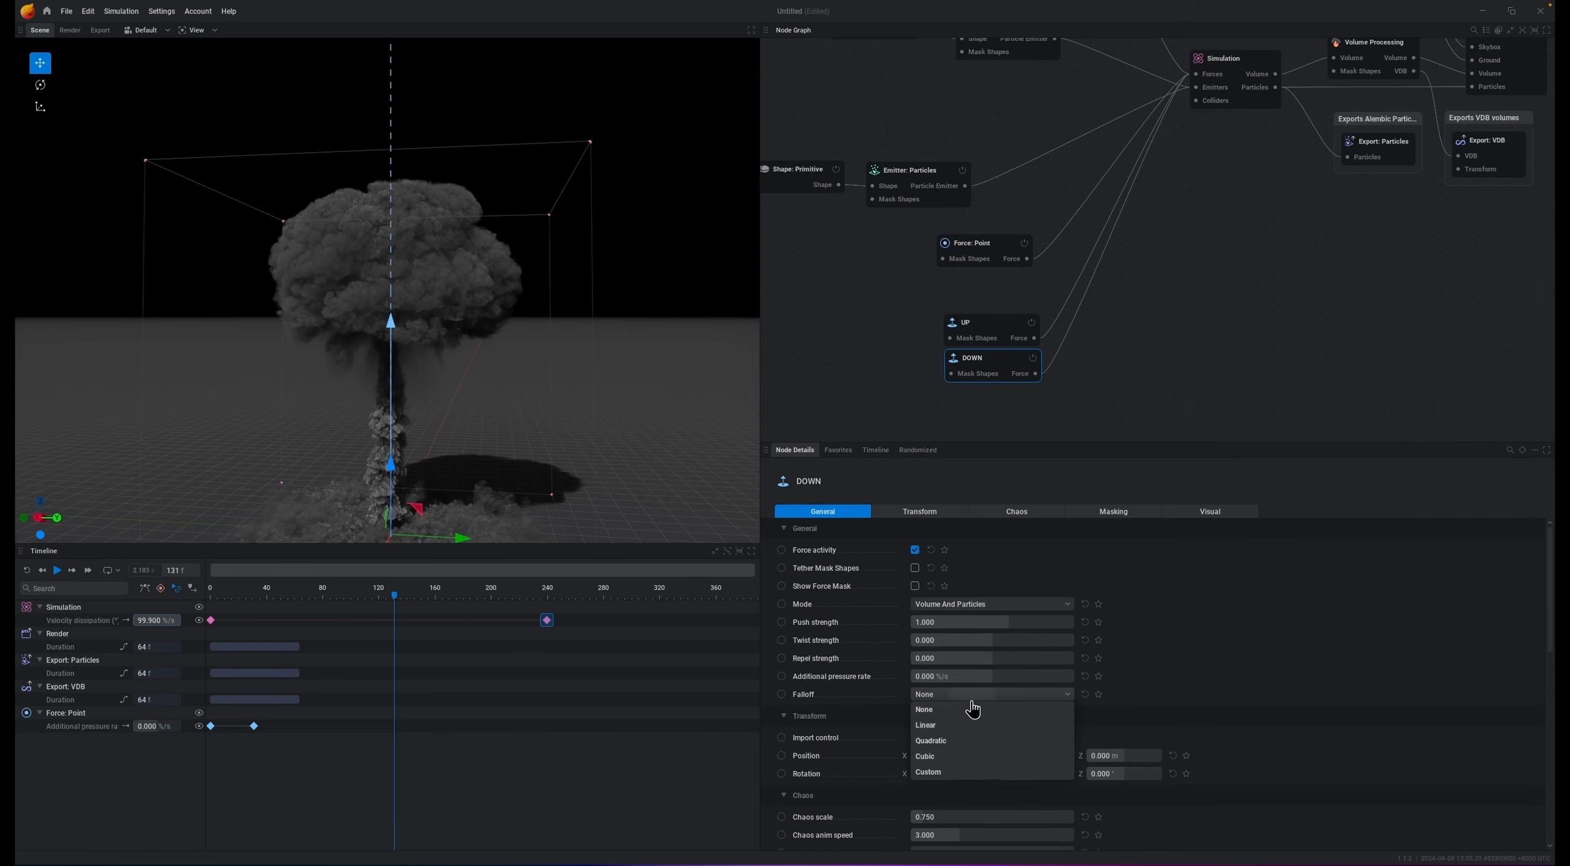
{"action": "left_click", "coordinate": [960, 724]}
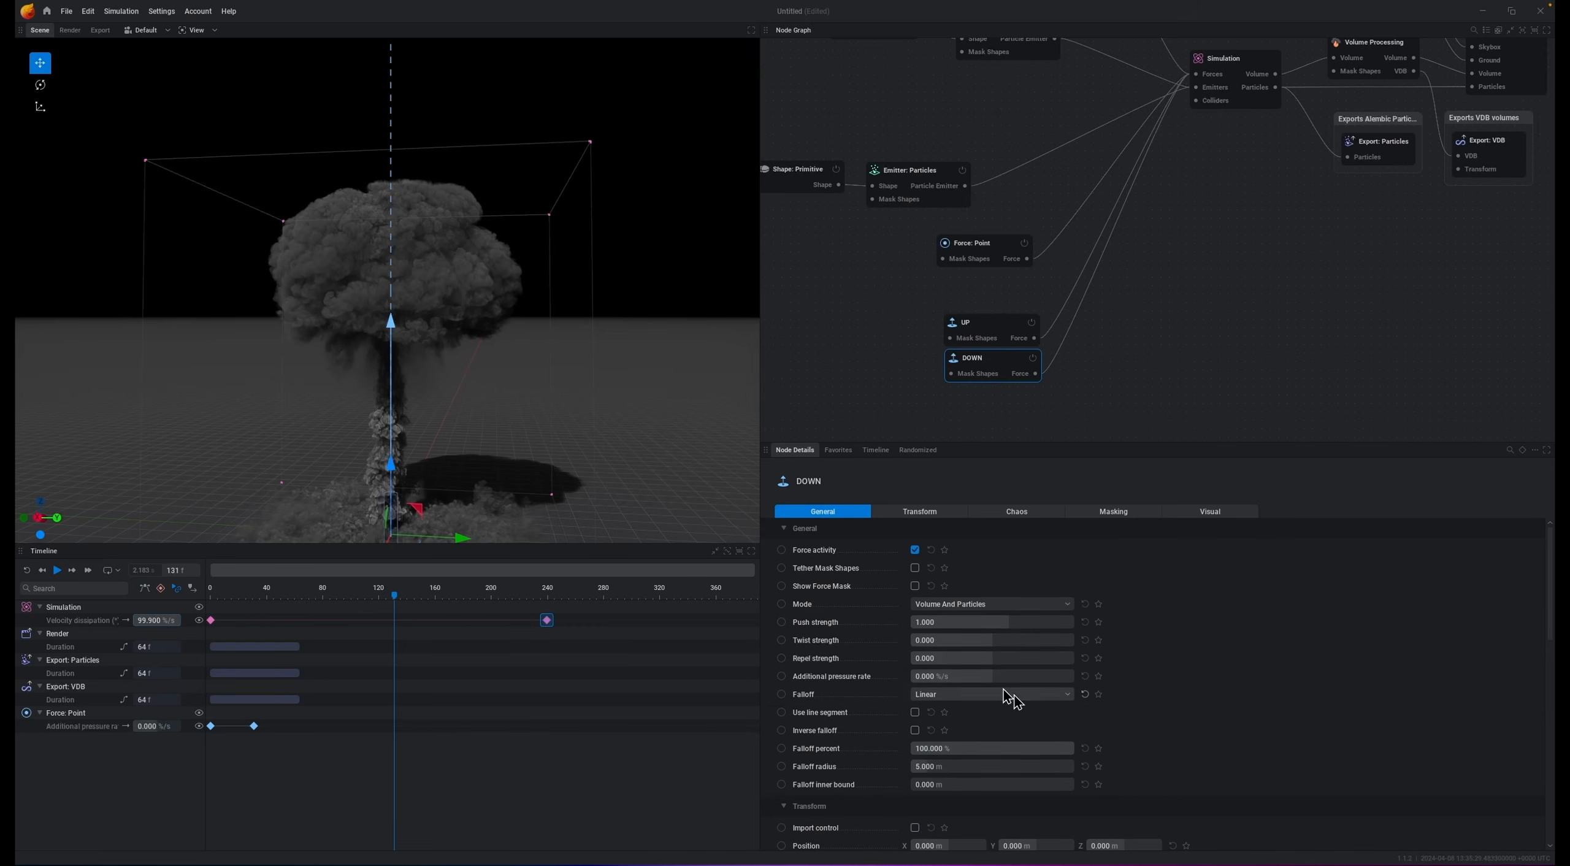
{"action": "left_click_drag", "start_coordinate": [951, 764], "coordinate": [906, 737]}
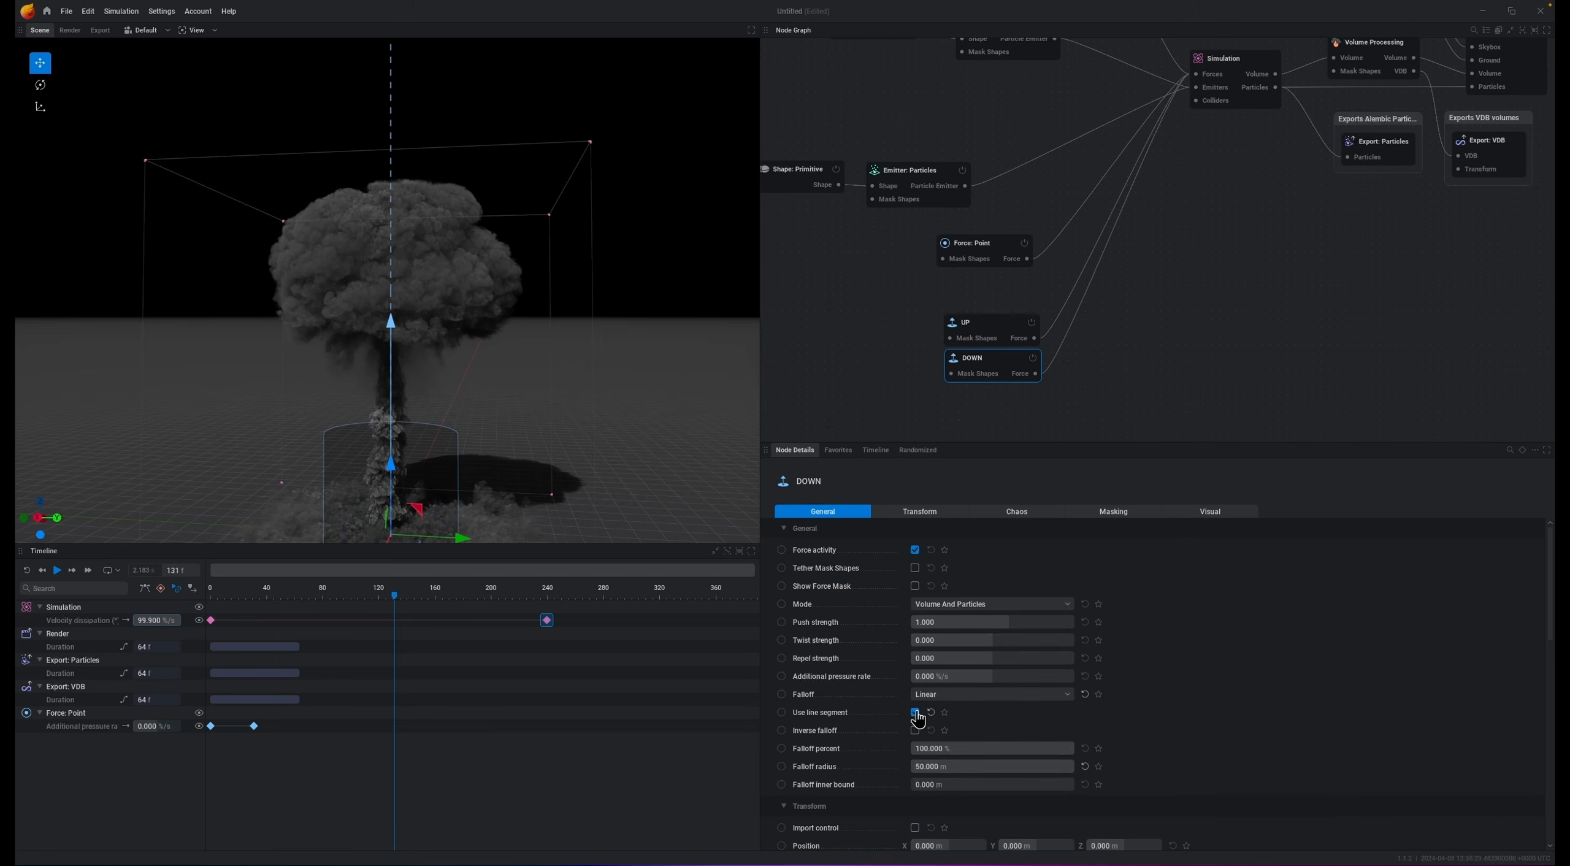
{"action": "left_click", "coordinate": [915, 713]}
Step: Set the DOWN force's falloff radius to 150 m and its push strength to -1
{"action": "double_click", "coordinate": [969, 786]}
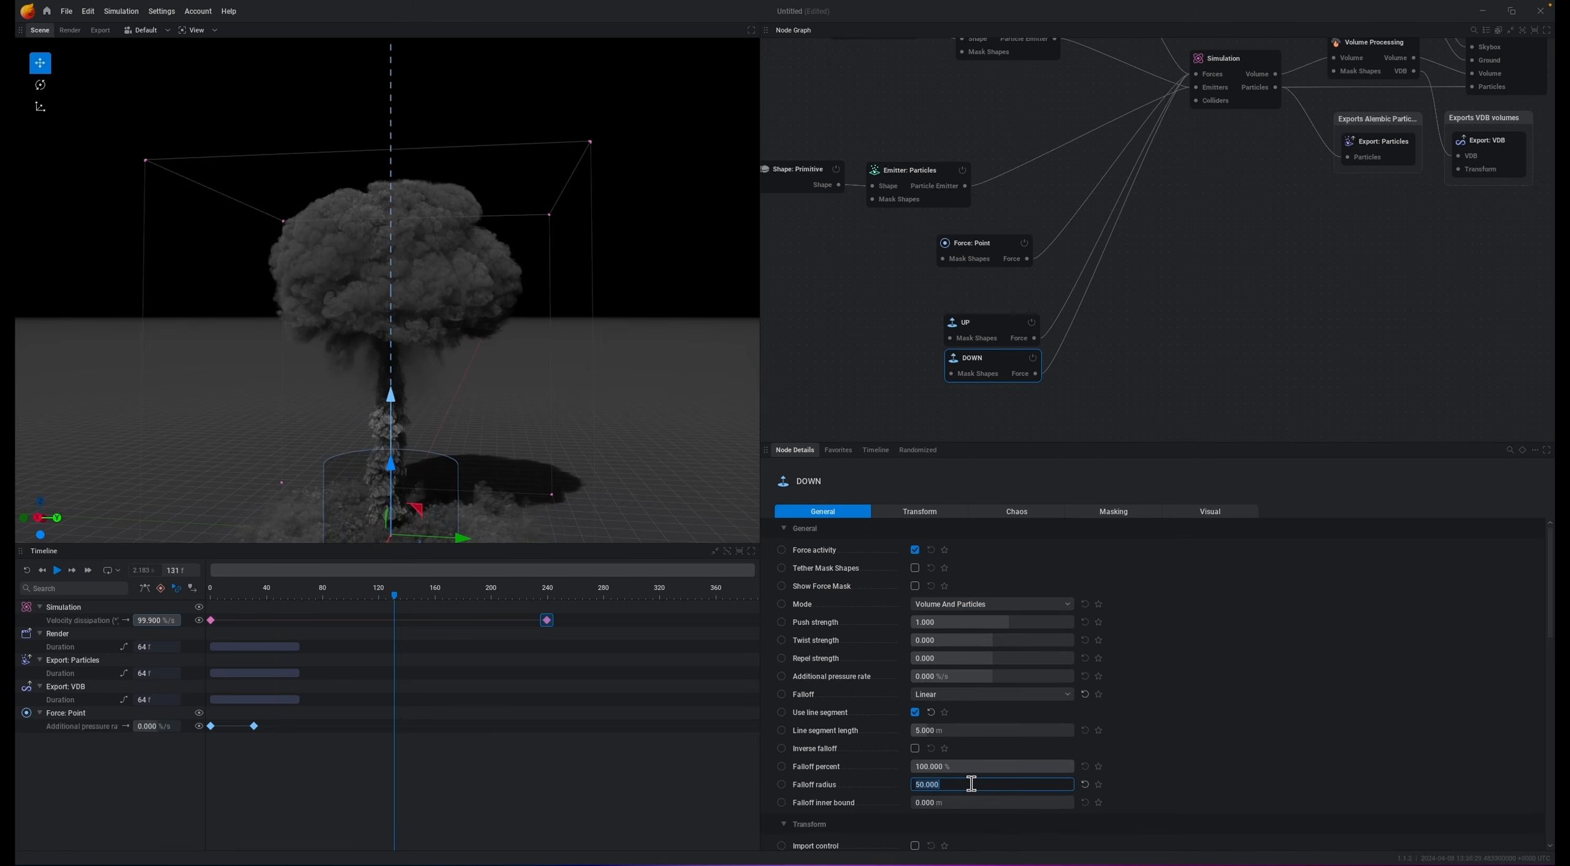
{"action": "type", "text": "150"}
{"action": "key", "text": "Return"}
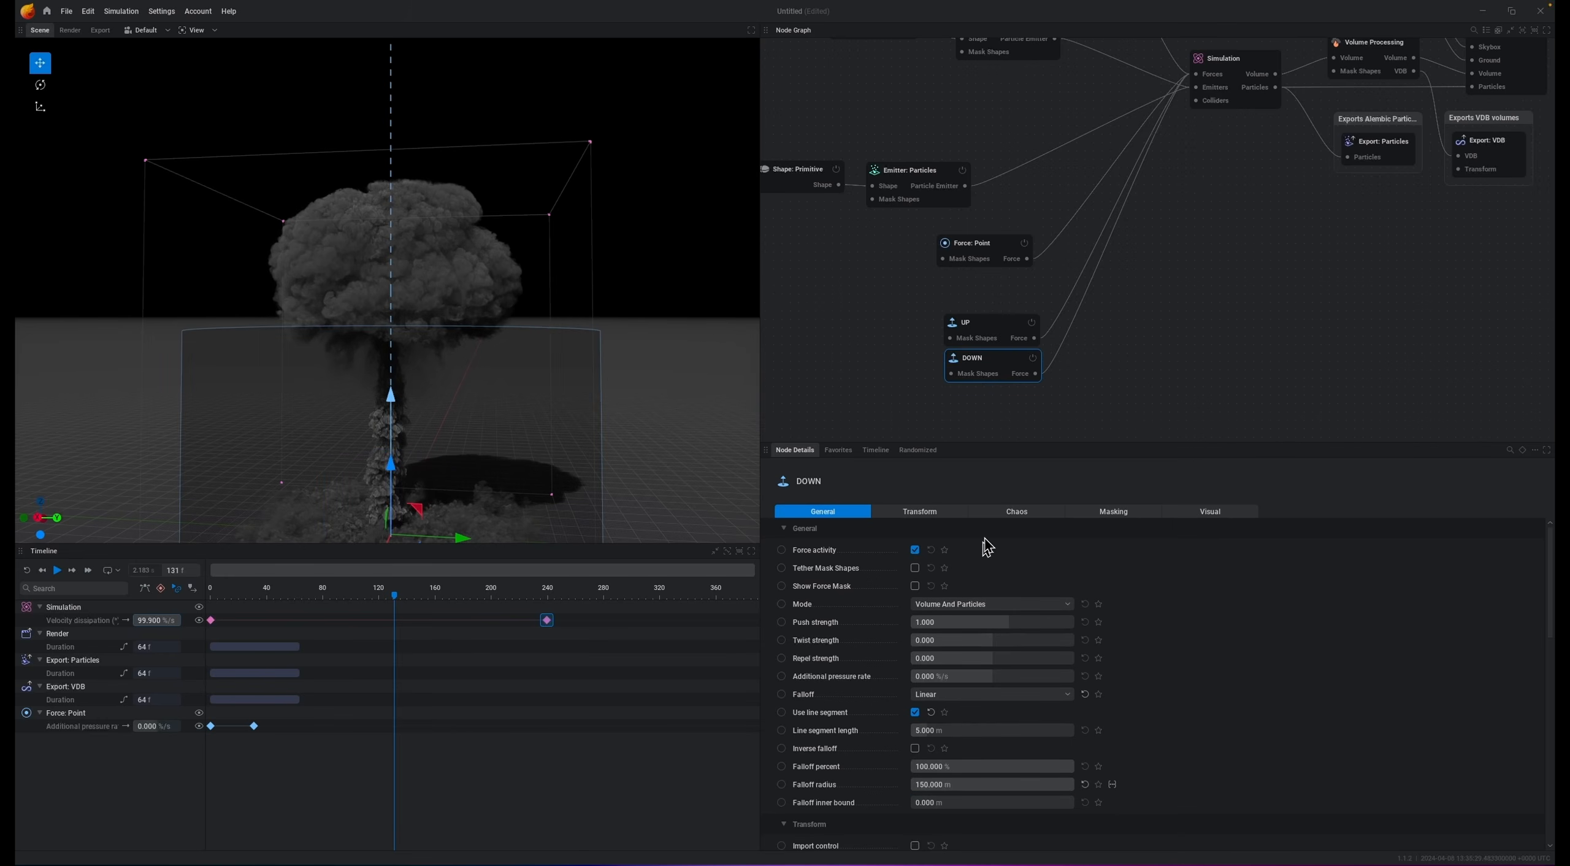
{"action": "left_click", "coordinate": [932, 621]}
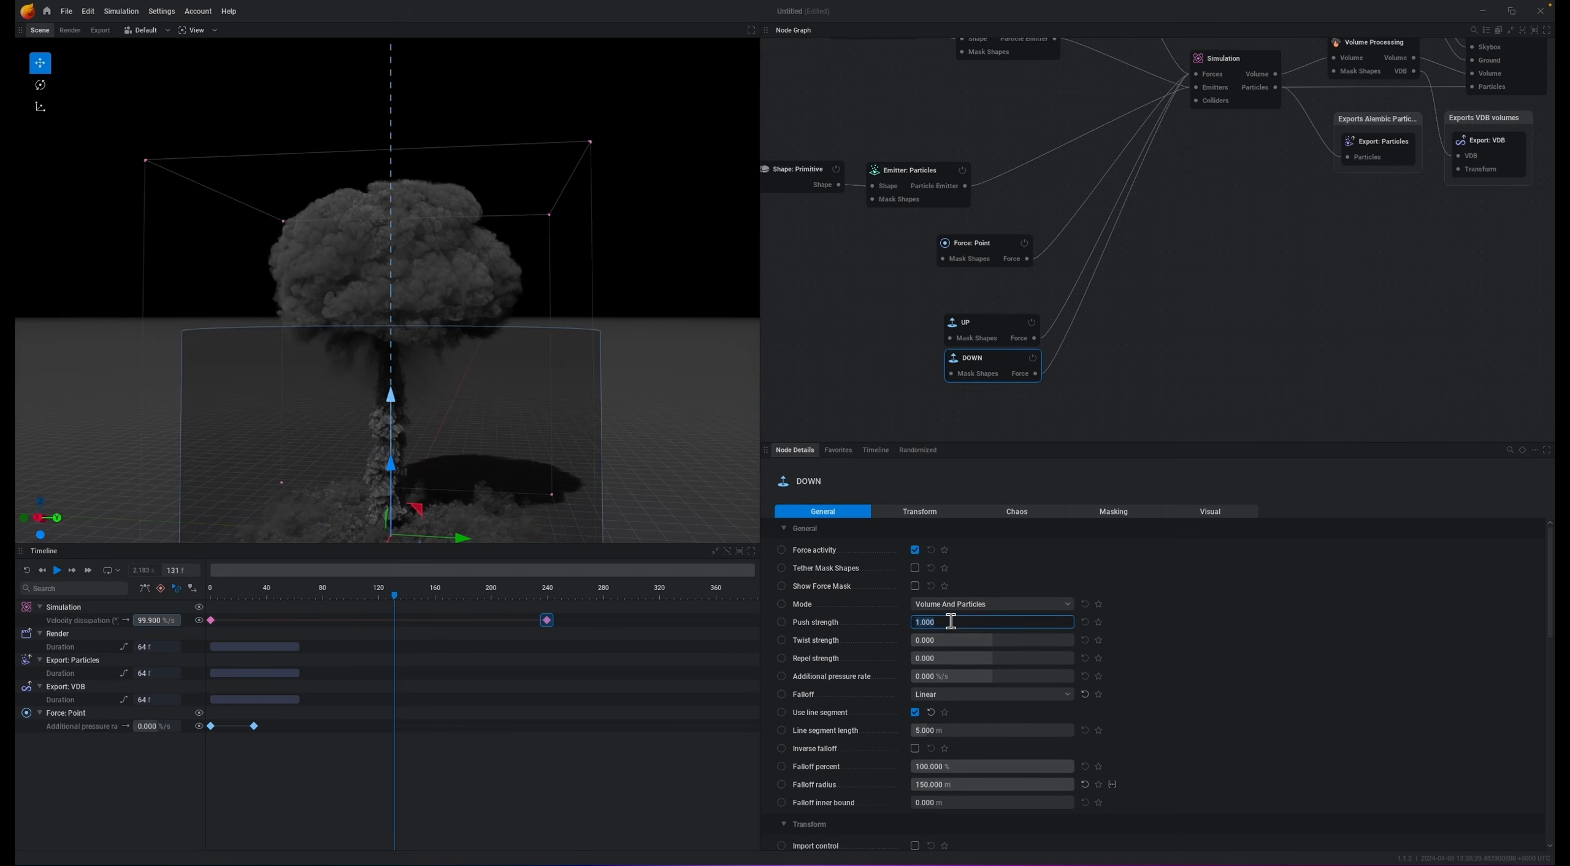
{"action": "key", "text": "Return"}
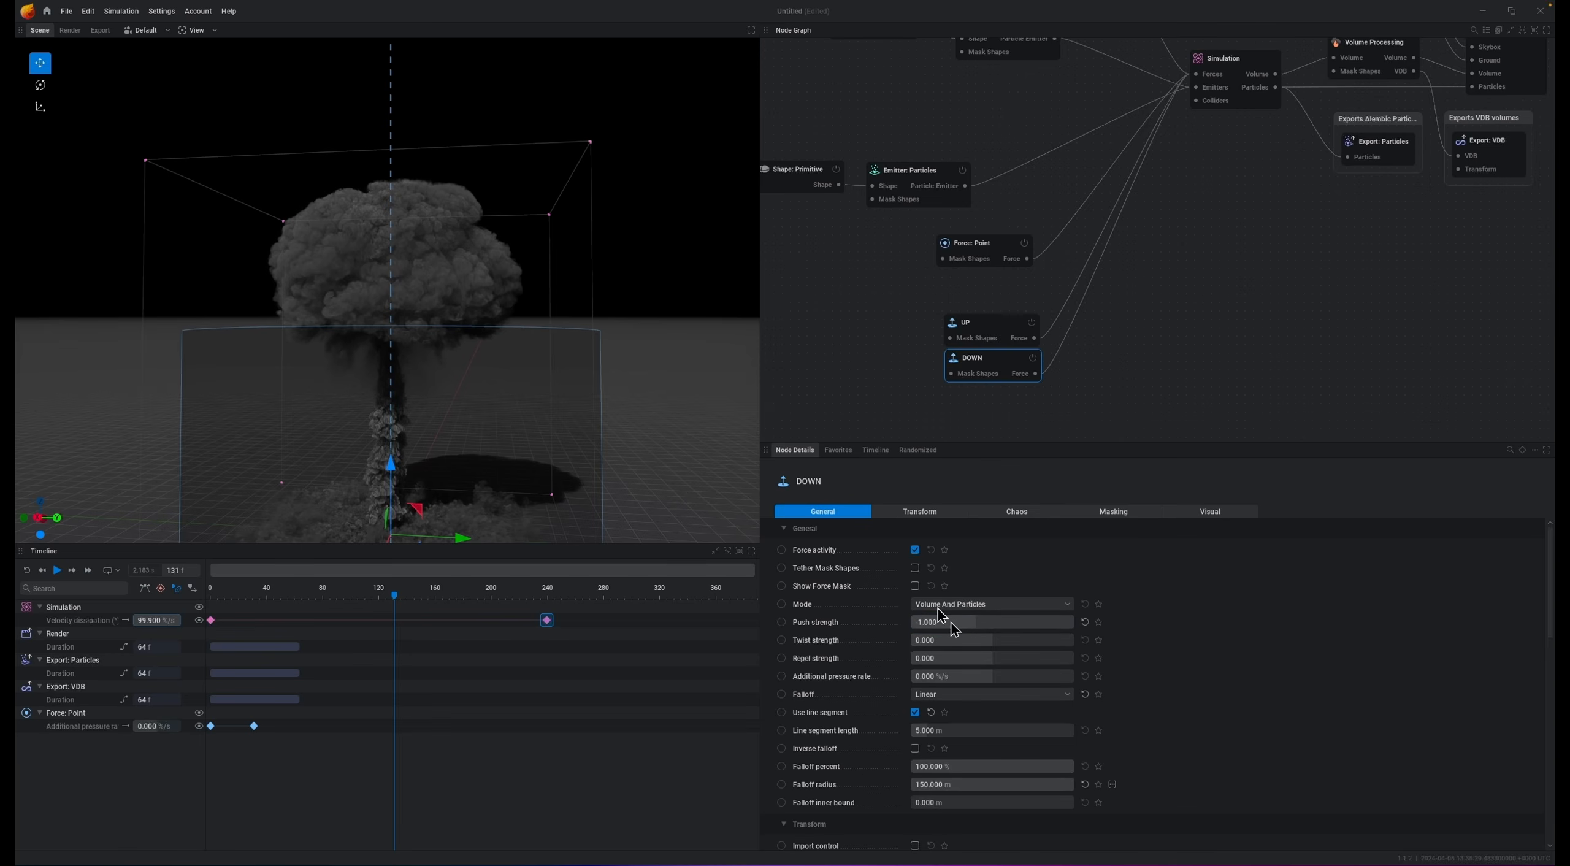
Step: Move the DOWN force upward into the mushroom cap and reset its line segment length
{"action": "left_click_drag", "start_coordinate": [392, 468], "coordinate": [407, 312]}
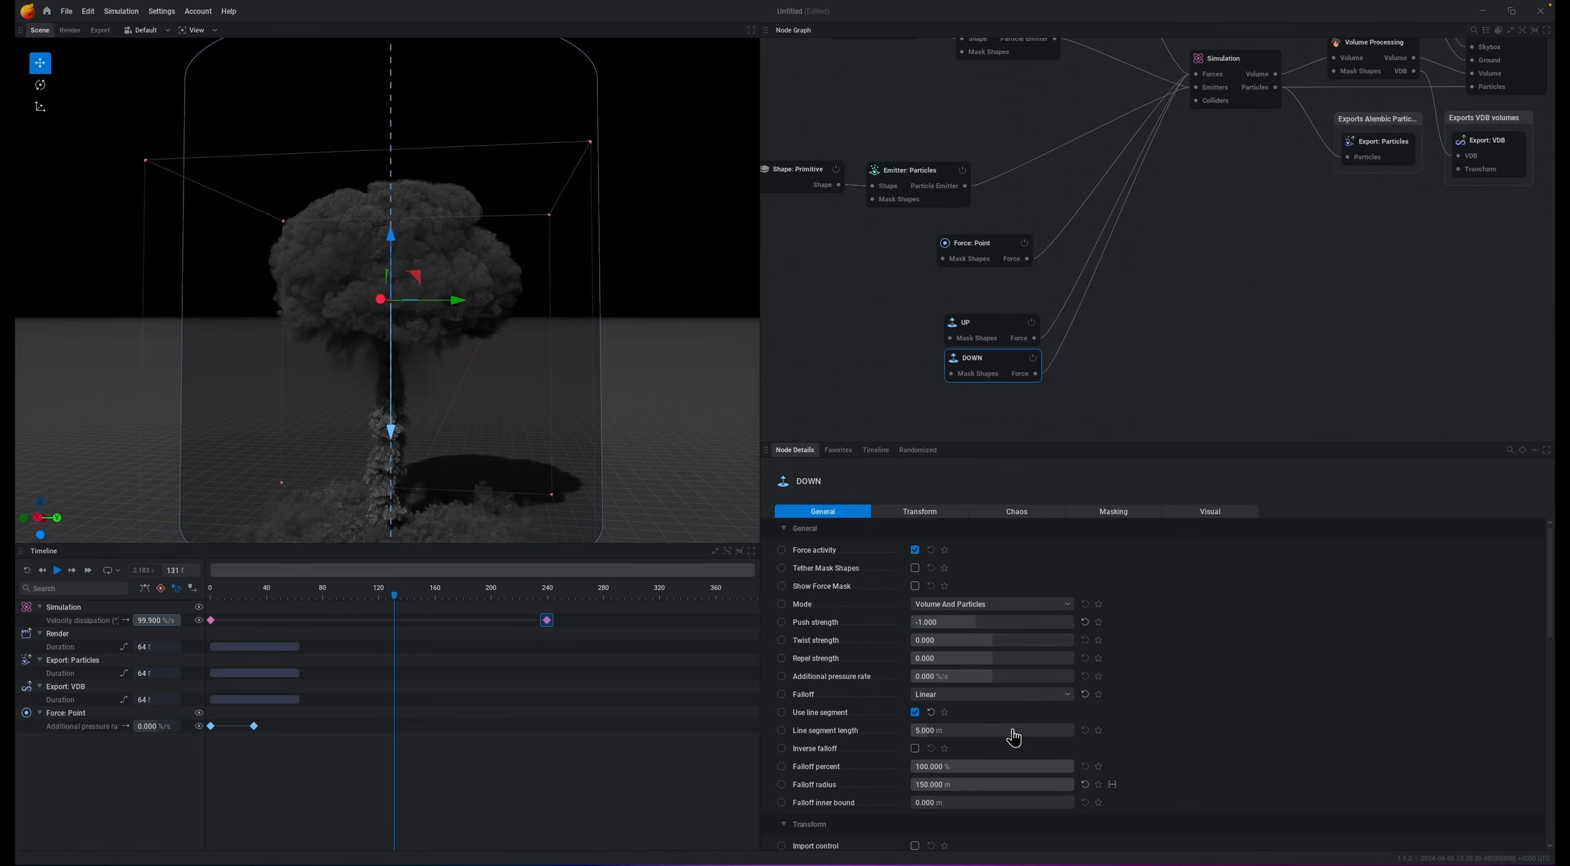
{"action": "left_click", "coordinate": [961, 729]}
{"action": "key", "text": "Return"}
{"action": "mouse_move", "coordinate": [397, 246]}
{"action": "left_mouse_down"}
{"action": "mouse_move", "coordinate": [390, 287]}
{"action": "mouse_move", "coordinate": [396, 217]}
{"action": "left_mouse_up"}
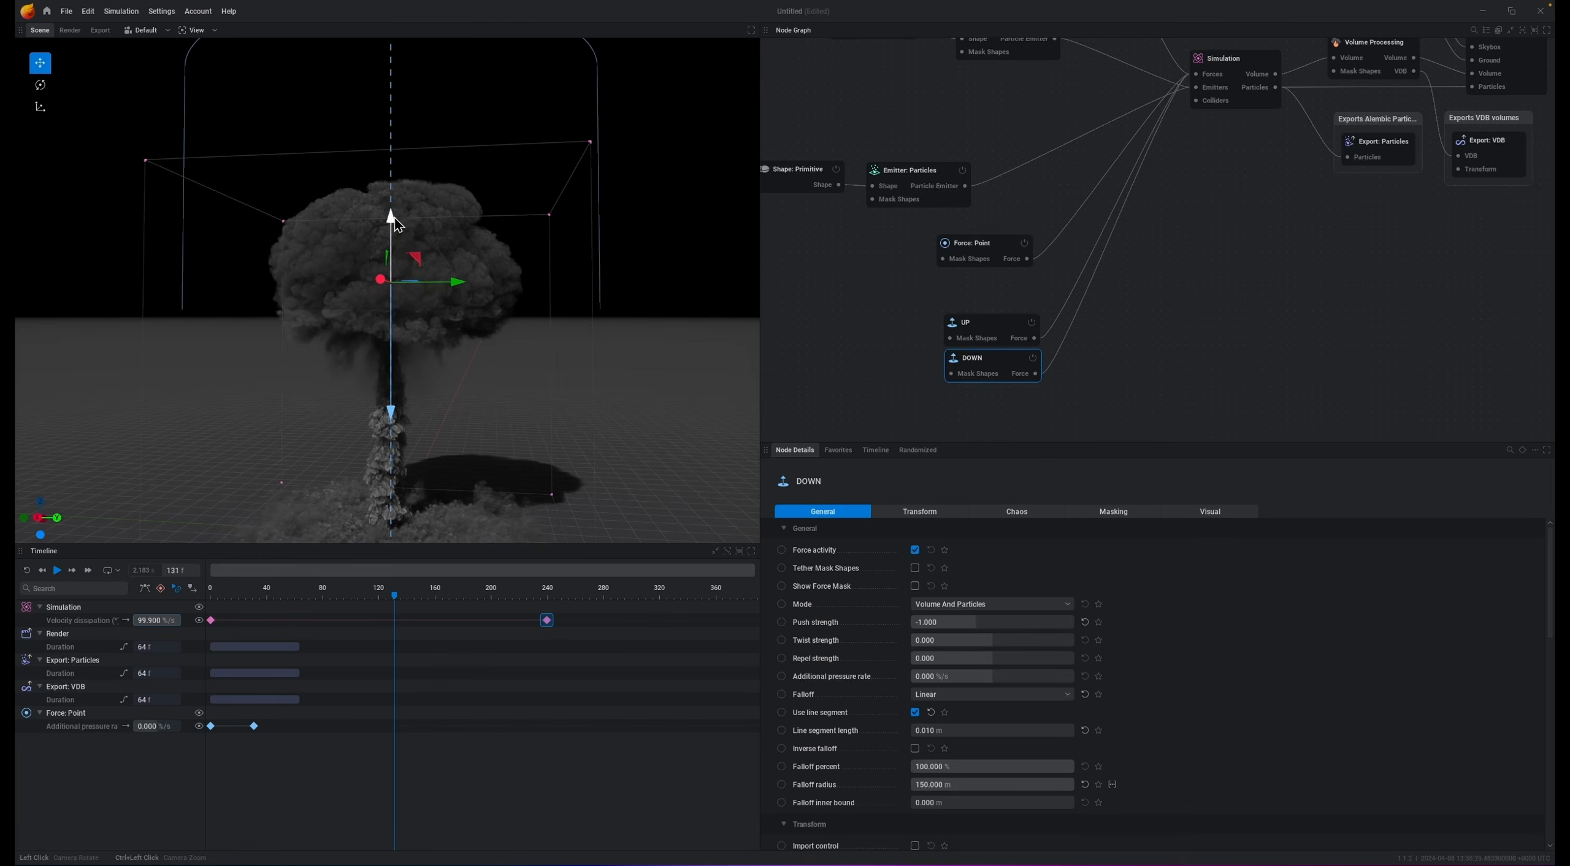
{"action": "left_click", "coordinate": [1084, 731]}
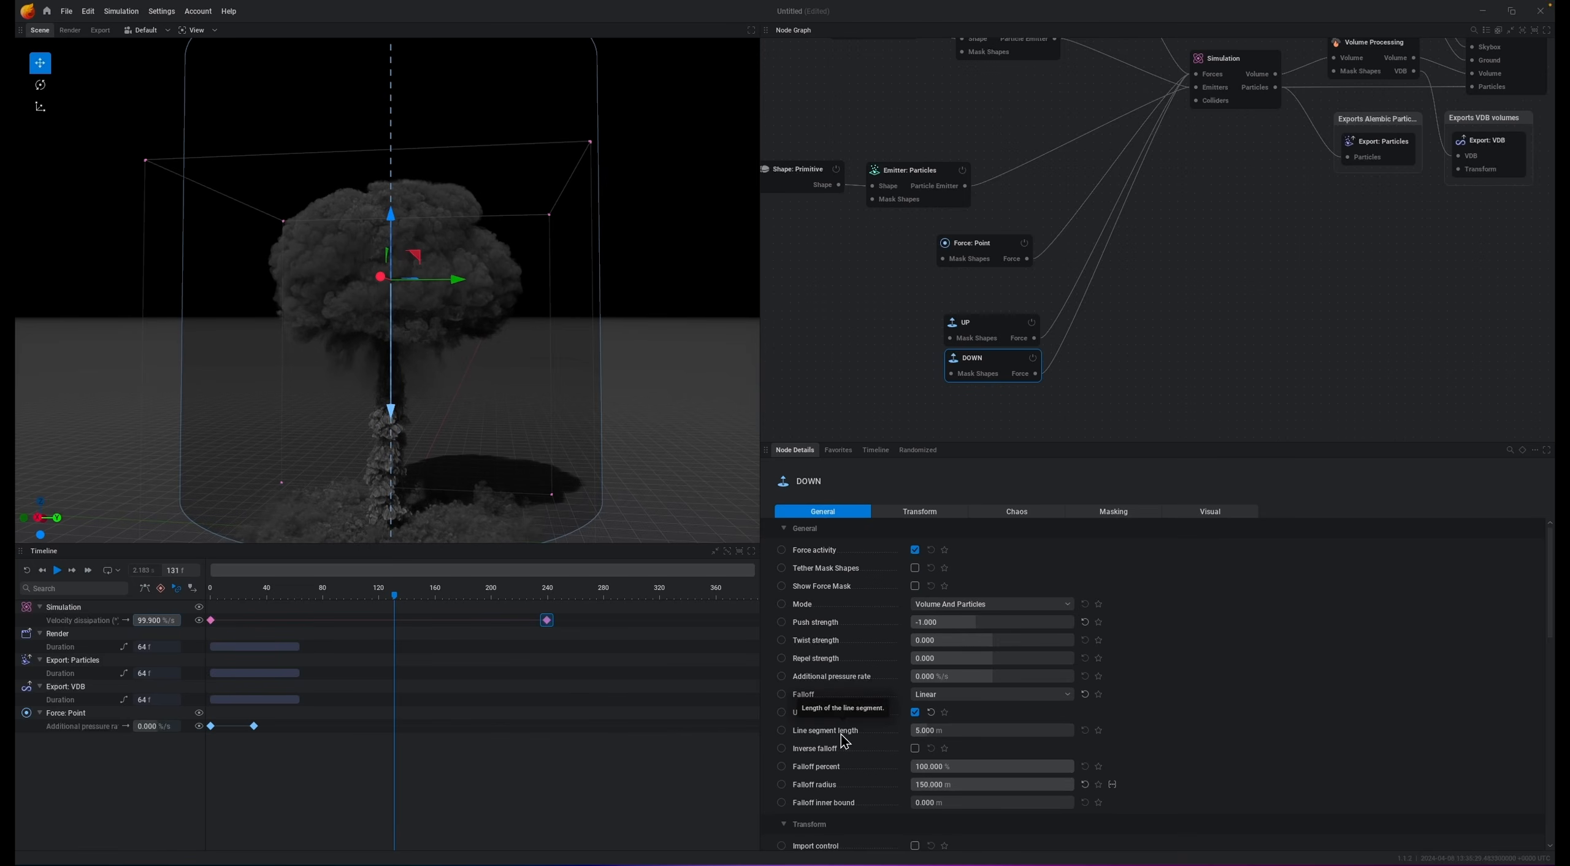
Step: Set the DOWN force's line segment length to 0.1 m and raise the force higher into the mushroom cap
{"action": "left_click", "coordinate": [946, 731]}
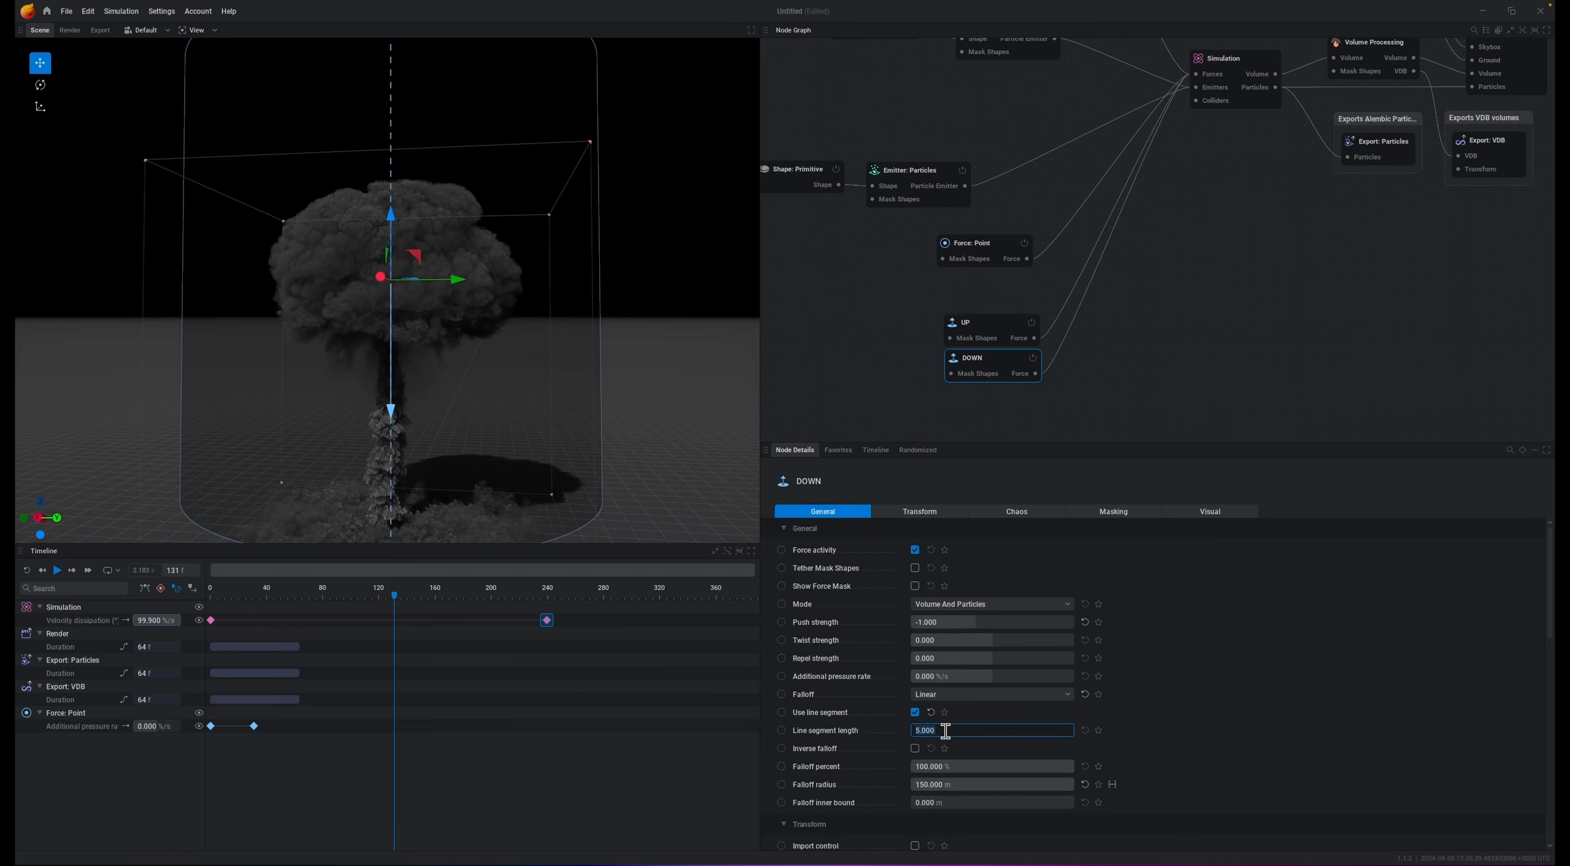
{"action": "key", "text": "Return"}
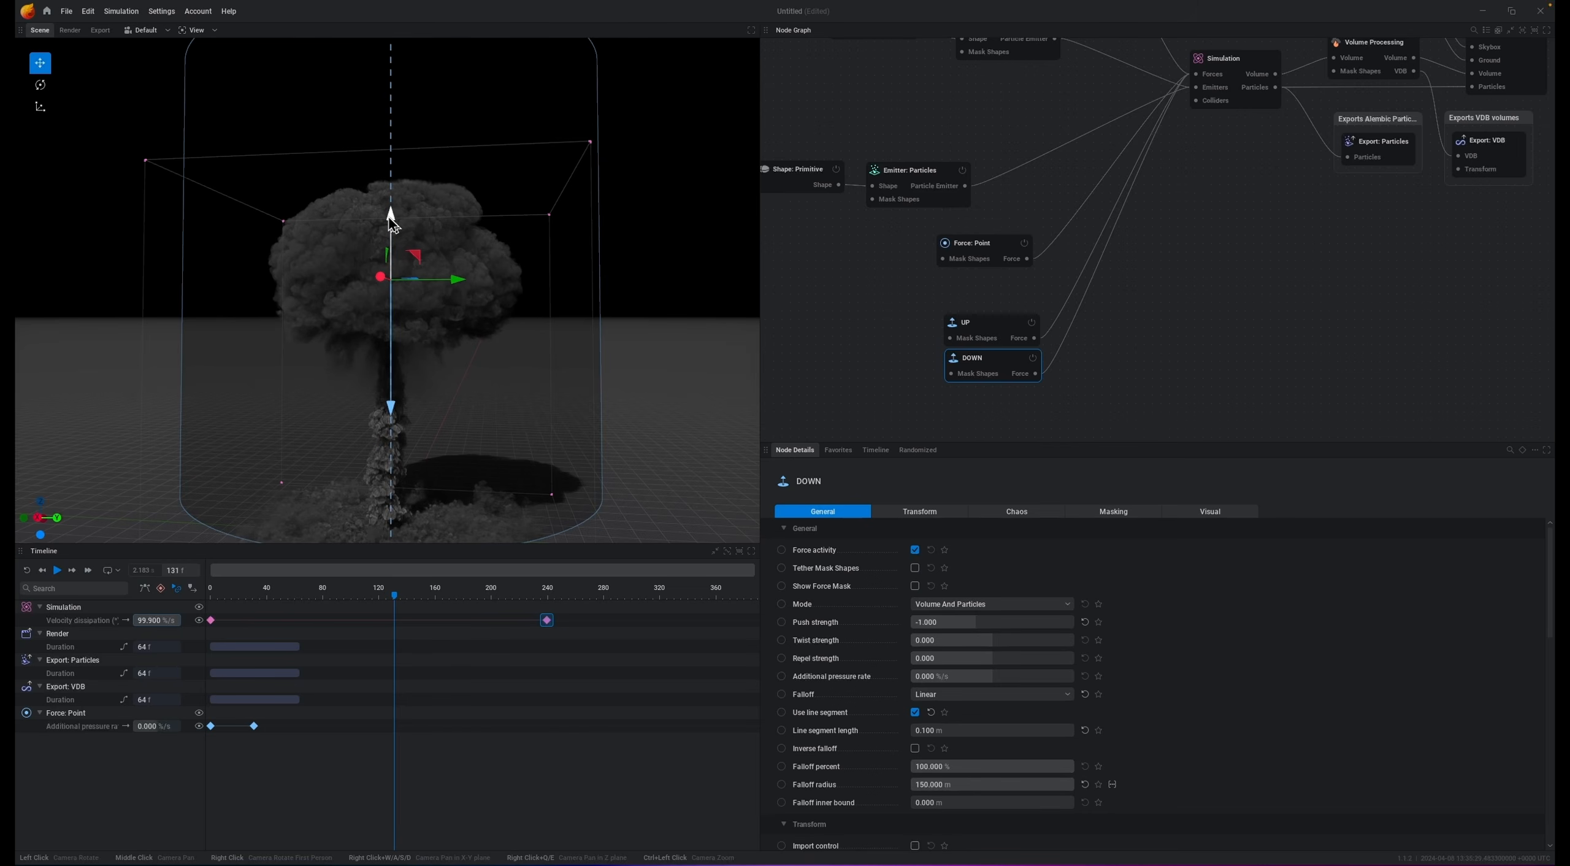
{"action": "left_click_drag", "start_coordinate": [391, 224], "coordinate": [394, 185]}
{"action": "left_click_drag", "start_coordinate": [389, 161], "coordinate": [384, 156]}
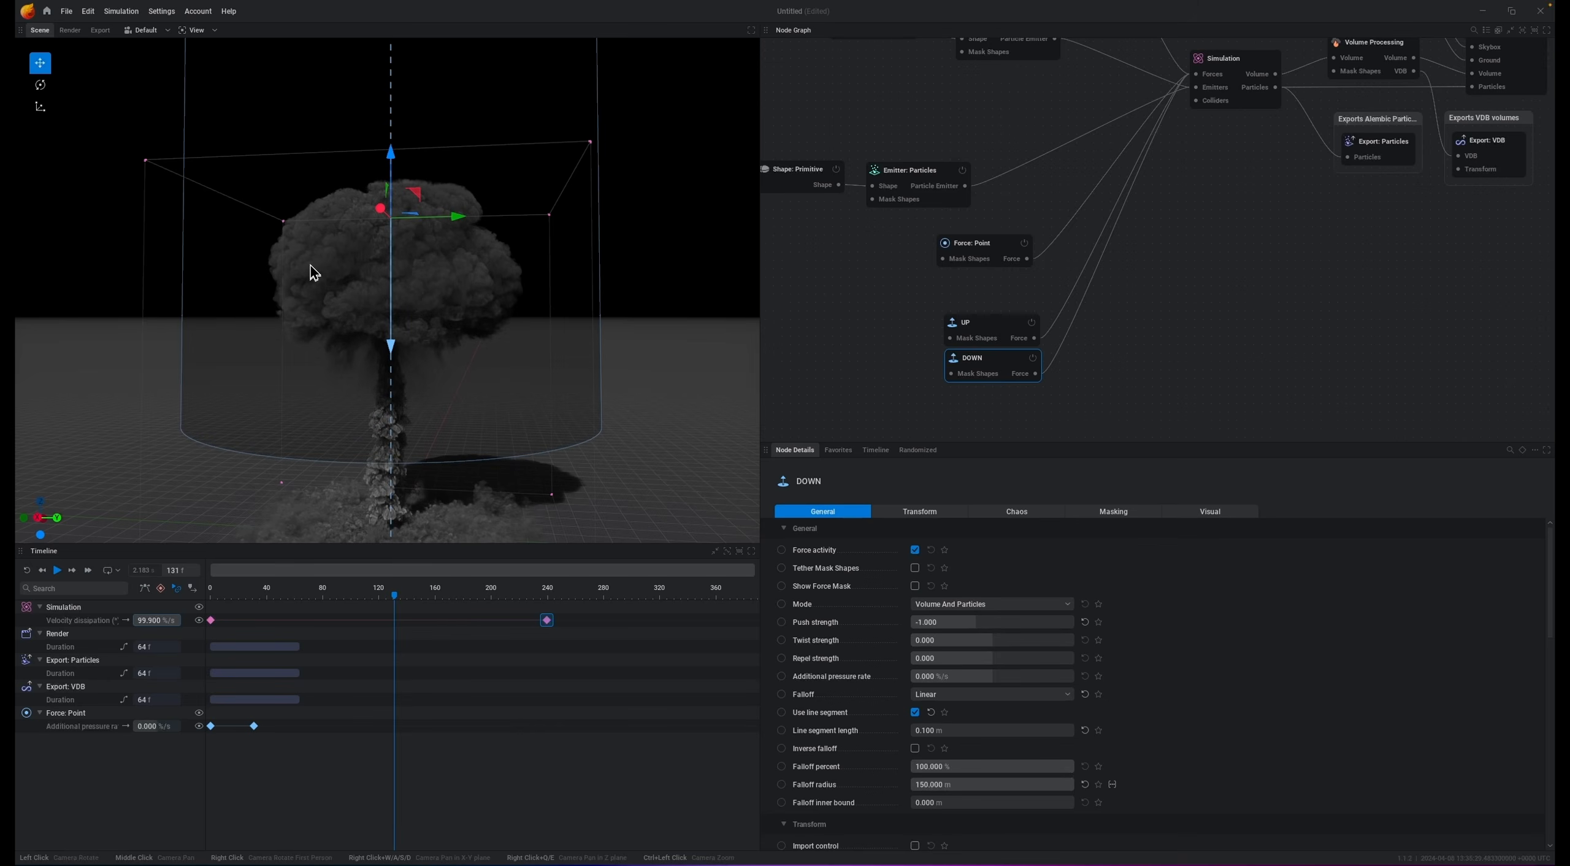
{"action": "key", "text": "r"}
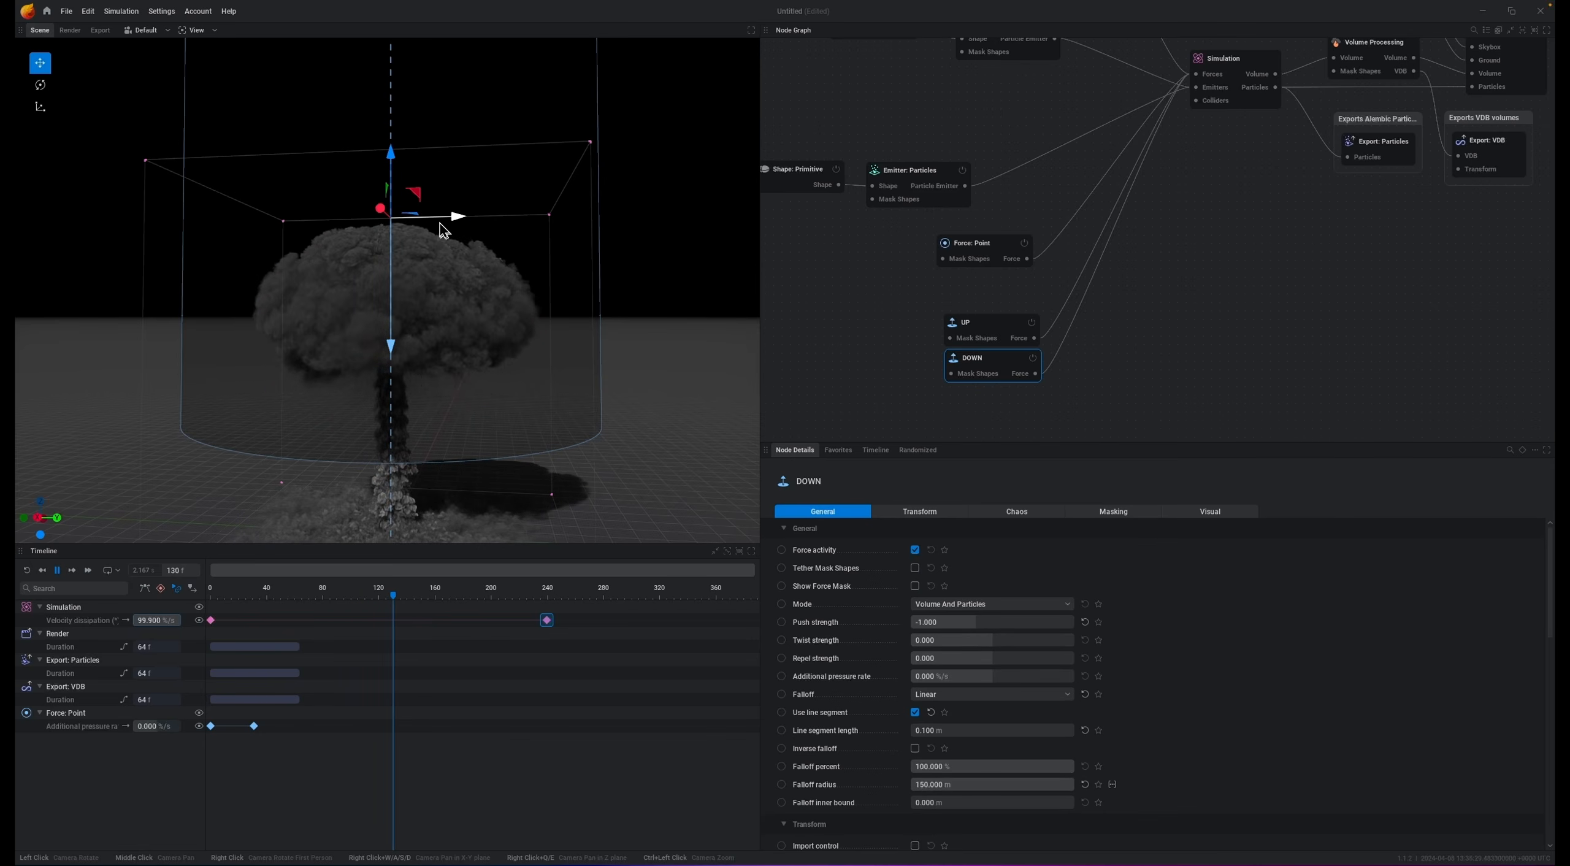
{"action": "key", "text": "space"}
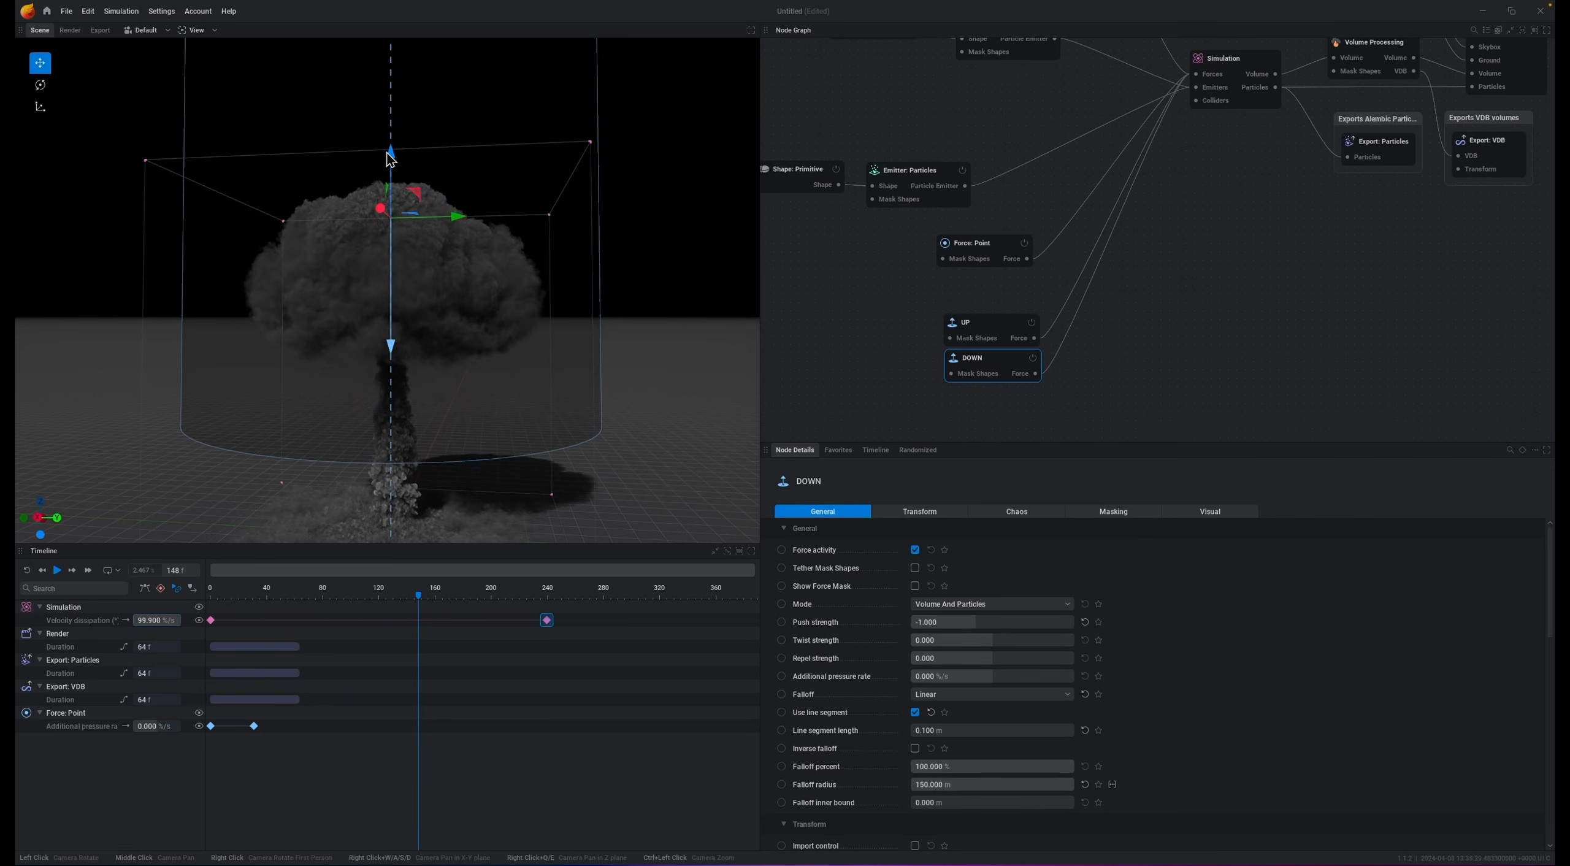
{"action": "left_click_drag", "start_coordinate": [399, 167], "coordinate": [403, 210]}
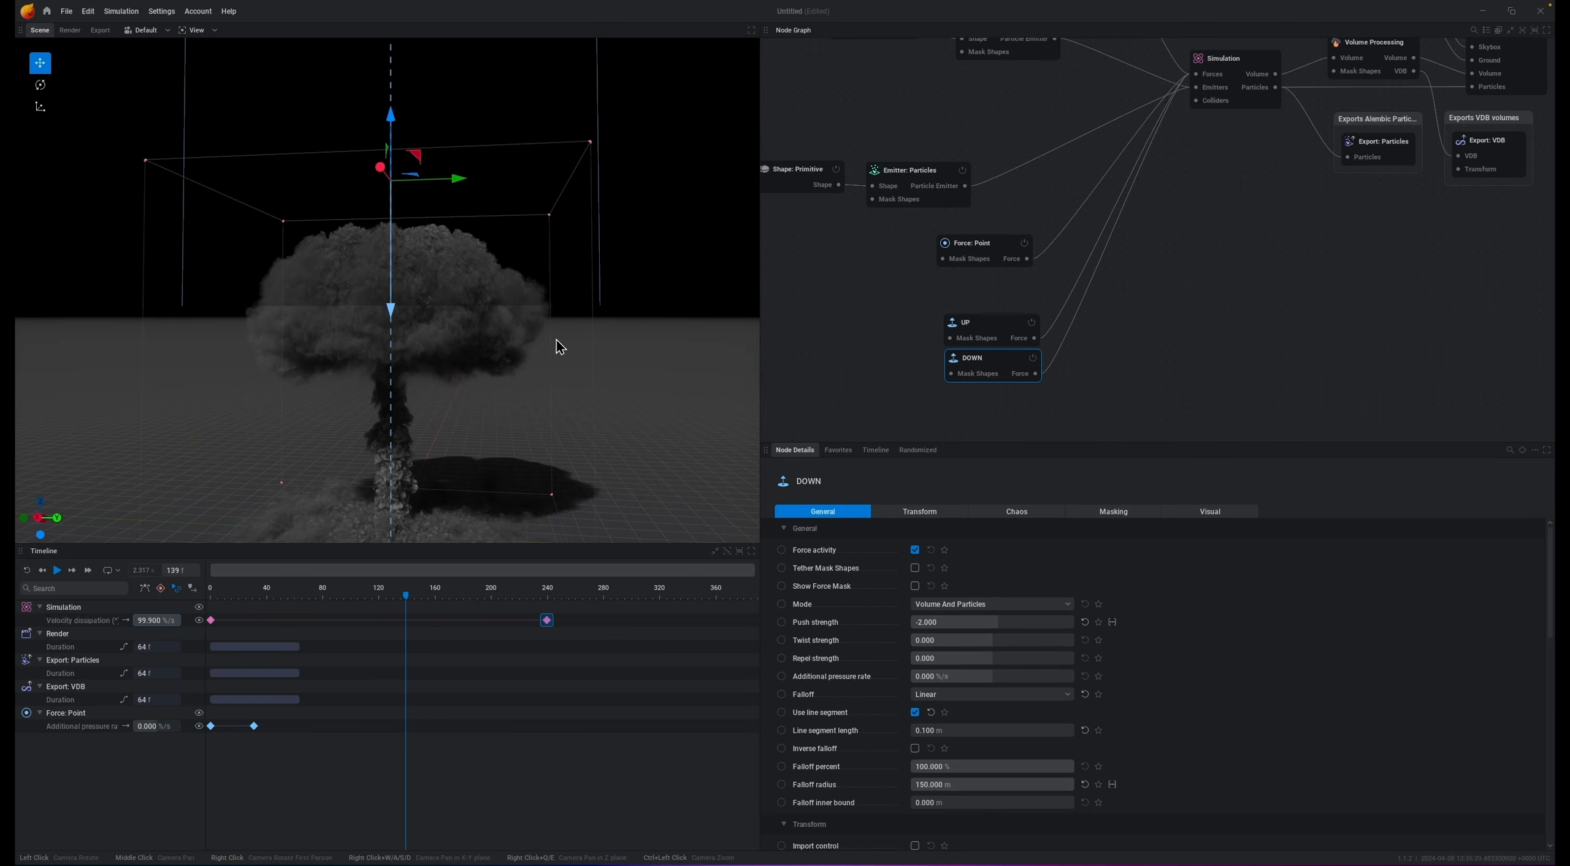
Step: Set the DOWN force's repel strength to 10 and replay the simulation to check the cap
{"action": "left_click_drag", "start_coordinate": [477, 248], "coordinate": [454, 291]}
{"action": "left_click_drag", "start_coordinate": [554, 257], "coordinate": [541, 265]}
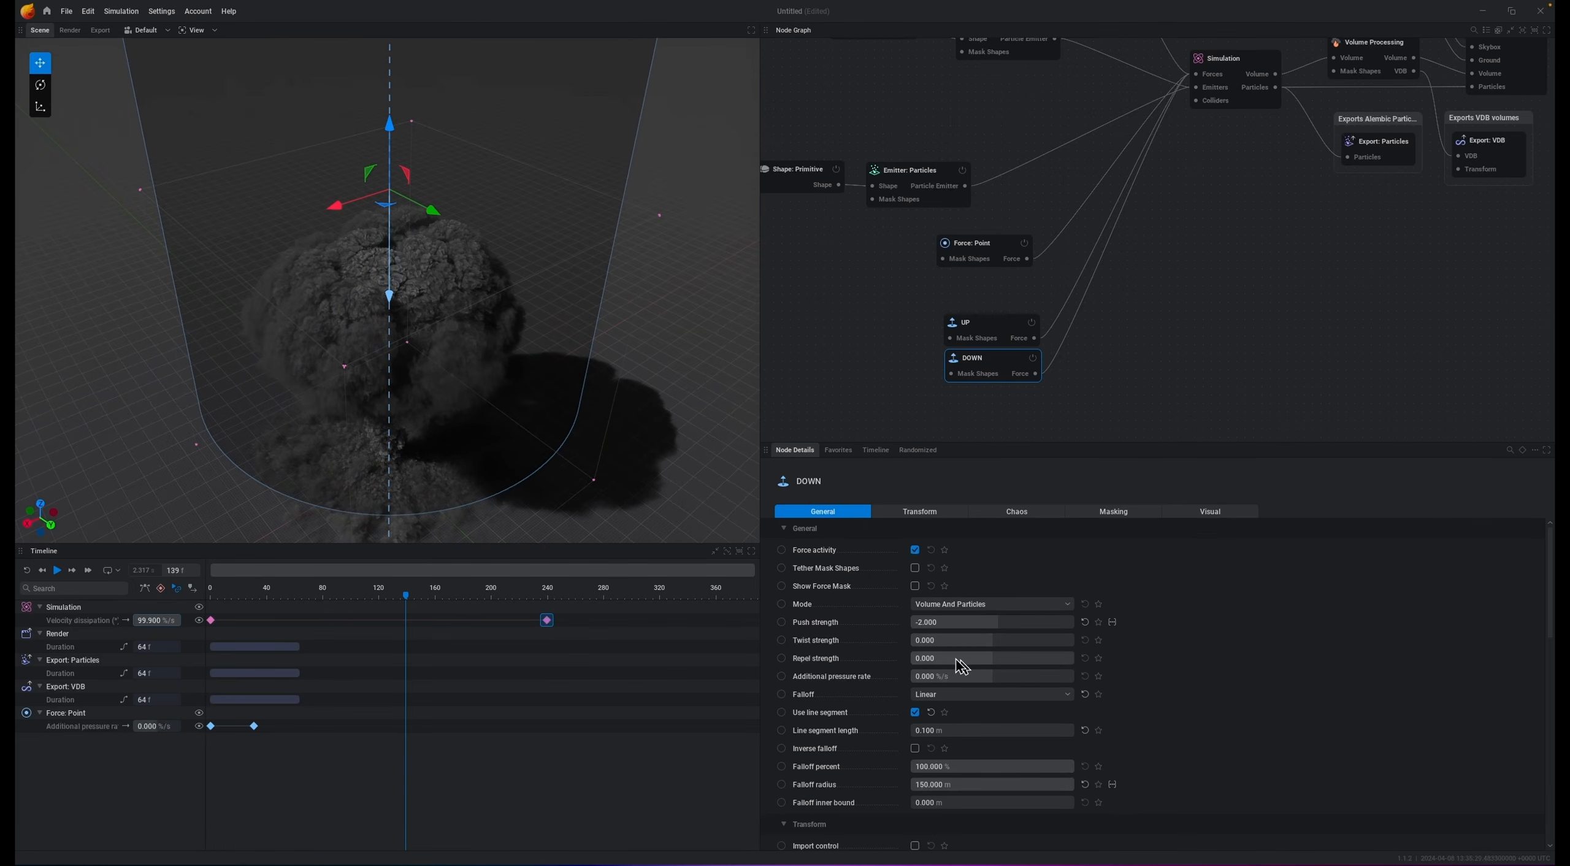
{"action": "left_click", "coordinate": [974, 659]}
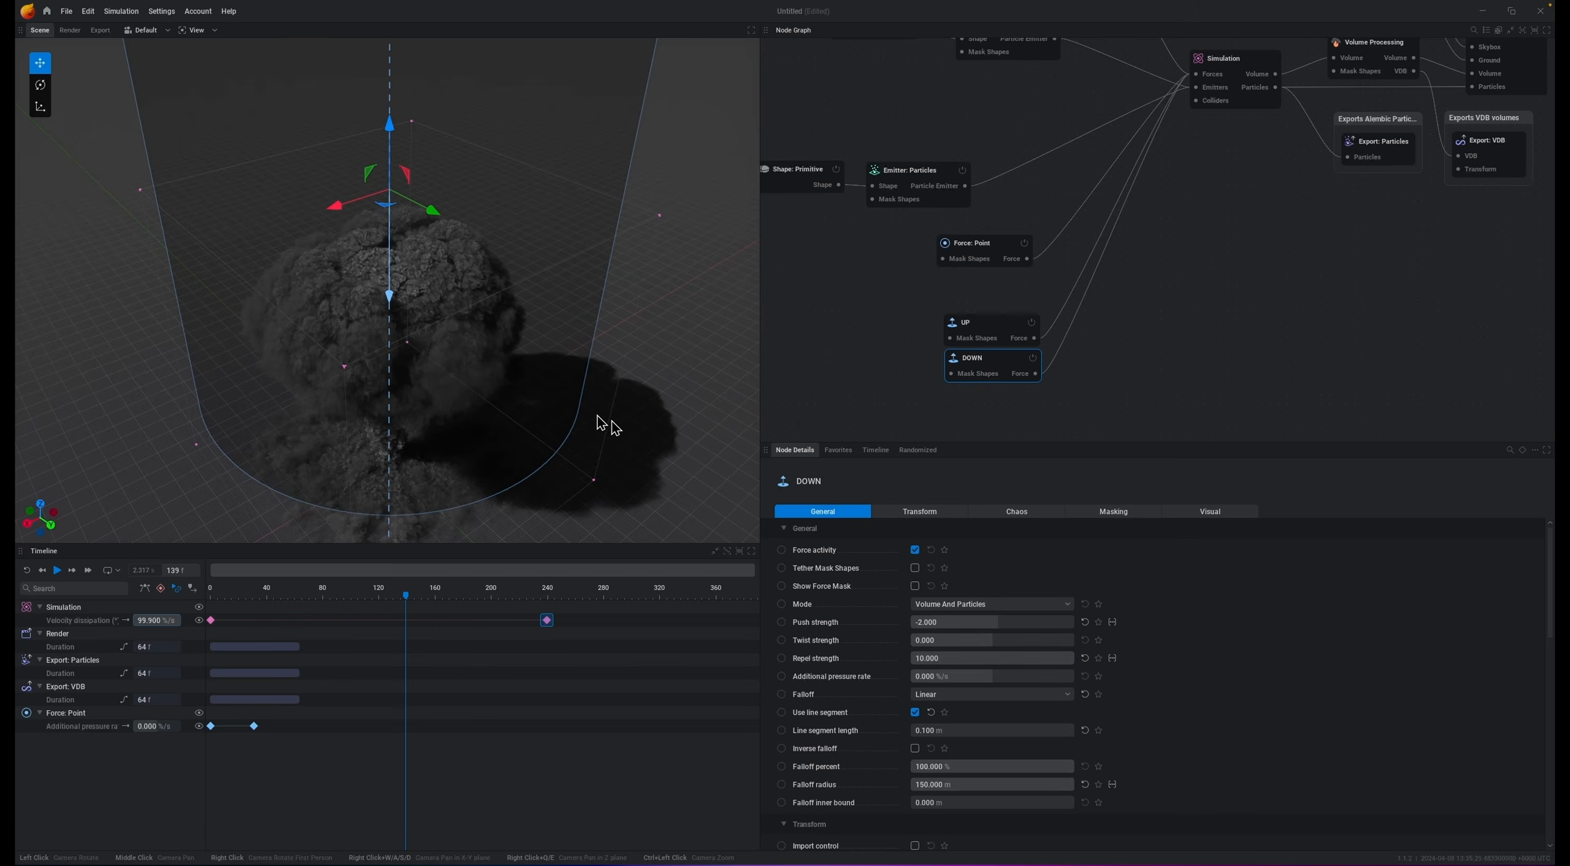
{"action": "mouse_move", "coordinate": [621, 437]}
{"action": "left_mouse_down"}
{"action": "mouse_move", "coordinate": [638, 451]}
{"action": "mouse_move", "coordinate": [638, 432]}
{"action": "left_mouse_up"}
{"action": "key", "text": "space"}
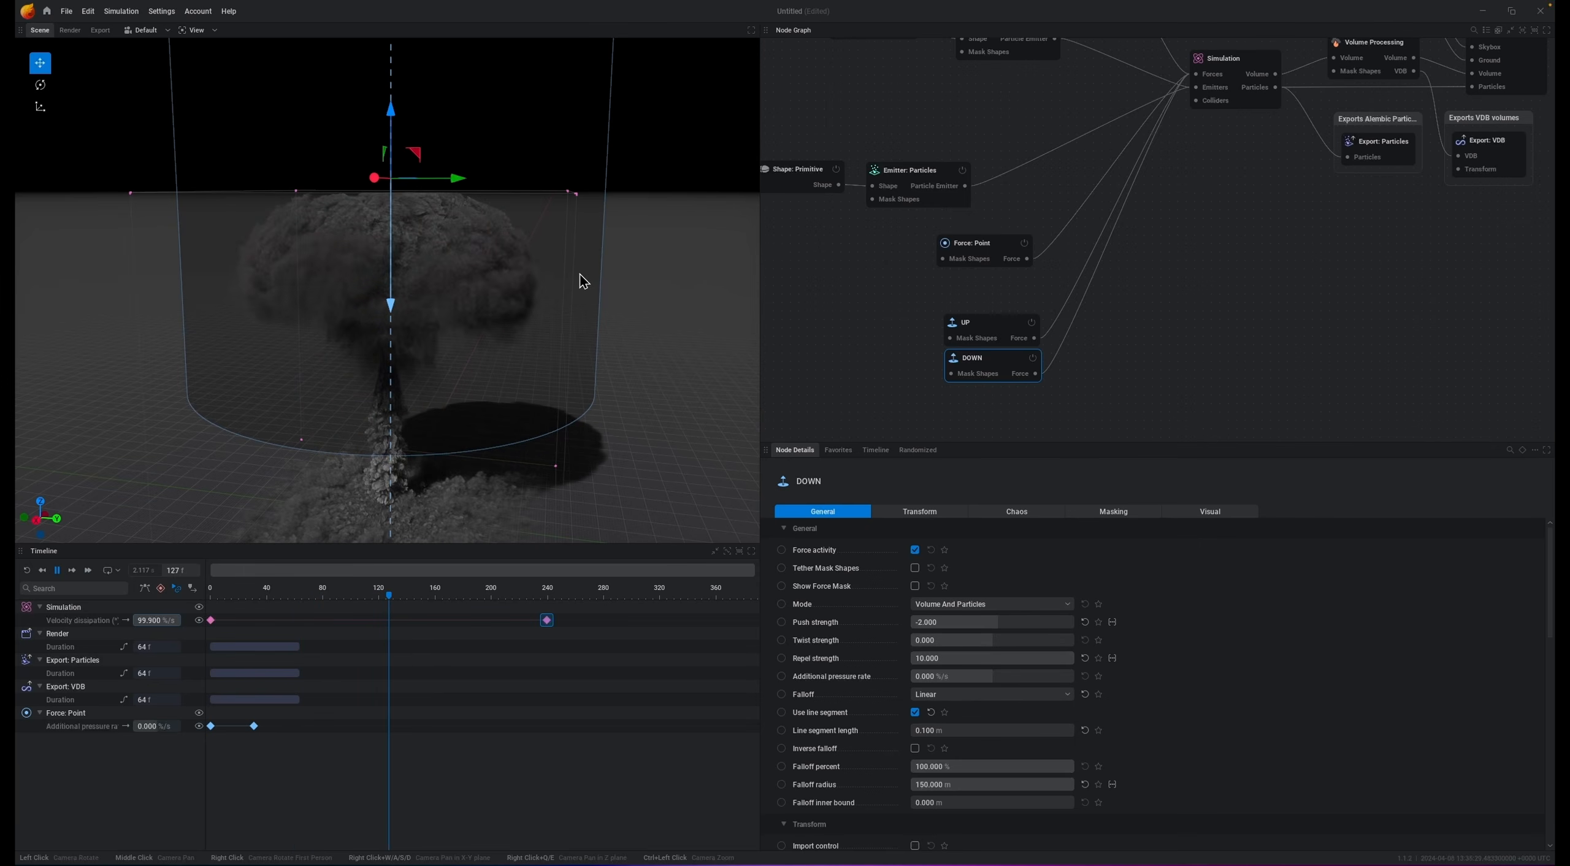
{"action": "key", "text": "space"}
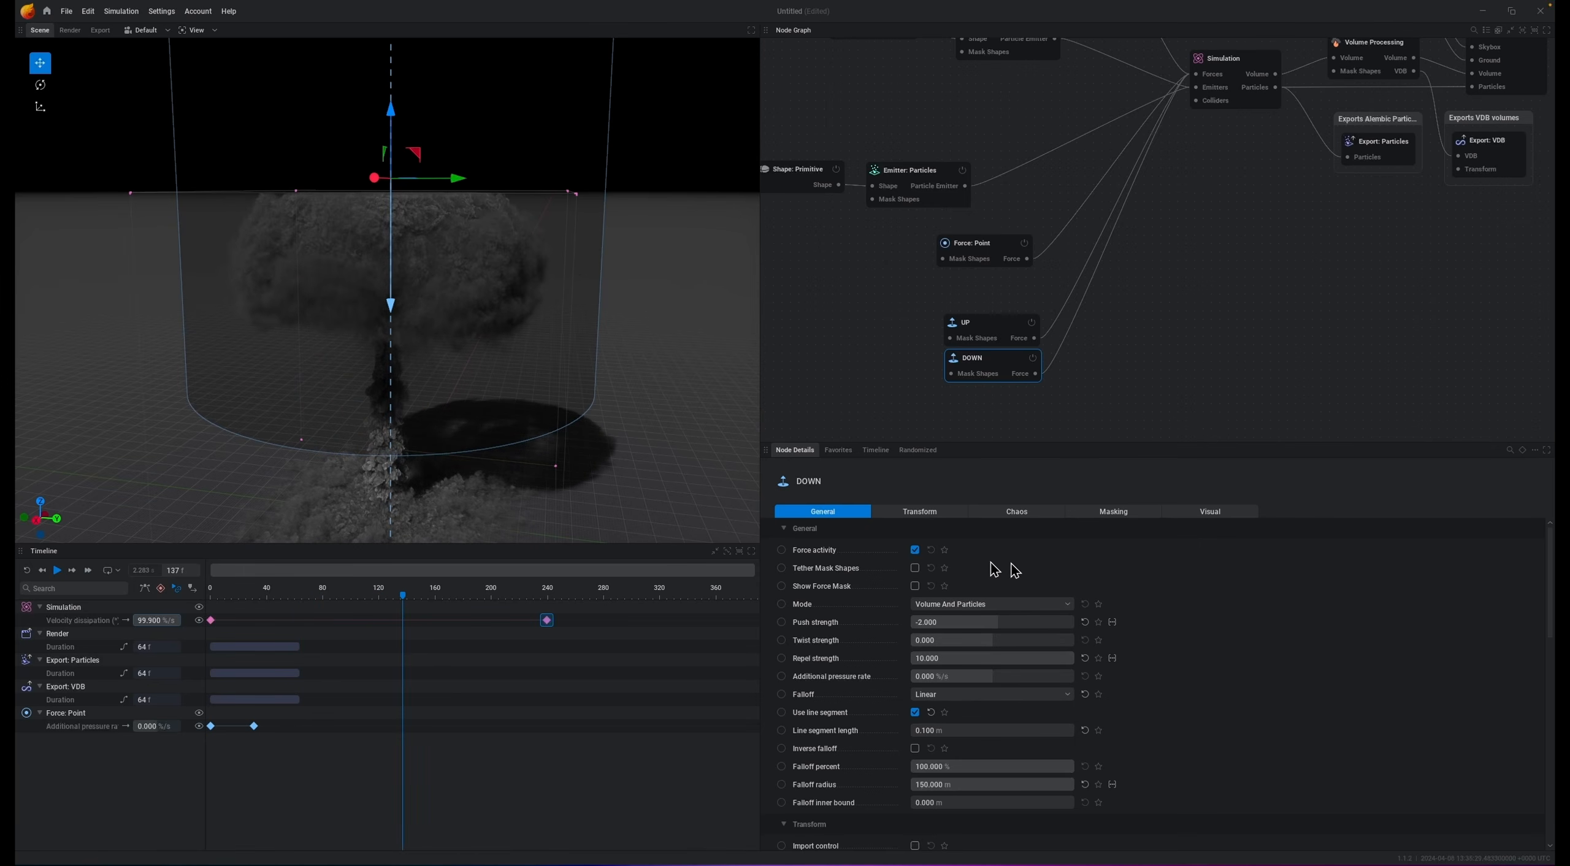
Step: Lower the DOWN force slightly and set its repel strength to 2 and push strength to -1
{"action": "left_click_drag", "start_coordinate": [393, 117], "coordinate": [472, 133]}
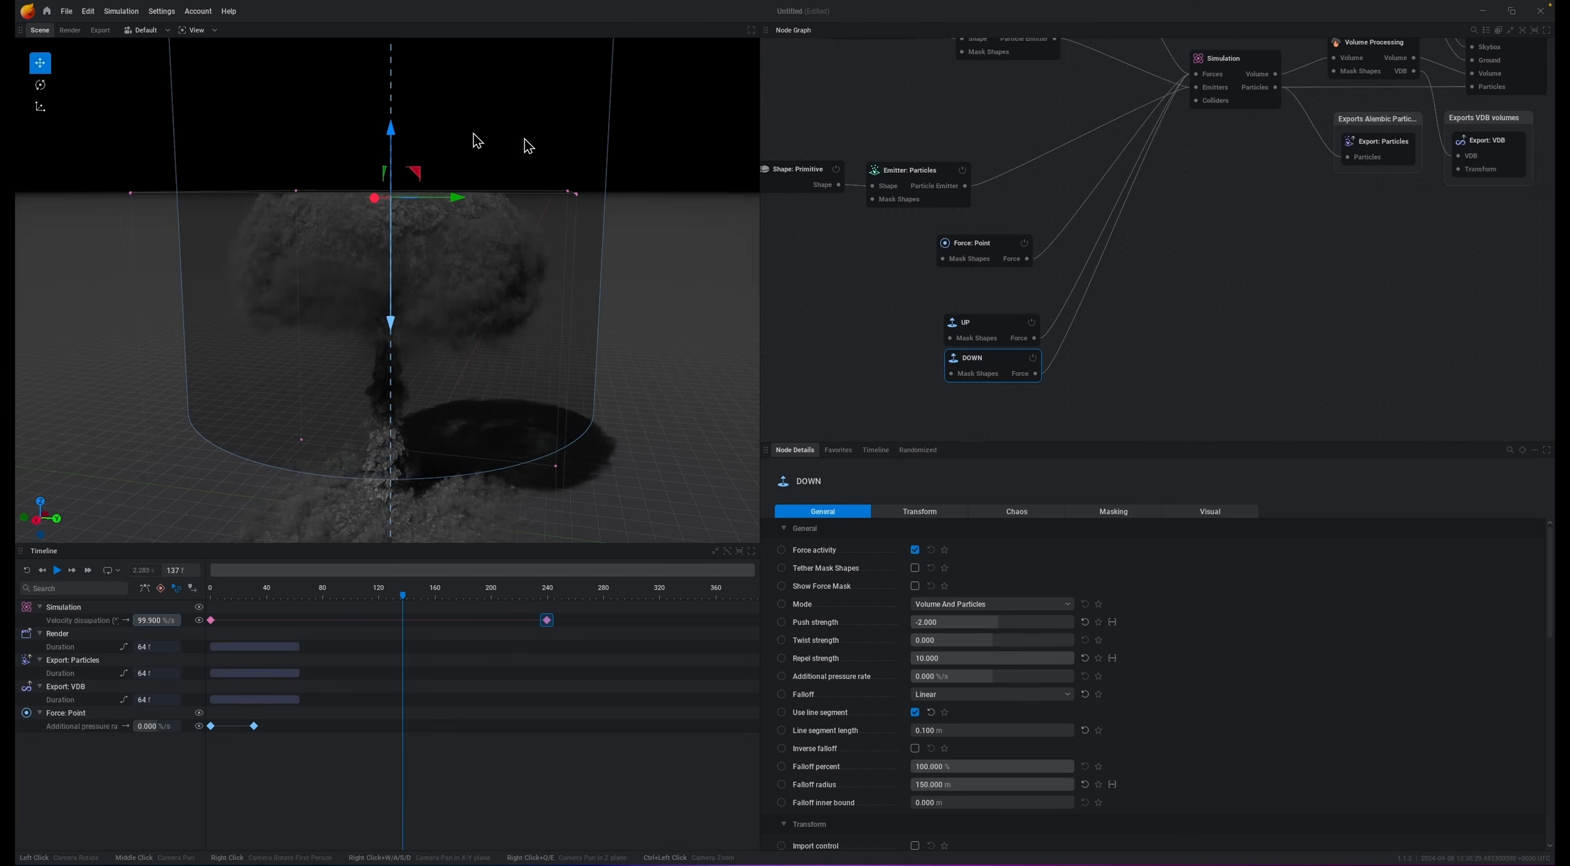
{"action": "double_click", "coordinate": [955, 655]}
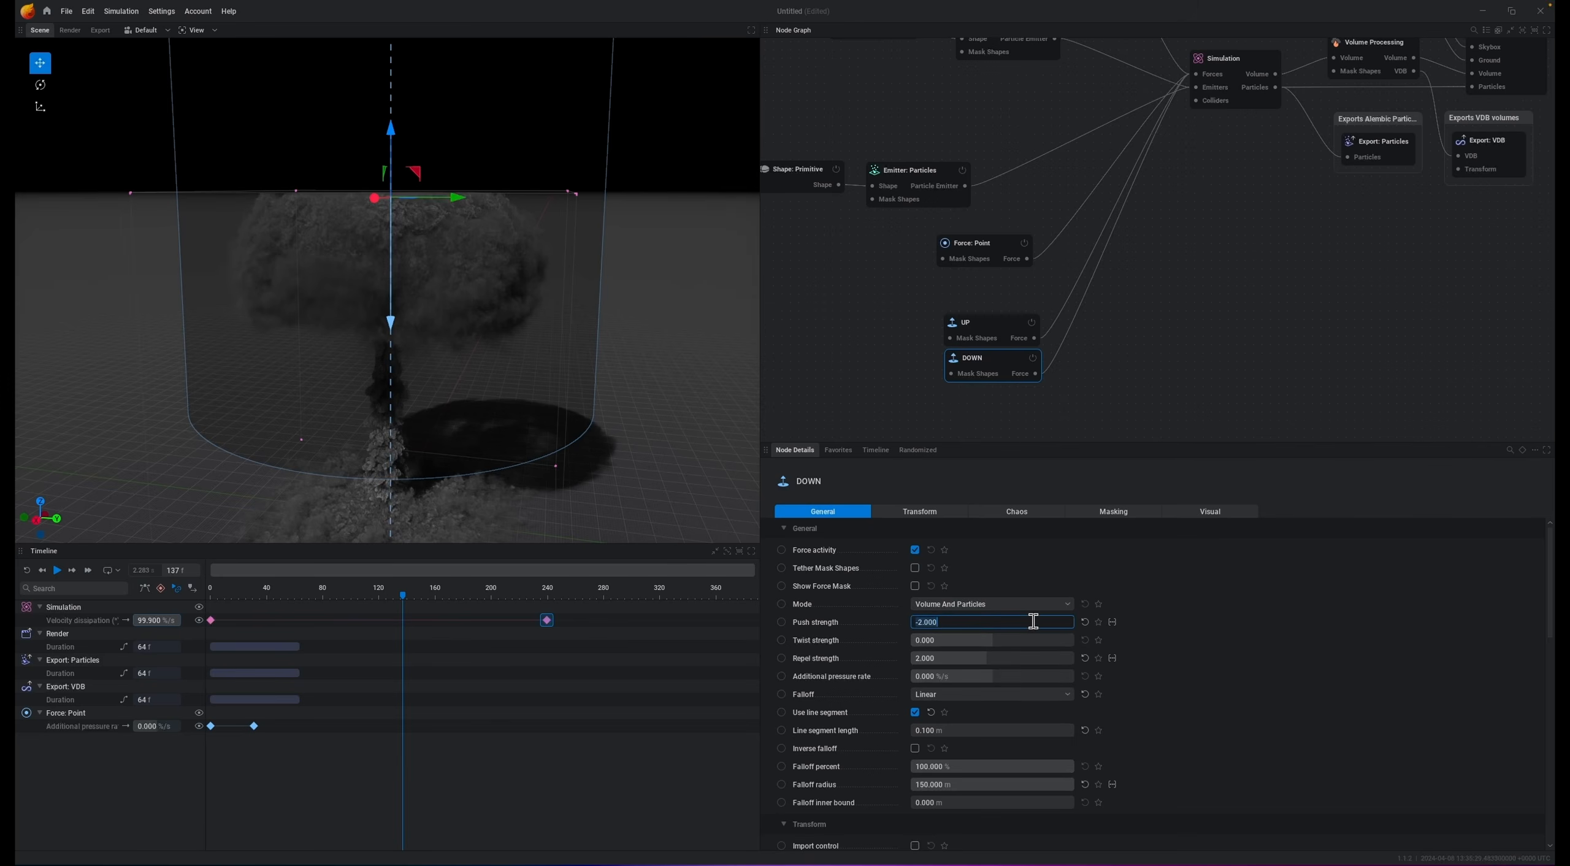
{"action": "key", "text": "r"}
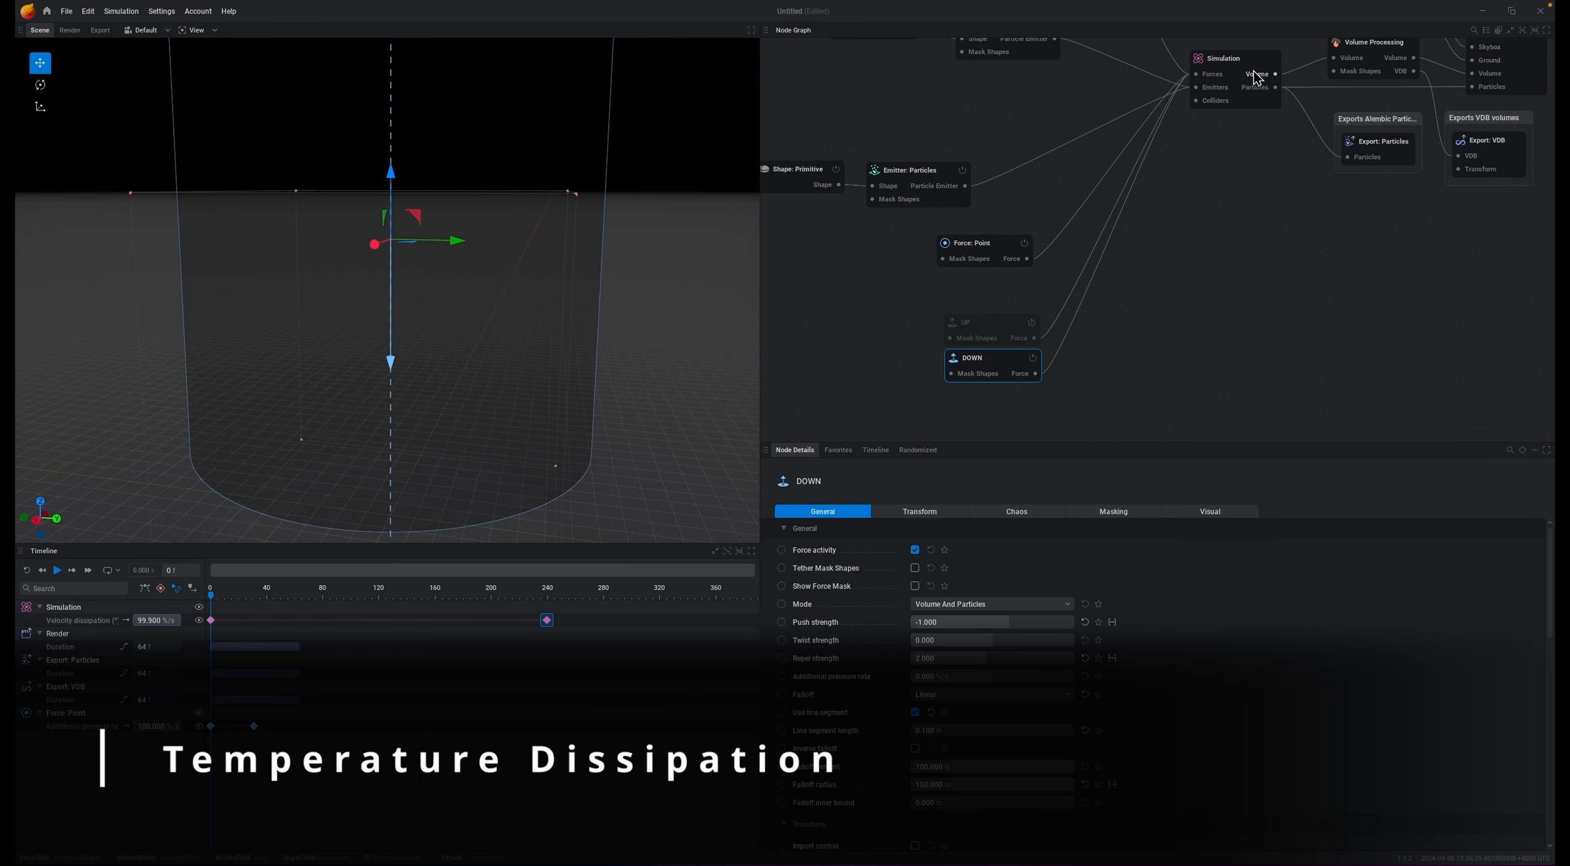
Step: Set the Simulation's temperature dissipation to 90 and replay the simulation
{"action": "left_click", "coordinate": [1257, 78]}
{"action": "left_click", "coordinate": [1257, 514]}
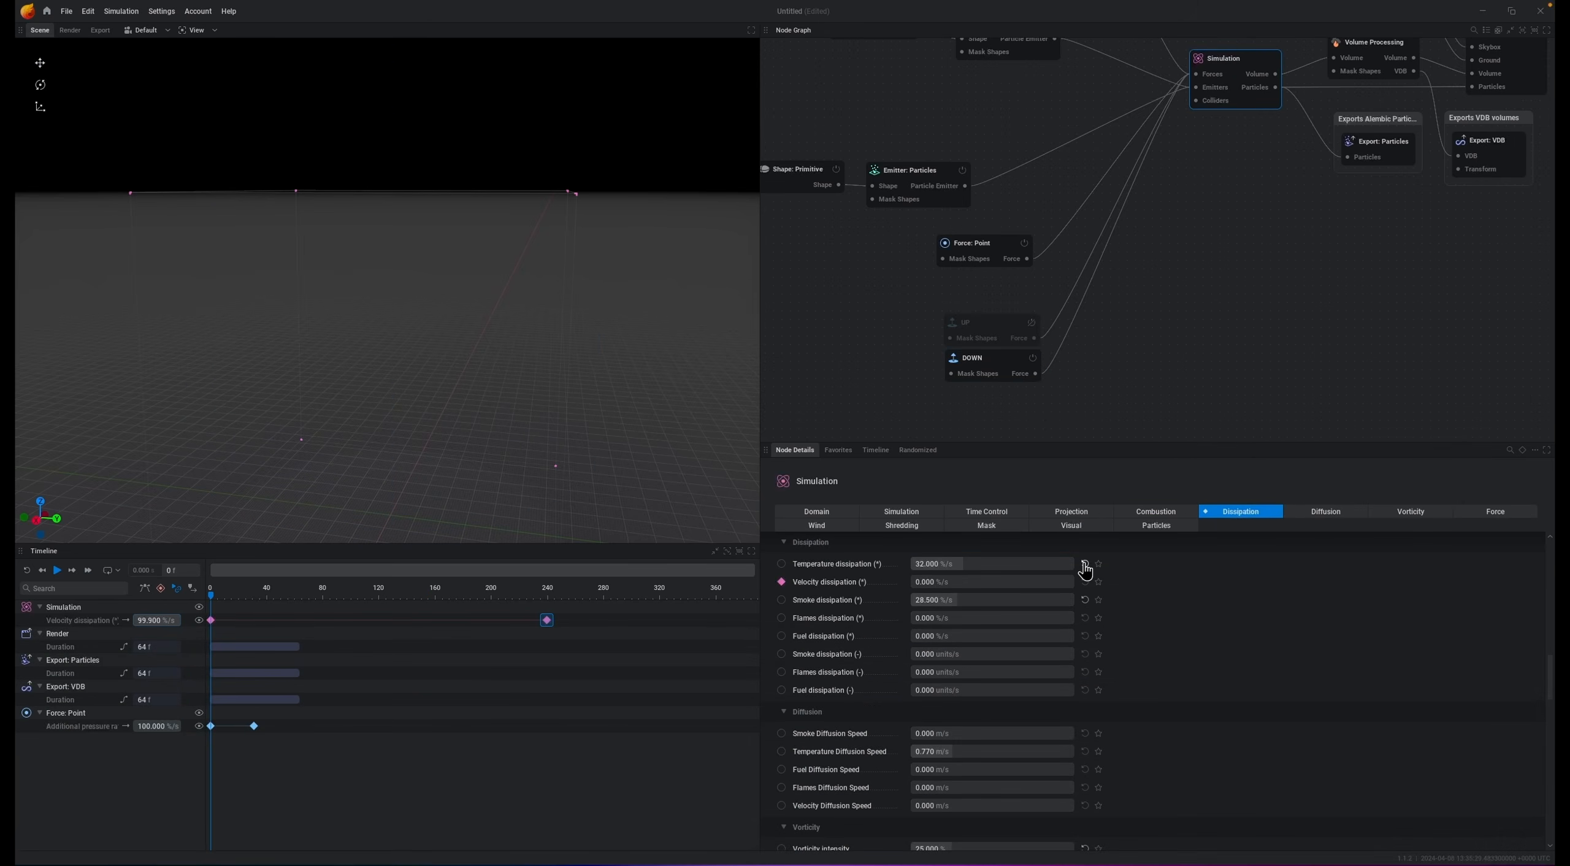
{"action": "left_click", "coordinate": [987, 563]}
{"action": "key", "text": "space"}
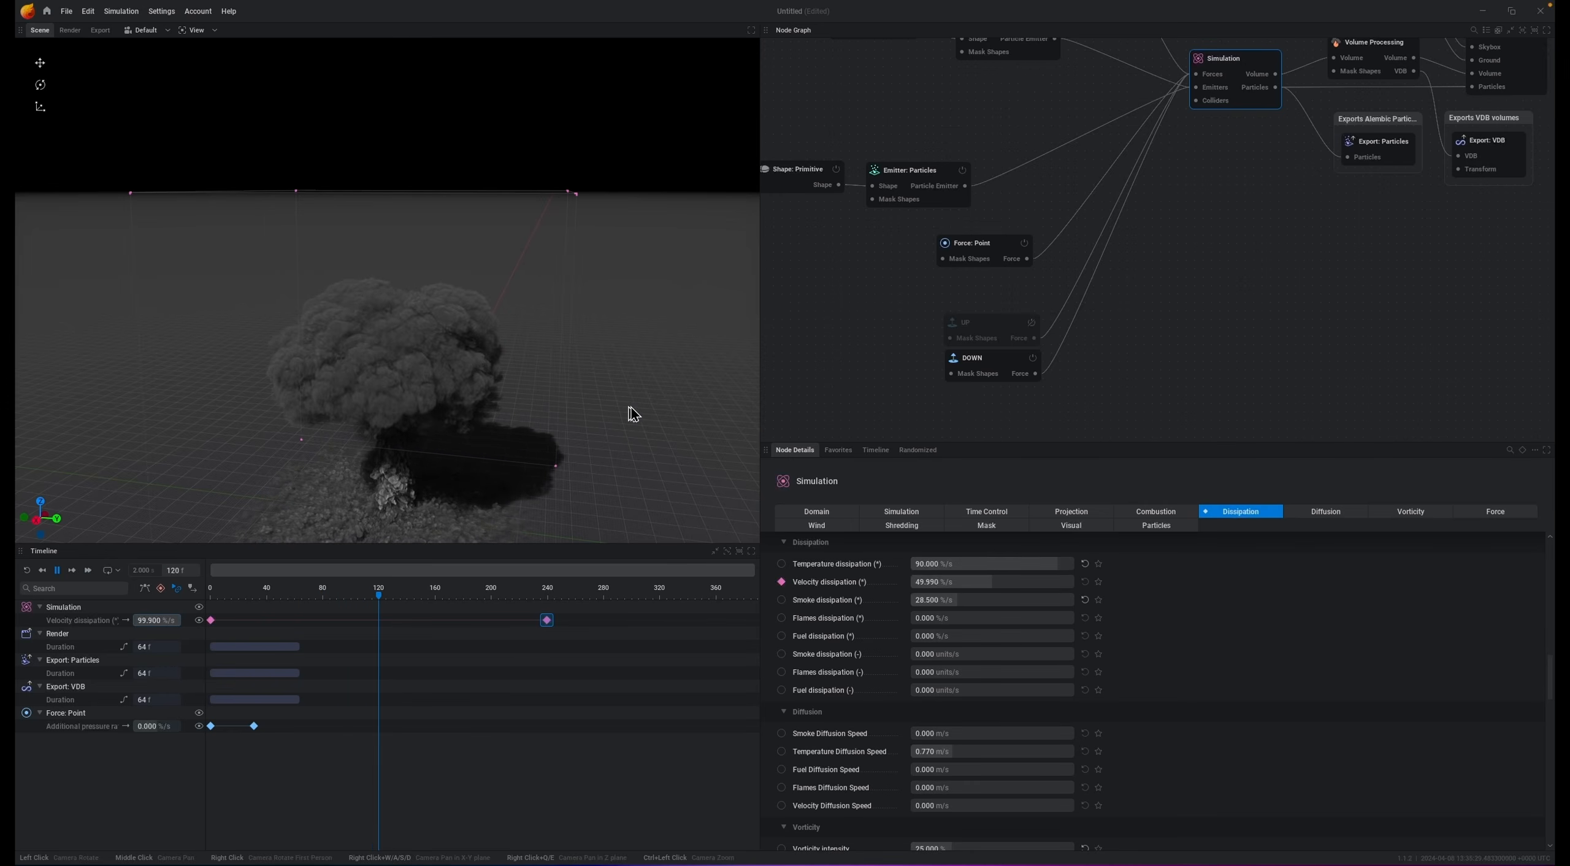
{"action": "key", "text": "space"}
{"action": "left_click_drag", "start_coordinate": [611, 456], "coordinate": [628, 462]}
{"action": "key", "text": "space"}
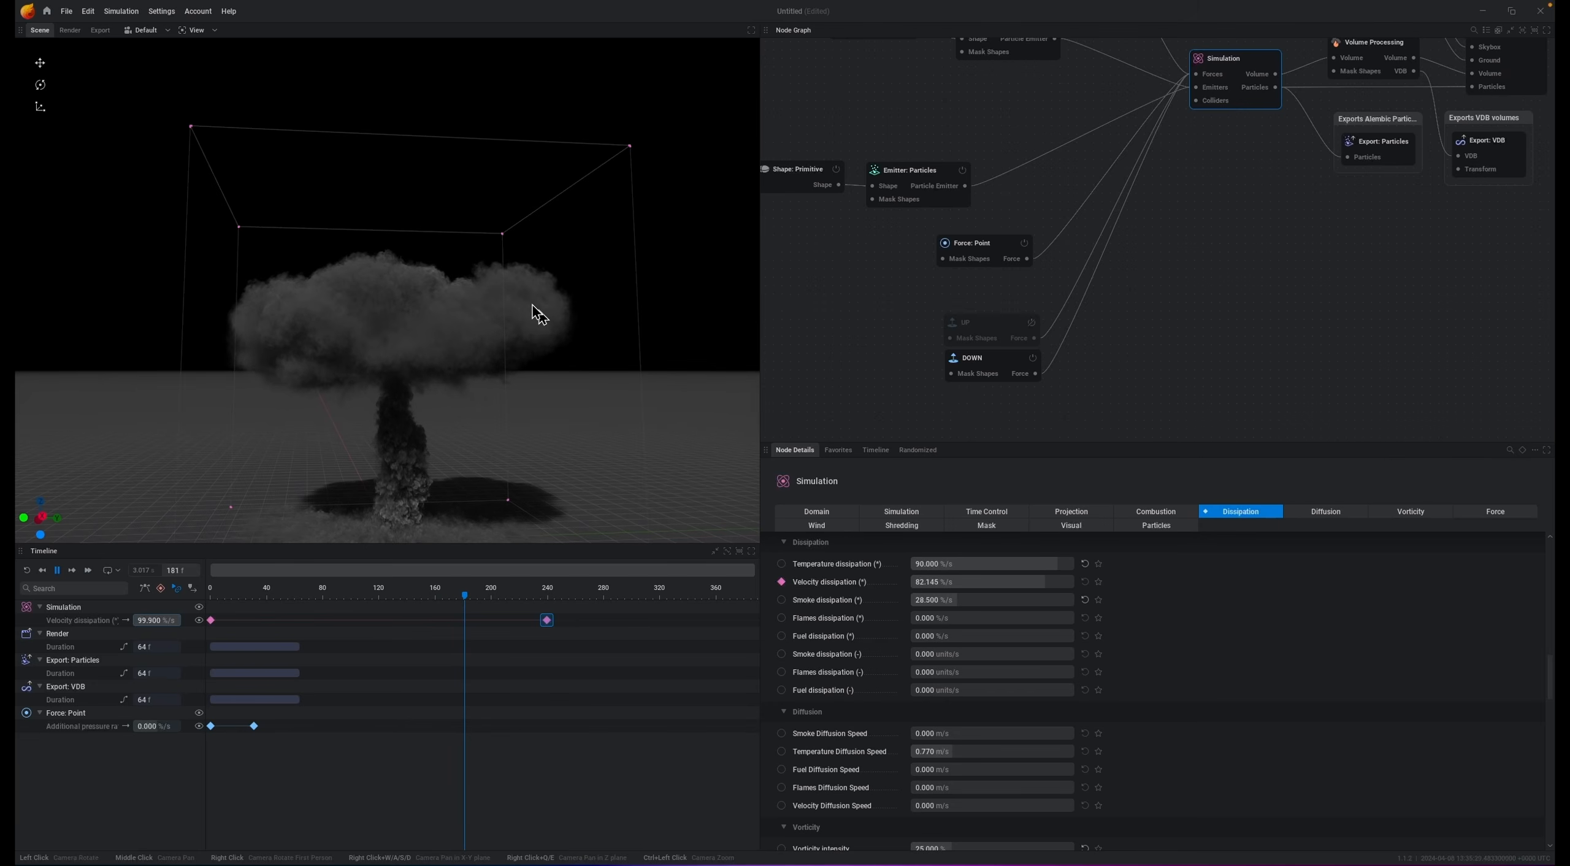
{"action": "key", "text": "space"}
Step: Disable the DOWN force node and set the Simulation's temperature dissipation to 75
{"action": "left_click", "coordinate": [1033, 362]}
{"action": "key", "text": "space"}
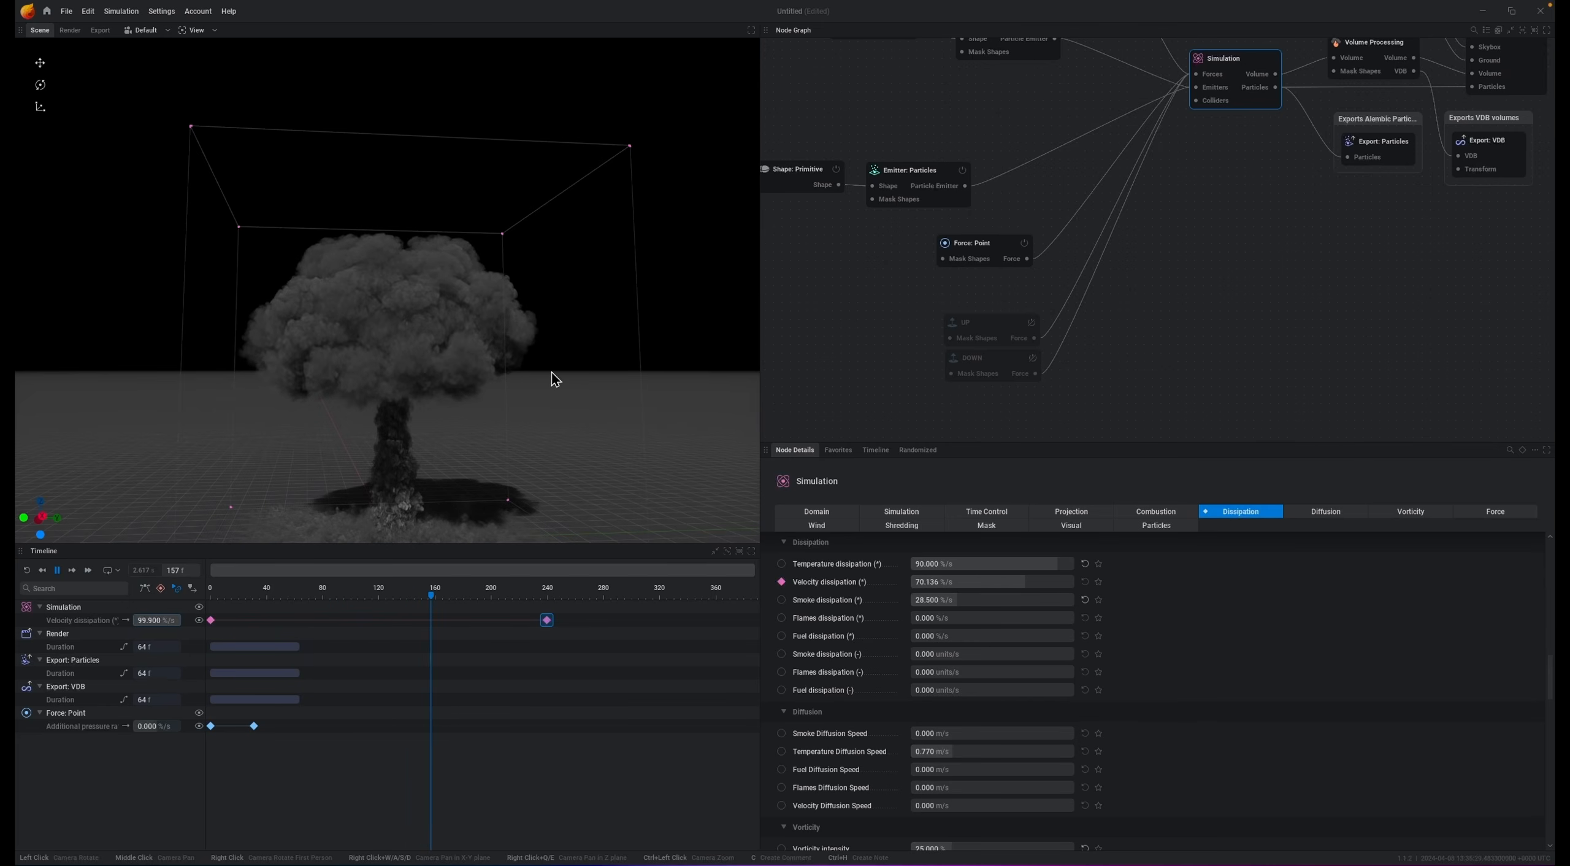
{"action": "key", "text": "space"}
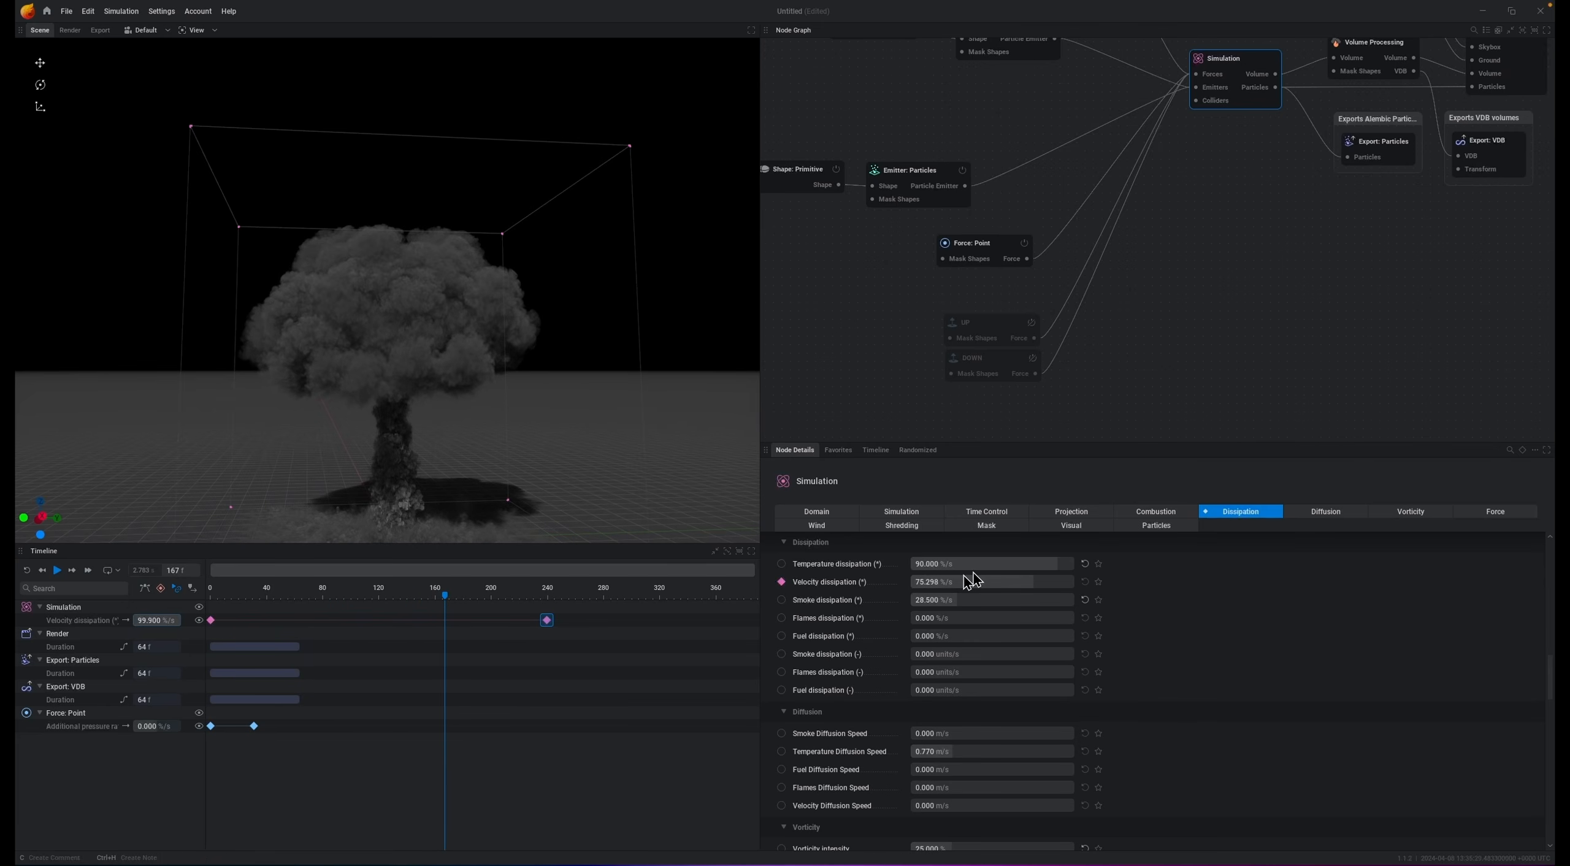
{"action": "left_click", "coordinate": [979, 563]}
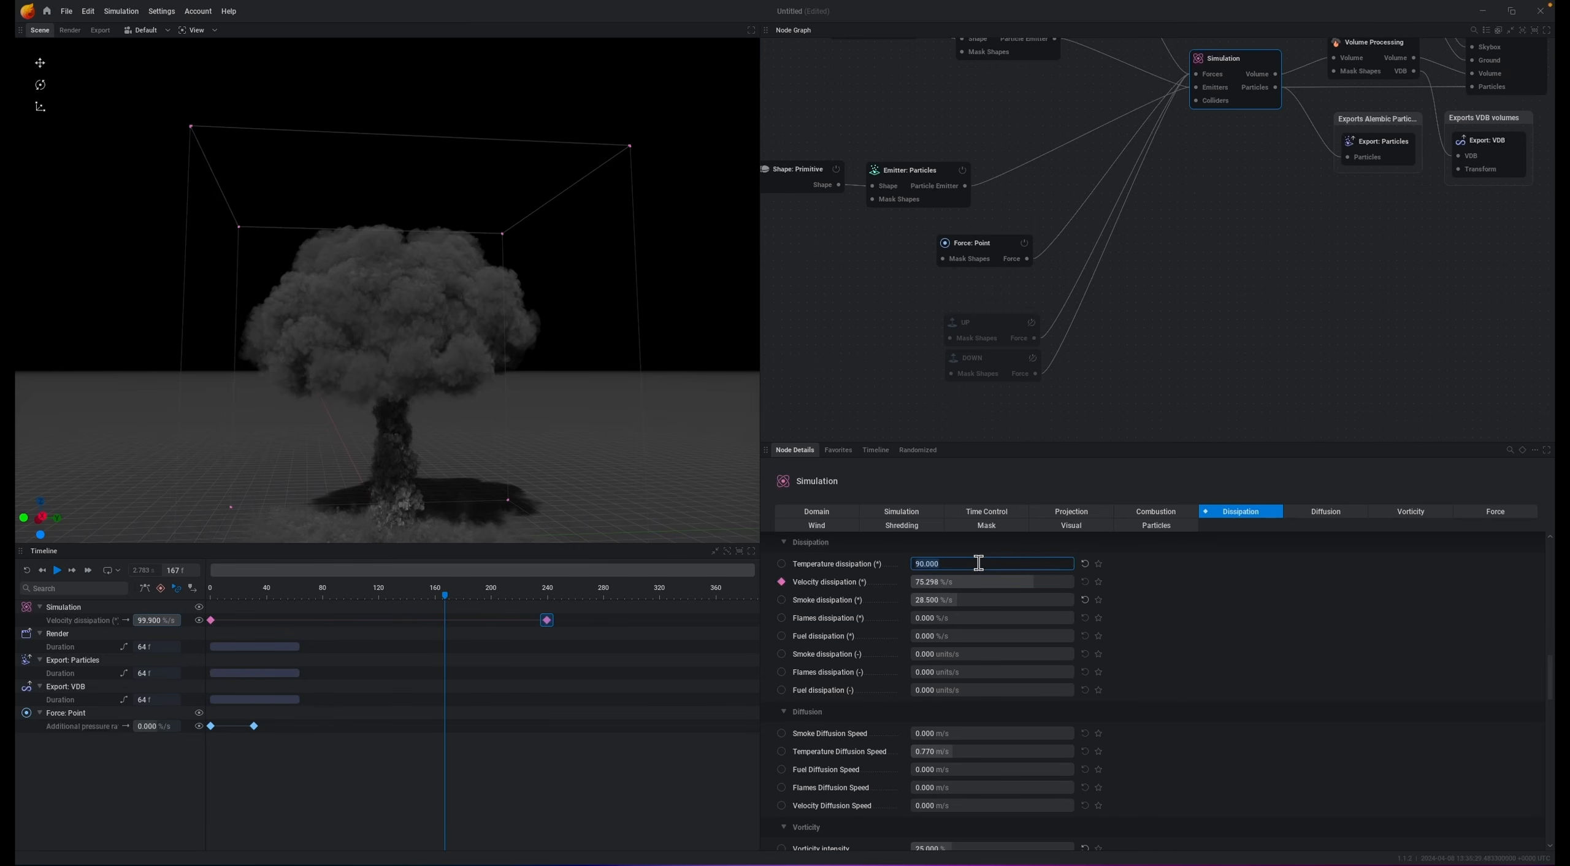
{"action": "key", "text": "space"}
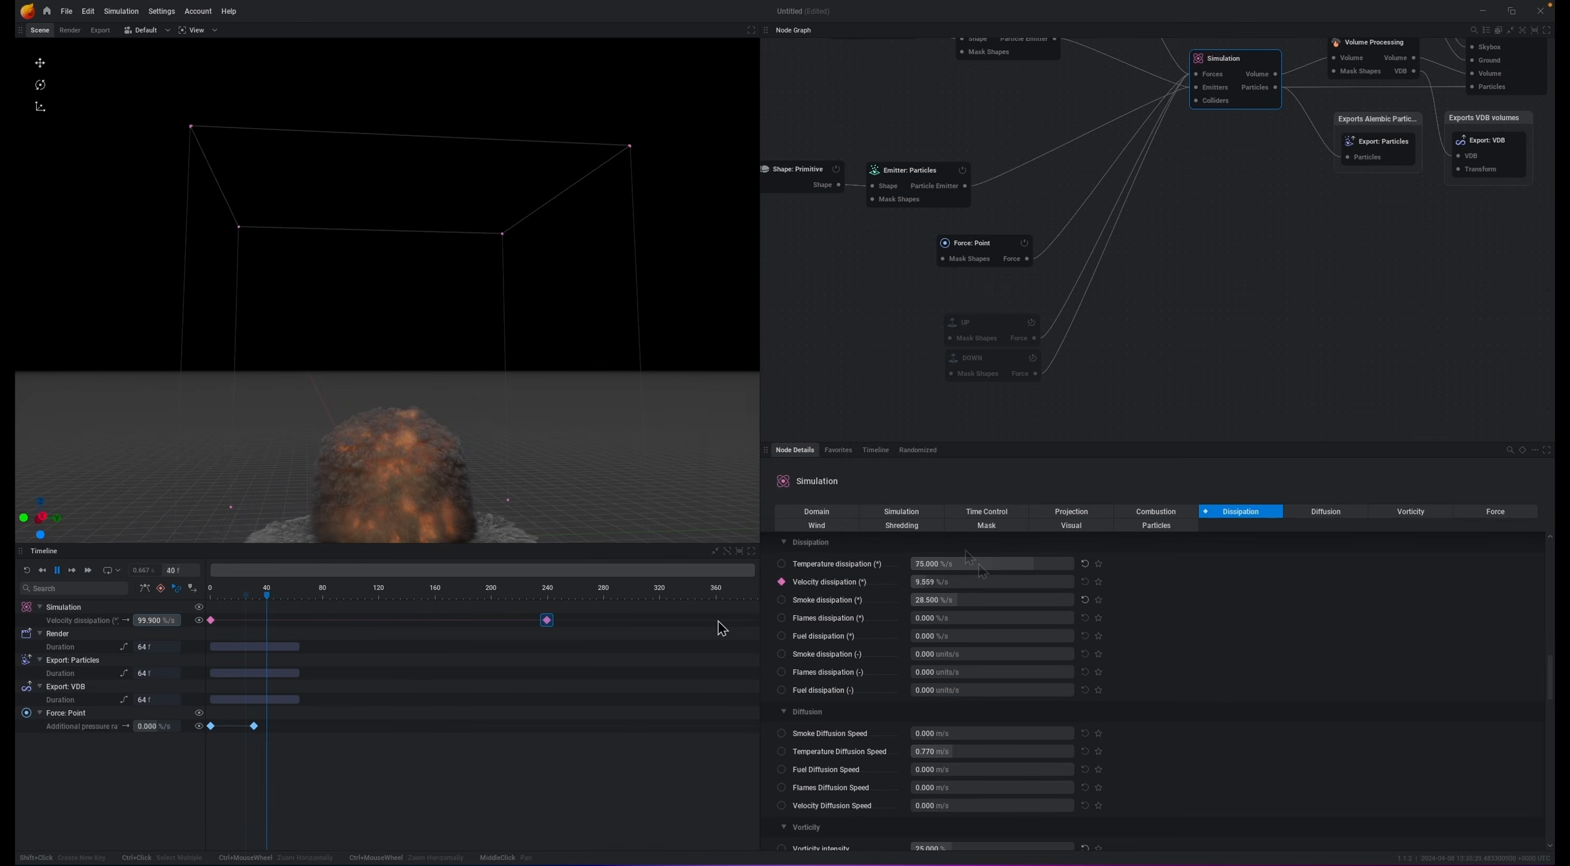
Step: Move the second velocity dissipation keyframe earlier to about frame 160
{"action": "left_click", "coordinate": [548, 621]}
{"action": "left_click_drag", "start_coordinate": [549, 627], "coordinate": [440, 631]}
{"action": "key", "text": "space"}
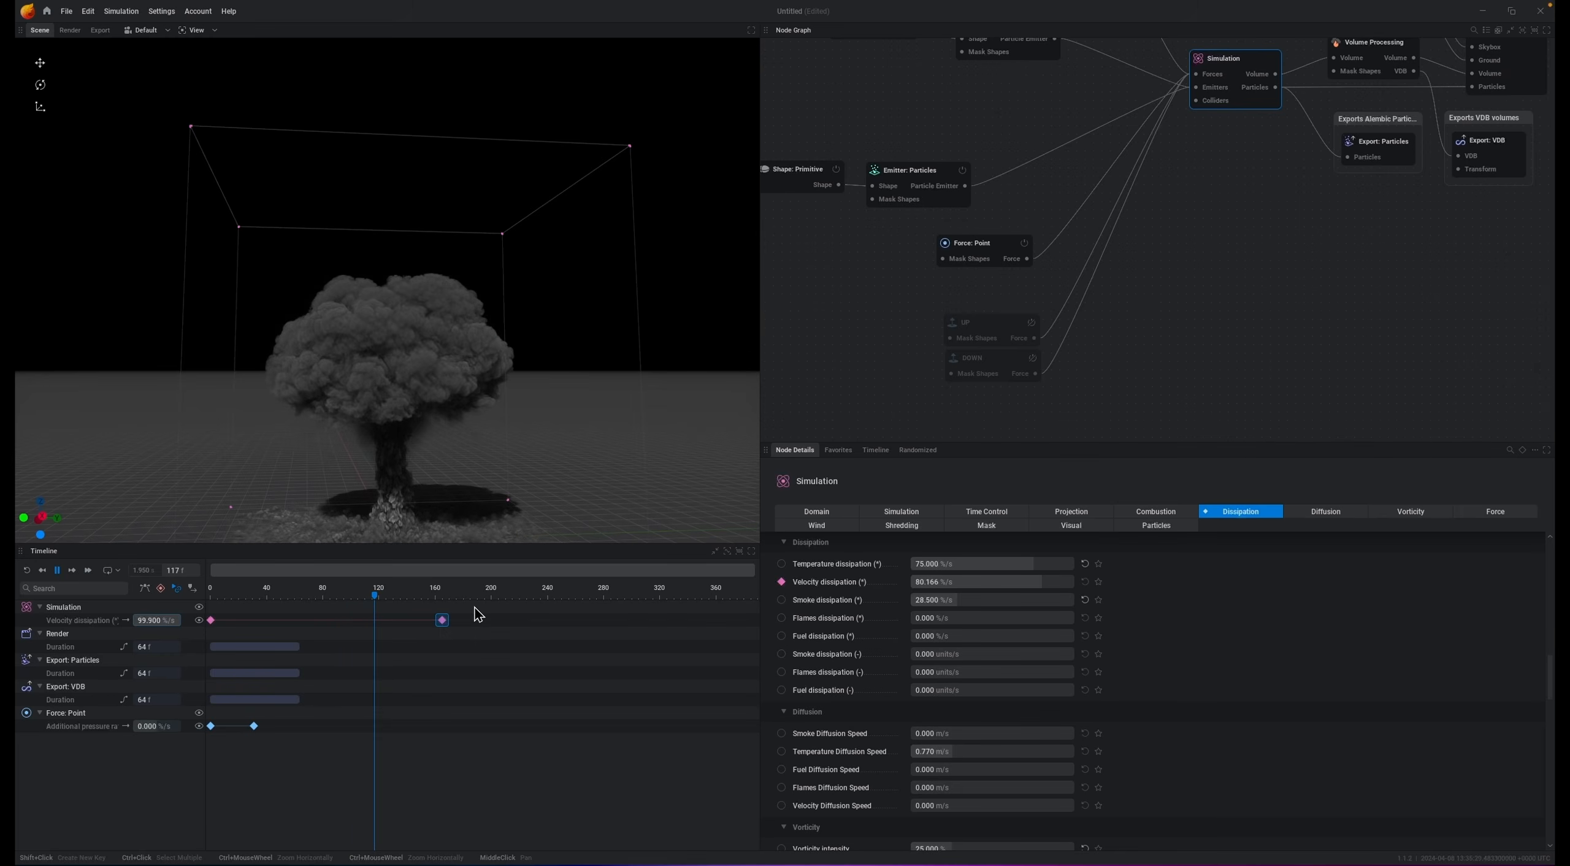
Step: Set the second velocity dissipation keyframe's value to 99 %/s
{"action": "left_click", "coordinate": [443, 622]}
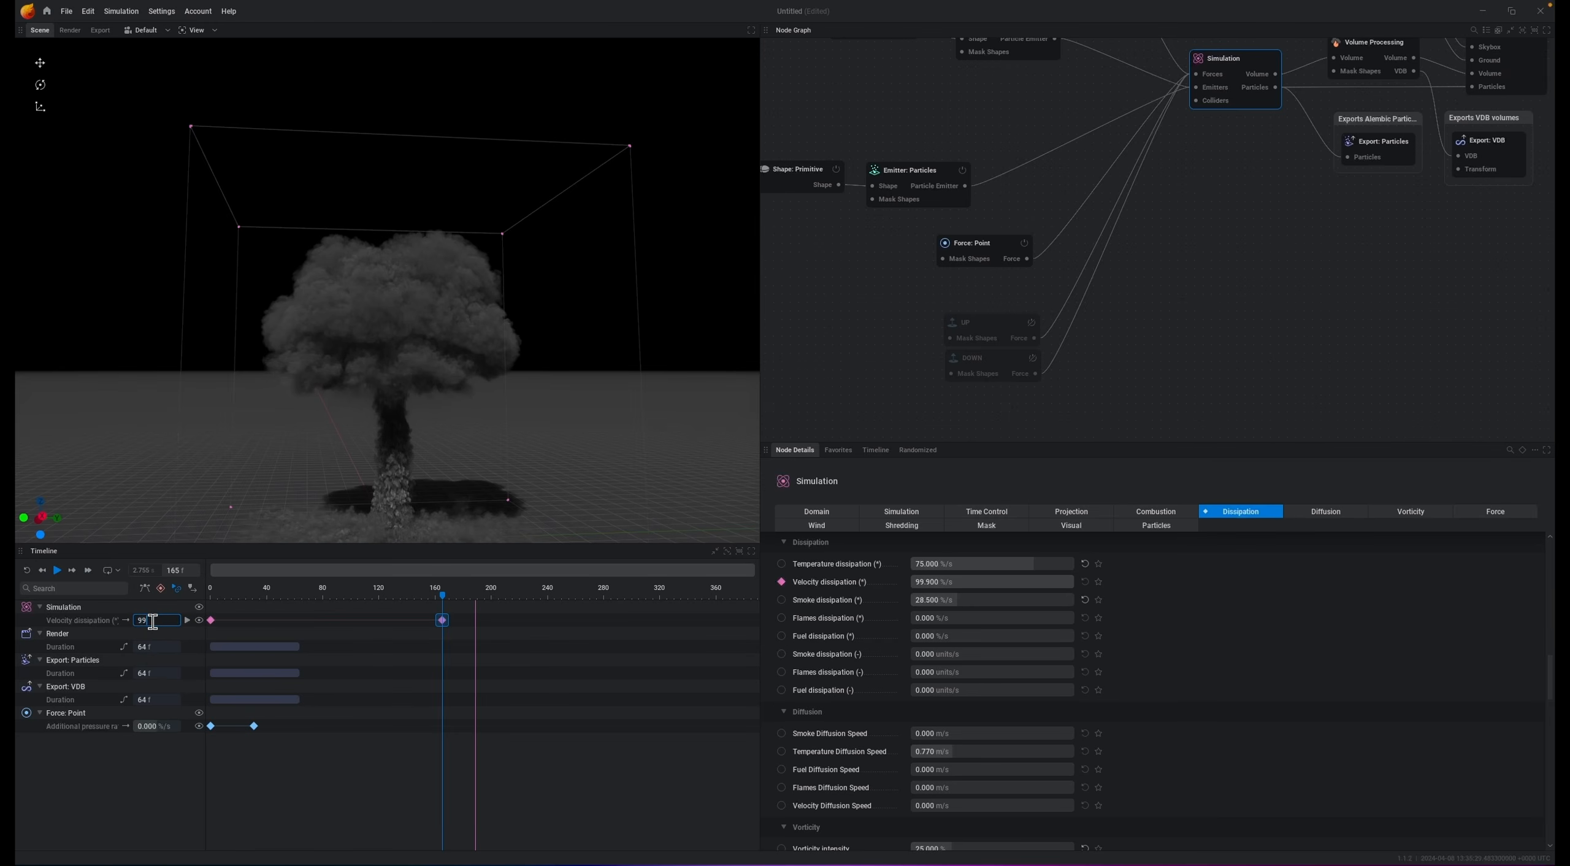
{"action": "key", "text": "space"}
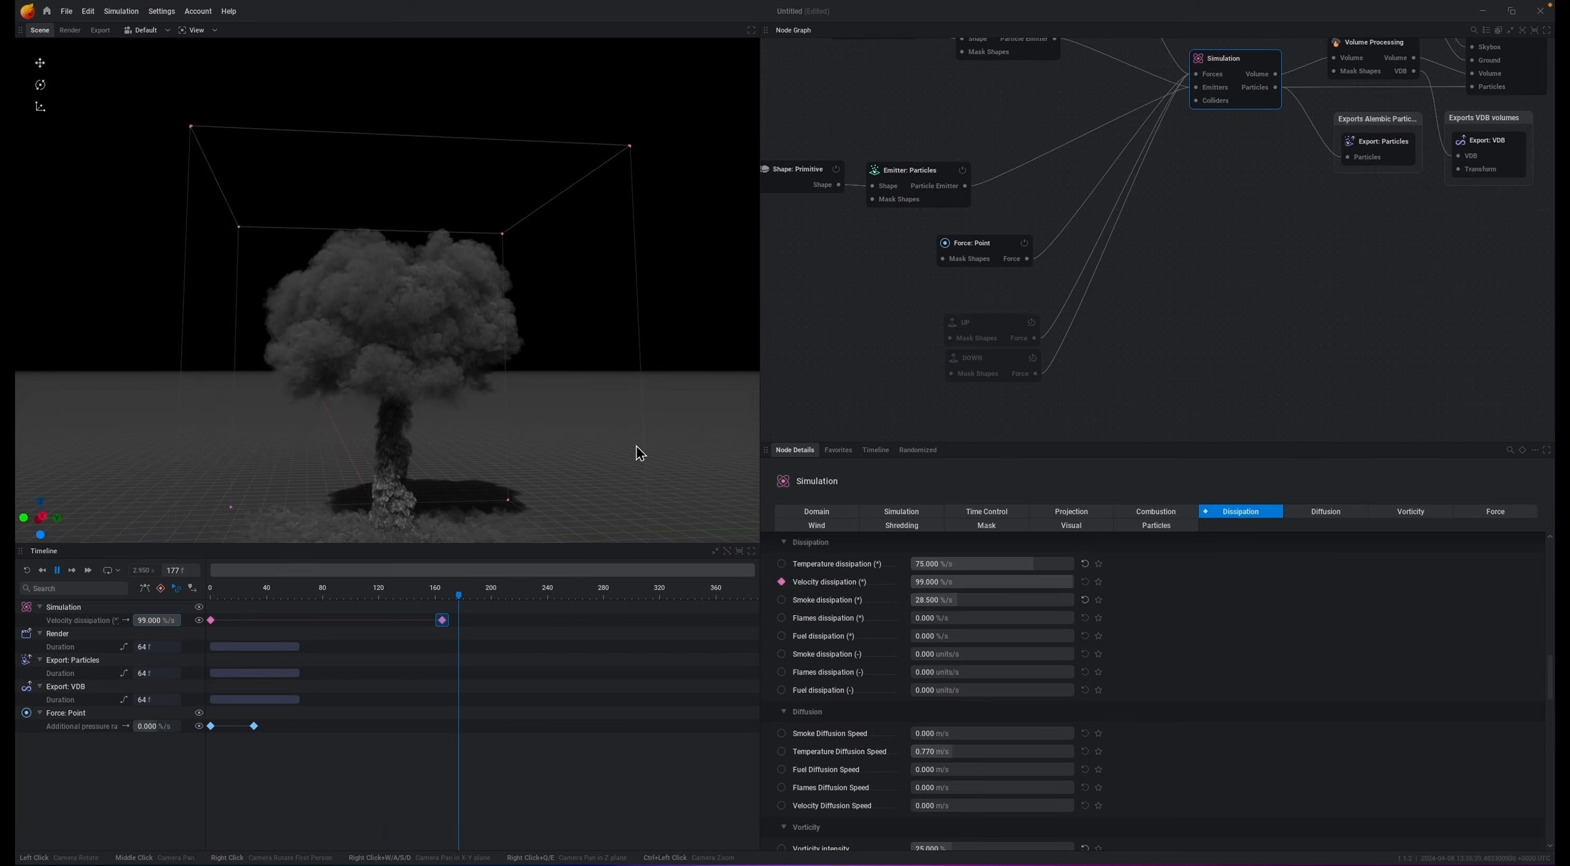
{"action": "key", "text": "space"}
Step: Move the velocity dissipation keyframe to about frame 200 and set its value to 95 %/s
{"action": "mouse_move", "coordinate": [441, 623]}
{"action": "left_click_drag", "start_coordinate": [441, 625], "coordinate": [492, 629]}
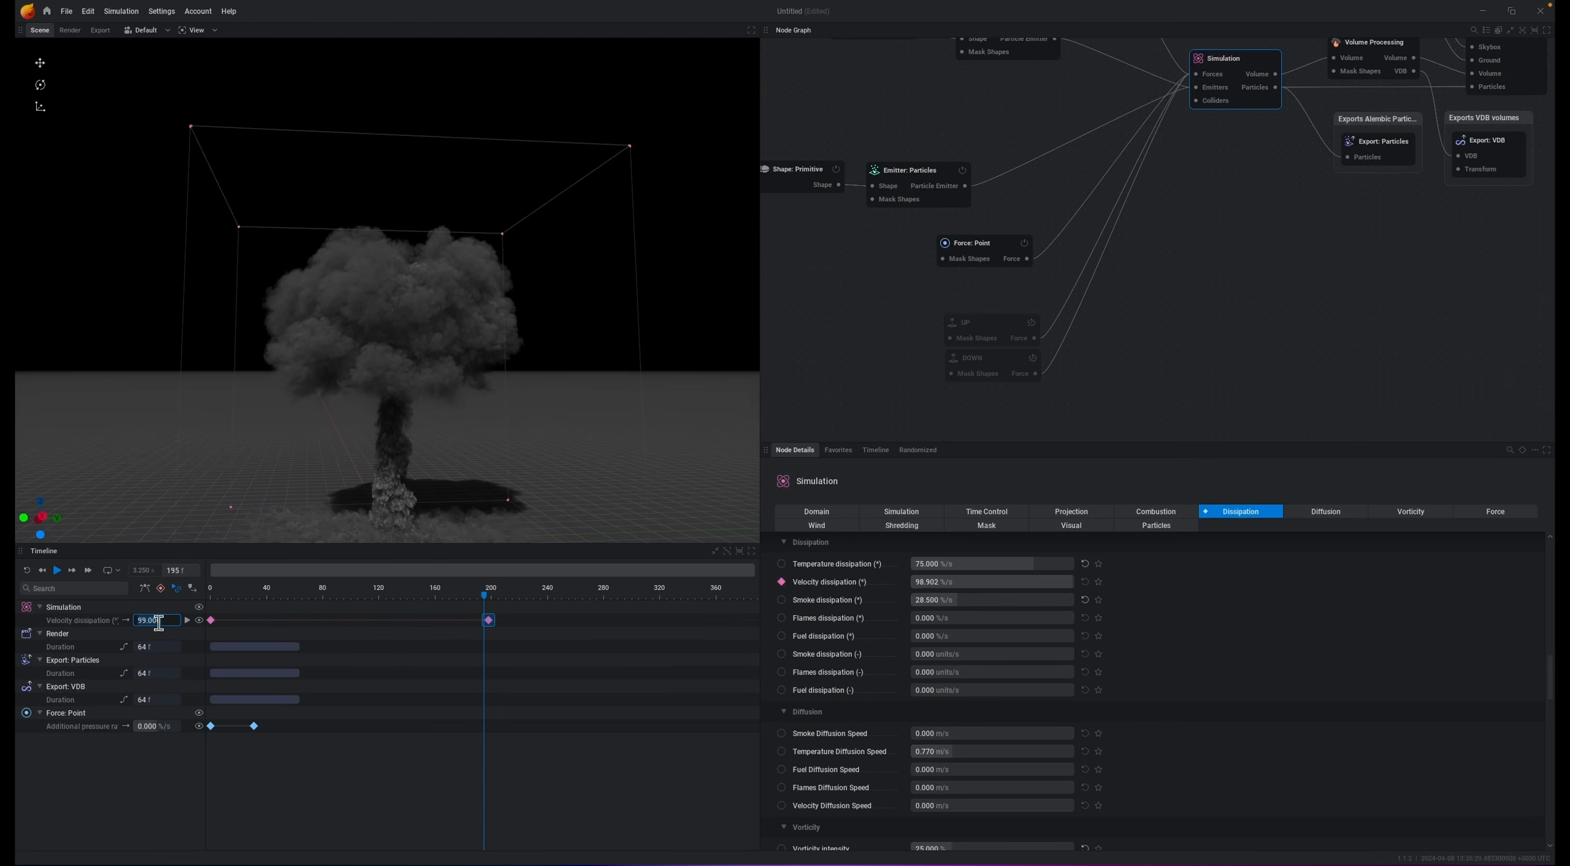
{"action": "key", "text": "space"}
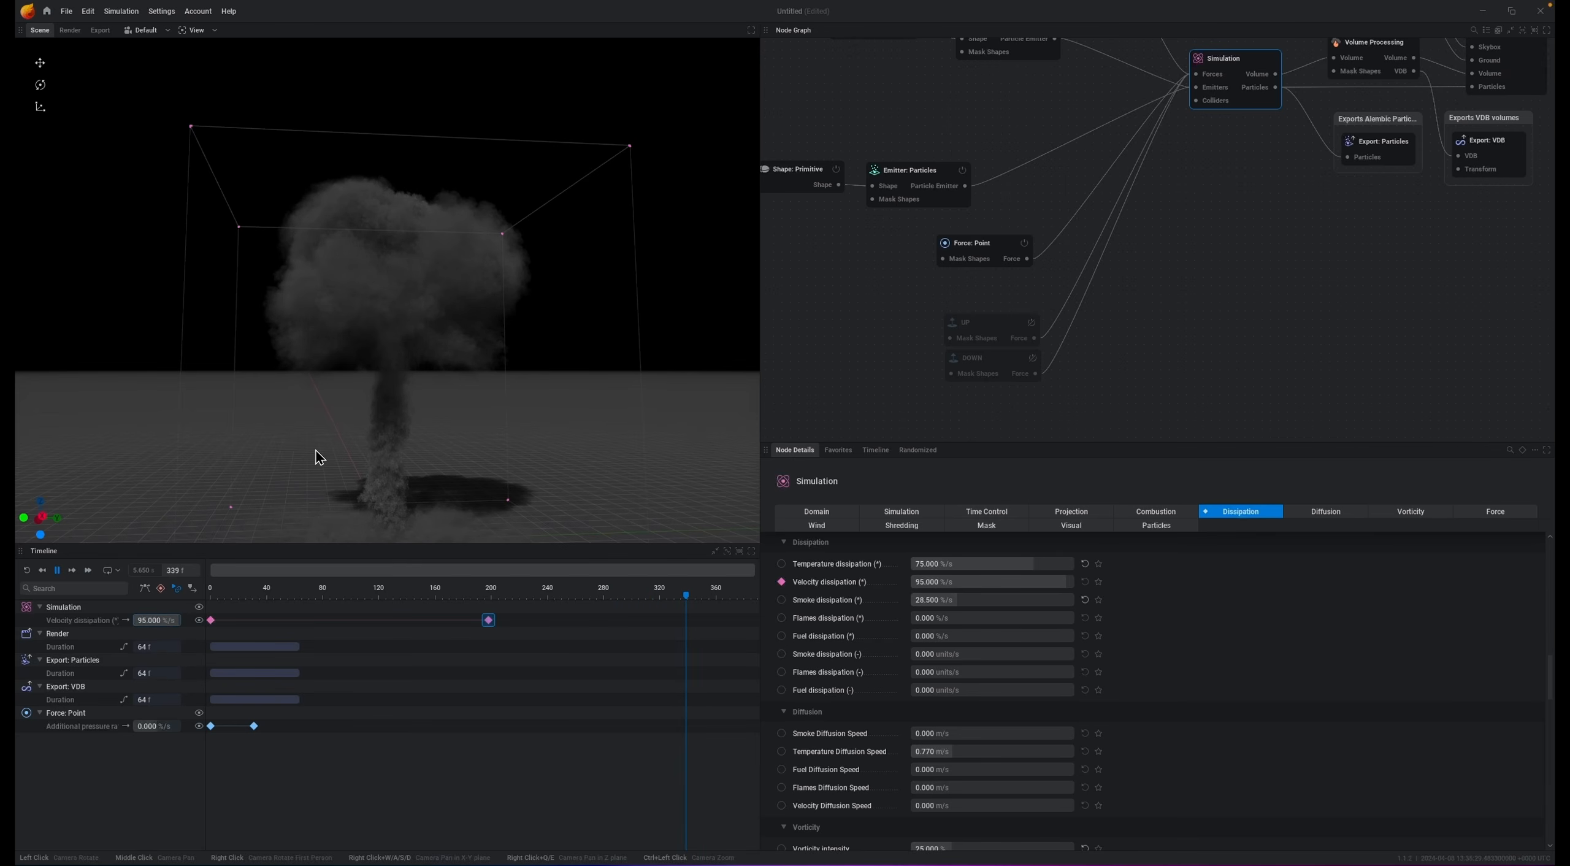
{"action": "key", "text": "space"}
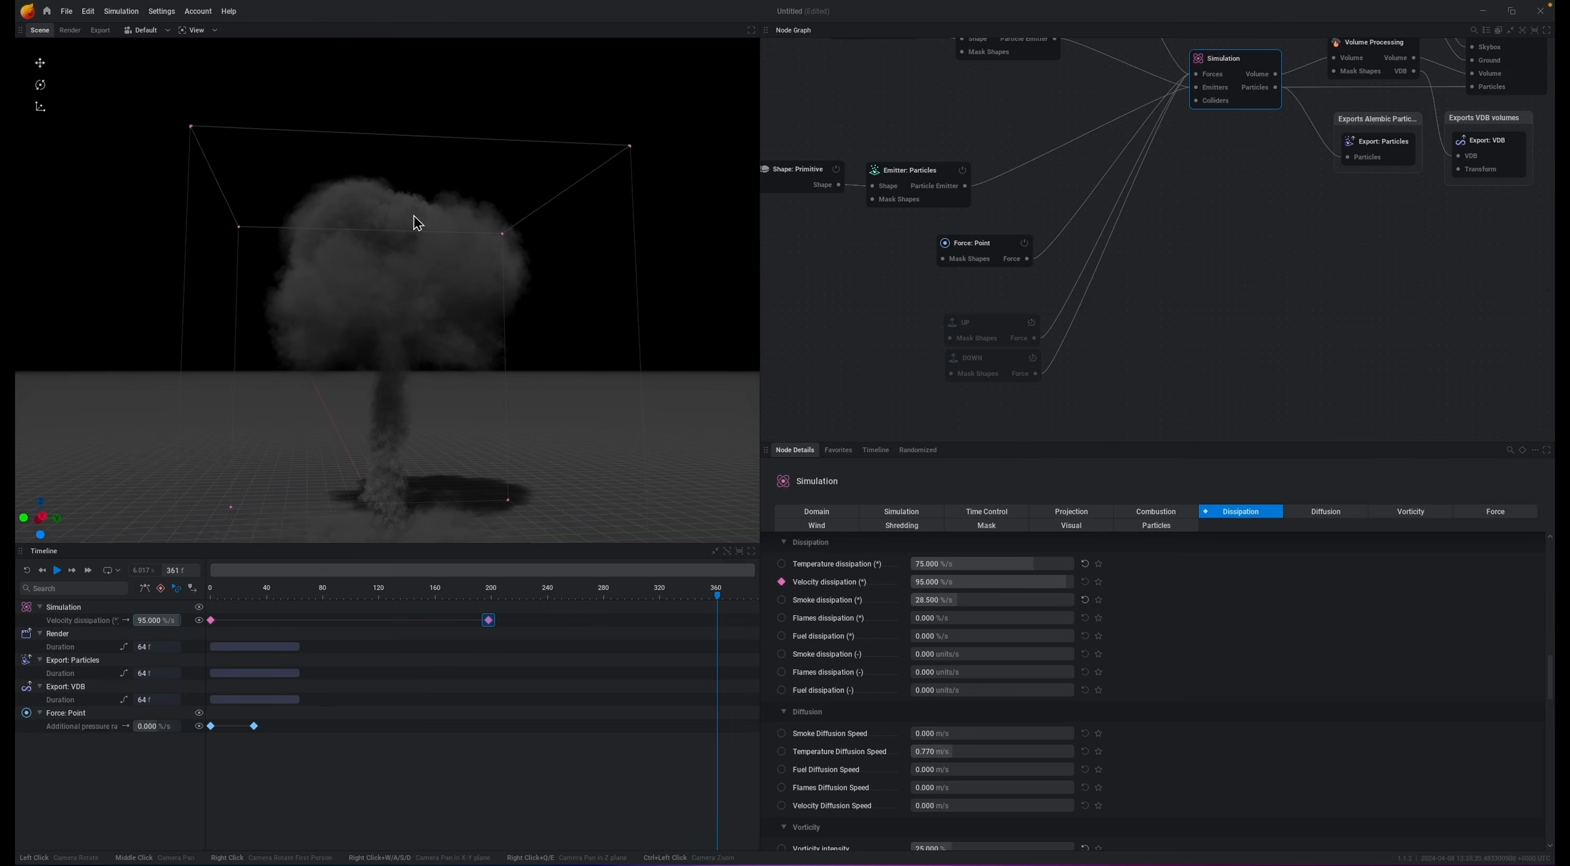
Step: Set the Simulation's large vorticity intensity to 5 and vorticity intensity to 10
{"action": "left_click", "coordinate": [1414, 517]}
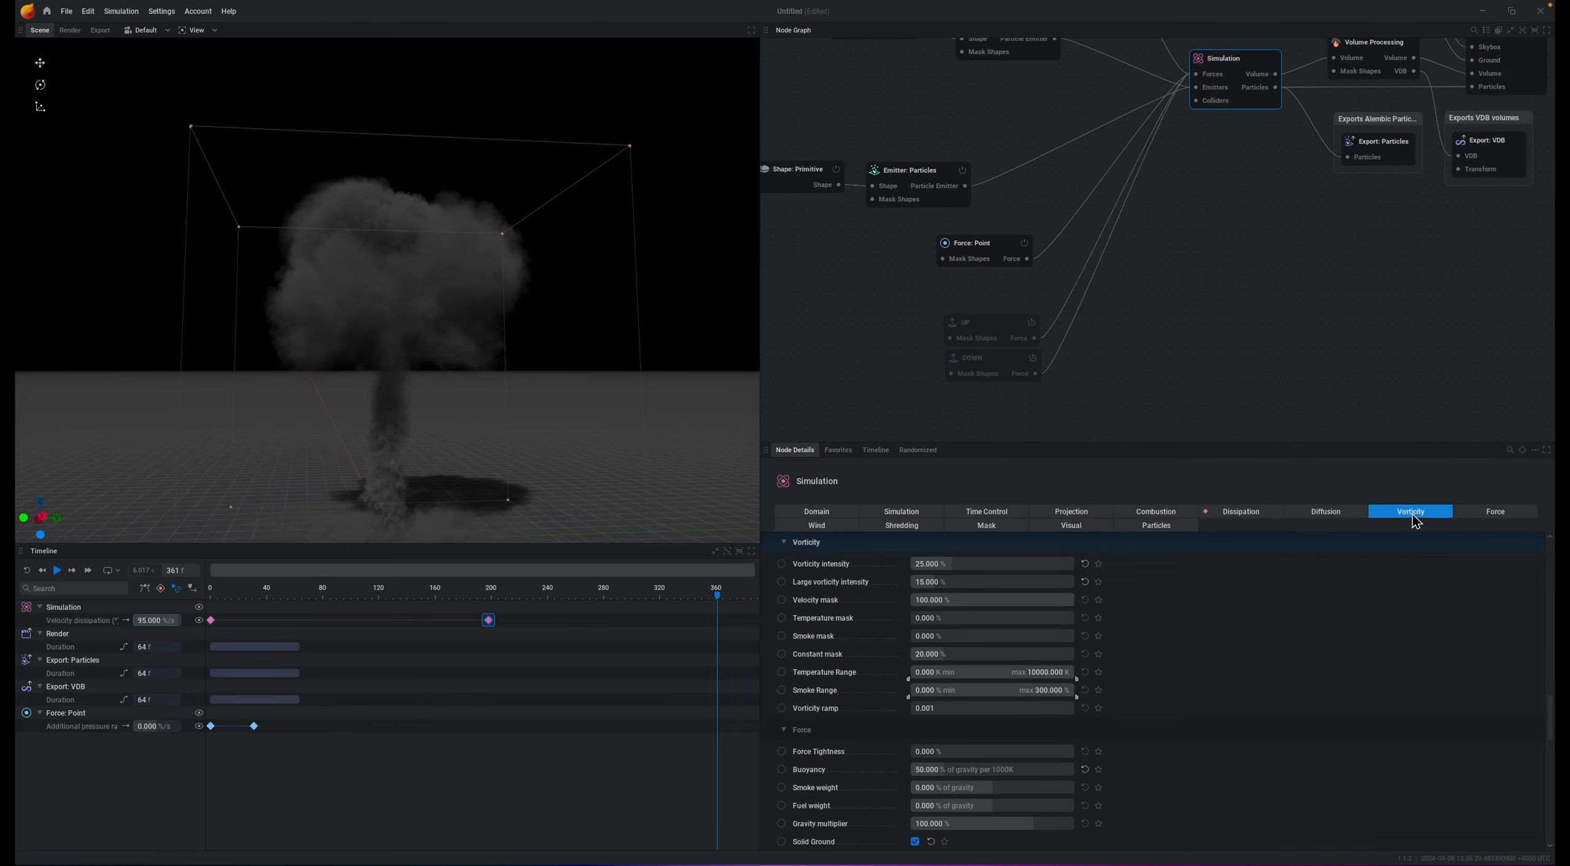
{"action": "left_click", "coordinate": [1001, 581]}
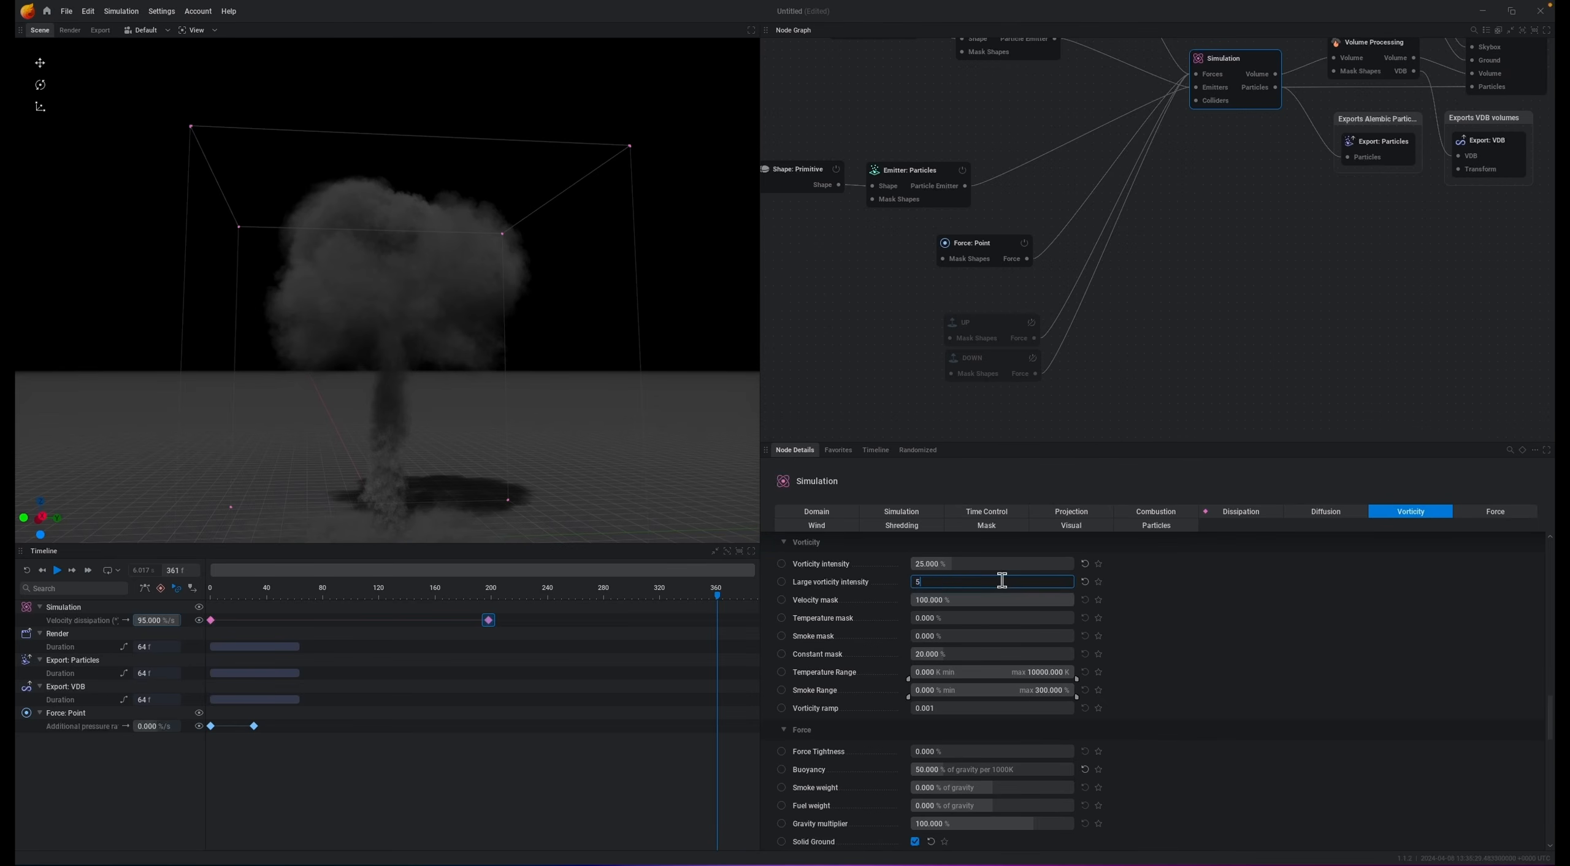
{"action": "left_click", "coordinate": [989, 566]}
{"action": "type", "text": "10"}
{"action": "key", "text": "Return"}
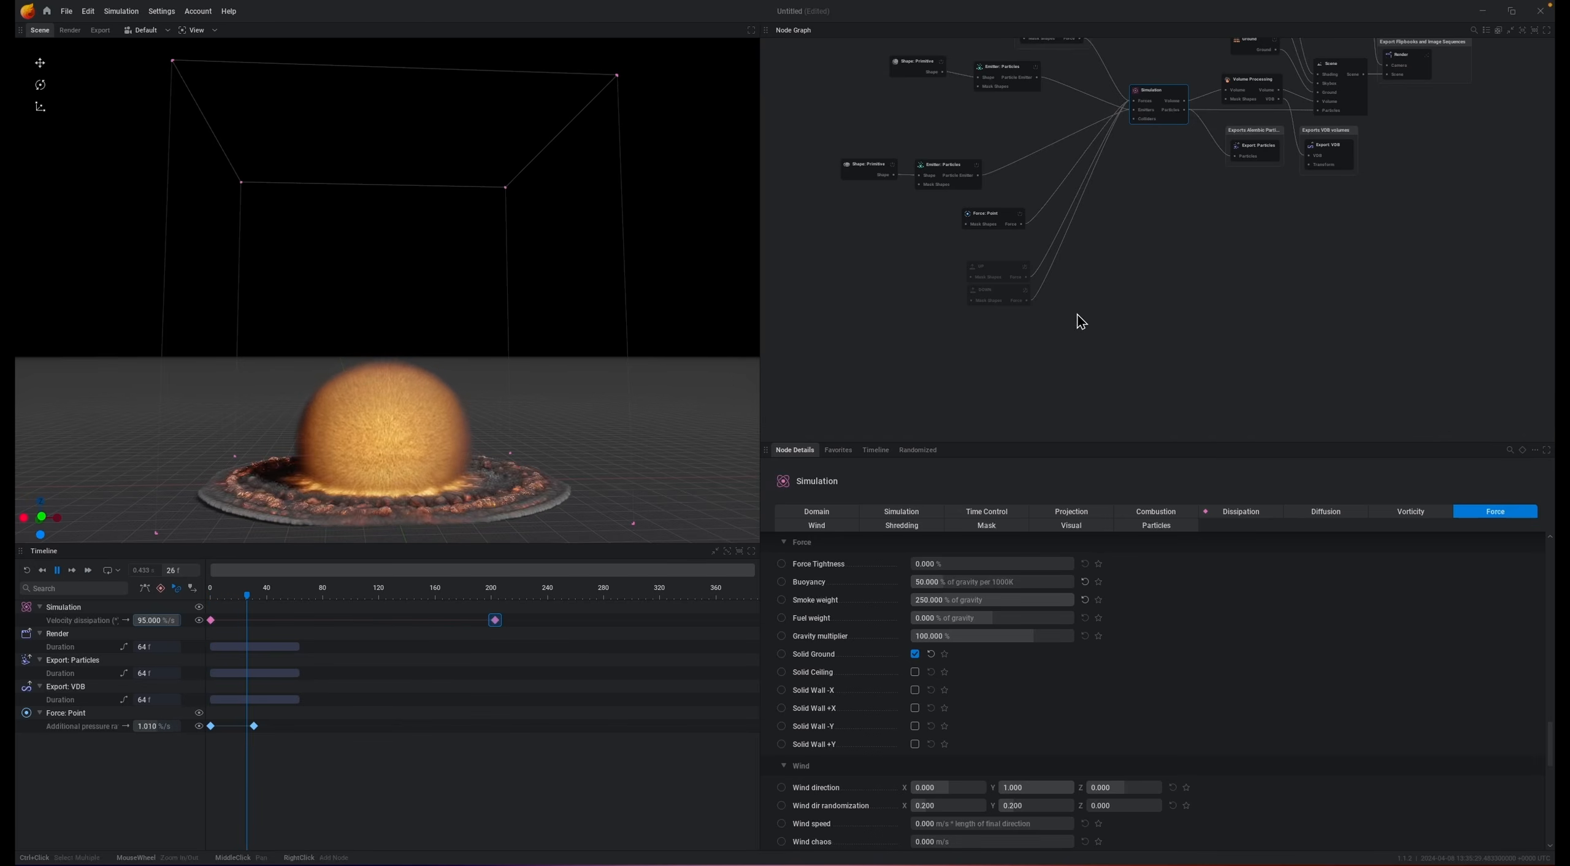
Step: Select the UP and DOWN force nodes together and reposition them in the node graph
{"action": "left_click", "coordinate": [953, 178]}
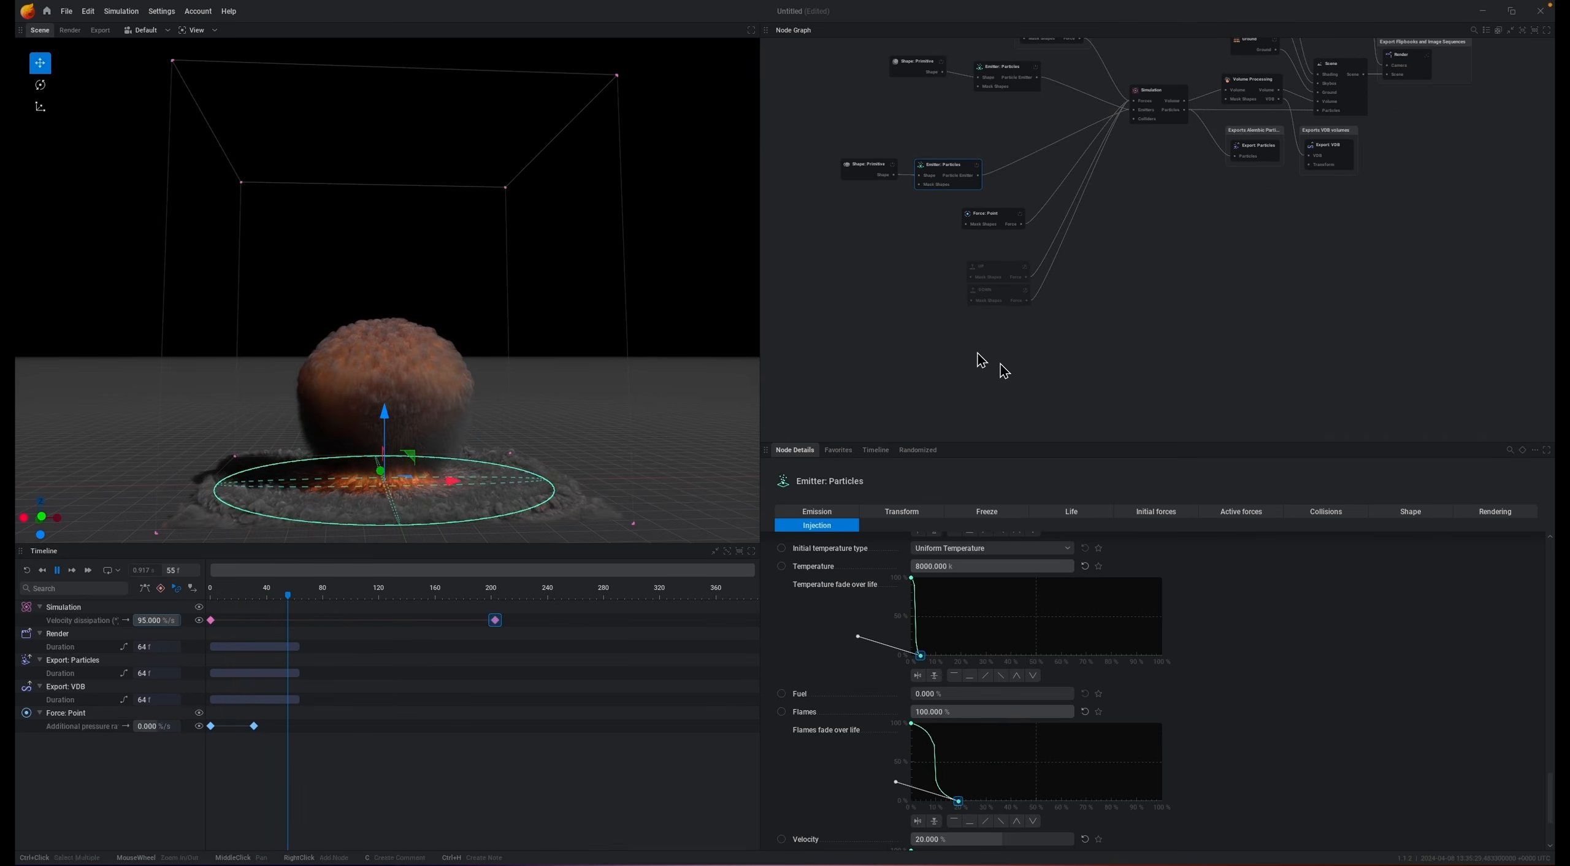
{"action": "left_click_drag", "start_coordinate": [932, 263], "coordinate": [1118, 344]}
{"action": "left_click_drag", "start_coordinate": [983, 284], "coordinate": [945, 326]}
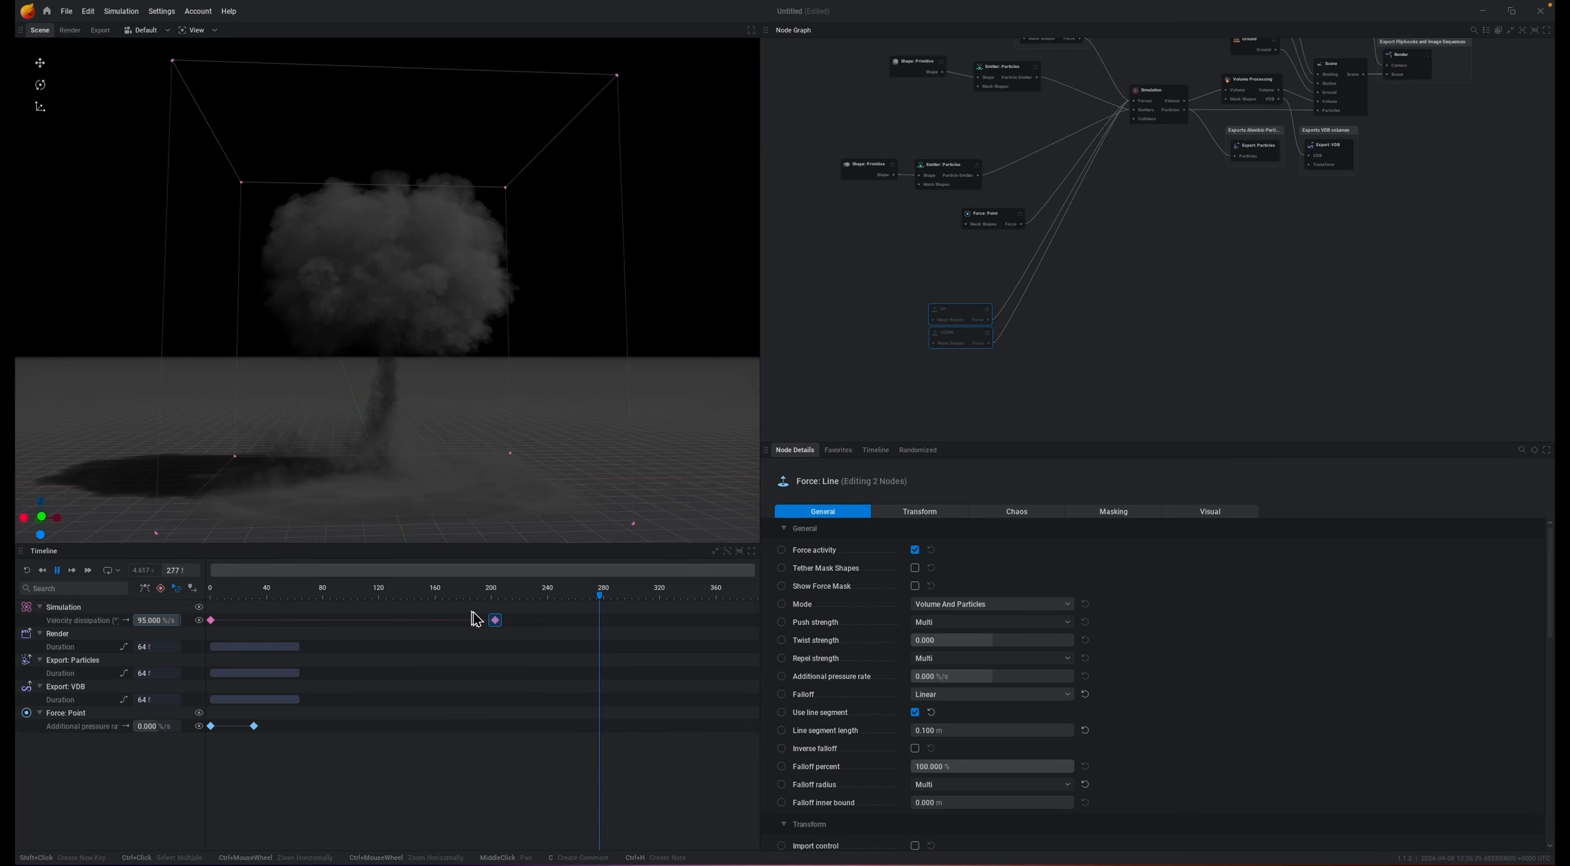
{"action": "key", "text": "space"}
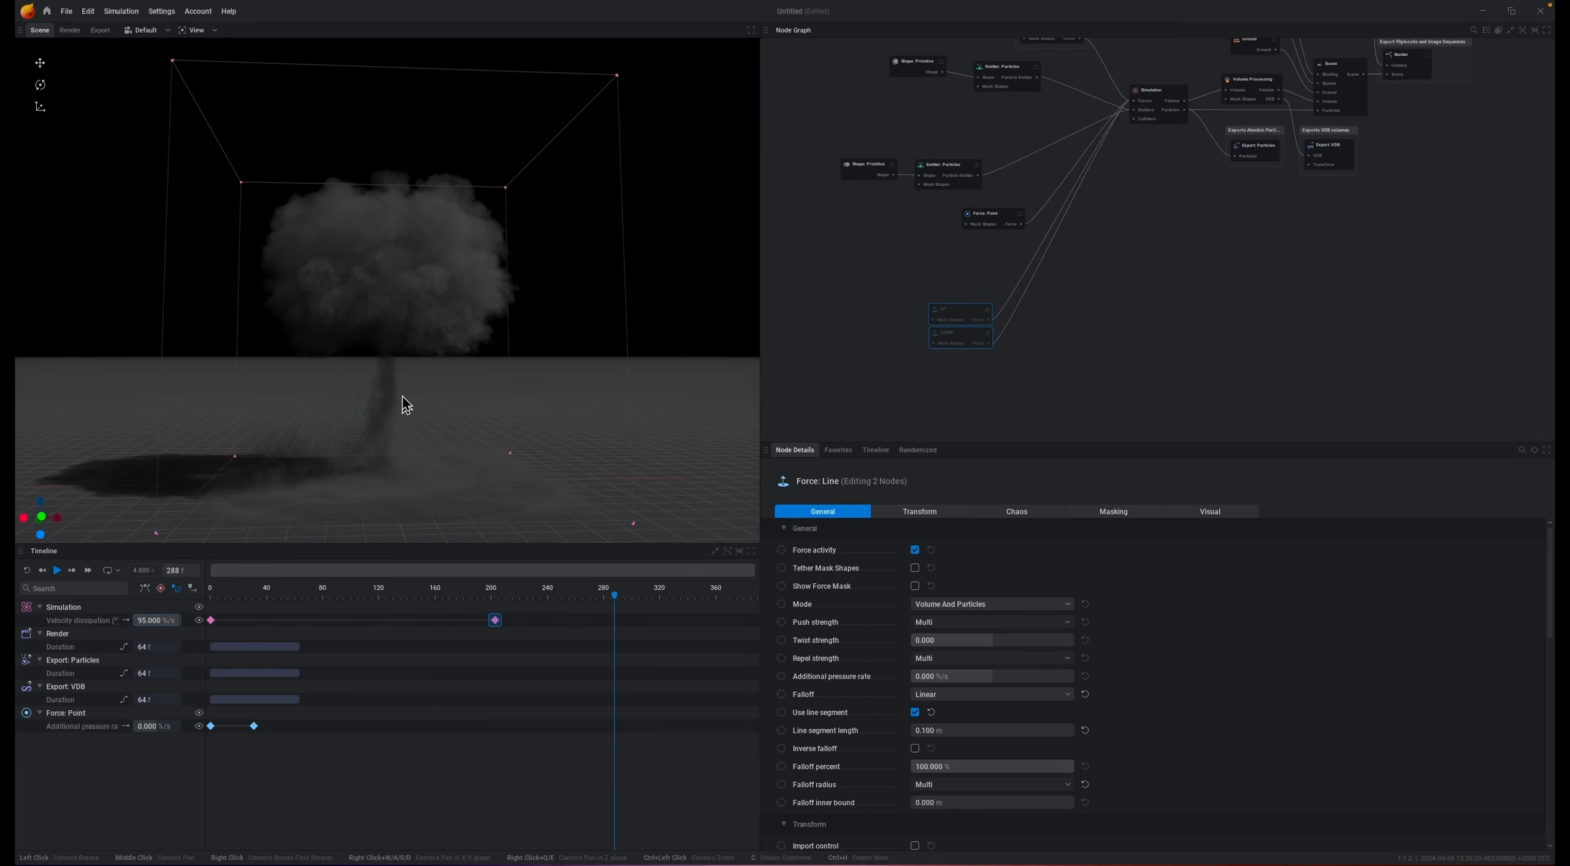
Step: Set the Simulation's smoke dissipation to 0 and replay the simulation
{"action": "left_click", "coordinate": [1174, 96]}
{"action": "left_click", "coordinate": [1252, 513]}
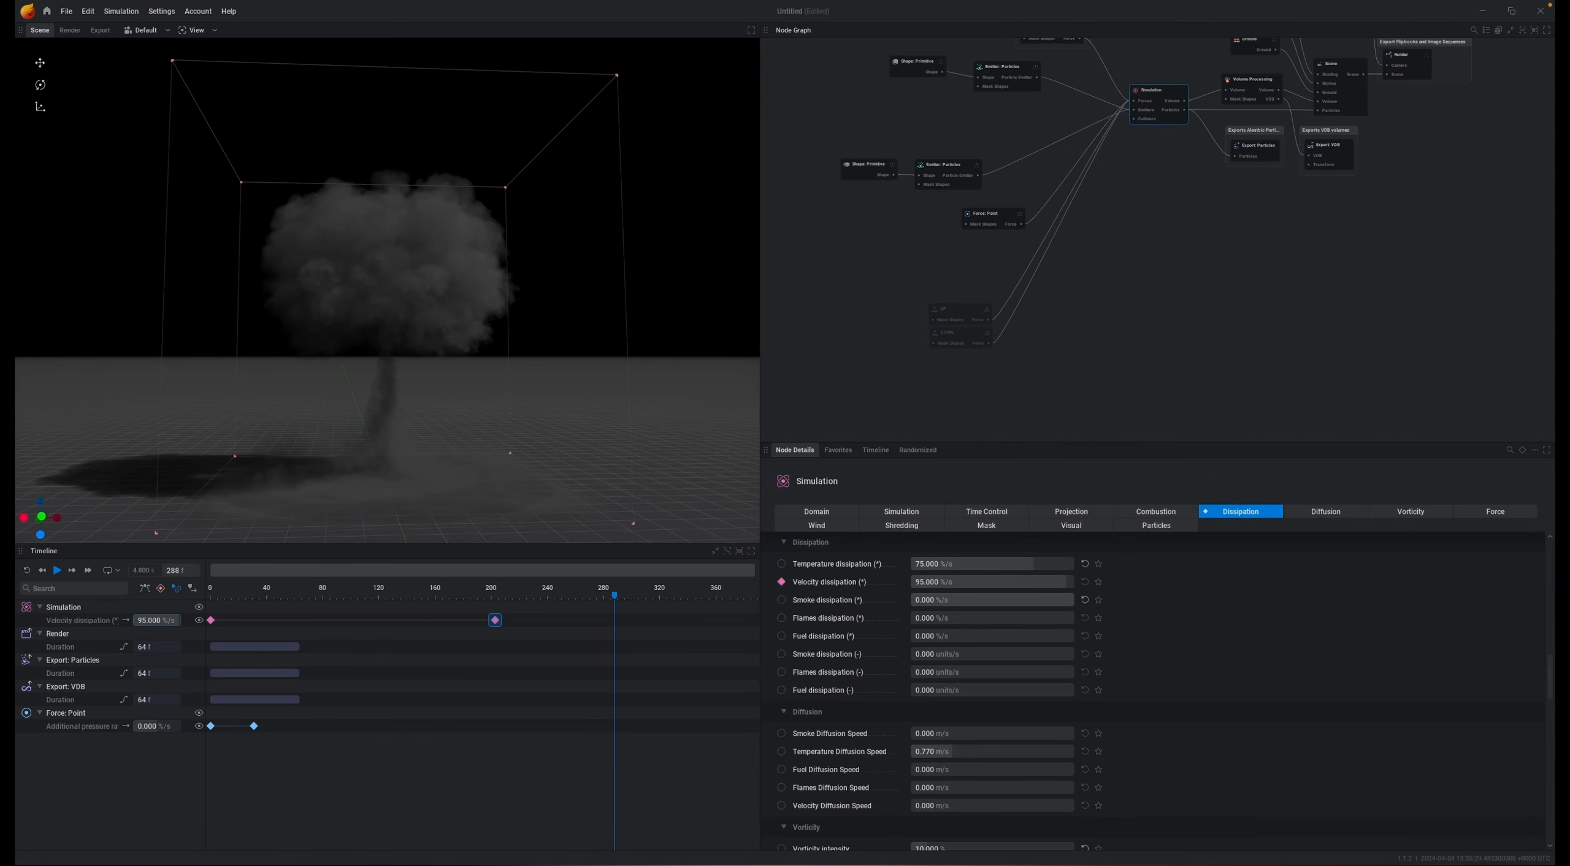
{"action": "key", "text": "space"}
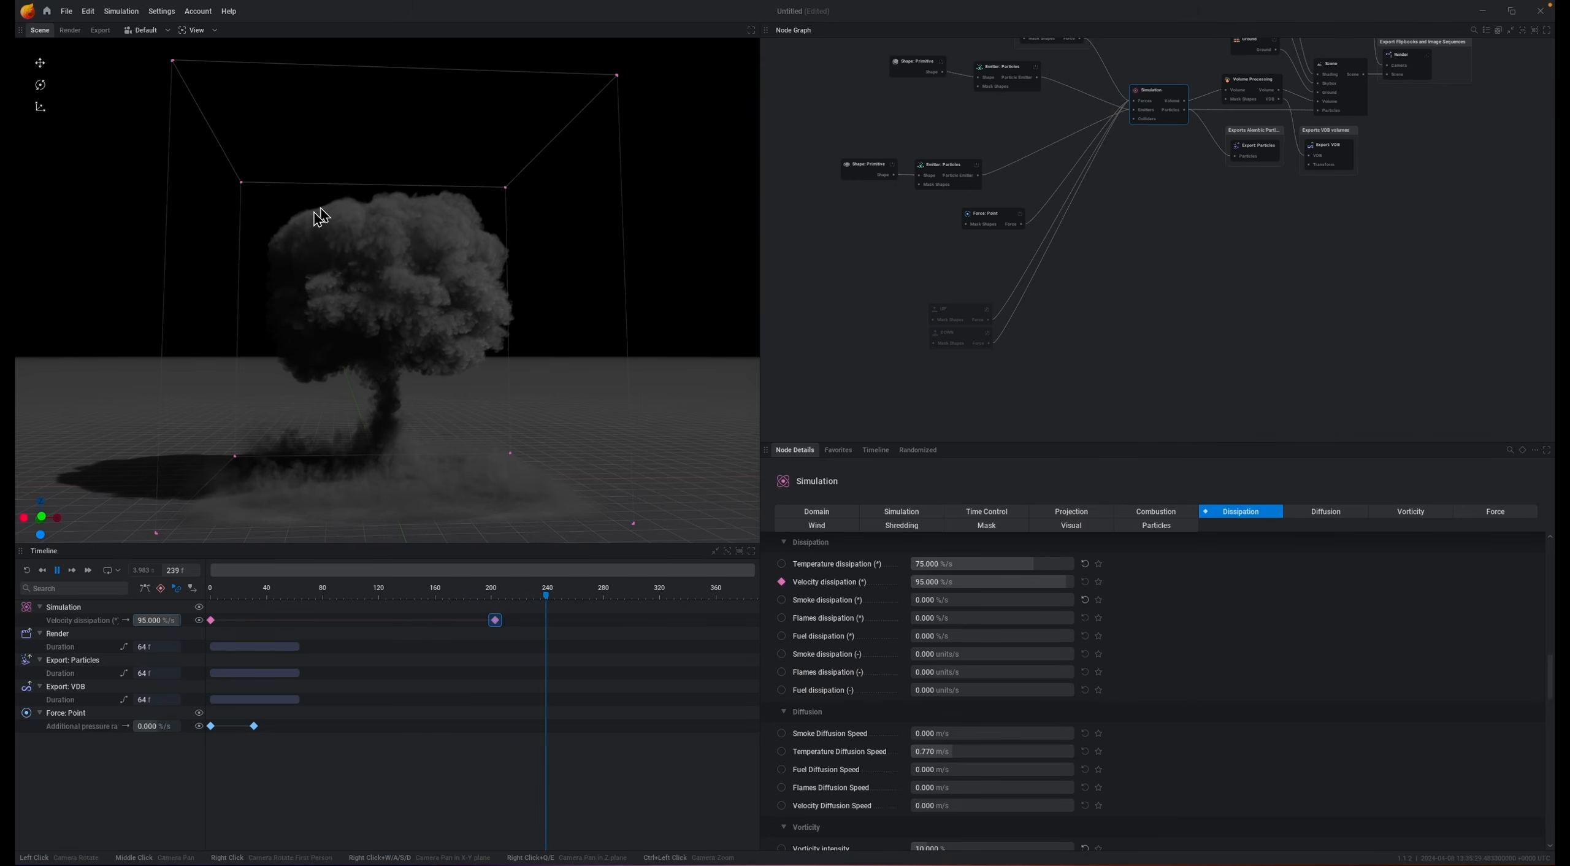
{"action": "key", "text": "space"}
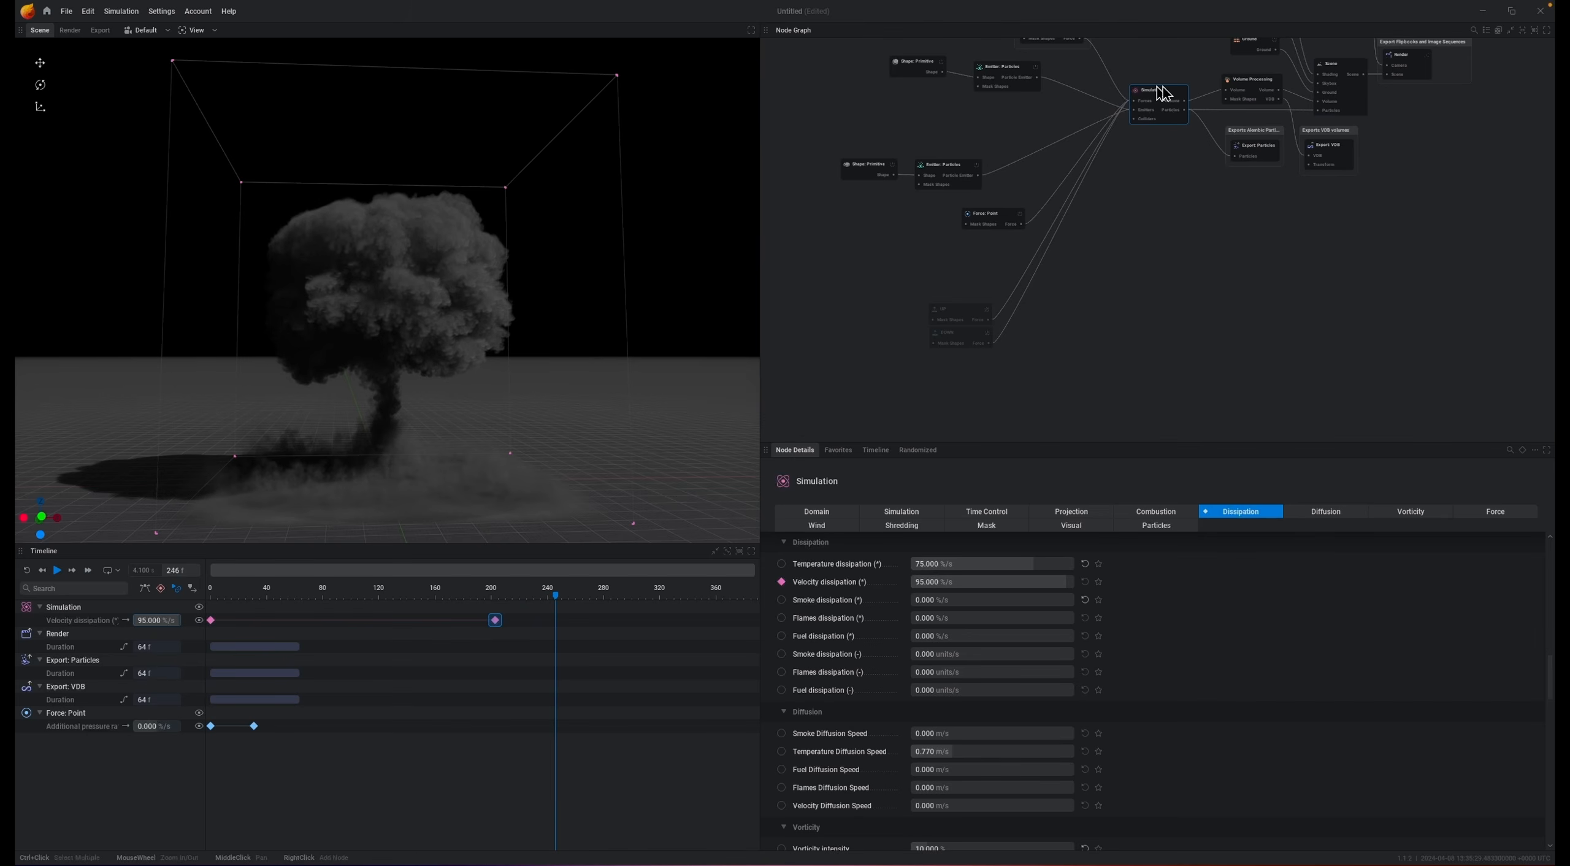
Step: Open the Simulation's force settings and replay the simulation to review them
{"action": "left_click", "coordinate": [1503, 512]}
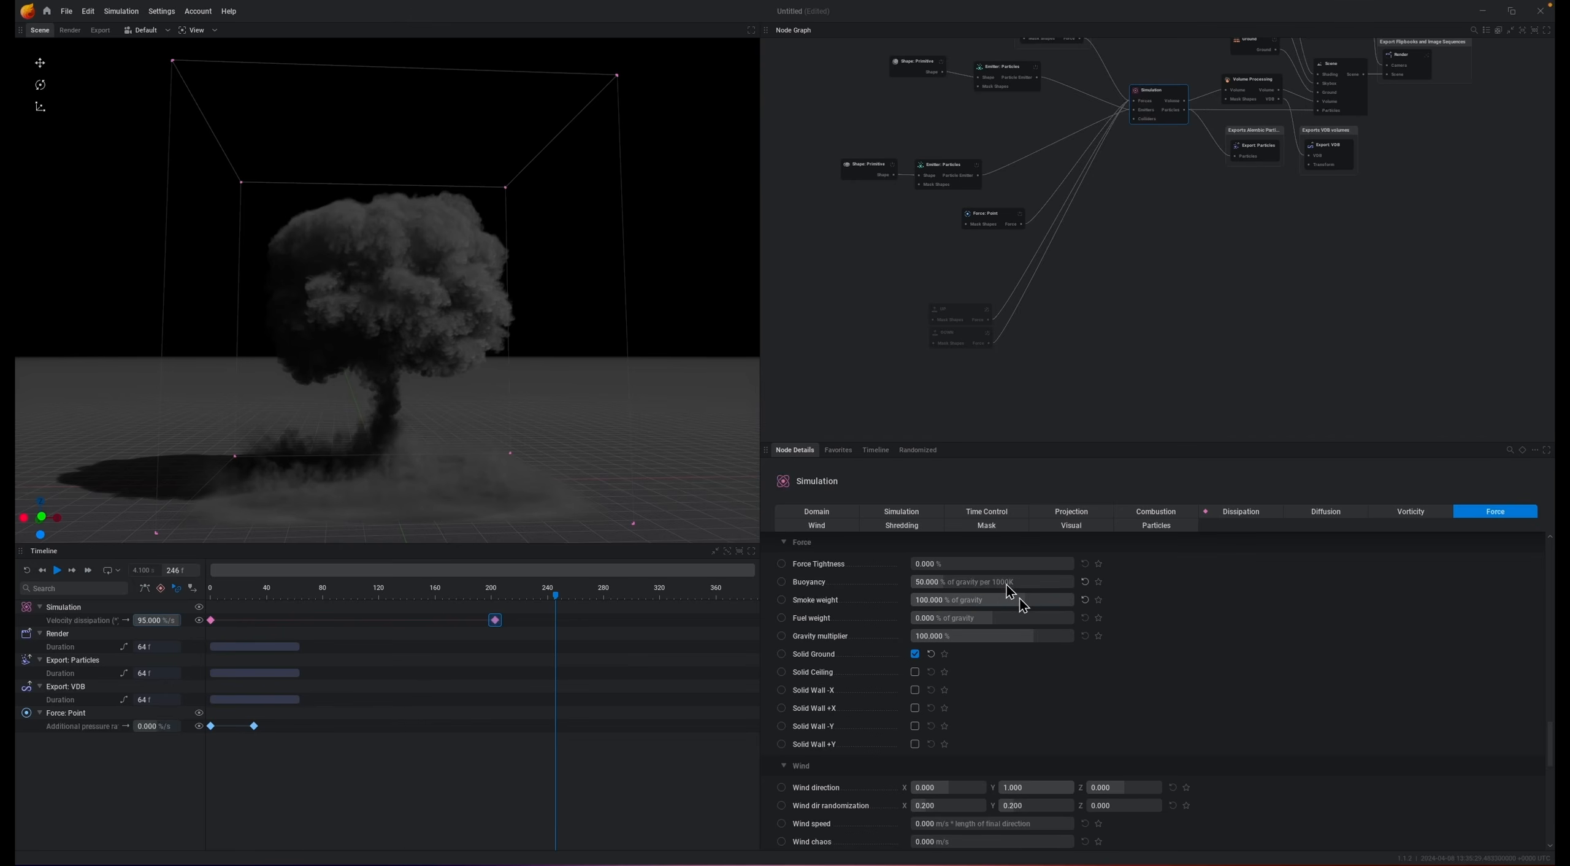
{"action": "key", "text": "space"}
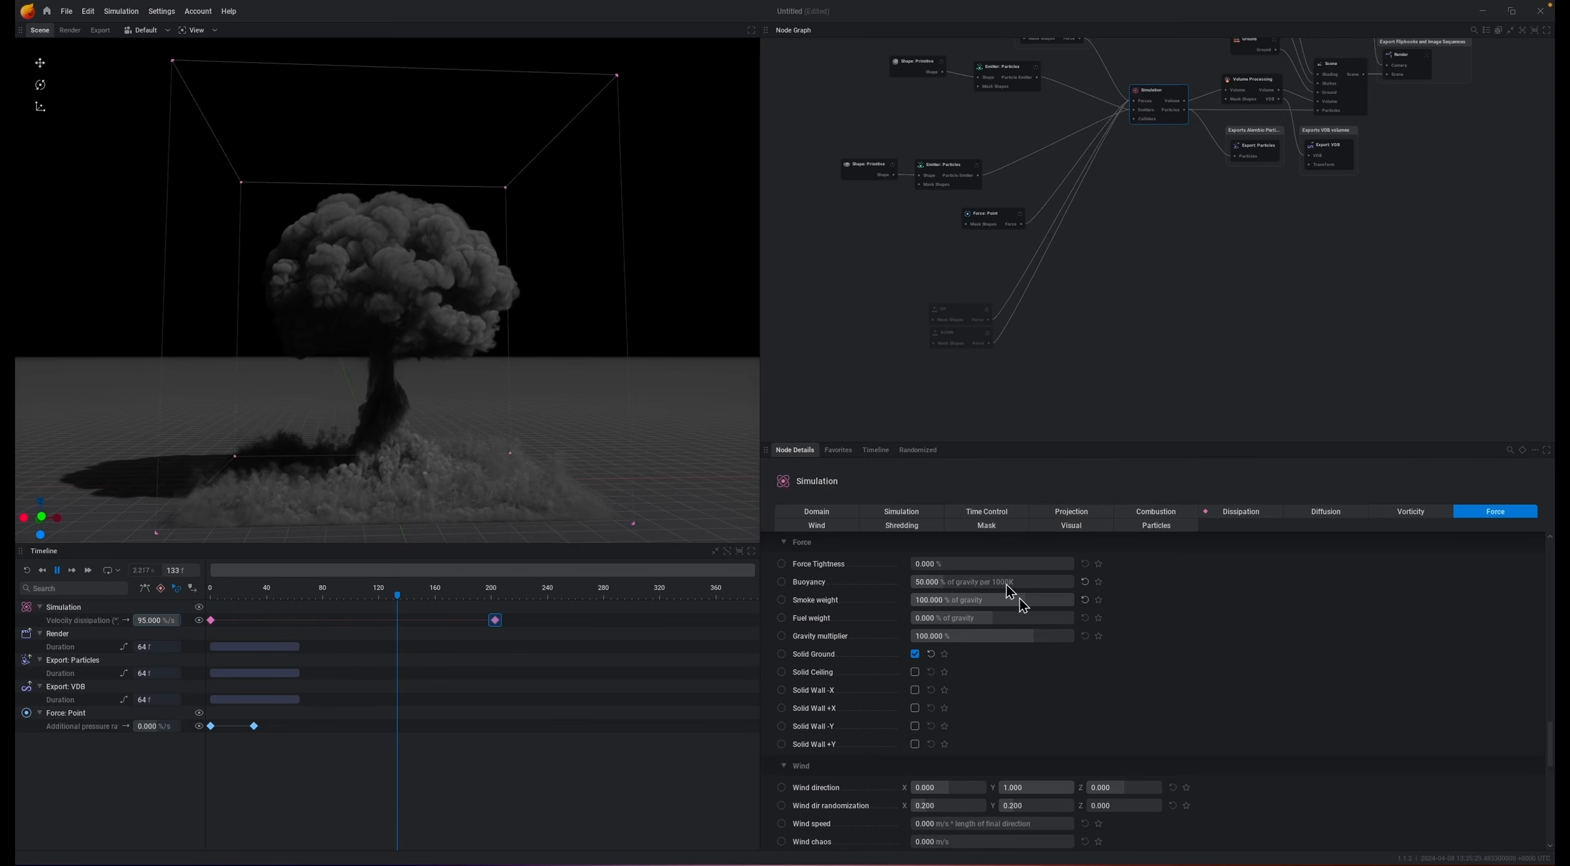
{"action": "key", "text": "space"}
Step: Delete the selected node from the graph and move the Force: Noise node above the other nodes
{"action": "middle_click_drag", "start_coordinate": [1181, 160], "coordinate": [1125, 324]}
{"action": "middle_click_drag", "start_coordinate": [1108, 210], "coordinate": [1096, 234]}
{"action": "left_click_drag", "start_coordinate": [915, 178], "coordinate": [954, 130]}
{"action": "left_click", "coordinate": [1038, 97]}
{"action": "left_click", "coordinate": [946, 115]}
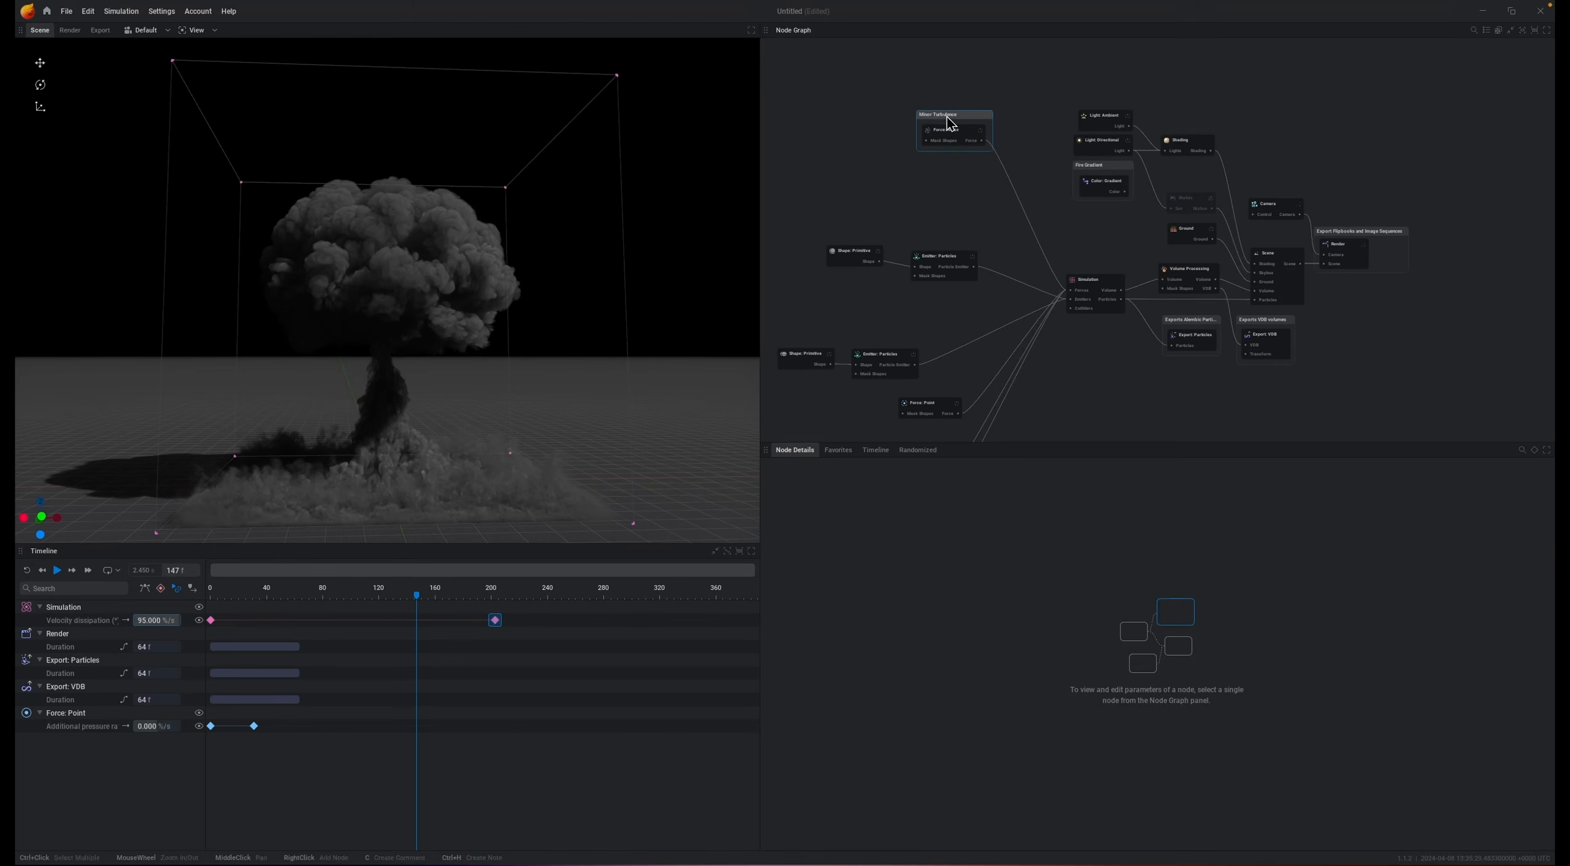
{"action": "key", "text": "Delete"}
{"action": "left_click_drag", "start_coordinate": [958, 131], "coordinate": [960, 91]}
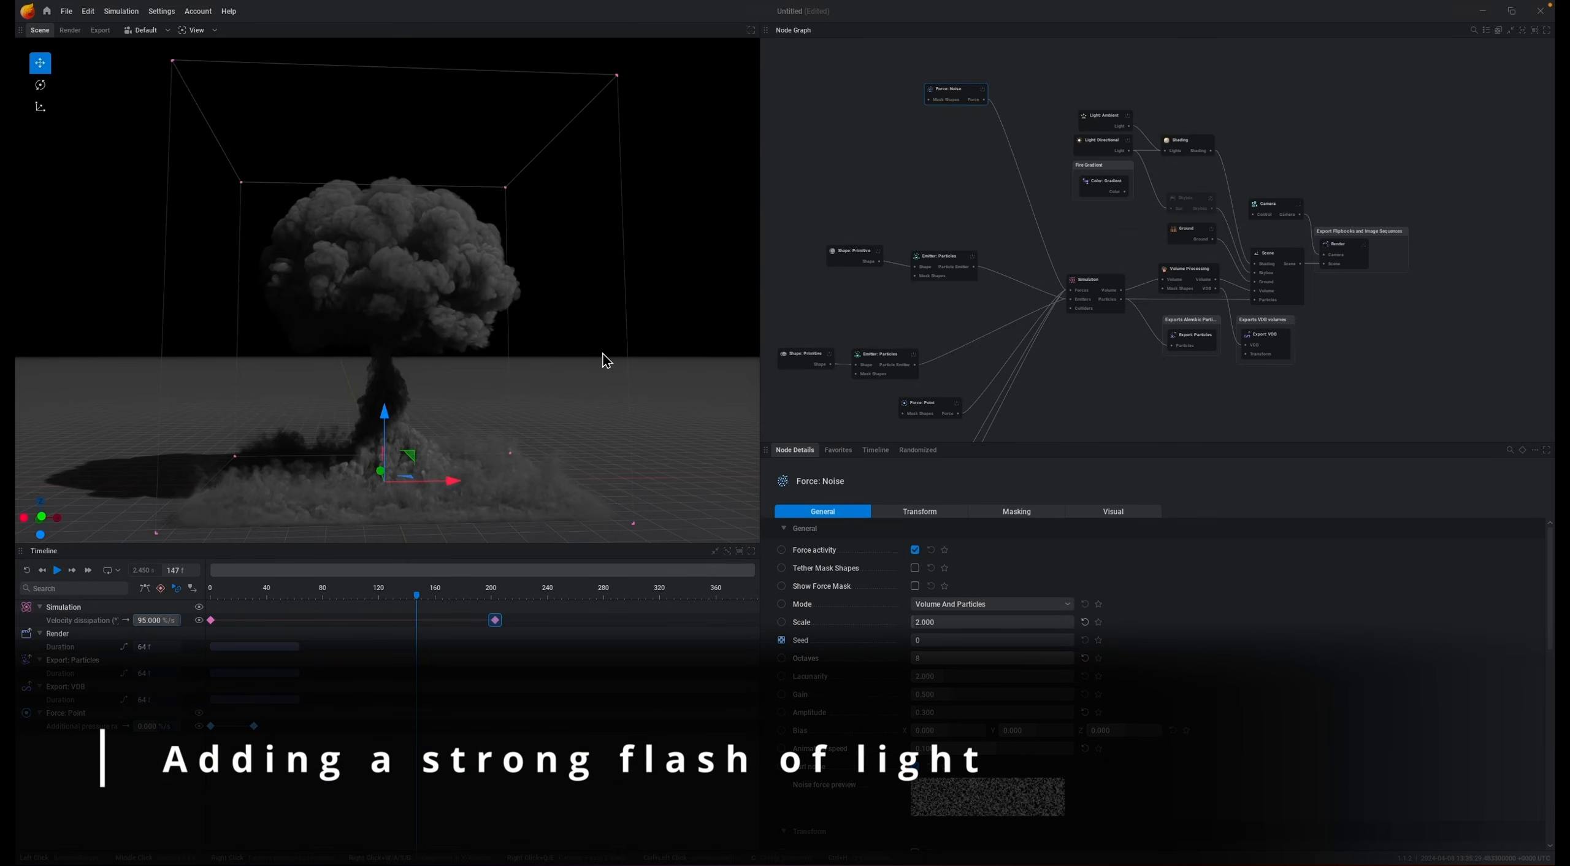
Step: Reset and replay the simulation
{"action": "key", "text": "r"}
{"action": "key", "text": "space"}
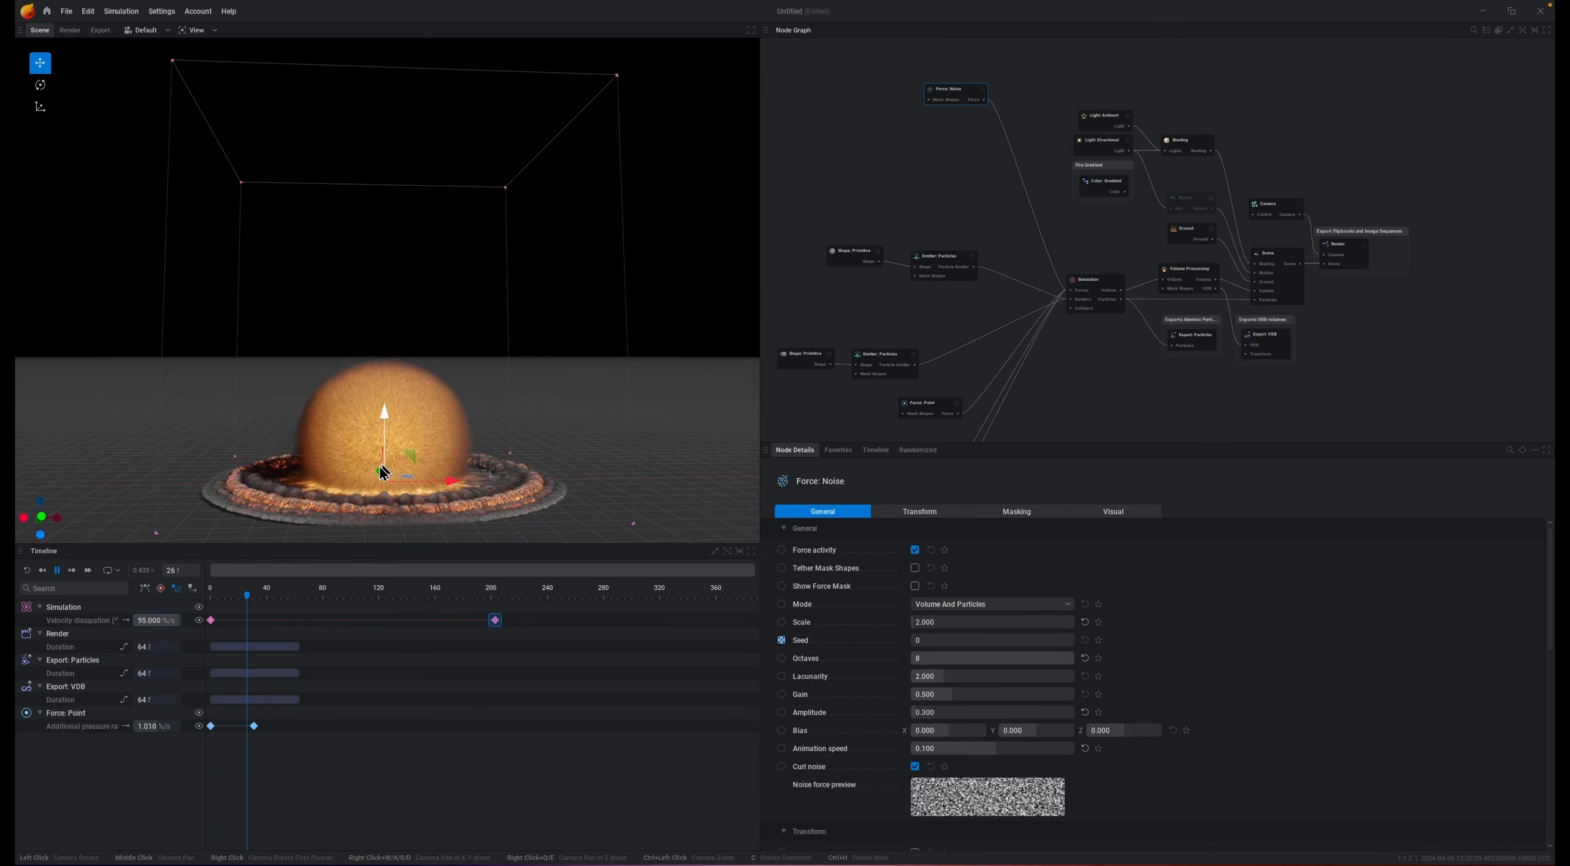
{"action": "key", "text": "r"}
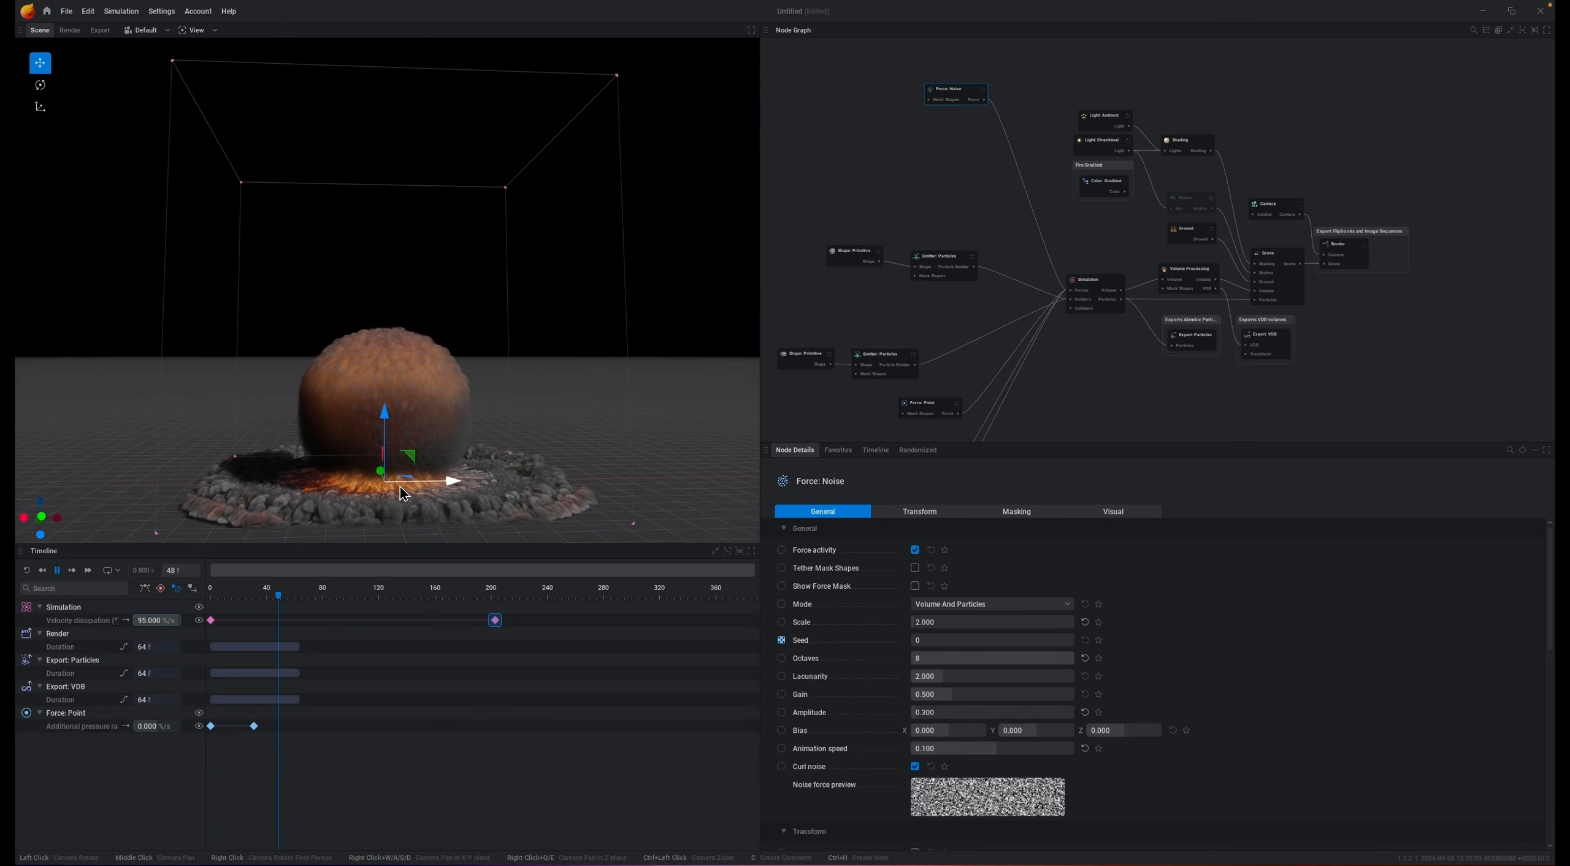
Step: Add a Point light node and set its Z position to 15 m
{"action": "middle_click_drag", "start_coordinate": [1091, 251], "coordinate": [1179, 251]}
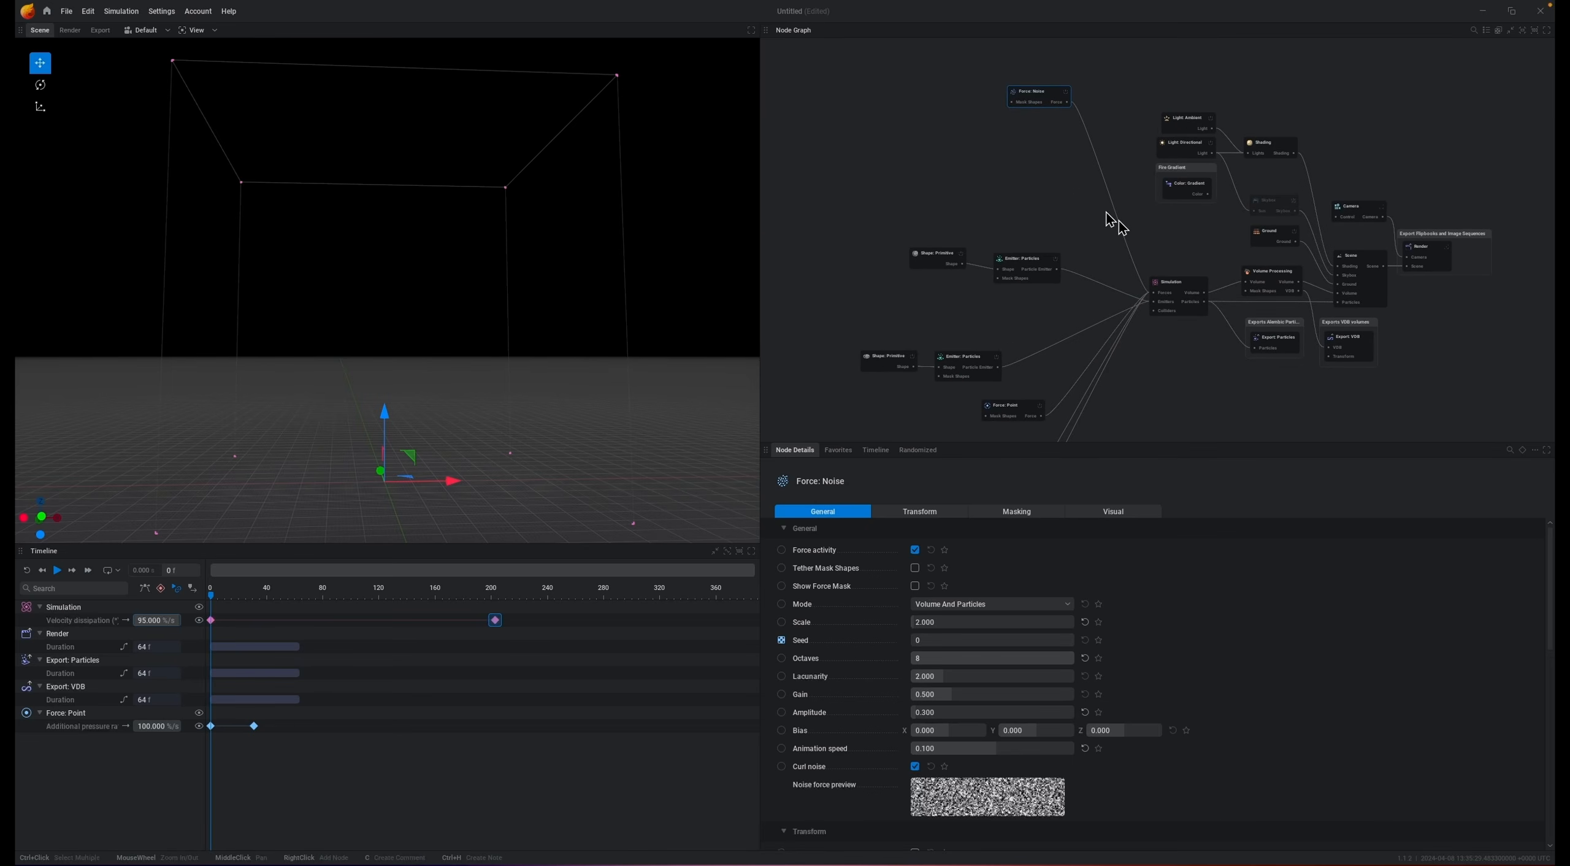
{"action": "left_click_drag", "start_coordinate": [1246, 156], "coordinate": [1209, 75]}
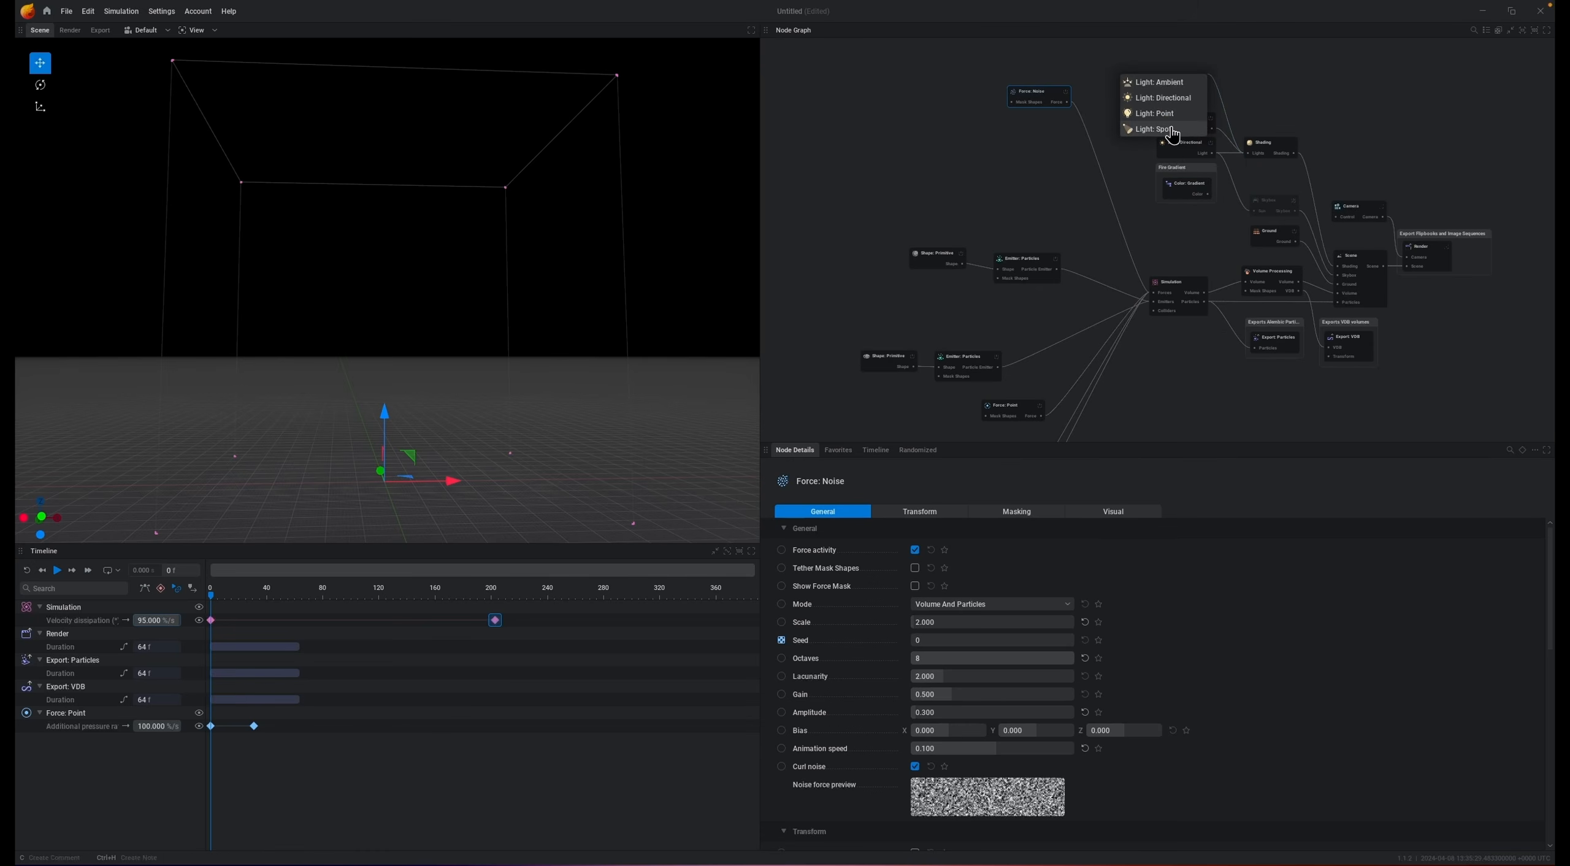
{"action": "left_click", "coordinate": [1157, 113]}
{"action": "left_click", "coordinate": [1126, 542]}
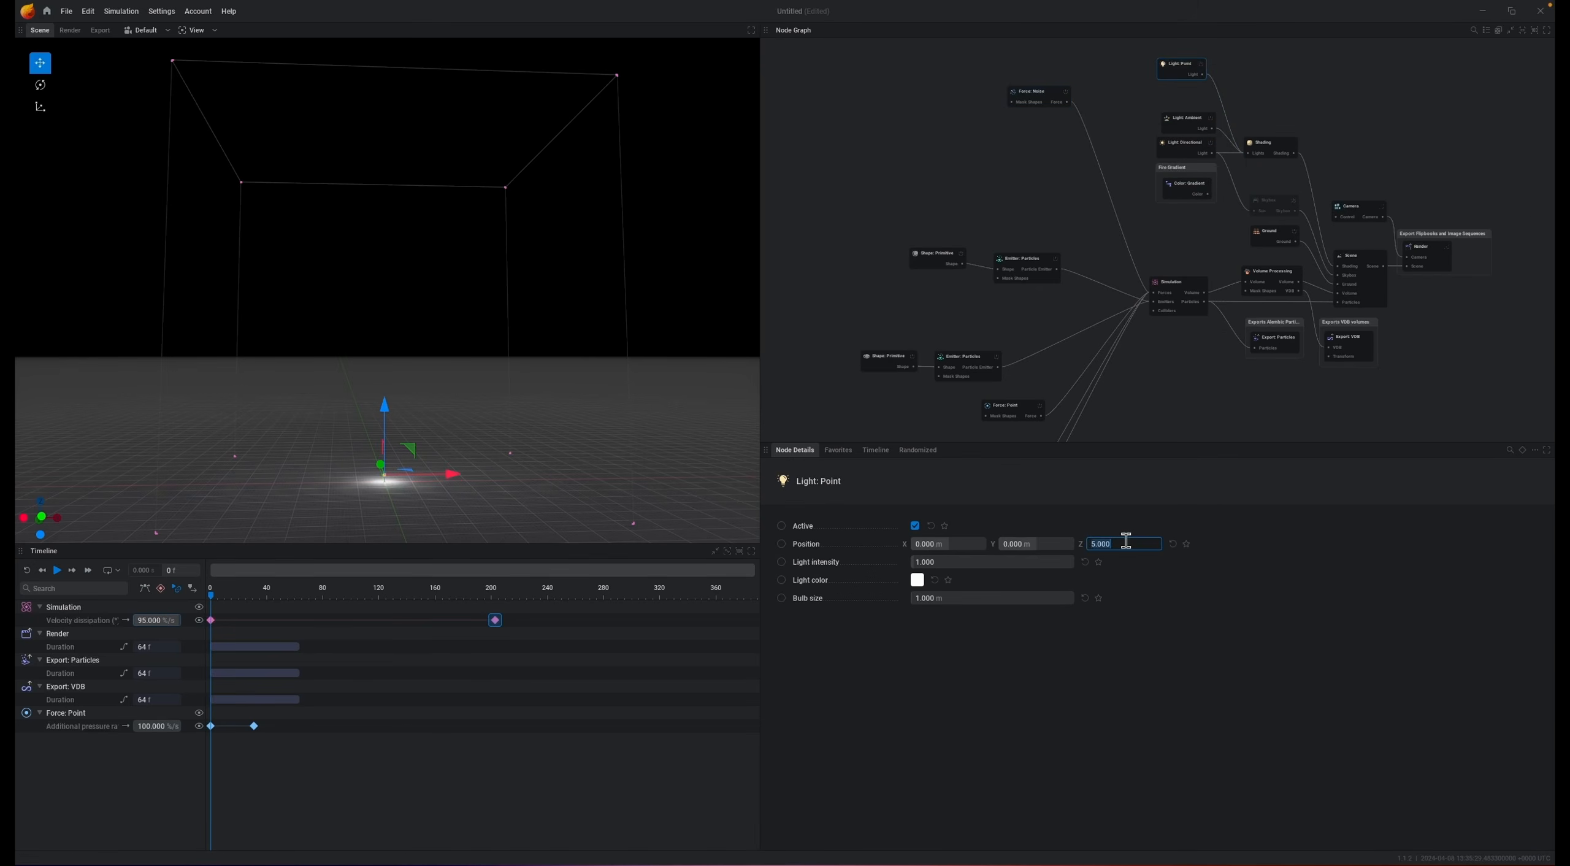
{"action": "key", "text": "Return"}
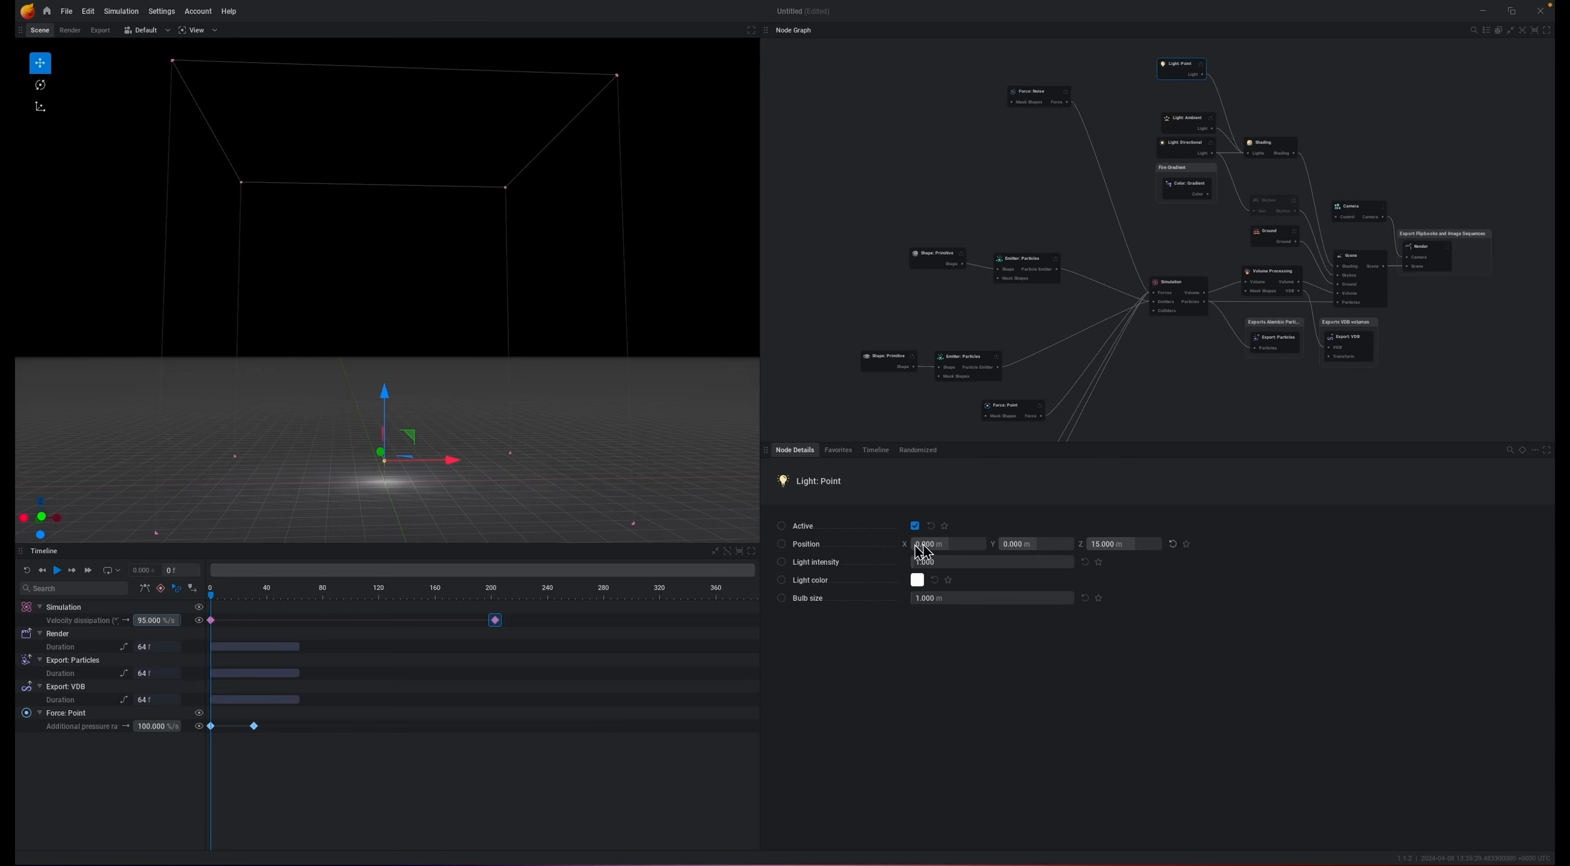
Step: Set the point light's intensity to 50 and preview the simulation
{"action": "left_click_drag", "start_coordinate": [932, 562], "coordinate": [1157, 634]}
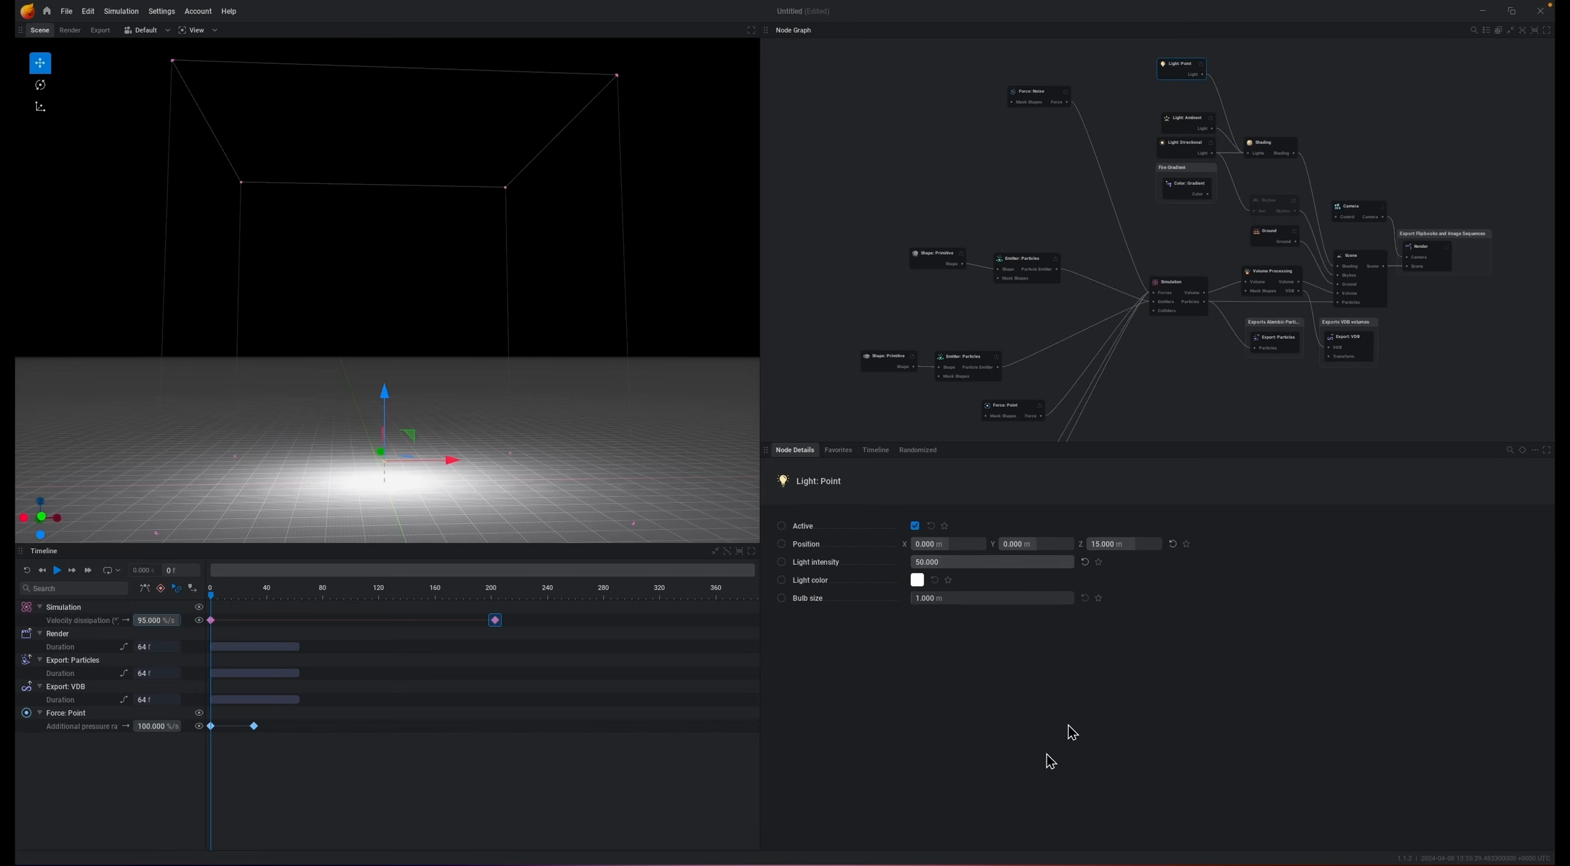
{"action": "key", "text": "space"}
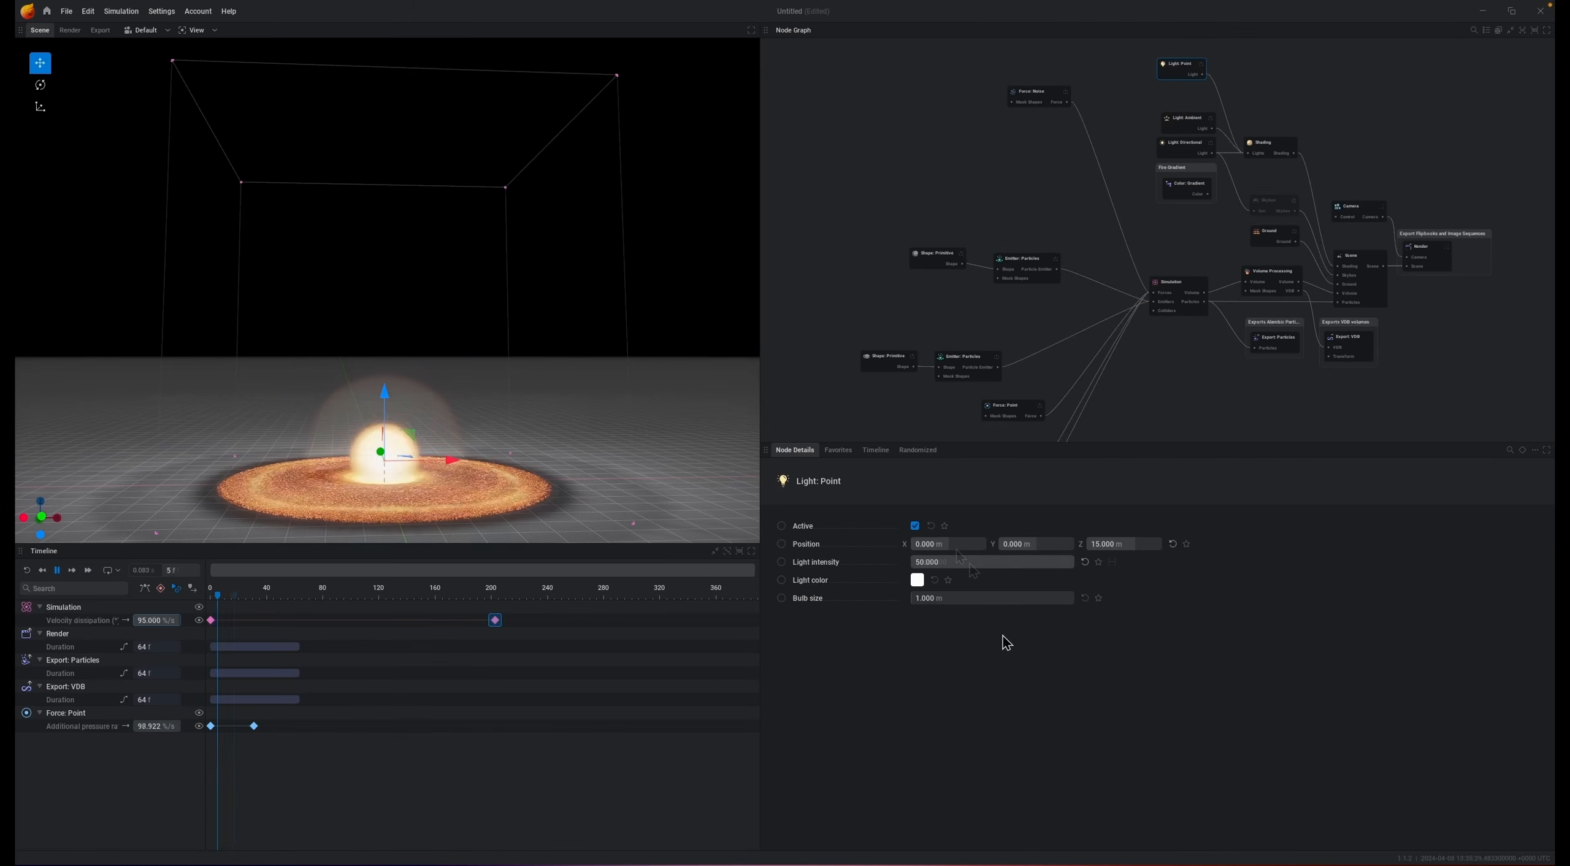
{"action": "key", "text": "space"}
Step: Set the point light's intensity to 5555
{"action": "double_click", "coordinate": [969, 564]}
{"action": "type", "text": "5555"}
{"action": "key", "text": "Return"}
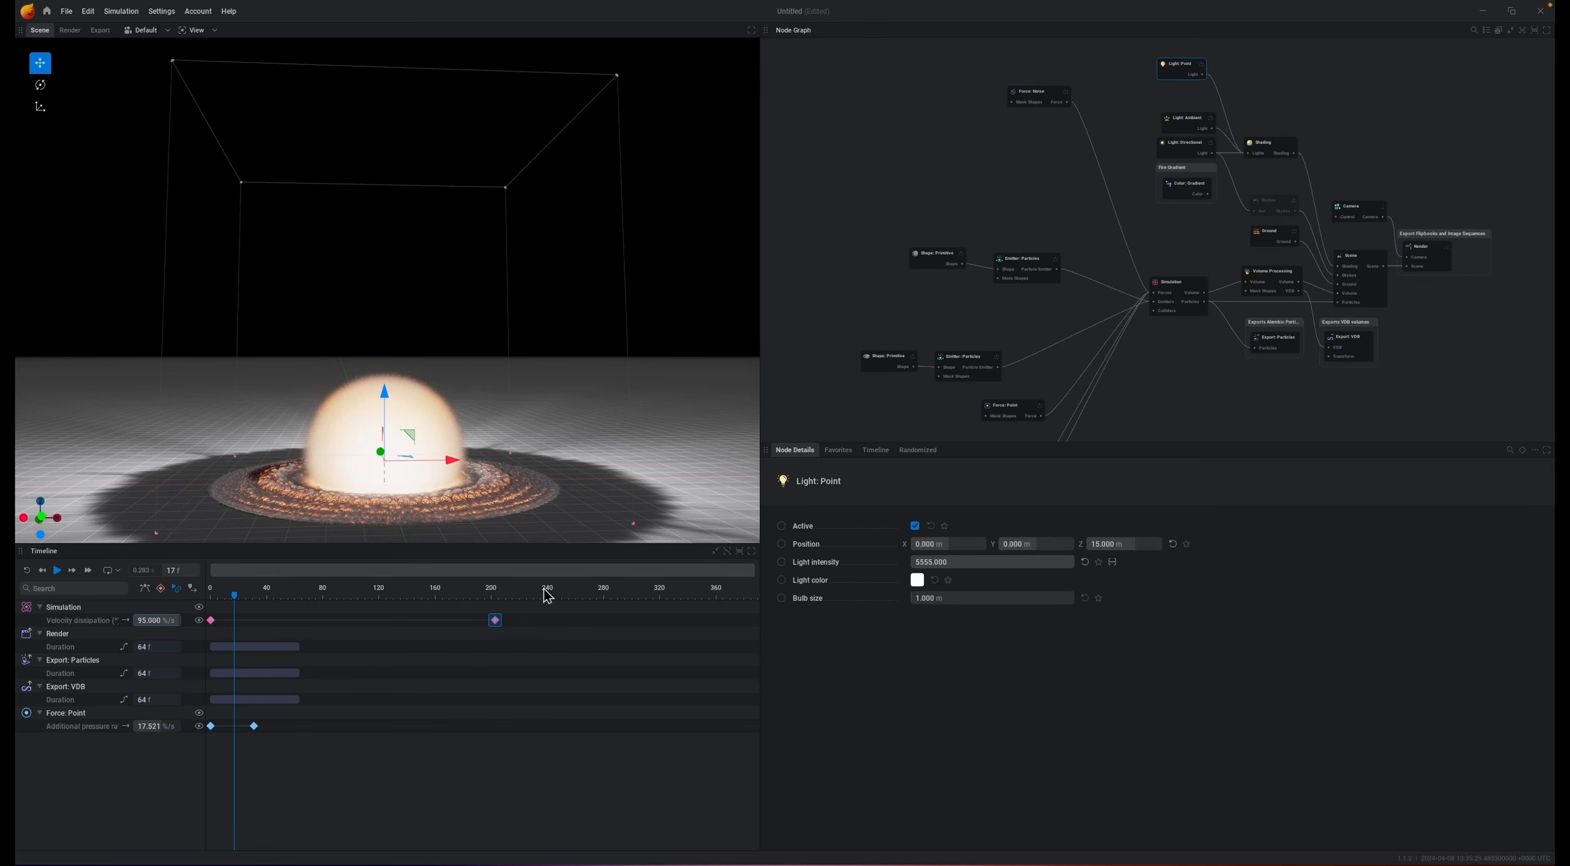
Step: Keyframe the light intensity at 0 around frame 15
{"action": "left_click", "coordinate": [252, 595]}
{"action": "left_click", "coordinate": [782, 562]}
{"action": "left_click_drag", "start_coordinate": [1072, 563], "coordinate": [760, 563]}
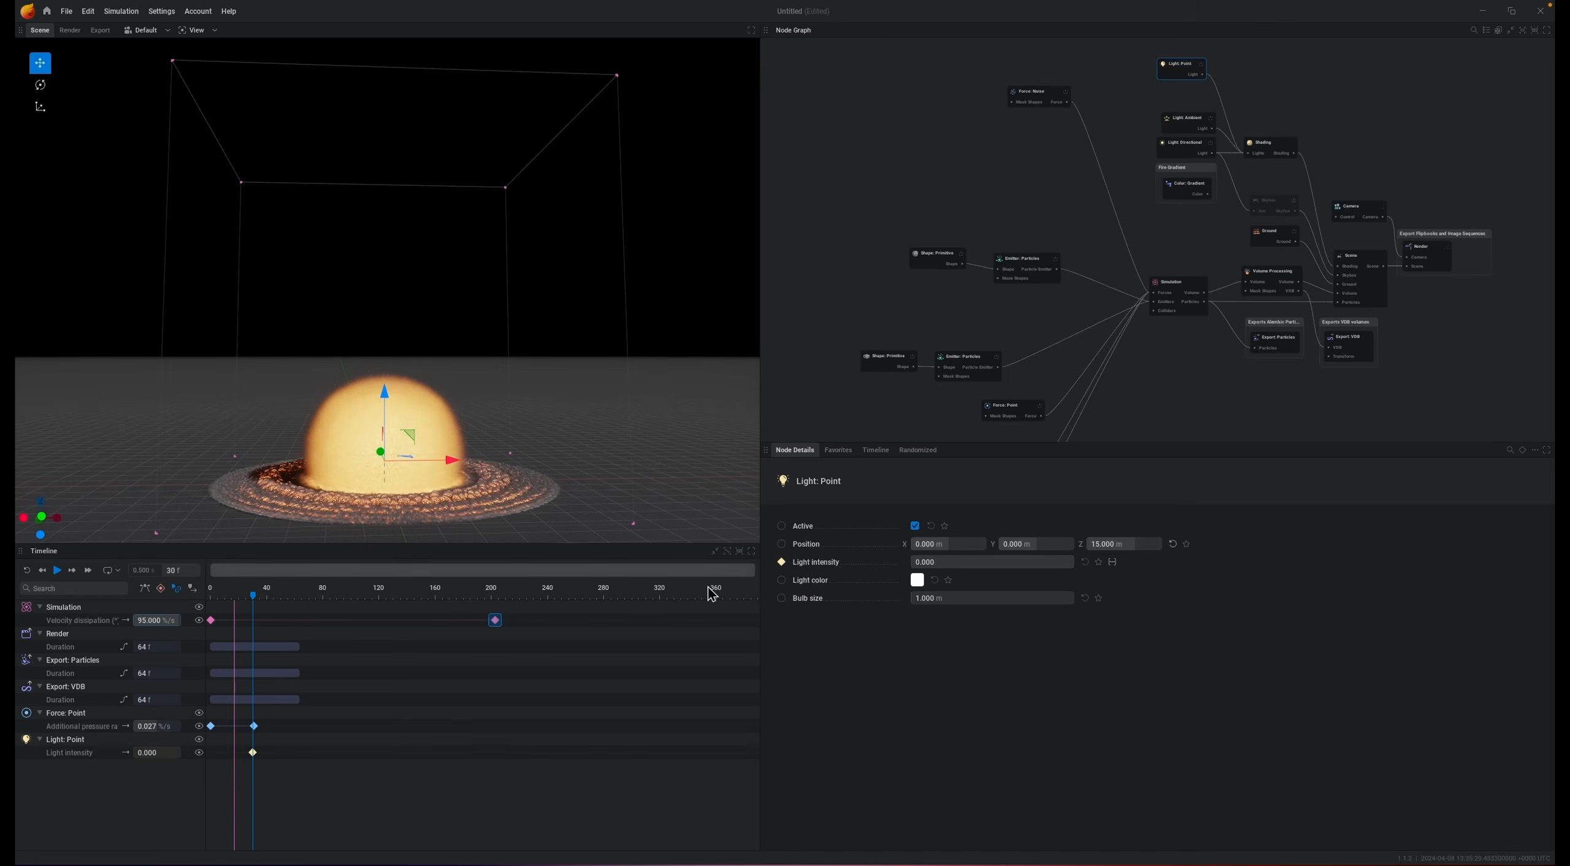
Step: Keyframe a high light intensity at the start of the timeline so the flash fades out
{"action": "left_click_drag", "start_coordinate": [230, 597], "coordinate": [196, 605]}
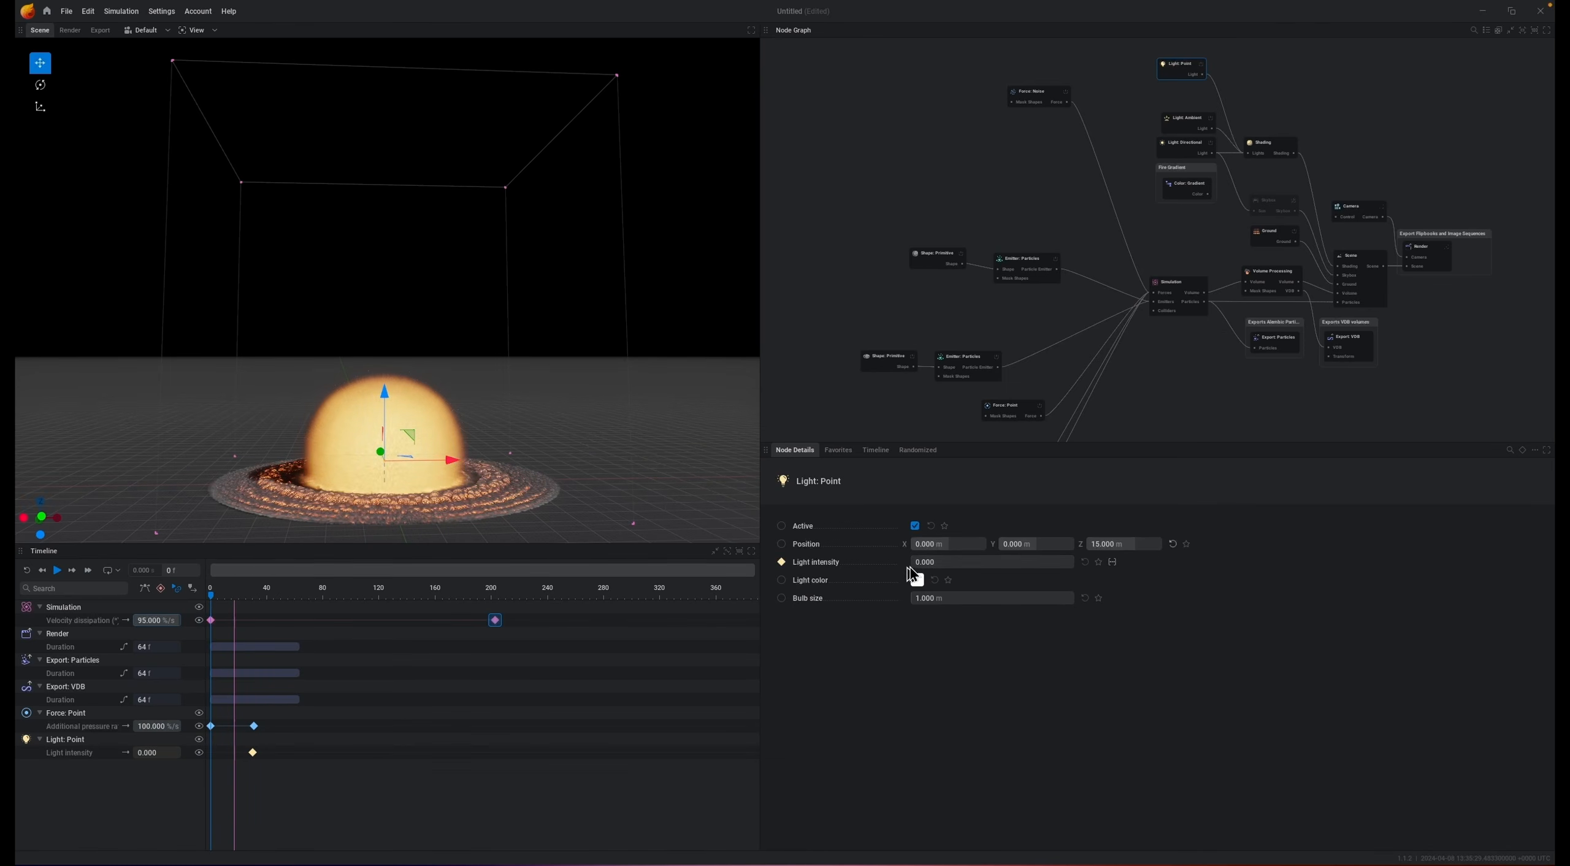
{"action": "left_click_drag", "start_coordinate": [914, 563], "coordinate": [1349, 577]}
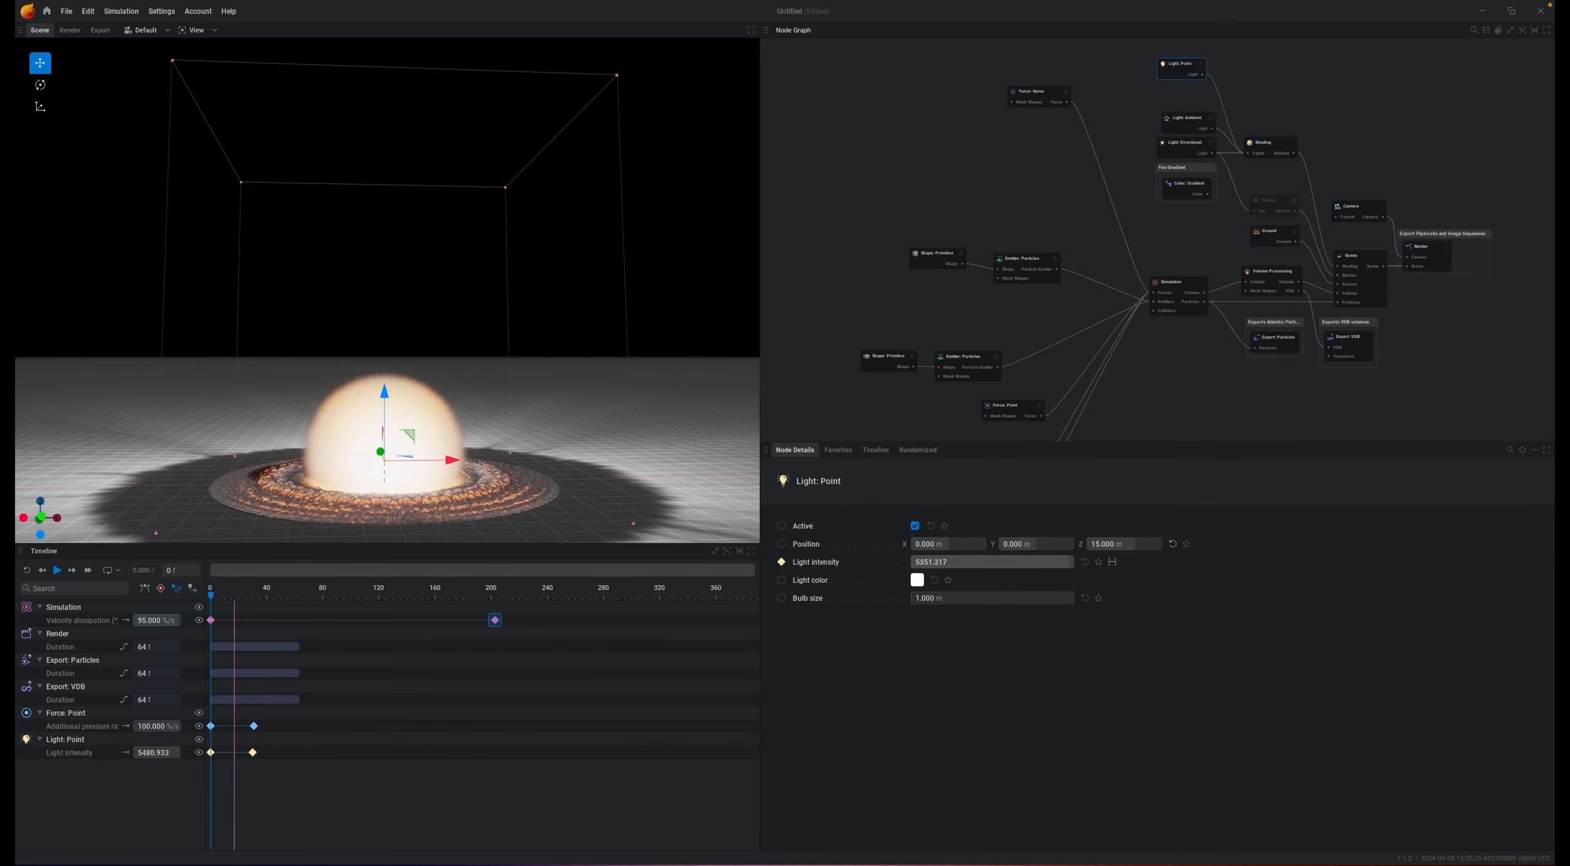
{"action": "left_click_drag", "start_coordinate": [1068, 561], "coordinate": [911, 562]}
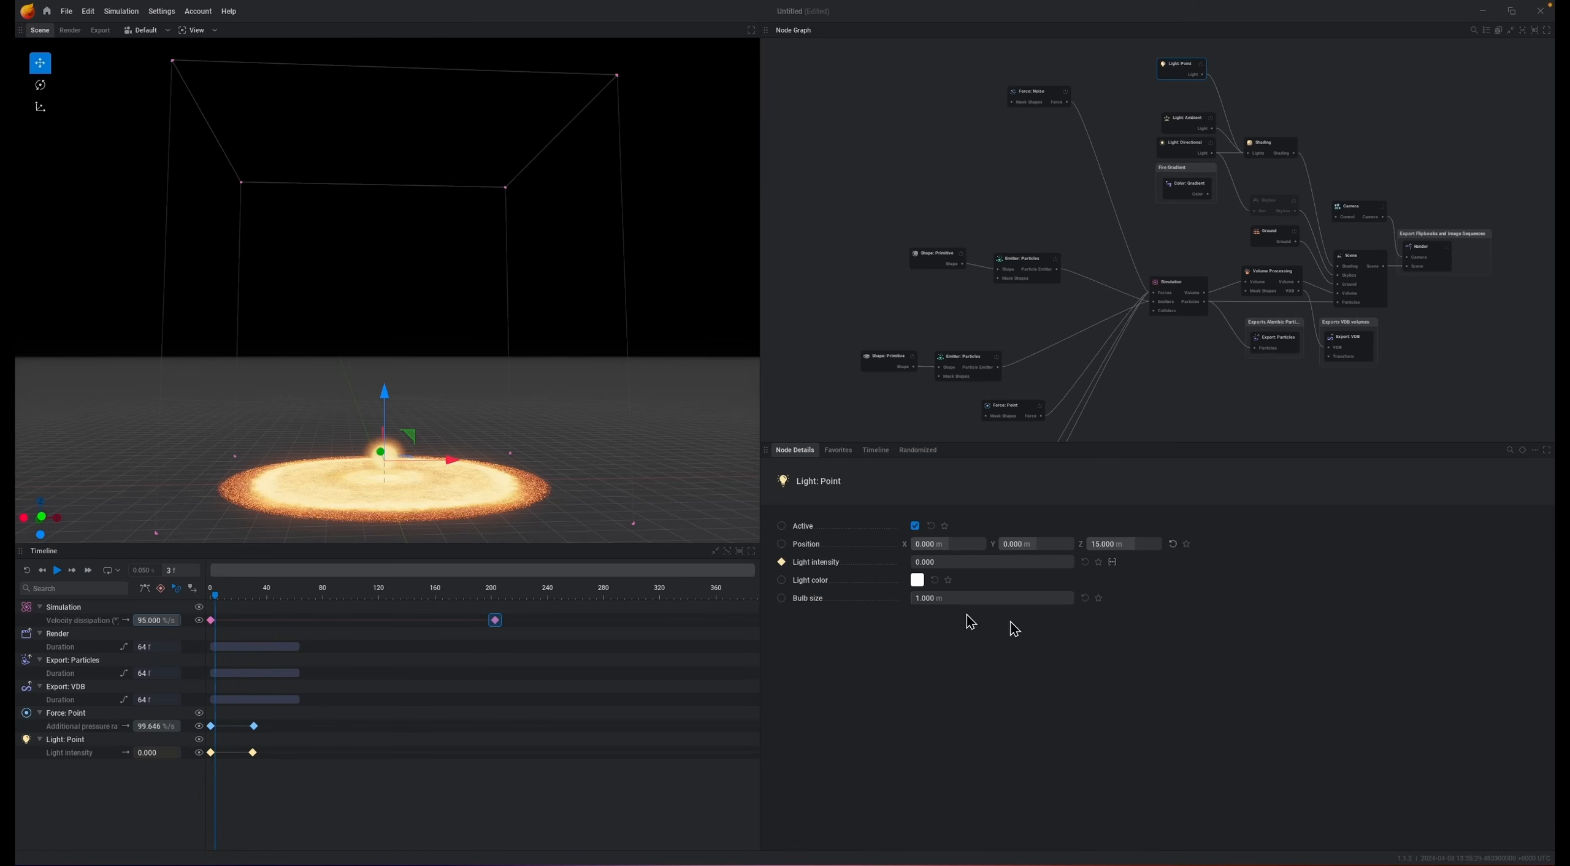
{"action": "left_click", "coordinate": [931, 563]}
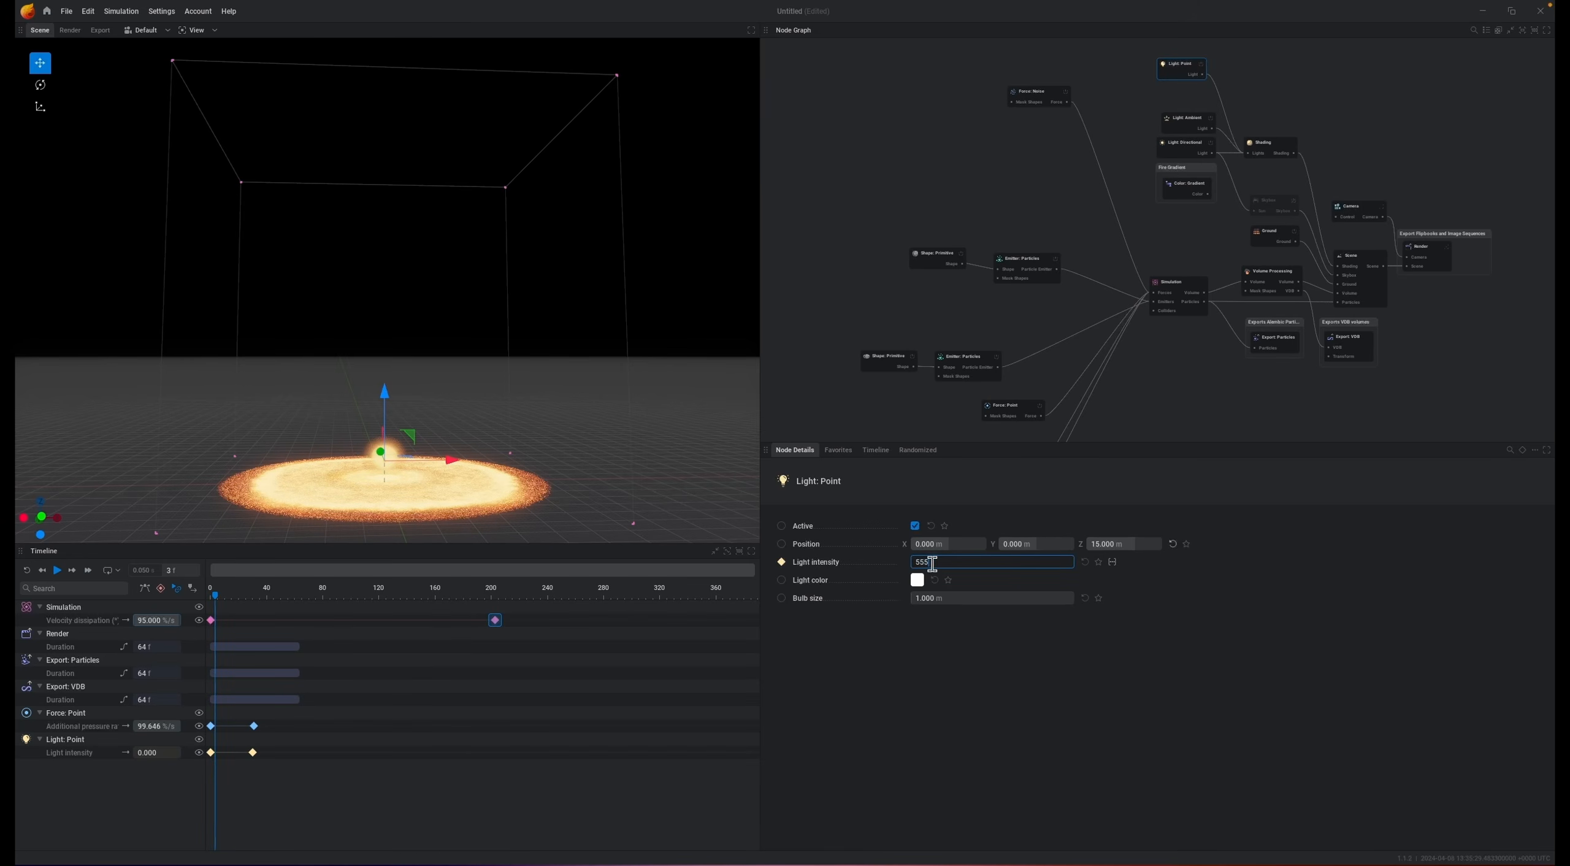
{"action": "key", "text": "Return"}
Step: Reset and replay the simulation to preview the flash
{"action": "key", "text": "r"}
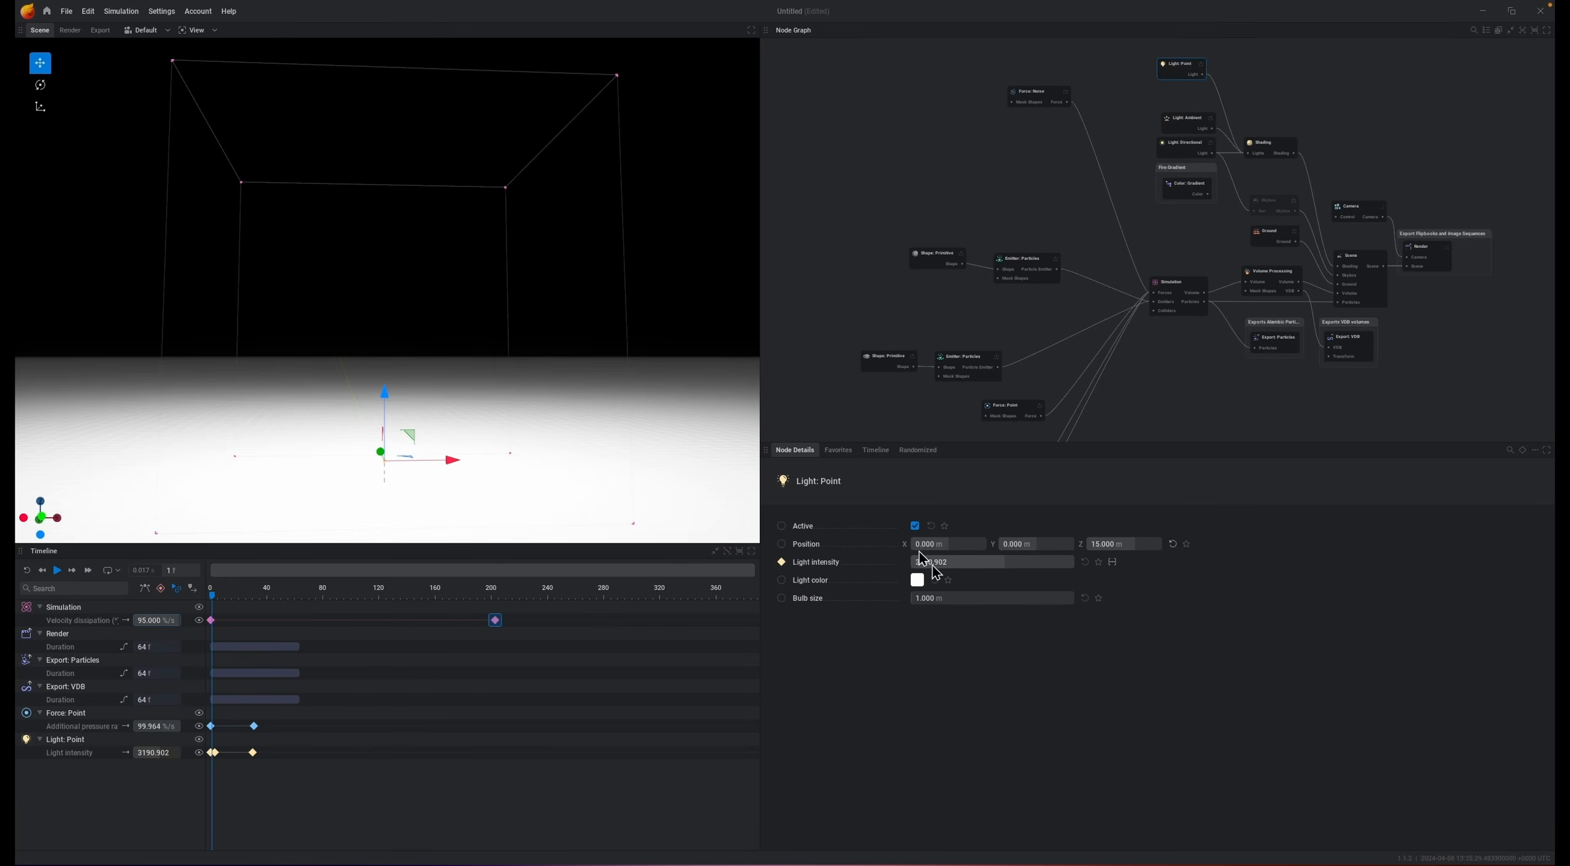
{"action": "key", "text": "space"}
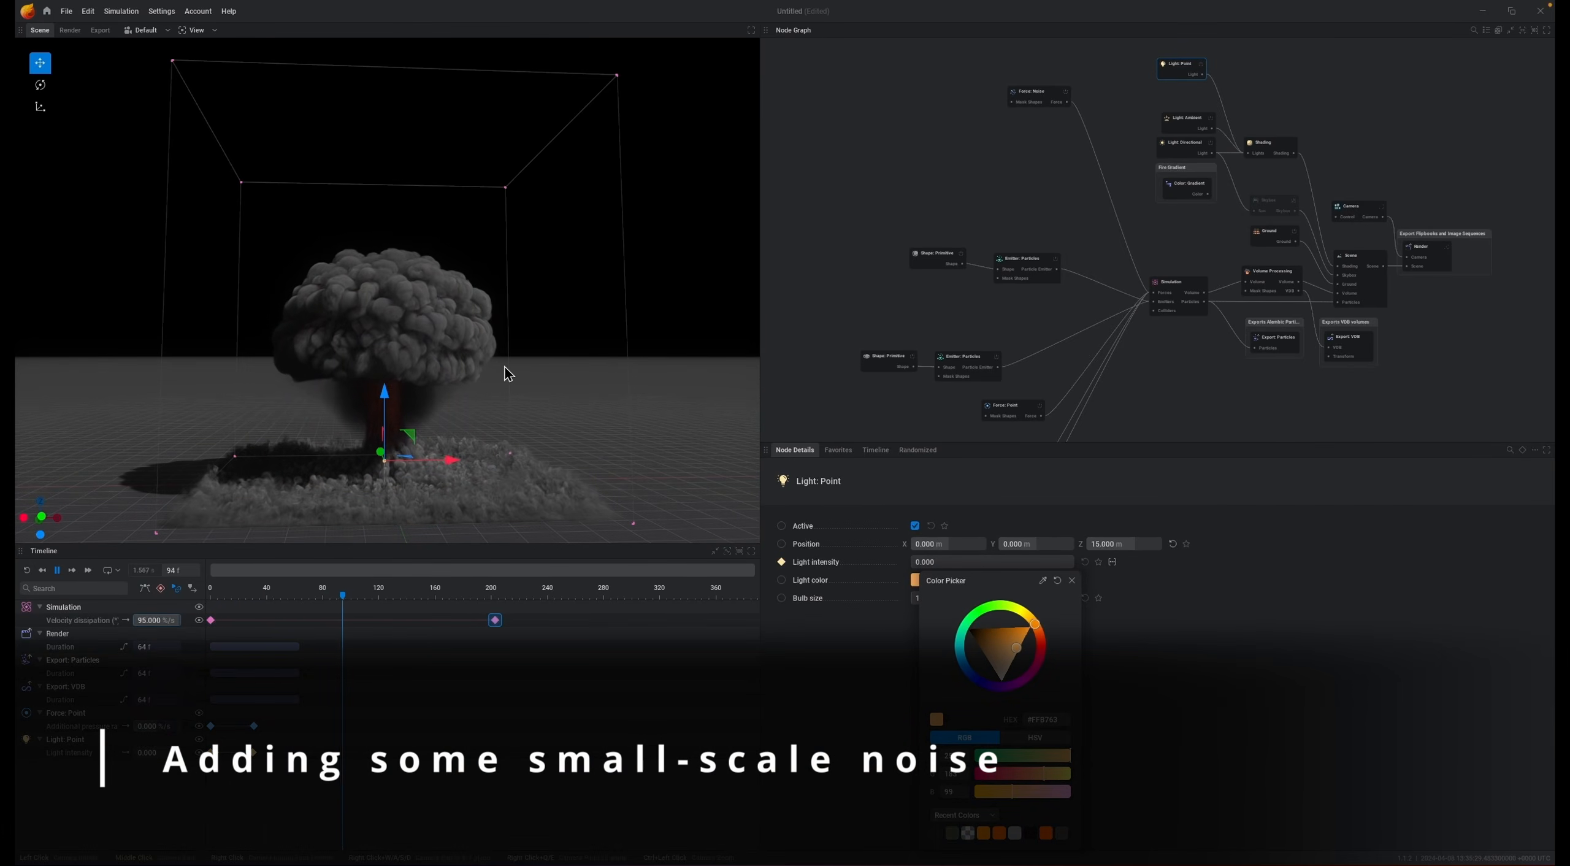
{"action": "key", "text": "space"}
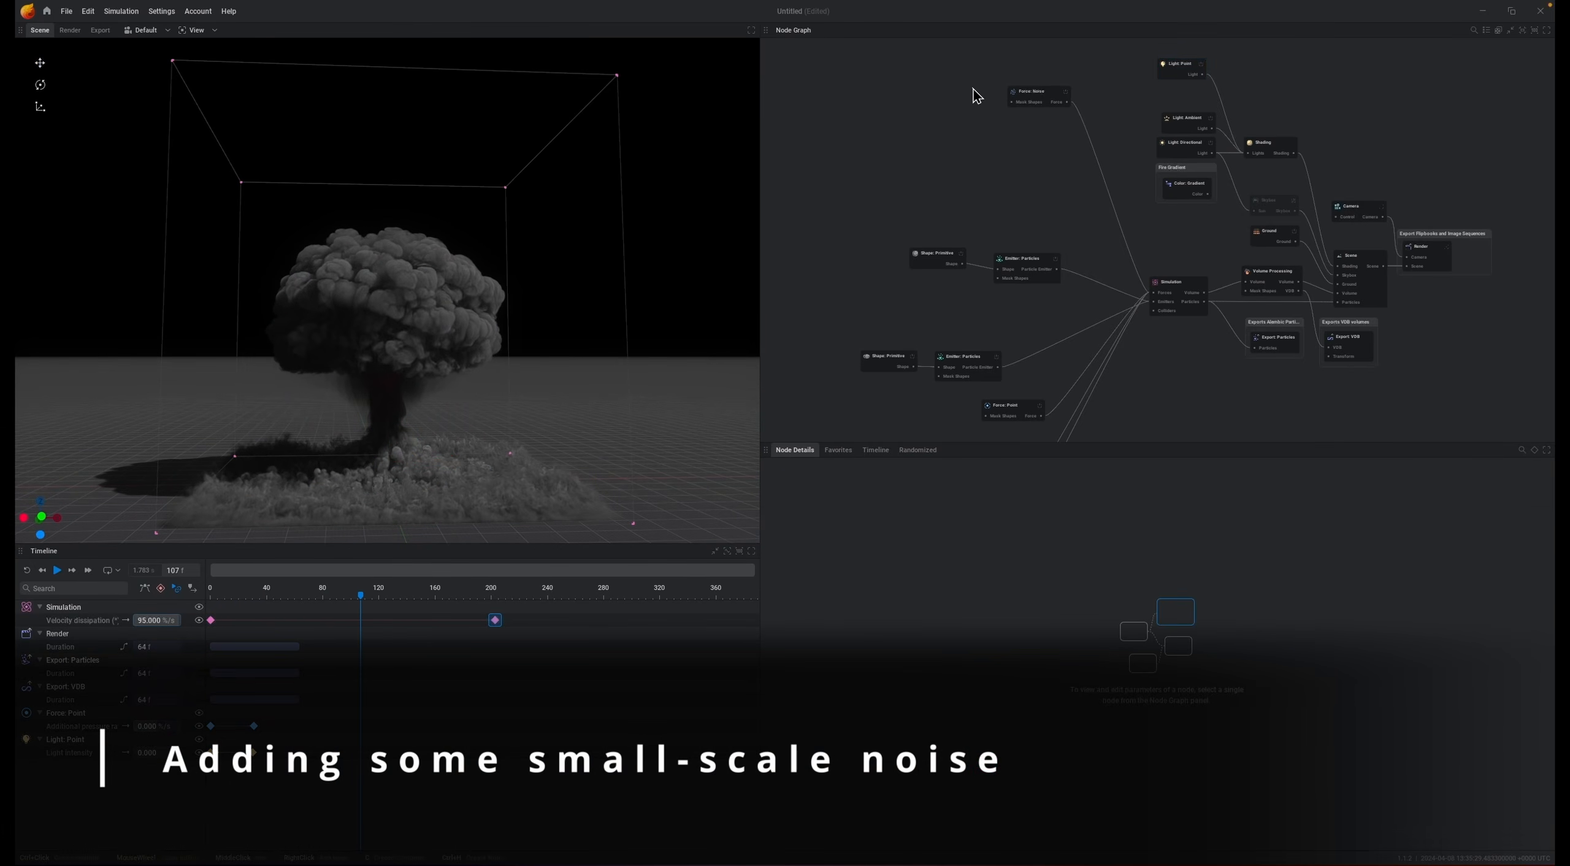
Step: Duplicate the Force: Noise node twice and connect both copies to the Simulation's forces input
{"action": "left_click_drag", "start_coordinate": [1033, 96], "coordinate": [1011, 97]}
{"action": "key", "text": "ctrl+c"}
{"action": "left_click", "coordinate": [1007, 152]}
{"action": "key", "text": "ctrl+v"}
{"action": "left_click", "coordinate": [936, 147]}
{"action": "left_click_drag", "start_coordinate": [1011, 155], "coordinate": [991, 128]}
{"action": "left_click", "coordinate": [962, 169]}
{"action": "key", "text": "ctrl+v"}
{"action": "left_click_drag", "start_coordinate": [989, 181], "coordinate": [1157, 299]}
{"action": "left_click_drag", "start_coordinate": [1049, 177], "coordinate": [1155, 293]}
Step: Set the first noise force's scale to 1
{"action": "left_click", "coordinate": [1013, 102]}
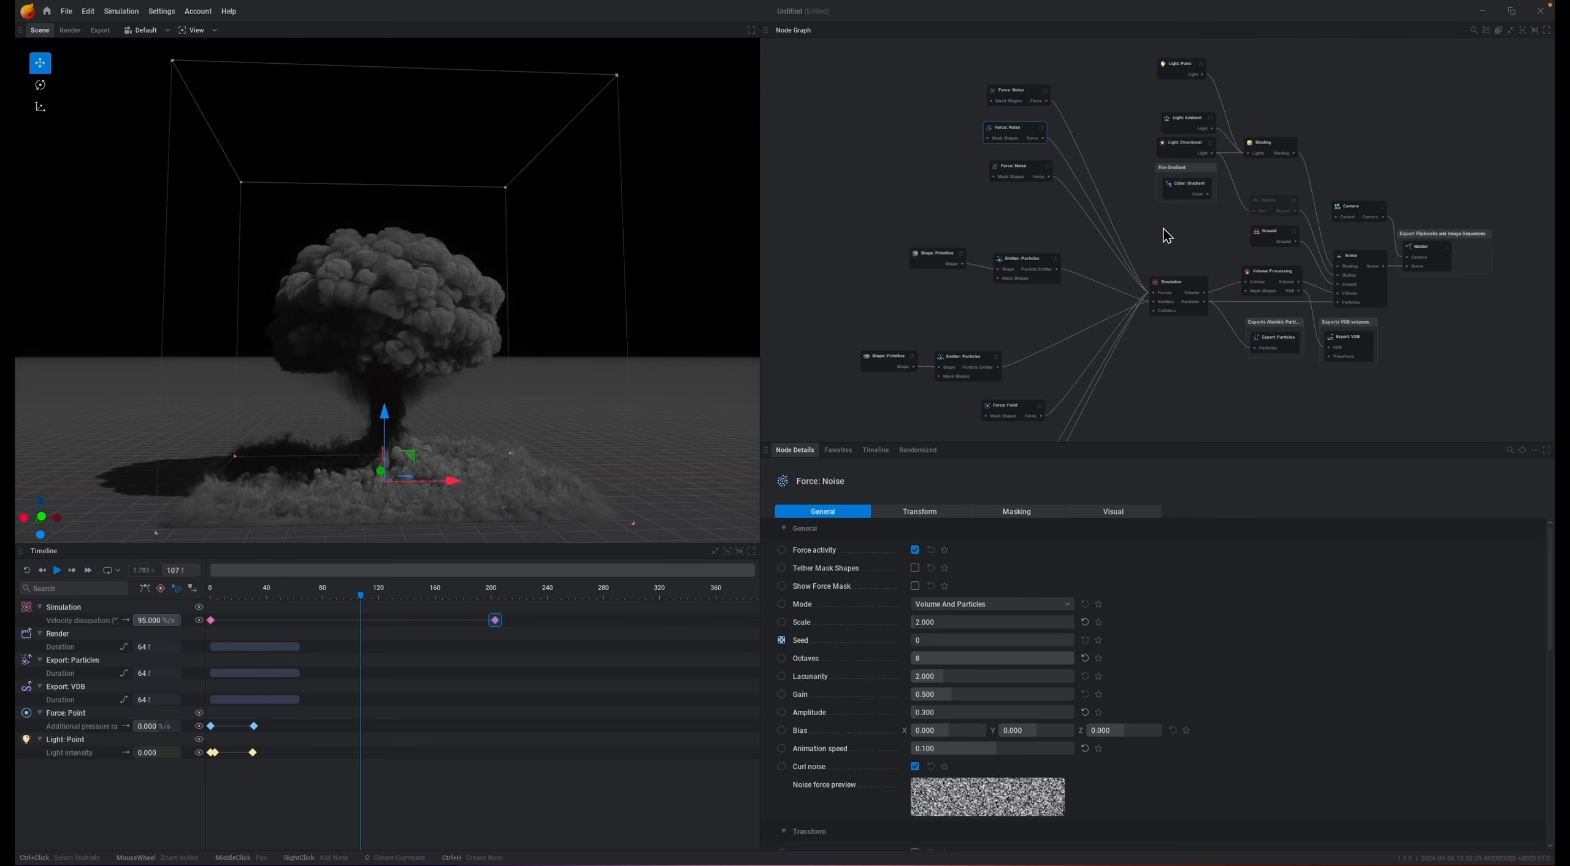
{"action": "left_click", "coordinate": [1002, 625]}
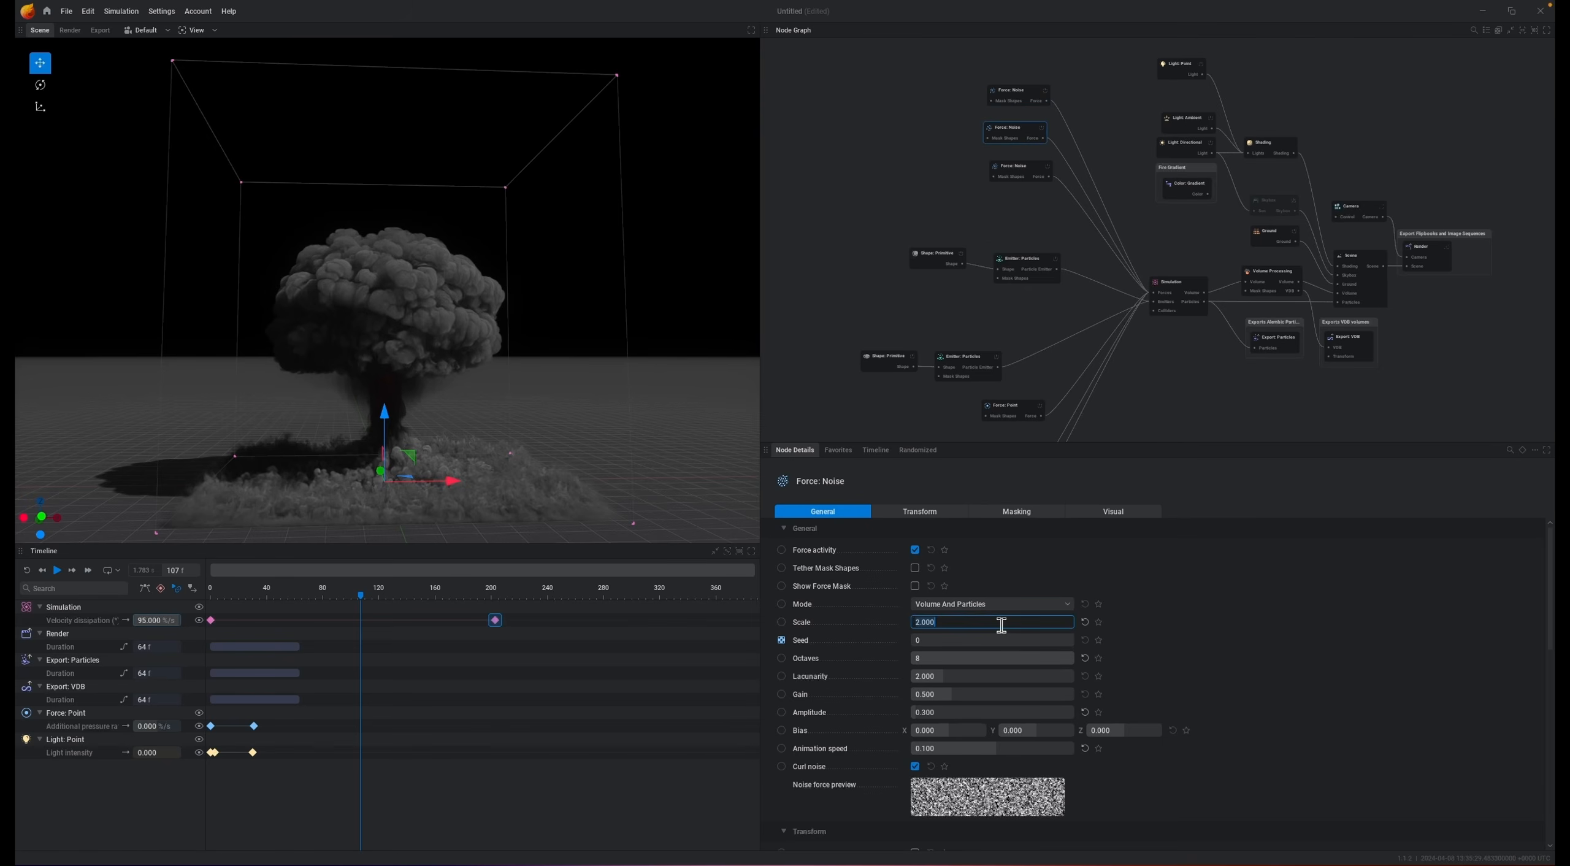
{"action": "type", "text": "1"}
{"action": "key", "text": "Return"}
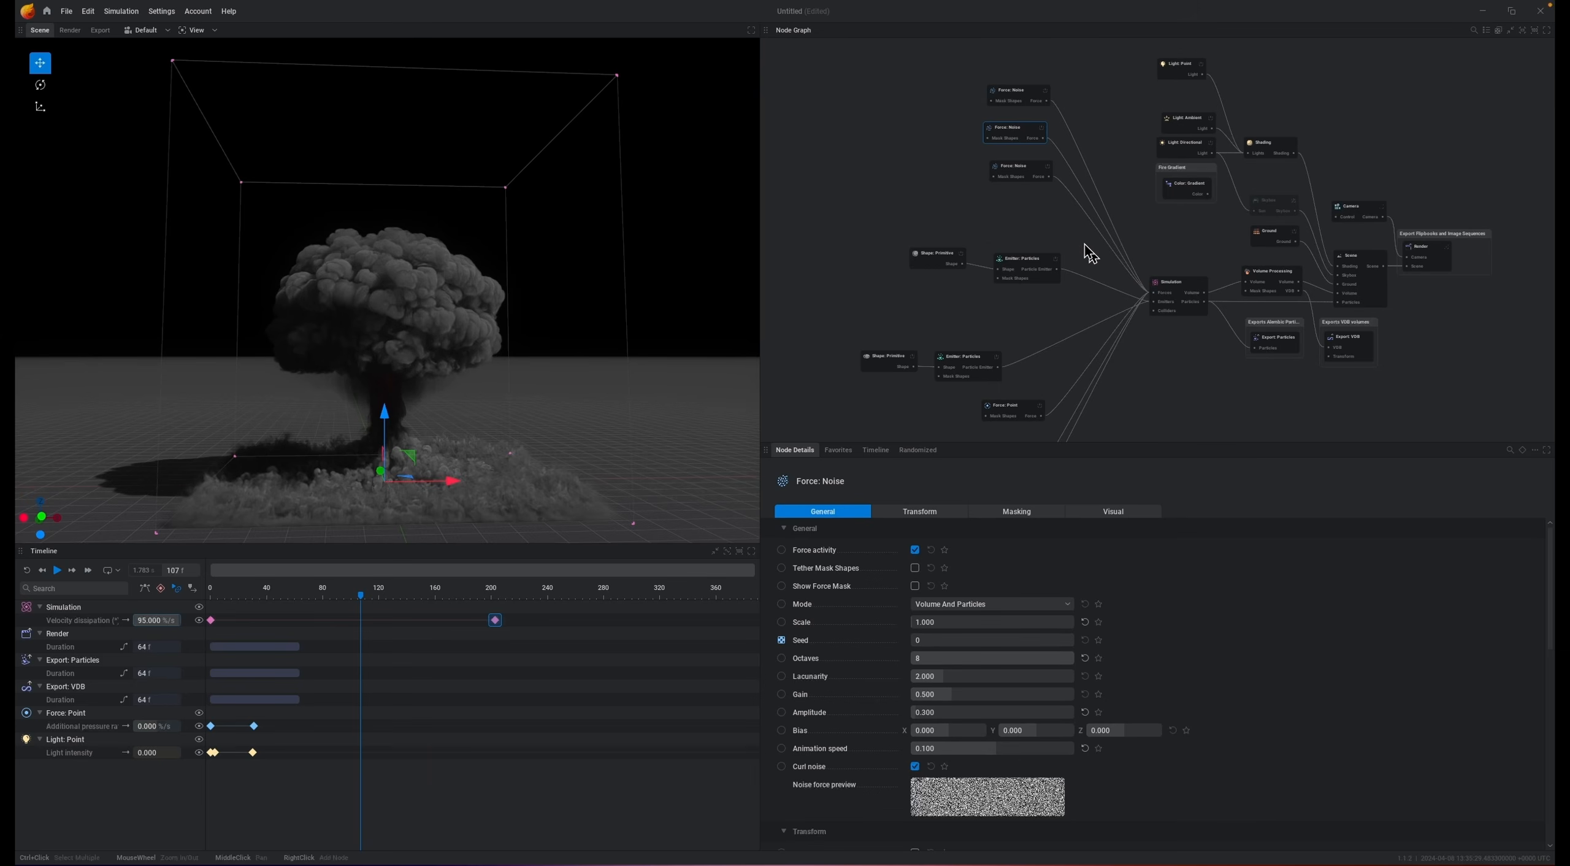
Step: Set the third noise force's scale to 4
{"action": "left_click", "coordinate": [1021, 177]}
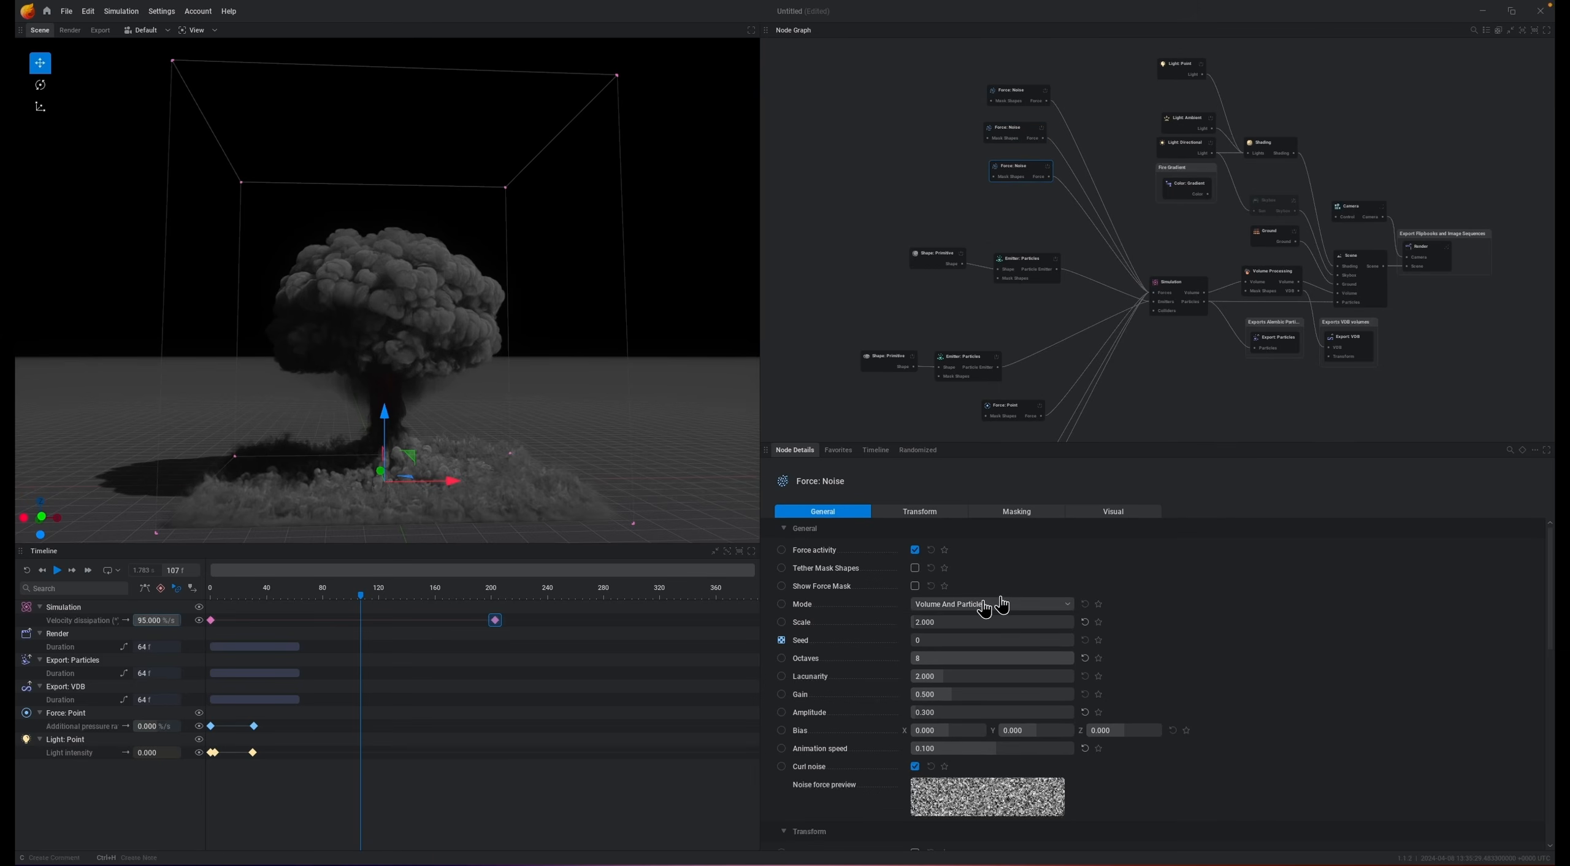
{"action": "double_click", "coordinate": [956, 619]}
{"action": "type", "text": "4"}
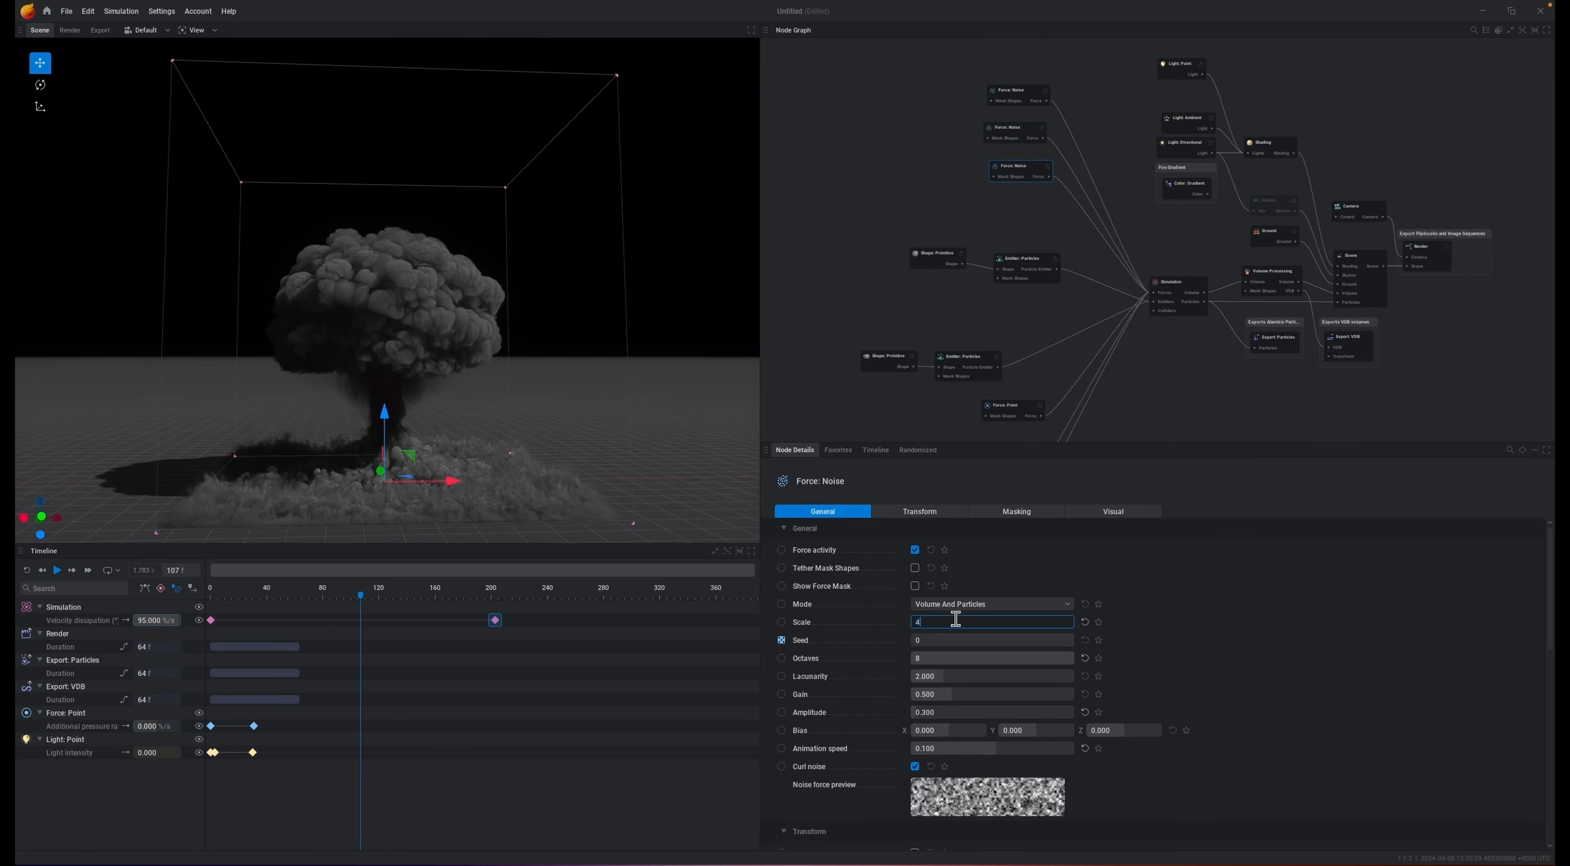
{"action": "key", "text": "Return"}
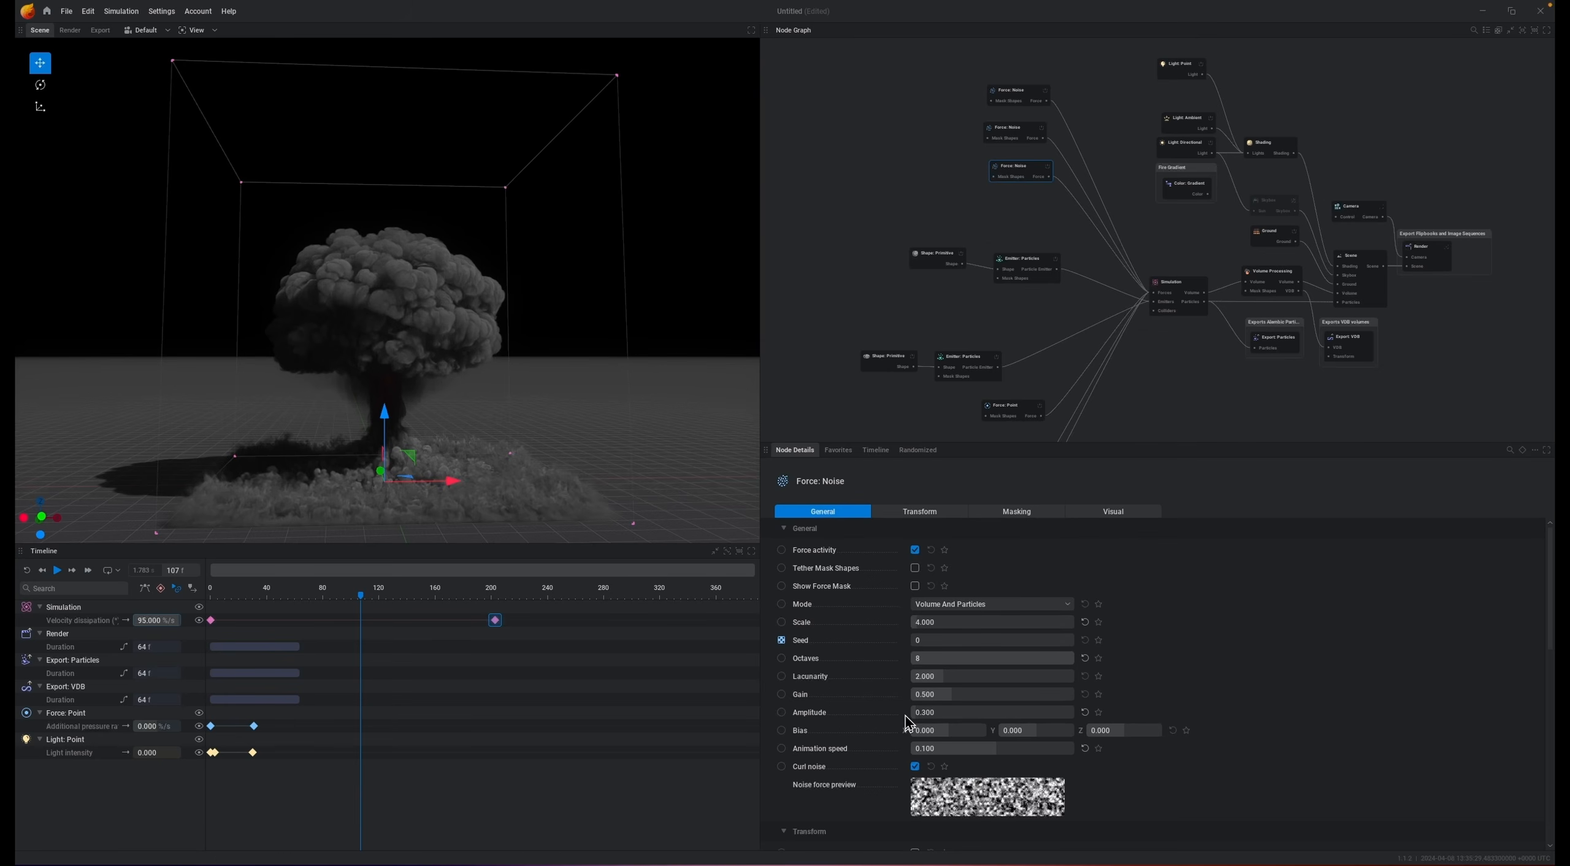
Step: Reset and replay the simulation
{"action": "key", "text": "r"}
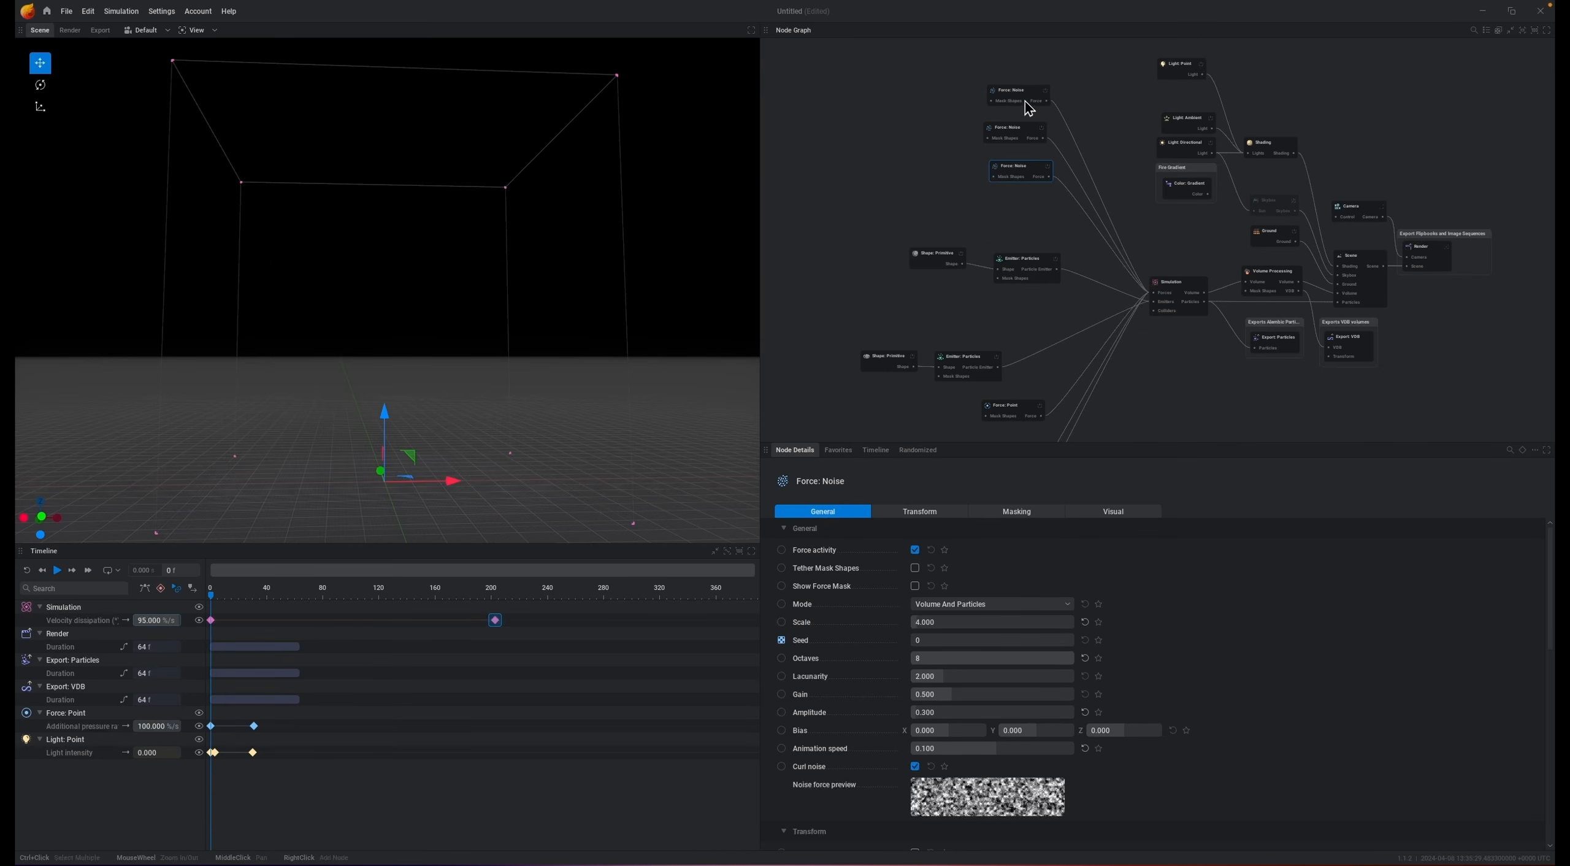
{"action": "key", "text": "space"}
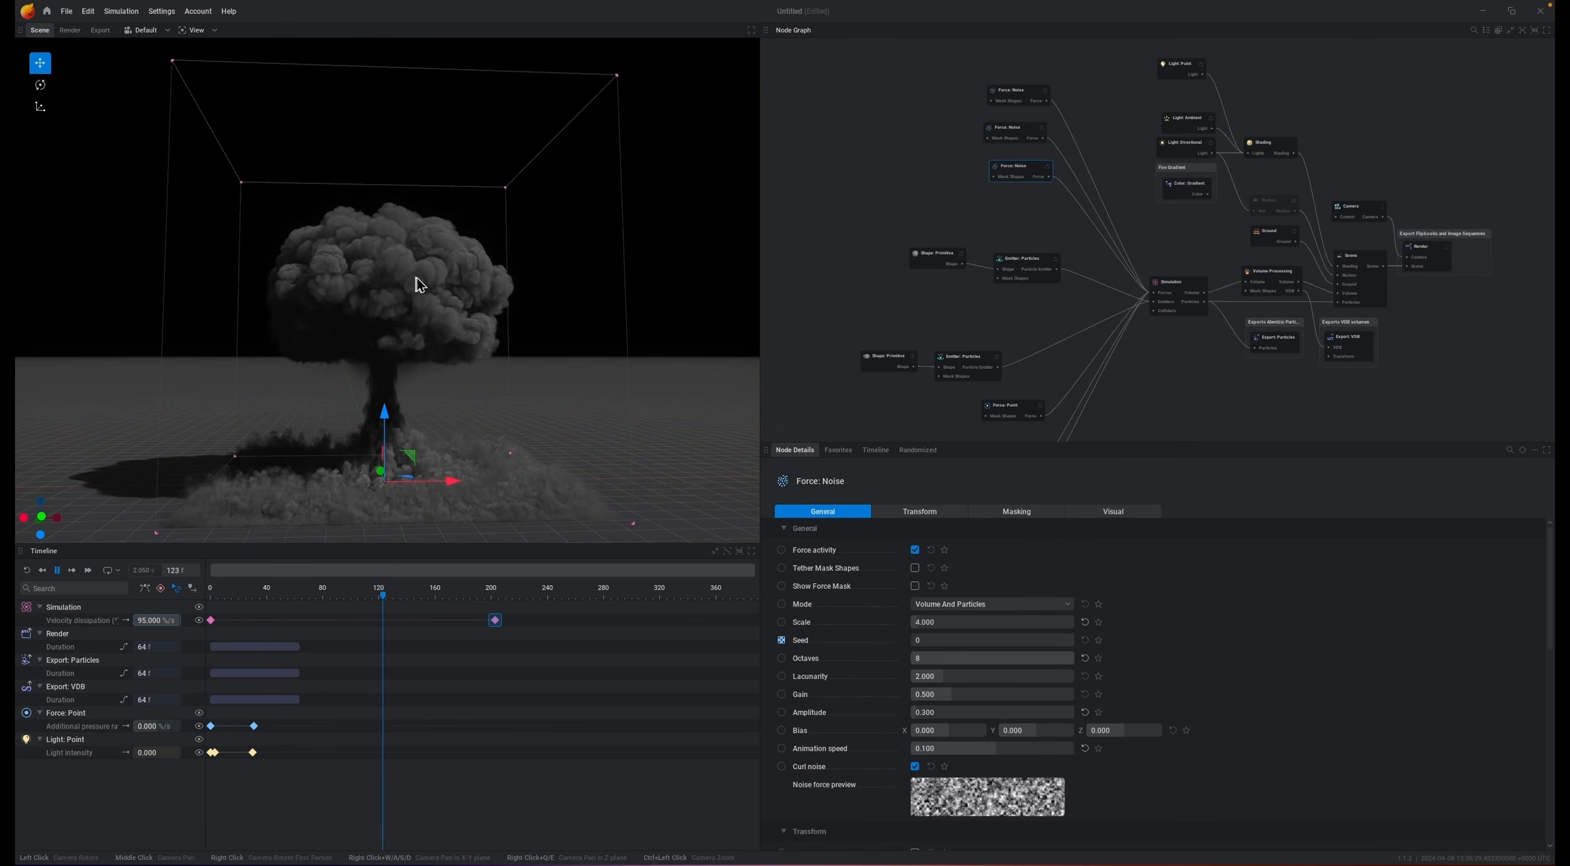
{"action": "key", "text": "space"}
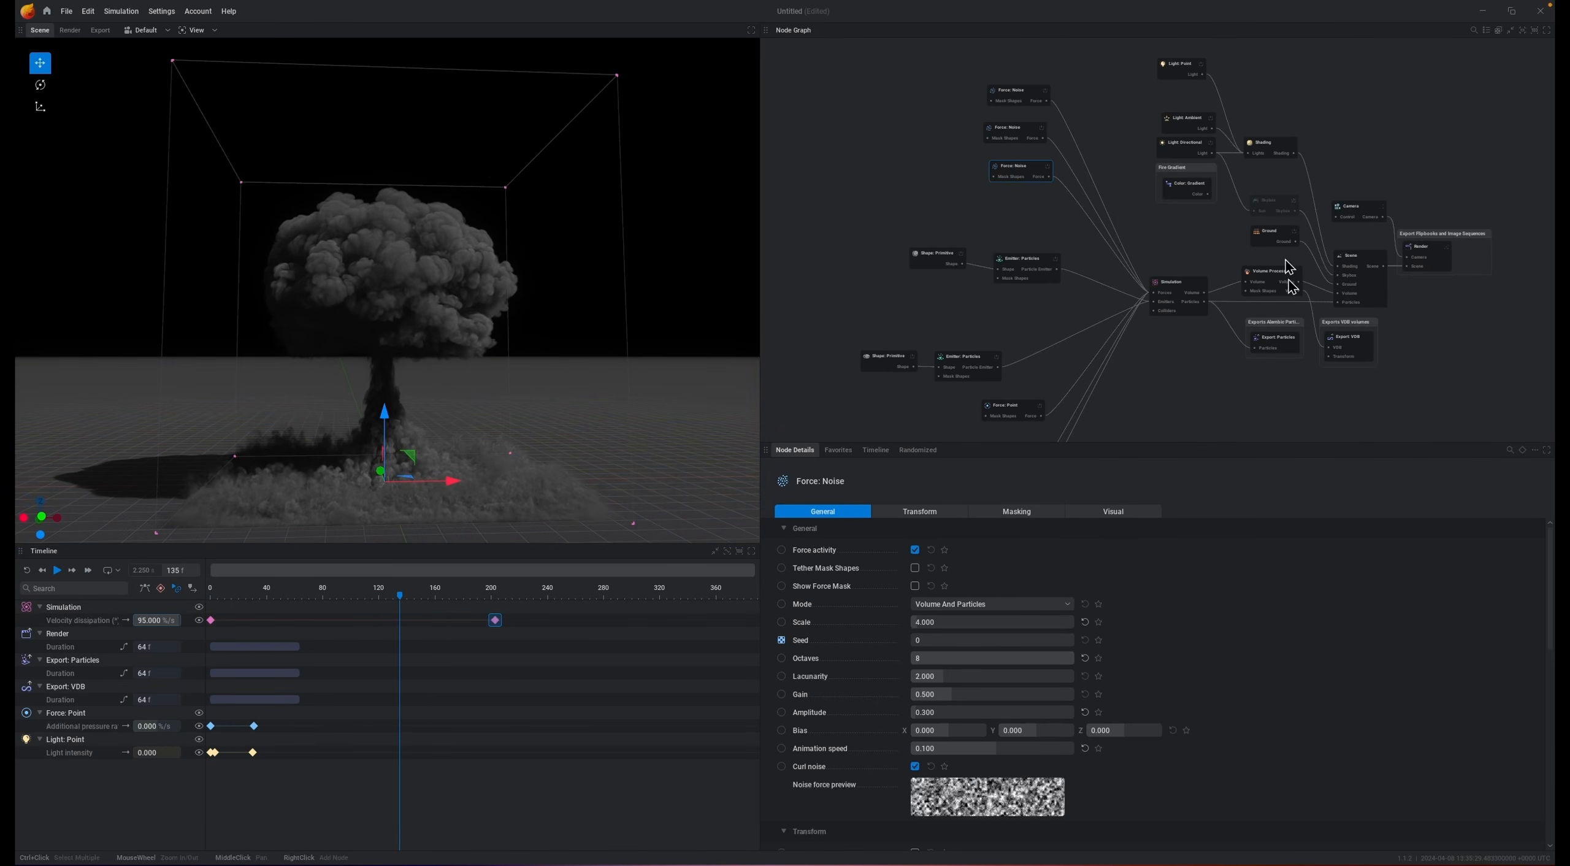
Step: Set the Simulation's vorticity intensity to 20 and play the simulation
{"action": "left_click", "coordinate": [1187, 293]}
{"action": "left_click", "coordinate": [1417, 516]}
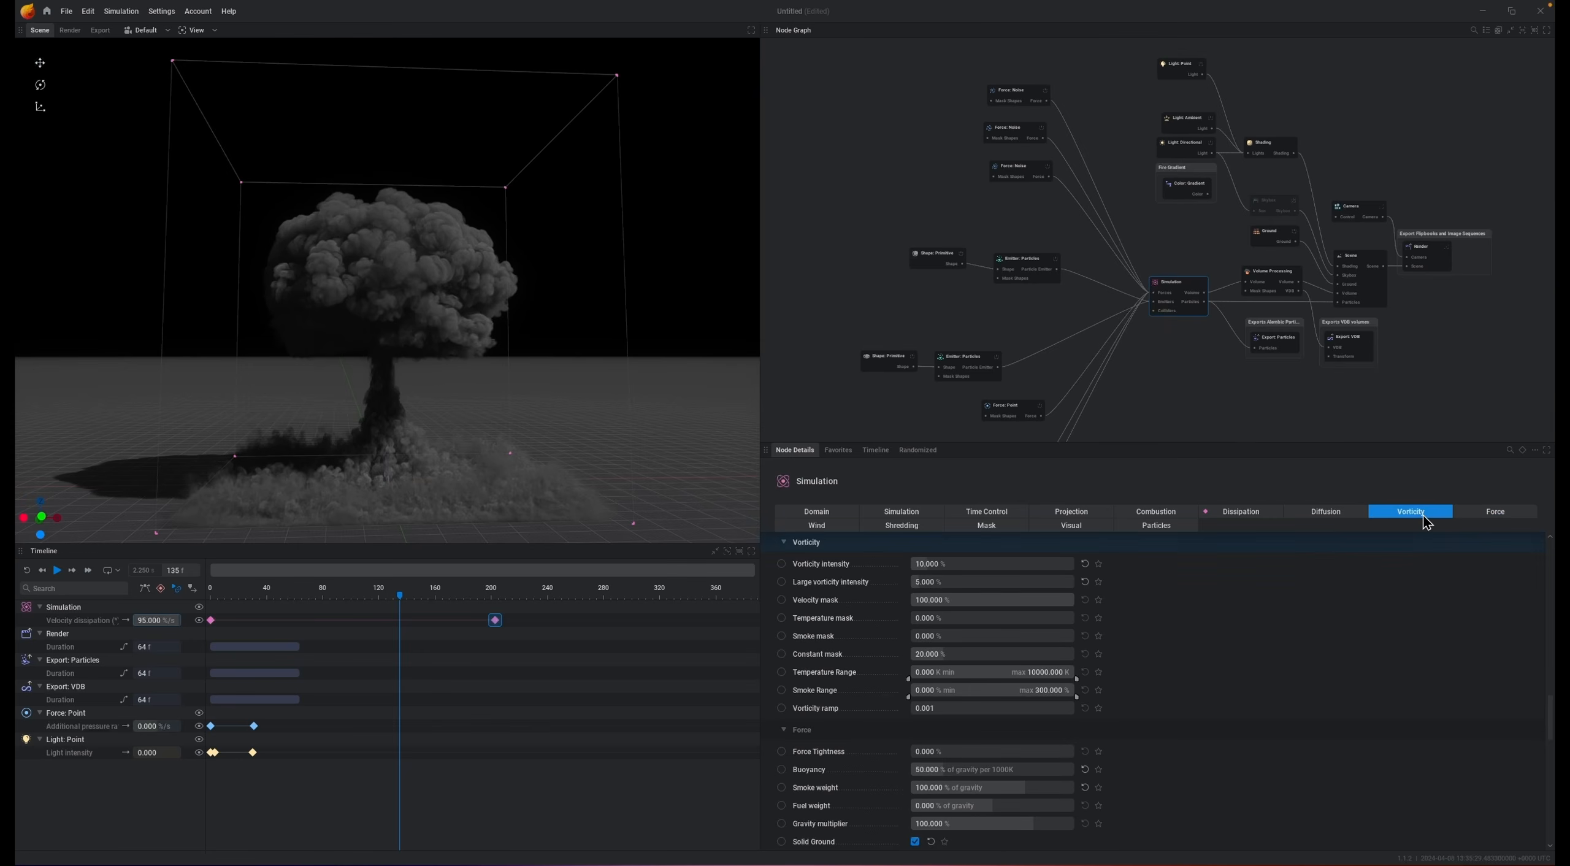
{"action": "left_click", "coordinate": [971, 561]}
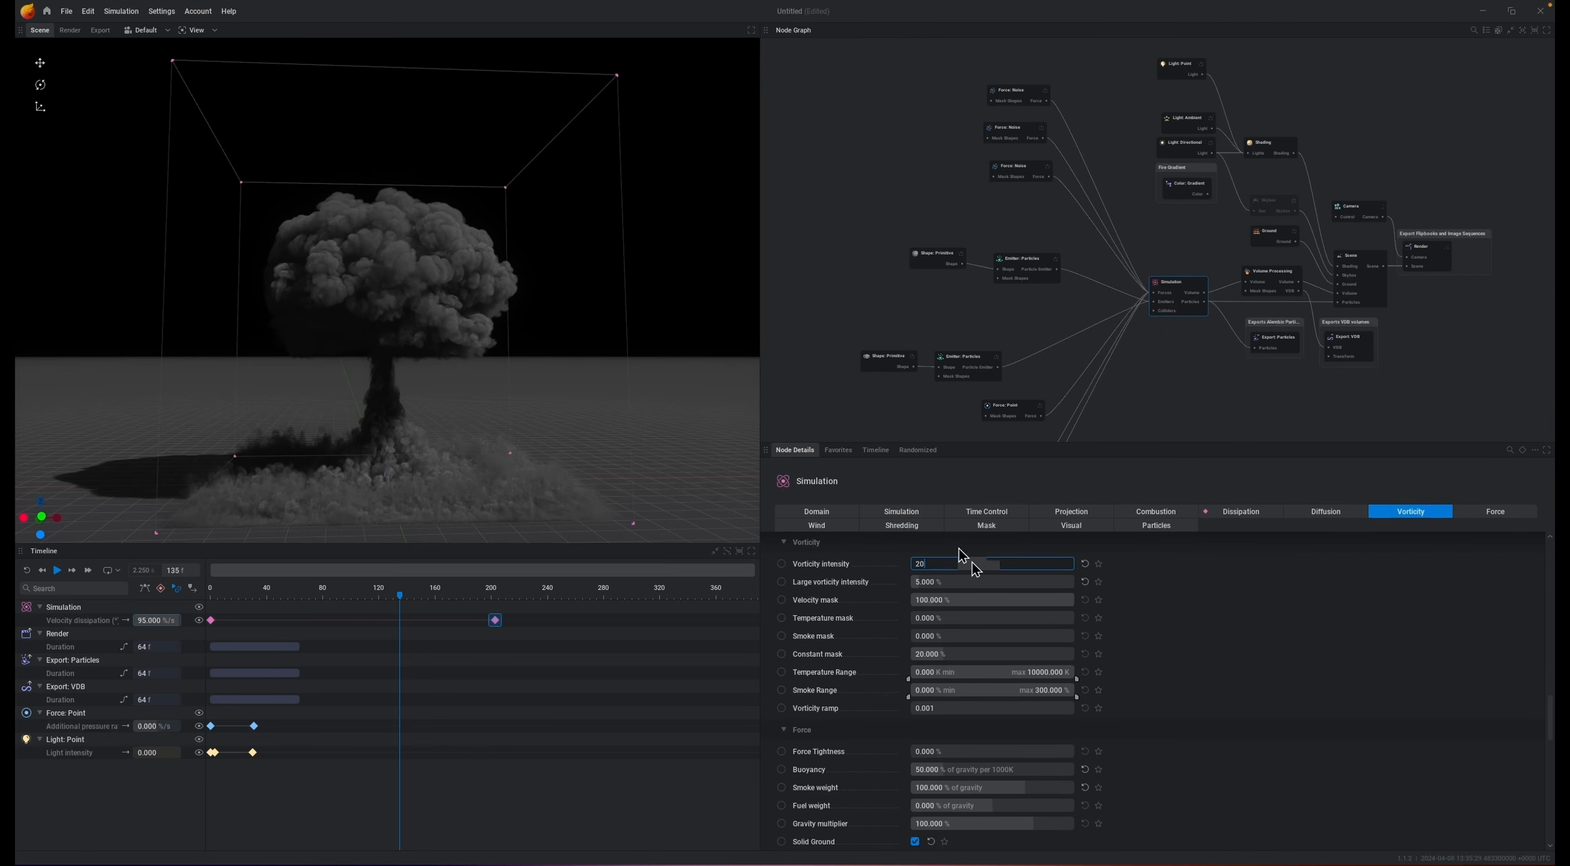
{"action": "key", "text": "space"}
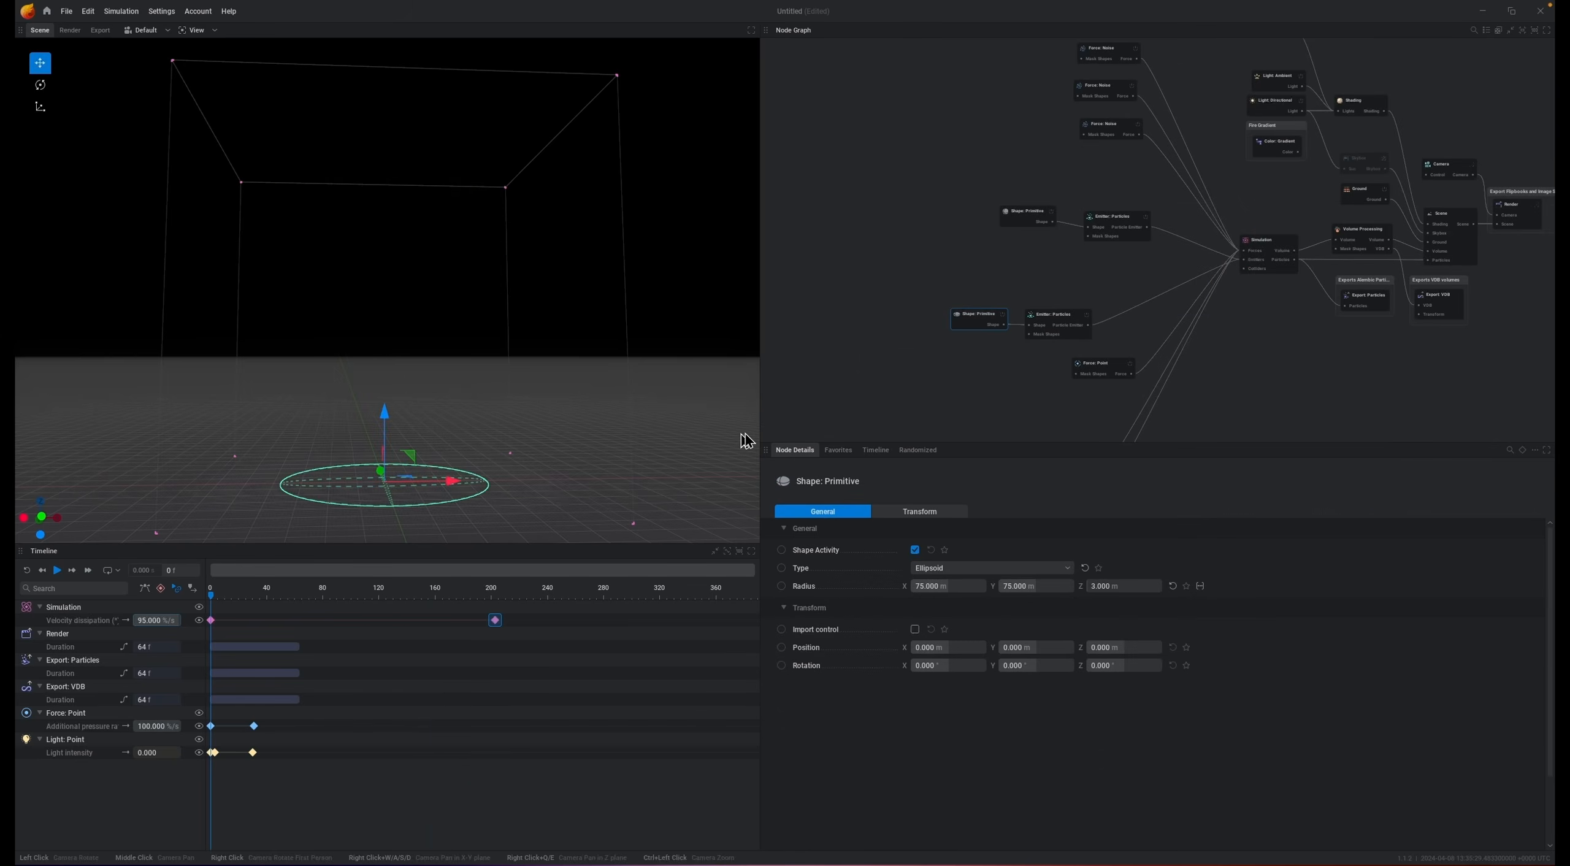
Step: Drag a new link out of the ground particle emitter's shape primitive in the node graph
{"action": "middle_click_drag", "start_coordinate": [972, 326], "coordinate": [1087, 188]}
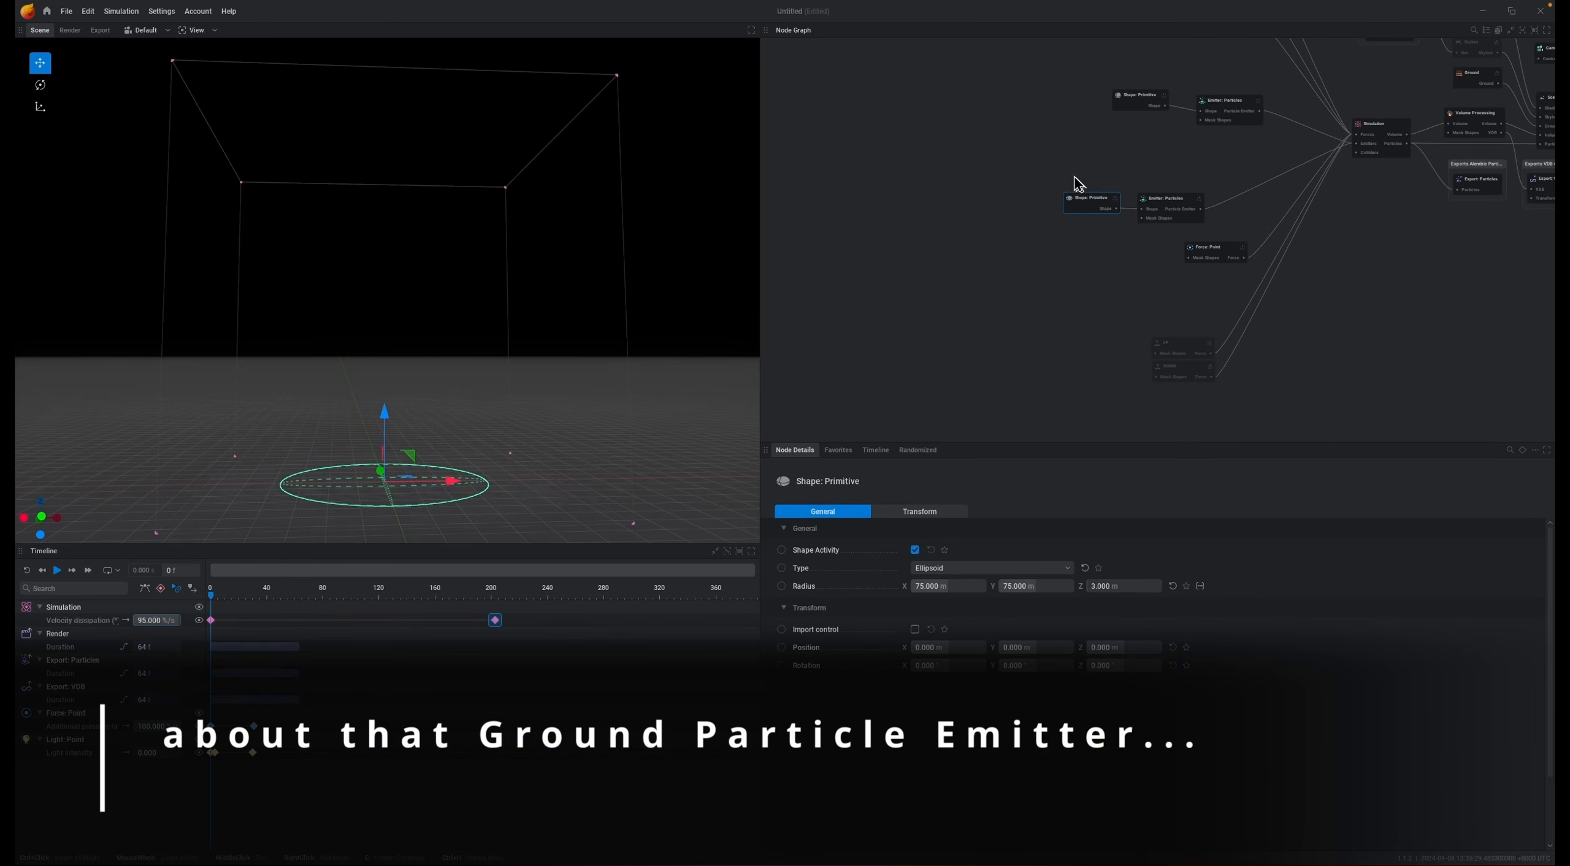
{"action": "left_click_drag", "start_coordinate": [1083, 162], "coordinate": [1004, 239]}
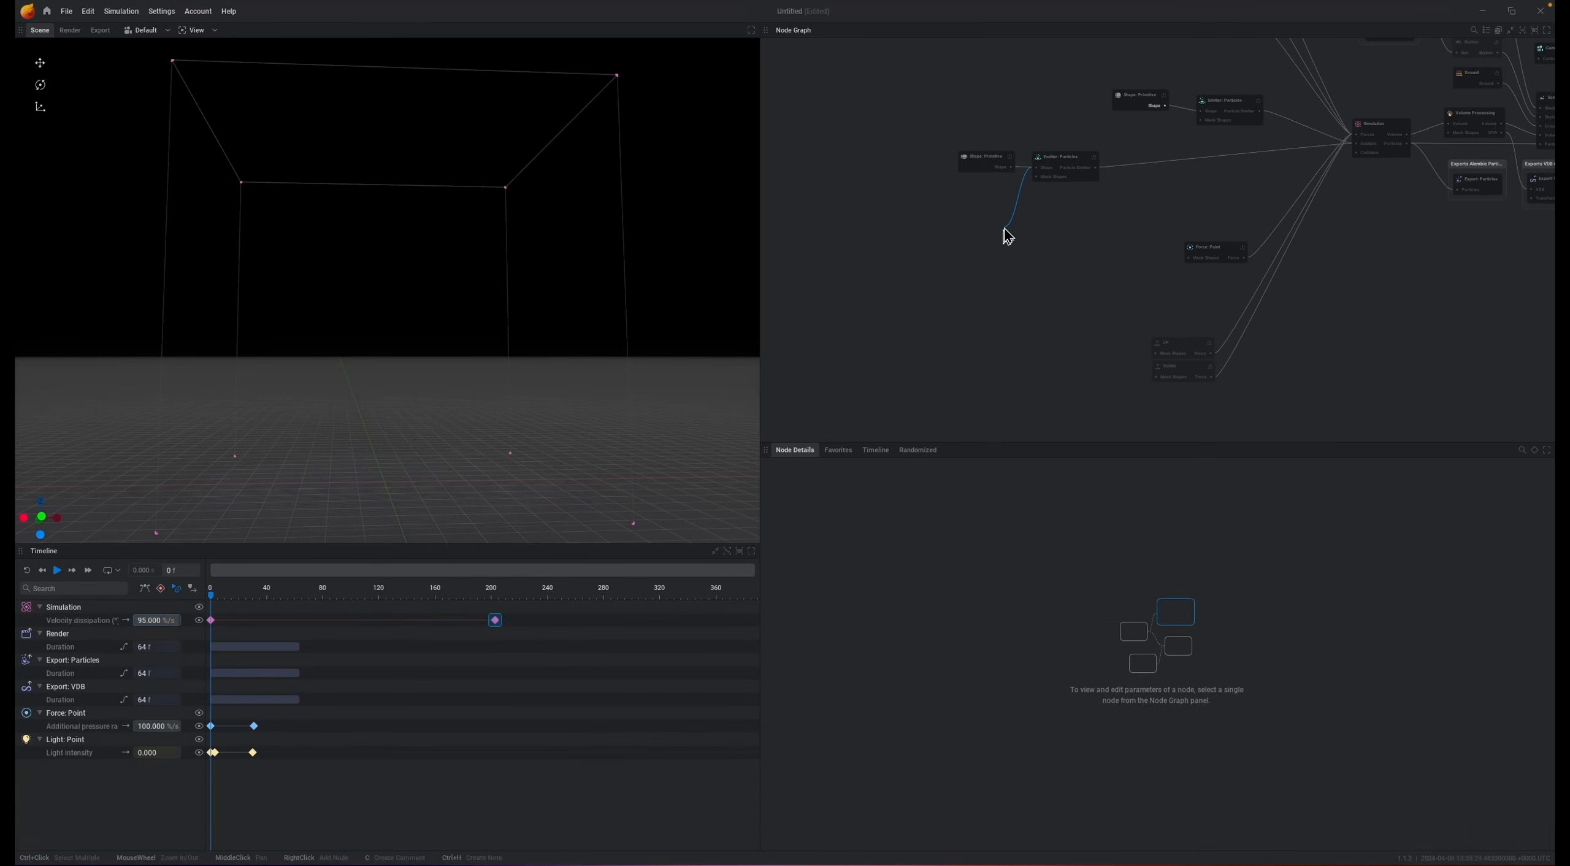
{"action": "left_click", "coordinate": [1005, 237]}
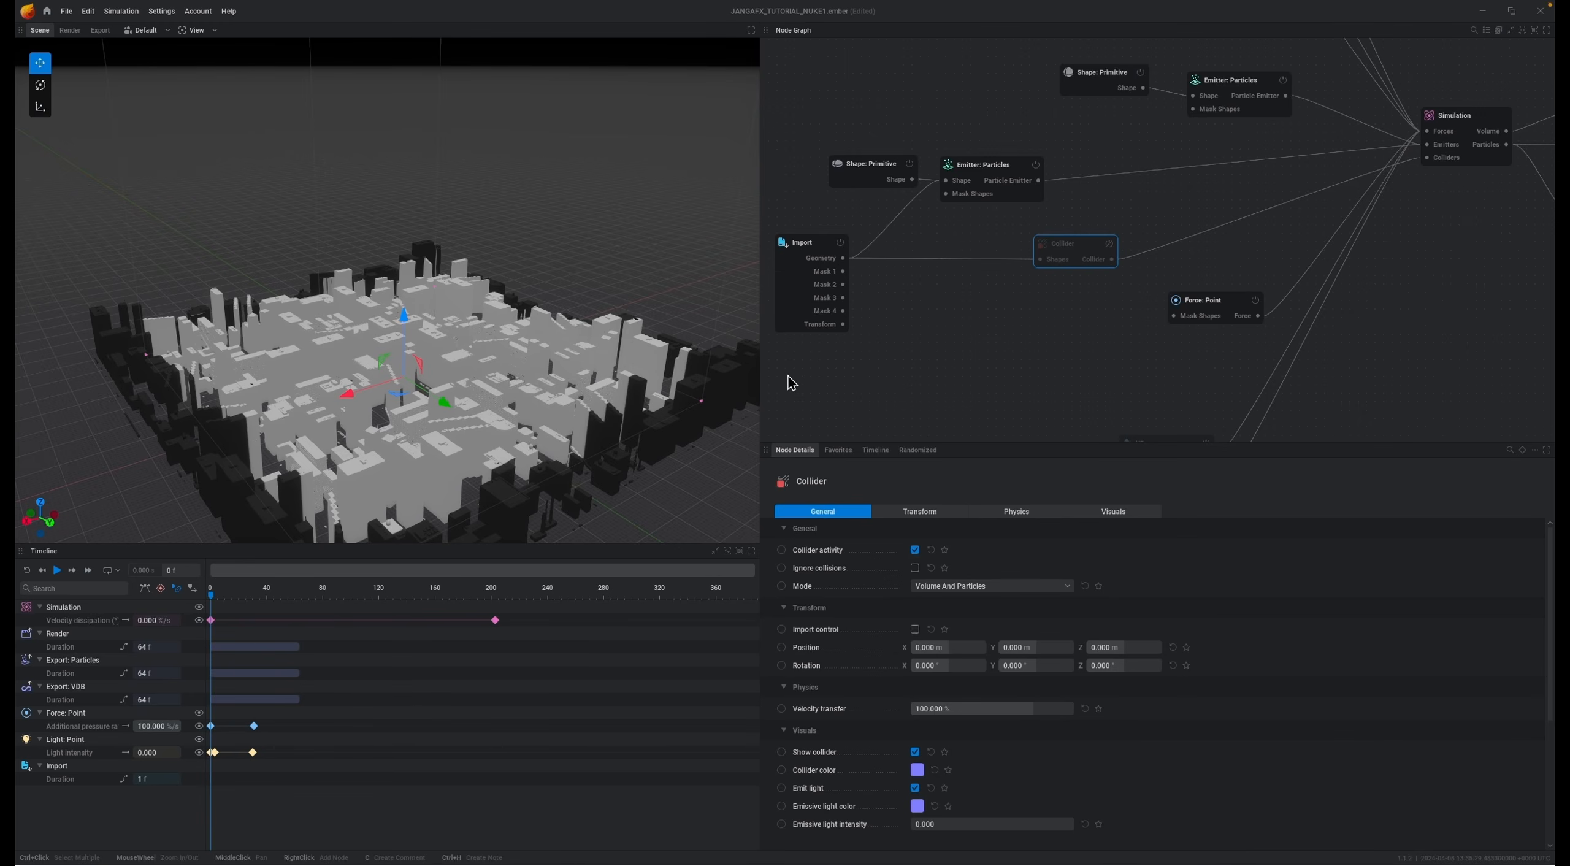
Step: Select the city Import node, reposition it in the graph and play the simulation
{"action": "left_click", "coordinate": [796, 287]}
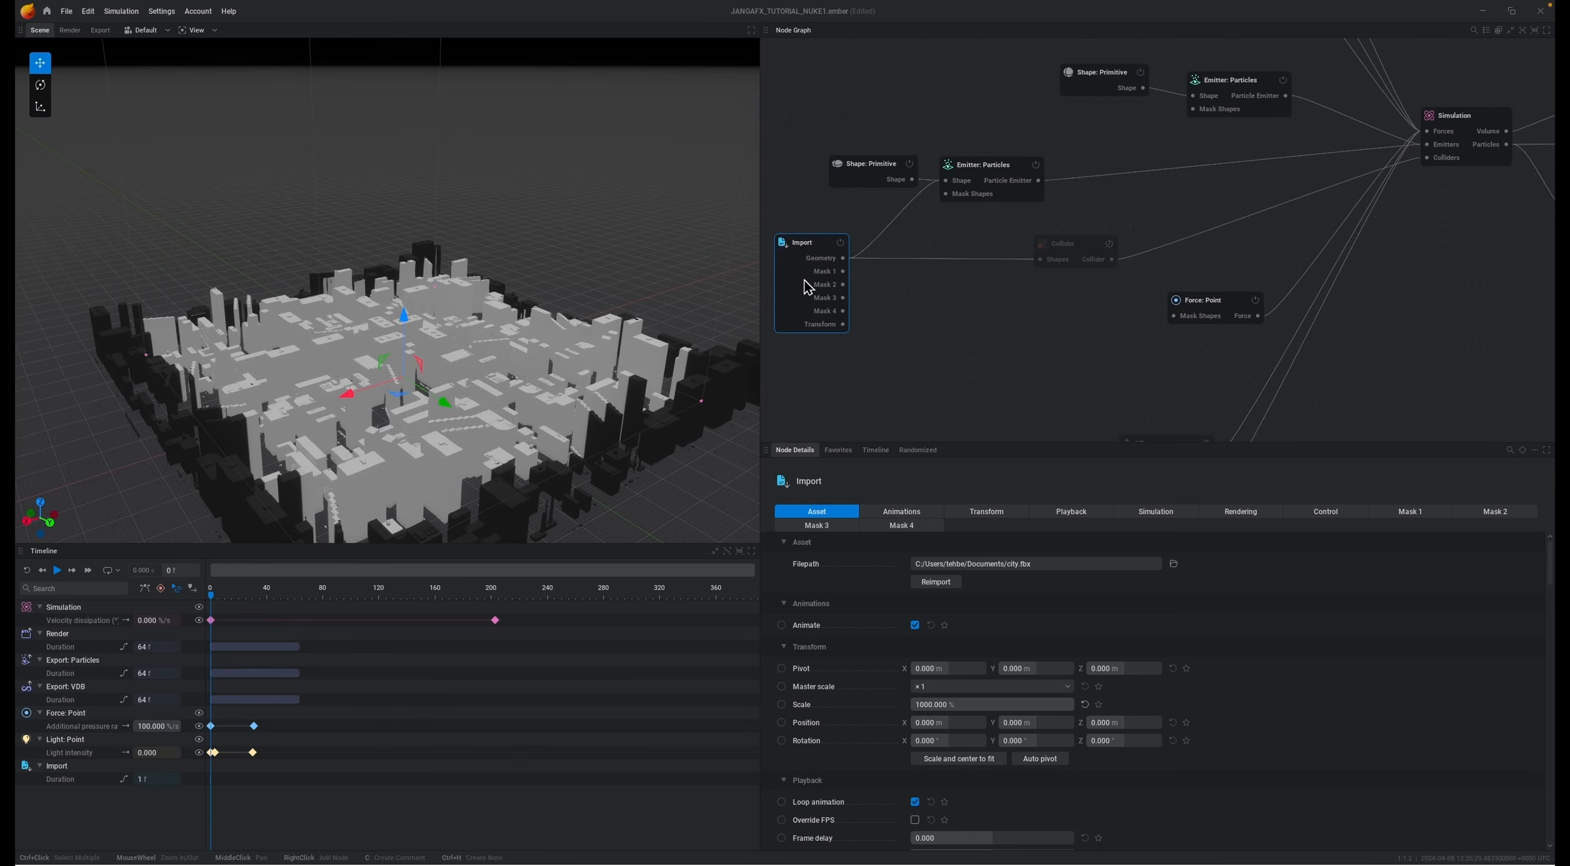
{"action": "left_click_drag", "start_coordinate": [809, 287], "coordinate": [821, 280]}
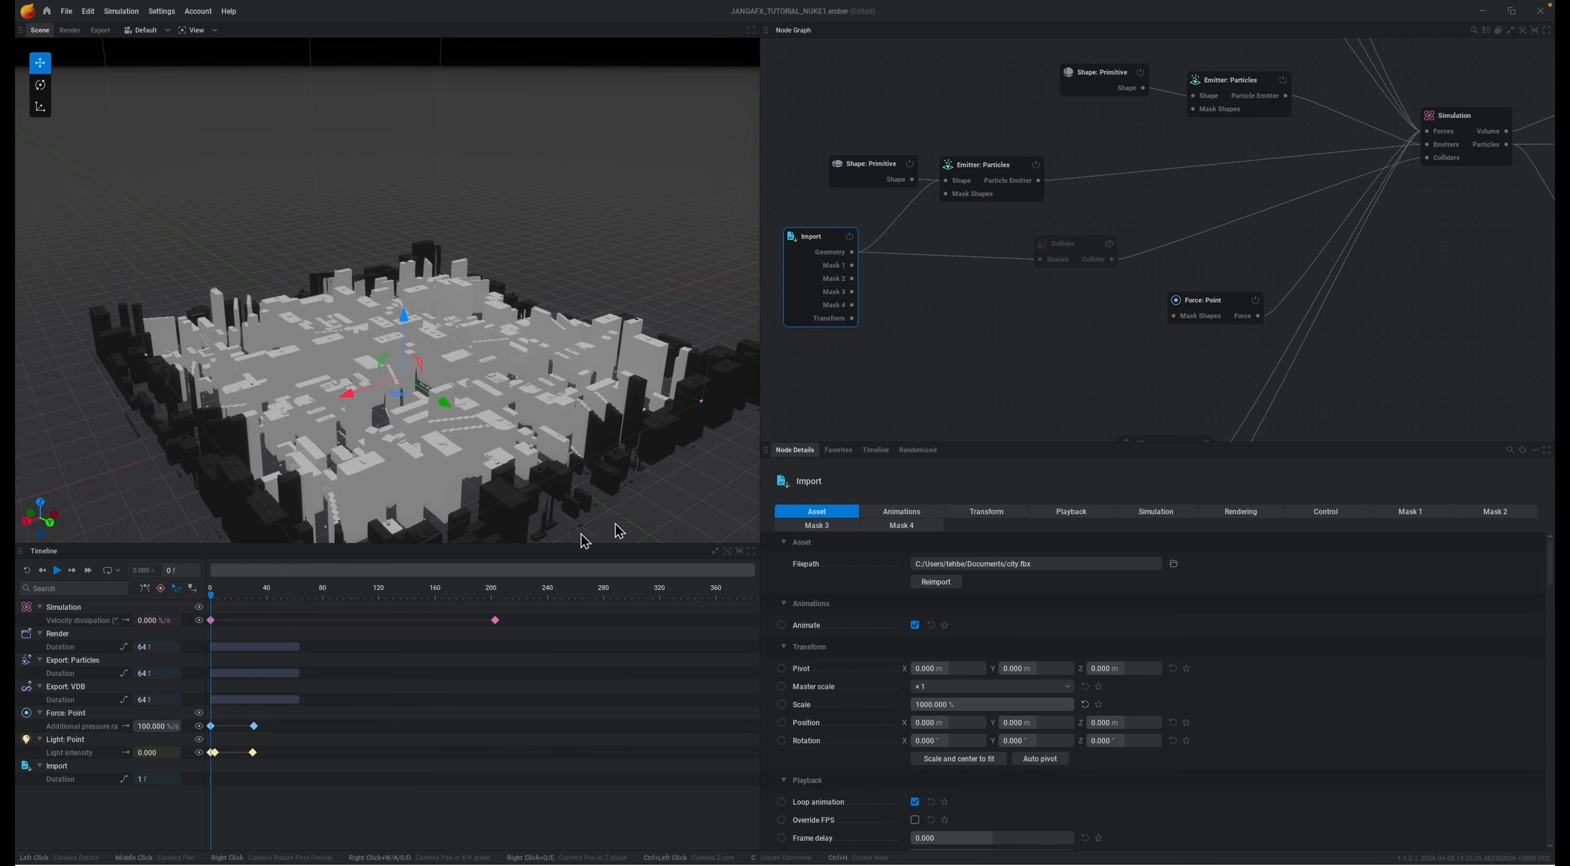
{"action": "left_click_drag", "start_coordinate": [804, 292], "coordinate": [820, 289]}
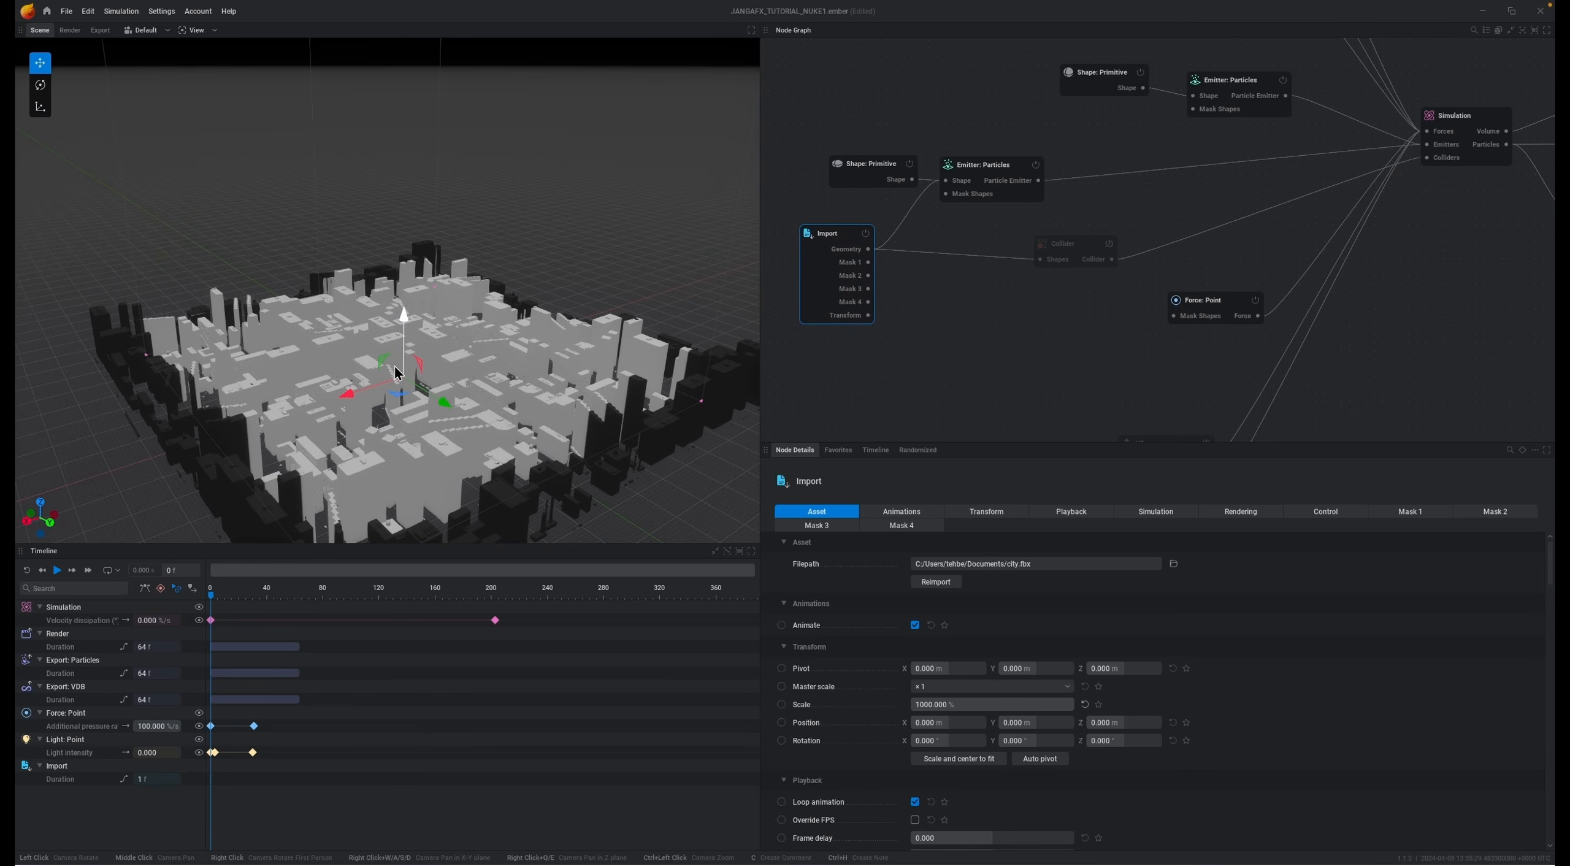
{"action": "key", "text": "space"}
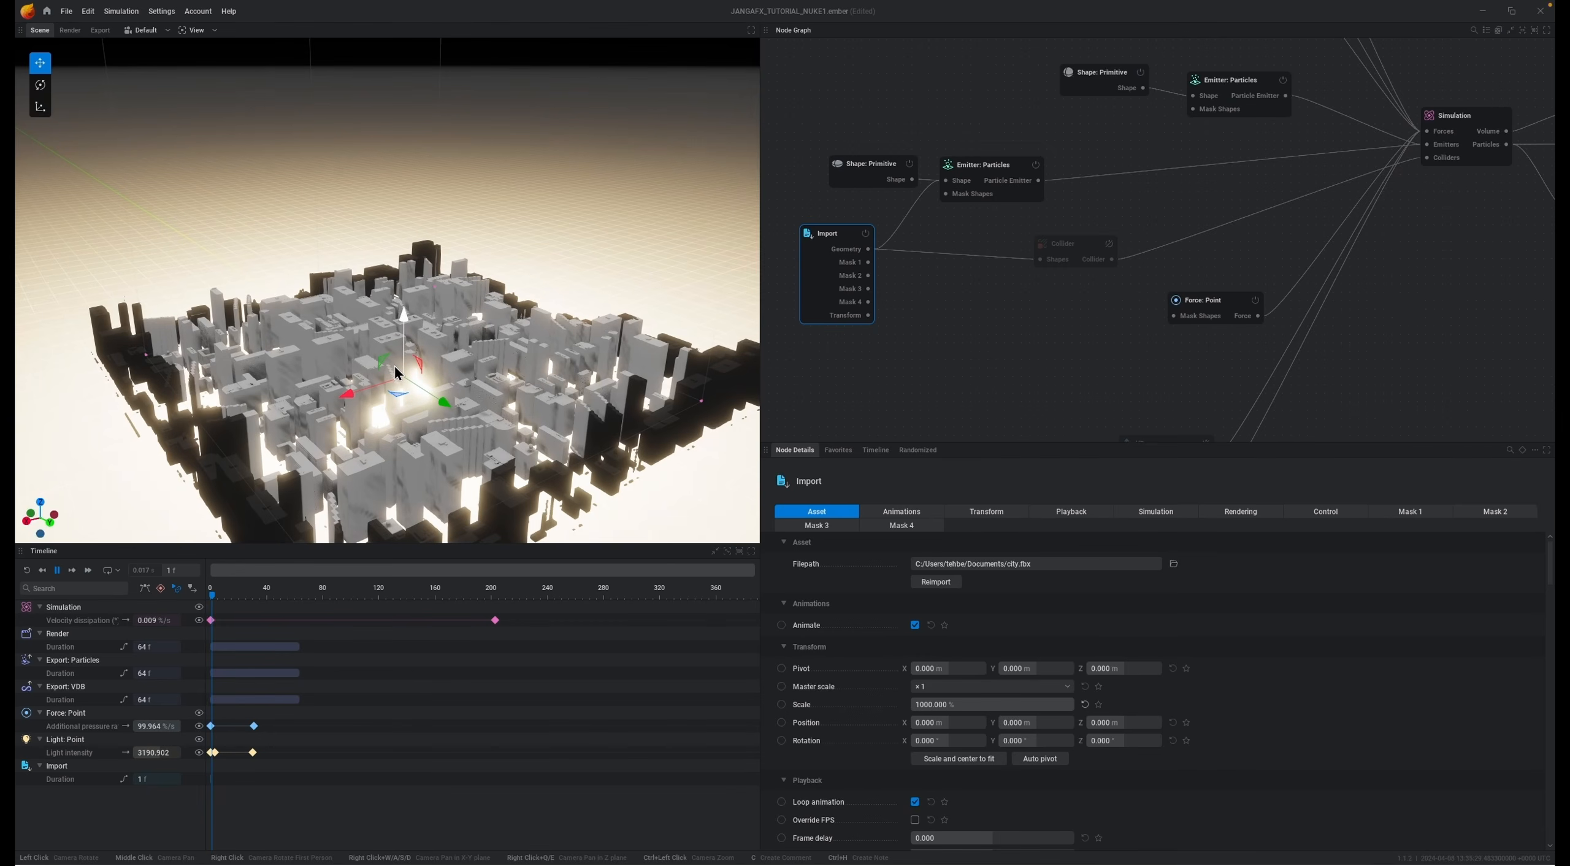
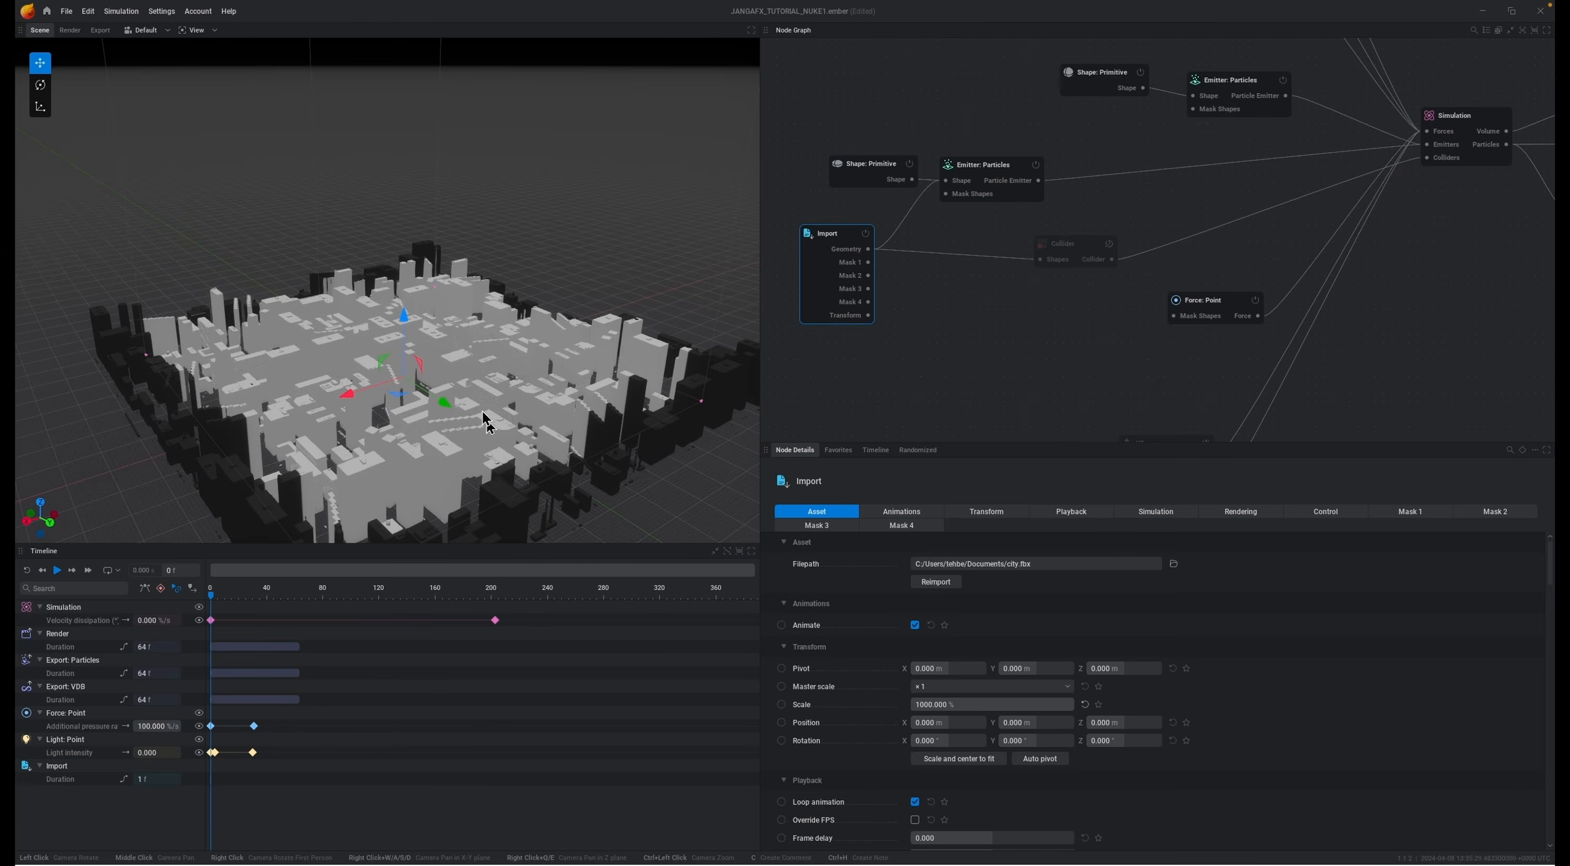
Step: Play and pause the explosion simulation with the city model in place
{"action": "key", "text": "space"}
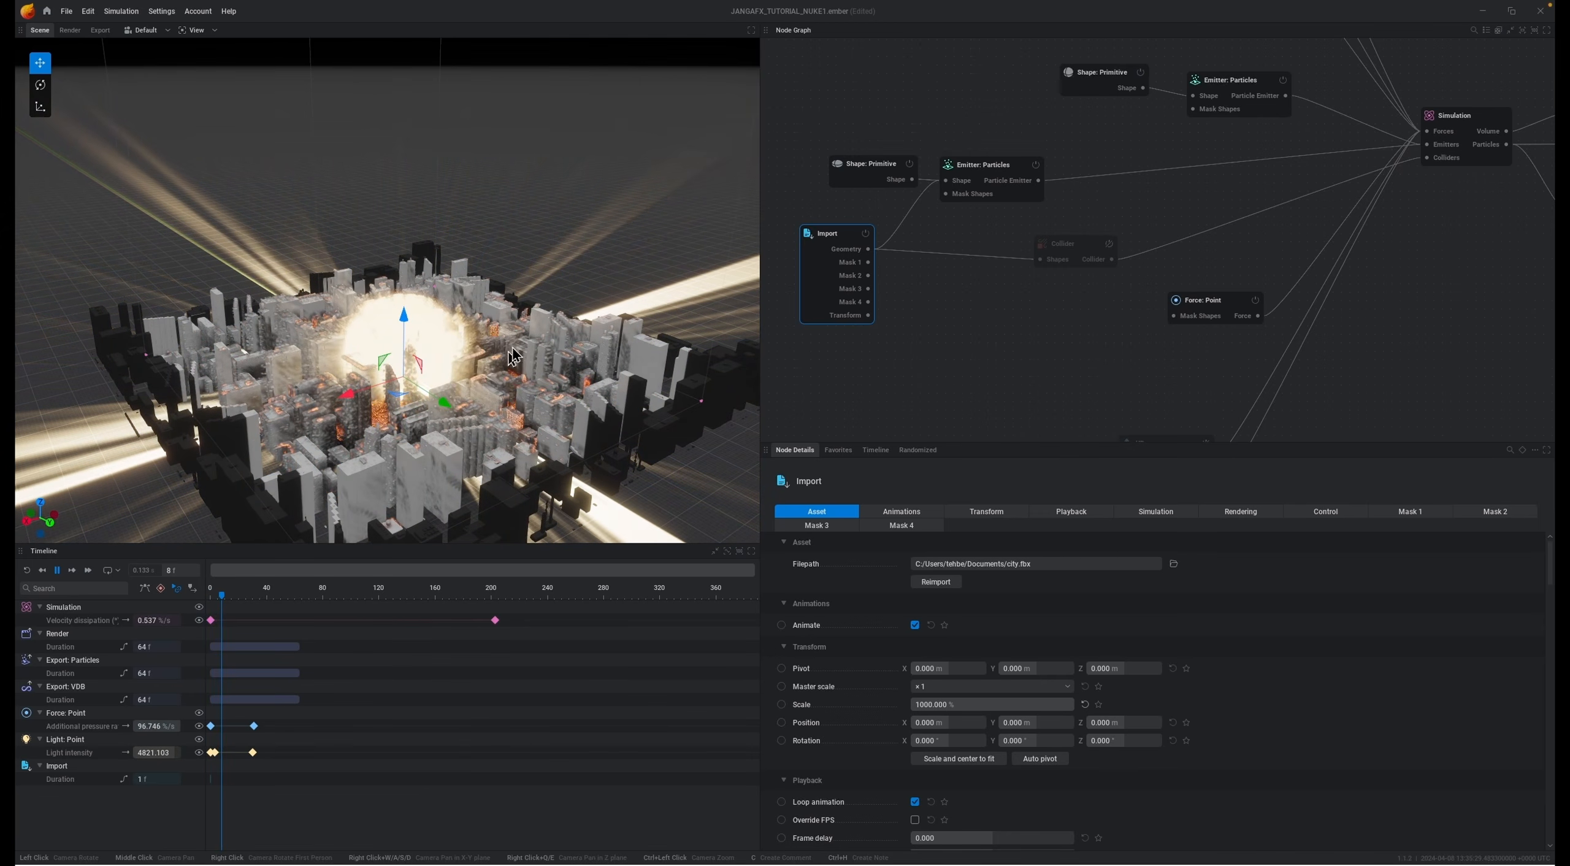
{"action": "key", "text": "space"}
Step: Temporarily disable the city Import node, play the simulation without it, and re-enable the node
{"action": "left_click", "coordinate": [866, 234]}
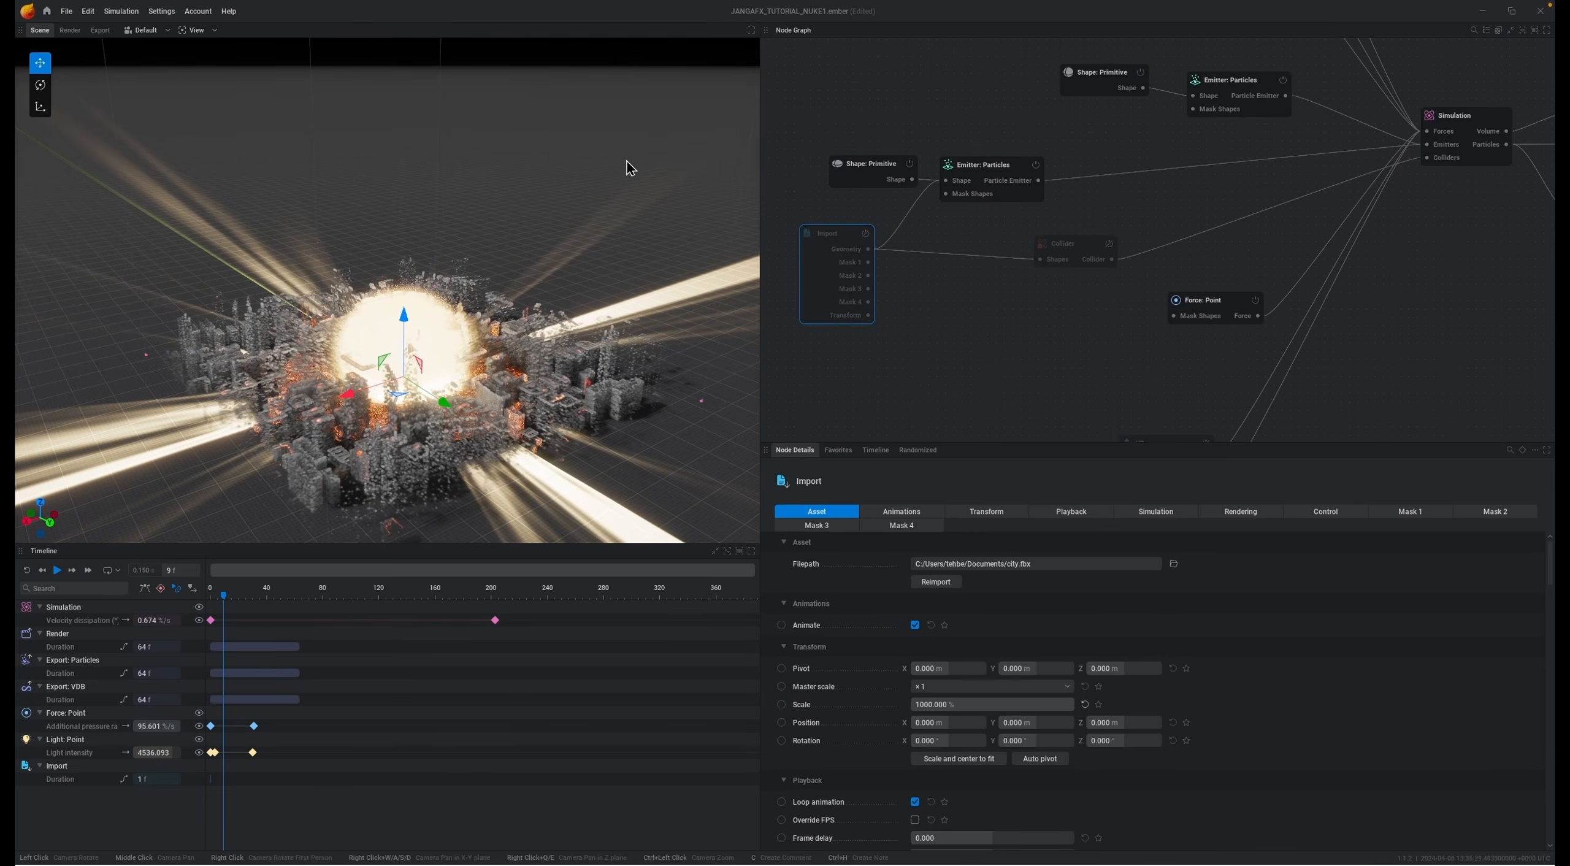
{"action": "key", "text": "space"}
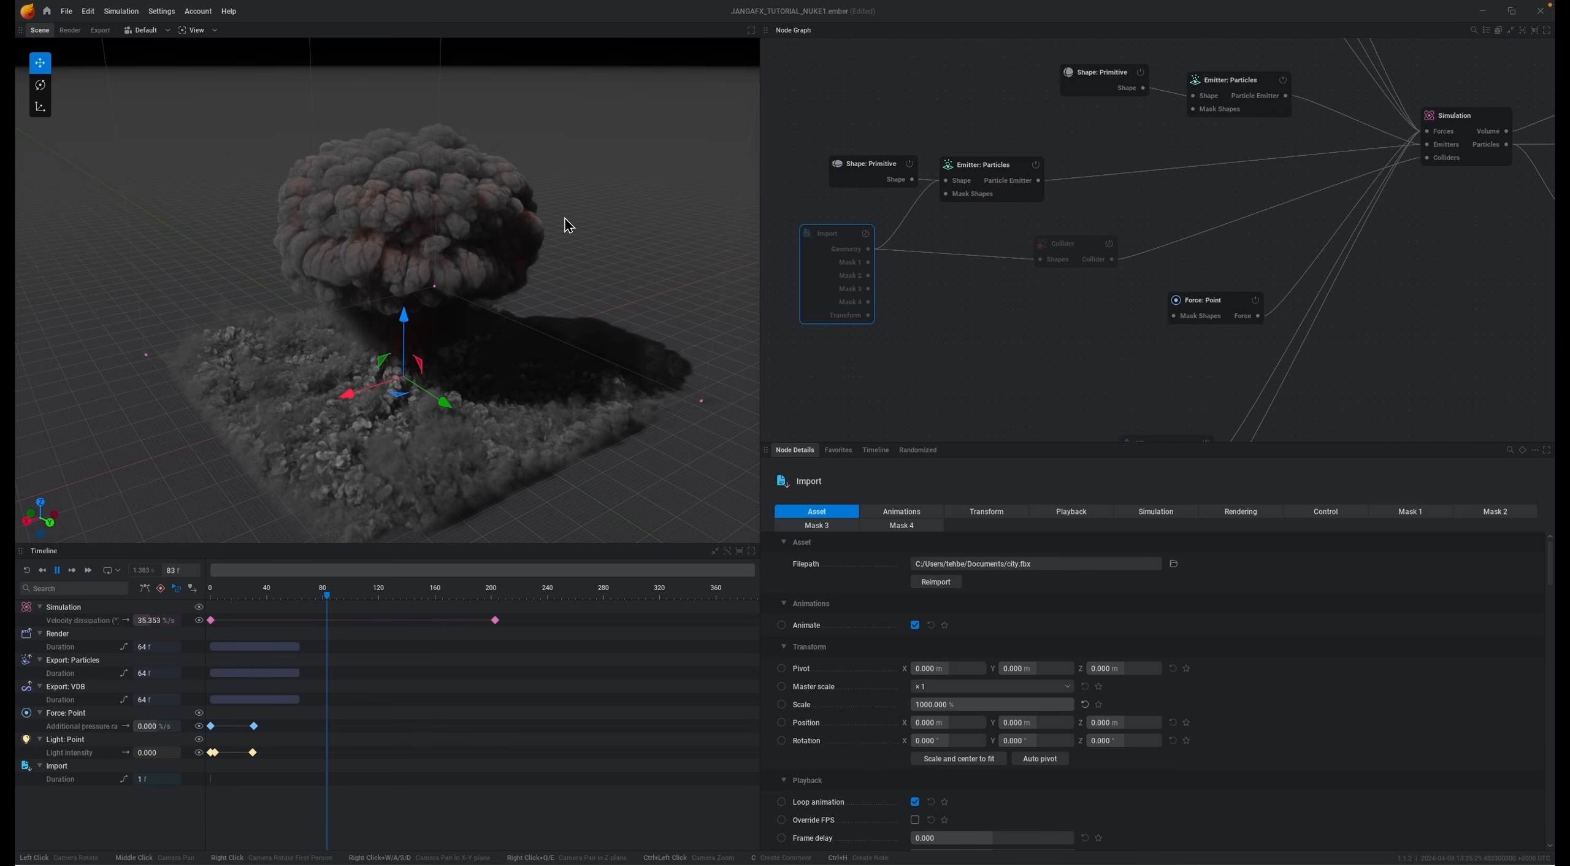
{"action": "left_click", "coordinate": [866, 233]}
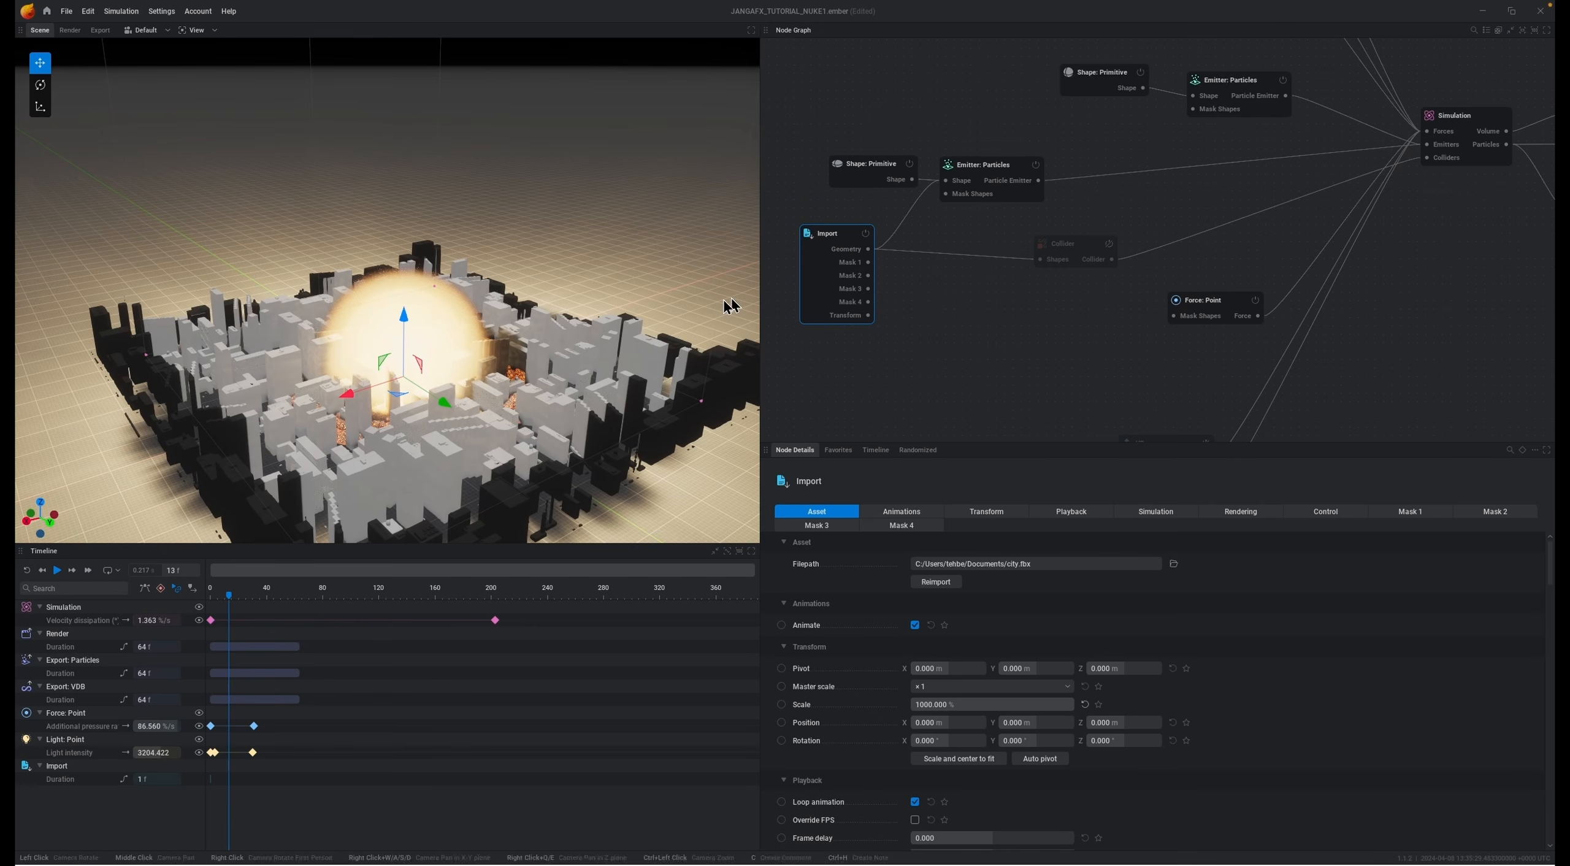
Step: Enable the Collider node, then reset and play the simulation
{"action": "left_click", "coordinate": [1109, 245]}
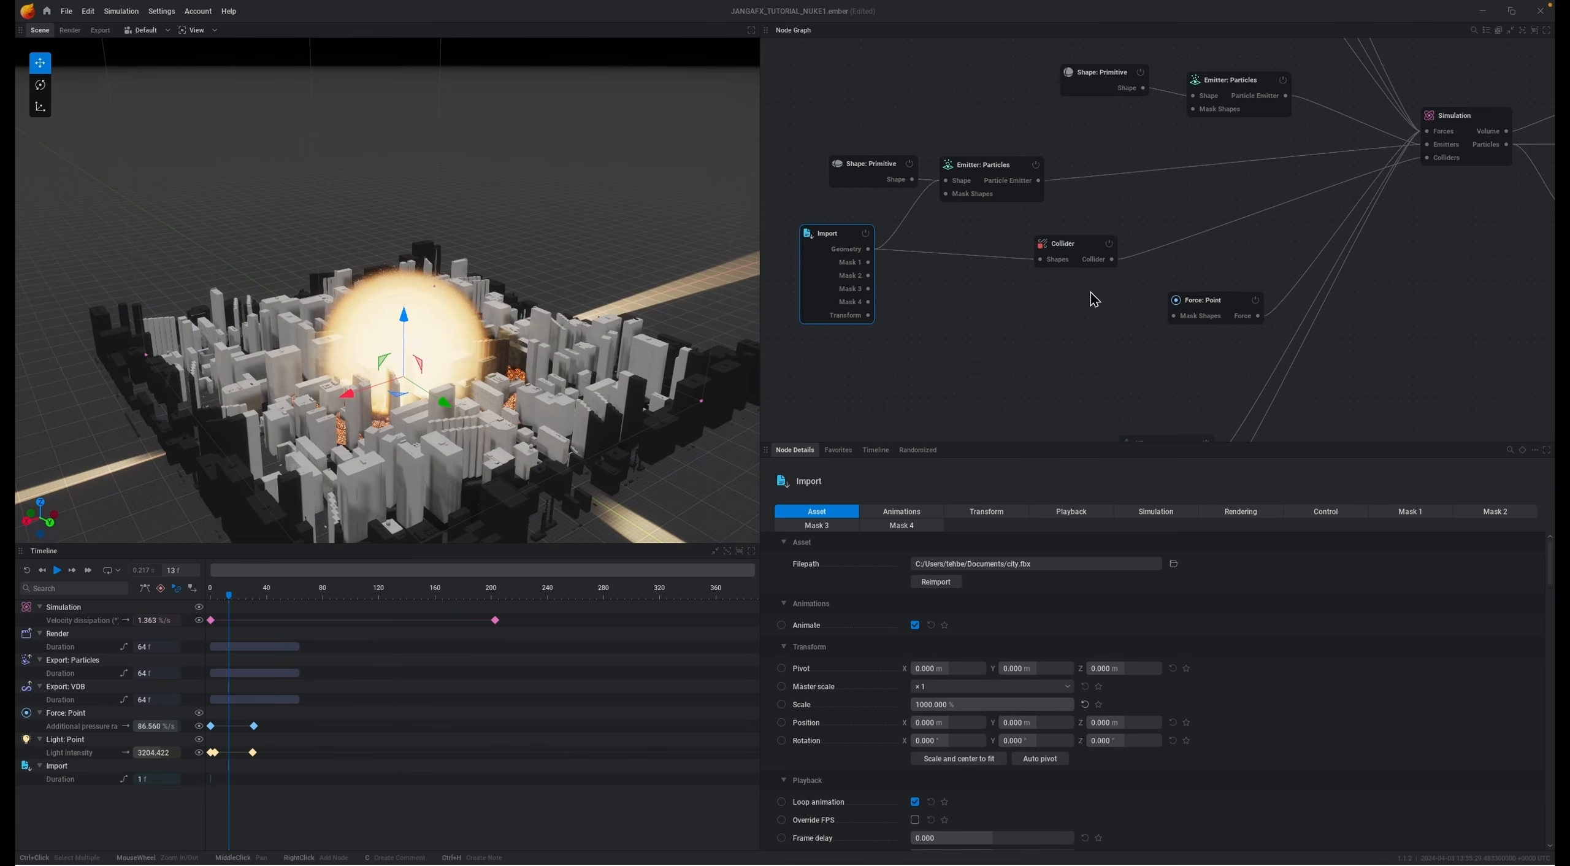
{"action": "key", "text": "r"}
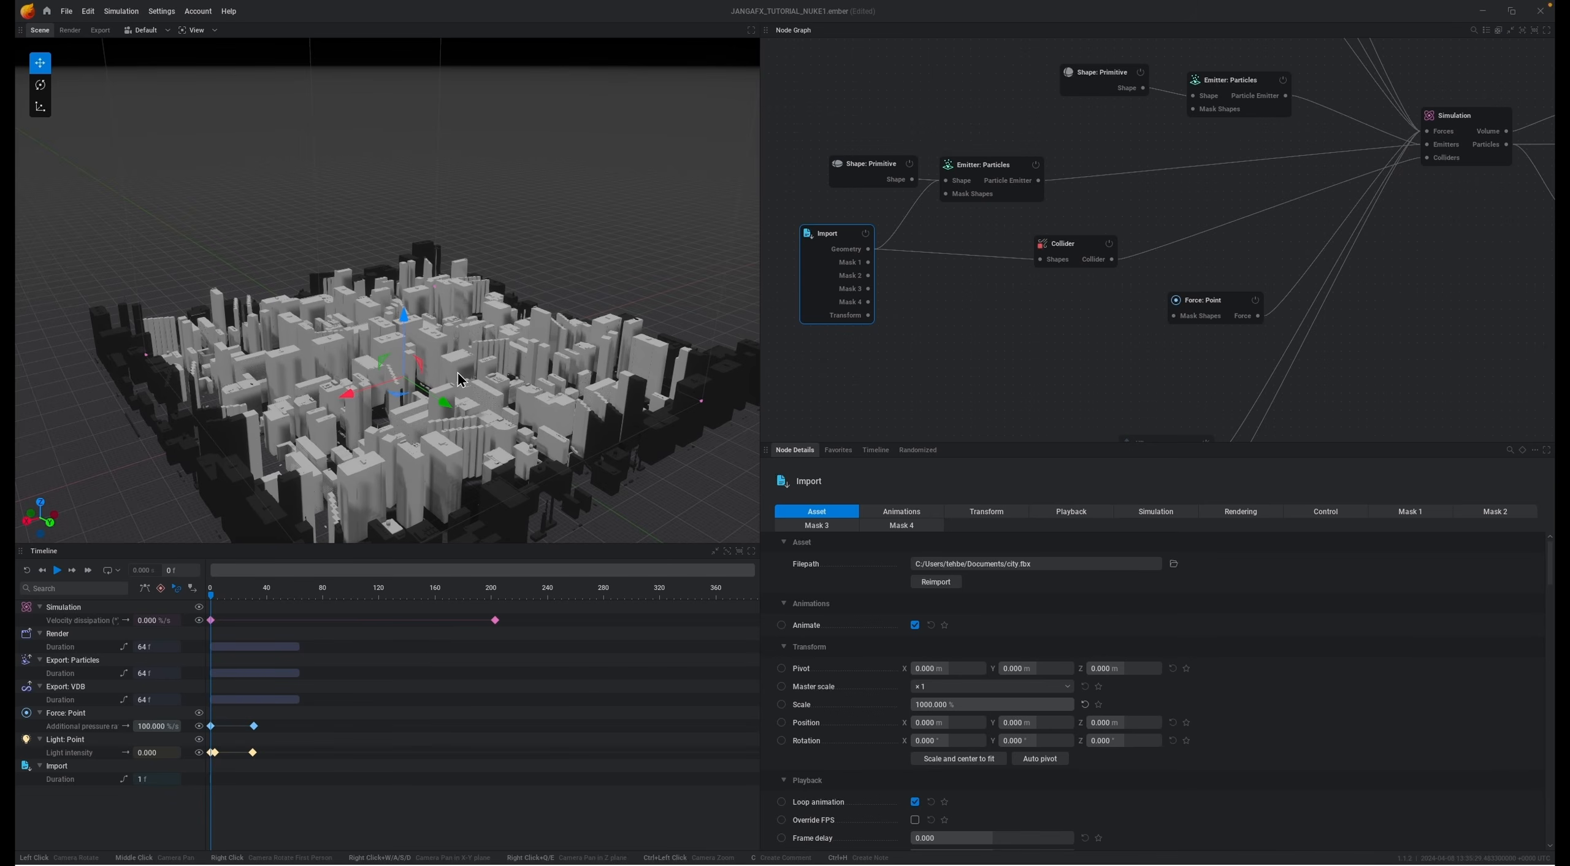
{"action": "key", "text": "space"}
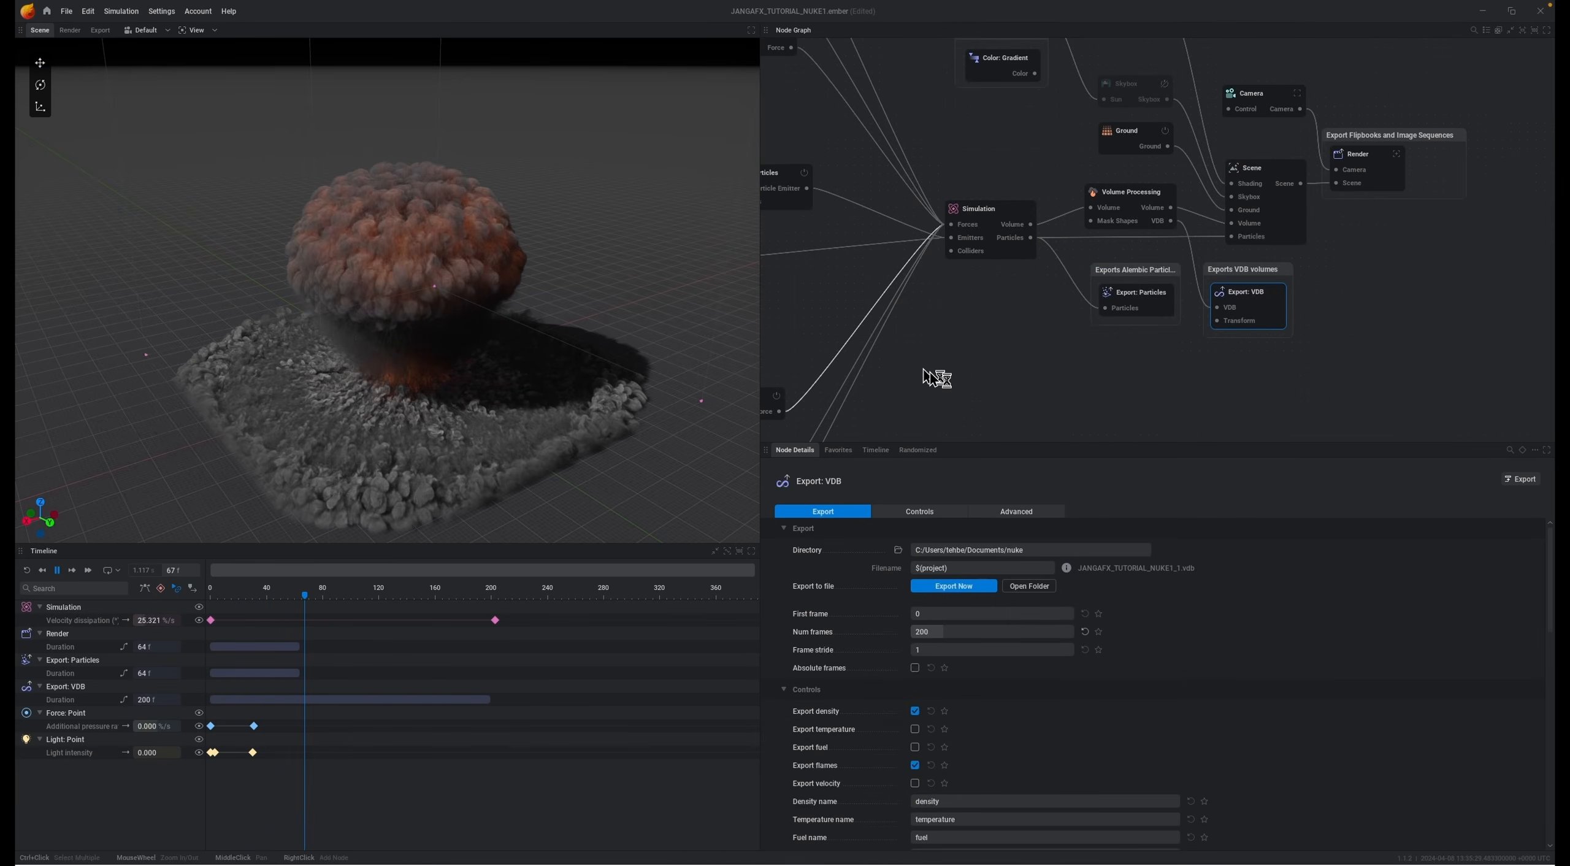
Step: Select the UP and DOWN Force: Line nodes together and examine their shared settings
{"action": "middle_click_drag", "start_coordinate": [973, 299], "coordinate": [1101, 127]}
{"action": "middle_click_drag", "start_coordinate": [1048, 286], "coordinate": [1124, 248]}
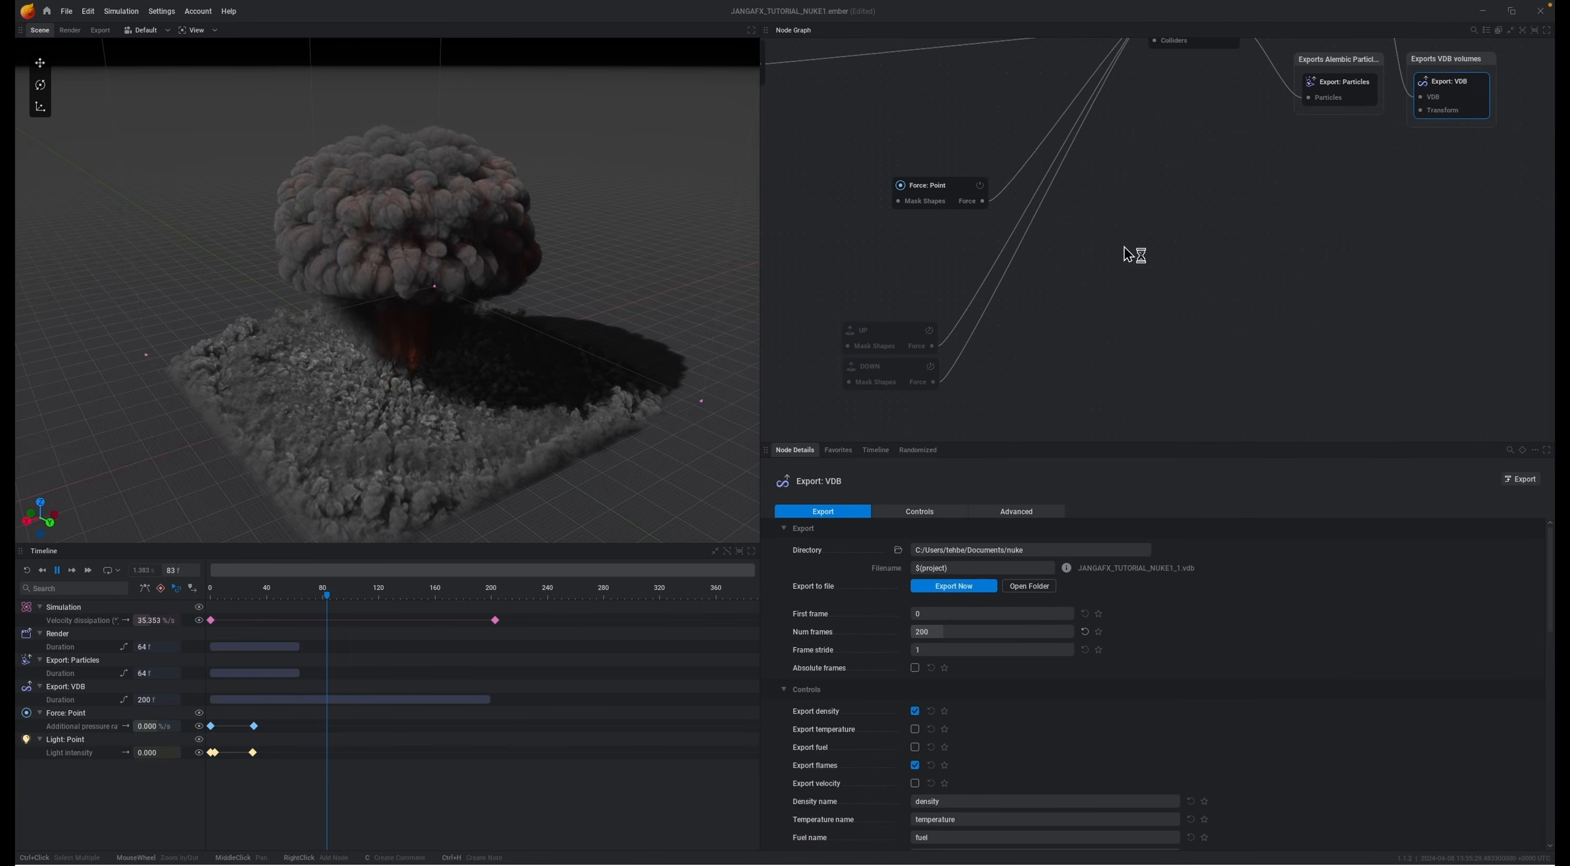
{"action": "left_click_drag", "start_coordinate": [893, 289], "coordinate": [1091, 397]}
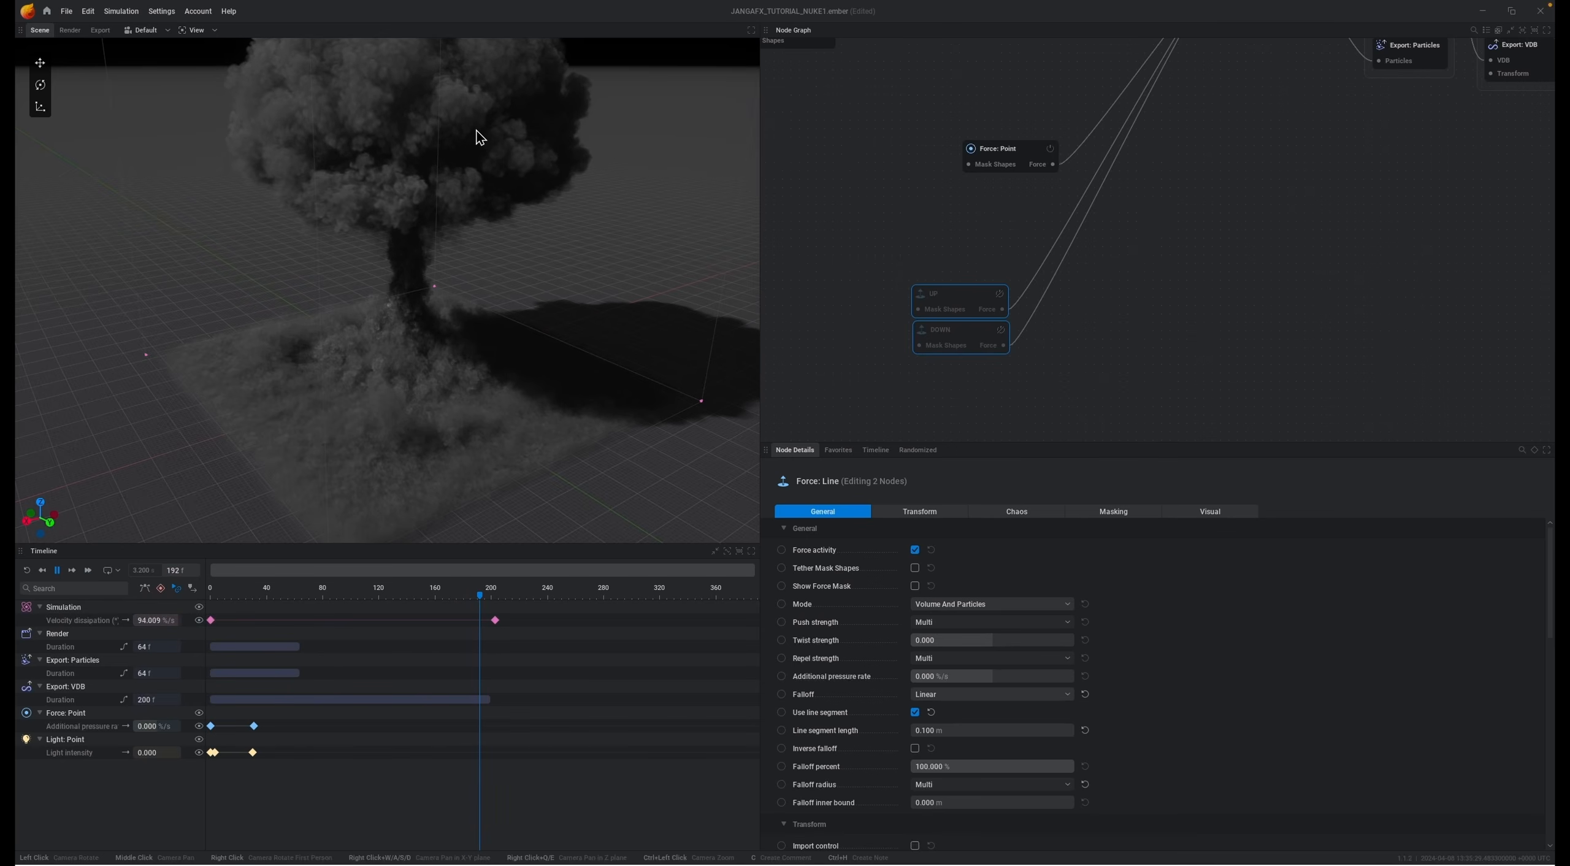
{"action": "middle_click_drag", "start_coordinate": [478, 206], "coordinate": [468, 239]}
{"action": "middle_click_drag", "start_coordinate": [437, 347], "coordinate": [434, 365]}
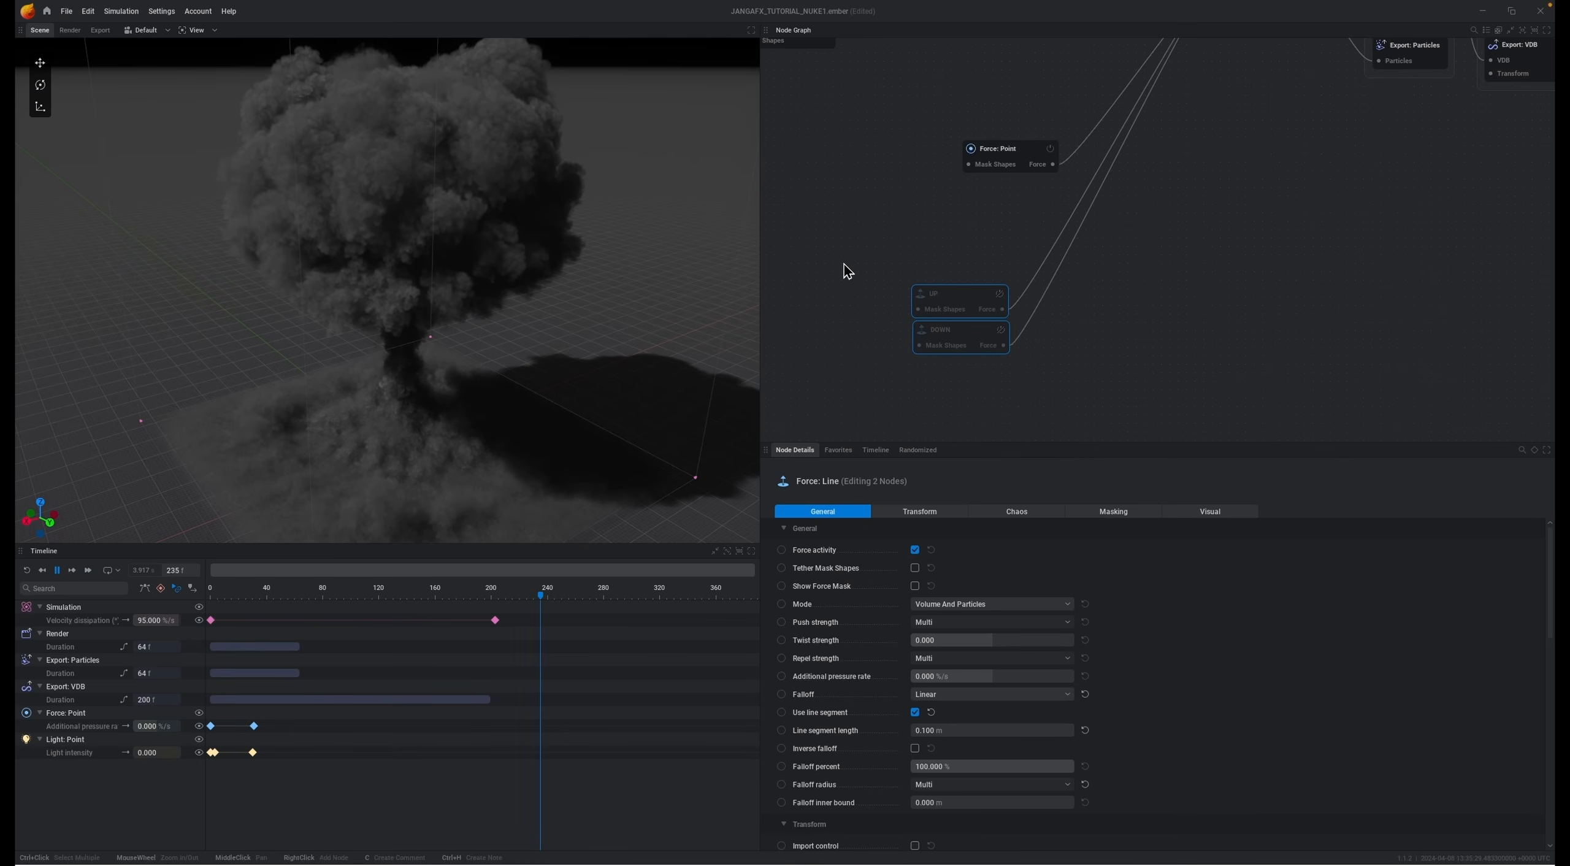
{"action": "left_click_drag", "start_coordinate": [884, 259], "coordinate": [1068, 382]}
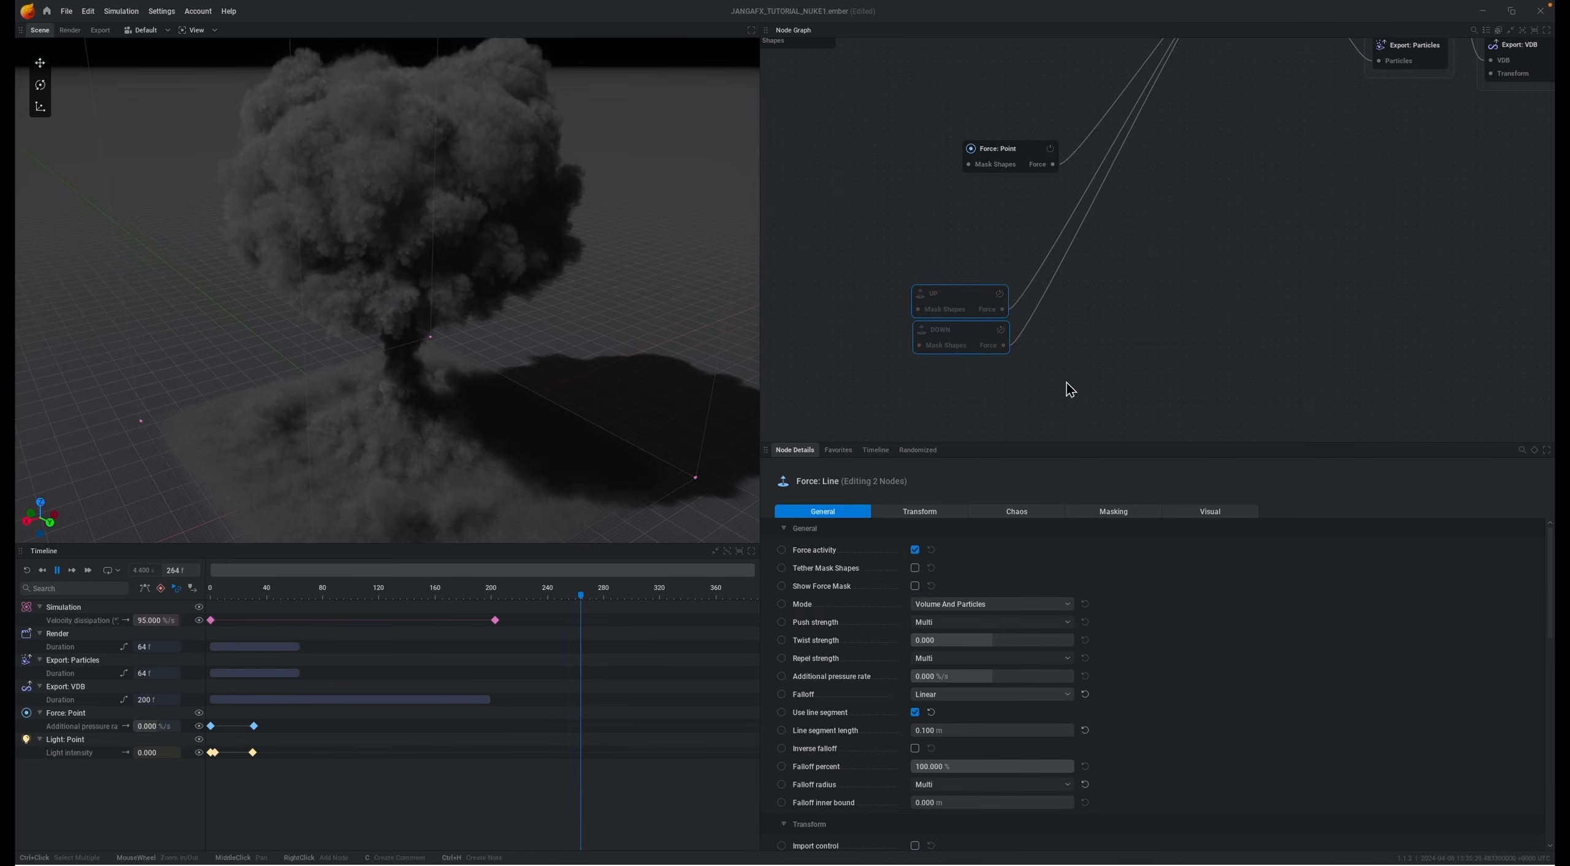
Step: Select the ground particle emitter and review its injection settings
{"action": "scroll", "coordinate": [1071, 216], "scroll_direction": "down", "scroll_amount": 5}
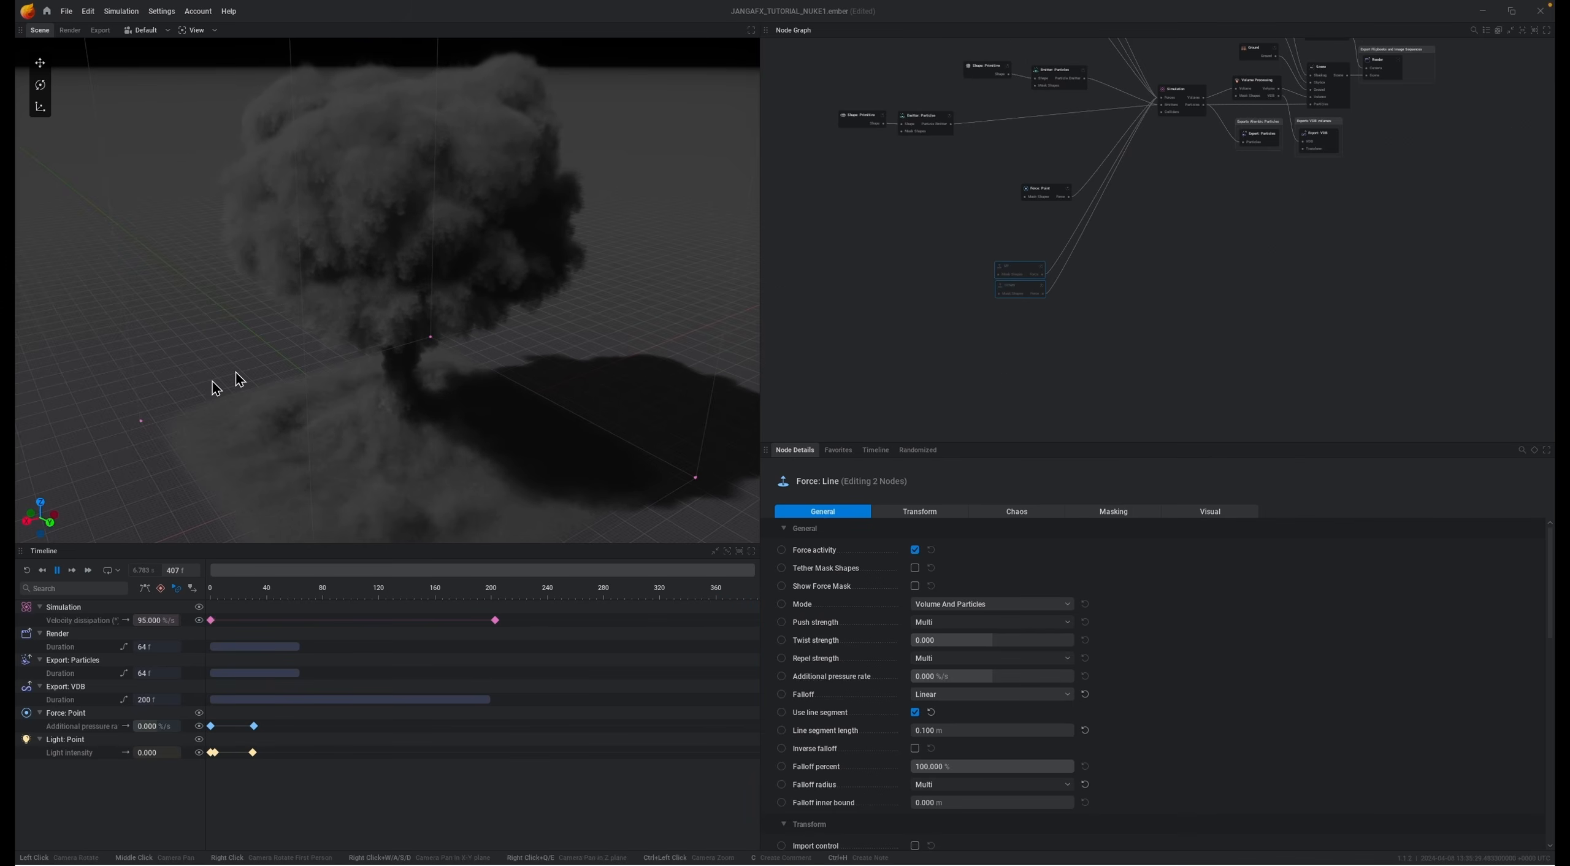
{"action": "left_click", "coordinate": [380, 399]}
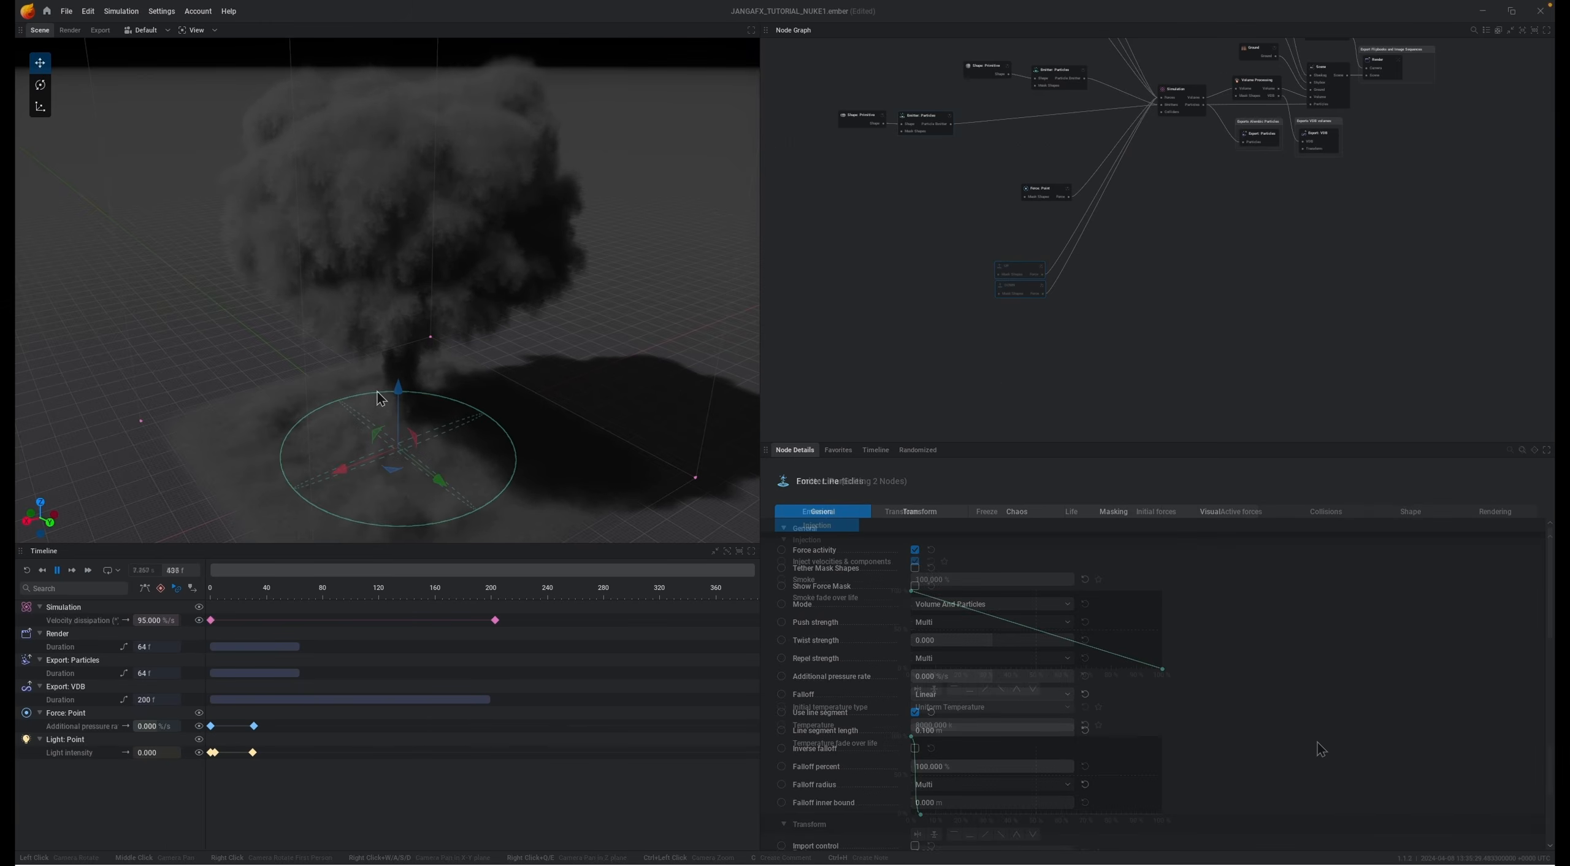
{"action": "scroll", "coordinate": [1313, 745], "scroll_direction": "down", "scroll_amount": 10}
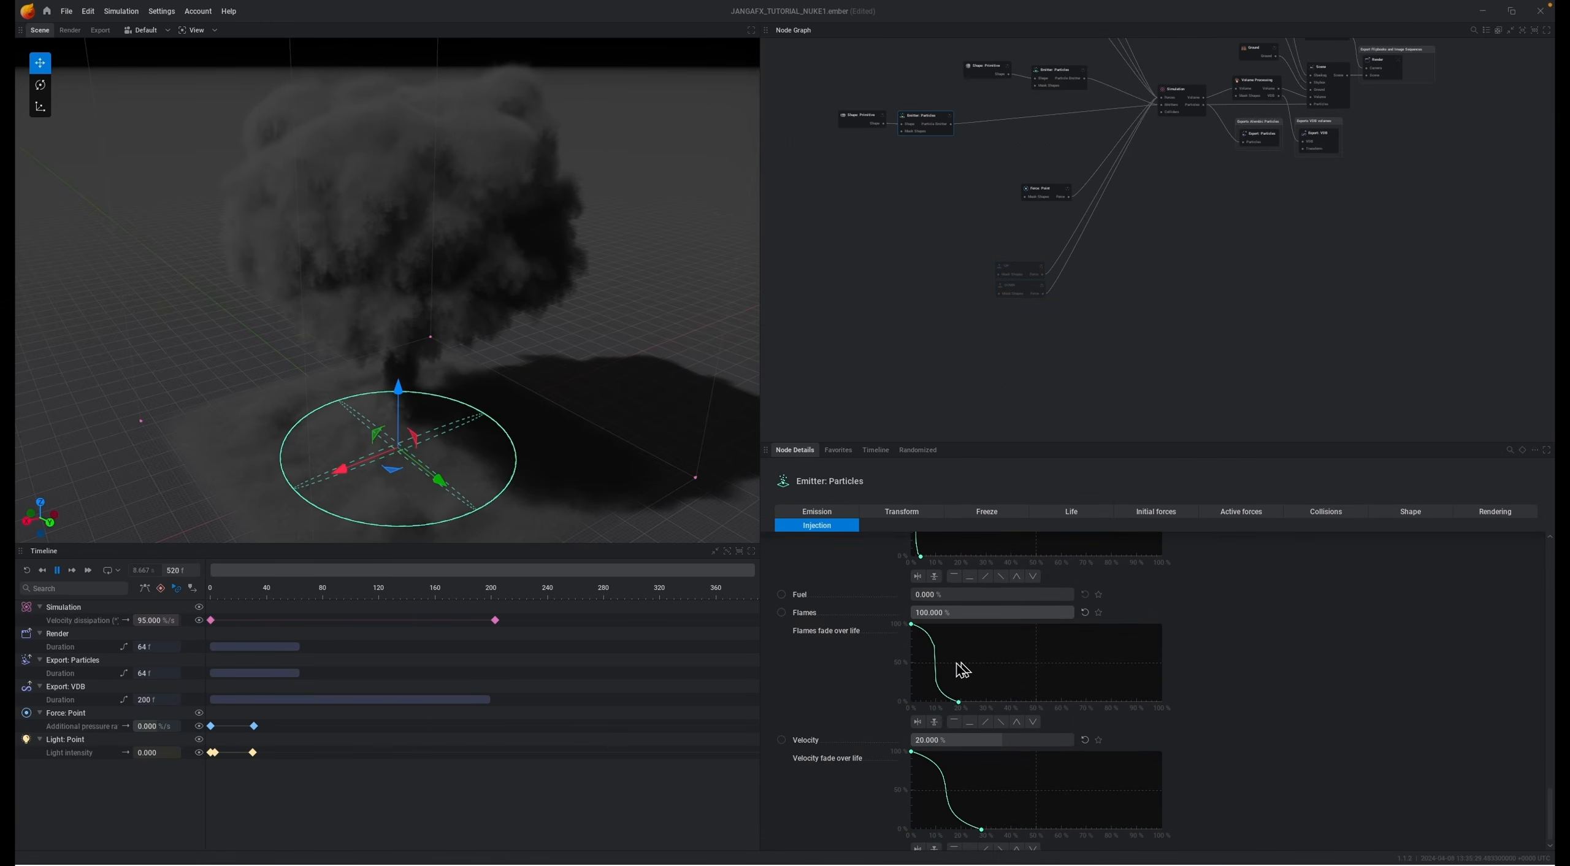
Step: Reset the simulation and play it through from the start
{"action": "key", "text": "r"}
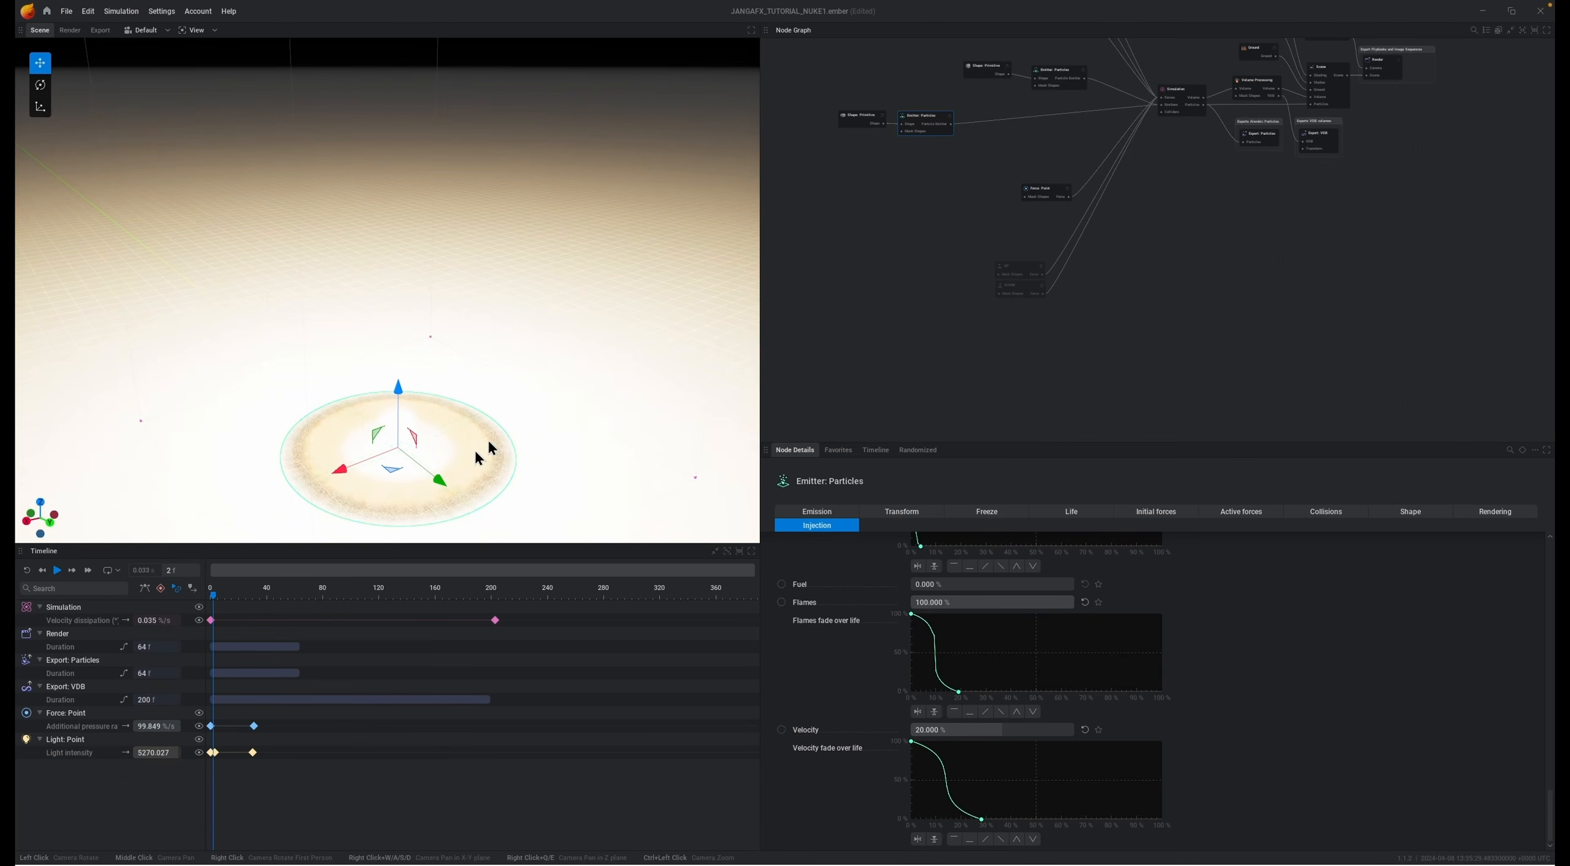
{"action": "key", "text": "space"}
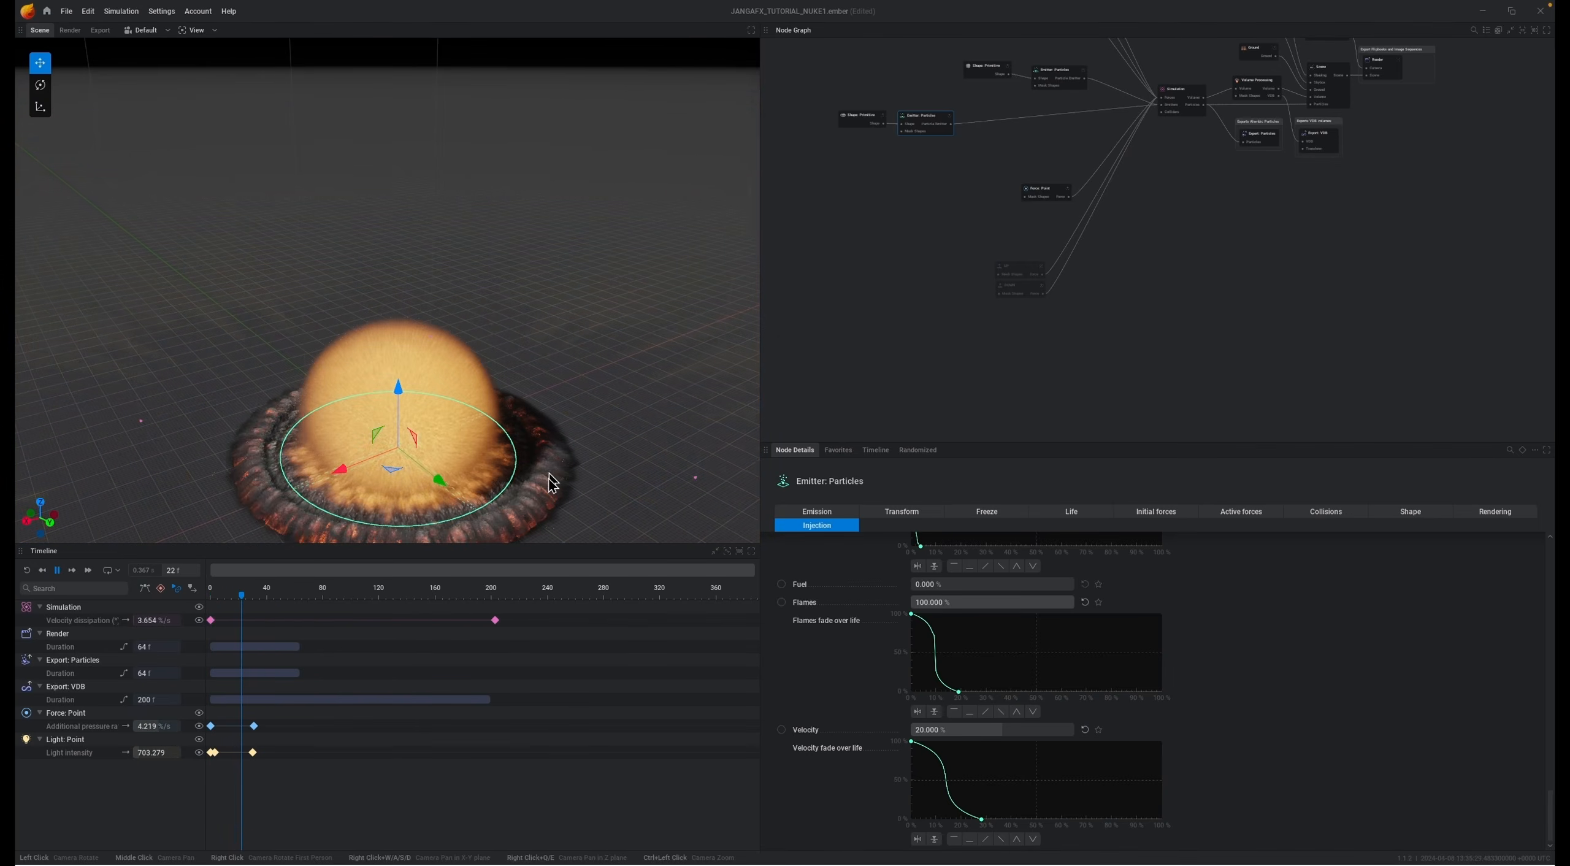
{"action": "key", "text": "space"}
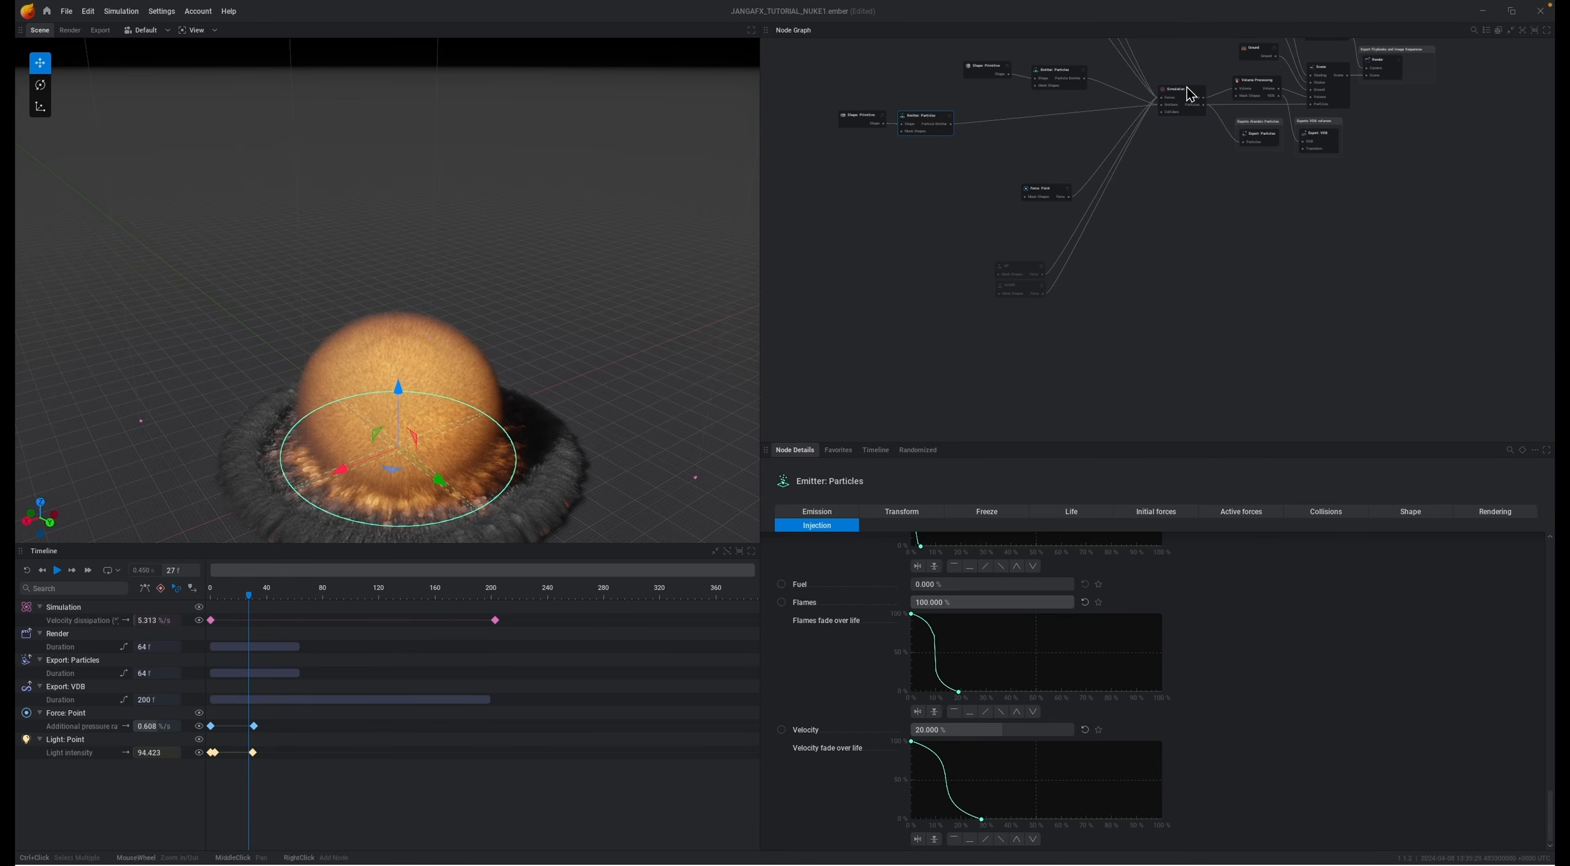
{"action": "key", "text": "space"}
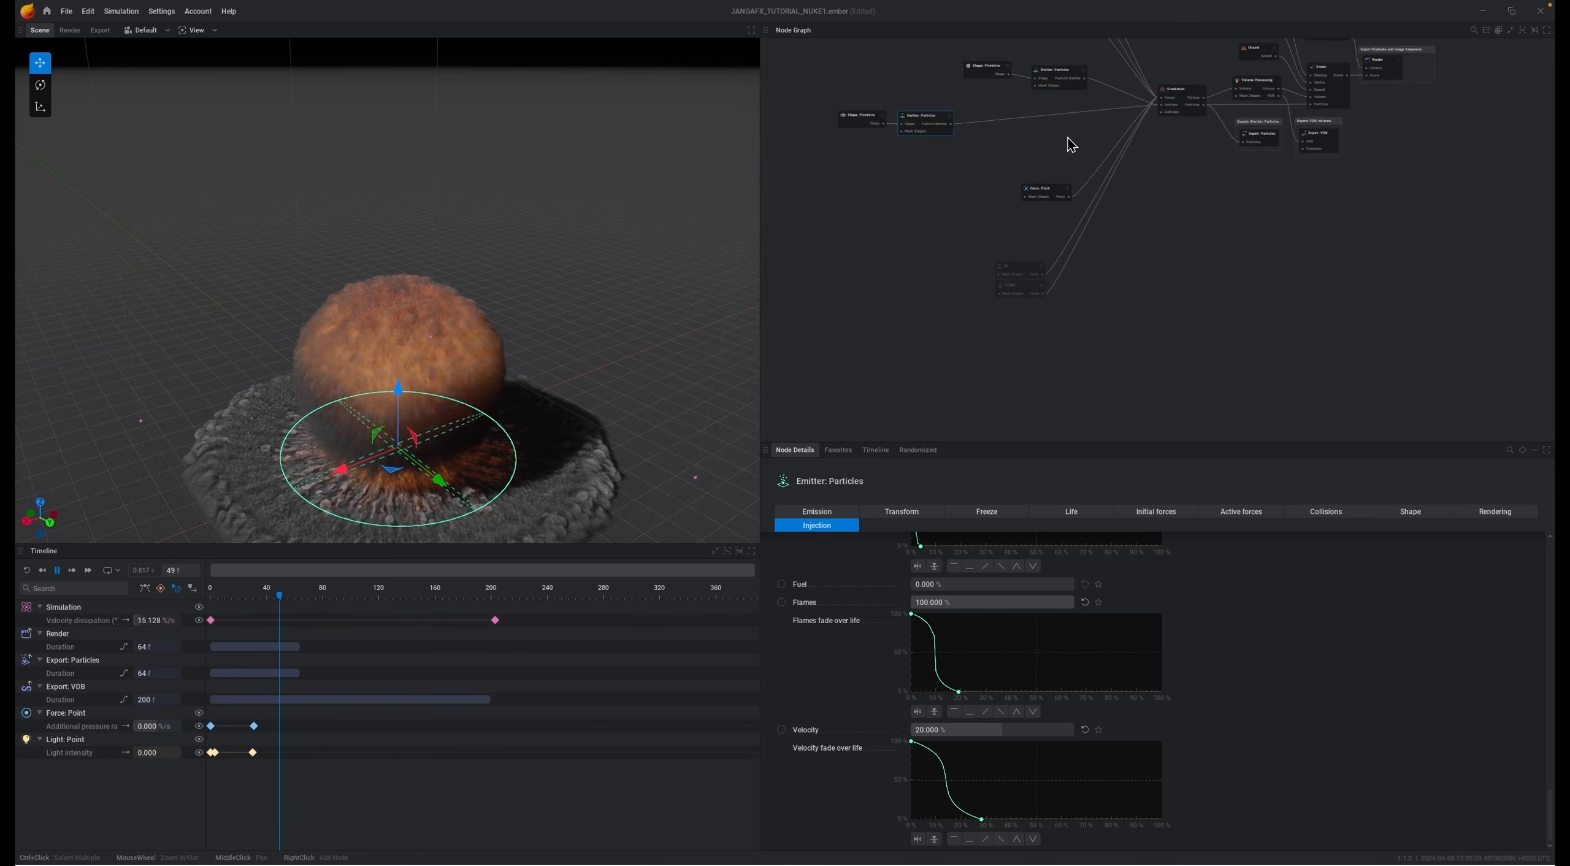
Step: Inspect the Force: Point, upper Emitter: Particles and Force: Noise nodes one after another
{"action": "left_click", "coordinate": [1043, 195]}
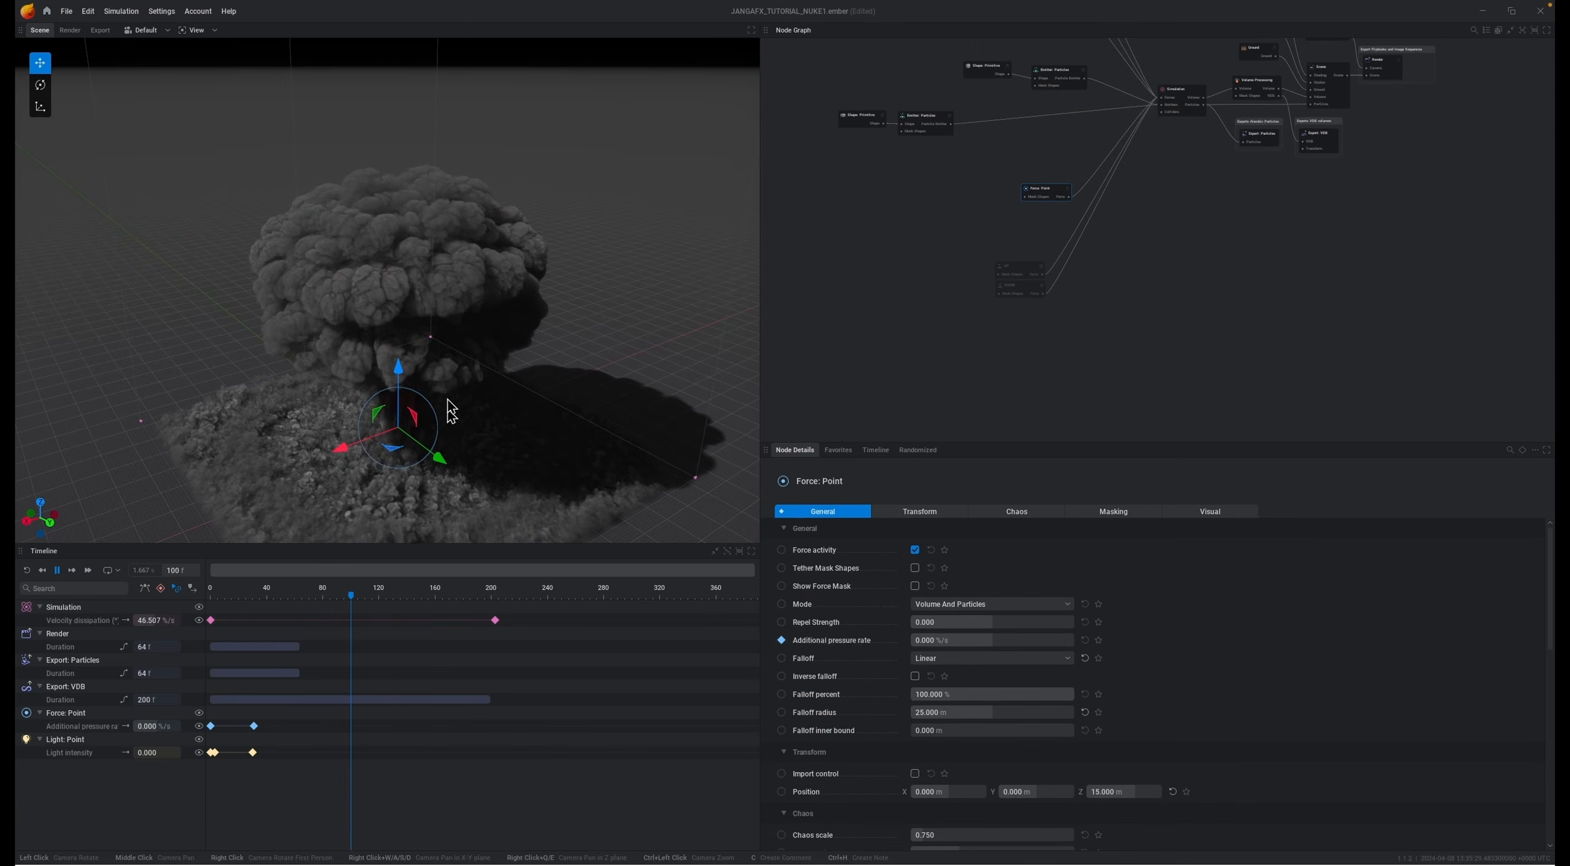
{"action": "middle_click_drag", "start_coordinate": [1048, 141], "coordinate": [963, 231]}
{"action": "left_click", "coordinate": [981, 162]}
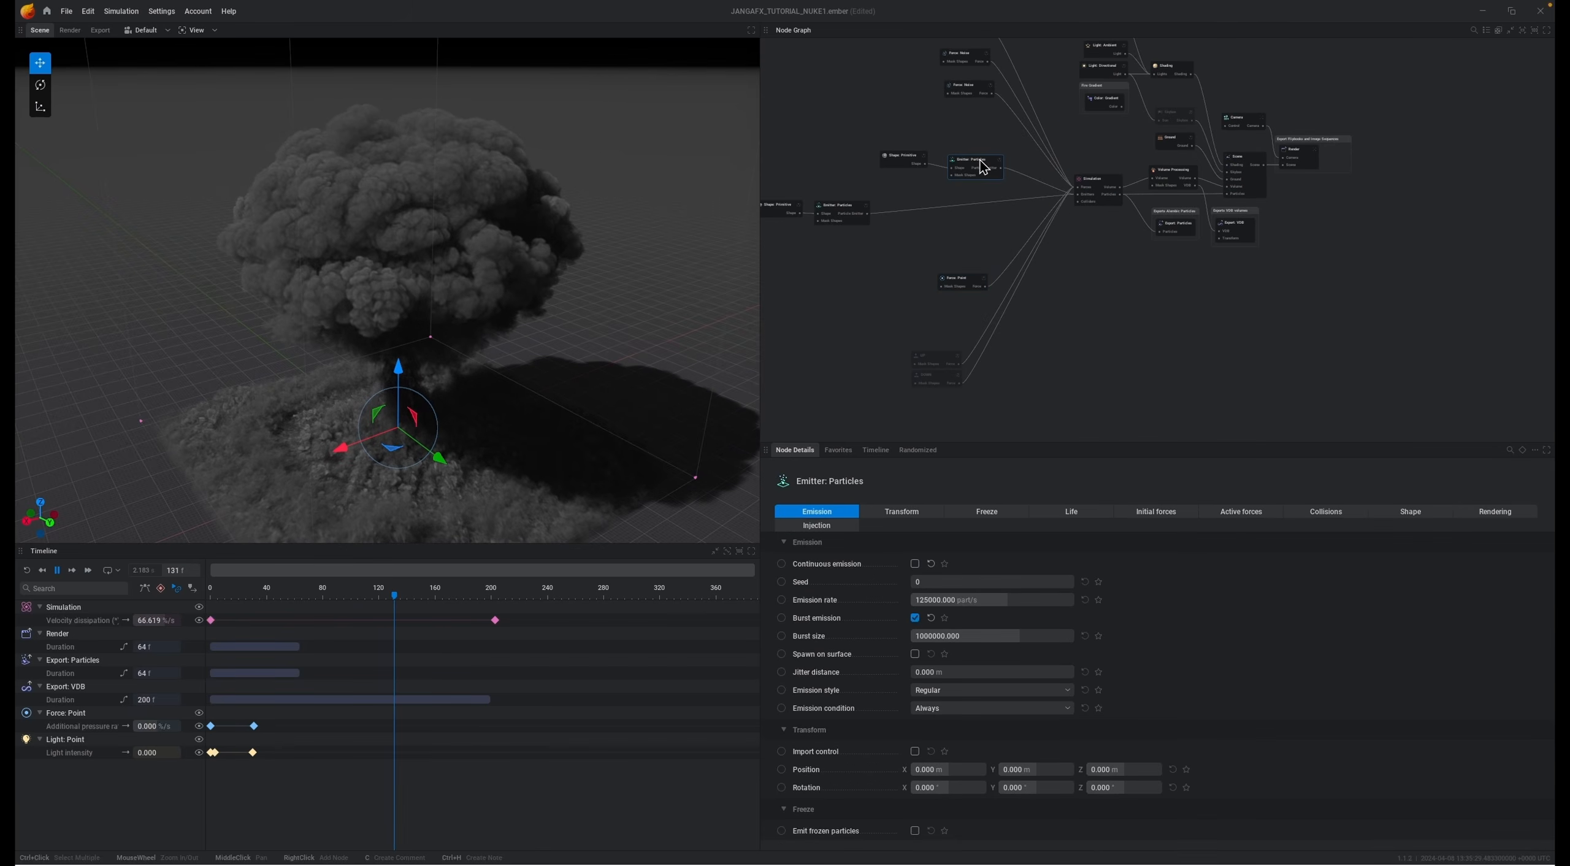
{"action": "middle_click_drag", "start_coordinate": [975, 117], "coordinate": [988, 240]}
{"action": "left_click", "coordinate": [980, 158]}
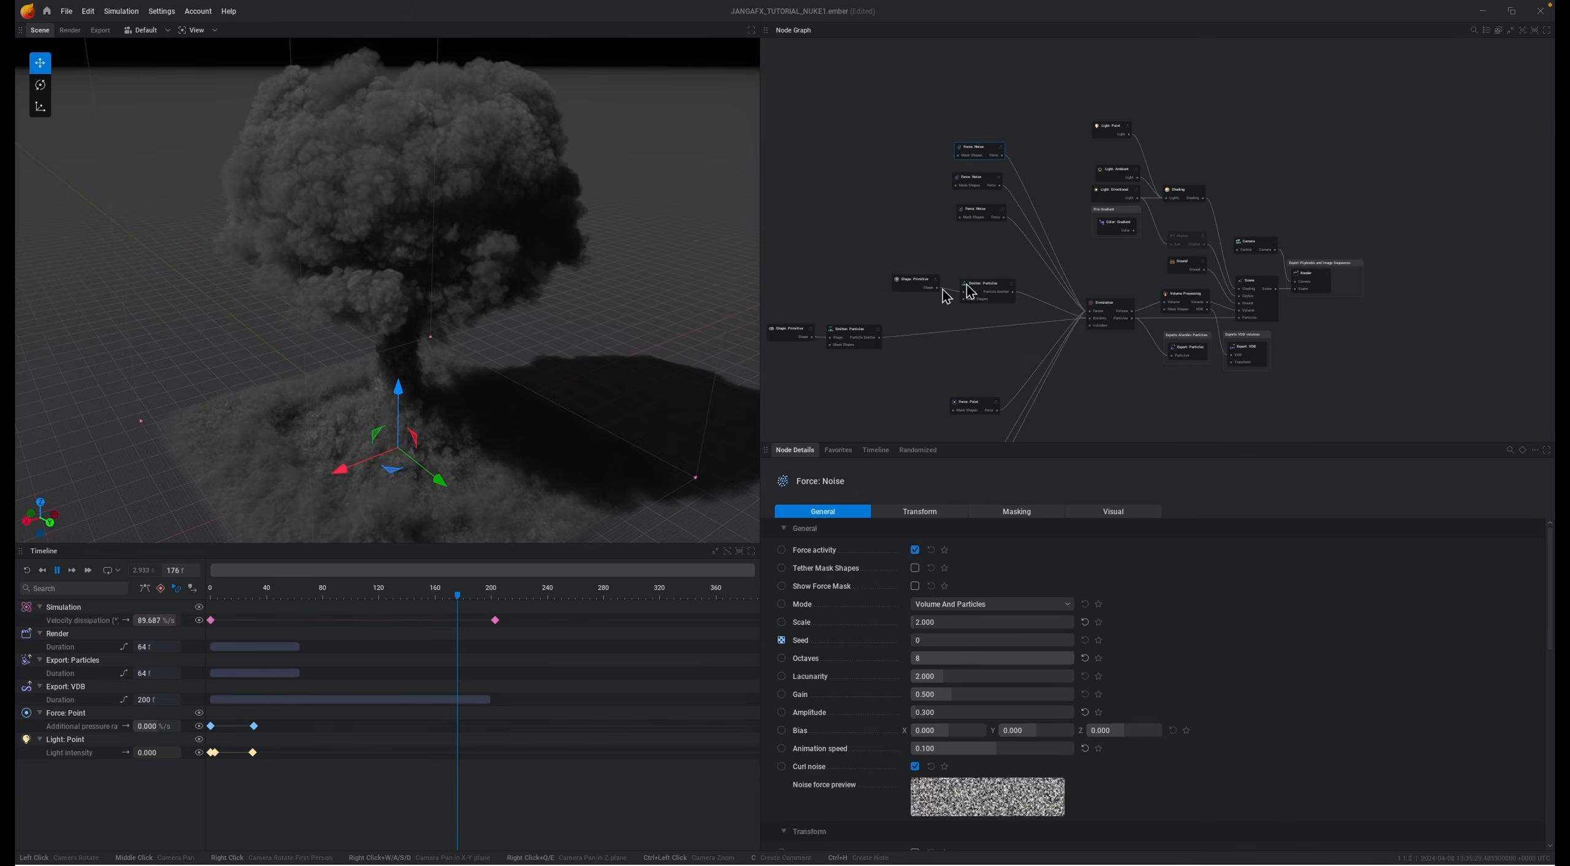
Step: Select the three Force: Noise nodes together, keep playback running, and open the Simulation node's settings
{"action": "left_click_drag", "start_coordinate": [928, 124], "coordinate": [1027, 249]}
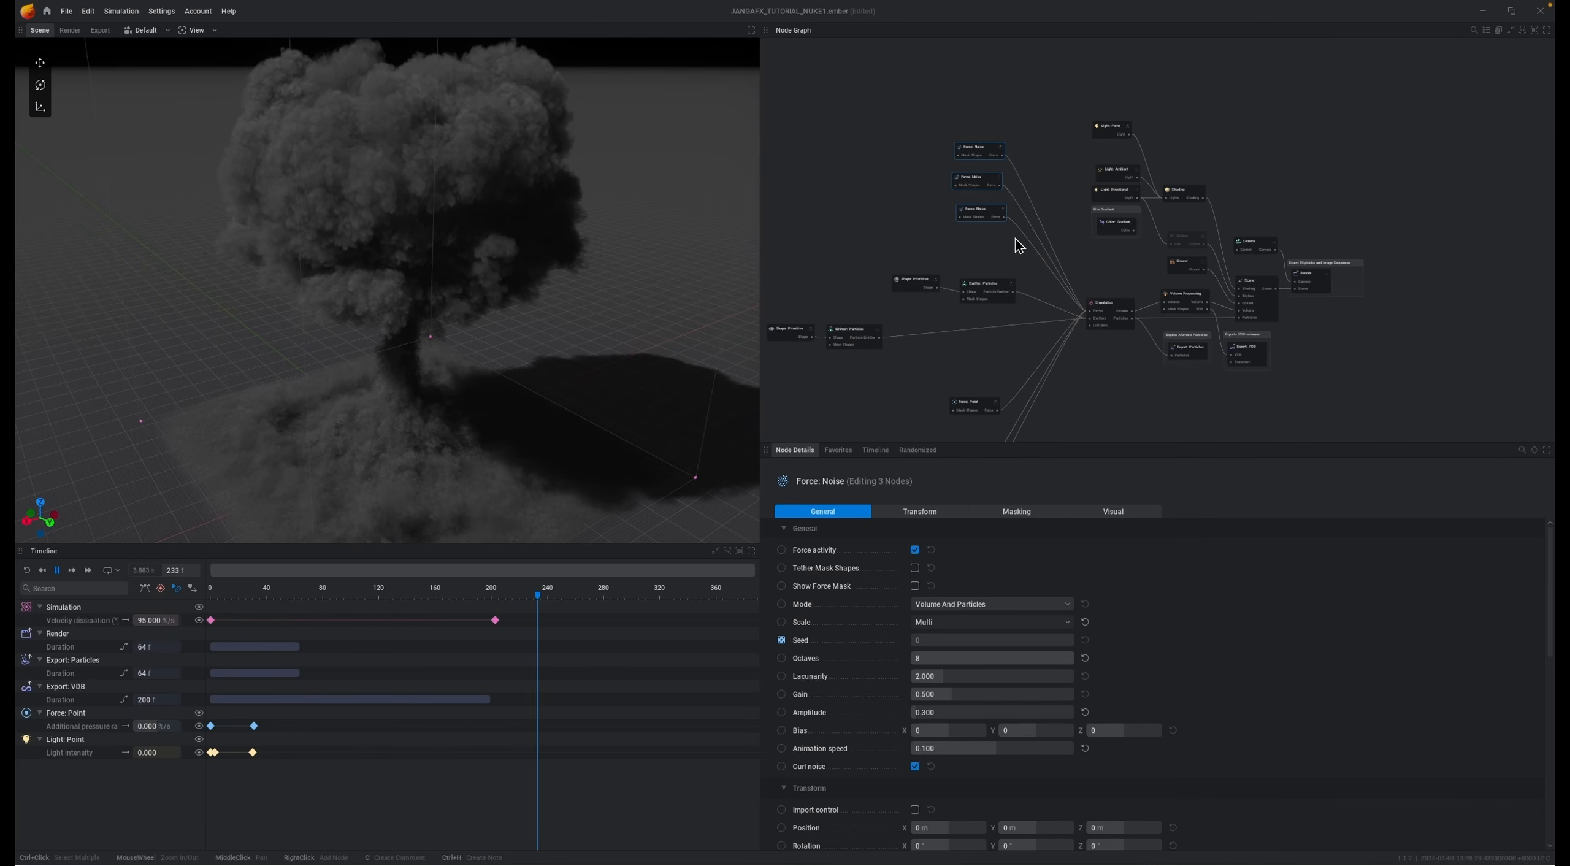
{"action": "key", "text": "space"}
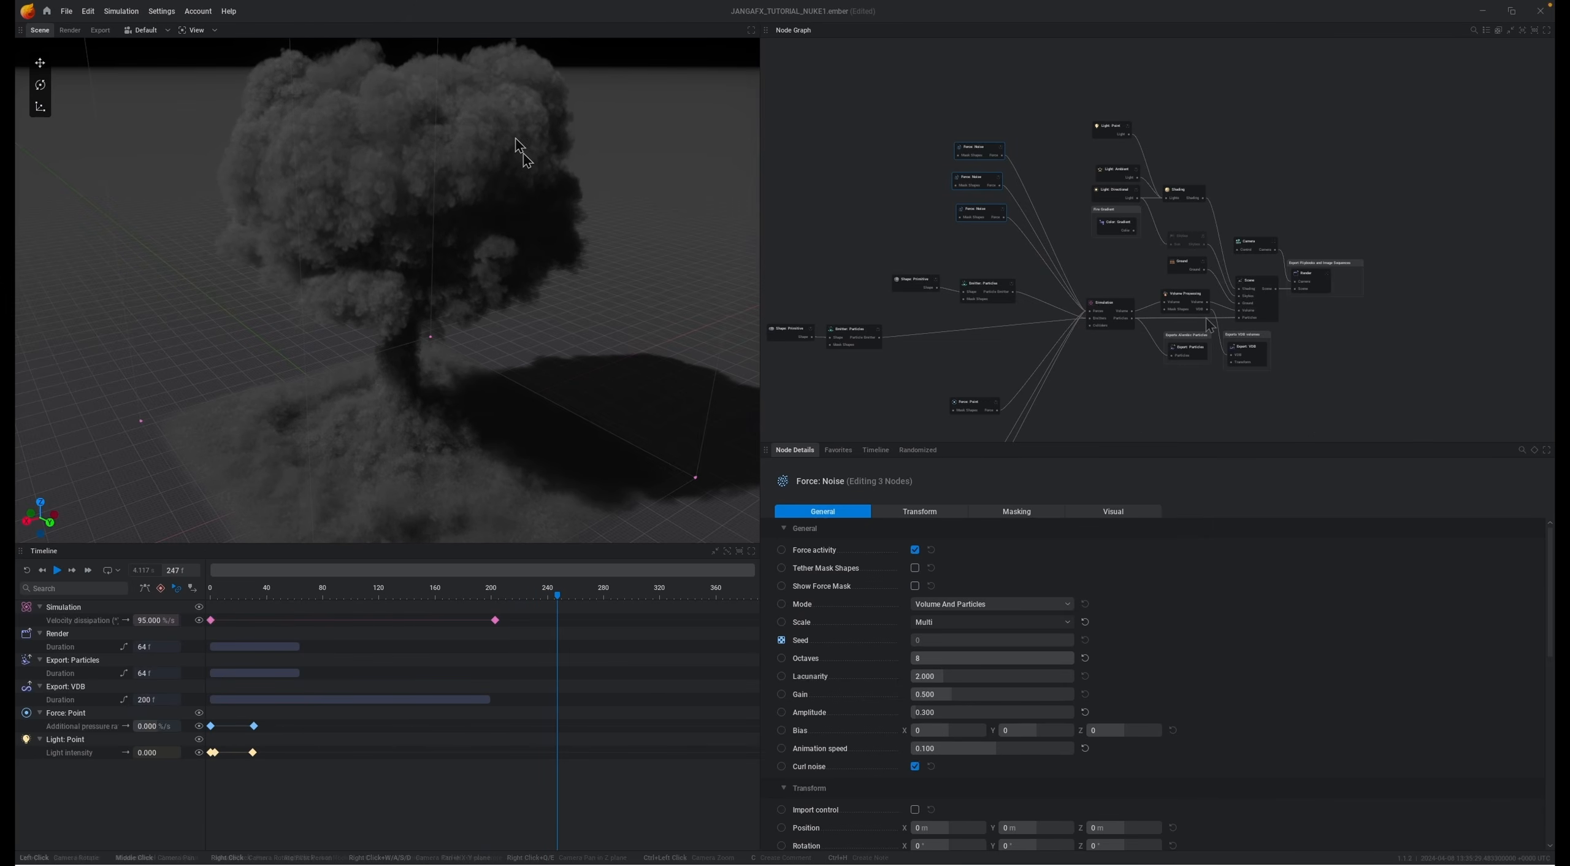
{"action": "left_click", "coordinate": [1111, 312]}
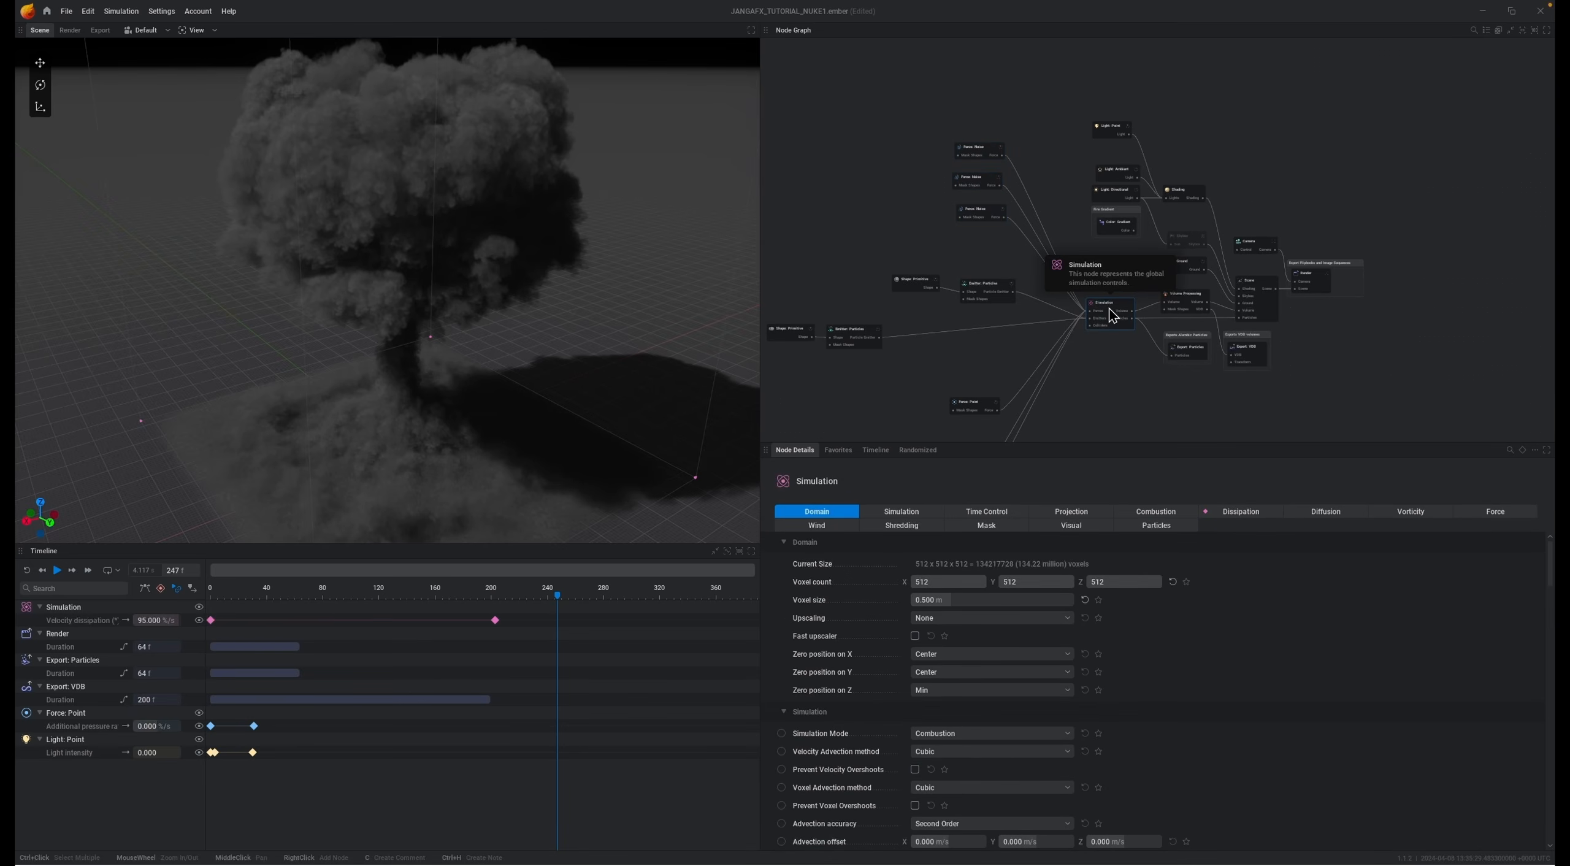